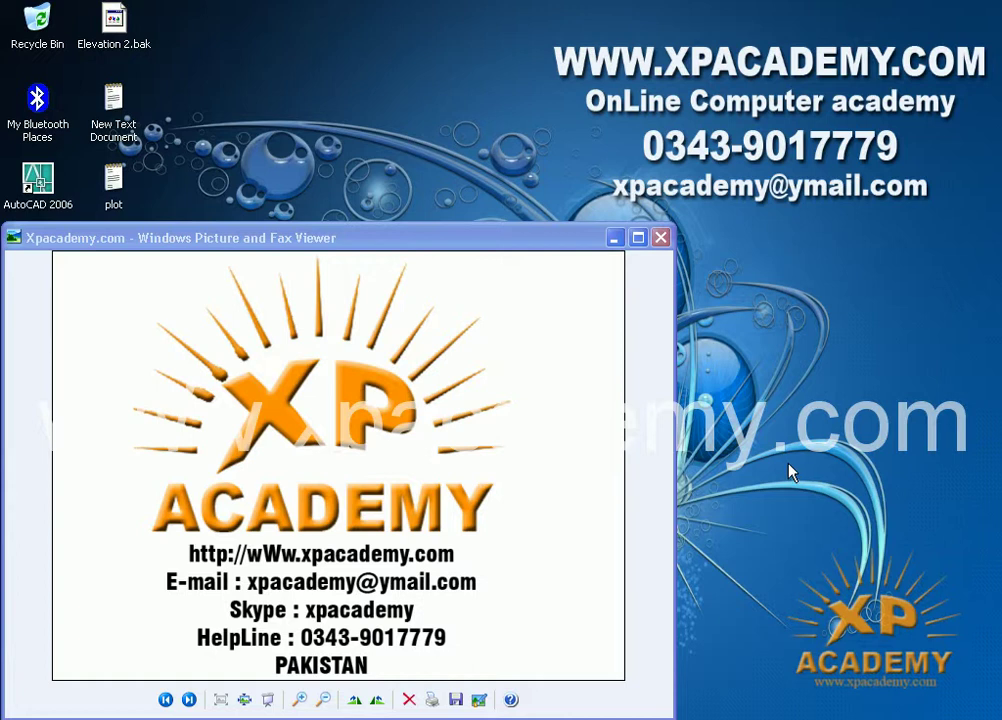
Nudge the logo viewer window aside and switch to stair design.dwg in AutoCAD
left_click_drag(412, 237, 431, 220)
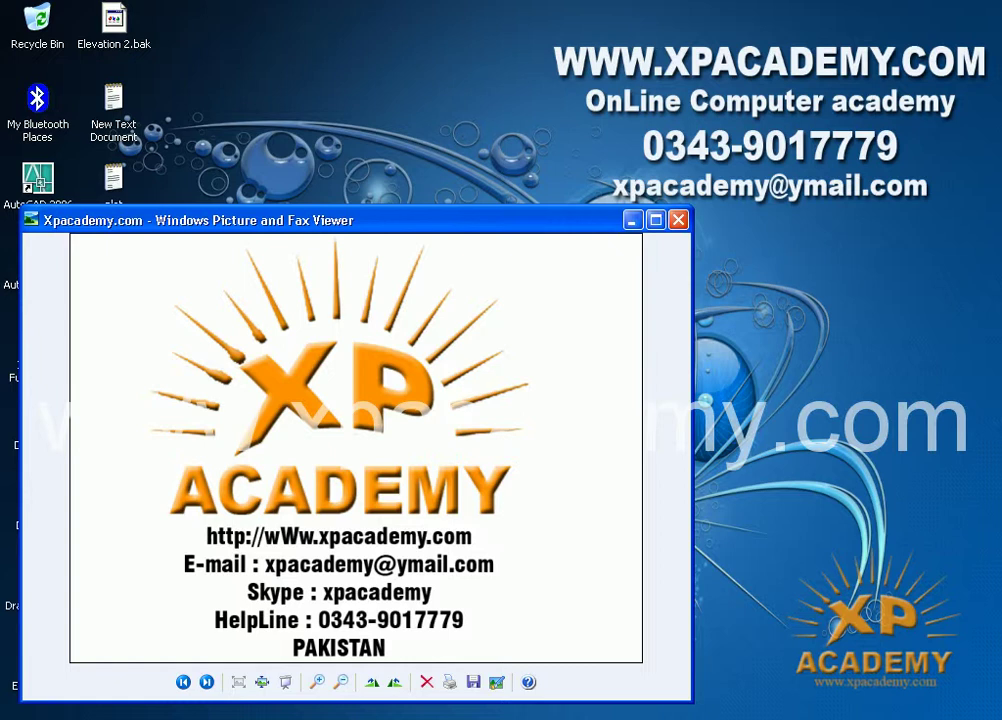
key("alt+Tab")
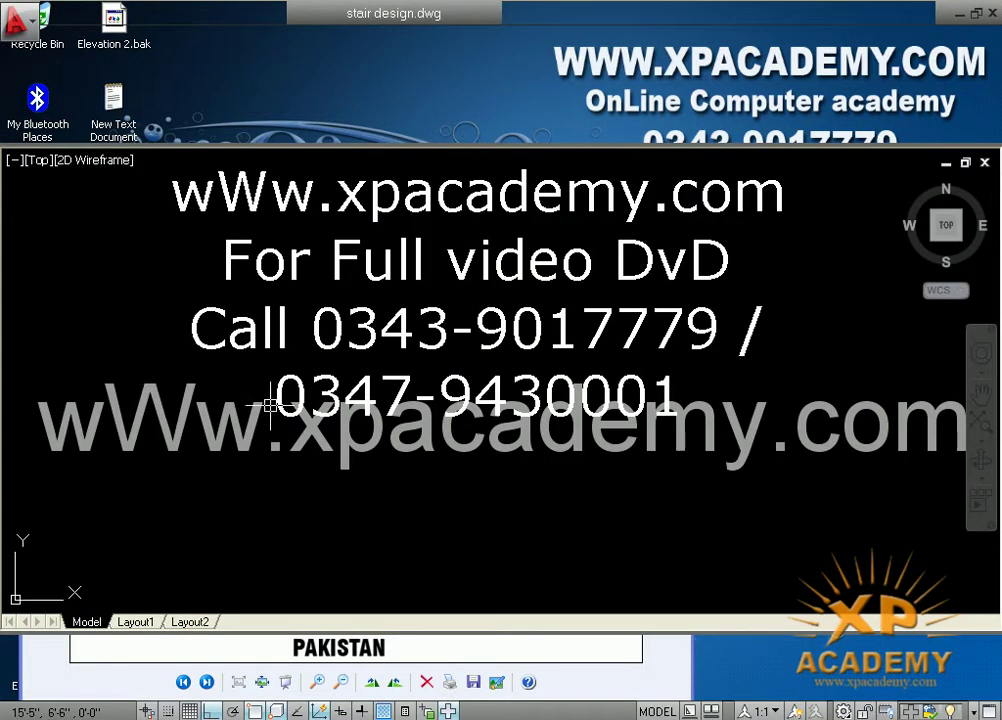
Pan across the drawing to survey the curved, T-shaped and circular stair plans
mouse_move(476, 440)
middle_mouse_down()
mouse_move(497, 463)
mouse_move(438, 472)
mouse_move(457, 516)
mouse_move(427, 487)
mouse_move(490, 521)
mouse_move(470, 523)
middle_mouse_up()
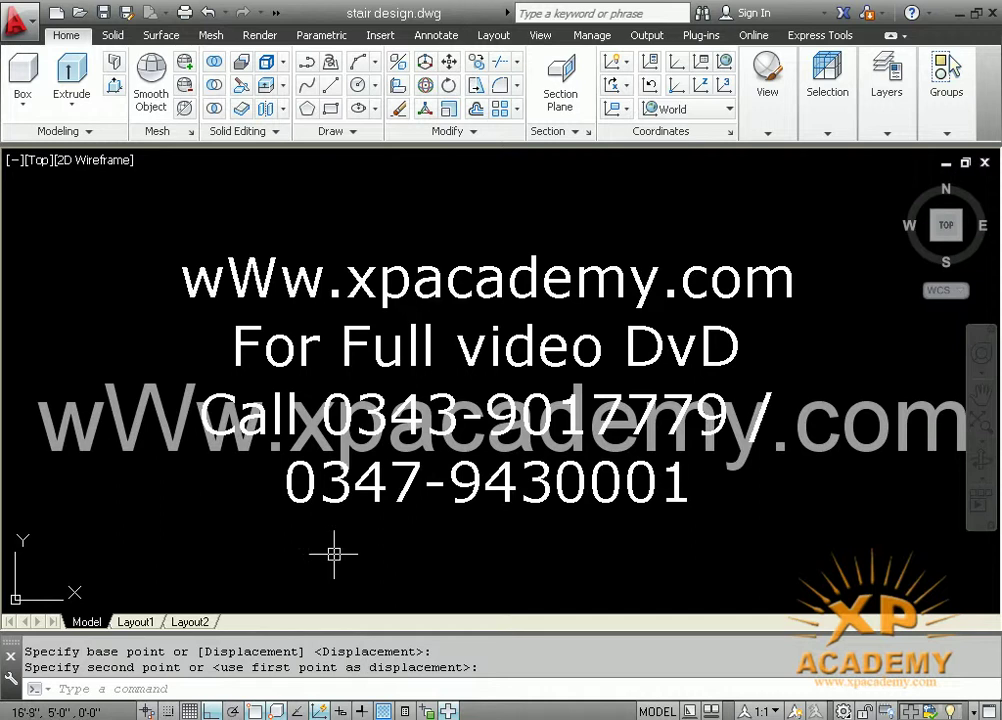
middle_click_drag(528, 566, 432, 270)
mouse_move(290, 391)
middle_mouse_down()
mouse_move(476, 402)
mouse_move(564, 385)
middle_mouse_up()
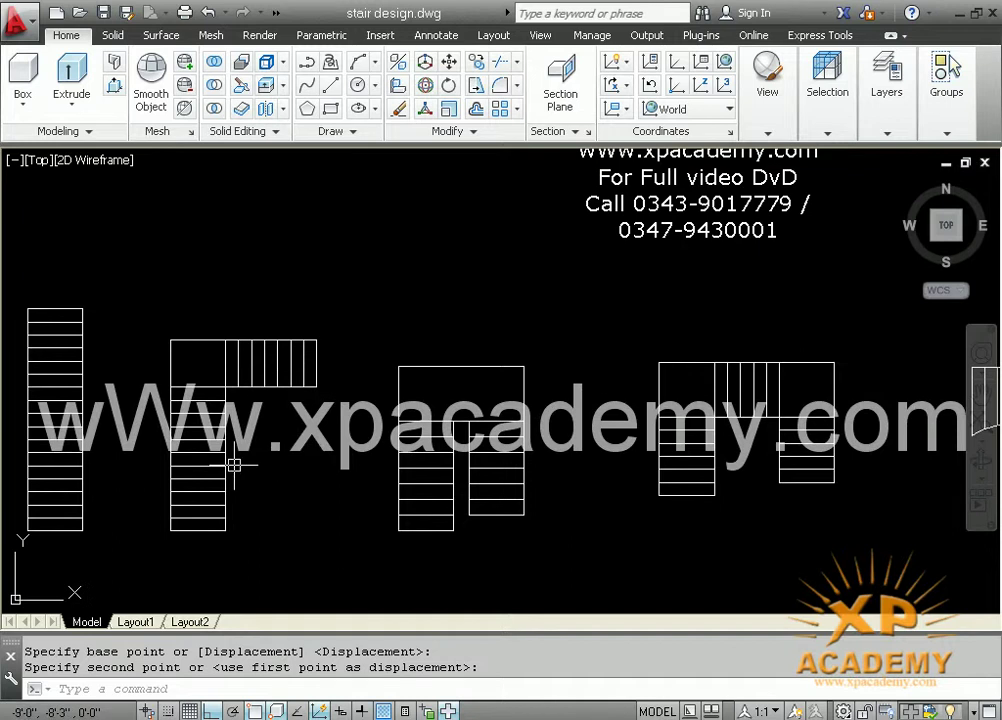
middle_click_drag(233, 465, 463, 477)
middle_click_drag(530, 508, 527, 510)
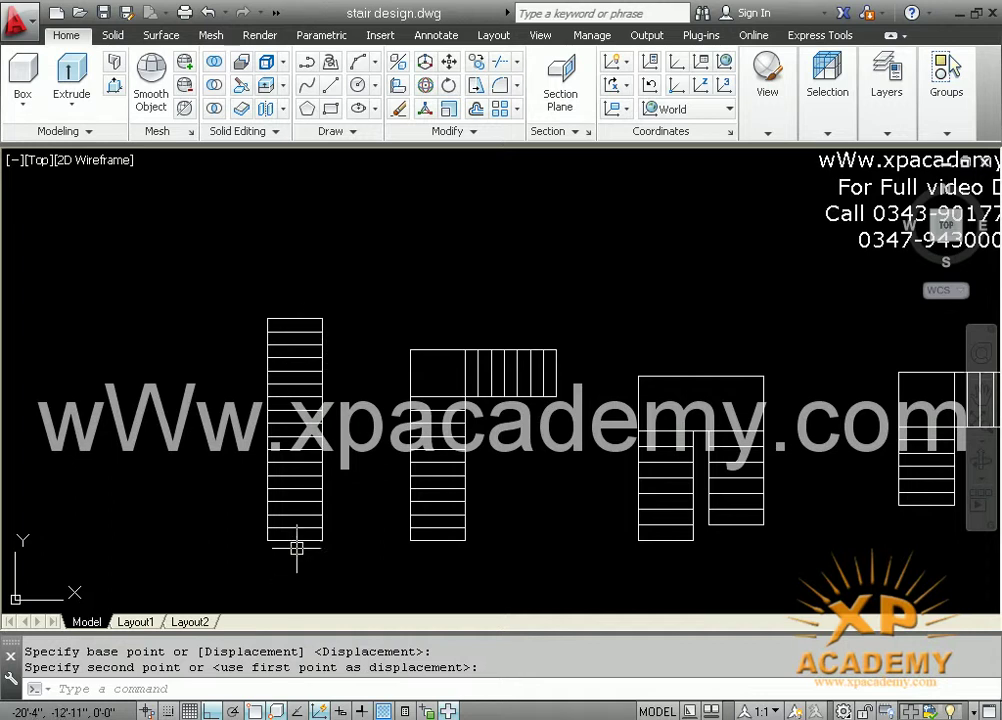
mouse_move(461, 530)
middle_mouse_down()
mouse_move(312, 518)
mouse_move(262, 425)
middle_mouse_up()
mouse_move(340, 340)
middle_mouse_down()
mouse_move(376, 476)
mouse_move(258, 470)
middle_mouse_up()
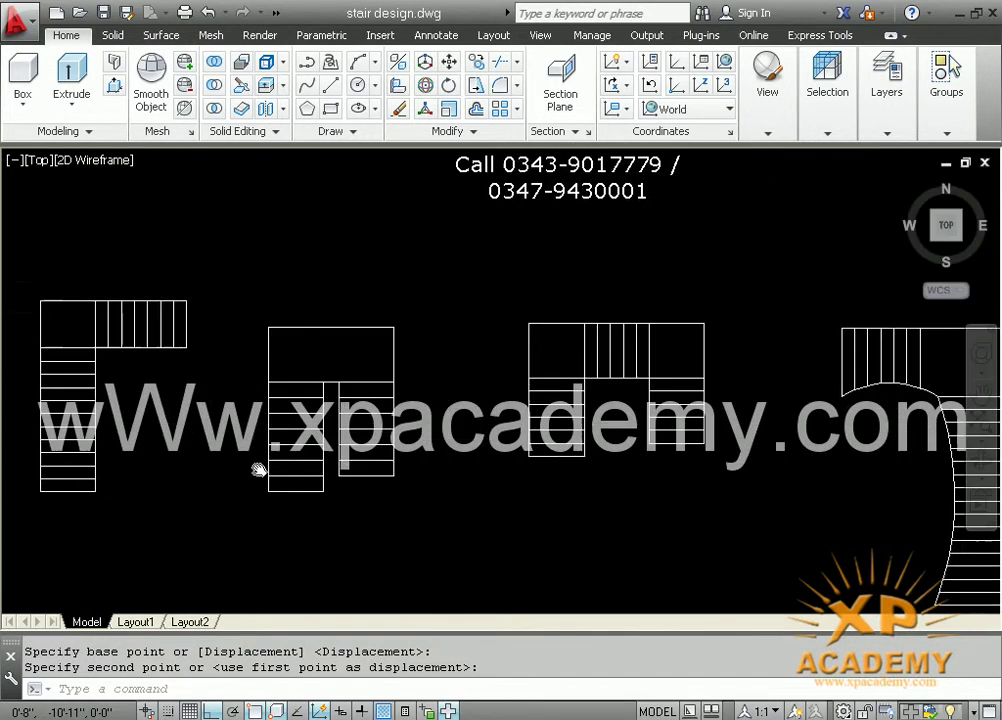
middle_click_drag(472, 487, 320, 487)
middle_click_drag(641, 455, 425, 403)
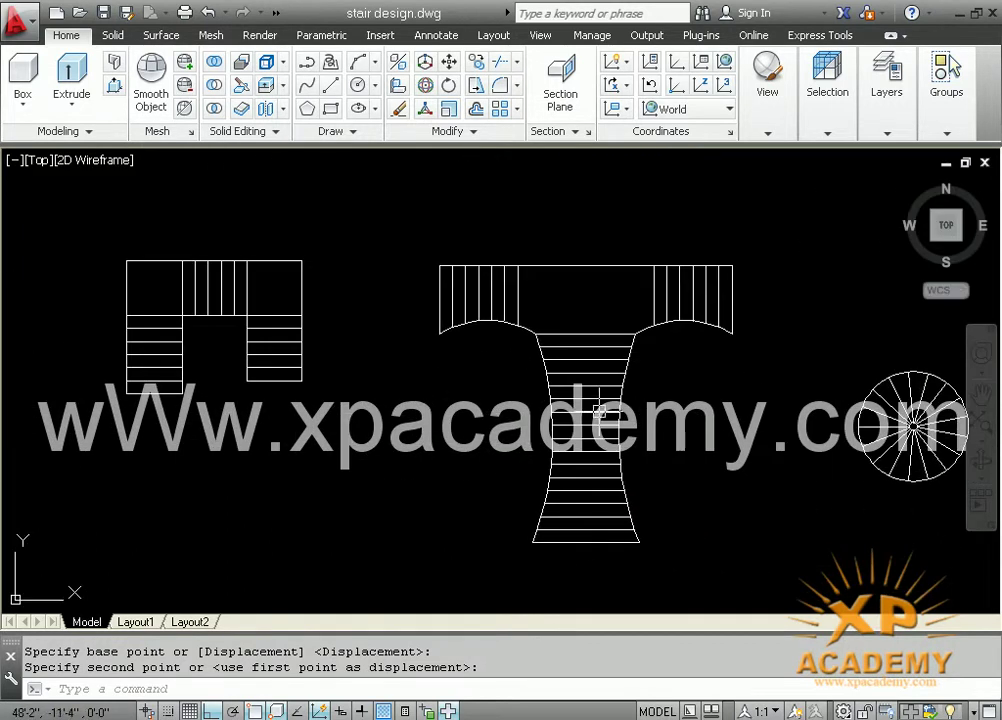
middle_click_drag(756, 459, 373, 432)
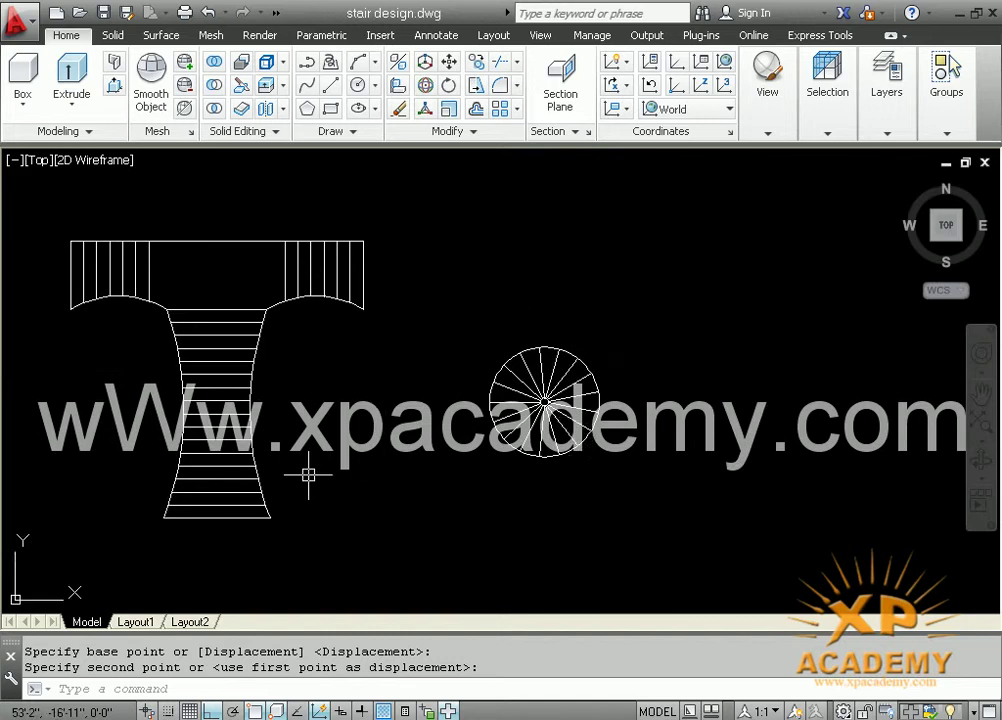
Pan back and zoom to frame the straight and L-shaped stair plans
middle_click_drag(308, 475, 662, 523)
mouse_move(245, 393)
middle_mouse_down()
mouse_move(598, 466)
mouse_move(772, 468)
middle_mouse_up()
mouse_move(178, 400)
middle_mouse_down()
mouse_move(208, 414)
mouse_move(579, 452)
mouse_move(531, 489)
mouse_move(380, 458)
mouse_move(403, 458)
middle_mouse_up()
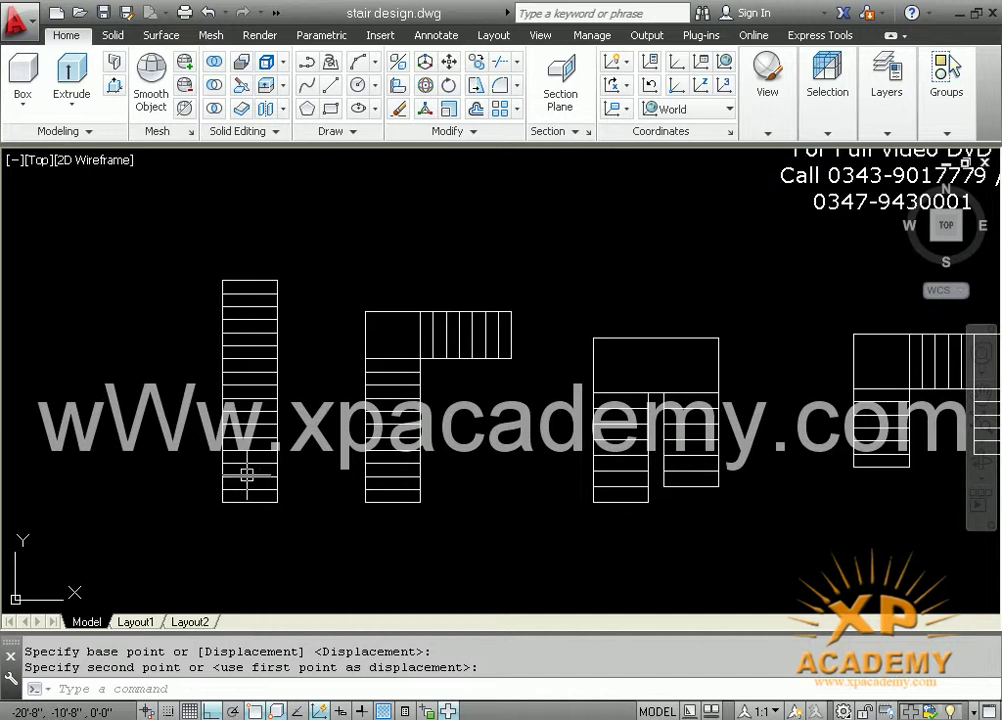
scroll(257, 436, "up", 2)
middle_click_drag(264, 438, 349, 501)
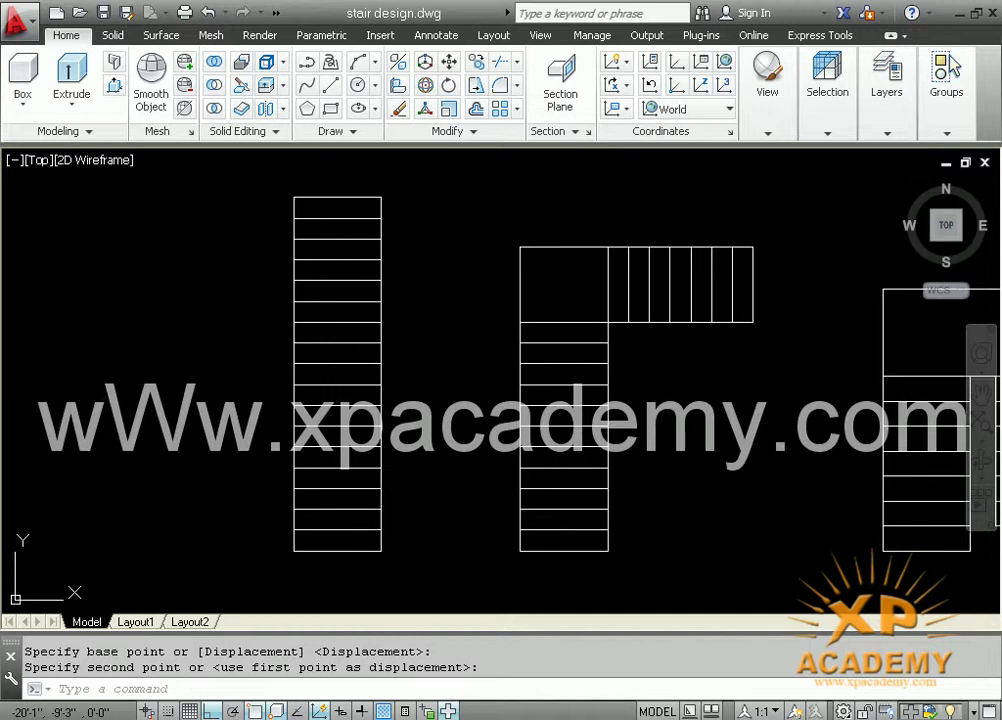
middle_click_drag(560, 548, 427, 540)
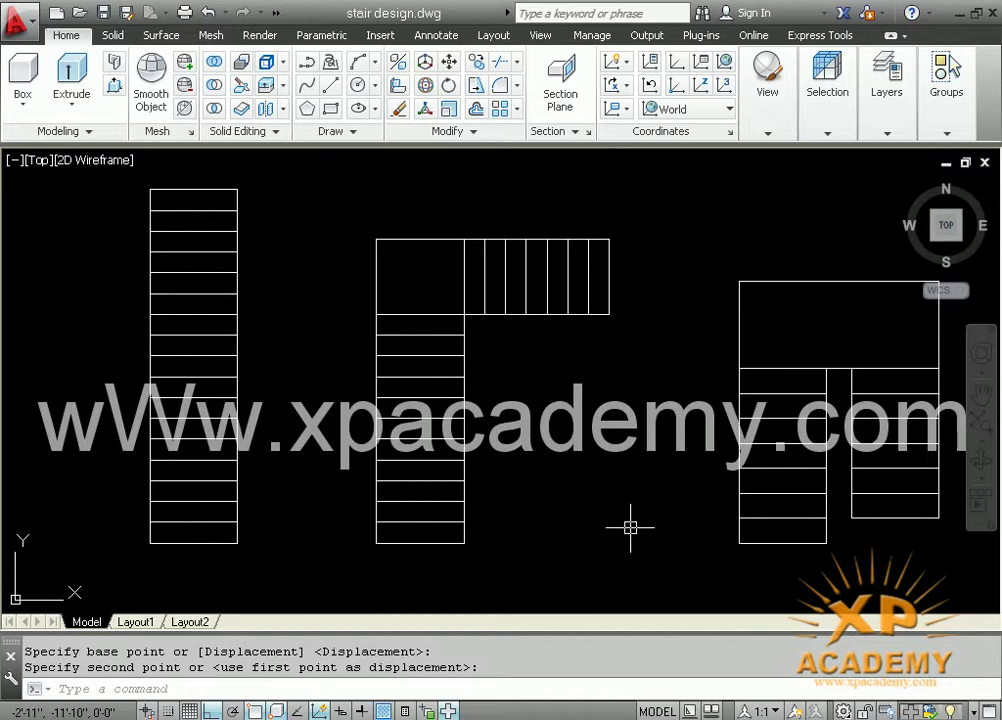
scroll(588, 520, "down", 2)
middle_click_drag(588, 520, 481, 519)
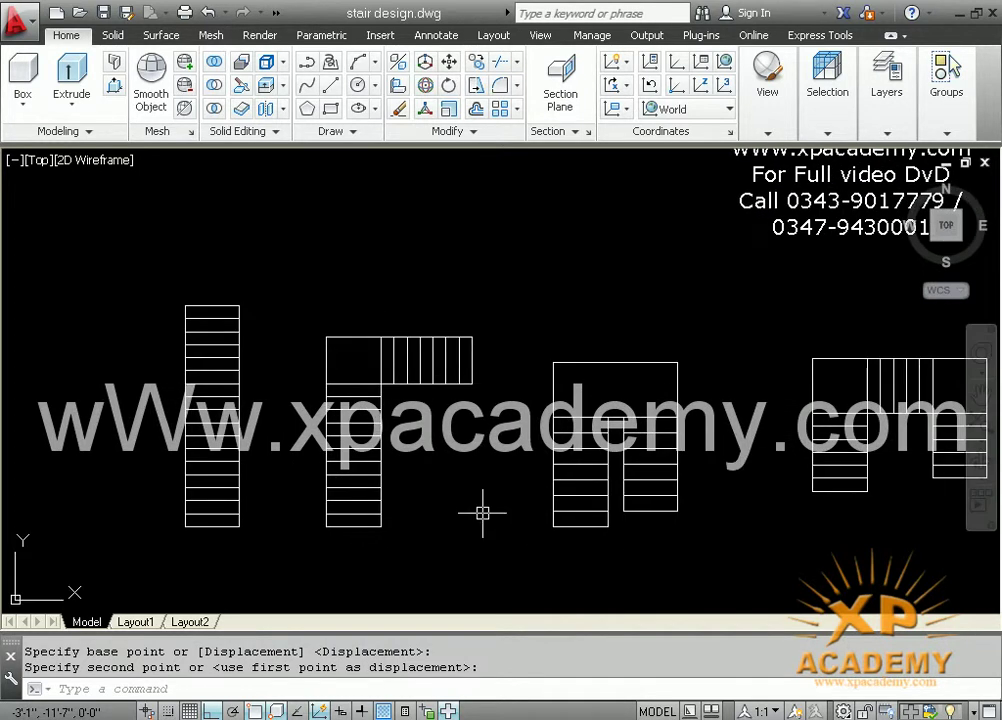
type("la")
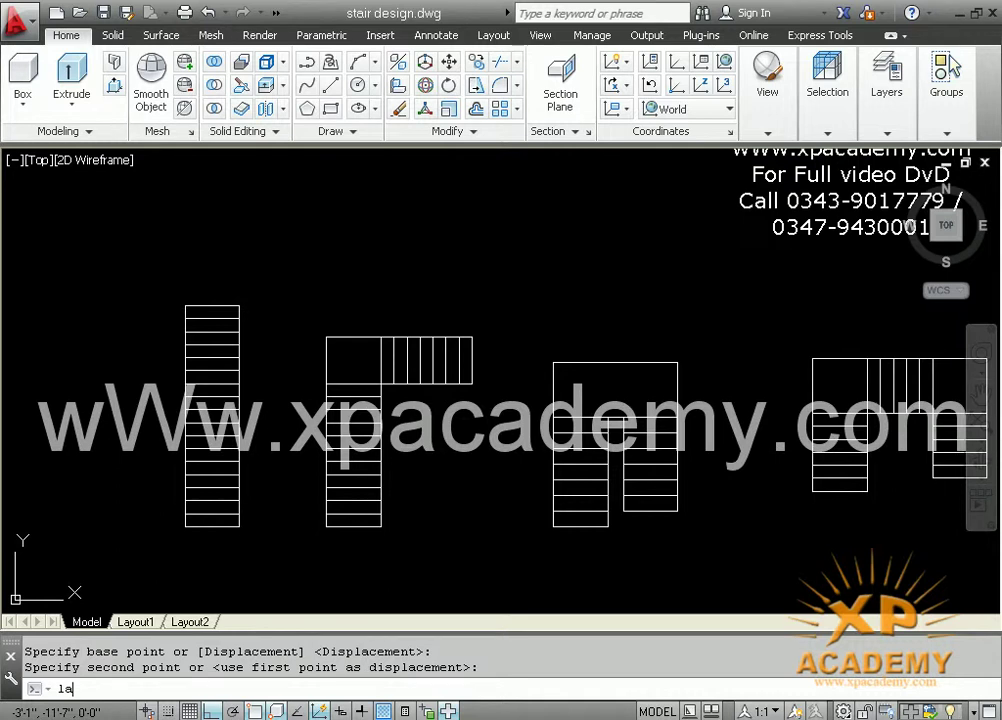
Add a layer named step with pale yellow colour 41 and set it current
key("Return")
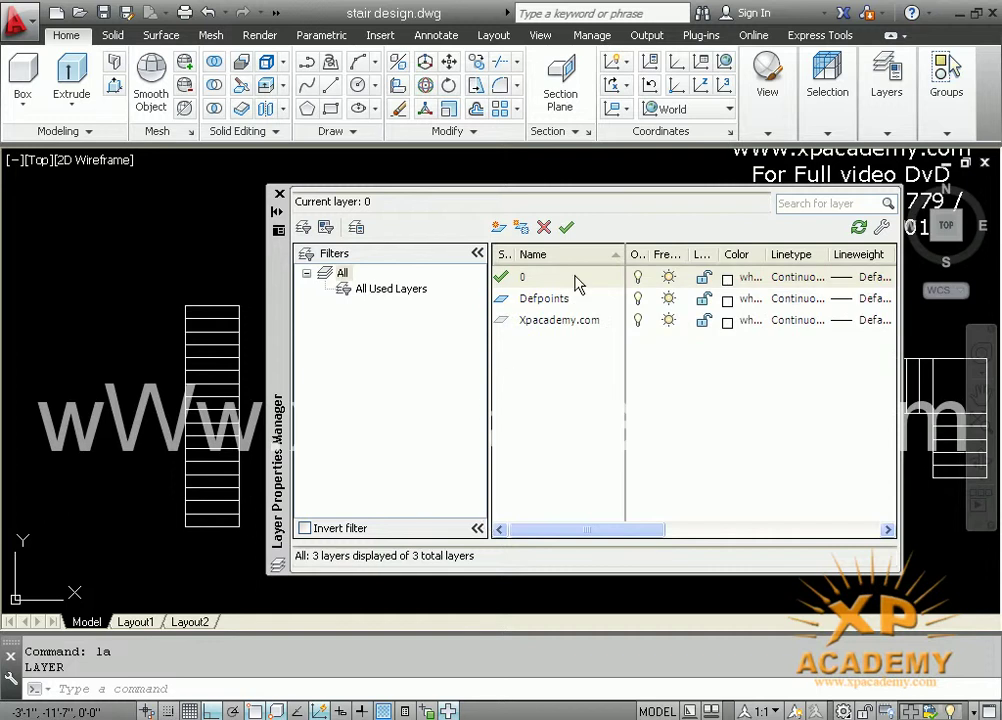
left_click(498, 229)
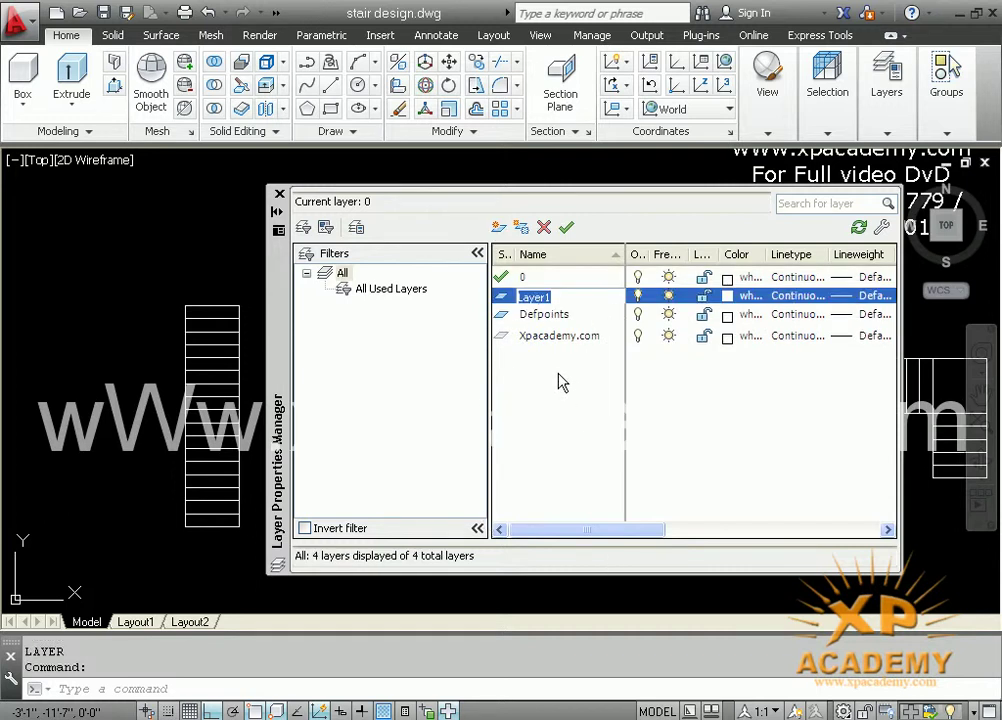
type("step")
key("Return")
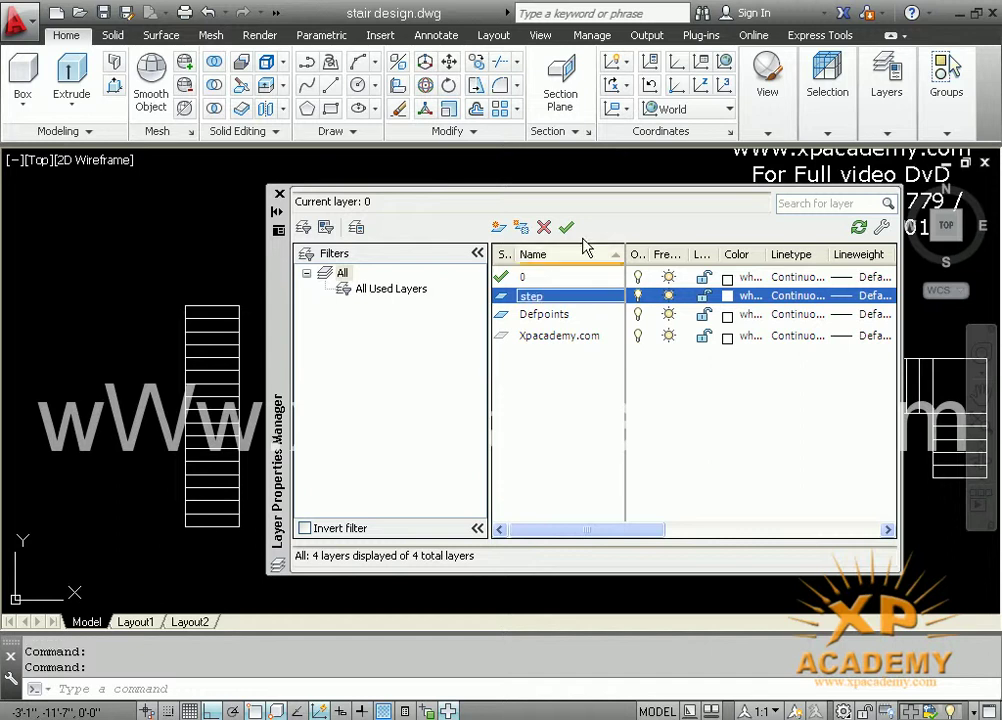
left_click(727, 296)
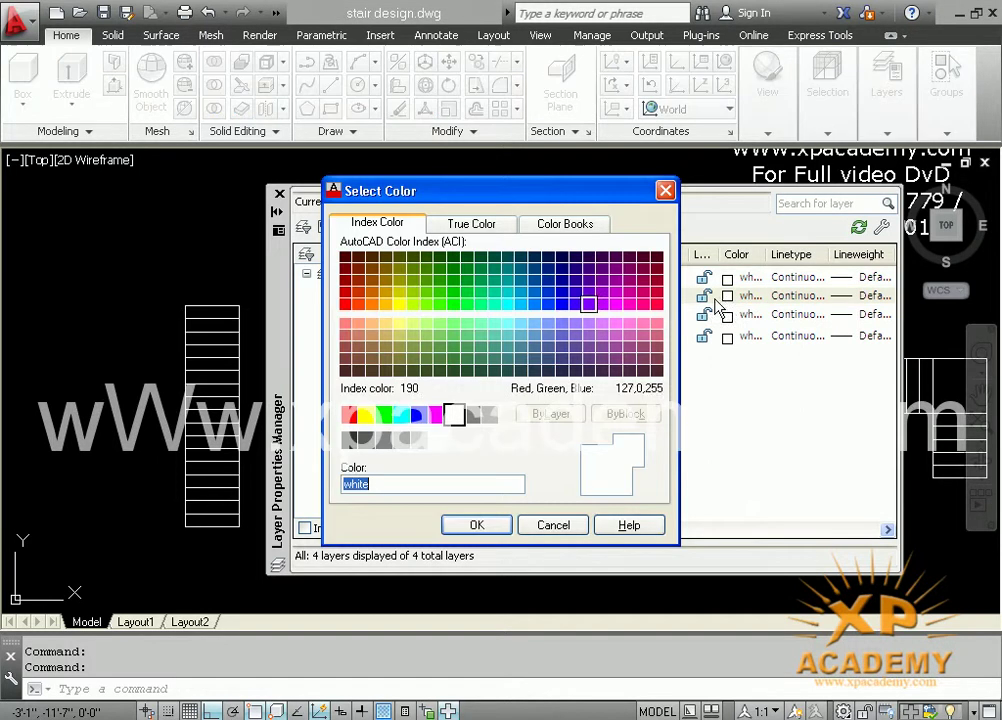
left_click(385, 323)
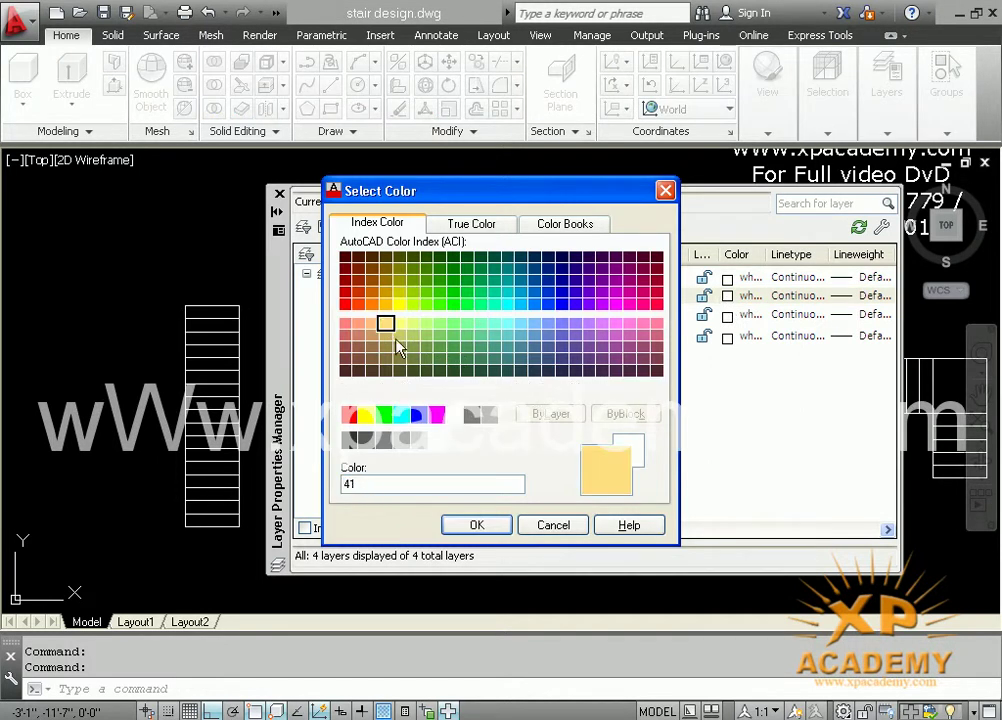
left_click(477, 525)
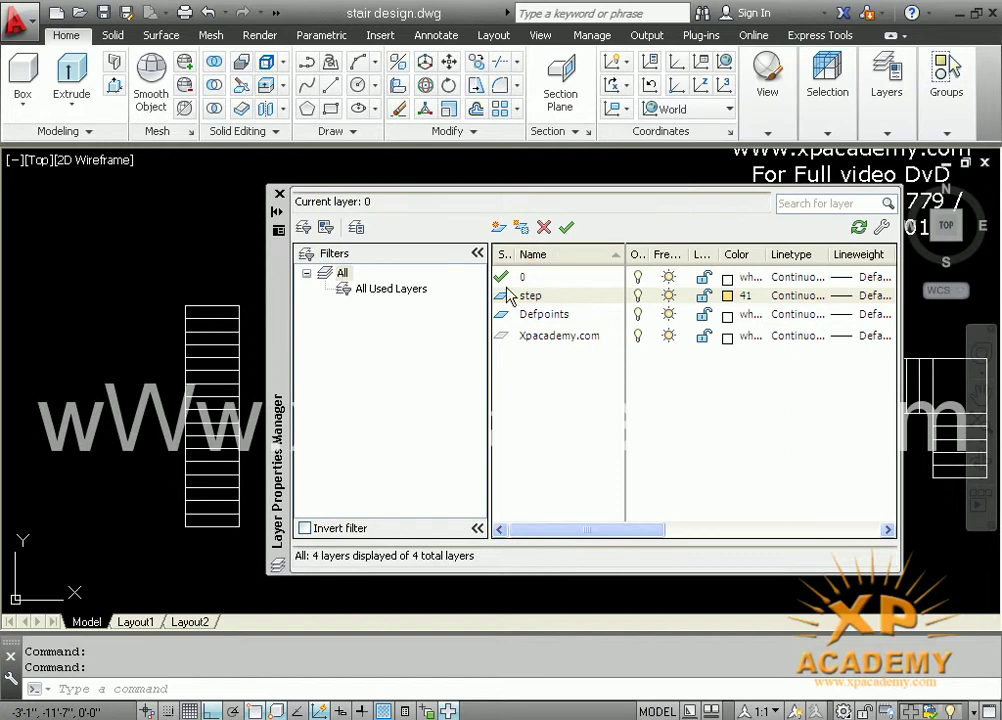
left_click(566, 227)
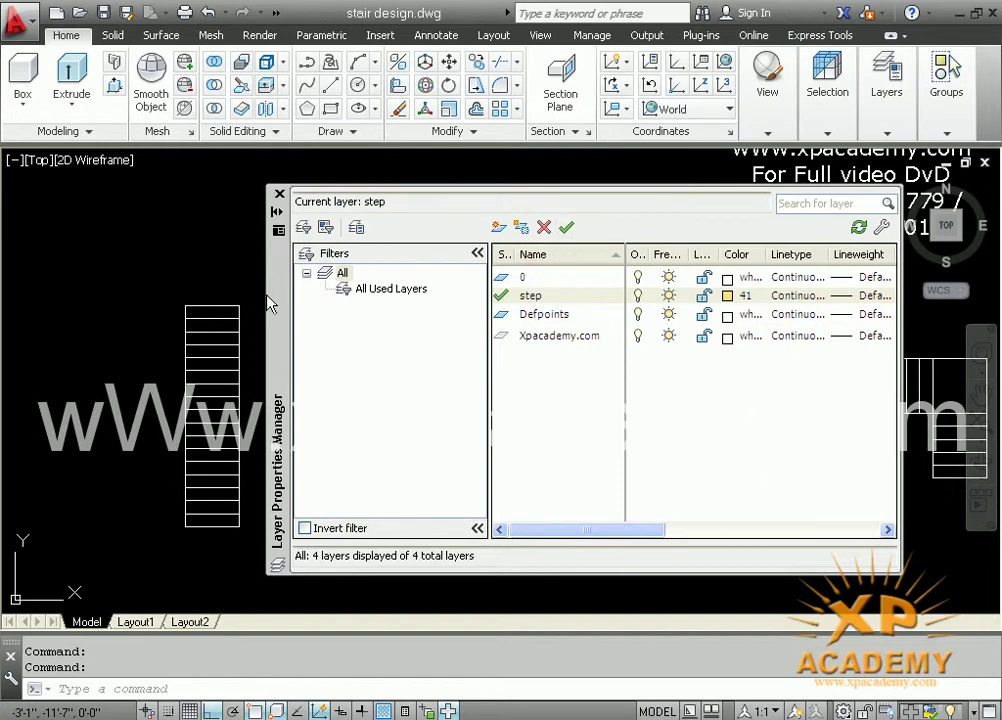
left_click(280, 194)
middle_click_drag(335, 470, 416, 476)
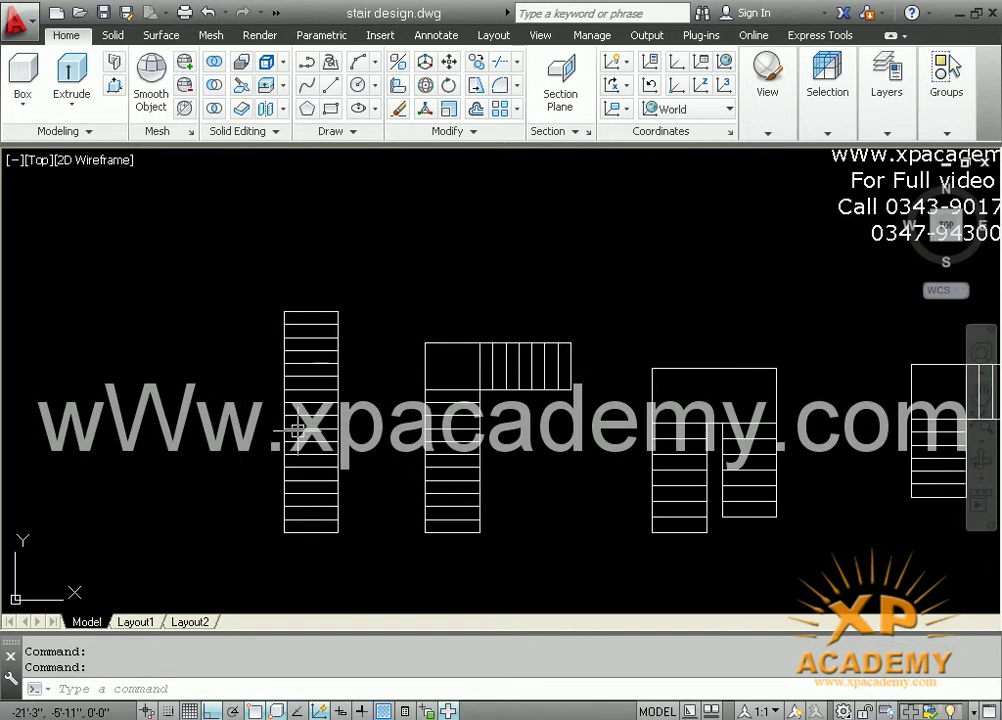
Zoom out to show every stair plan and reopen the Layer Properties Manager
scroll(264, 304, "down", 2)
middle_click_drag(277, 353, 214, 358)
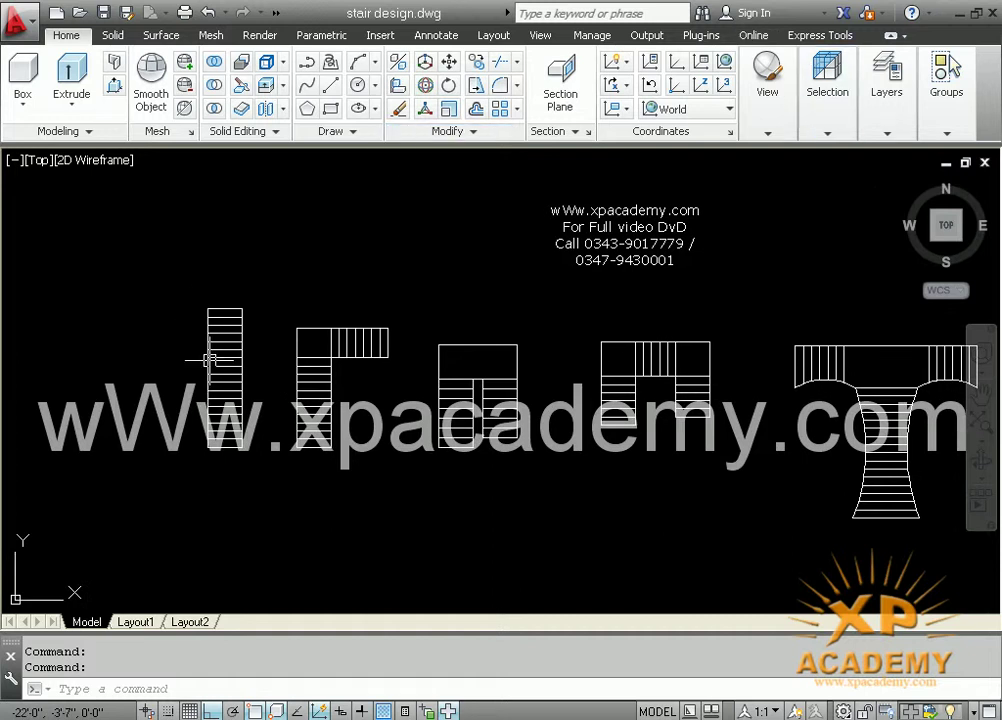
type("la")
key("Return")
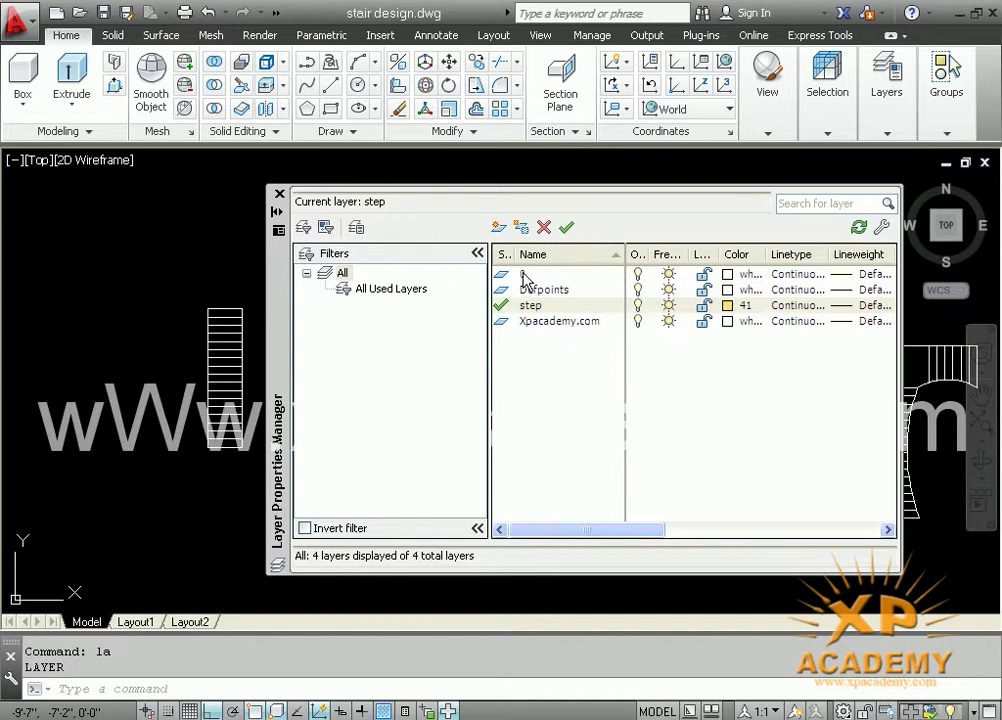
Lock layers 0 and Xpacademy.com, then zoom in on the straight and L-shaped stairs
left_click(702, 273)
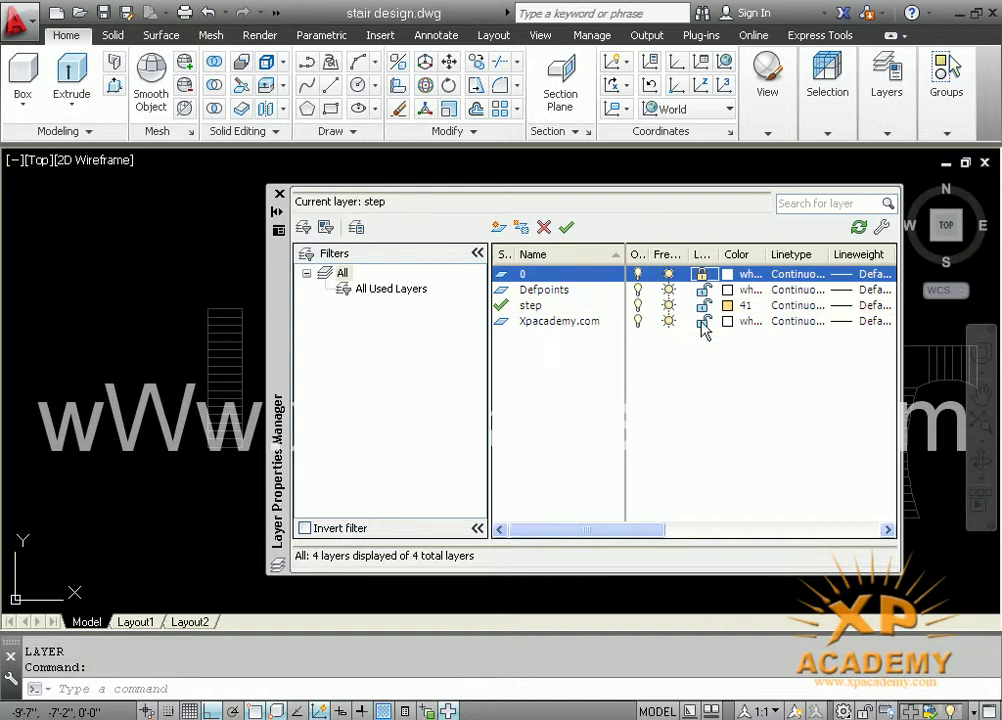
left_click(703, 320)
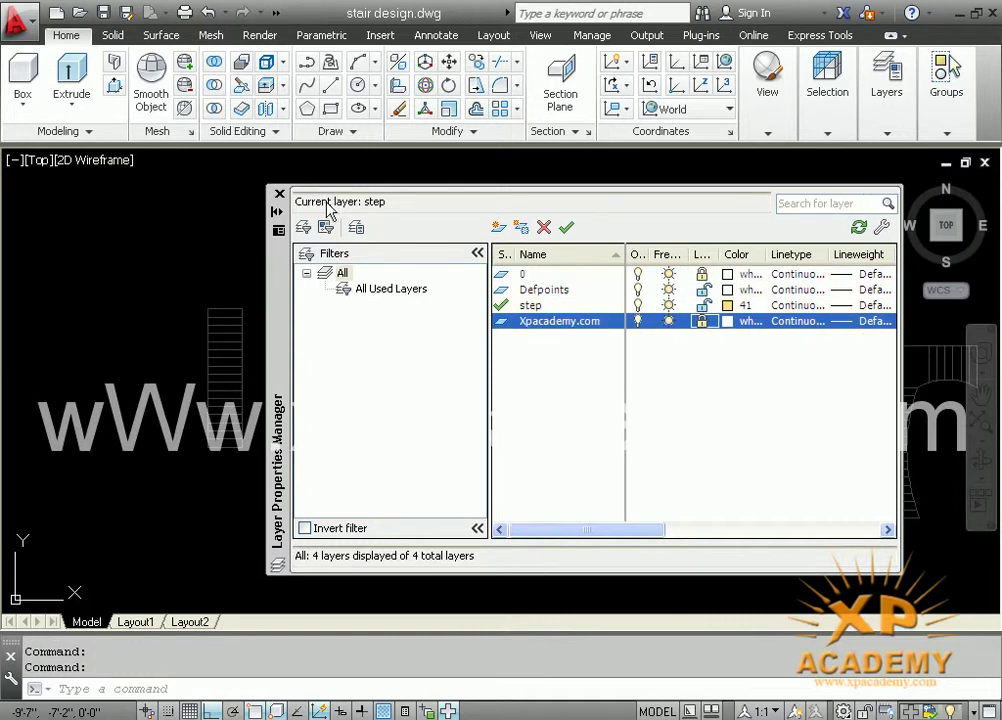
left_click(279, 194)
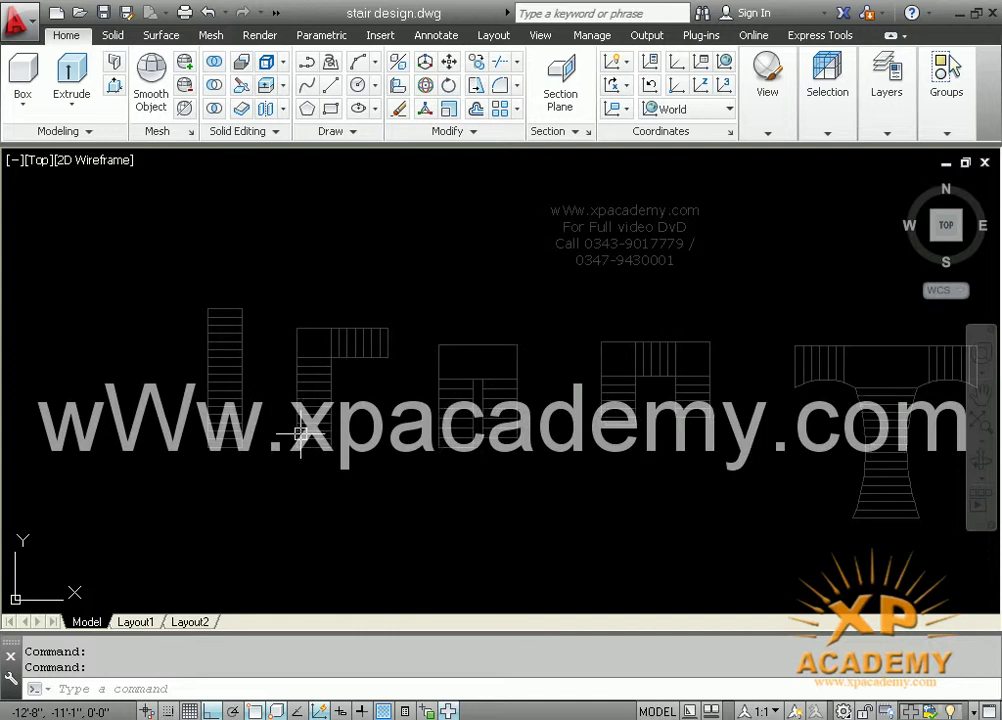
scroll(485, 447, "down", 2)
scroll(527, 447, "down", 1)
scroll(456, 463, "up", 2)
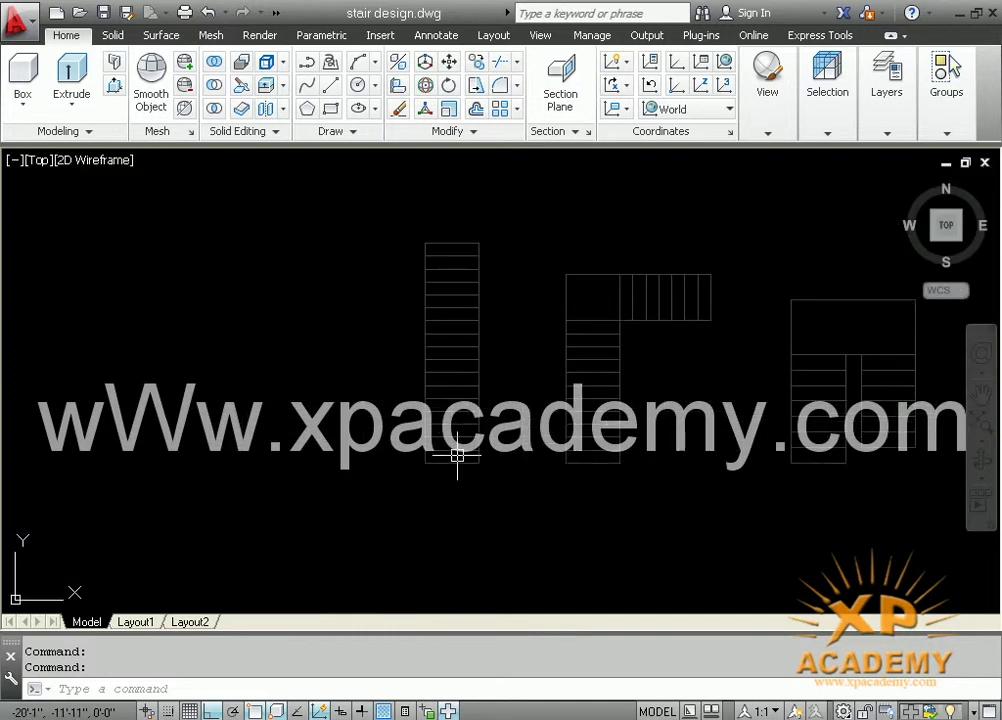
middle_click_drag(481, 340, 469, 310)
scroll(432, 376, "up", 2)
middle_click_drag(432, 376, 428, 410)
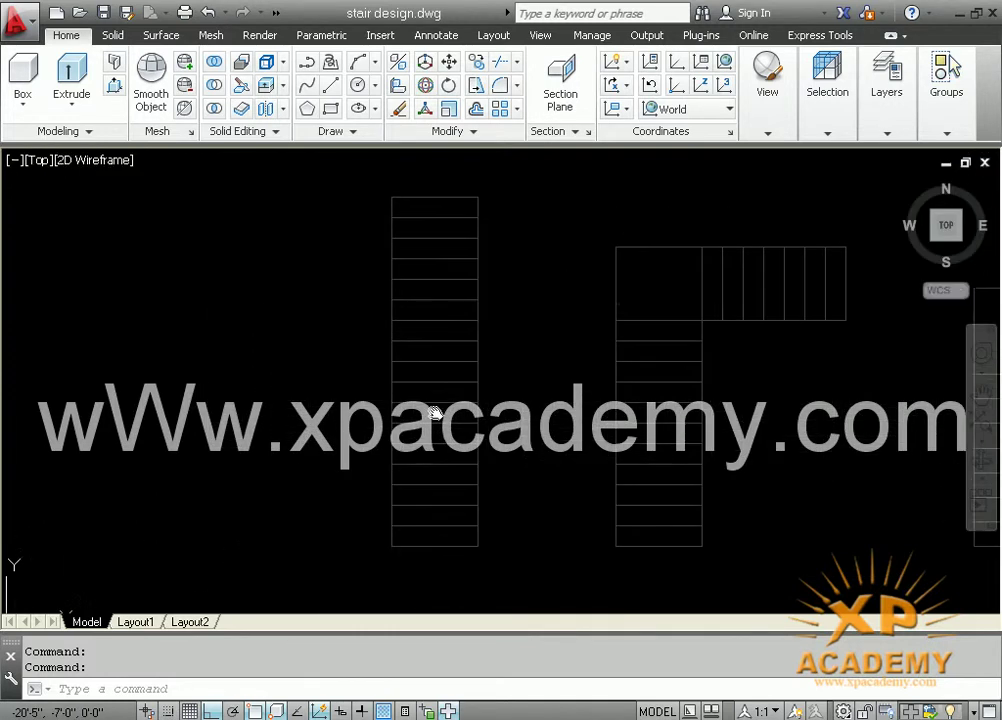
middle_click_drag(482, 465, 480, 448)
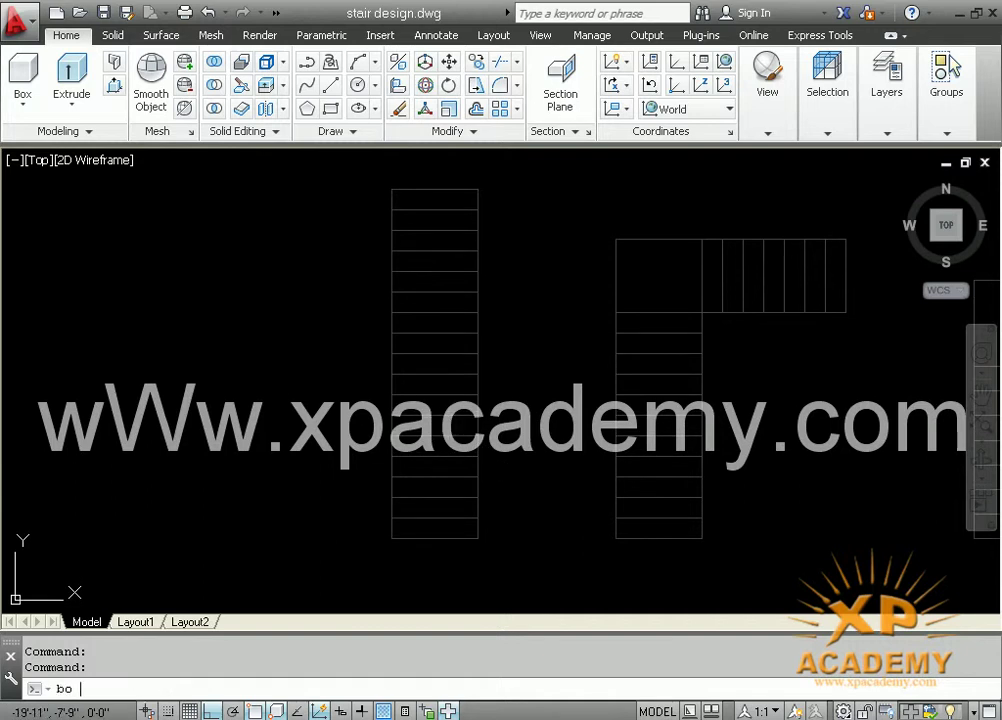
Create BOUNDARY outlines inside all 14 treads of the straight stair plan
key("Return")
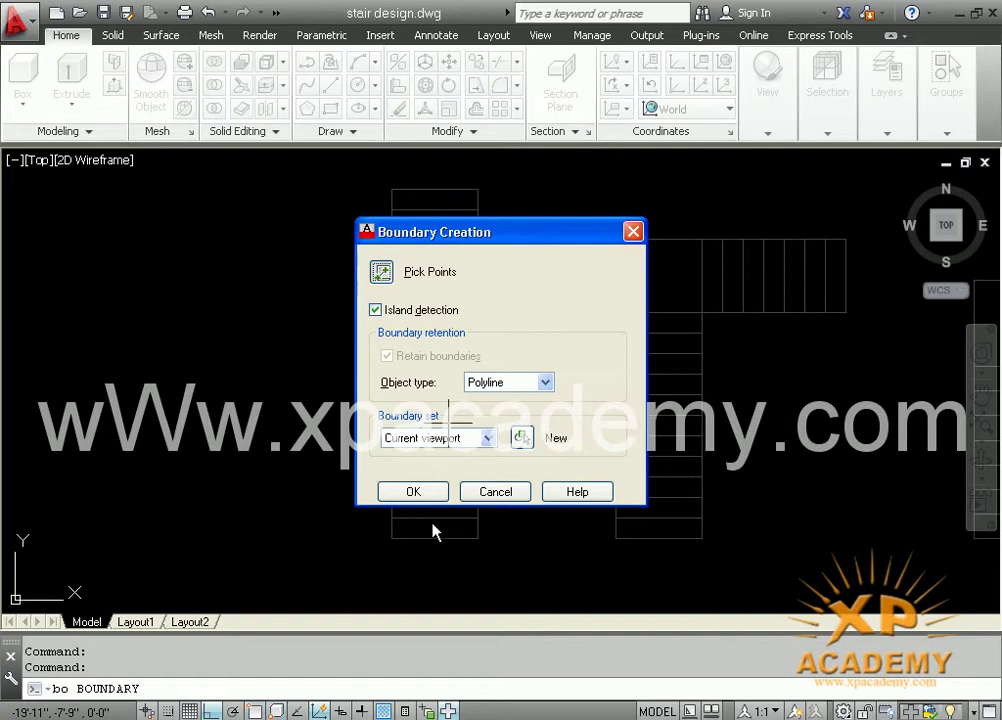
key("Return")
left_click(440, 526)
left_click(443, 506)
left_click(445, 487)
left_click(447, 467)
left_click(447, 427)
left_click(444, 405)
left_click(443, 385)
left_click(443, 364)
left_click(443, 343)
left_click(445, 324)
left_click(440, 302)
left_click(438, 281)
left_click(438, 219)
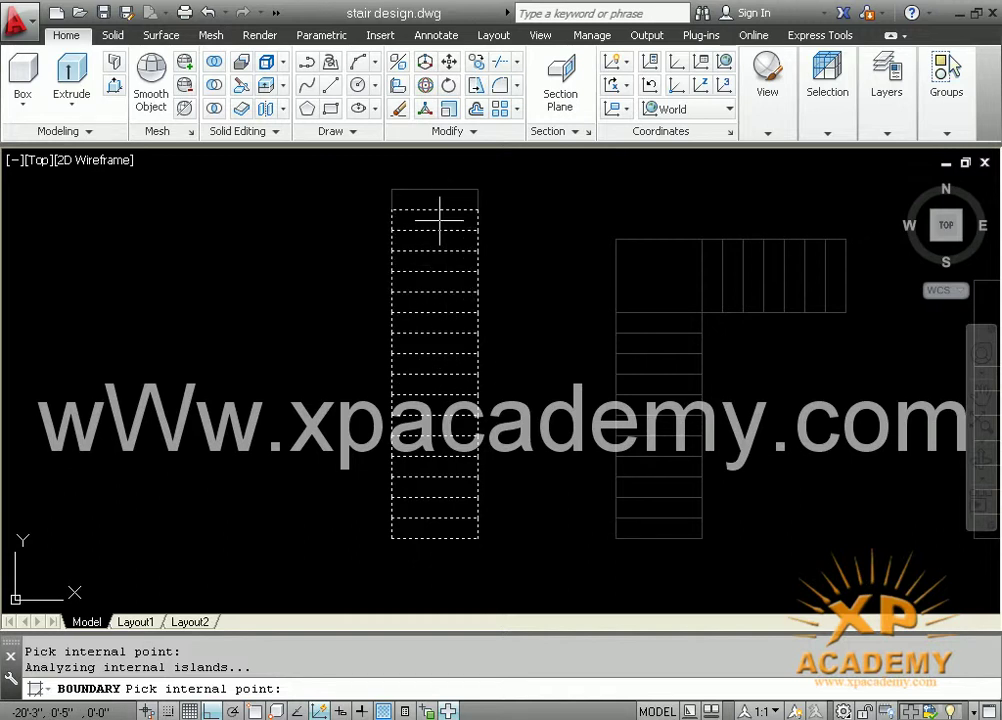
left_click(438, 201)
key("Return")
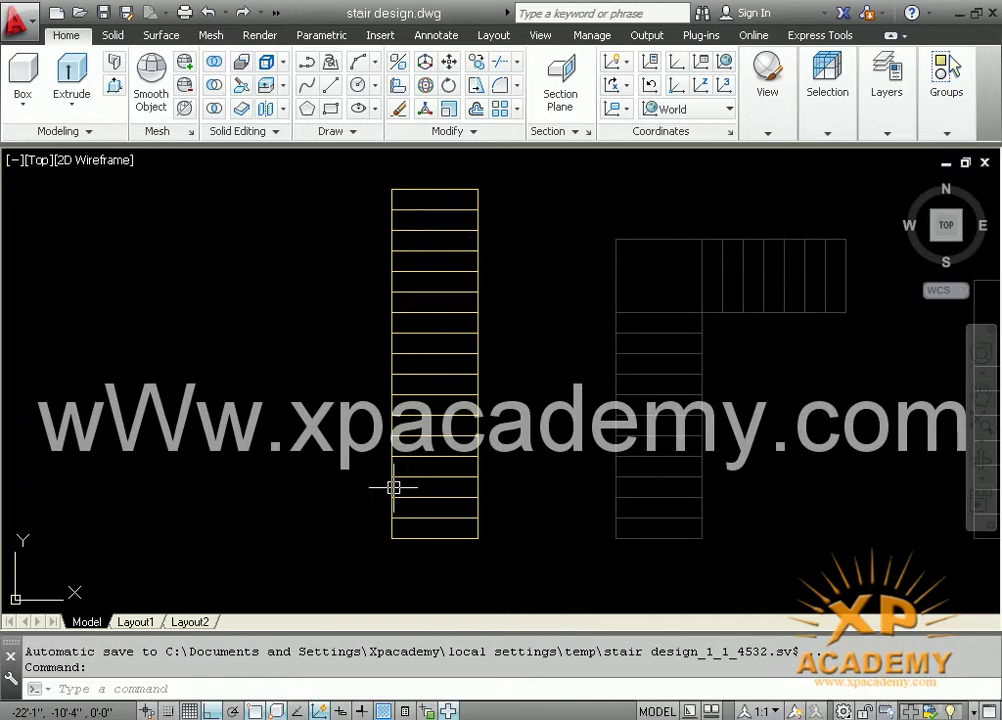
middle_click_drag(526, 590, 260, 592)
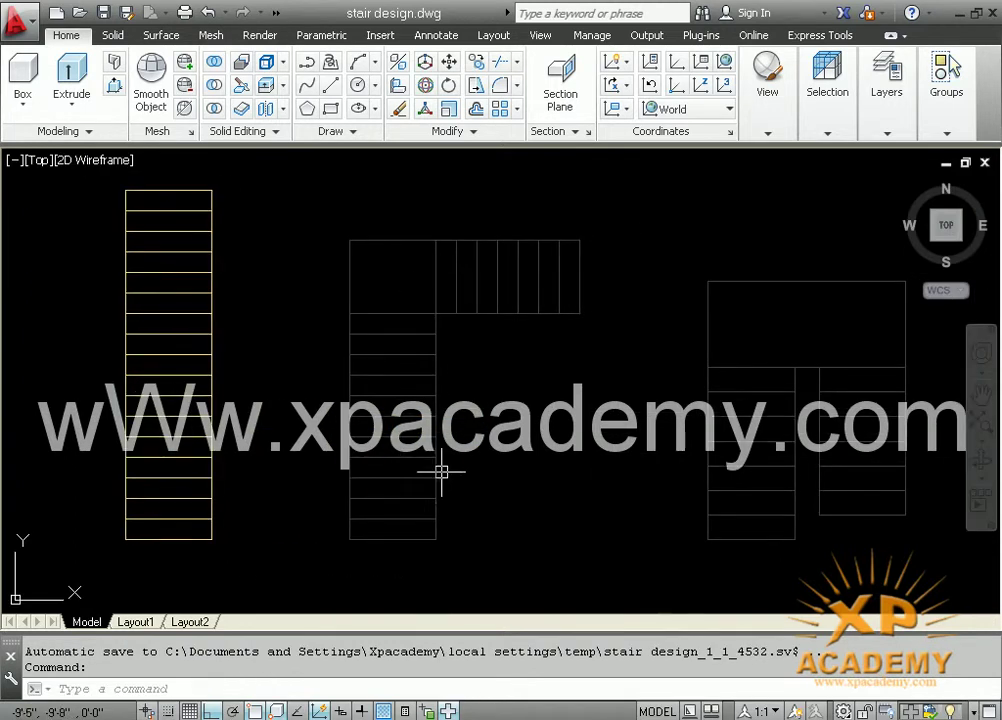
Pick boundary points inside the lower-flight treads of the L-shaped stair, dismissing a point error
key("Return")
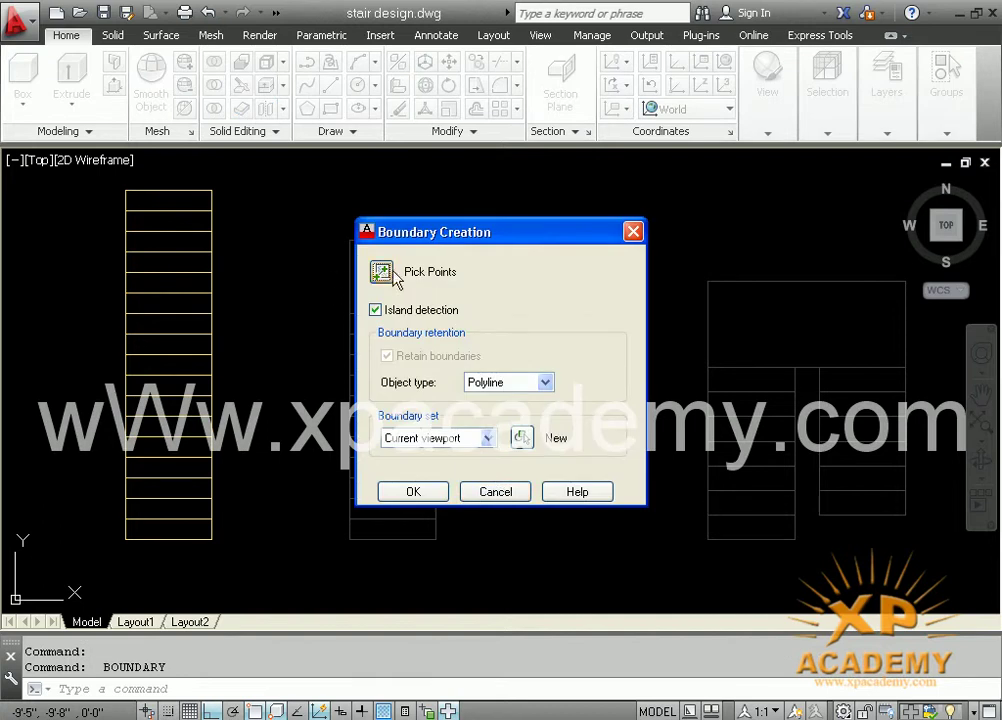
left_click(382, 274)
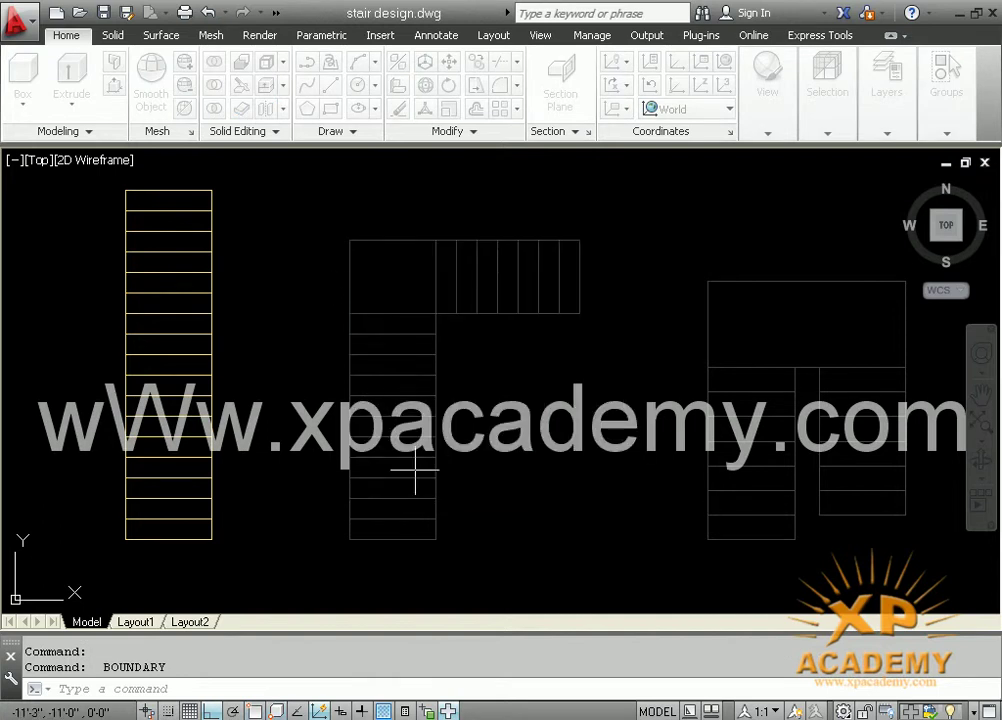
left_click(382, 530)
left_click(381, 480)
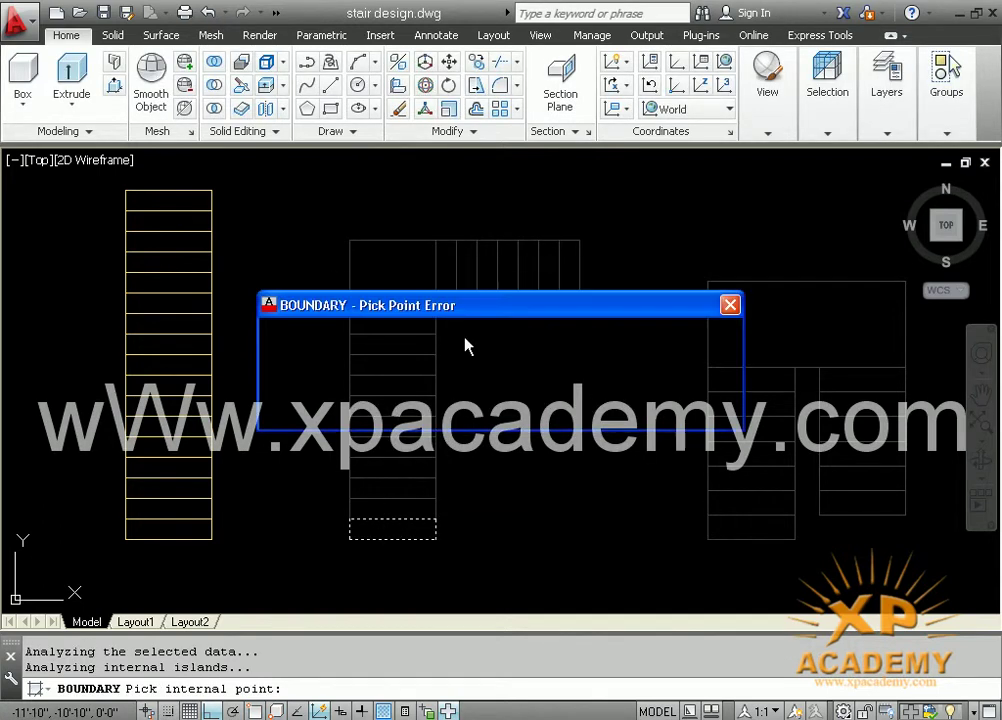
left_click(729, 305)
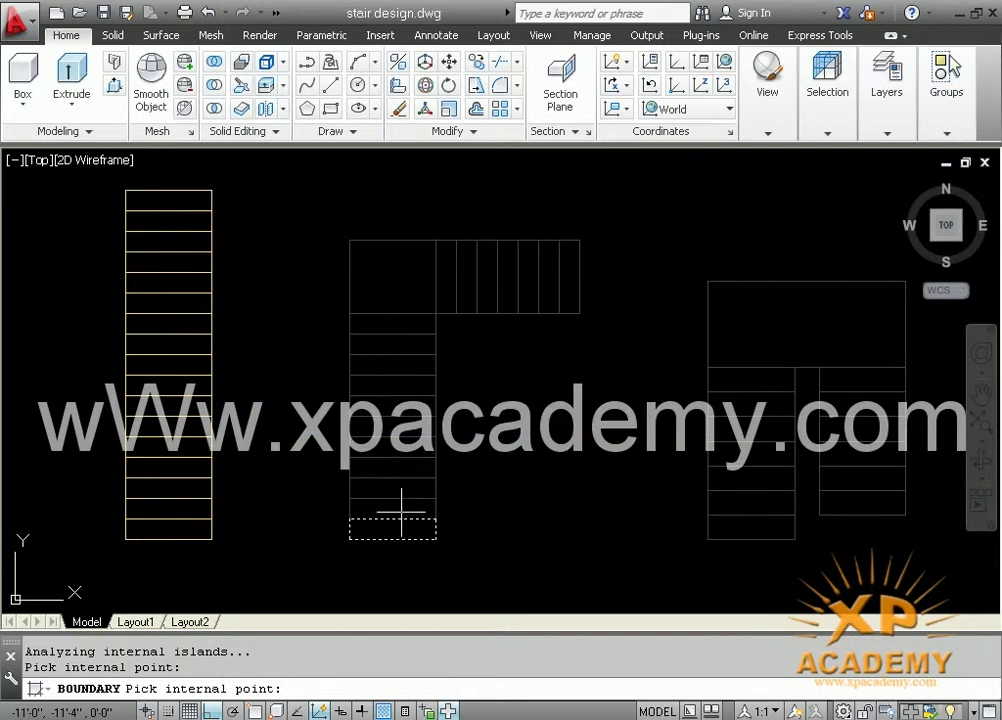
left_click(401, 509)
left_click(401, 488)
left_click(401, 467)
left_click(401, 446)
left_click(402, 426)
left_click(402, 405)
left_click(398, 385)
left_click(397, 365)
left_click(397, 345)
Pick the landing and upper-flight treads, finishing 19 boundary outlines
left_click(393, 288)
left_click(446, 277)
left_click(466, 276)
left_click(487, 280)
left_click(513, 280)
left_click(530, 277)
left_click(550, 278)
left_click(568, 282)
key("Return")
Switch to the ViewCube Home 3D view and zoom in on the outlines
mouse_move(438, 459)
middle_mouse_down()
mouse_move(474, 497)
mouse_move(482, 475)
middle_mouse_up()
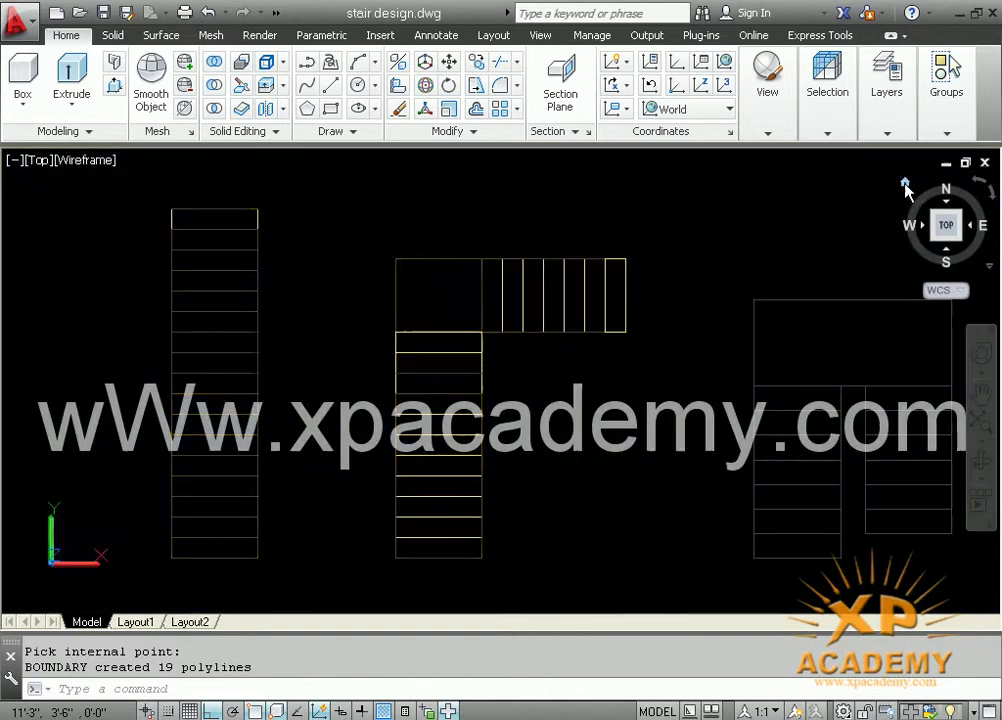
left_click(904, 184)
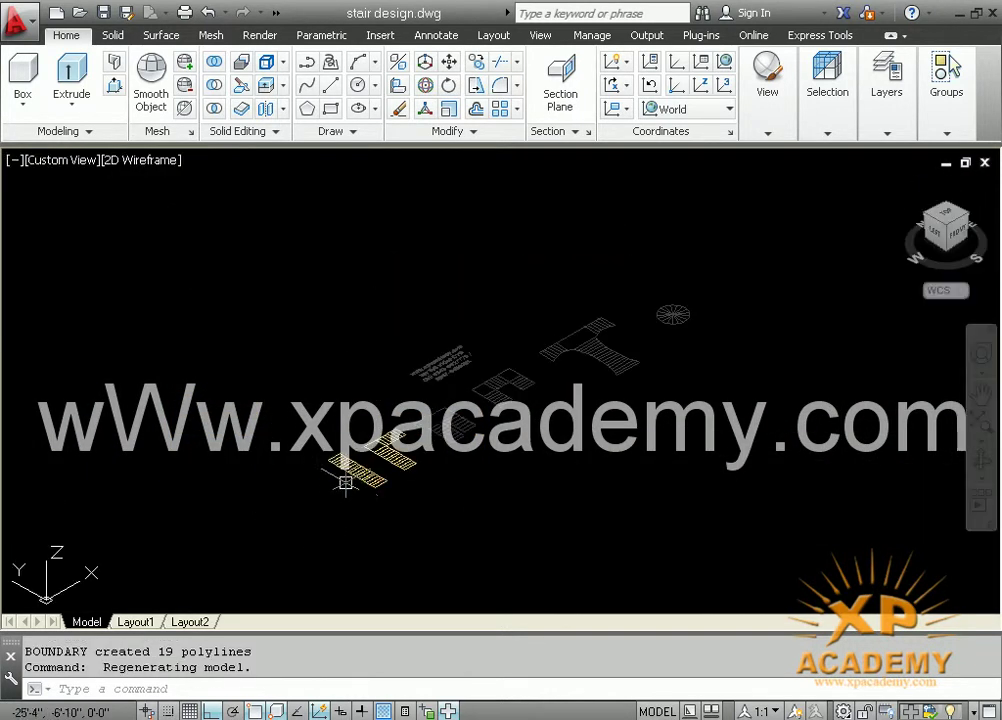
scroll(265, 378, "up", 3)
scroll(440, 481, "up", 2)
middle_click_drag(440, 481, 416, 488)
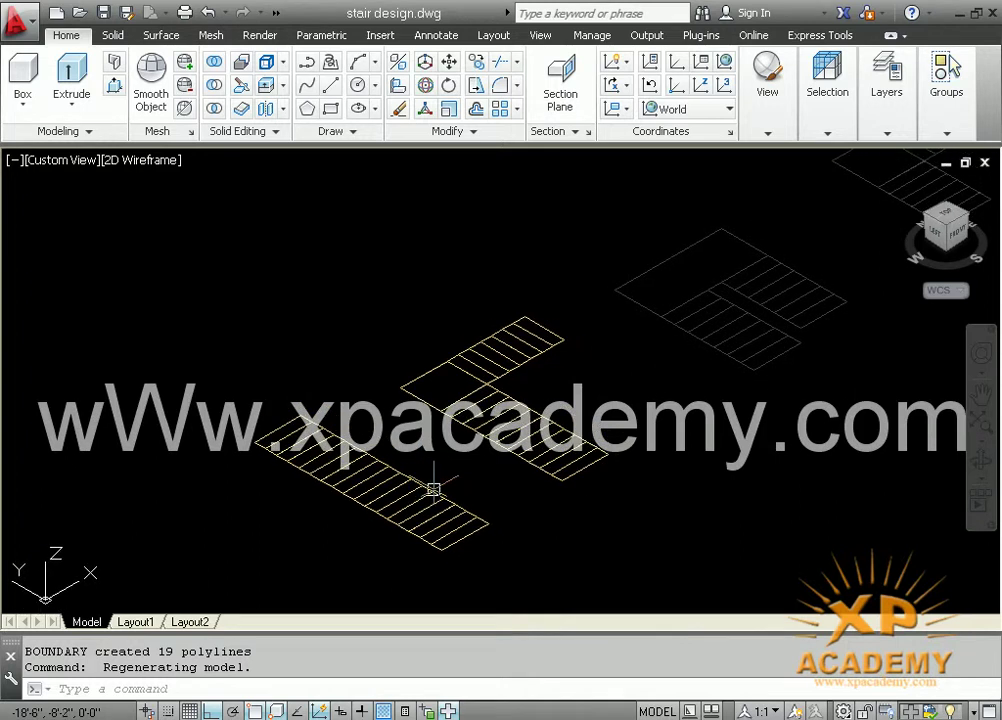
Start EXTRUDE and window-select the straight stair's step outlines
type("ext")
key("Return")
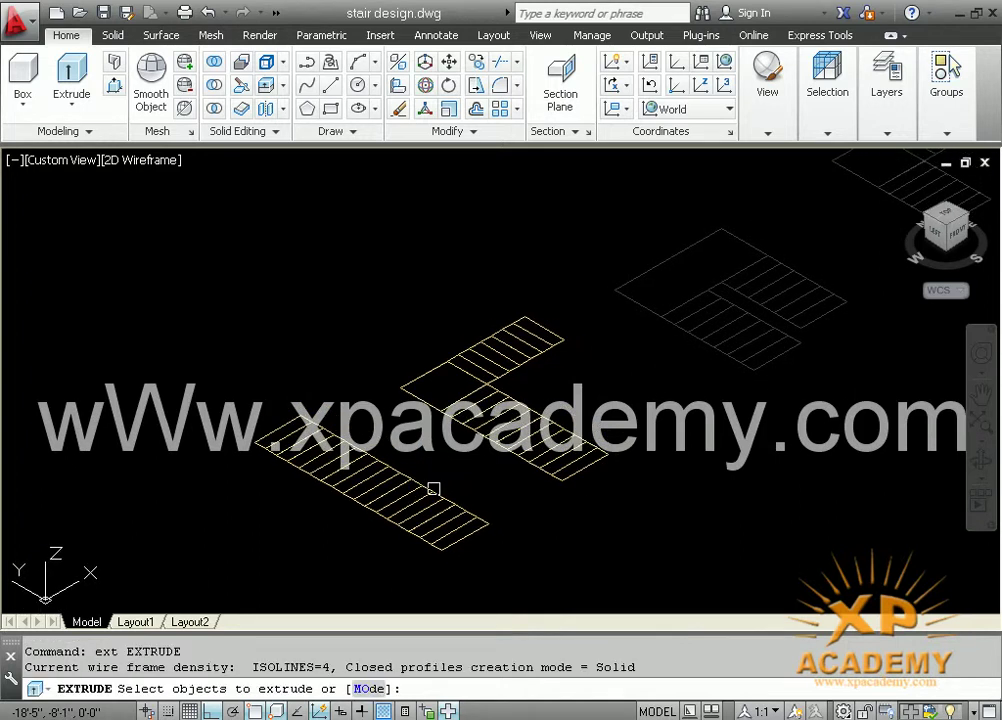
left_click(230, 345)
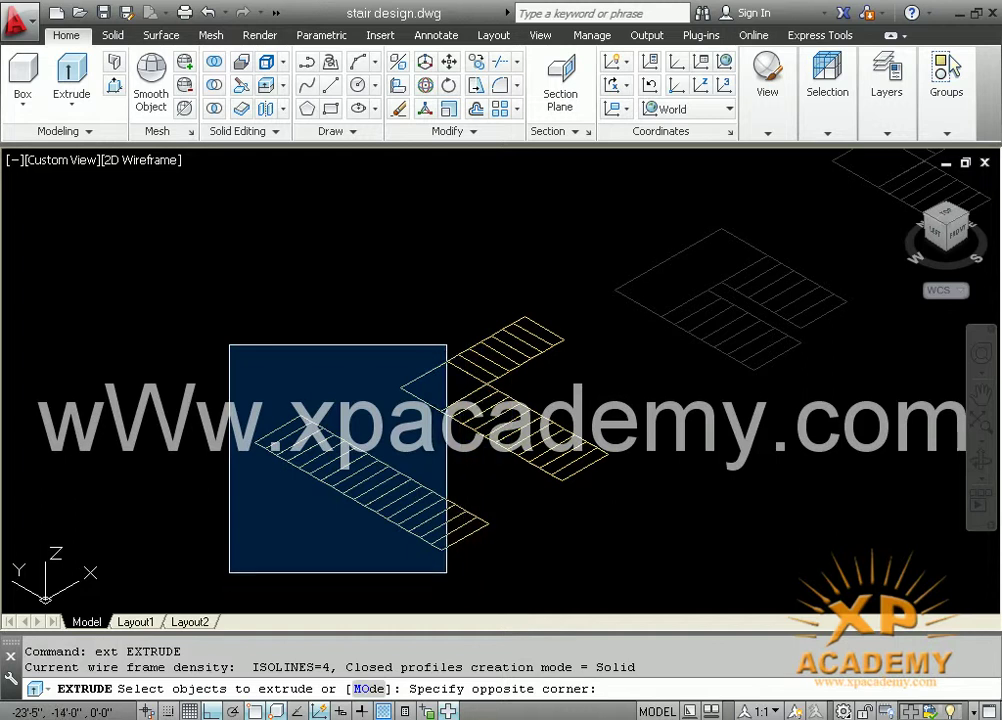
left_click(390, 555)
left_click(469, 467)
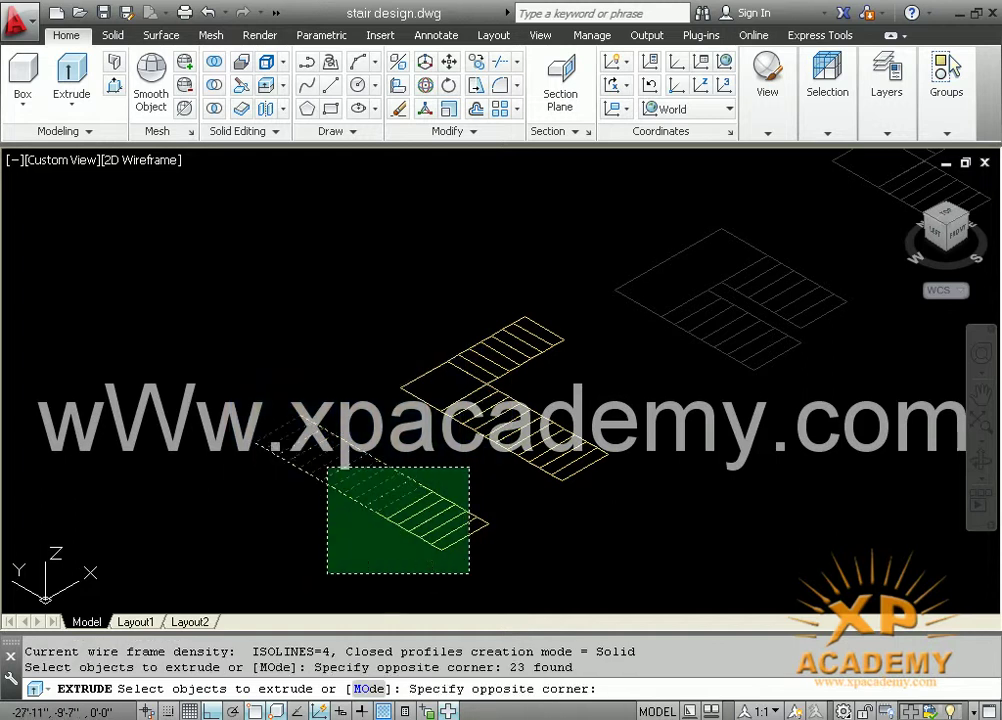
left_click(328, 573)
left_click(449, 460)
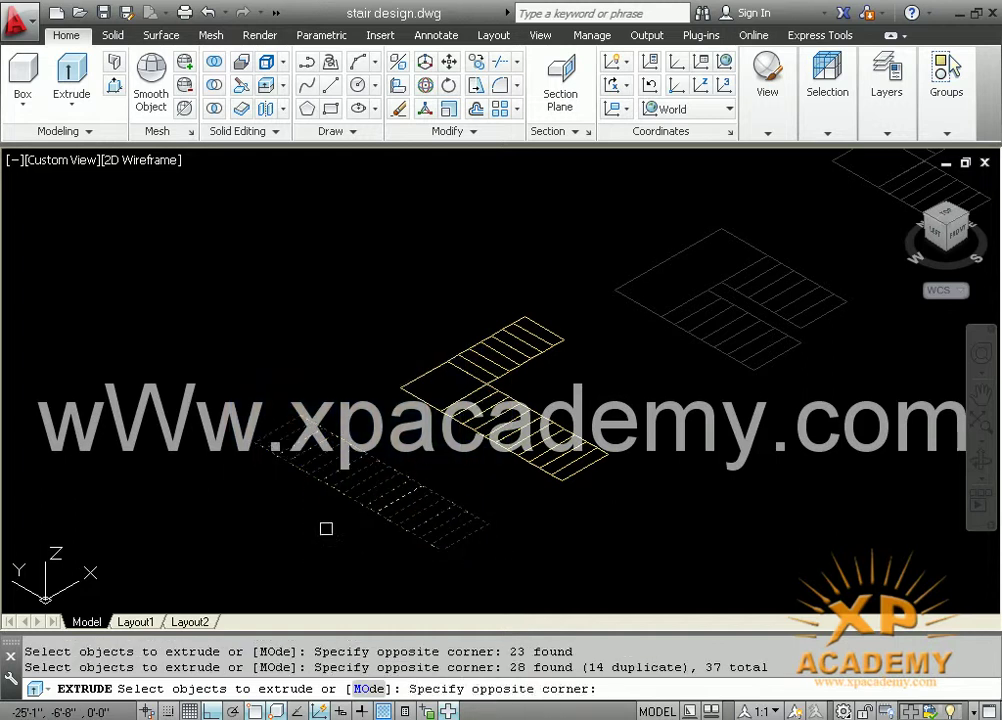
left_click(310, 540)
key("Return")
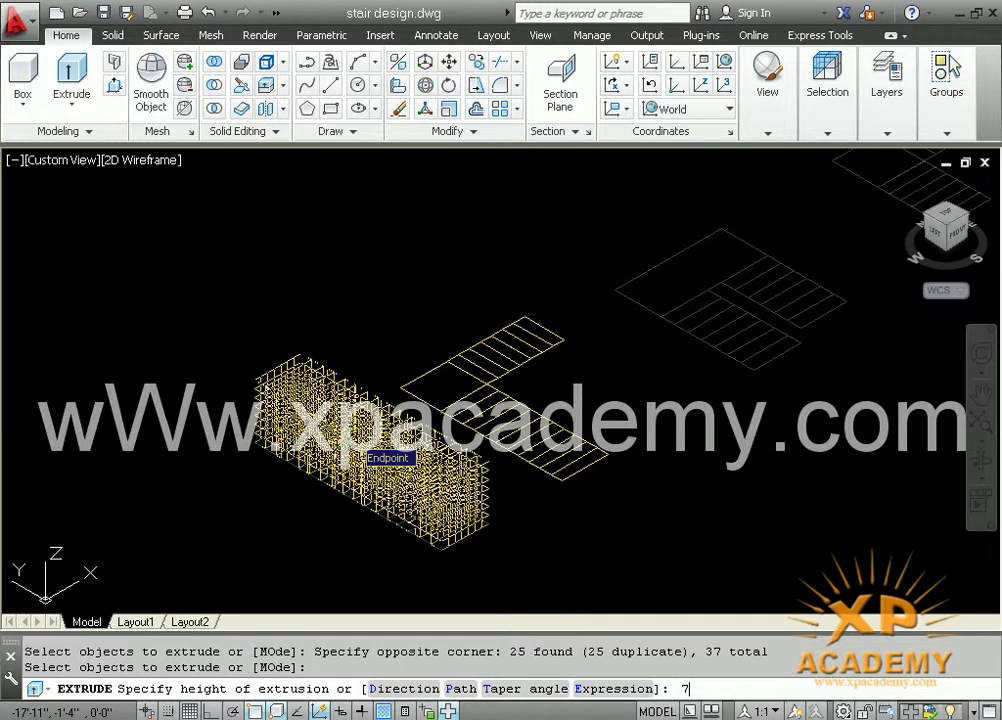
Extrude the selected outlines to a height of 7 and zoom in on the solids
key("Return")
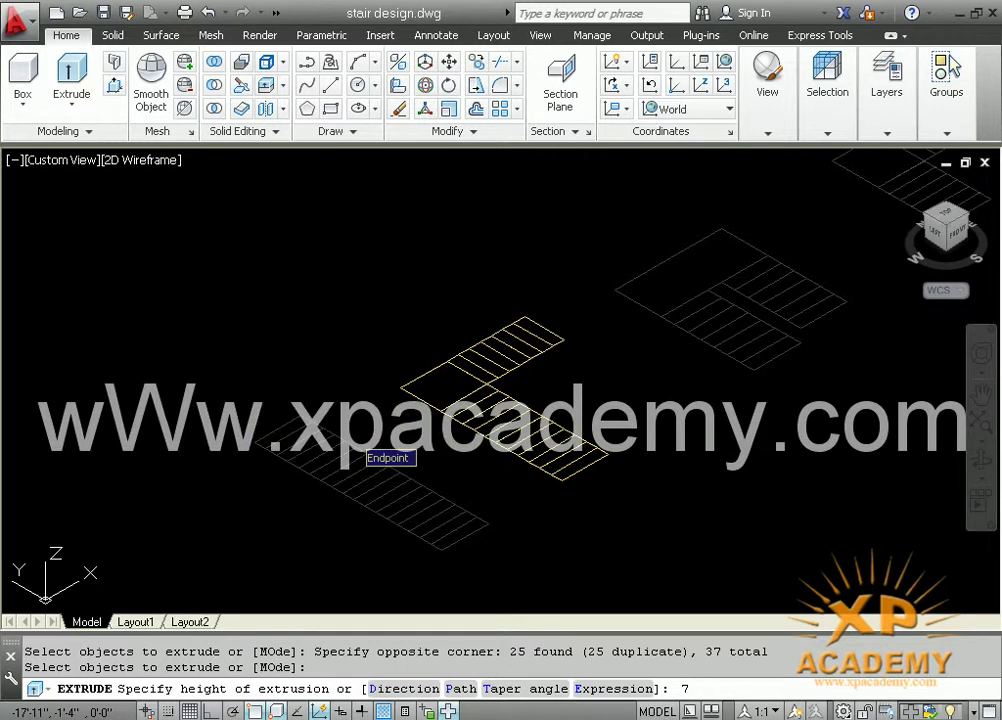
scroll(470, 559, "up", 5)
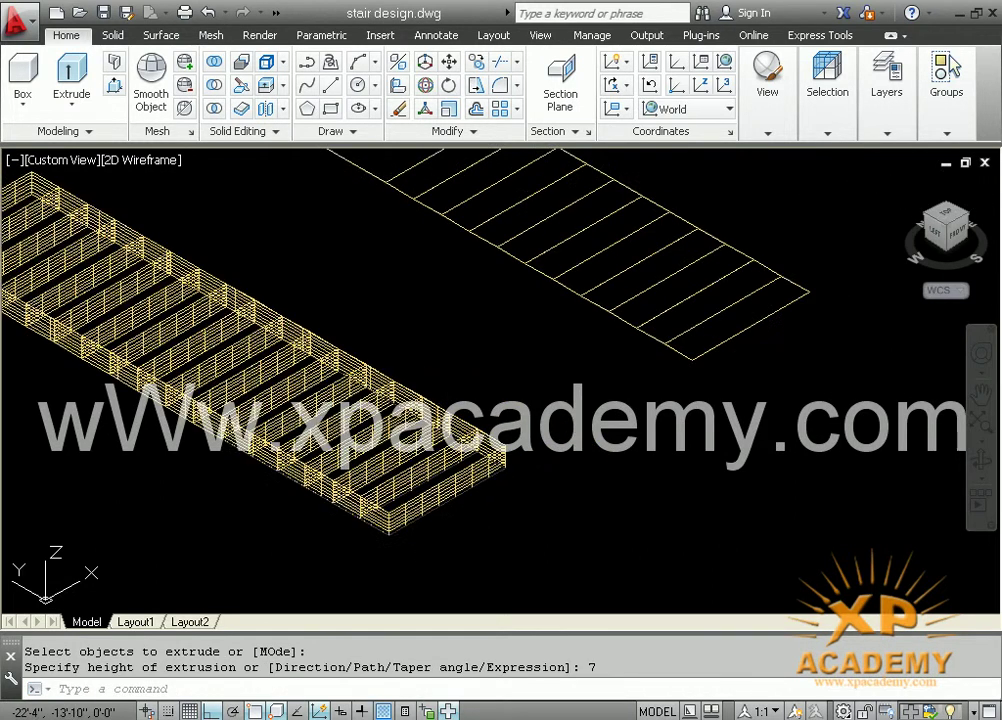
scroll(510, 563, "up", 3)
scroll(577, 575, "down", 2)
scroll(600, 600, "up", 2)
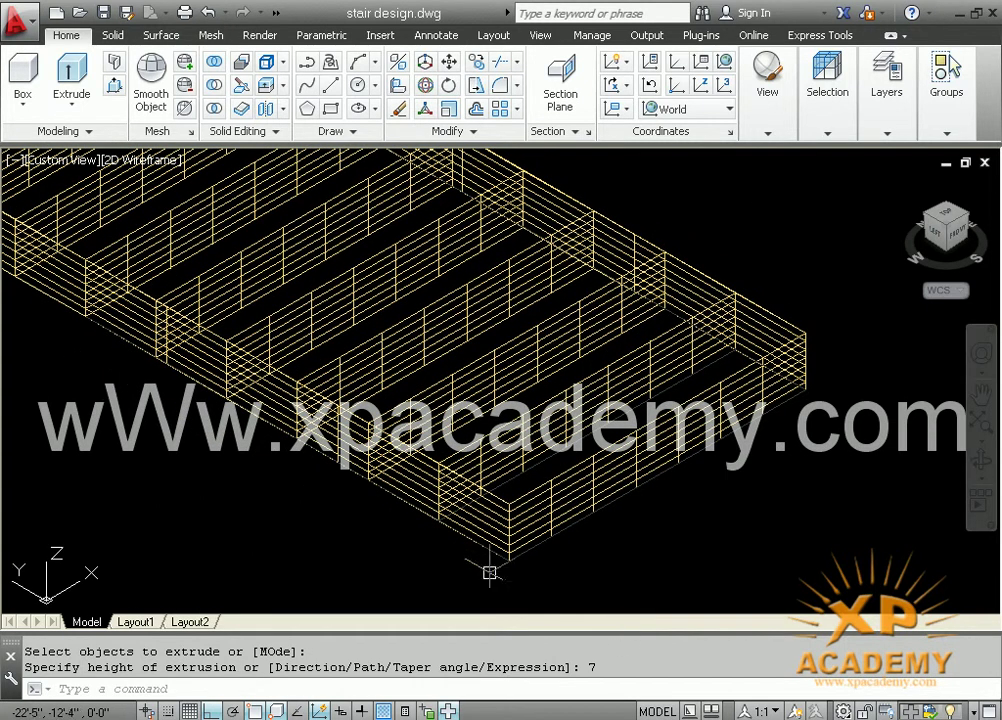
scroll(489, 572, "up", 1)
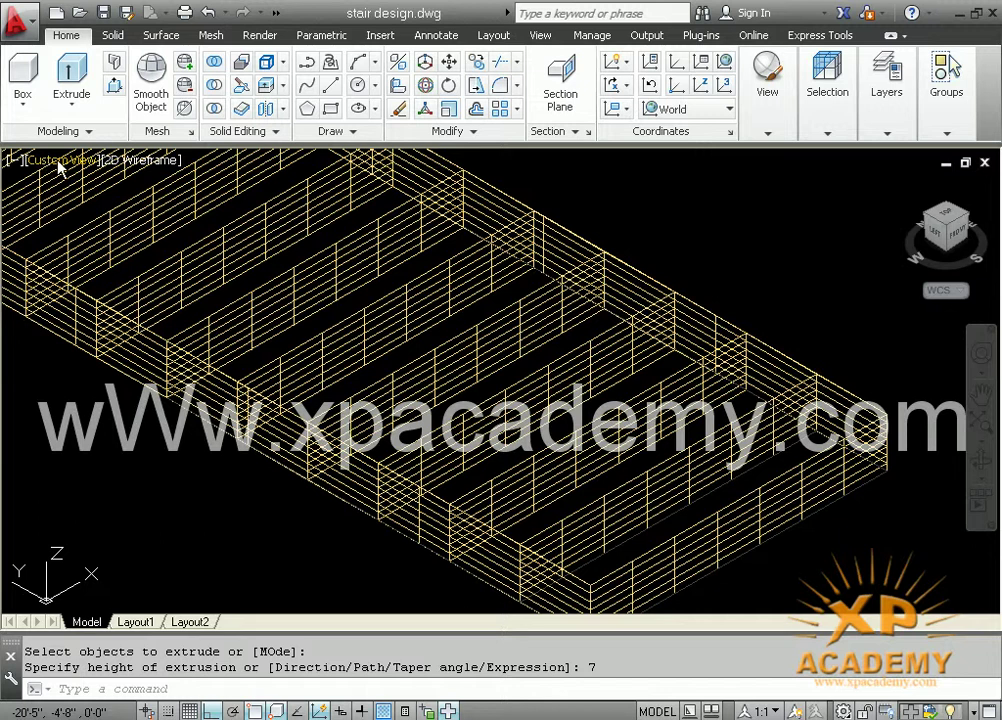
Set the viewport visual style to Shaded and orbit to inspect the stair slab
left_click(145, 161)
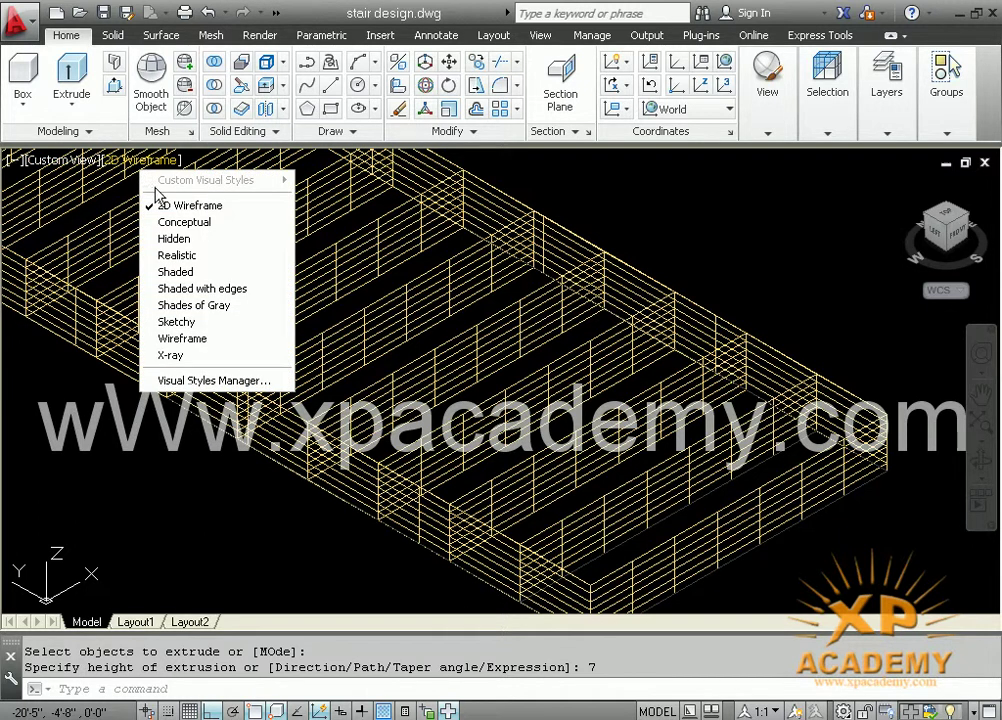
left_click(174, 281)
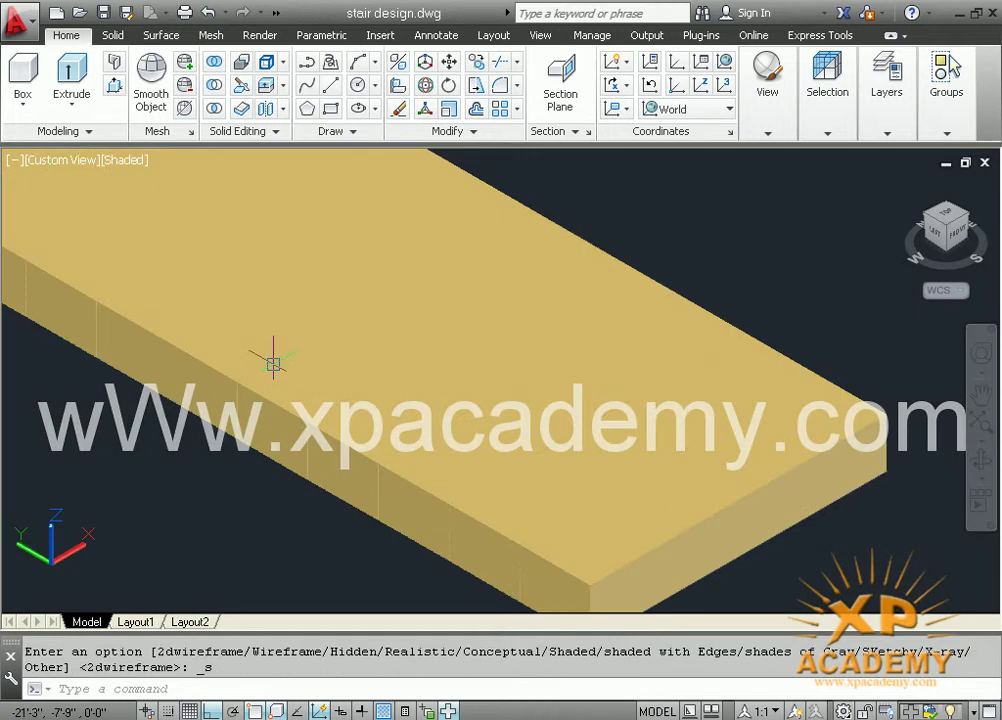
middle_click_drag(552, 335, 530, 290, "shift")
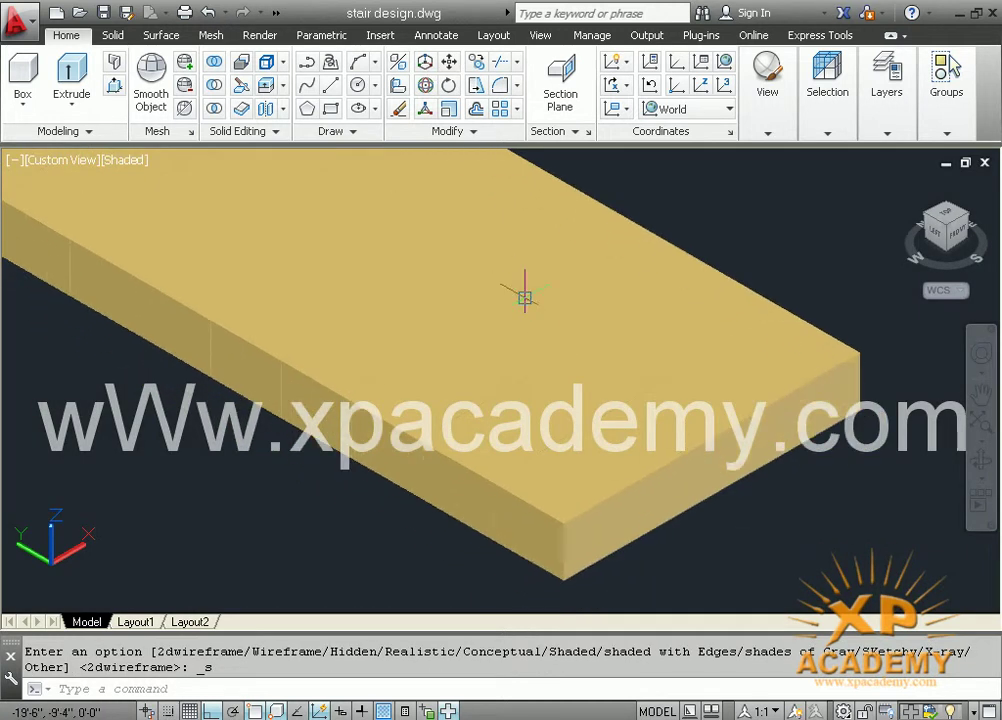
left_click(634, 522)
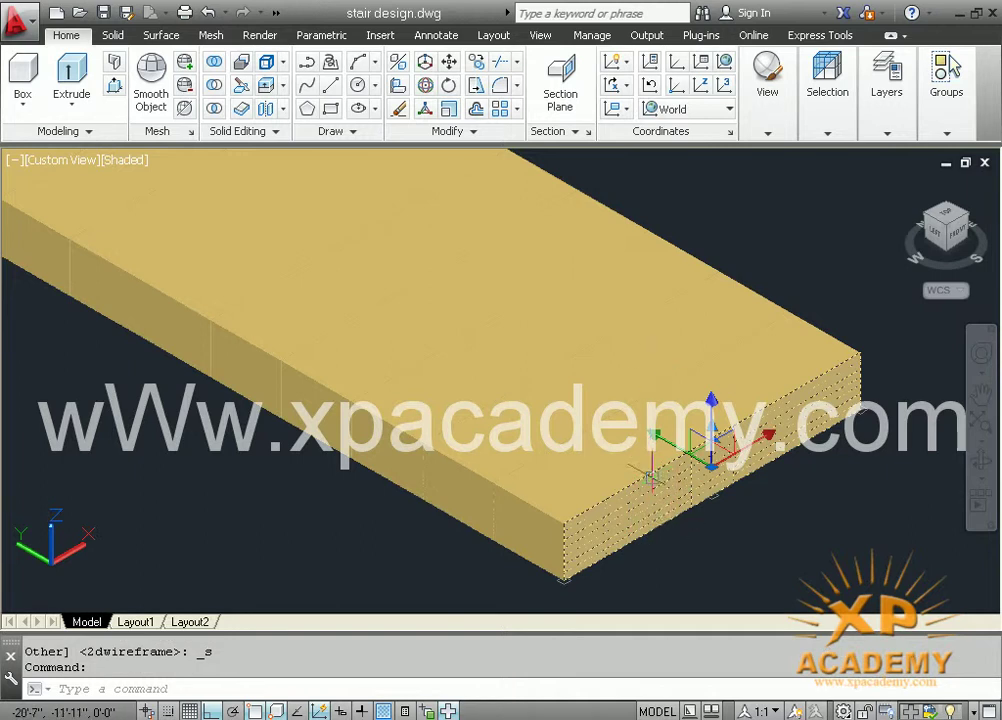
key("Escape")
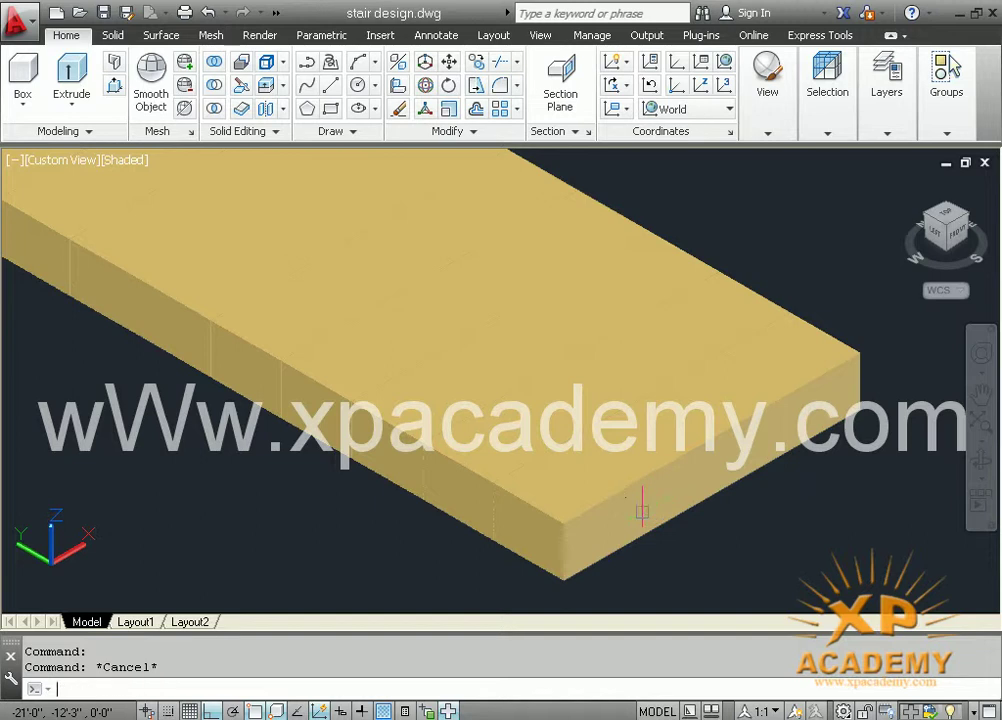
type("m")
Start a move on the stair slab, cancel it, and reselect the slab
key("Return")
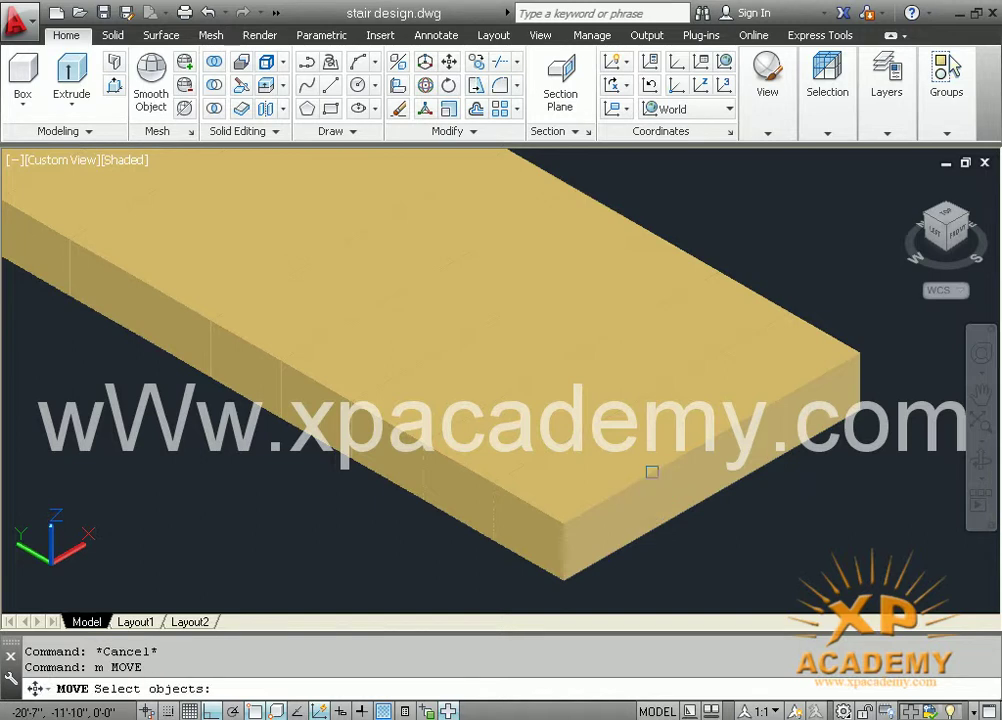
left_click(652, 471)
key("Return")
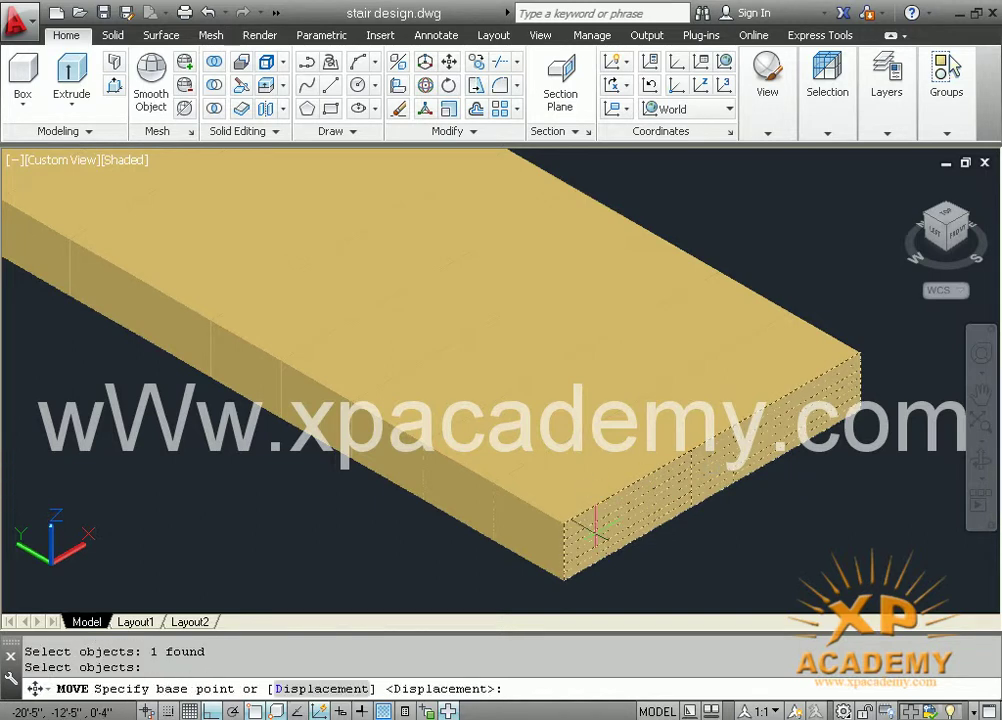
key("Escape")
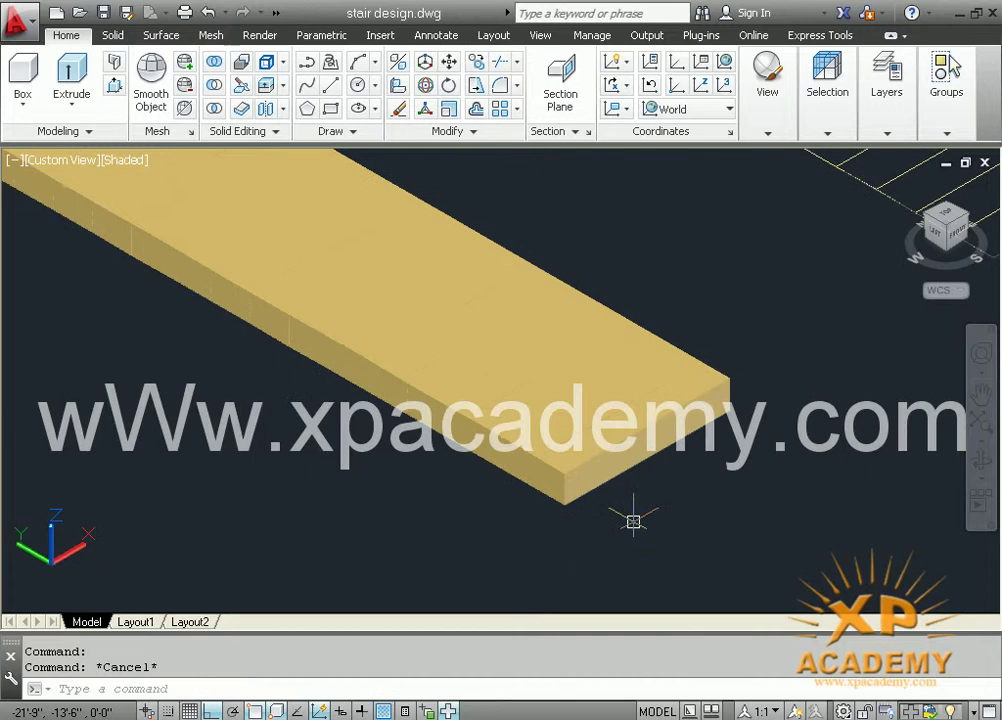
left_click(648, 465)
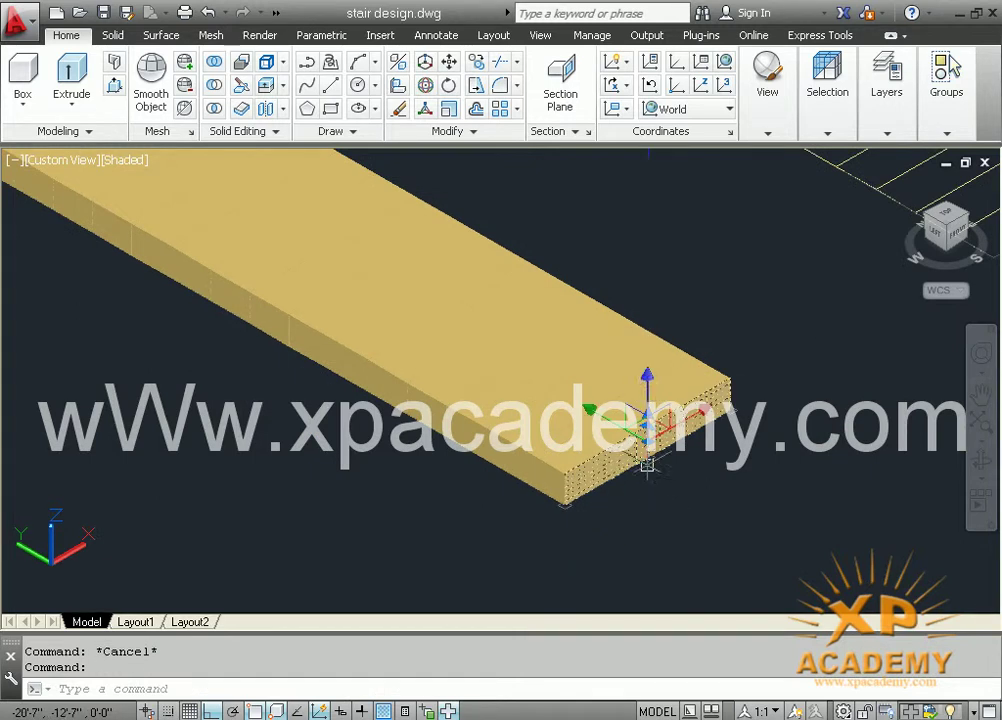
middle_click_drag(626, 496, 494, 513)
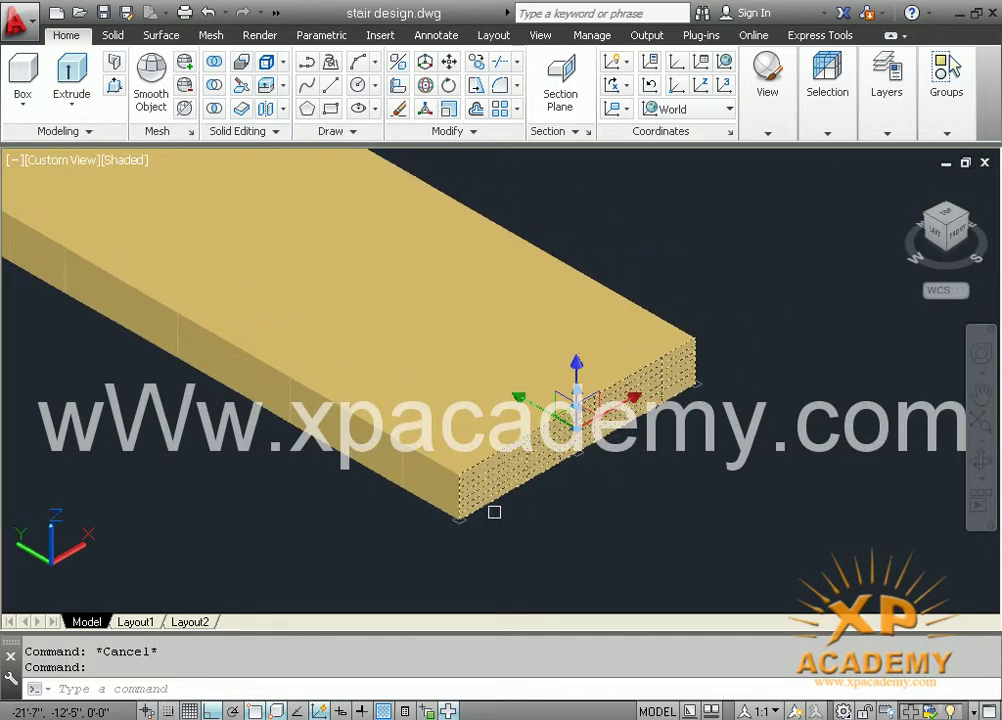
Raise the thin end piece vertically along the gizmo's Z axis above the slab
left_click(578, 372)
left_click(577, 372)
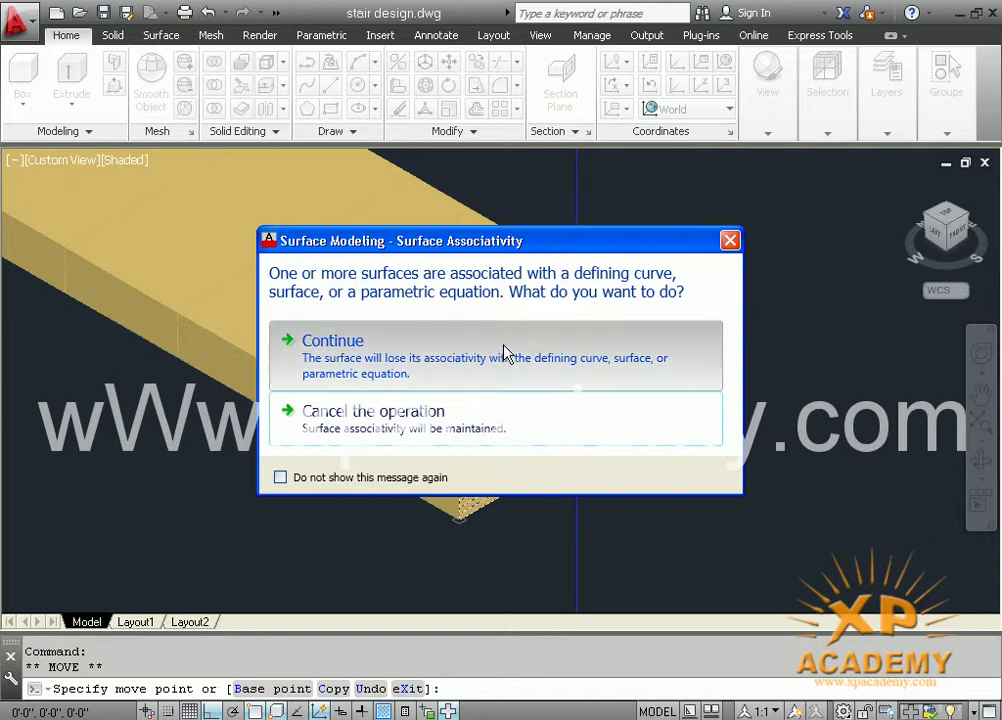
left_click(505, 352)
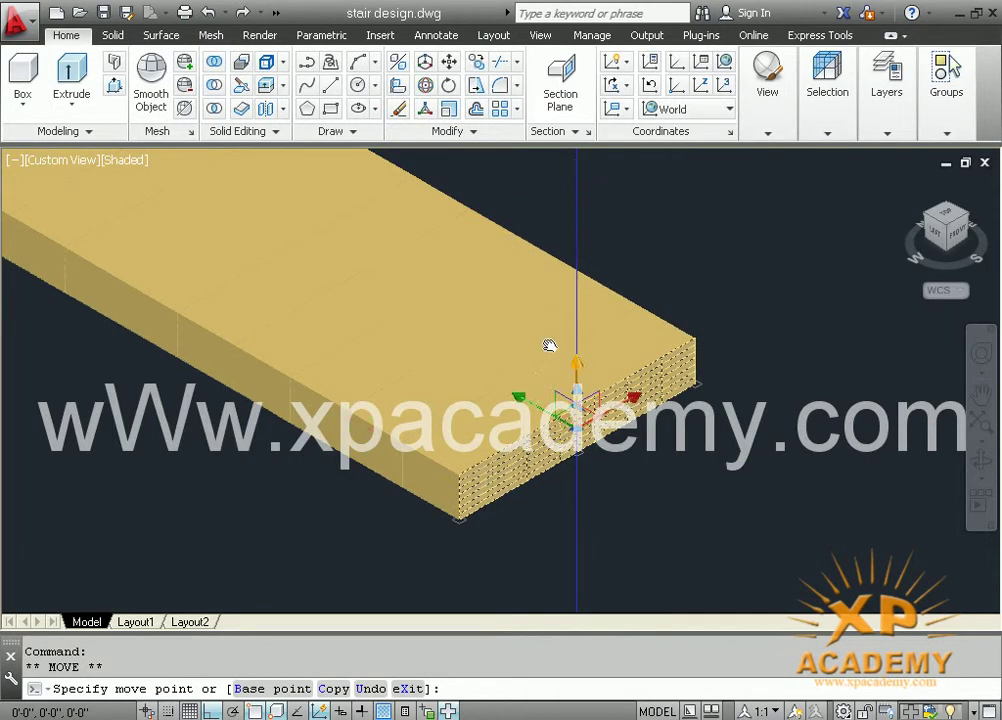
middle_click_drag(360, 390, 580, 295)
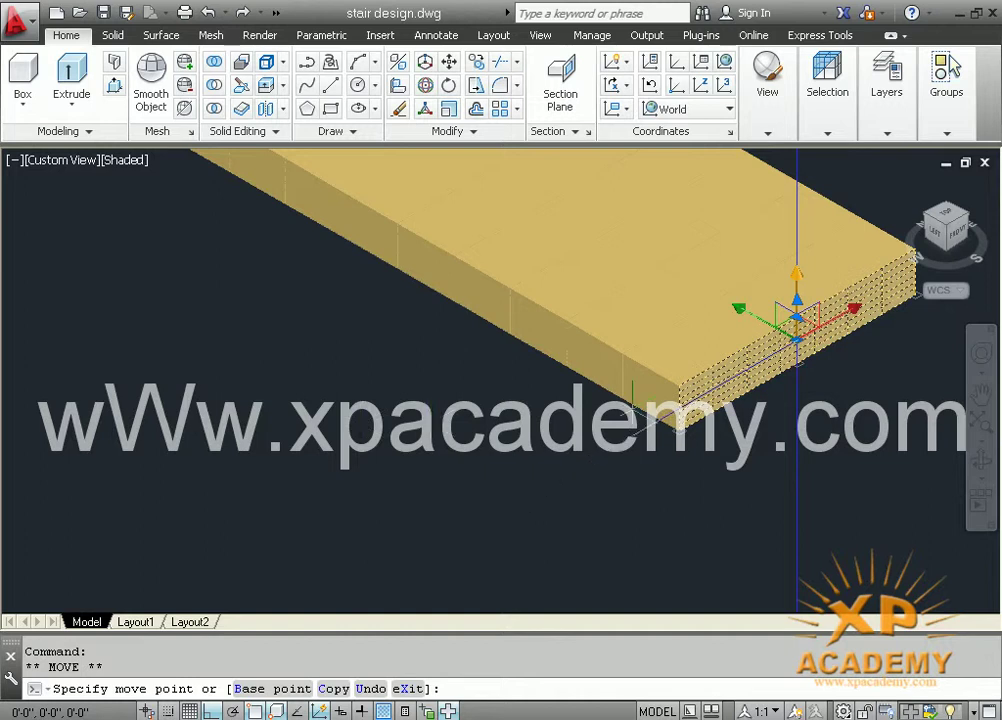
scroll(362, 425, "down", 1)
middle_click_drag(597, 415, 425, 499)
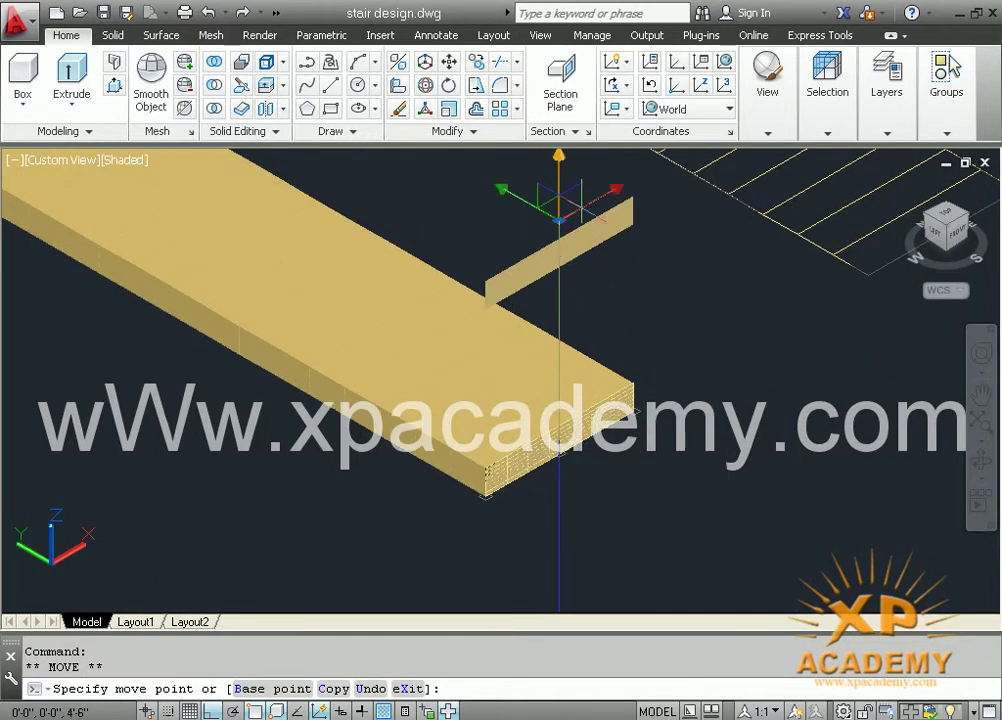
left_click(558, 212)
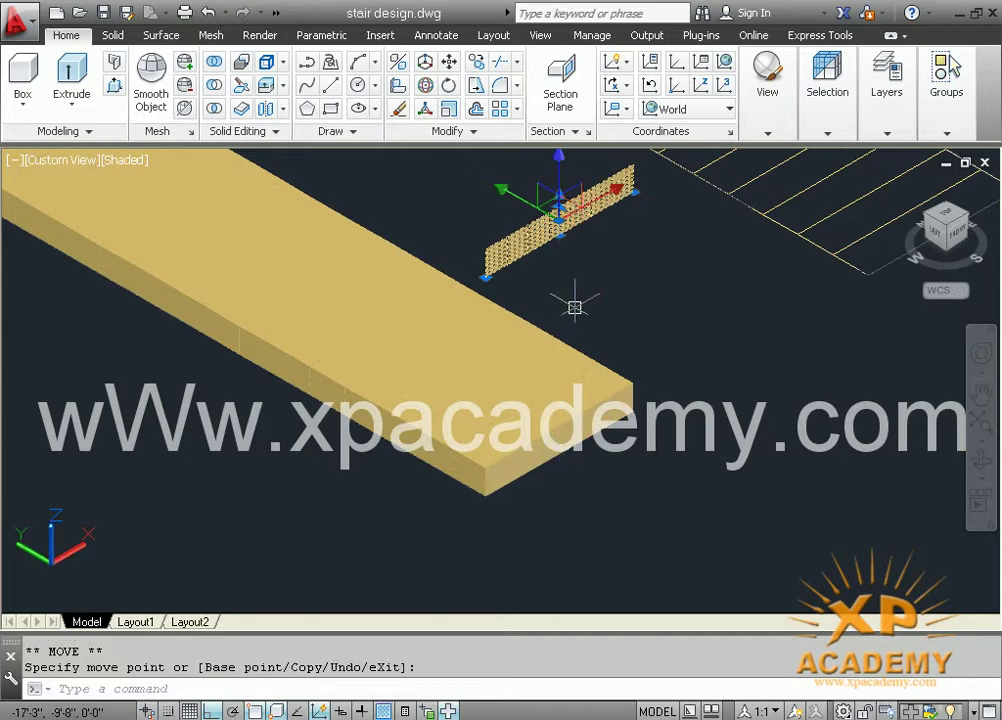
key("Escape")
key("Escape")
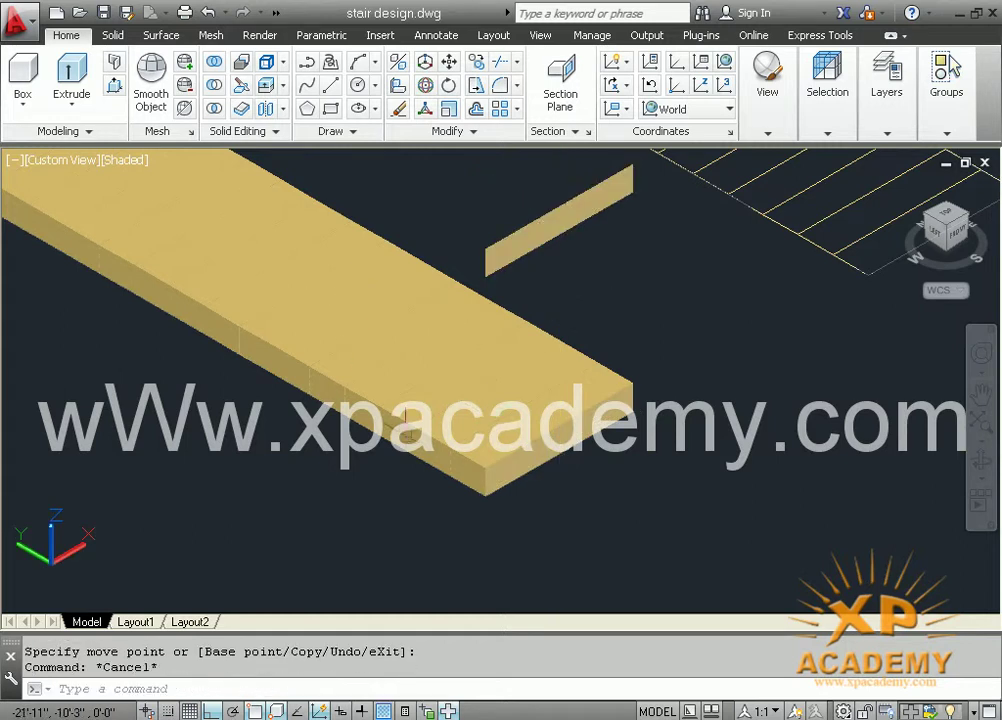
Cancel a second vertical move of the long slab and undo the stray strip
left_click(458, 476)
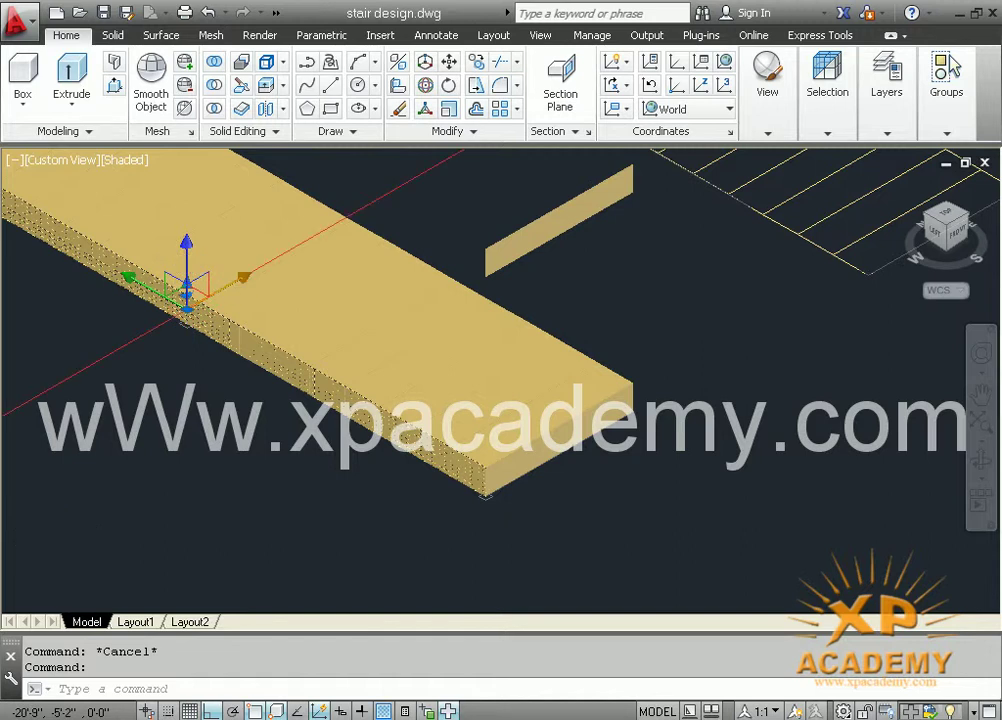
left_click(240, 279)
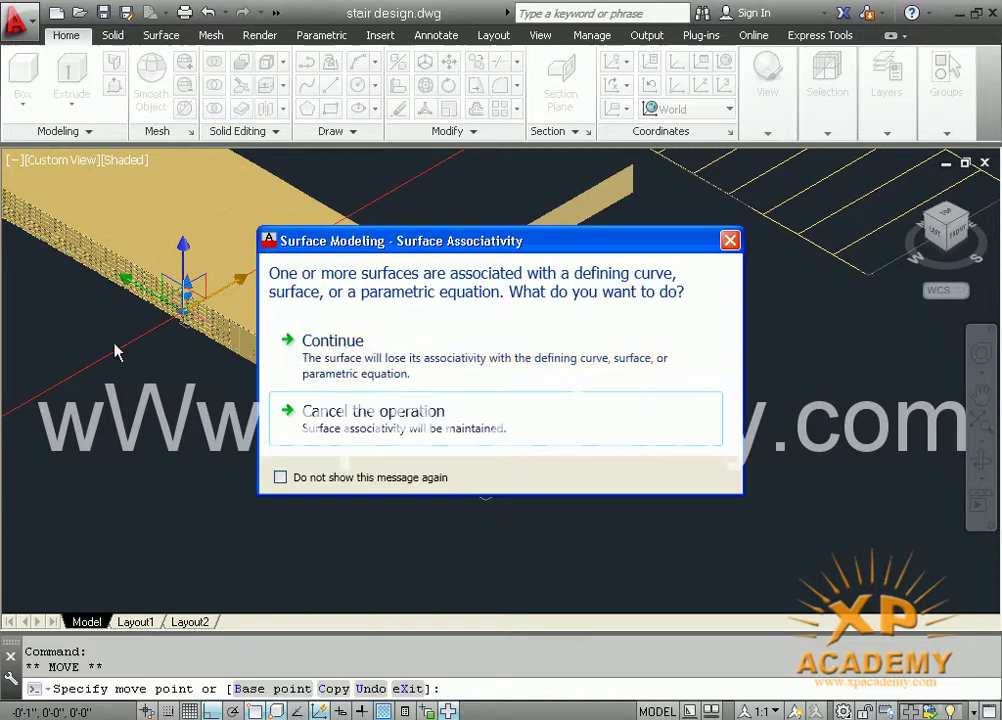
left_click(305, 362)
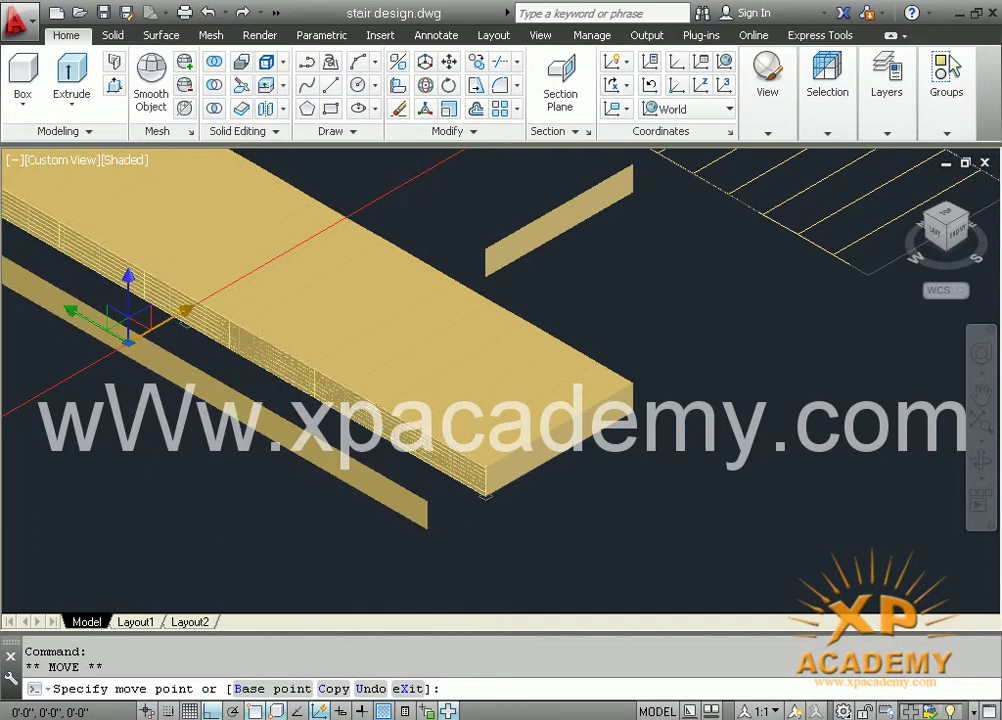
key("Escape")
key("Escape")
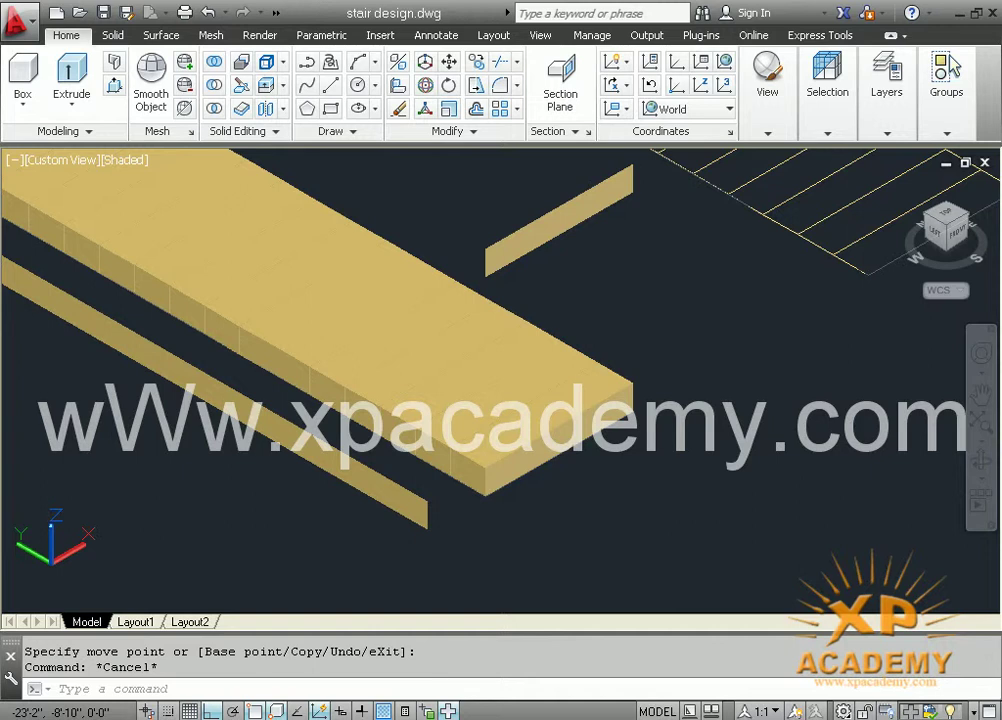
key("ctrl+z")
Undo the modelling steps back to flat stair outlines and frame both flights
key("ctrl+z")
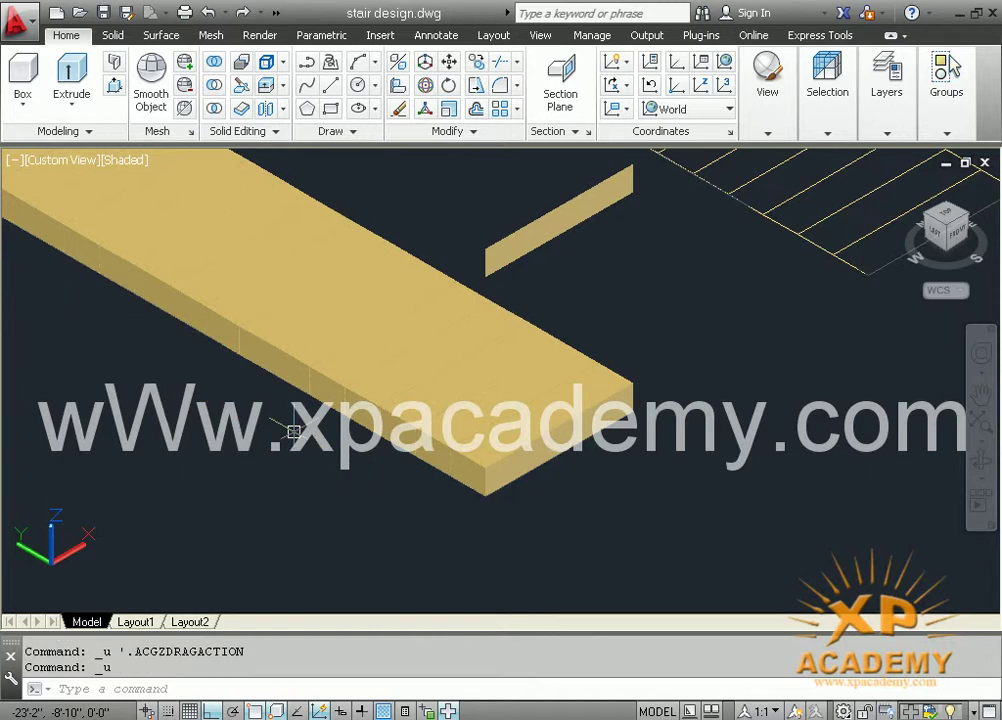
key("ctrl+z")
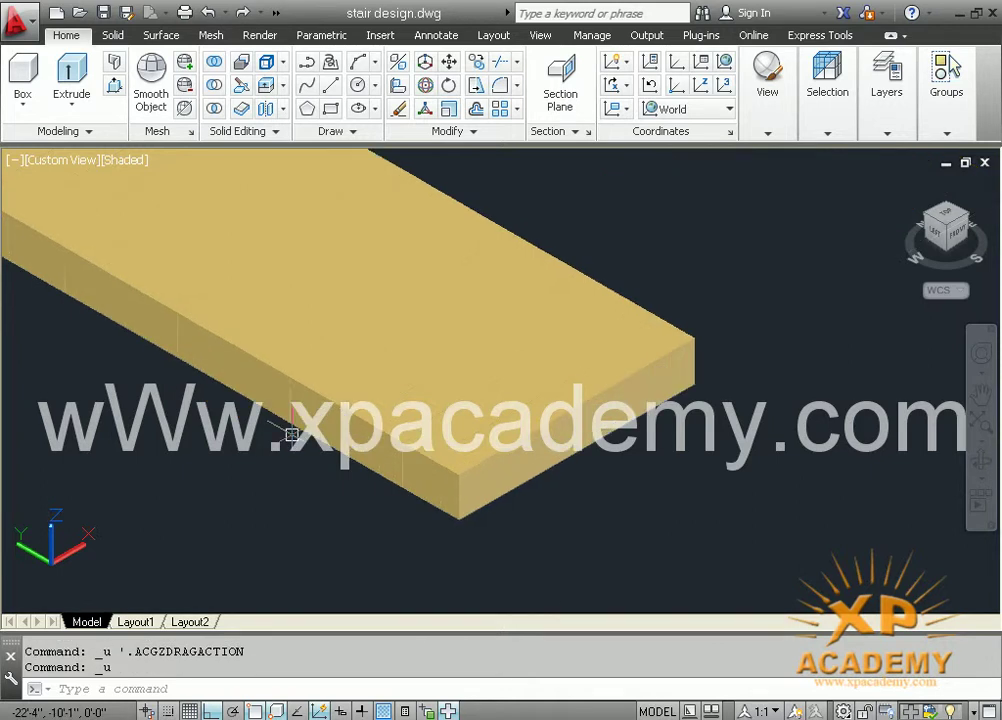
scroll(290, 432, "up", 4)
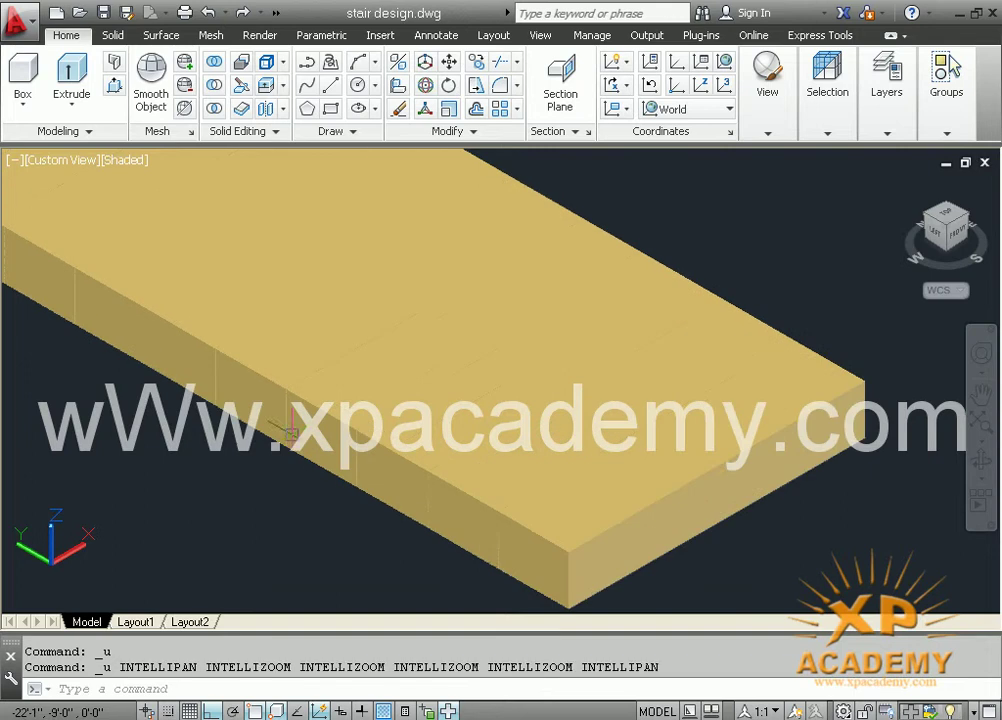
key("ctrl+z")
key("ctrl+z")
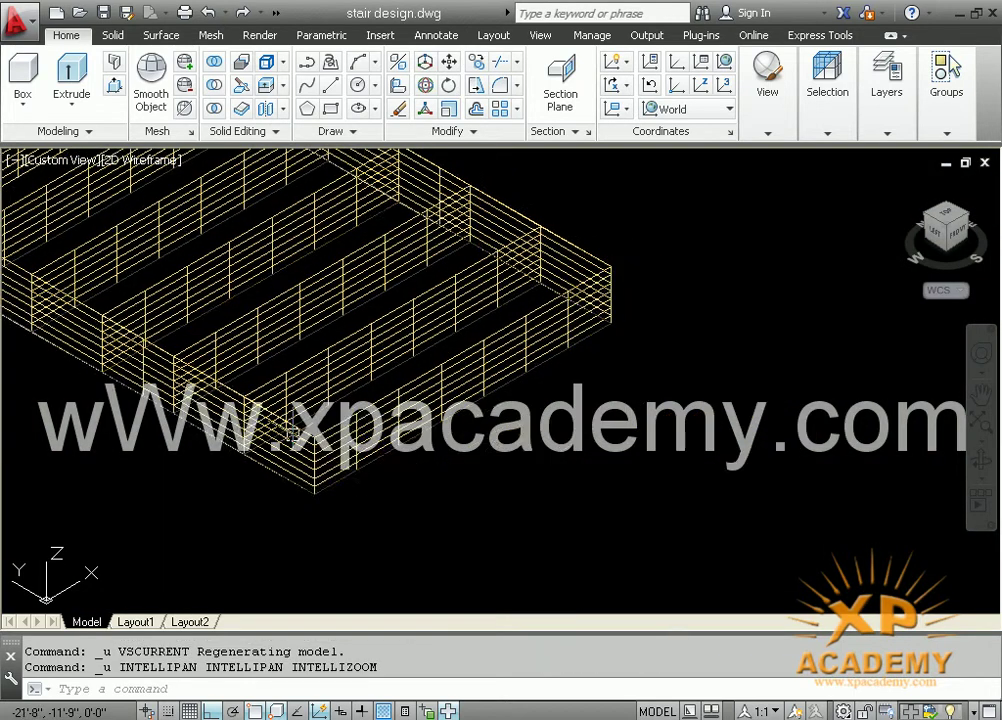
key("ctrl+z")
key("ctrl+z")
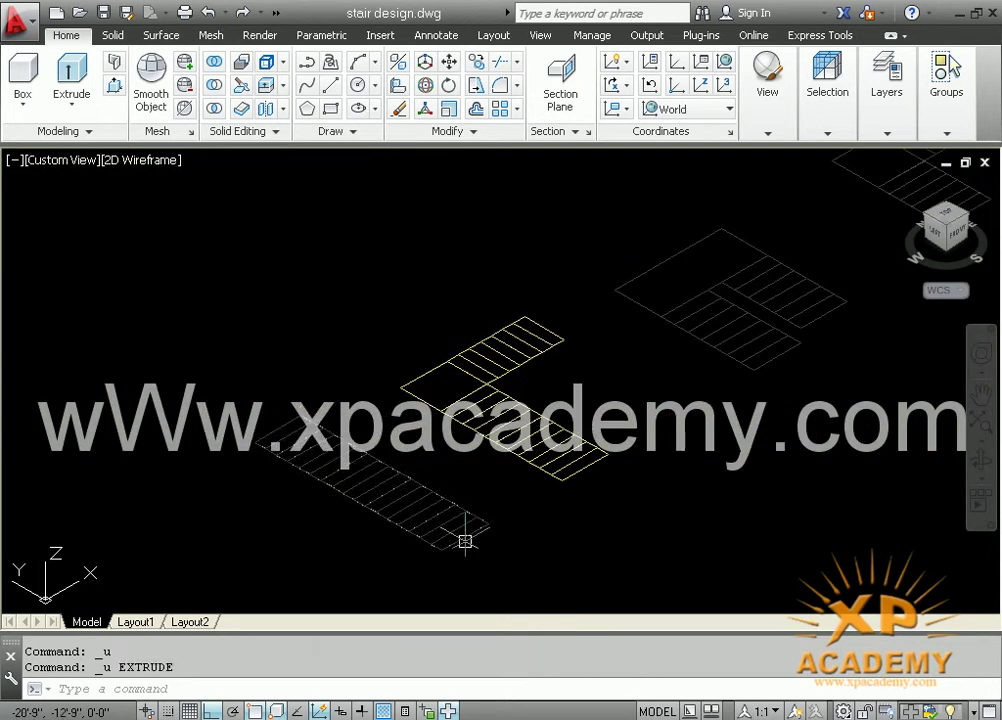
scroll(448, 531, "up", 4)
middle_click_drag(443, 523, 481, 485)
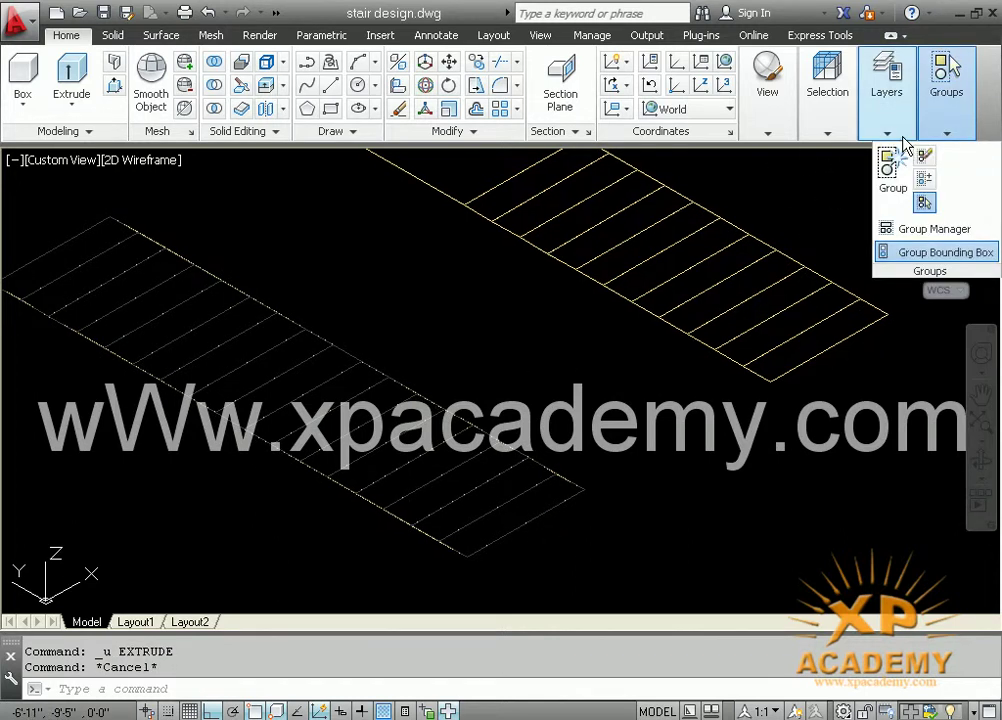
mouse_move(886, 92)
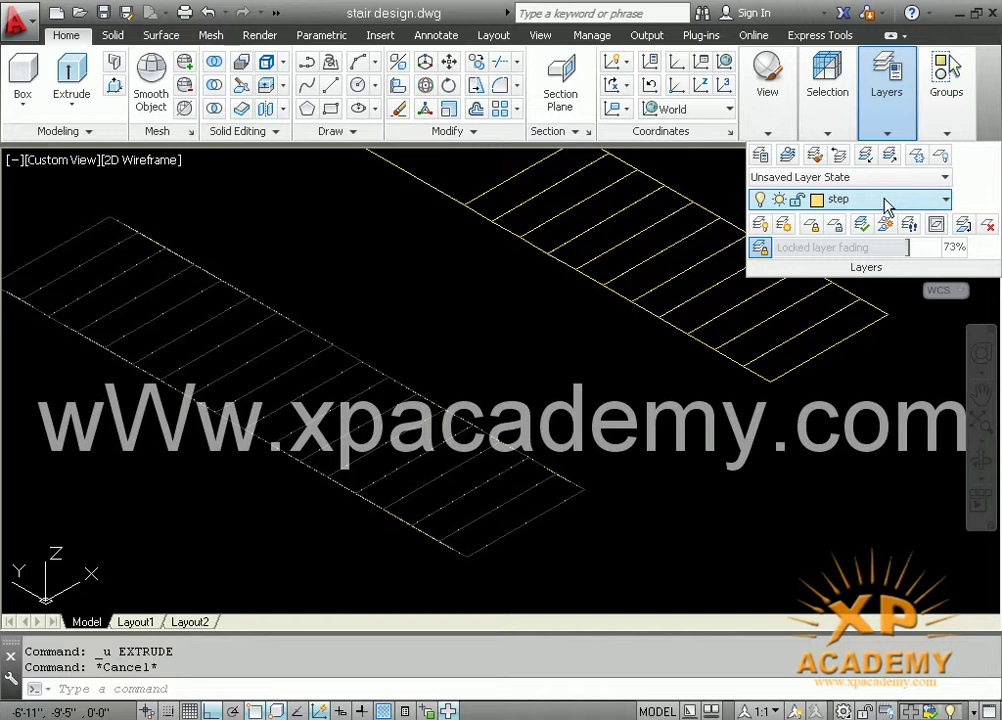
Restore the stair plan lines to full brightness via the layer tool and centre both flights
left_click(762, 226)
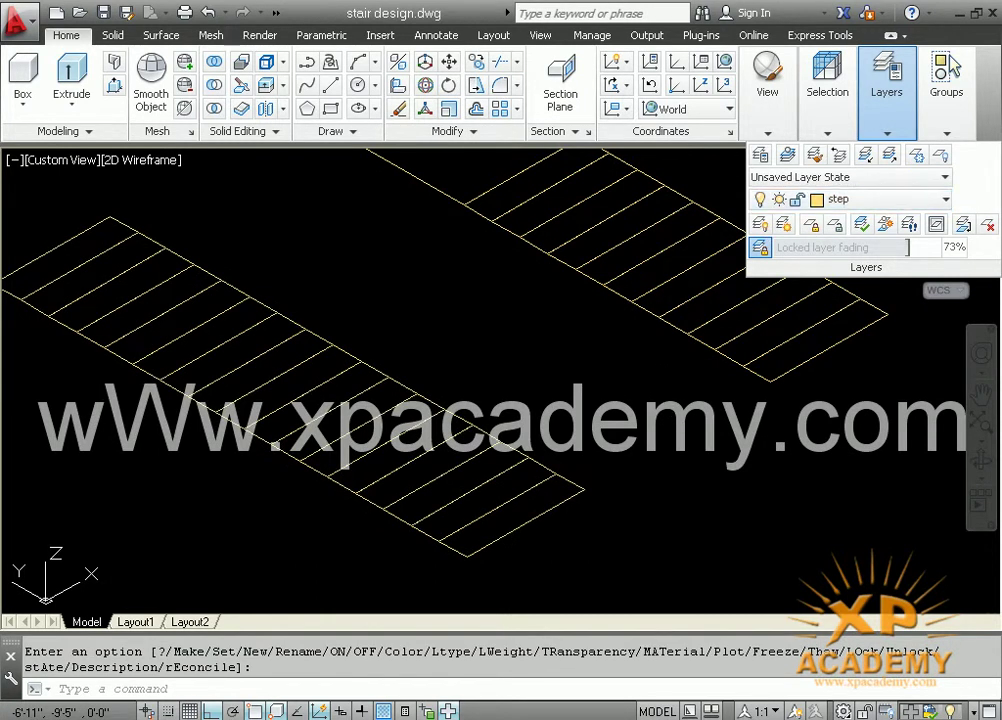
left_click(573, 342)
left_click(642, 398)
key("Escape")
scroll(642, 398, "down", 2)
scroll(630, 398, "up", 2)
scroll(400, 308, "down", 4)
scroll(552, 410, "down", 2)
middle_click_drag(552, 410, 292, 500)
scroll(527, 428, "up", 5)
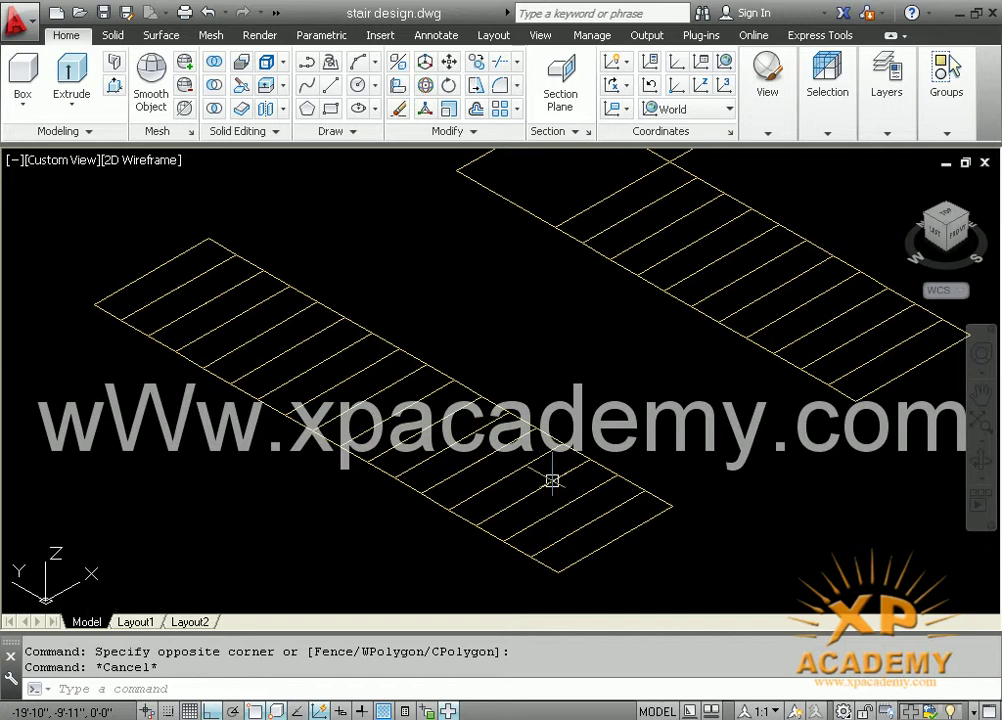
Extrude the left flight's step outlines, selected with two windows, to a height of 7"
type("t")
key("Return")
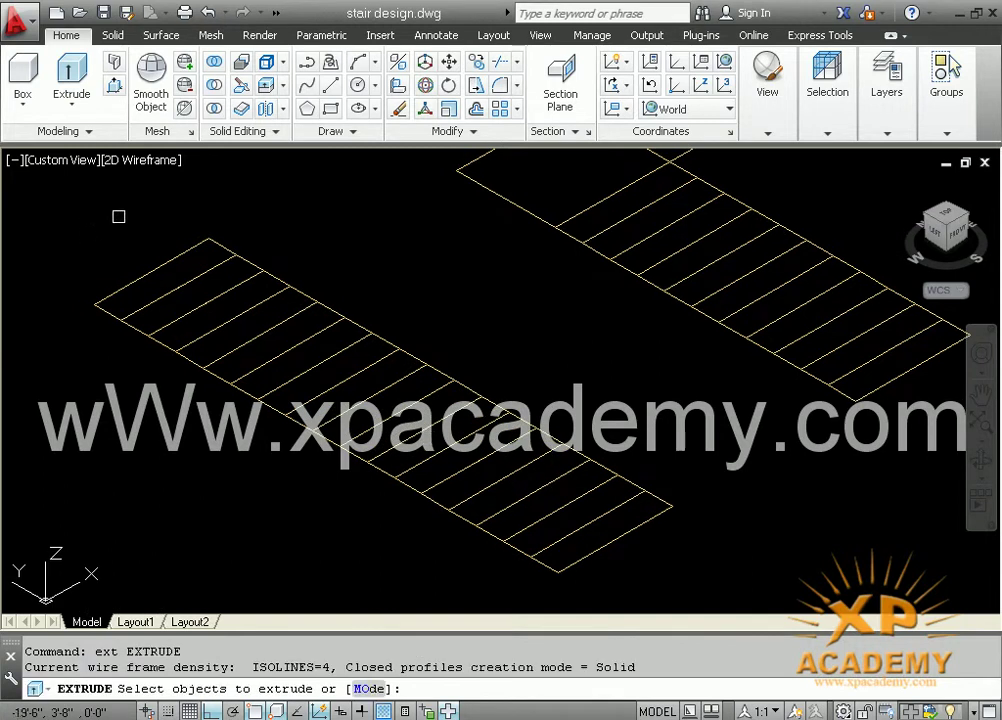
left_click(89, 230)
left_click(563, 533)
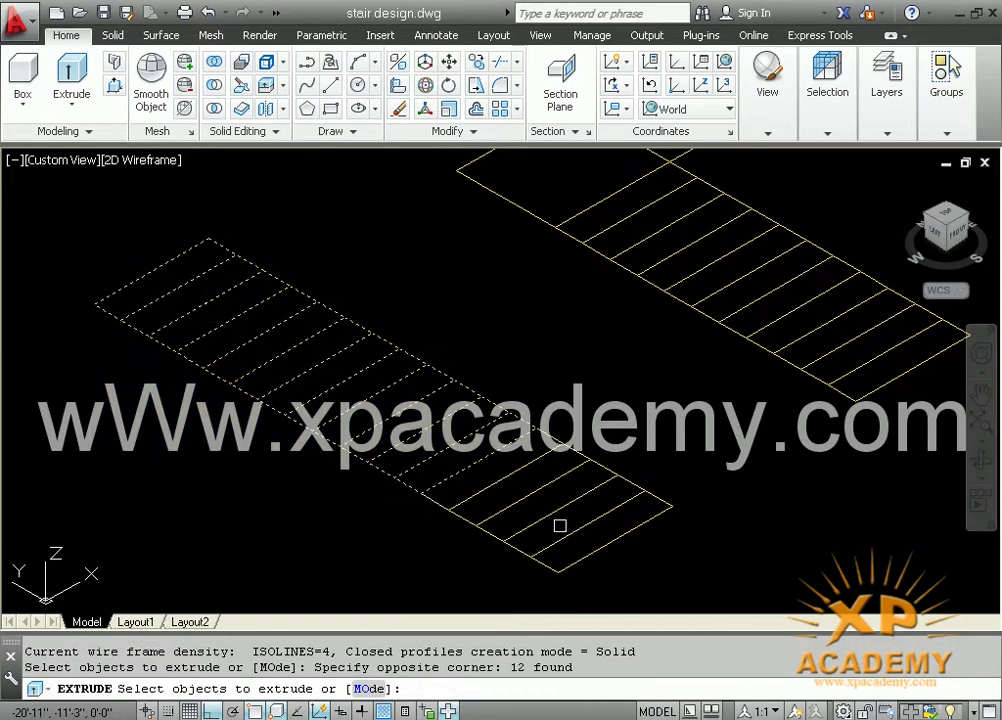
left_click(668, 428)
left_click(352, 580)
key("Return")
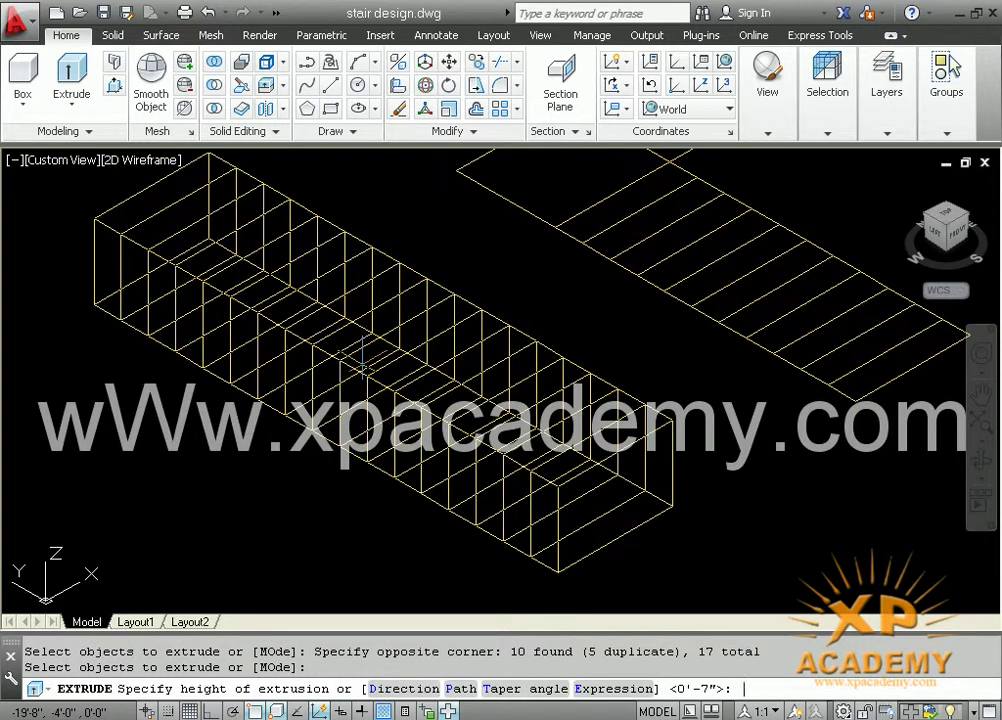
type("7")
key("Return")
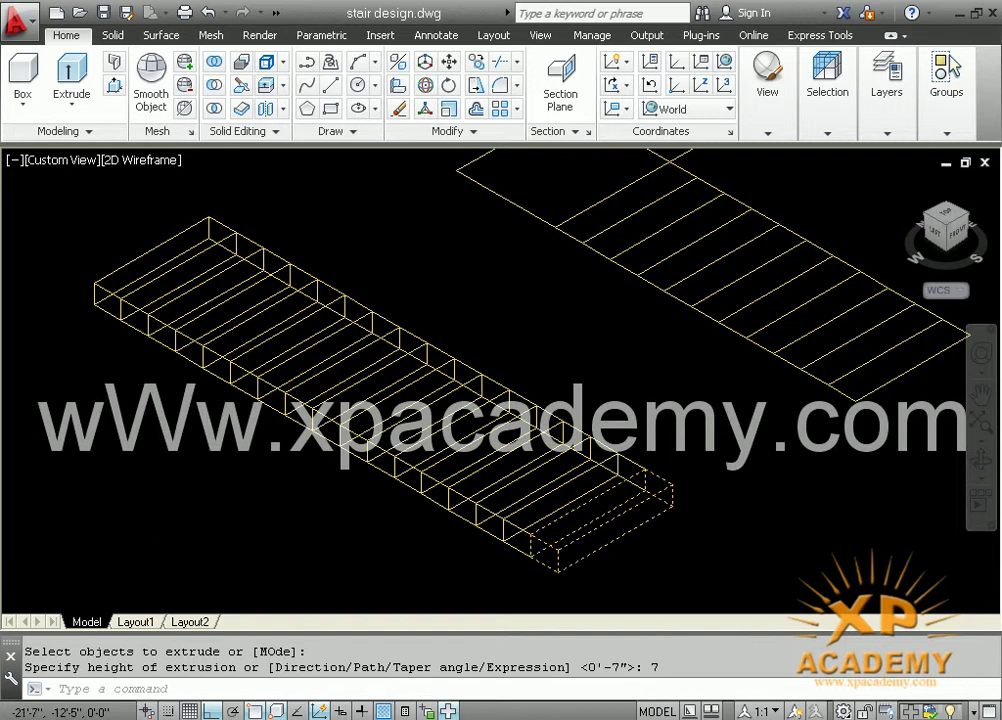
Select the extruded slab and tread solids to inspect the new 3D steps
left_click(570, 563)
scroll(575, 562, "up", 3)
key("Escape")
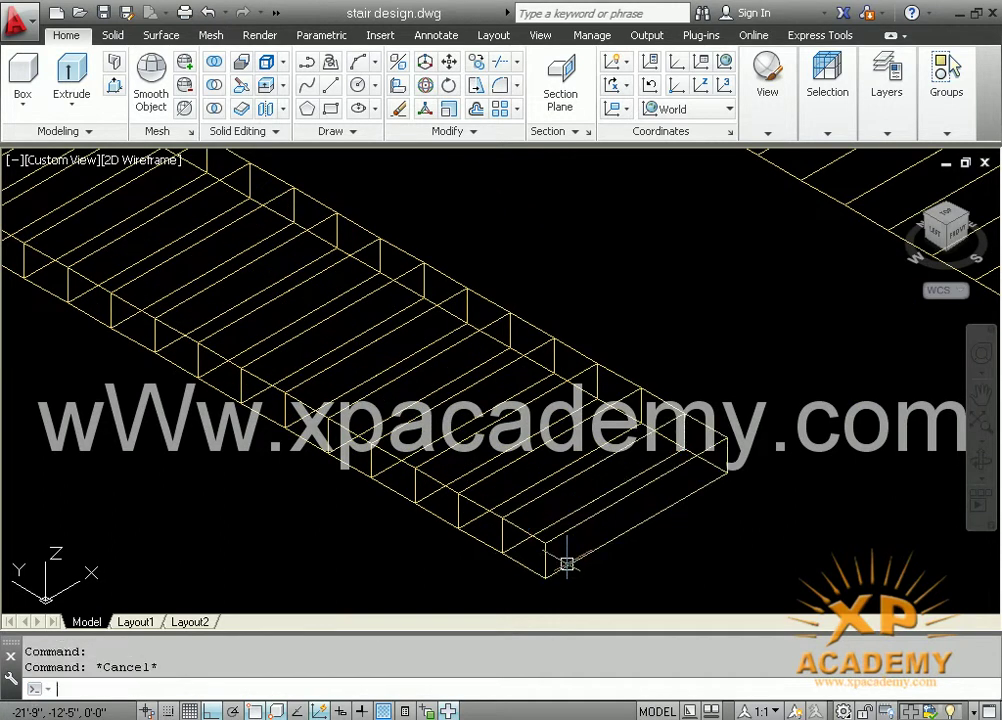
left_click(421, 532)
key("Escape")
left_click(428, 517)
Draw a line in the empty area below the stair flight
key("Escape")
middle_click_drag(577, 530, 477, 509)
type("l")
key("Return")
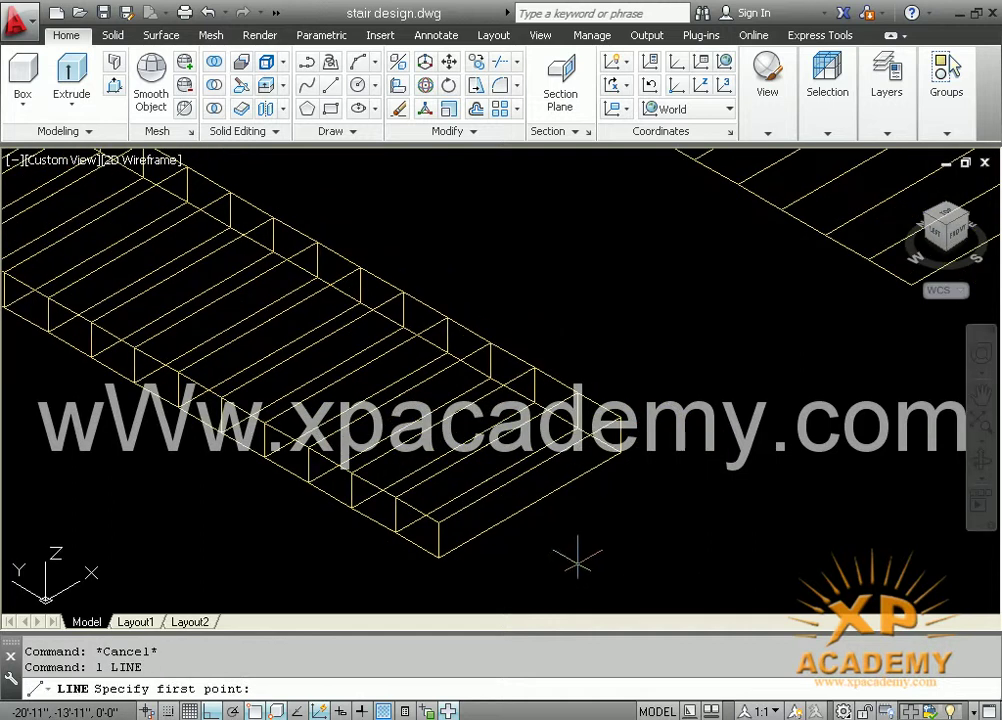
left_click(553, 583)
left_click(697, 494)
key("Return")
Extrude the new line to a height of 7"
type("e")
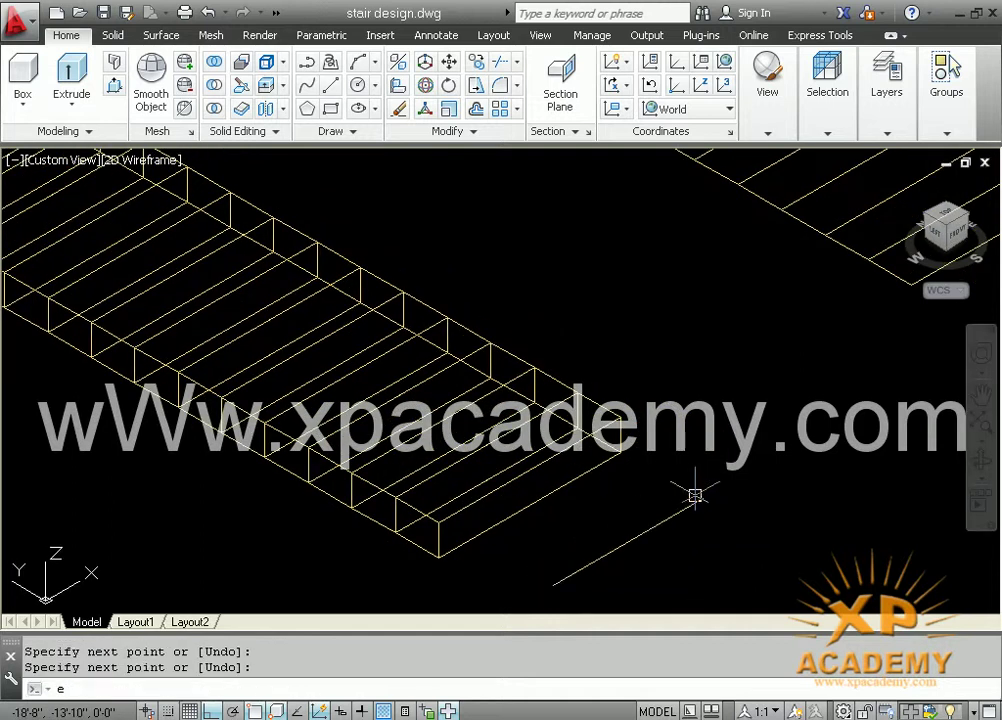
type("xt")
key("Return")
left_click(649, 565)
left_click(617, 539)
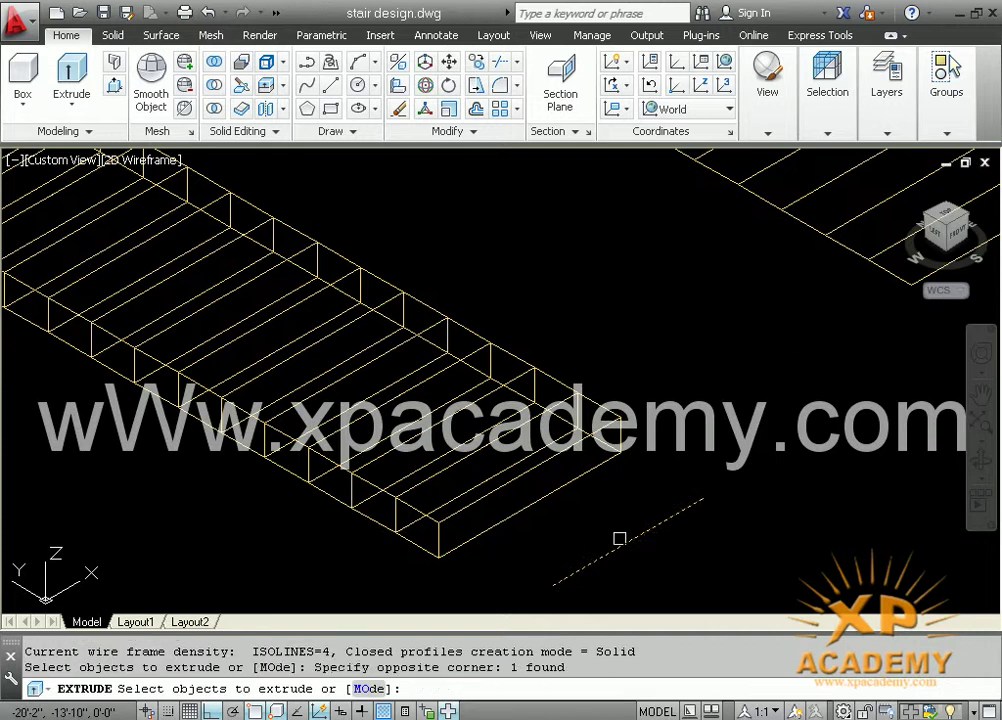
key("Return")
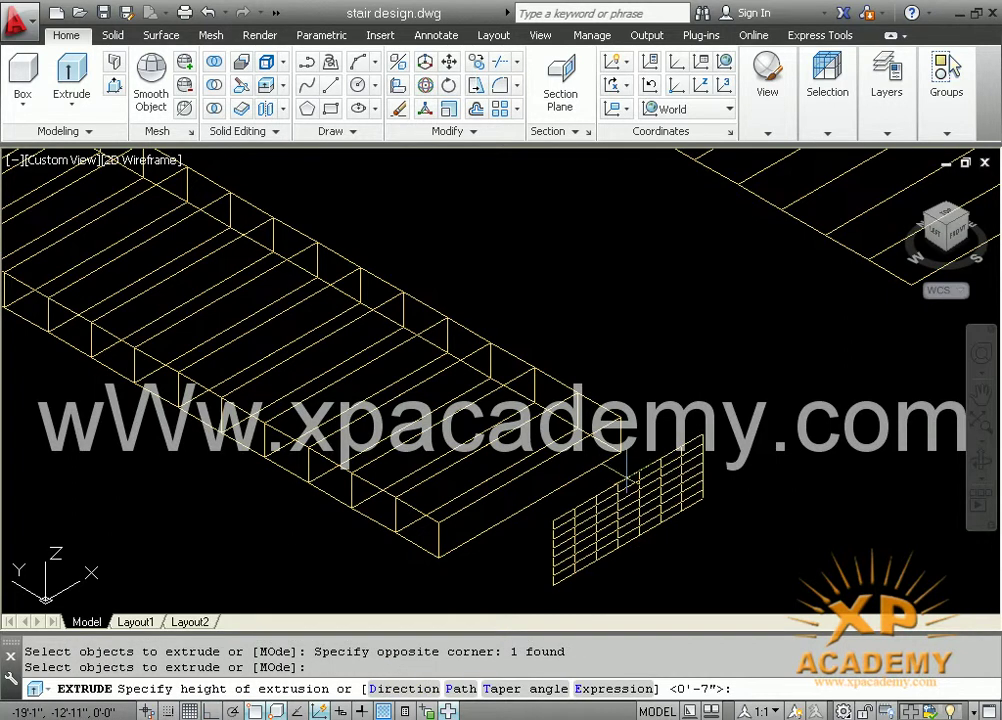
type("7")
key("Return")
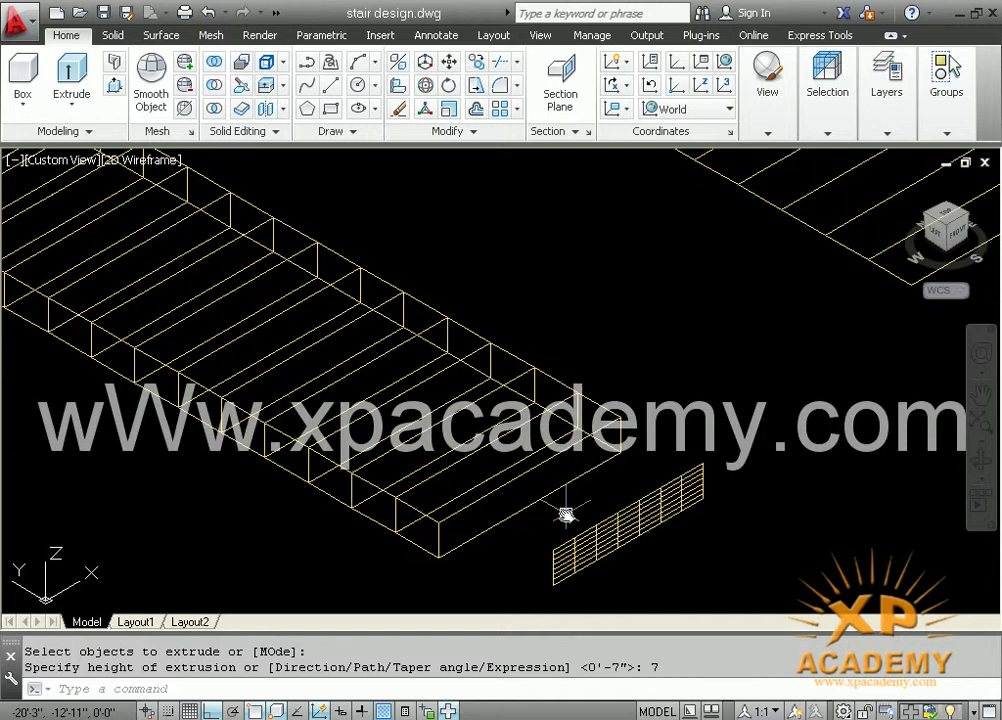
Delete the two stray grid pieces and switch the visual style to Hidden
middle_click_drag(566, 515, 671, 523)
left_click(760, 558)
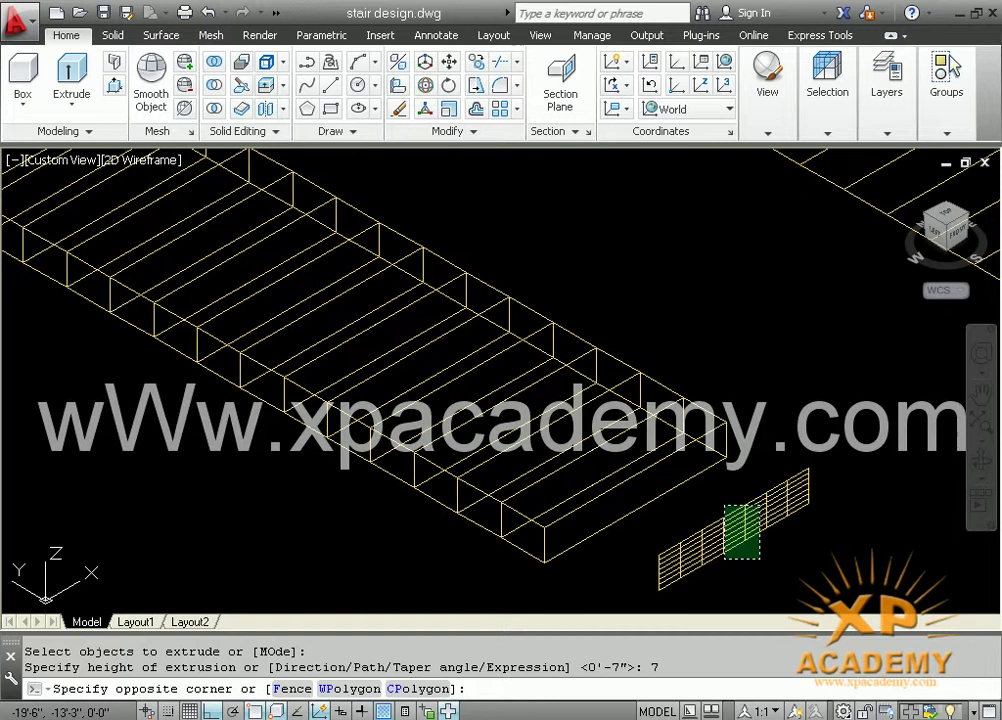
left_click(724, 506)
key("Delete")
mouse_move(563, 547)
middle_mouse_down()
mouse_move(626, 530)
mouse_move(794, 570)
mouse_move(720, 521)
mouse_move(728, 508)
middle_mouse_up()
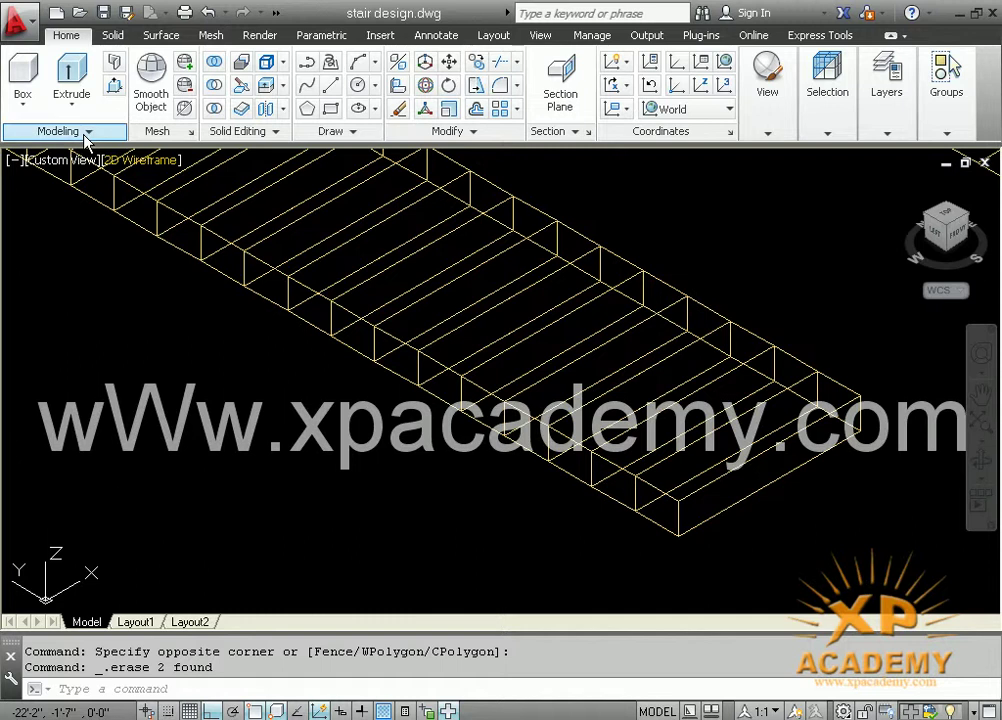
left_click(140, 160)
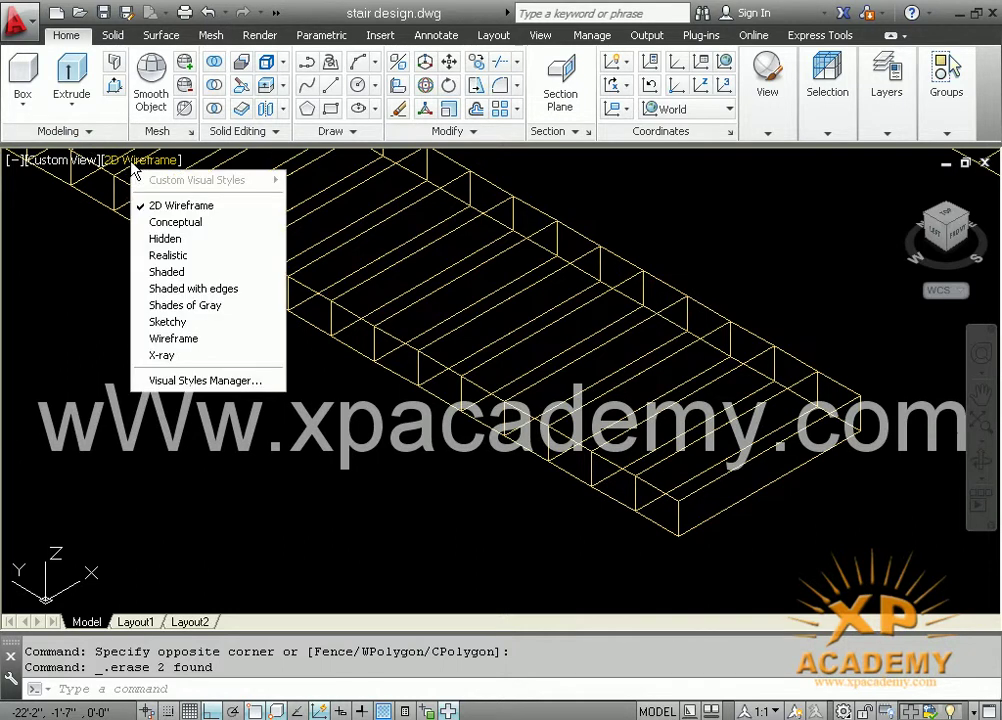
left_click(195, 253)
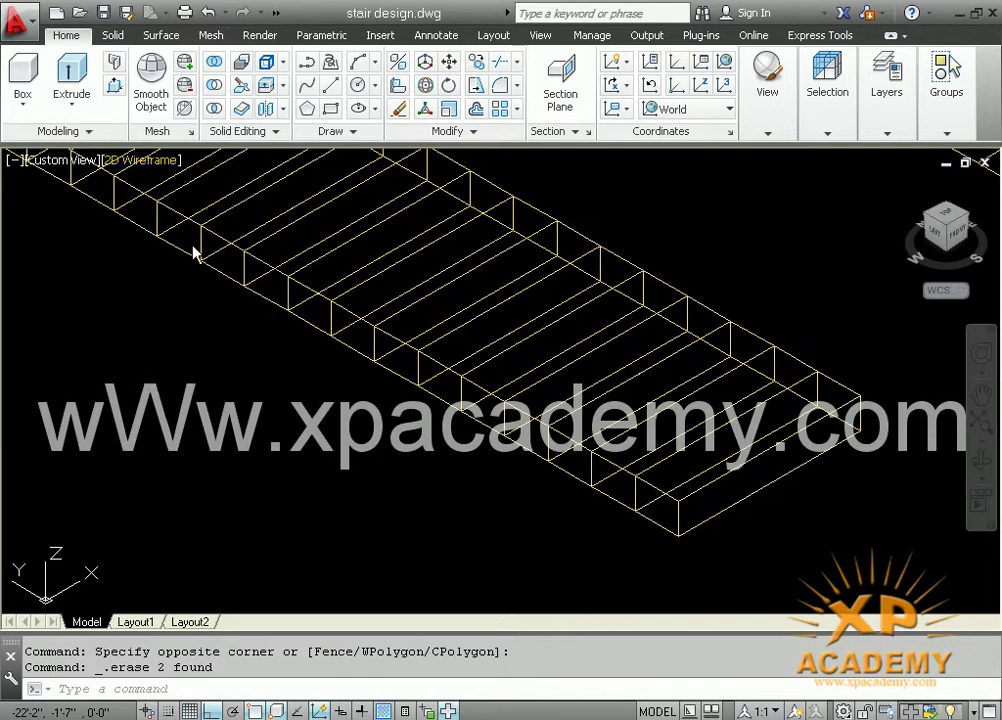
Move the first two steps up from their bottom corners to raised heights
scroll(675, 515, "up", 3)
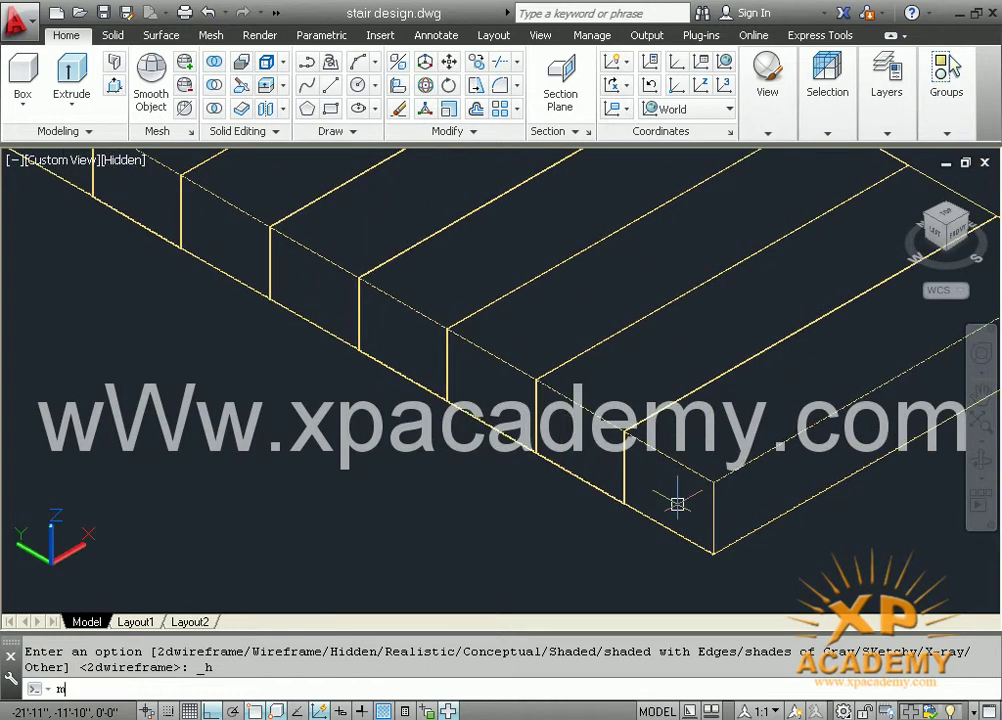
key("Return")
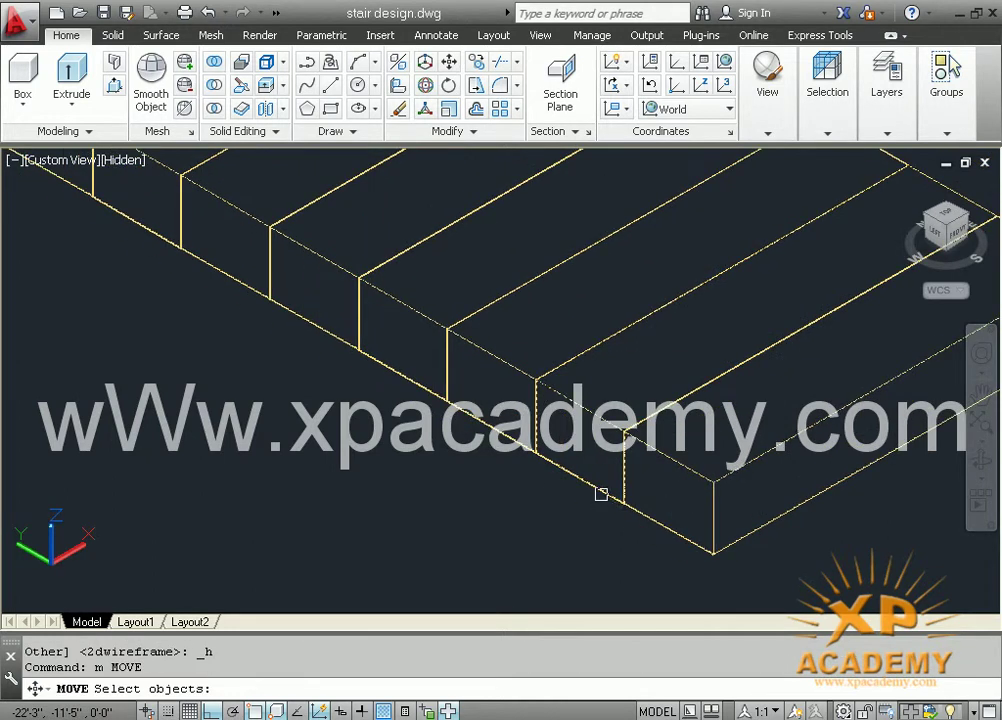
left_click(601, 493)
key("Return")
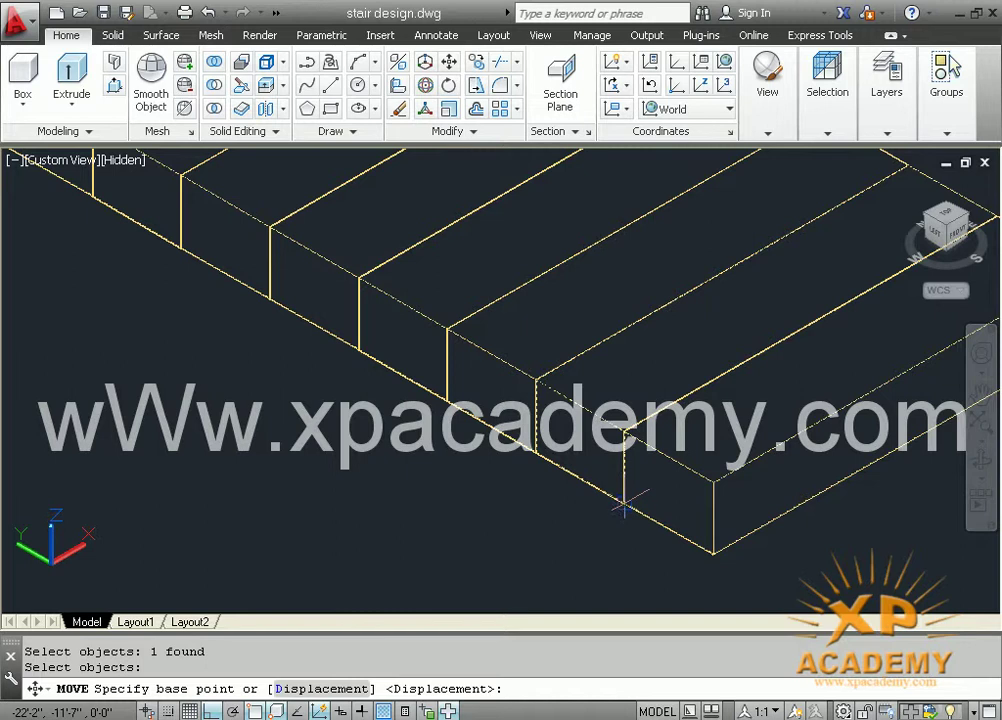
left_click(624, 505)
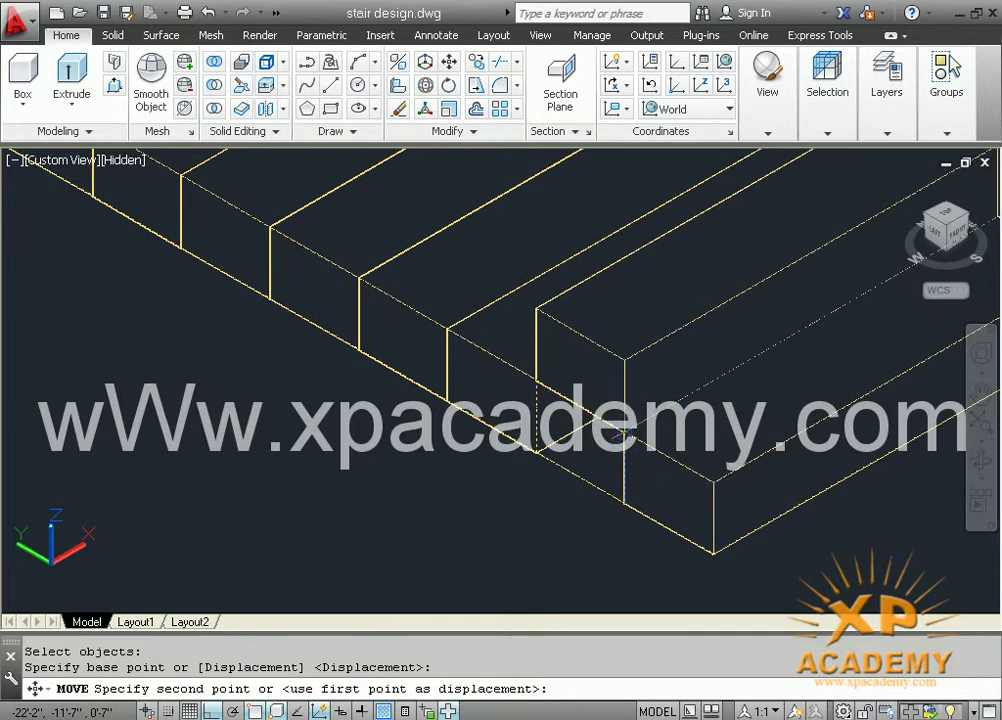
left_click(610, 436)
key("Return")
left_click(536, 450)
key("Return")
left_click(534, 455)
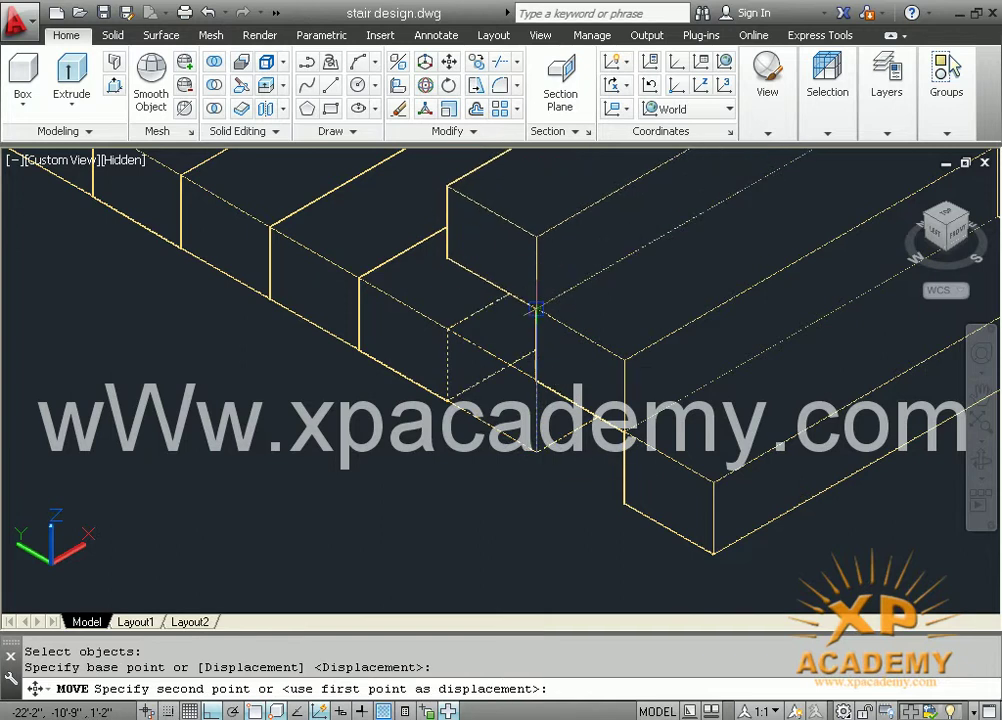
left_click(538, 312)
middle_click_drag(463, 380, 541, 476)
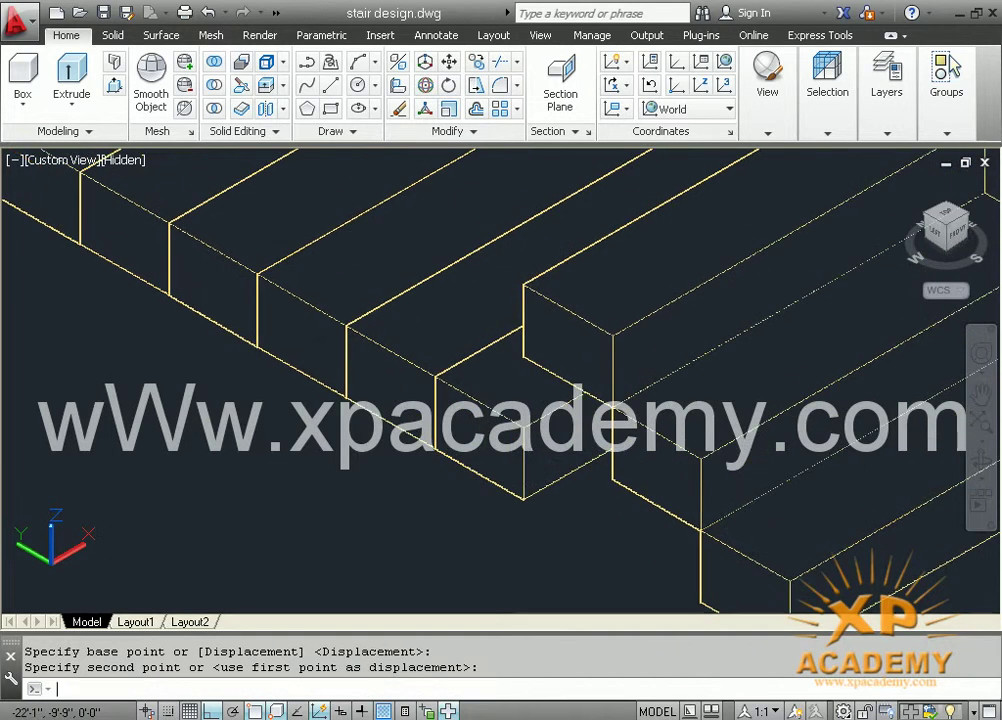
Raise the next two steps, each onto the top corner of the previous step
key("Return")
left_click(524, 490)
key("Return")
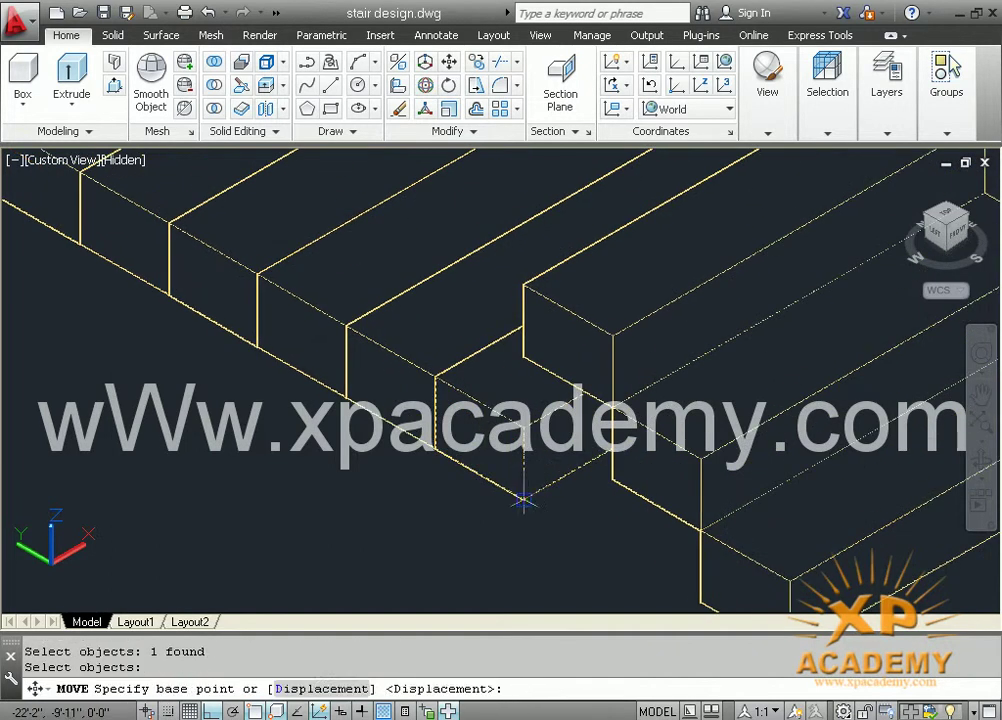
left_click(523, 497)
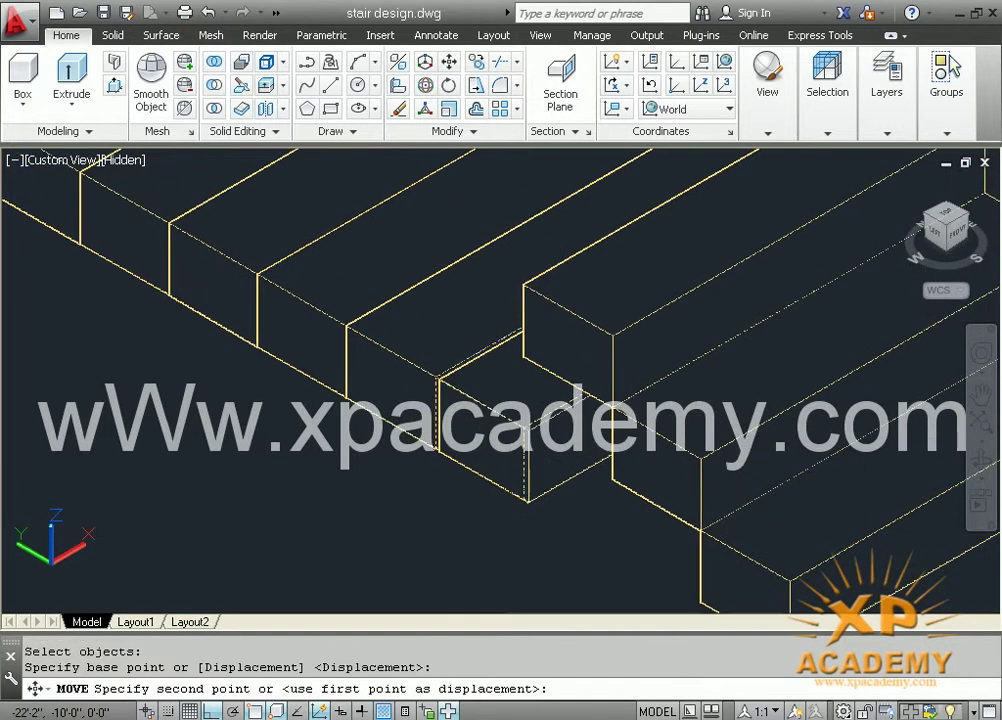
left_click(523, 297)
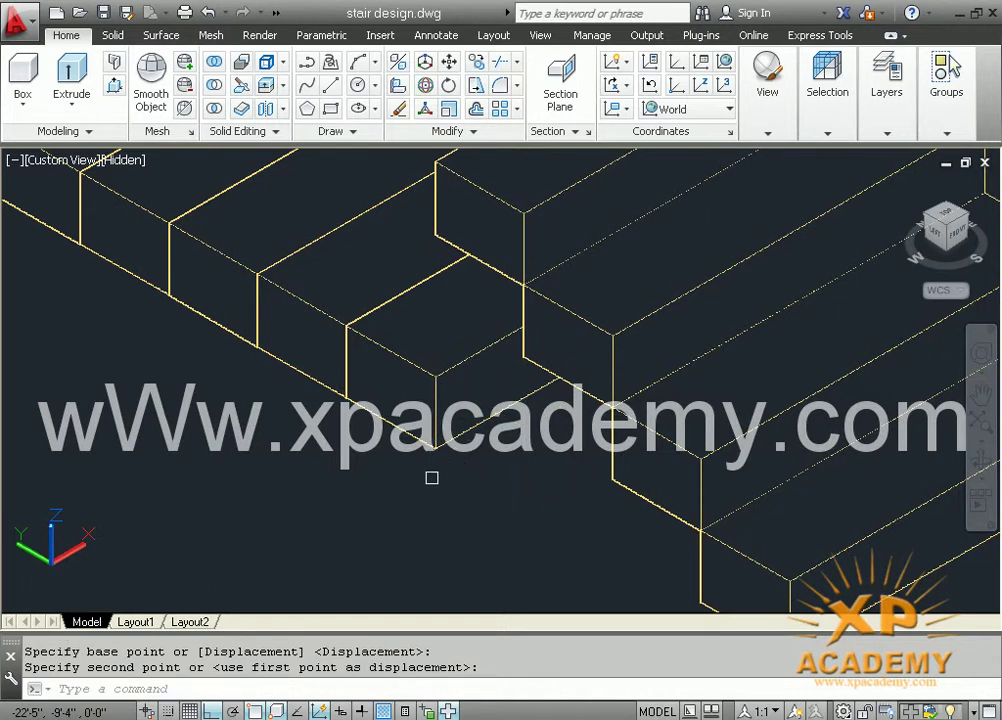
key("Return")
left_click(436, 429)
key("Return")
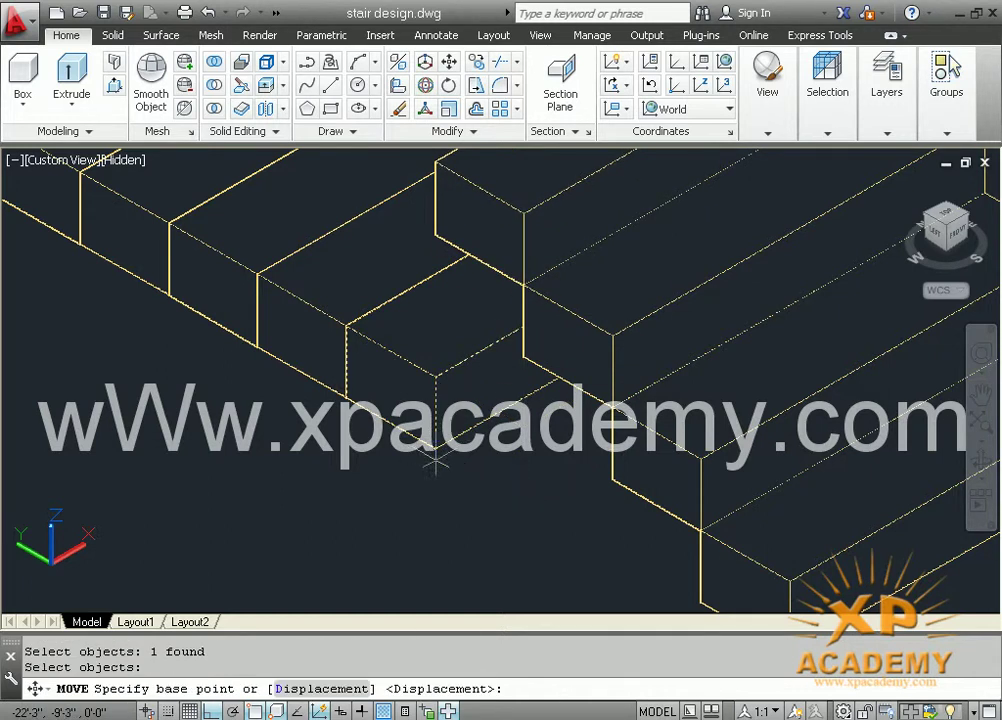
left_click(436, 450)
middle_click_drag(425, 370, 420, 558)
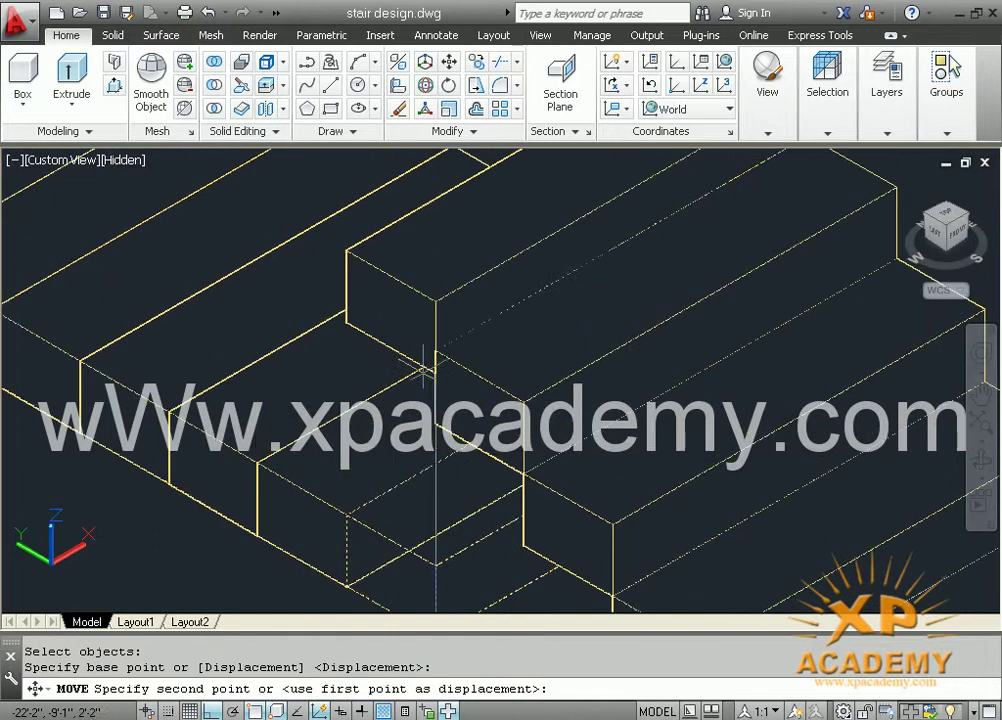
left_click(437, 351)
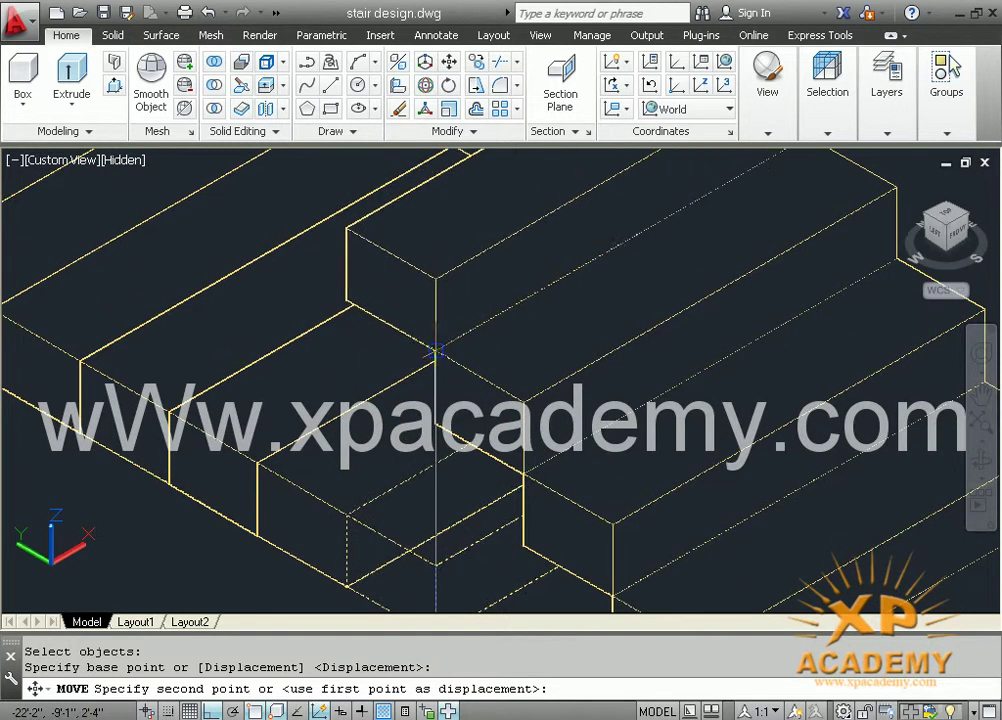
scroll(438, 351, "down", 3)
scroll(413, 452, "down", 1)
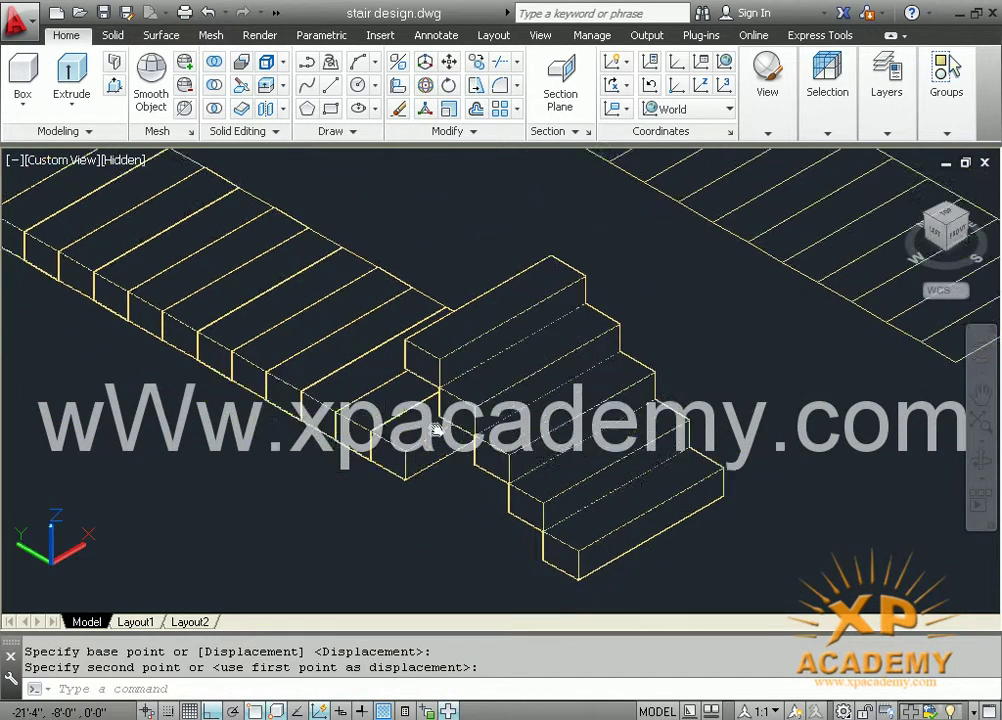
Move another step block upward, then undo that last move
key("space")
left_click(411, 452)
key("Return")
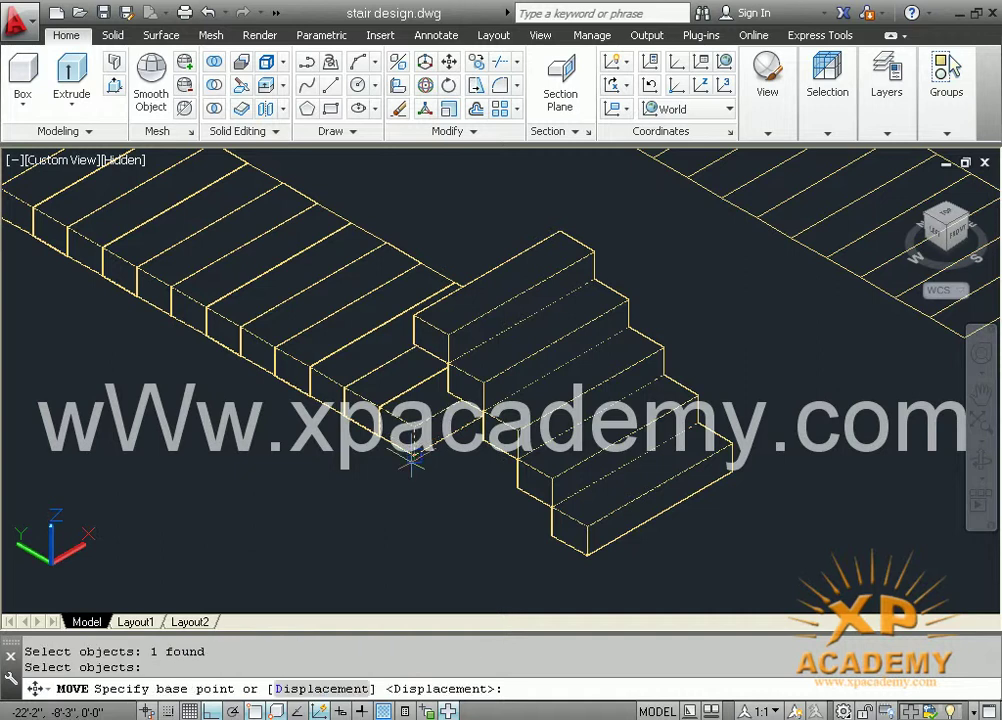
left_click(413, 452)
scroll(413, 347, "up", 2)
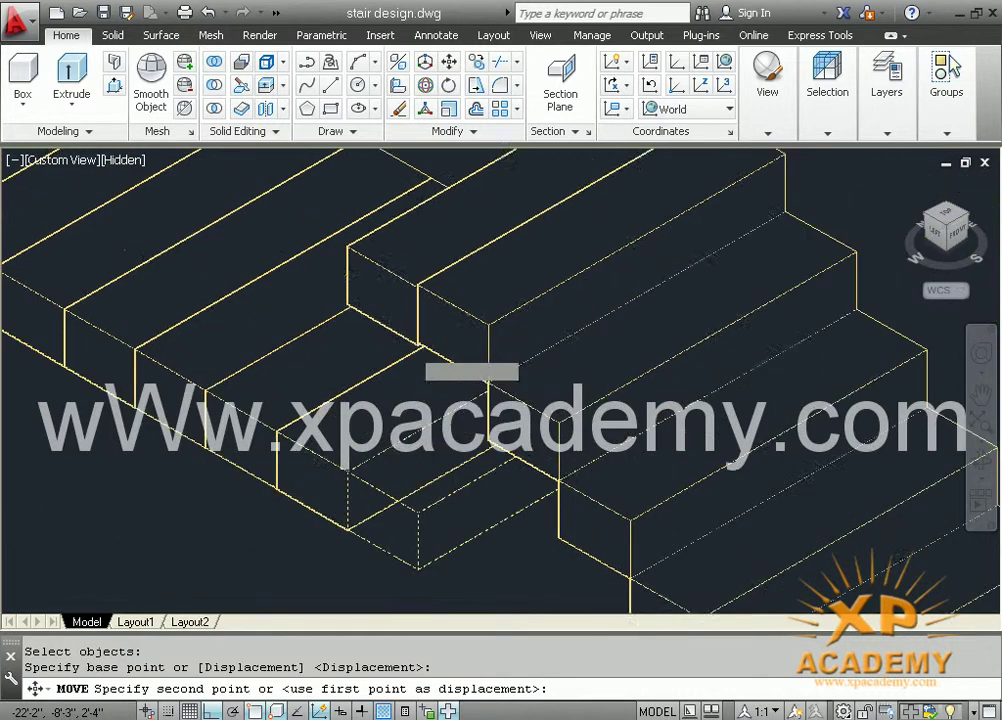
left_click(418, 284)
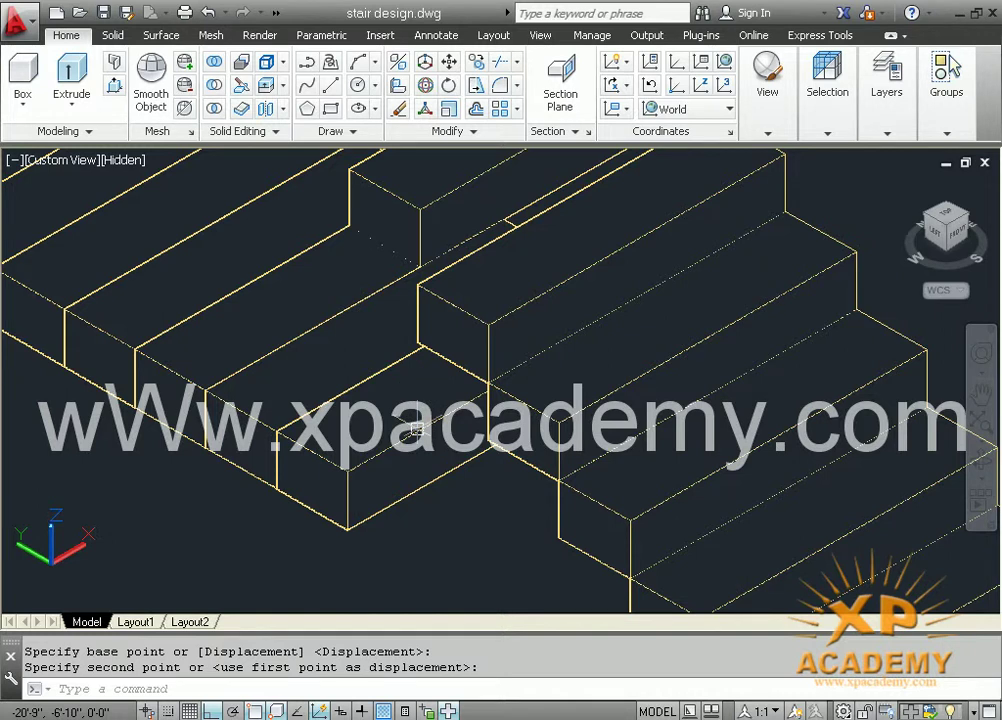
key("ctrl+z")
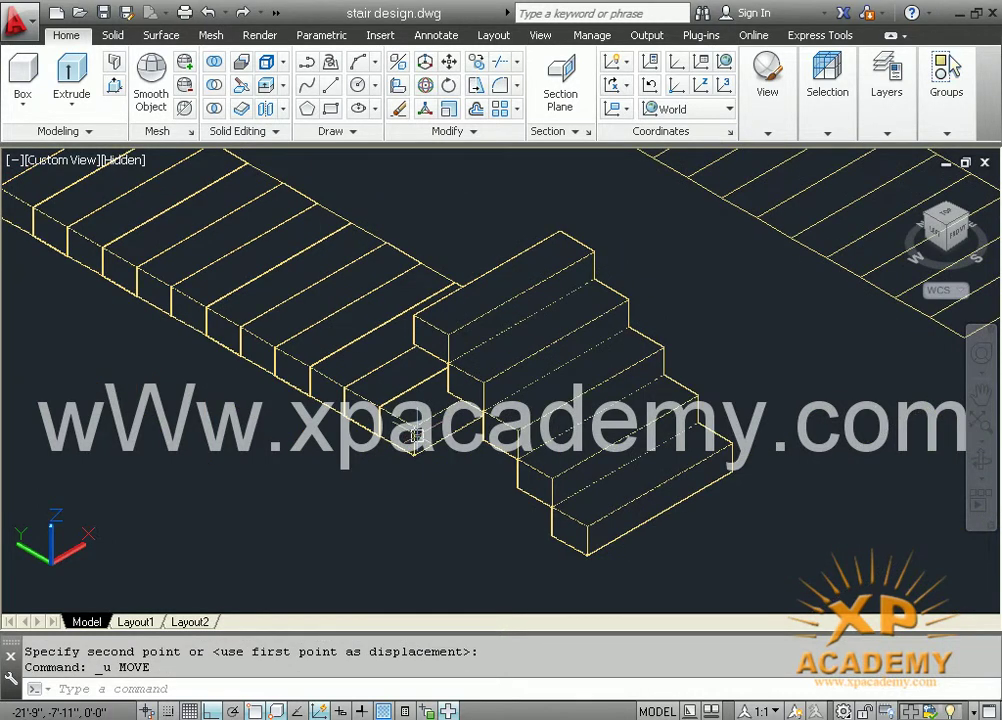
scroll(416, 436, "down", 3)
scroll(410, 420, "up", 3)
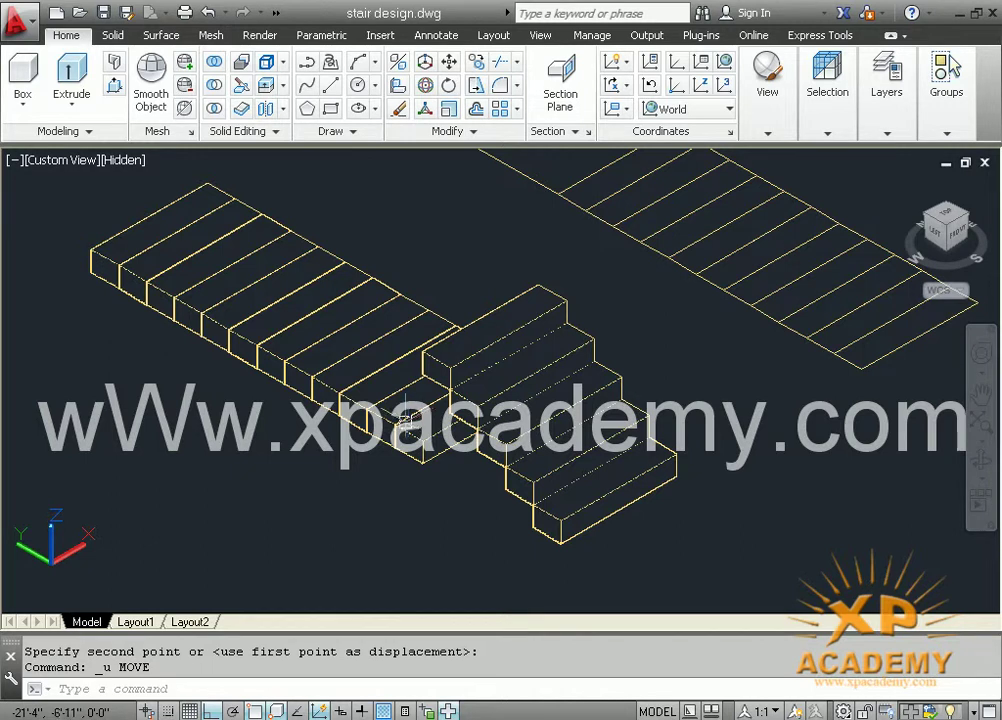
middle_click_drag(481, 532, 558, 574)
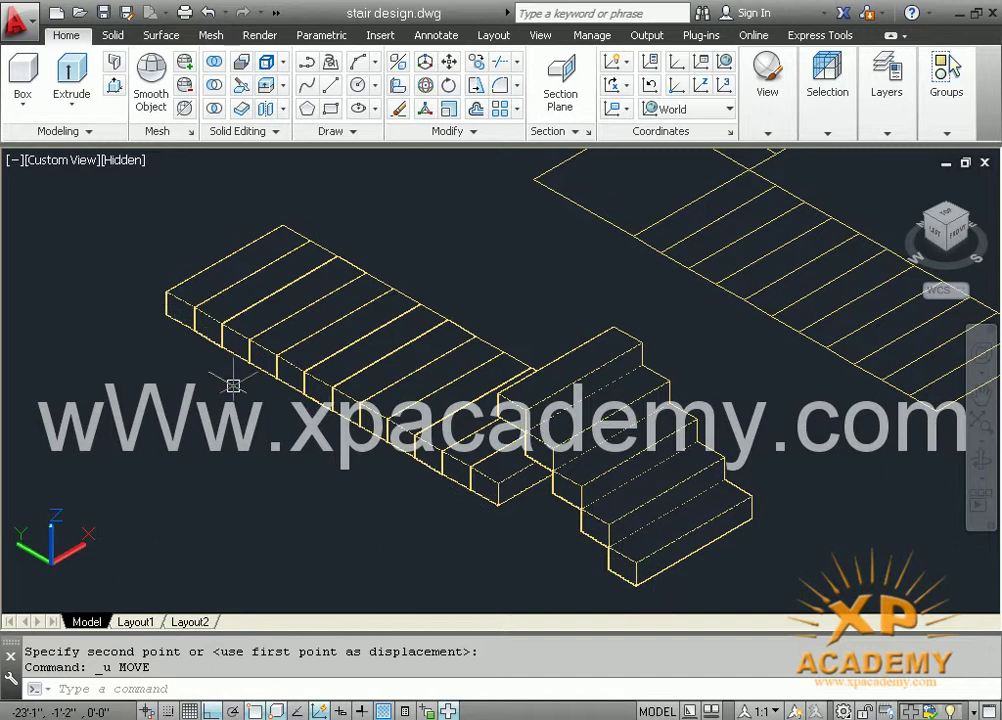
type("co")
Copy the top step block from its corner, placing two copies higher up the stair
key("Return")
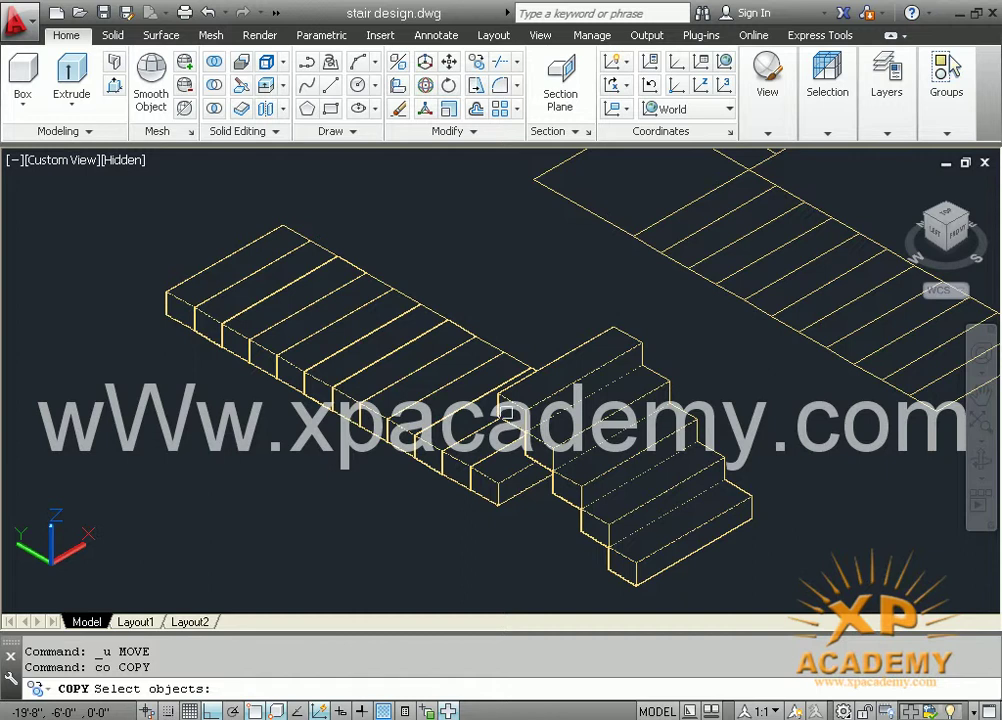
scroll(515, 405, "up", 2)
scroll(515, 405, "up", 2)
scroll(515, 405, "up", 2)
middle_click_drag(519, 411, 524, 371)
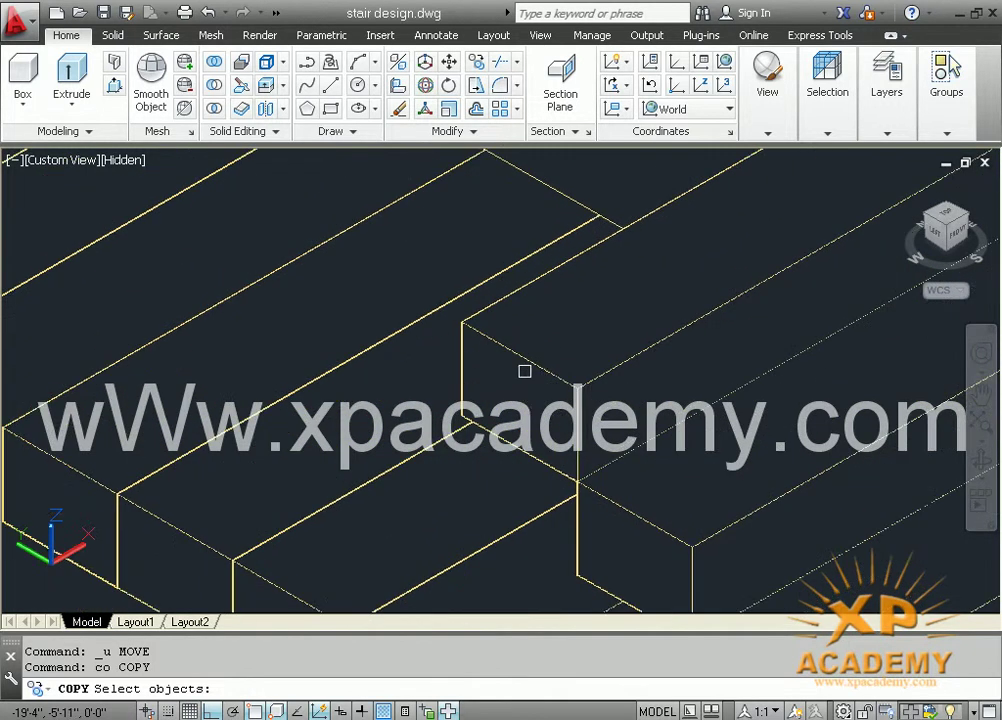
left_click(531, 359)
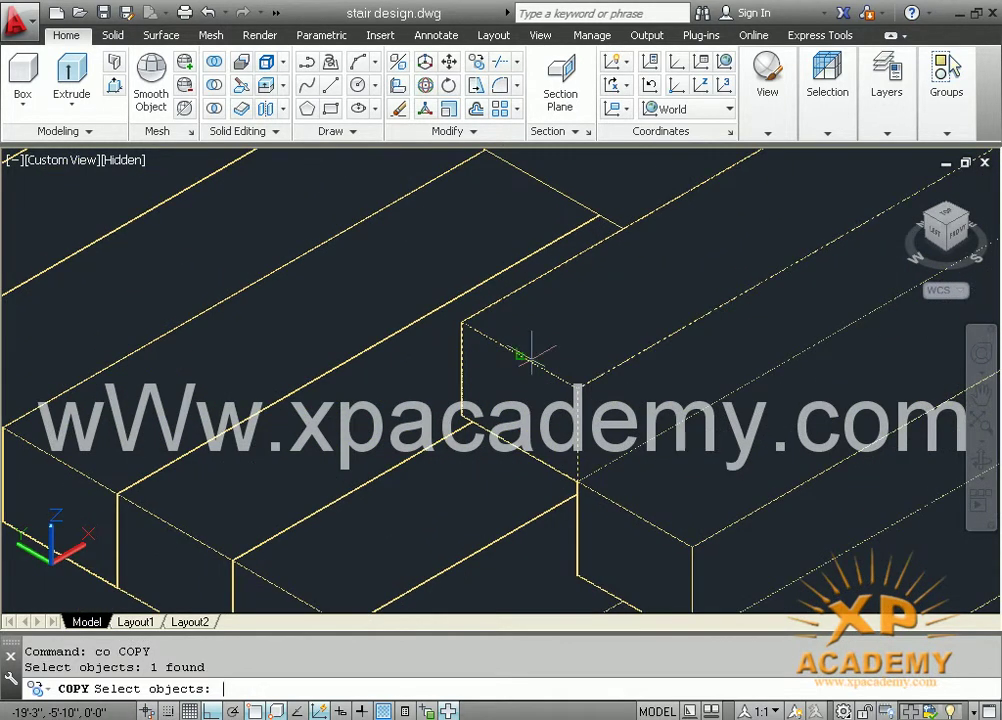
key("Return")
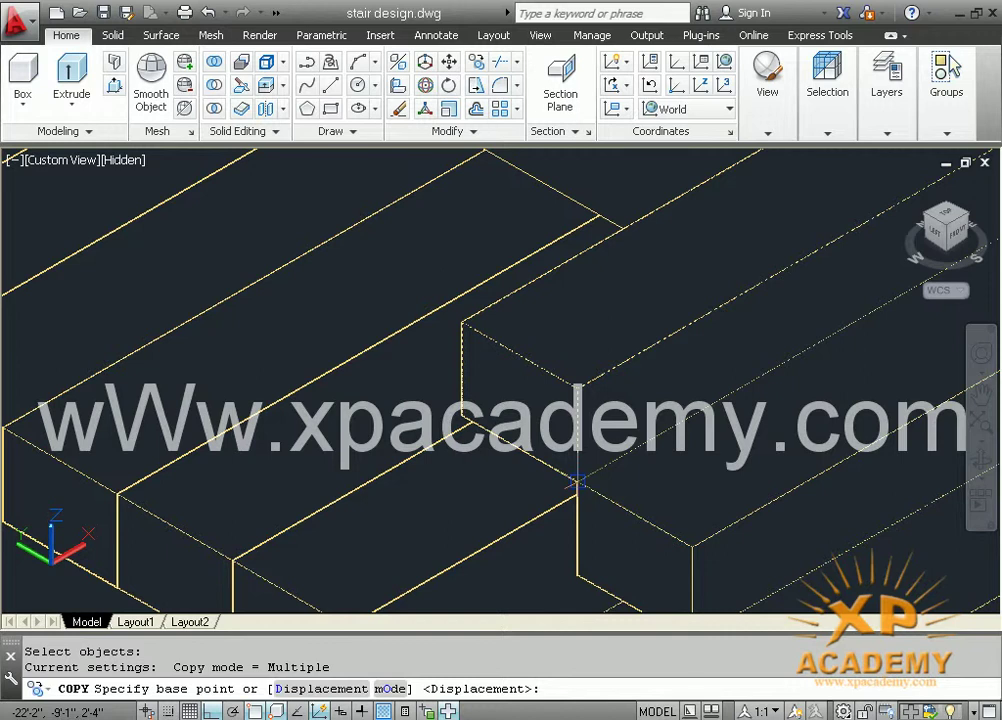
left_click(577, 482)
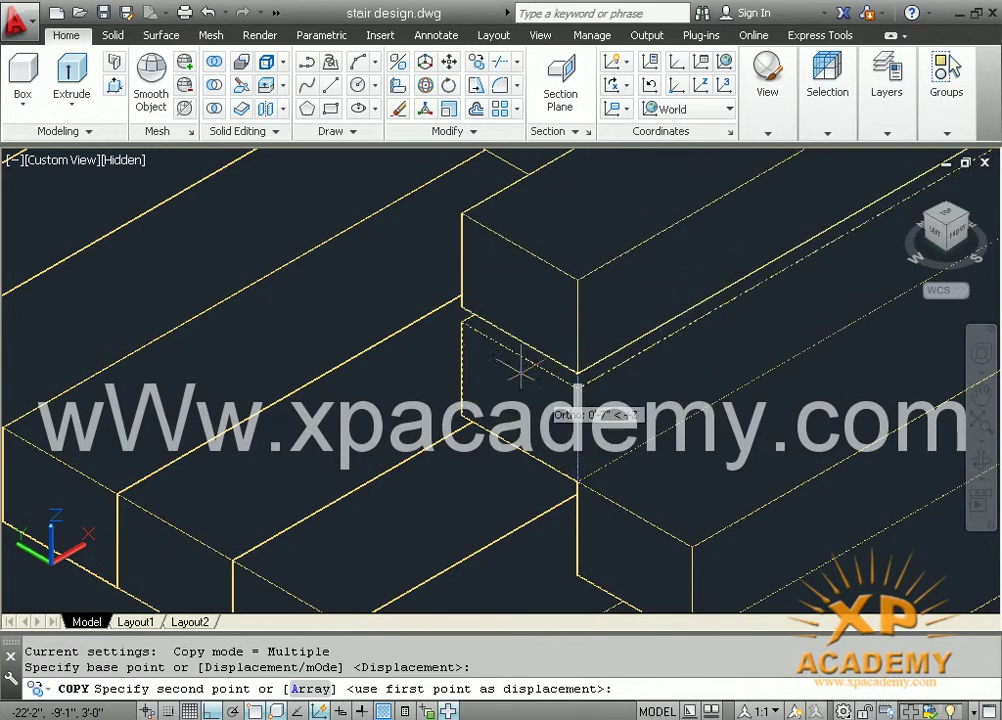
left_click(457, 322)
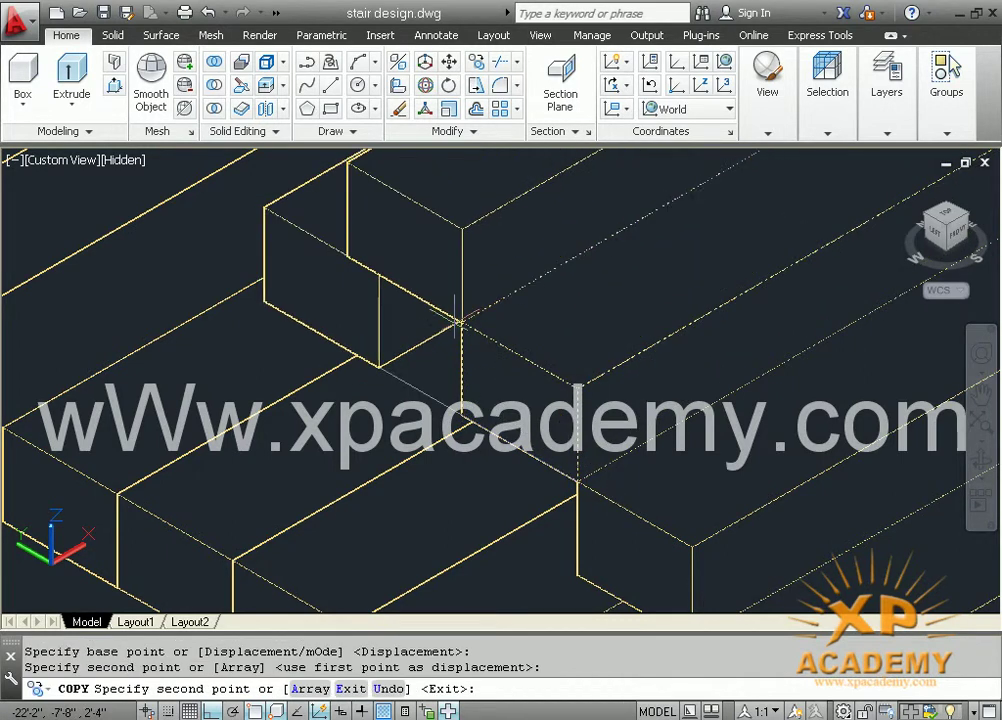
middle_click_drag(459, 320, 420, 345)
scroll(425, 342, "up", 1)
scroll(450, 336, "up", 1)
scroll(465, 330, "up", 1)
scroll(475, 307, "up", 1)
left_click(475, 307)
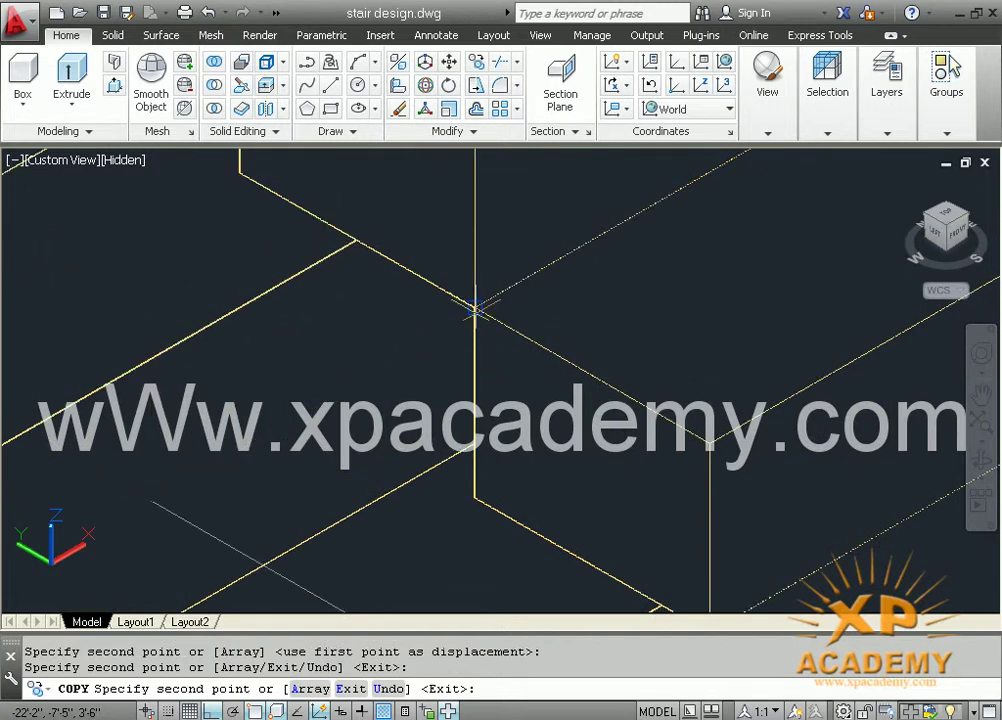
With Ortho off, place further step copies at snapped corners, then finish copying
key("F8")
middle_click_drag(472, 316, 485, 276)
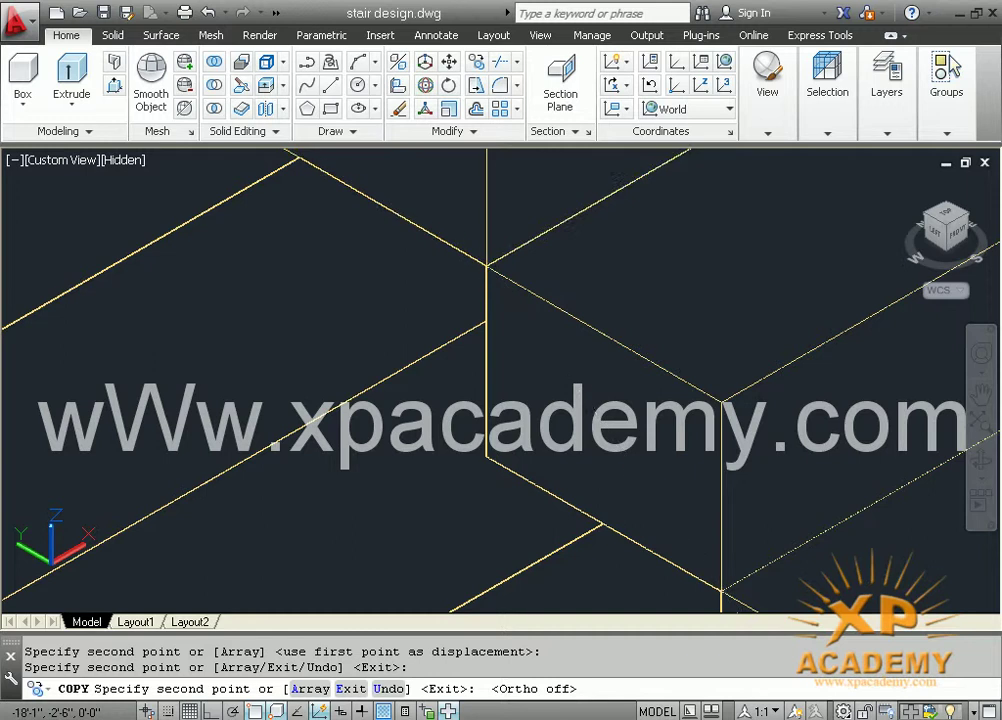
left_click(487, 385)
middle_click_drag(487, 385, 507, 305)
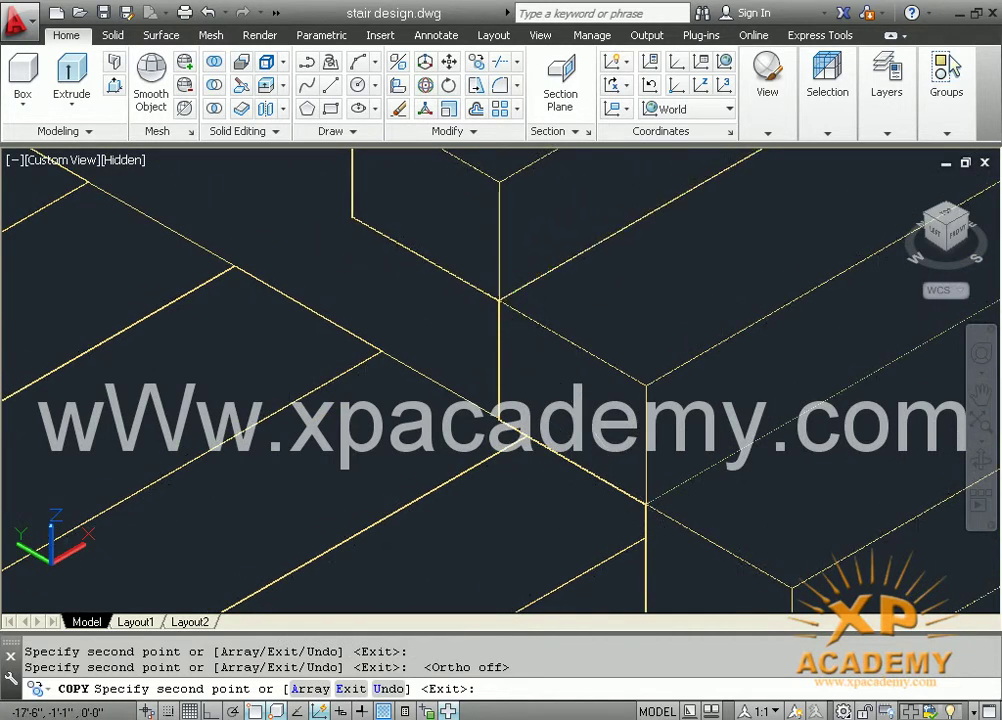
left_click(507, 305)
middle_click_drag(490, 382, 539, 508)
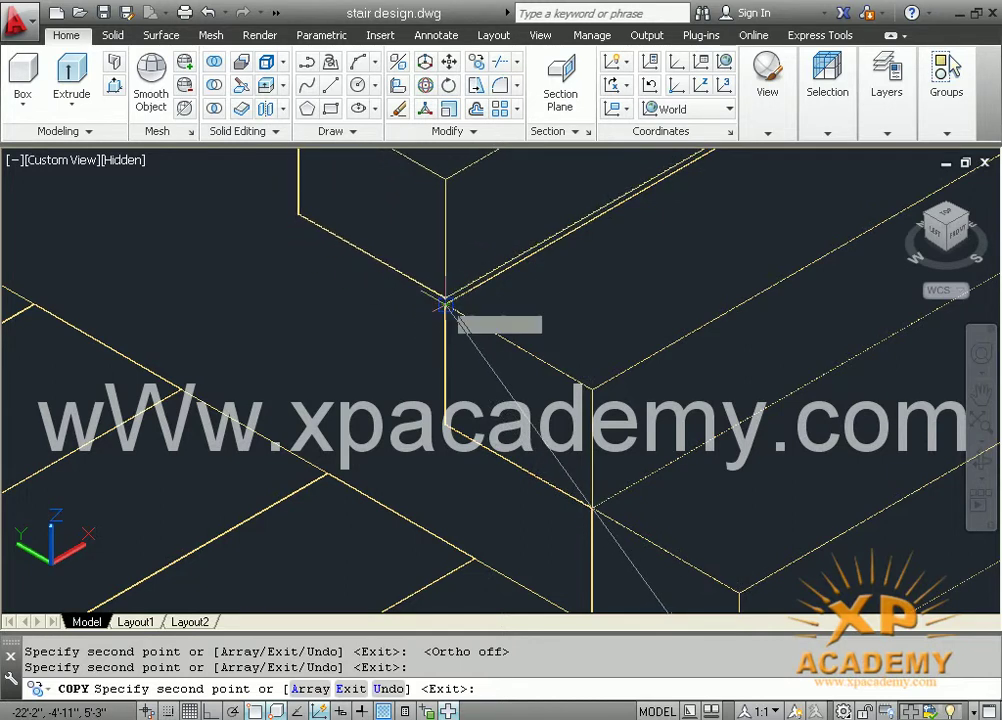
middle_click_drag(443, 298, 415, 326)
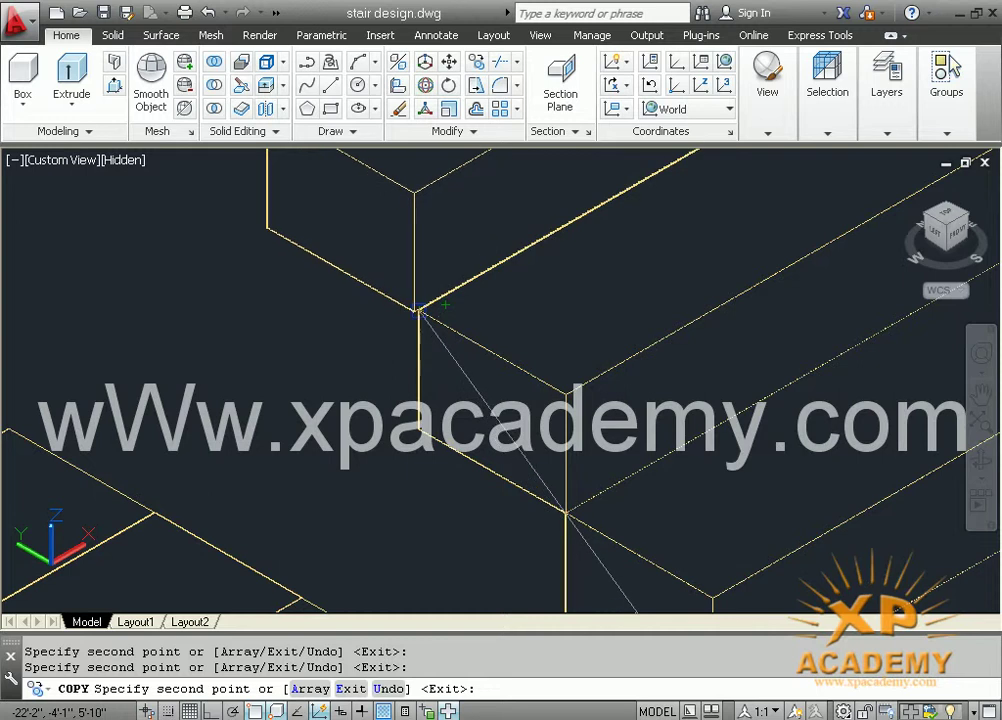
scroll(418, 328, "down", 3)
middle_click_drag(418, 309, 328, 292)
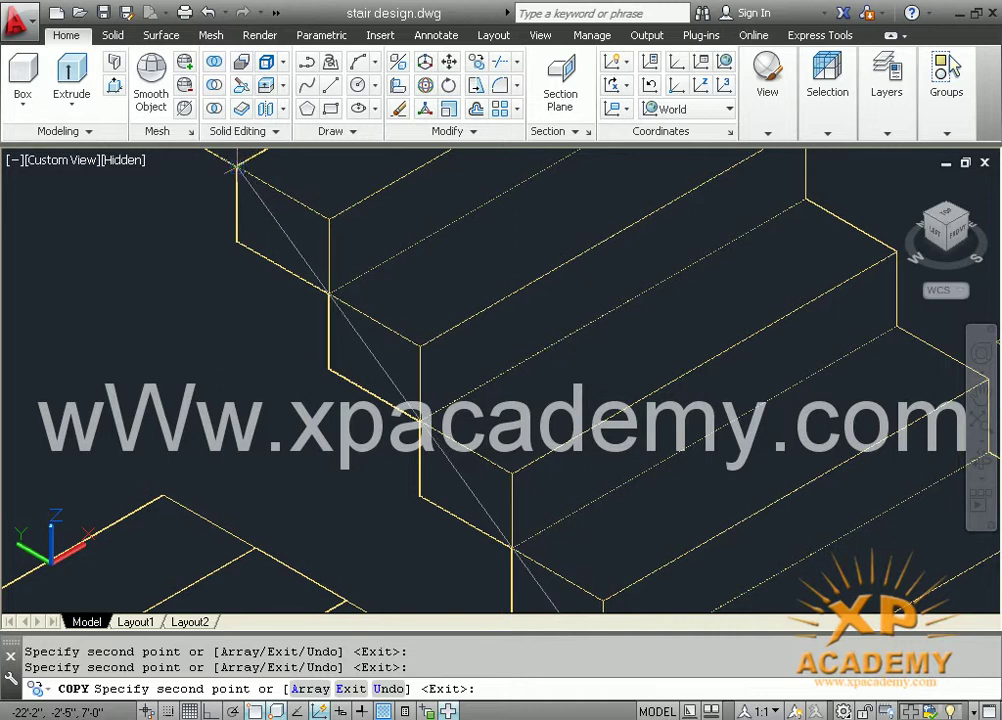
scroll(400, 270, "down", 3)
scroll(363, 289, "down", 3)
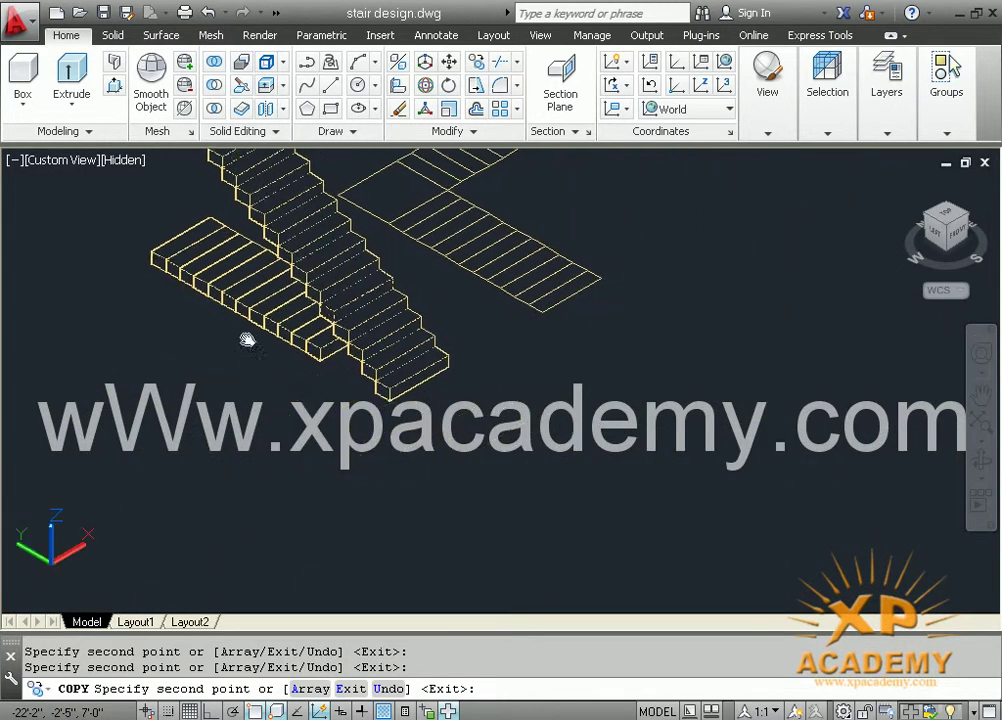
key("Escape")
mouse_move(268, 483)
middle_mouse_down()
mouse_move(289, 470)
mouse_move(298, 575)
middle_mouse_up()
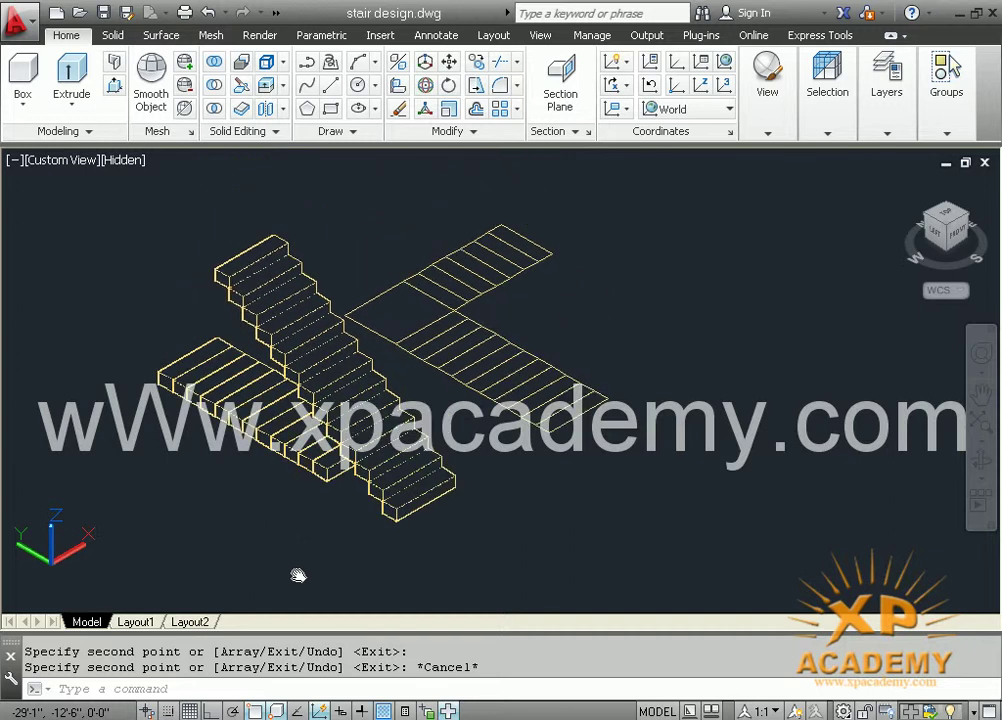
Switch the visual style to Shaded and orbit to a side view
left_click(132, 163)
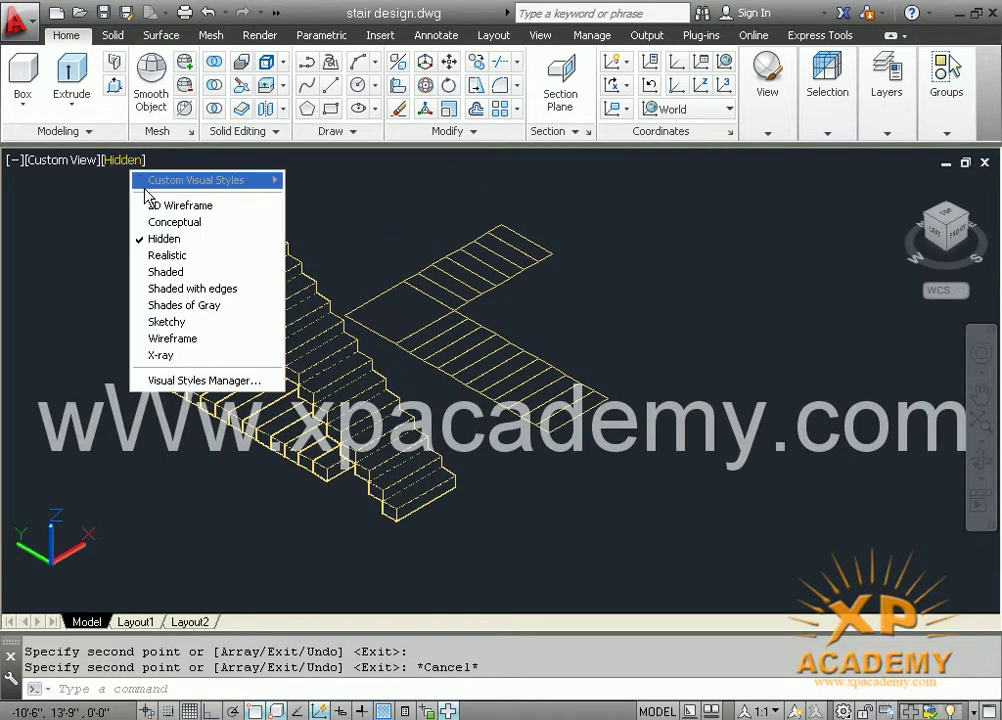
left_click(150, 272)
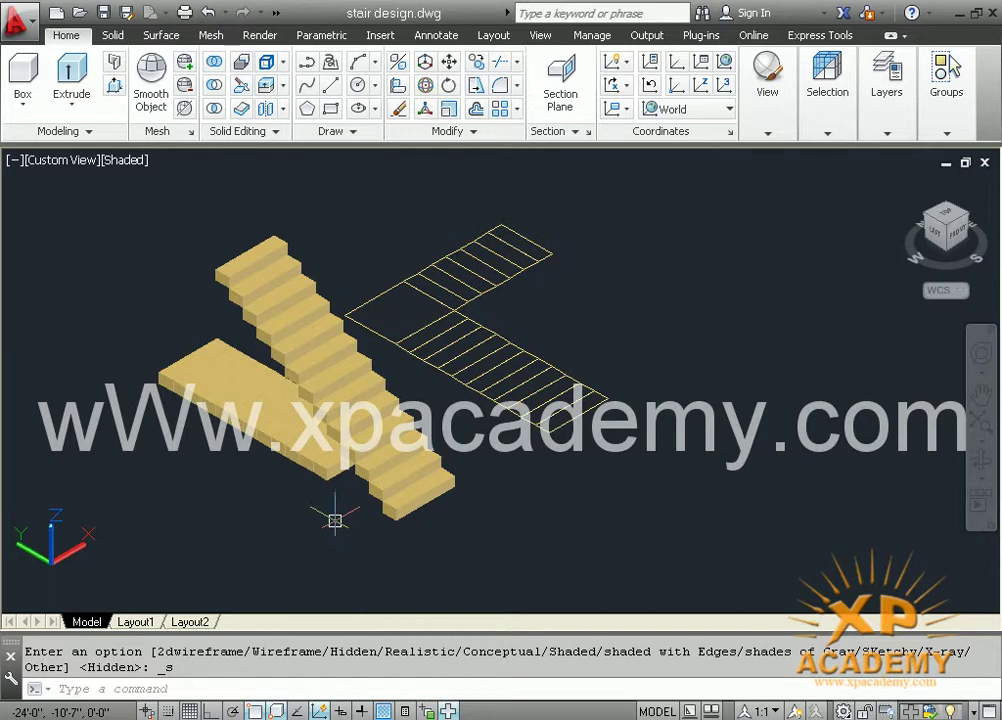
mouse_move(345, 525)
middle_mouse_down("shift")
mouse_move(262, 525)
mouse_move(107, 459)
mouse_move(94, 441)
mouse_move(376, 465)
mouse_move(331, 501)
mouse_move(289, 500)
mouse_move(483, 497)
middle_mouse_up("shift")
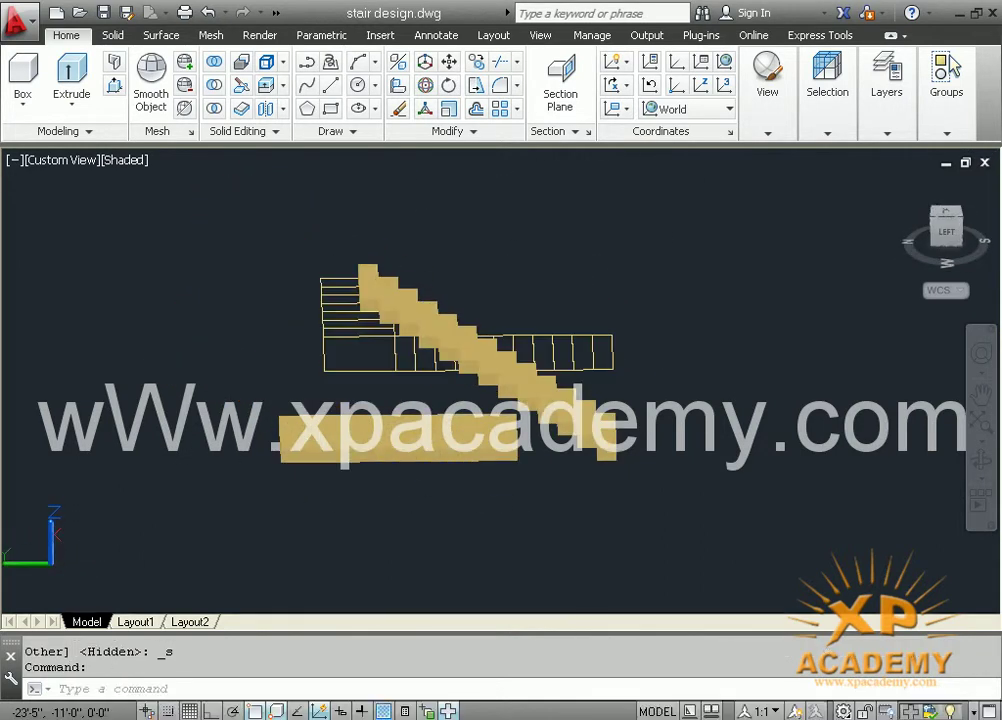
Window-select and delete the flat ground-level step blocks, then orbit to an oblique view
left_click(520, 491)
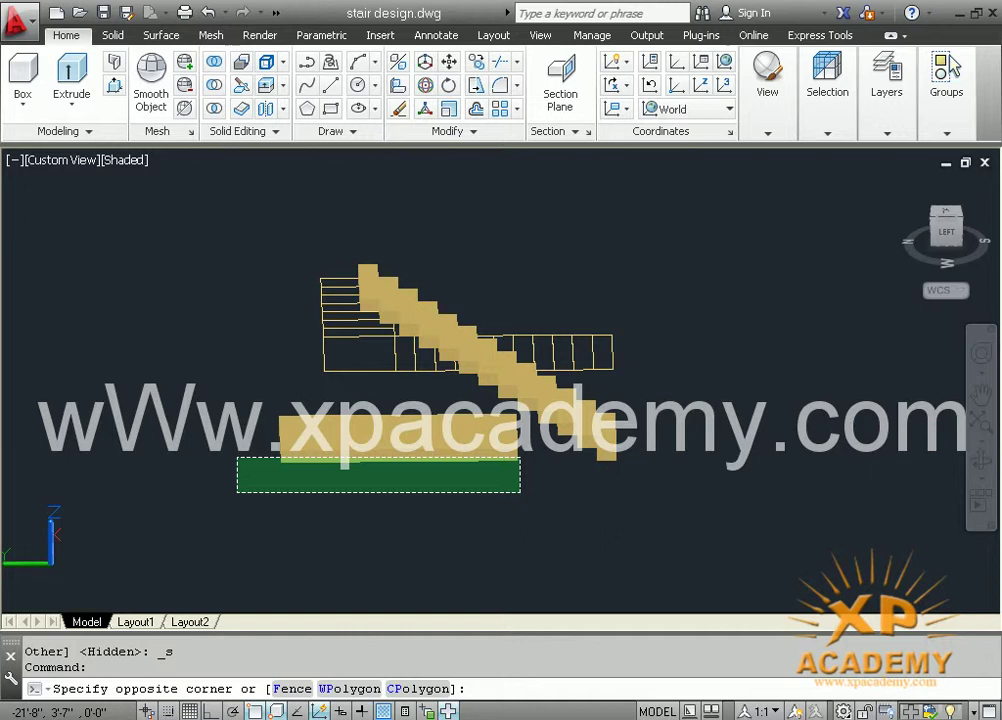
left_click(237, 459)
key("Delete")
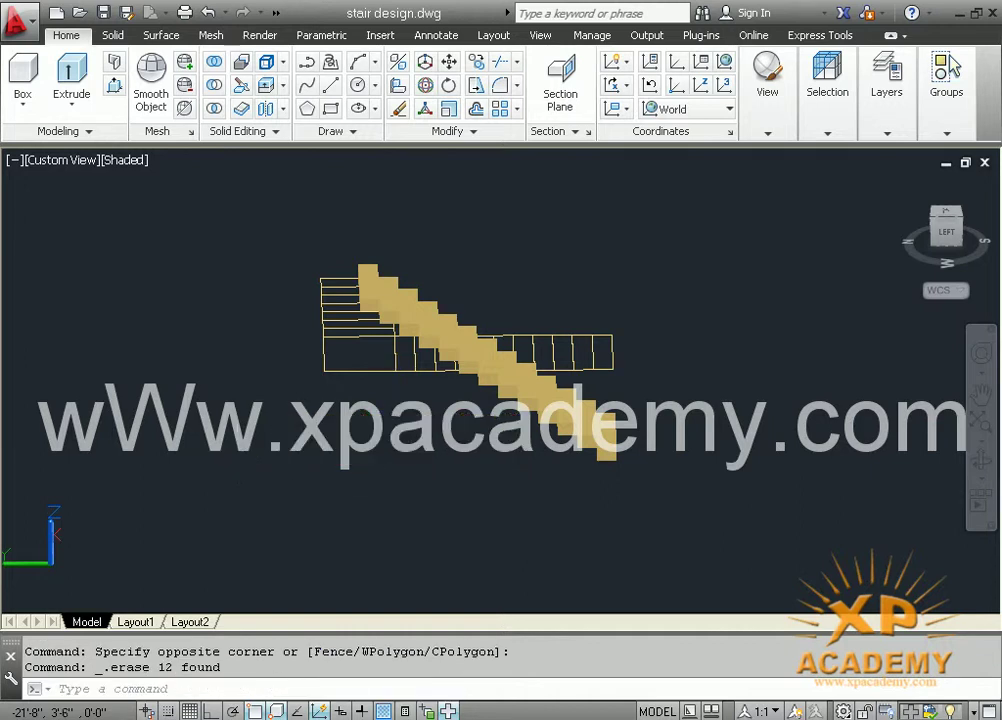
middle_click_drag(443, 503, 447, 500)
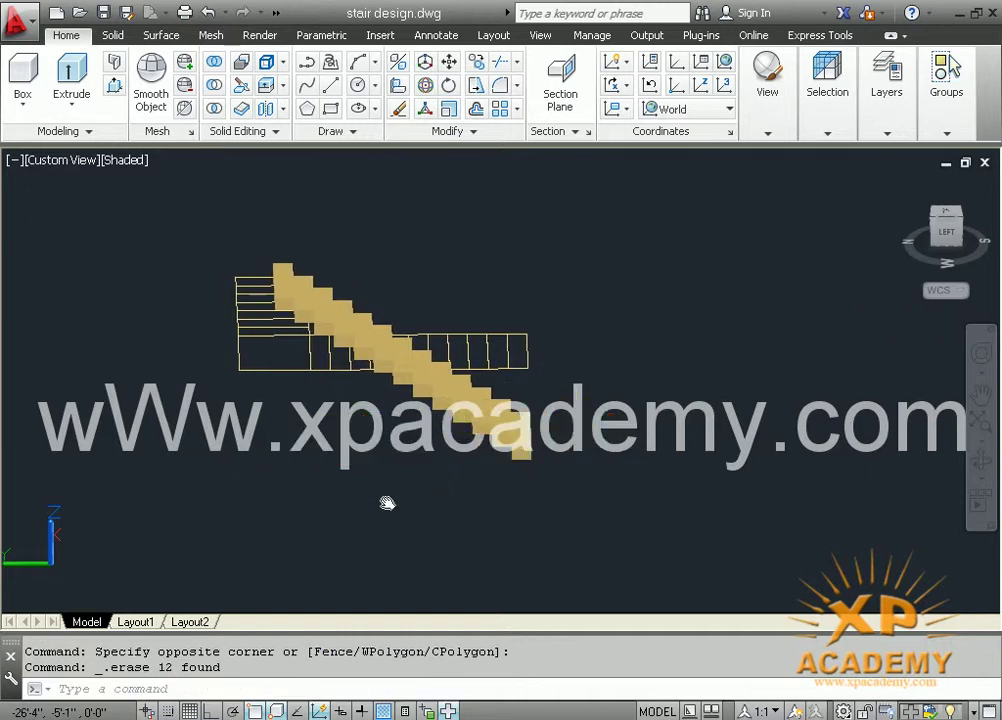
mouse_move(425, 506)
middle_mouse_down("shift")
mouse_move(288, 504)
mouse_move(291, 521)
middle_mouse_up("shift")
scroll(499, 441, "up", 4)
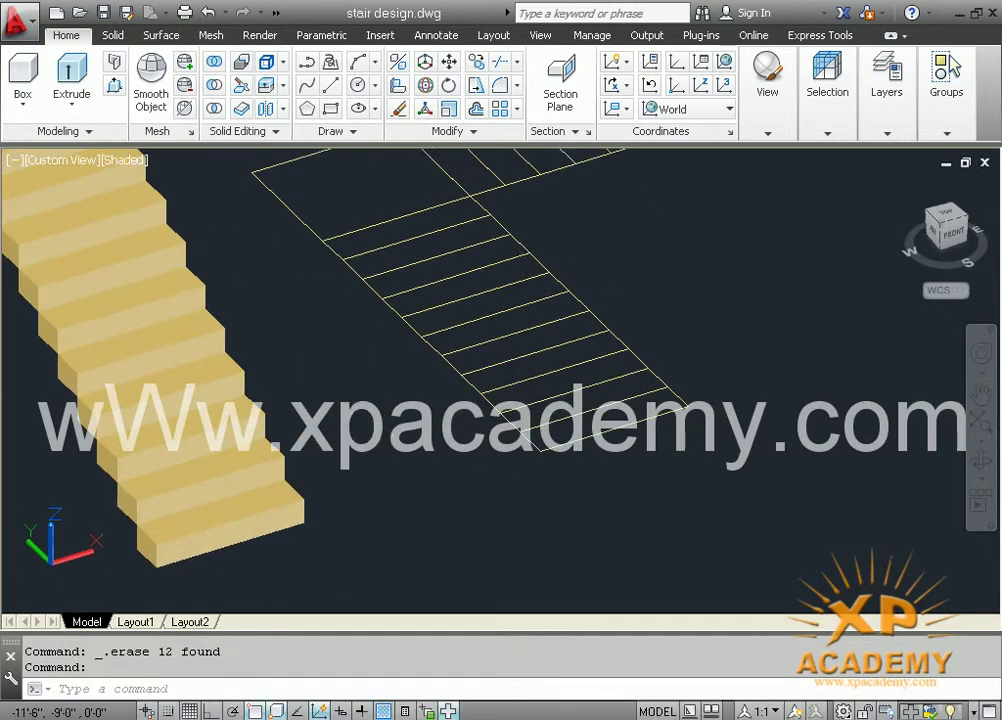
Extrude all landing and tread outlines to the default 7" height
middle_click_drag(417, 277, 336, 385)
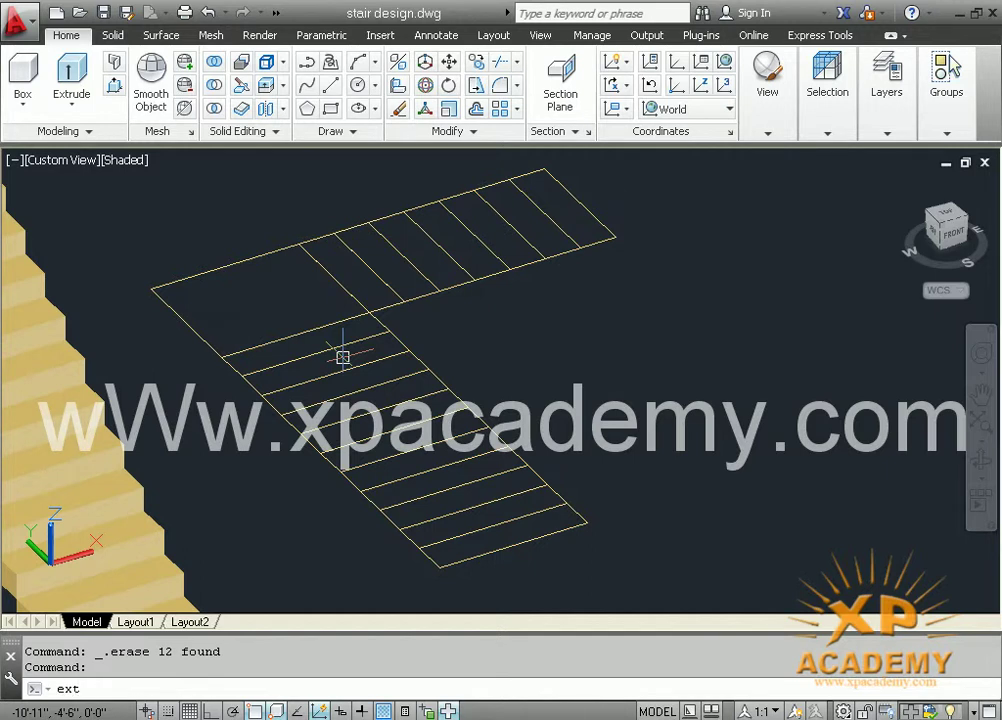
key("Return")
left_click(786, 400)
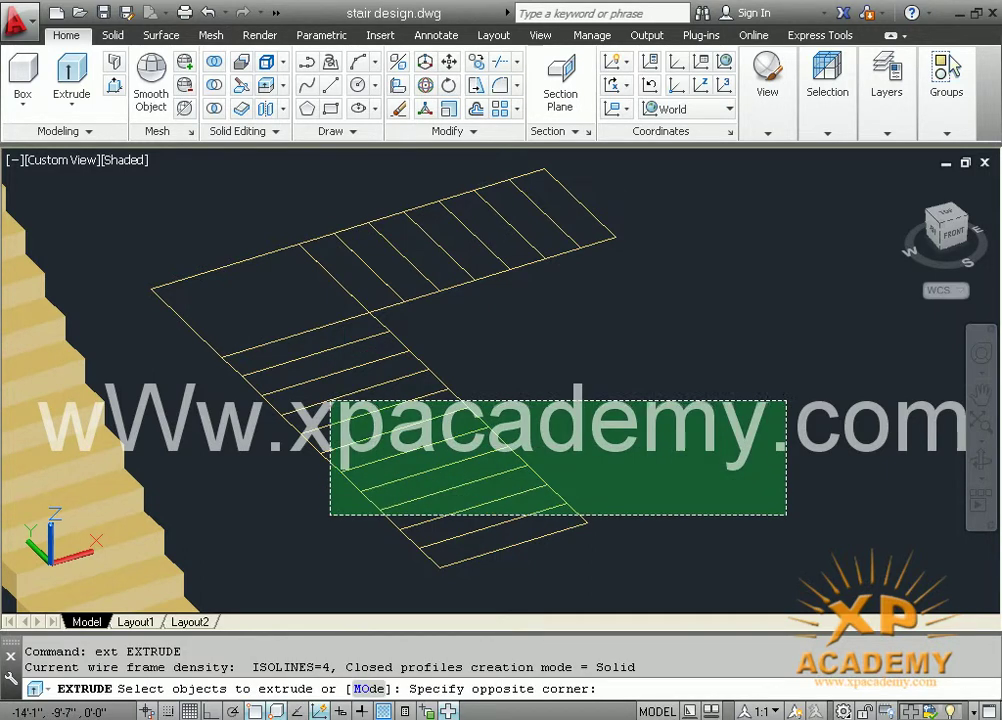
left_click(330, 515)
left_click(611, 211)
left_click(206, 530)
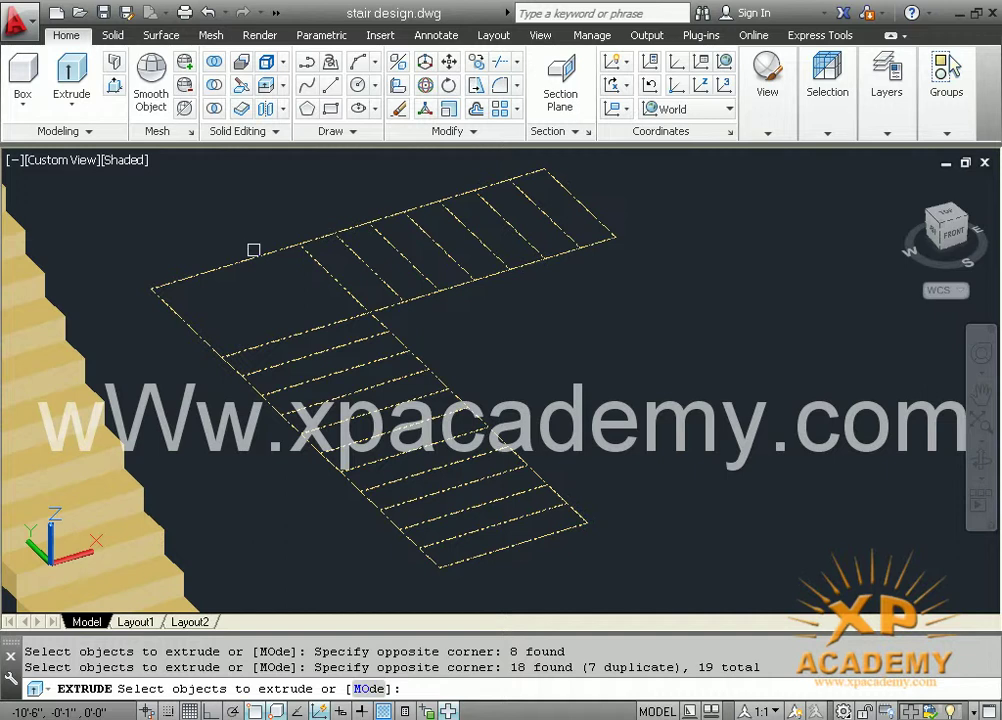
type("7")
key("Return")
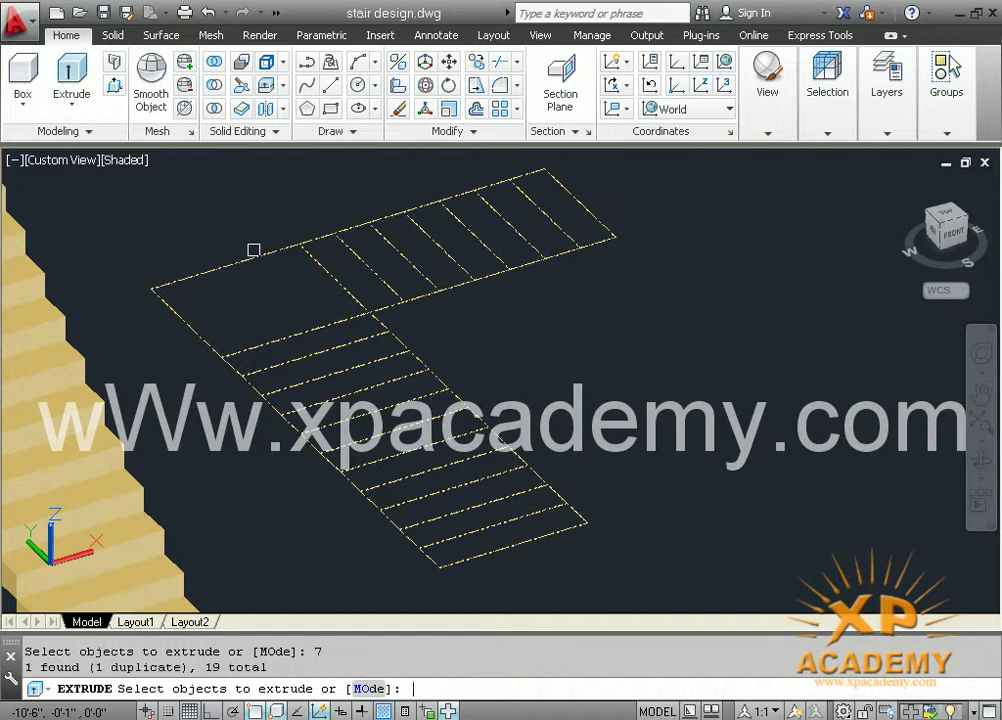
key("Return")
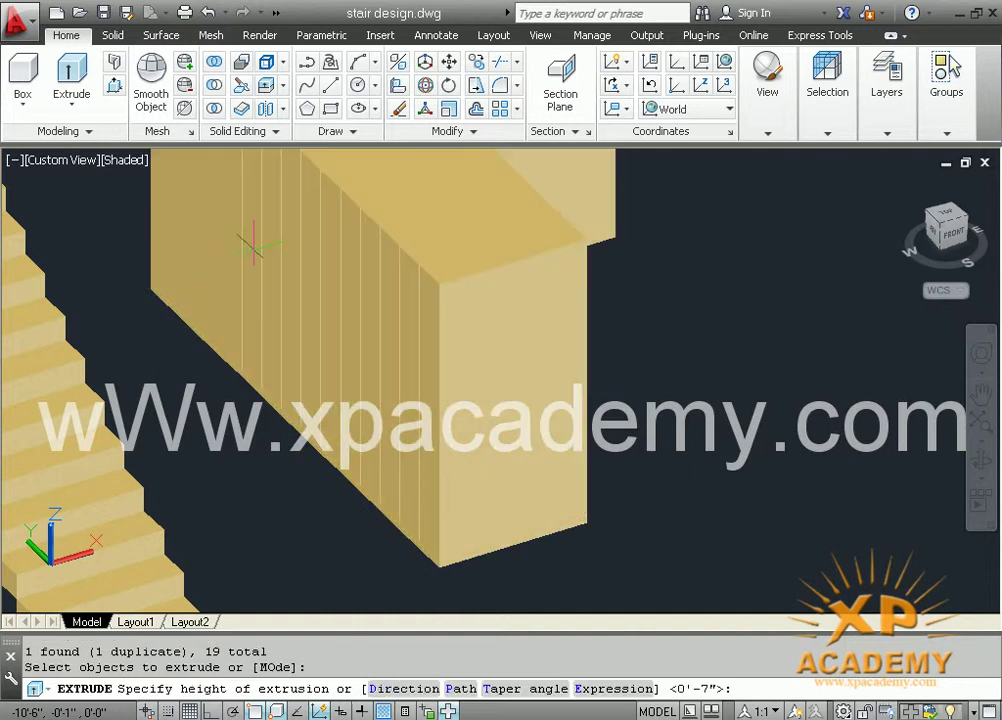
key("ctrl+z")
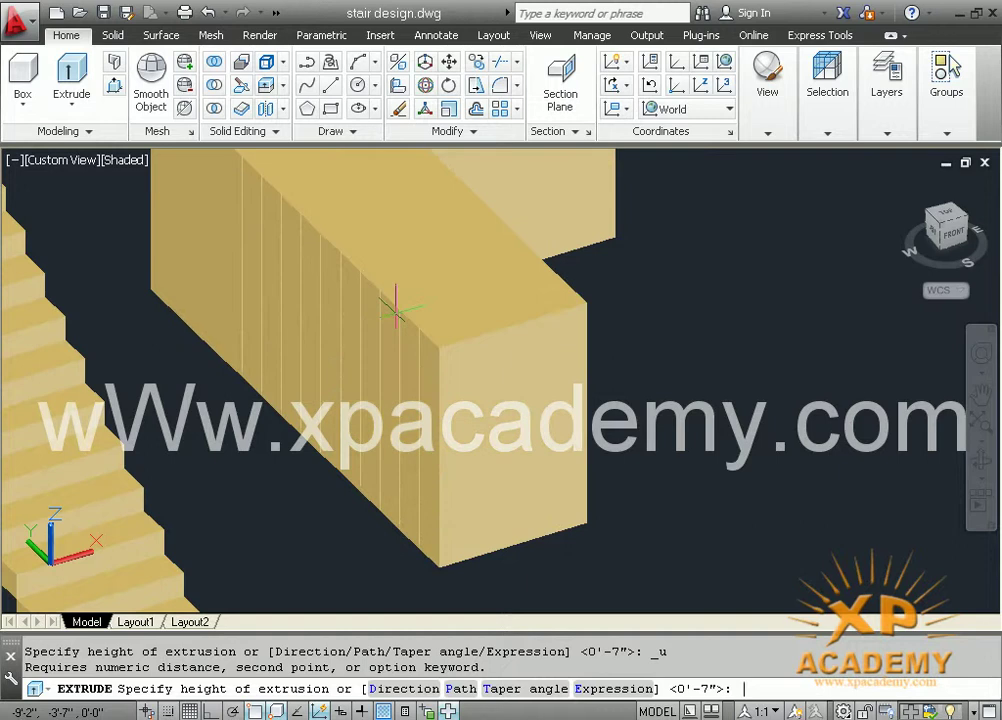
key("Return")
Zoom in on the new L-shaped tread slab
scroll(419, 524, "up", 2)
scroll(409, 463, "up", 2)
scroll(441, 450, "up", 1)
scroll(441, 450, "up", 2)
scroll(457, 540, "up", 2)
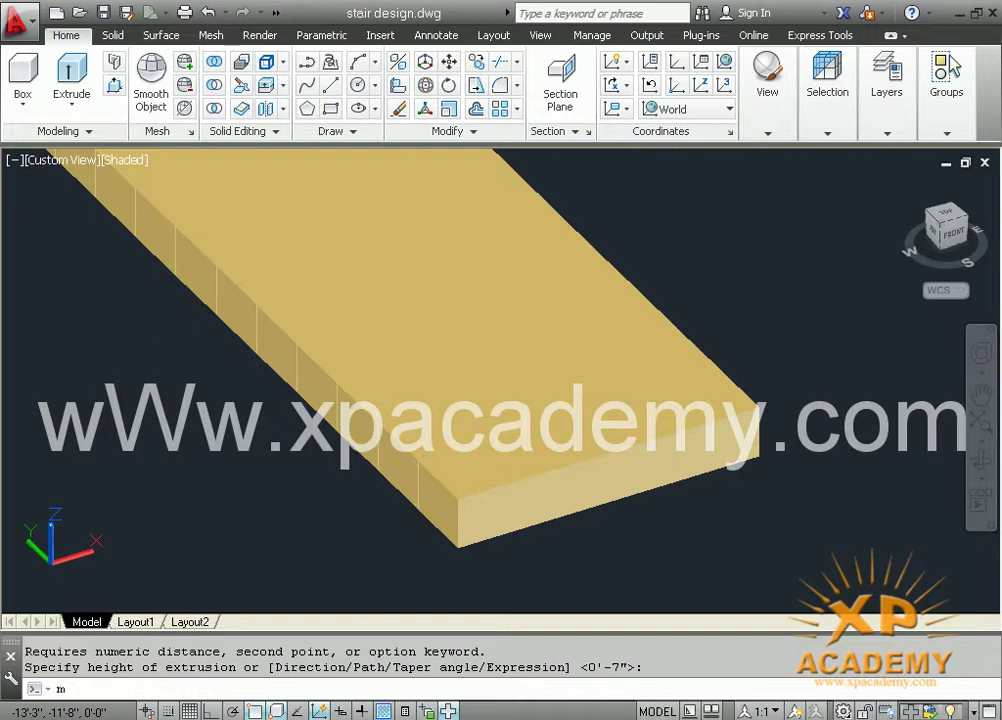
key("Return")
Raise two step slabs, snapping each bottom corner to the step corner above
left_click(395, 476)
key("Return")
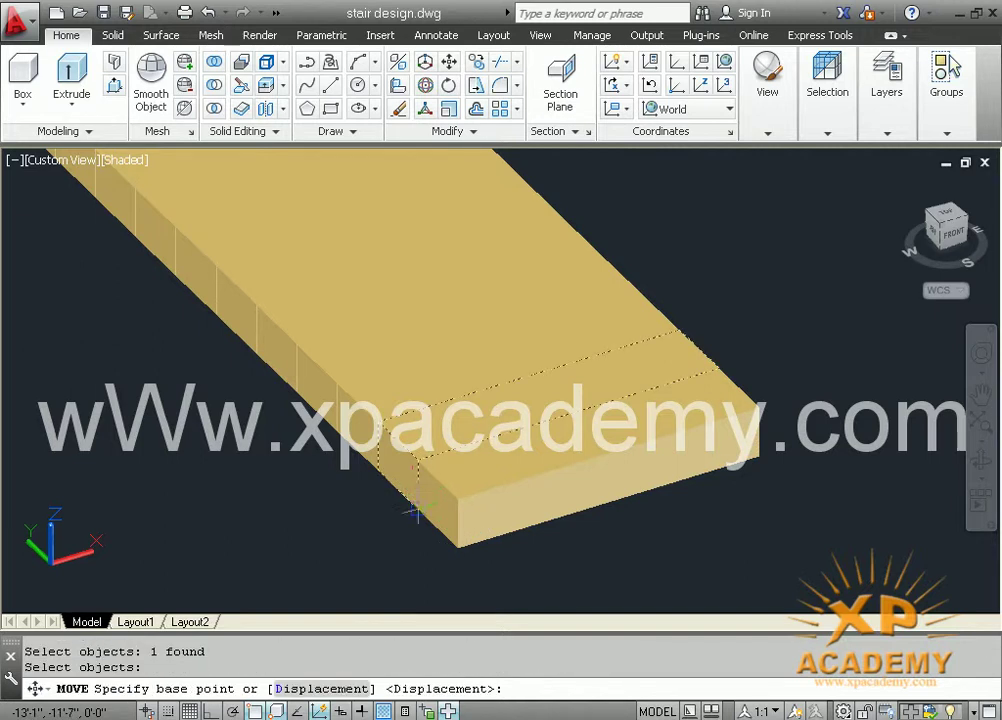
left_click(414, 503)
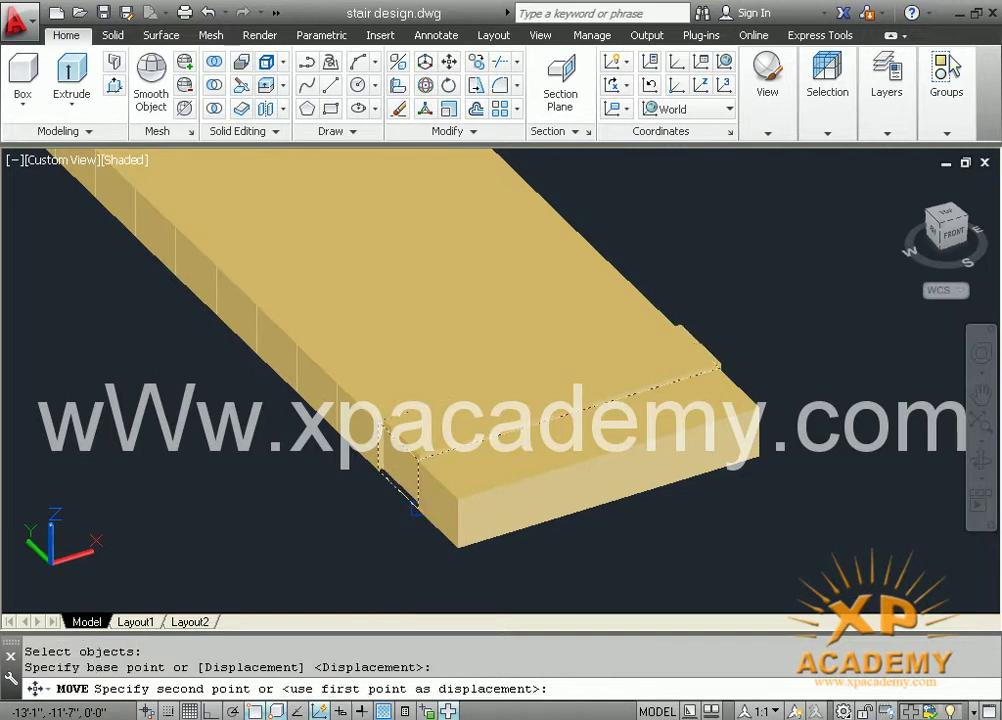
left_click(421, 462)
scroll(421, 462, "up", 3)
scroll(421, 462, "up", 2)
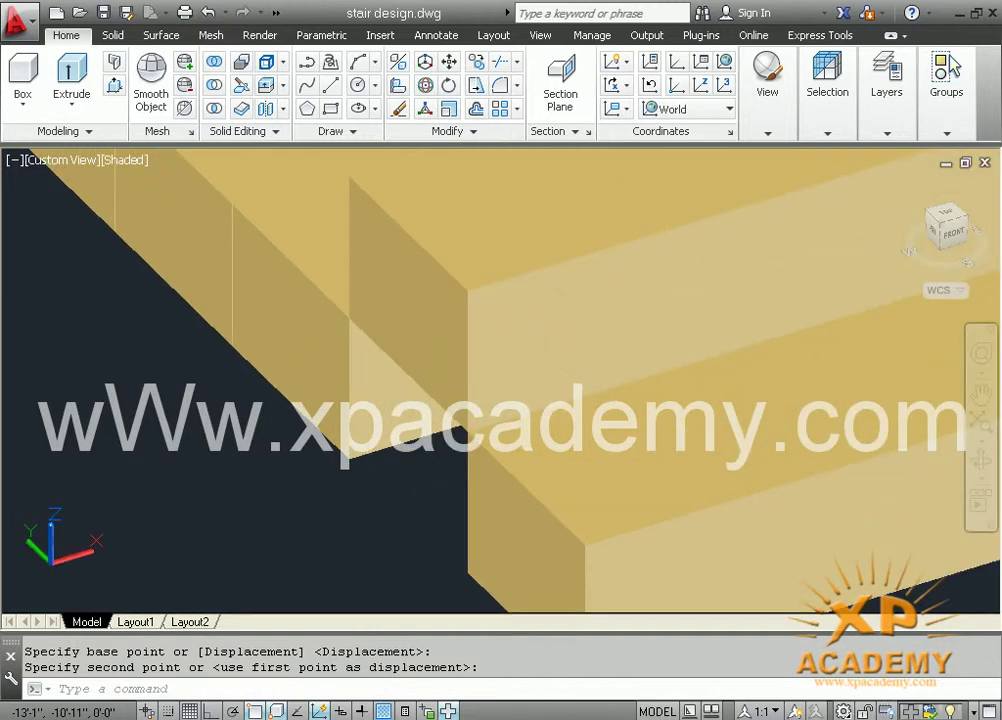
middle_click_drag(465, 430, 567, 533)
key("Return")
left_click(565, 531)
key("Return")
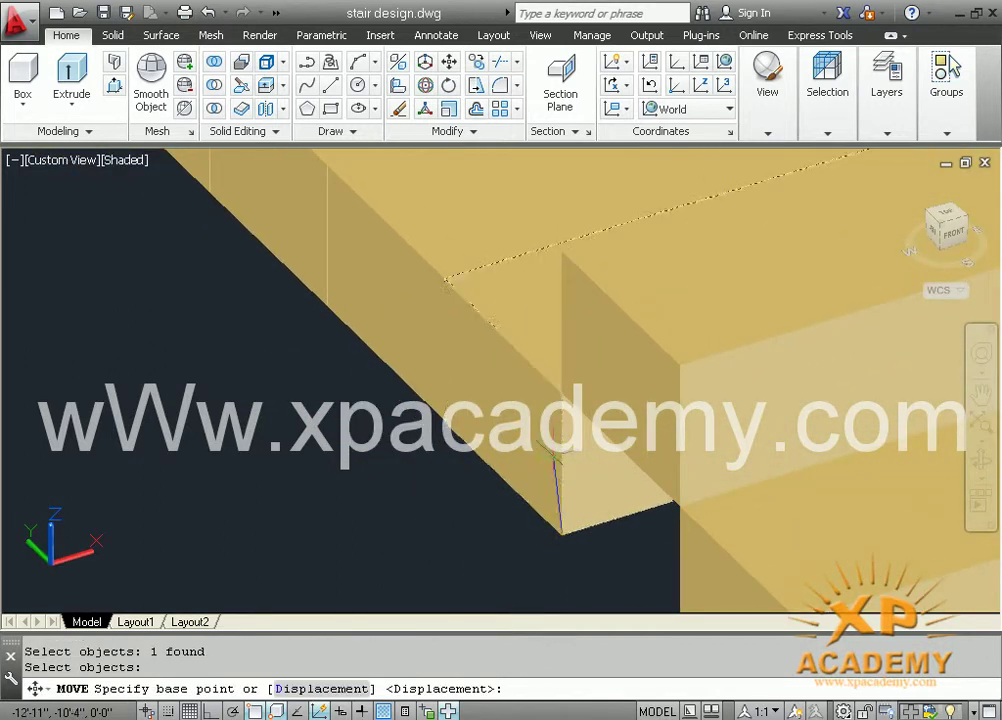
left_click(556, 455)
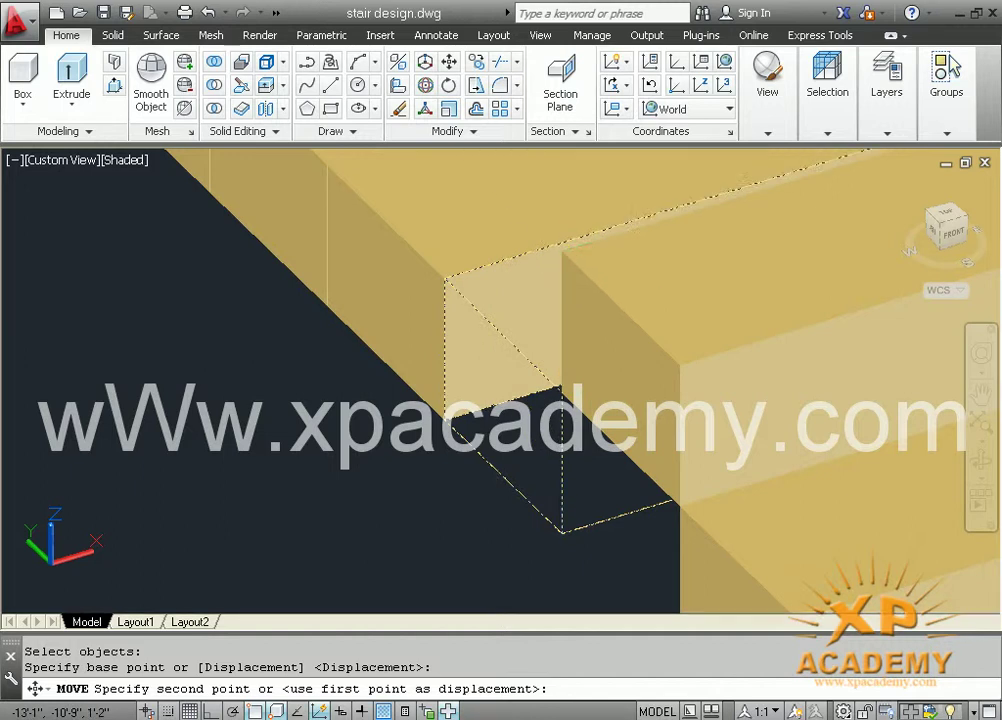
left_click(563, 256)
Raise two more step slabs onto the upper corners of the adjoining steps
key("Return")
left_click(447, 415)
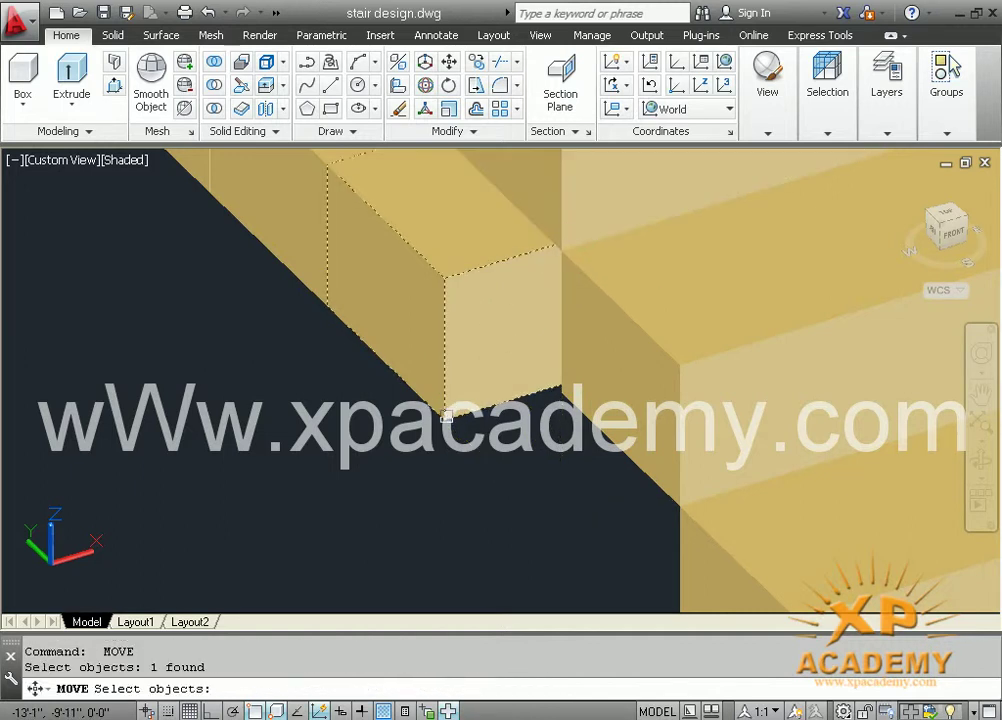
key("Return")
left_click(447, 415)
mouse_move(447, 415)
middle_mouse_down()
mouse_move(458, 418)
mouse_move(460, 540)
middle_mouse_up()
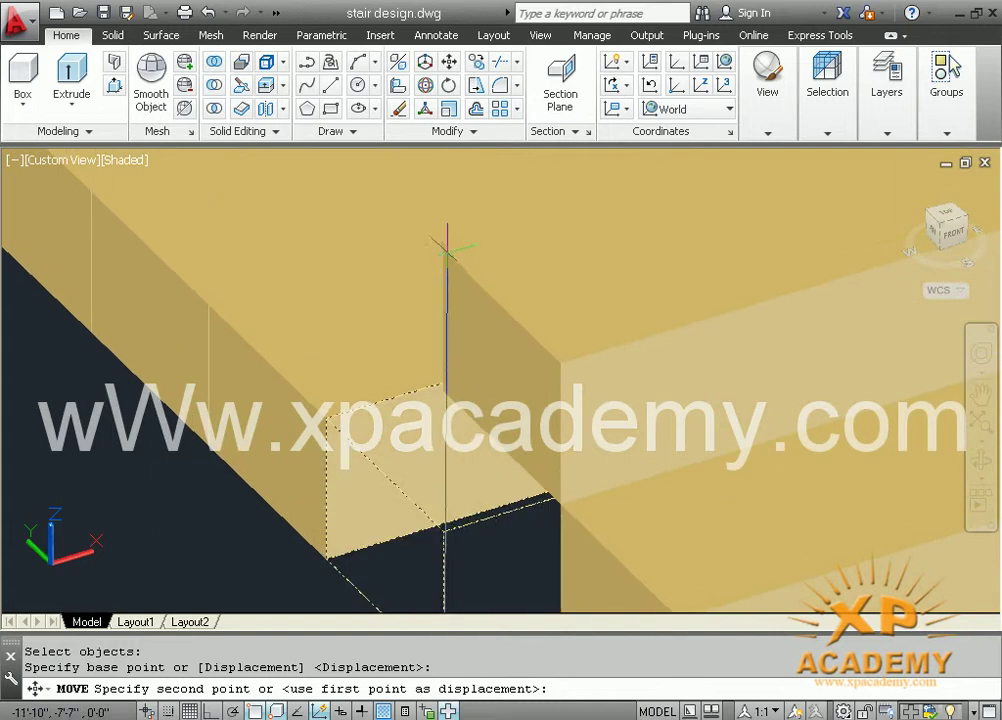
left_click(443, 245)
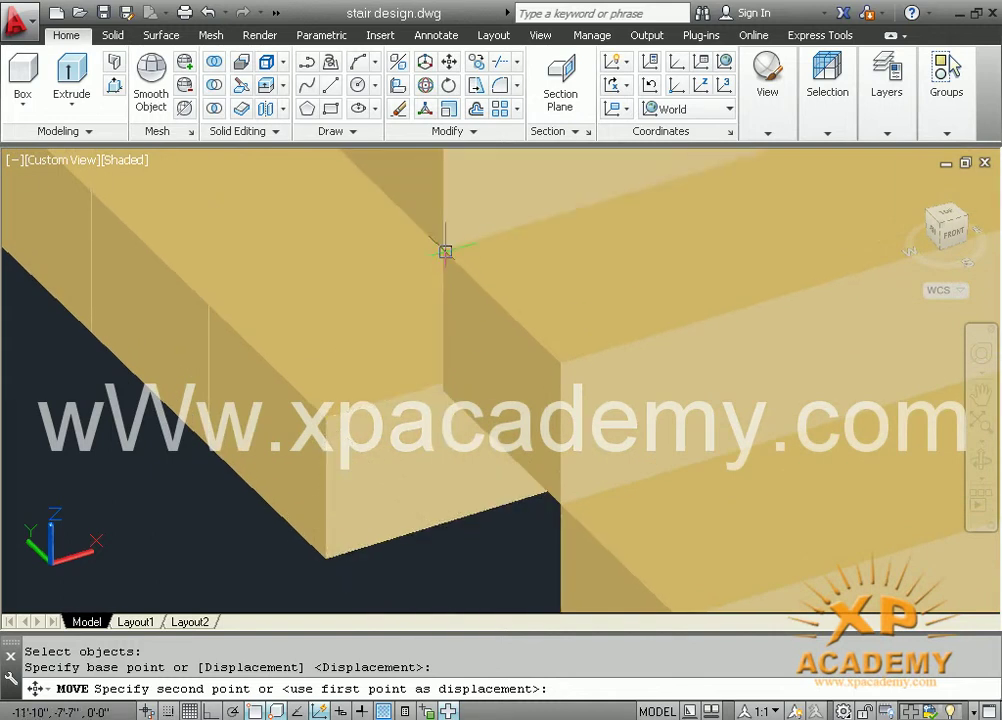
key("Return")
left_click(383, 541)
key("Return")
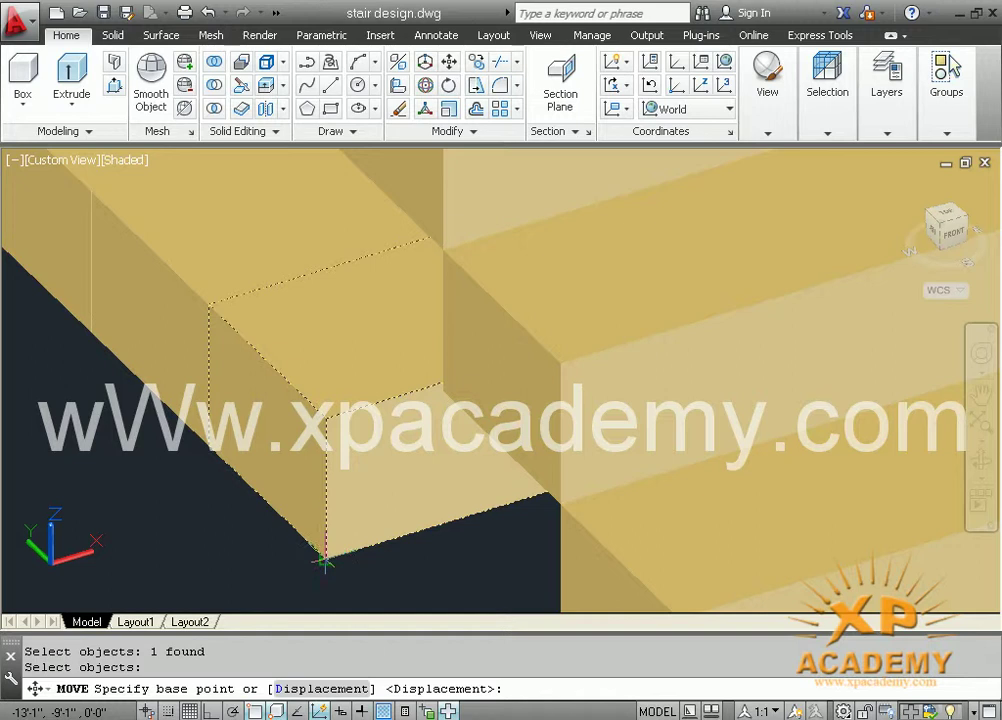
left_click(323, 560)
scroll(368, 360, "up", 2)
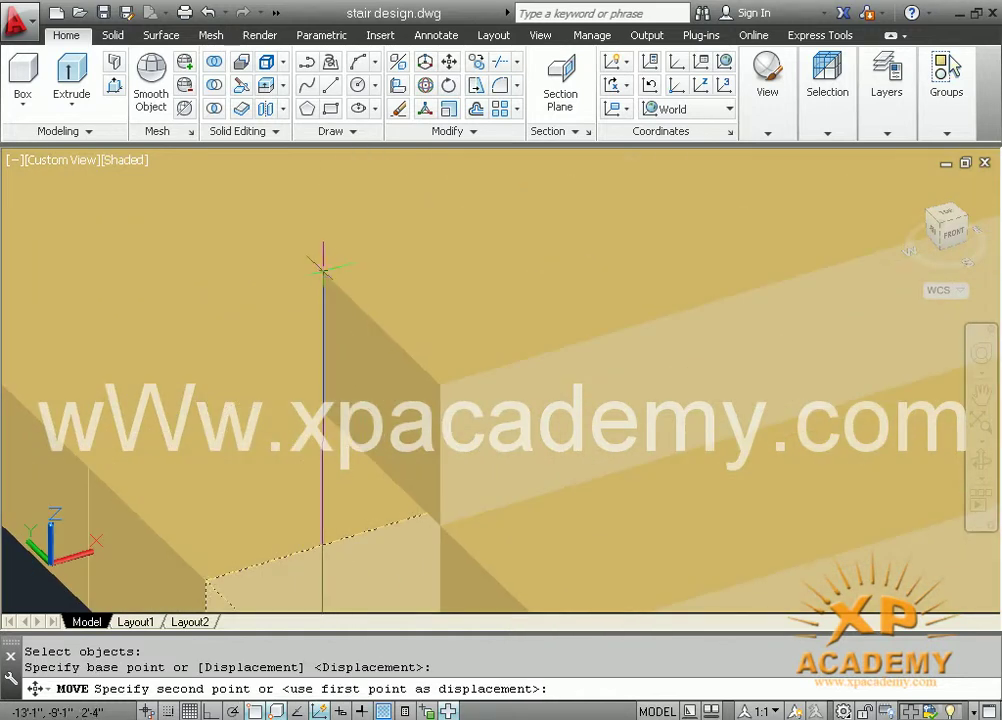
left_click(322, 272)
scroll(331, 347, "down", 3)
Lift the lower step slab up to the top-step corner
scroll(380, 463, "down", 1)
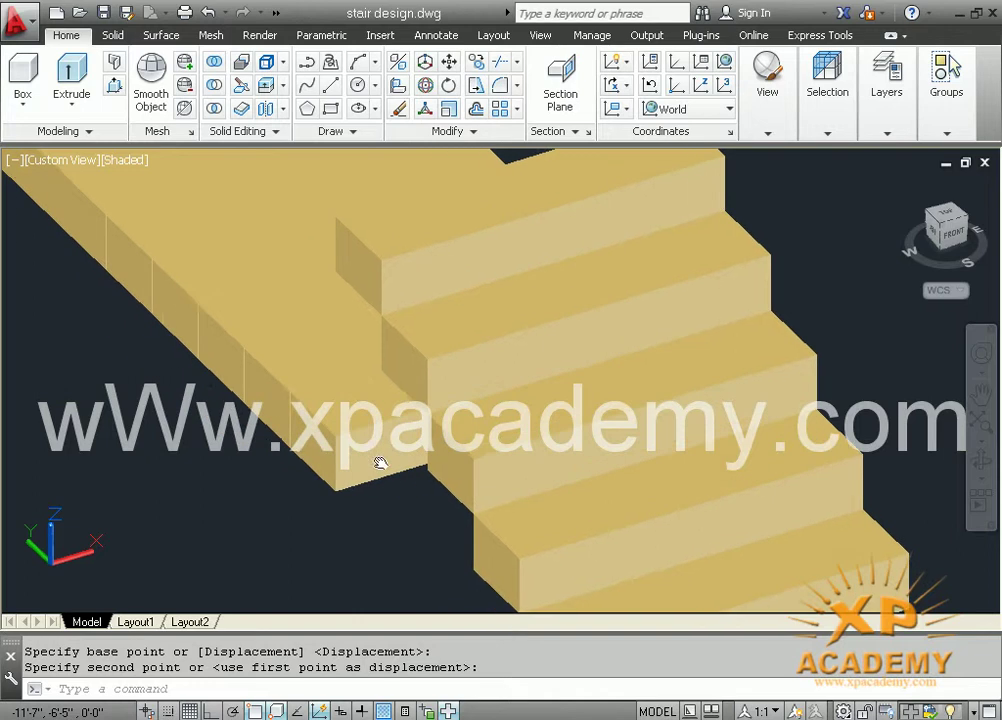
key("Return")
left_click(338, 498)
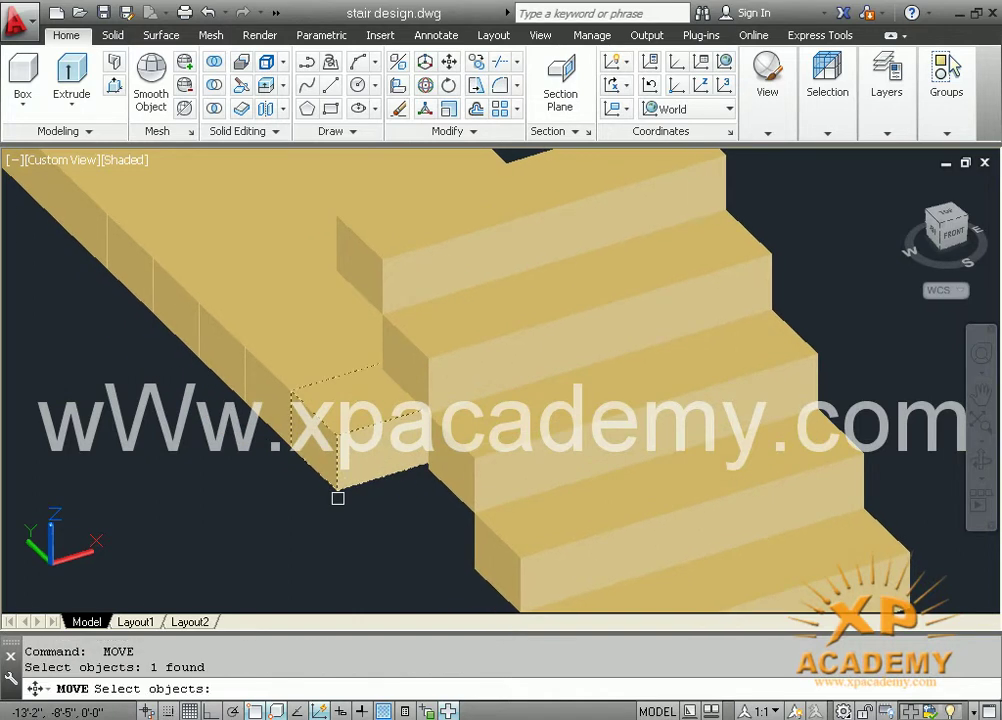
key("Return")
left_click(336, 489)
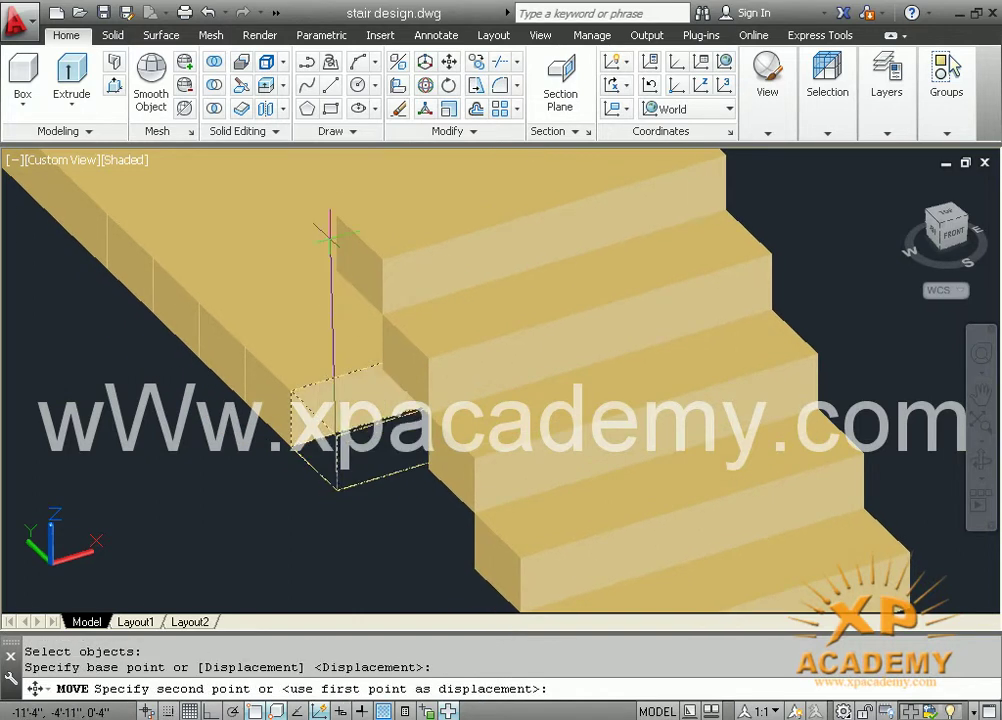
left_click(340, 216)
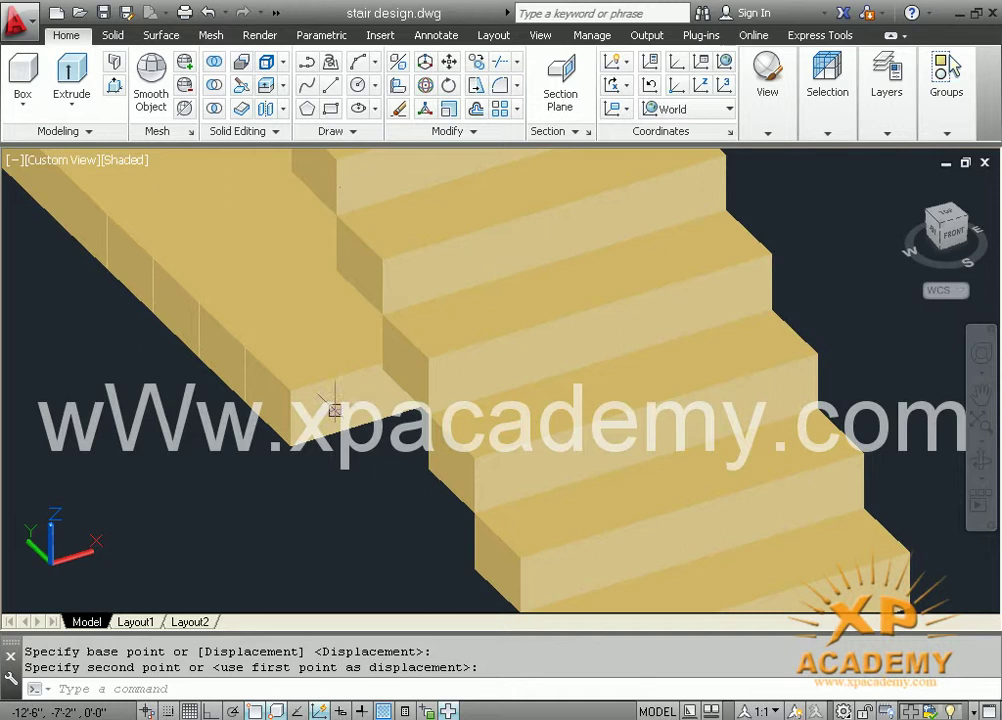
Lift the next step slab from its bottom corner to its raised corner
key("Return")
left_click(322, 440)
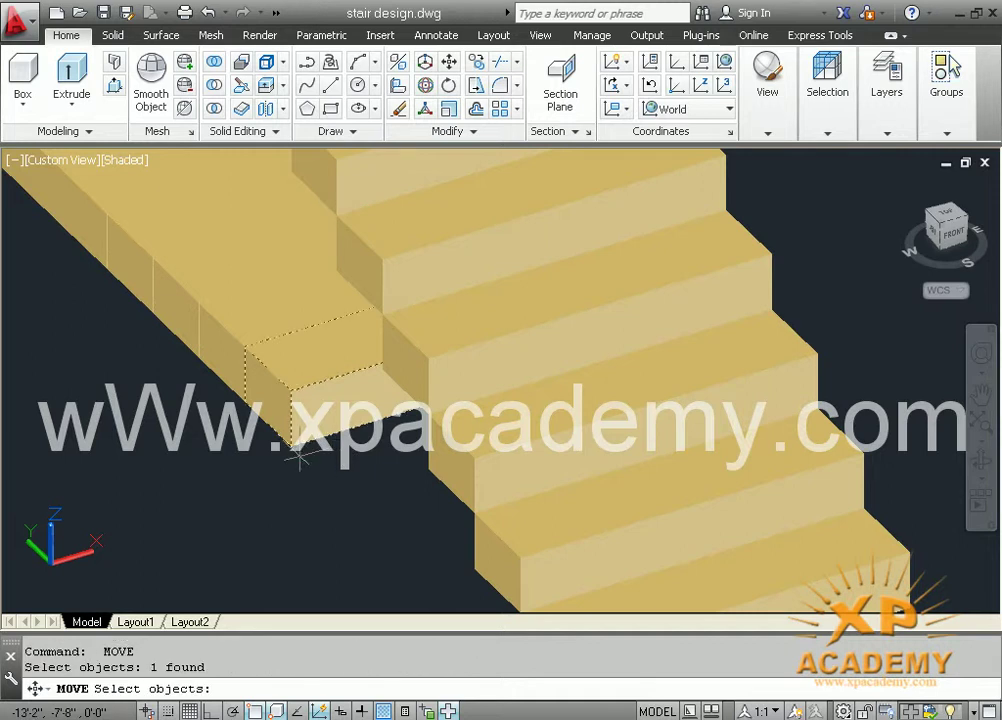
key("Return")
left_click(290, 449)
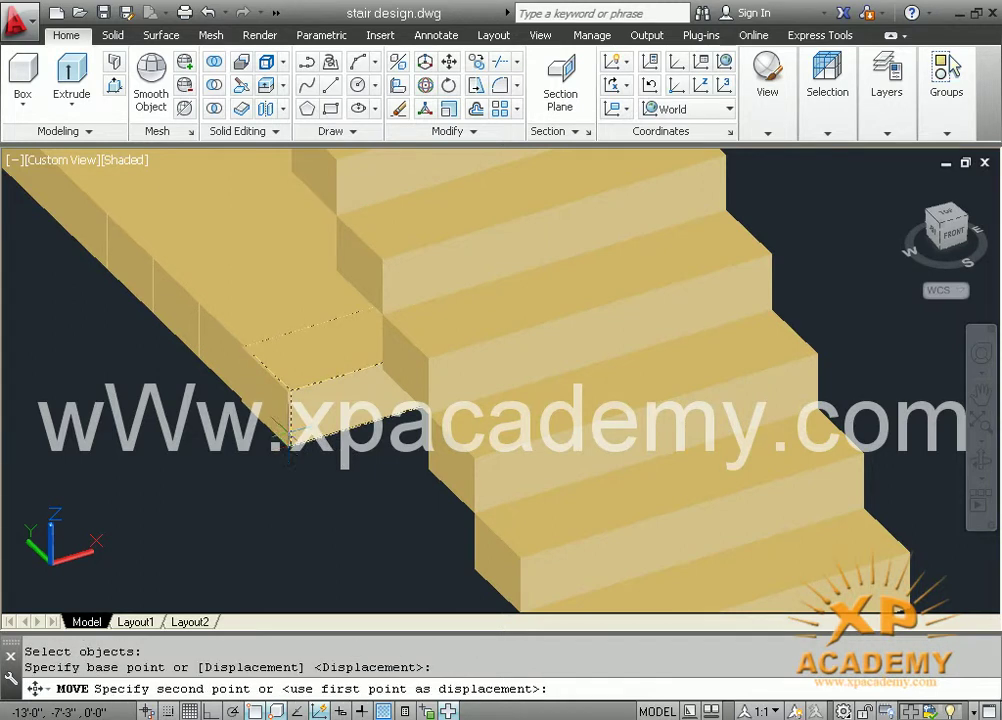
middle_click_drag(290, 449, 315, 440)
scroll(300, 432, "up", 5)
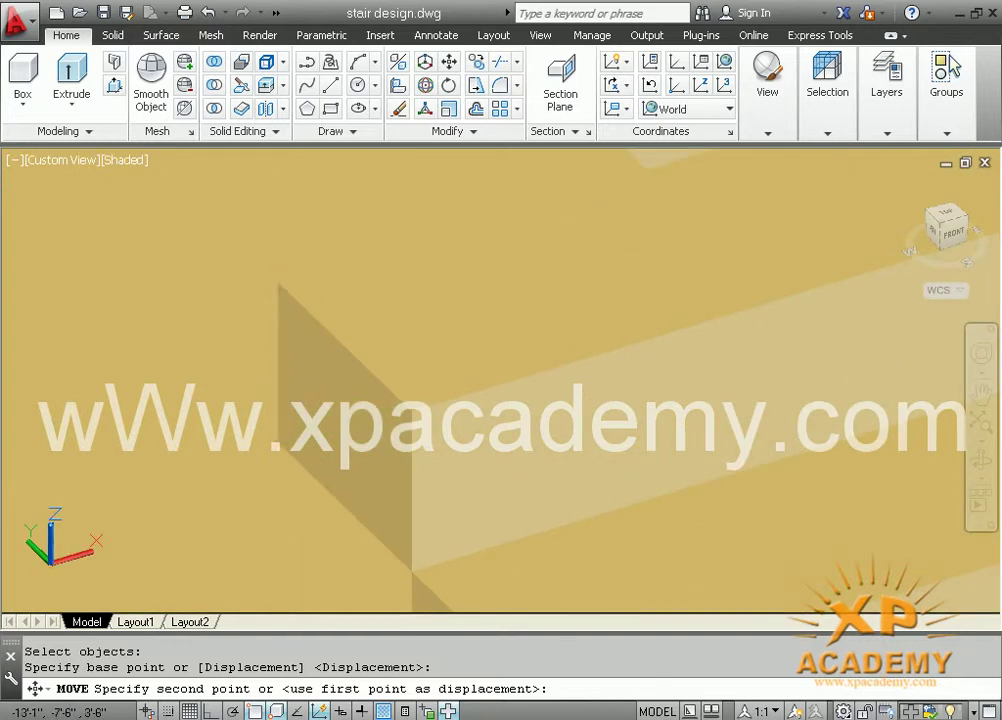
left_click(277, 367)
scroll(277, 367, "down", 5)
middle_click_drag(300, 340, 337, 294)
Lift the lowest step slab to the corner above it
key("Return")
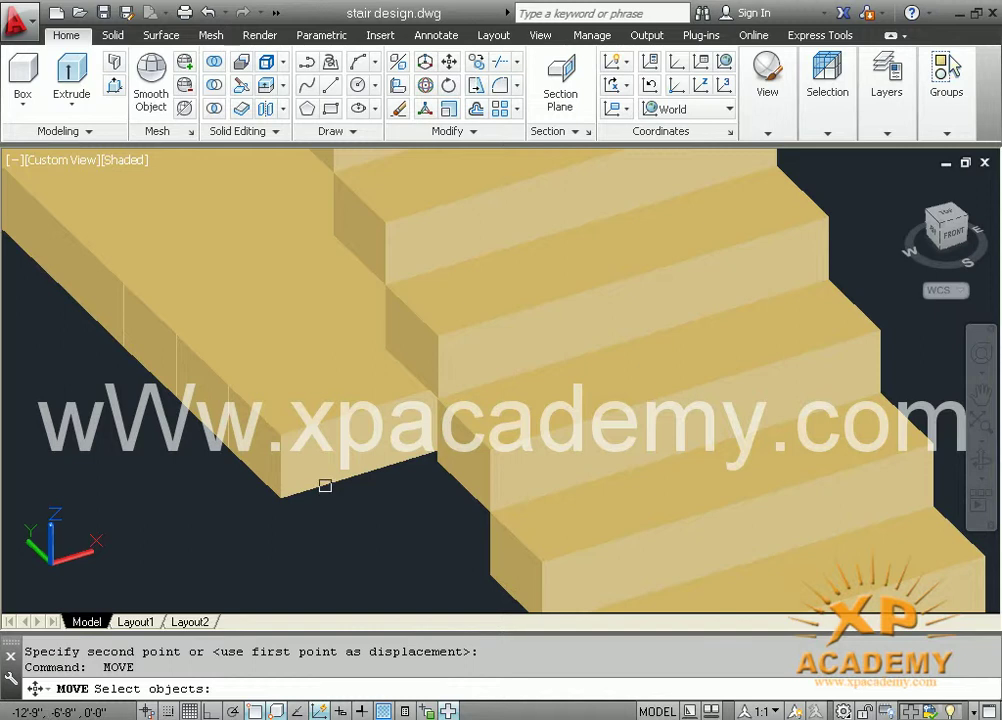
left_click(325, 485)
key("Return")
left_click(283, 497)
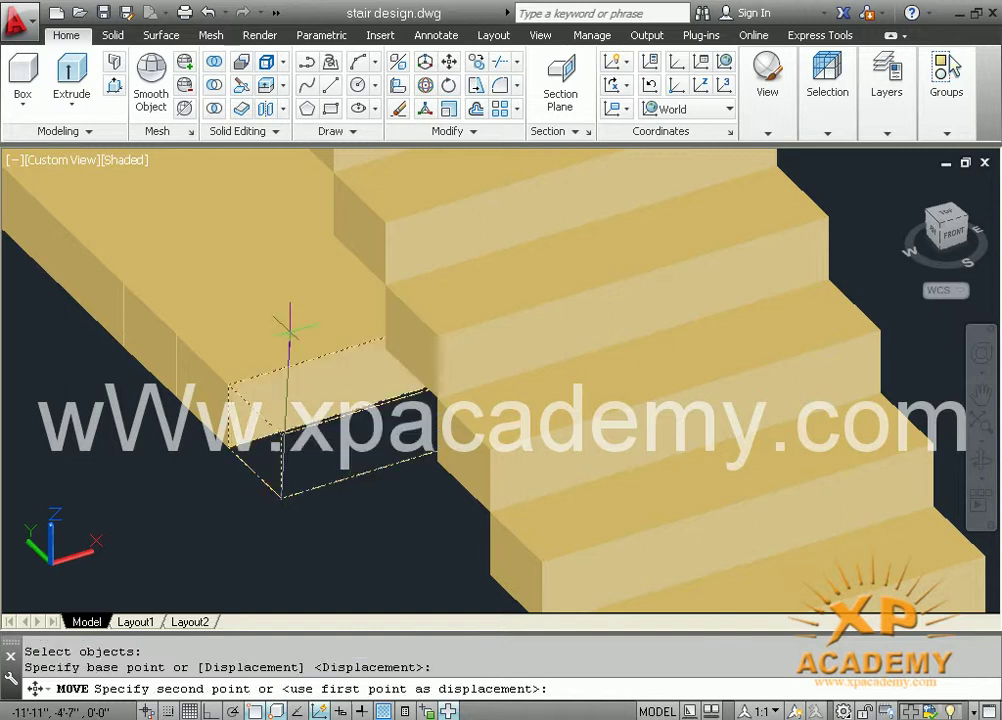
scroll(290, 340, "up", 3)
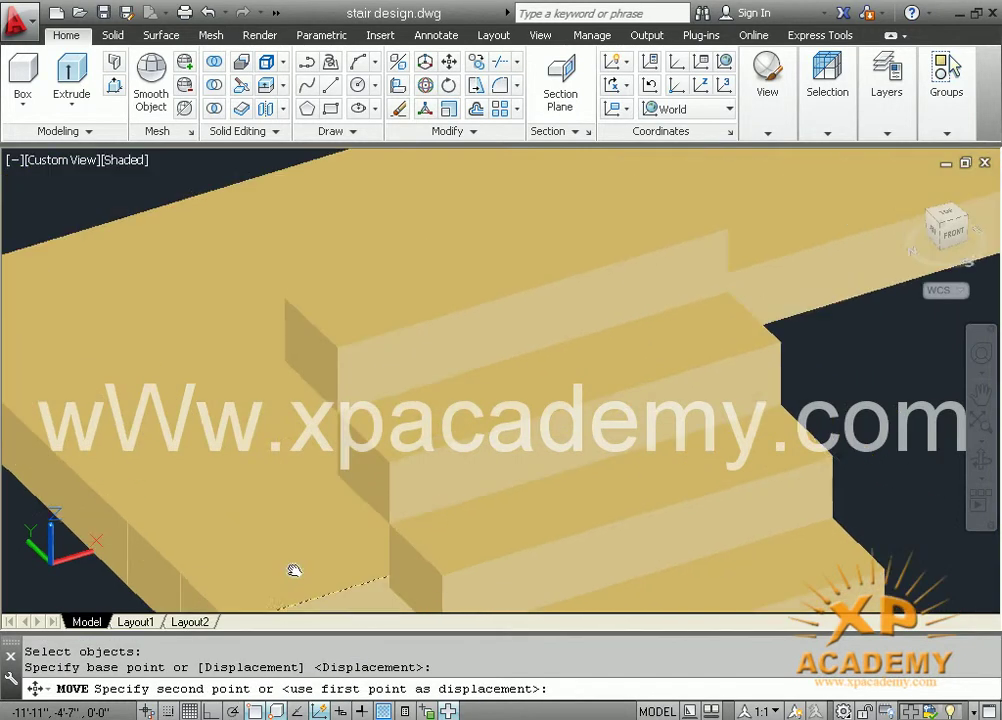
left_click(286, 302)
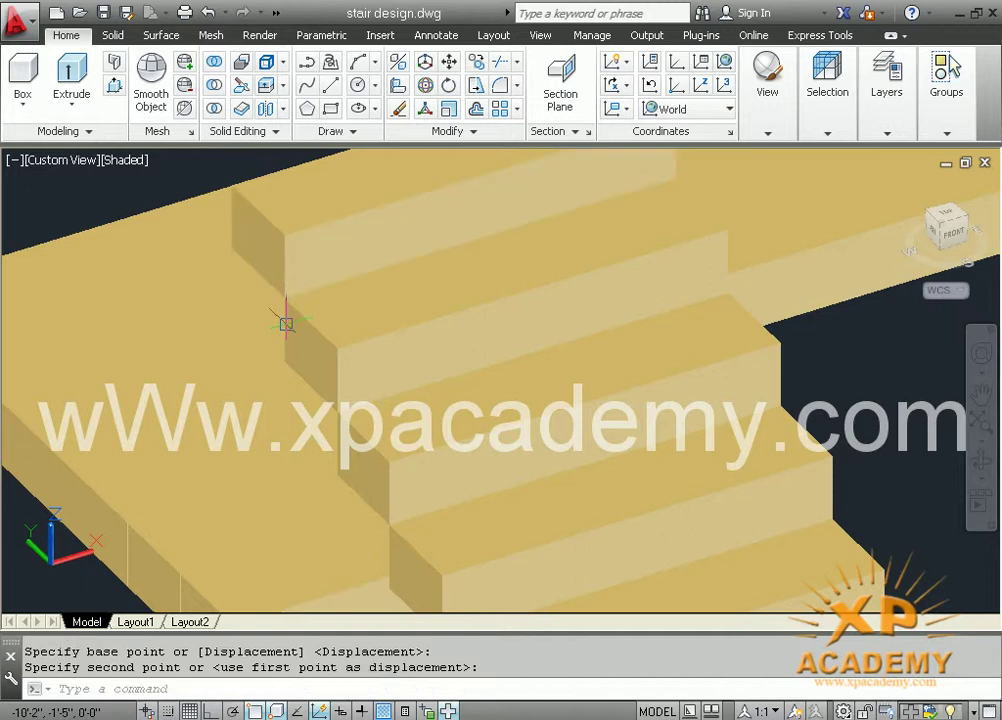
scroll(290, 335, "down", 3)
Raise the next step solid from its bottom corner to the snapped upper corner
scroll(288, 535, "up", 3)
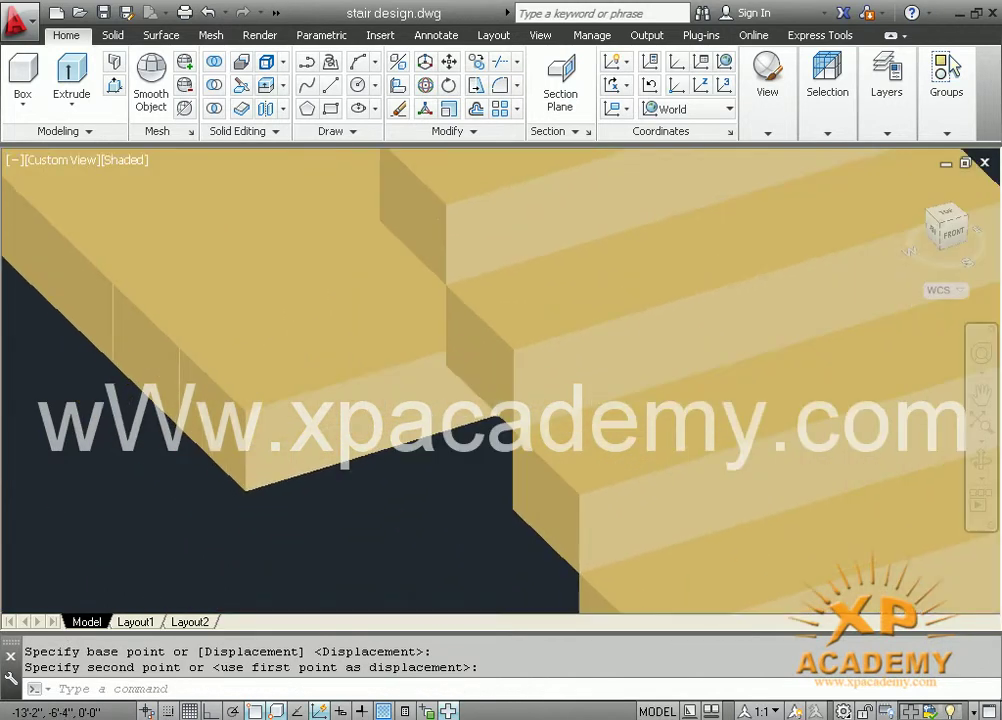
key("Return")
left_click(287, 478)
key("Return")
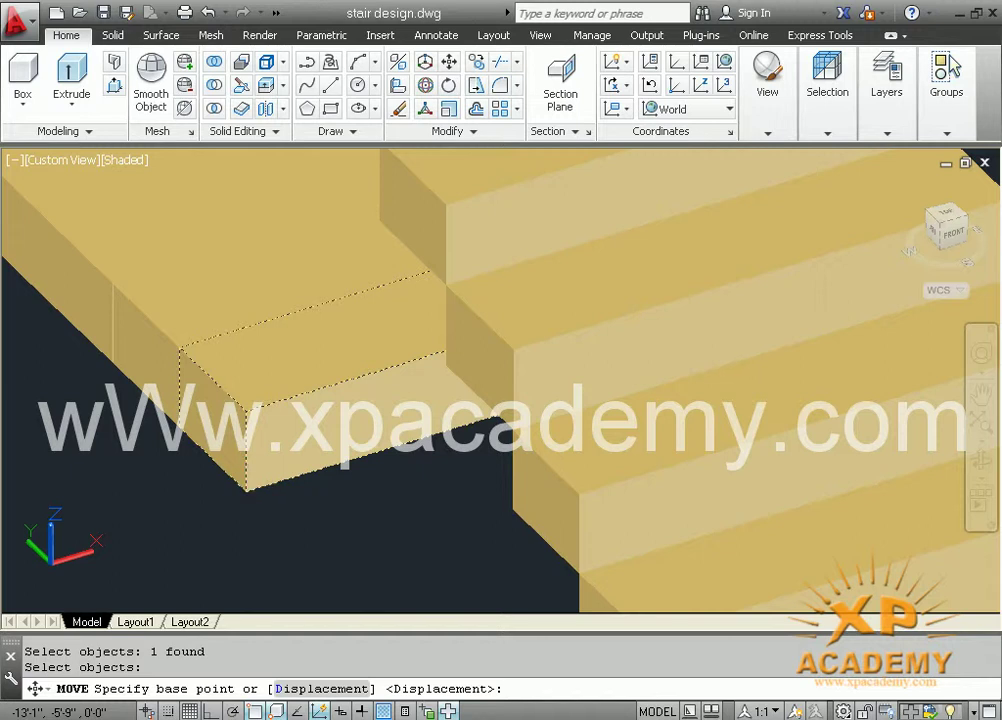
left_click(246, 490)
scroll(295, 581, "up", 3)
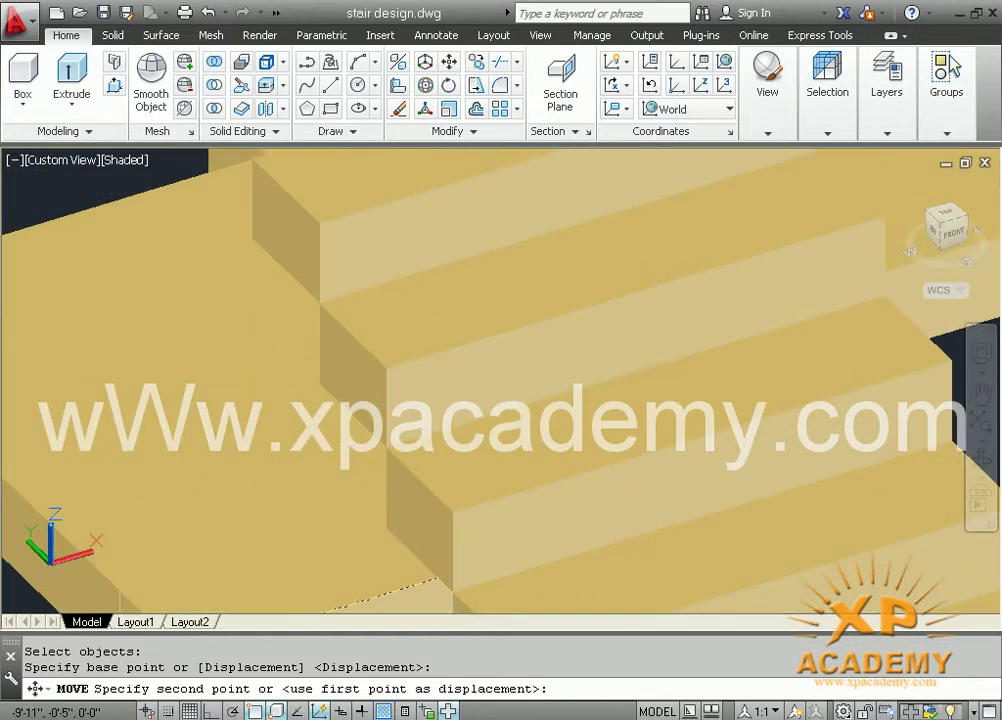
scroll(315, 331, "down", 3)
scroll(315, 331, "up", 4)
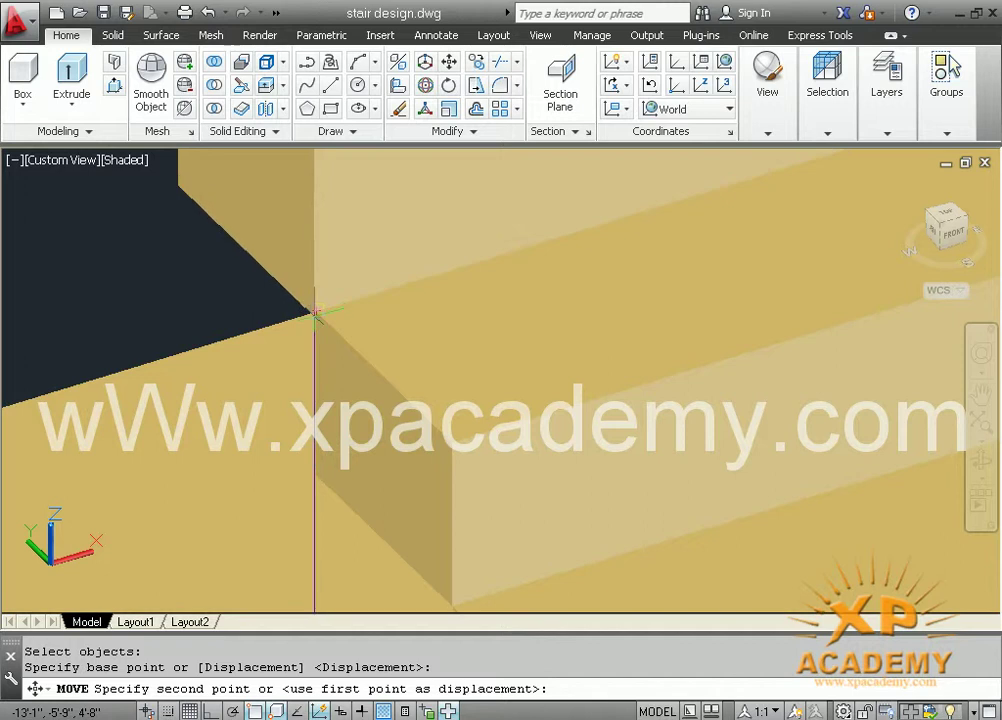
left_click(315, 312)
scroll(313, 340, "down", 2)
scroll(324, 197, "down", 2)
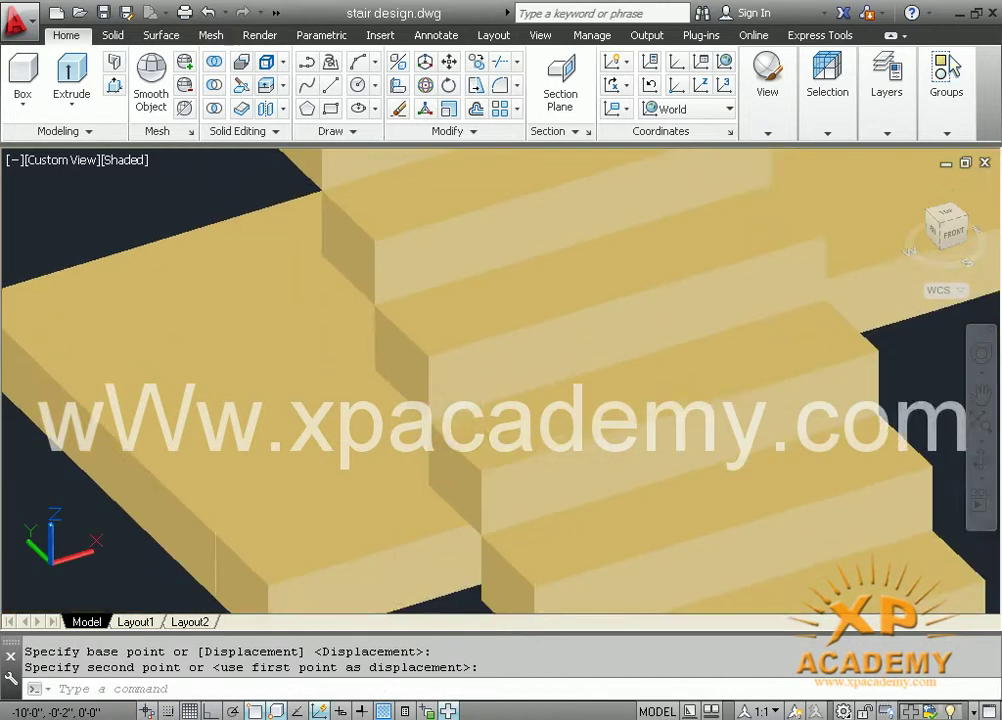
middle_click_drag(291, 244, 346, 329)
Lift the front step up to its riser height
key("Return")
left_click(313, 490)
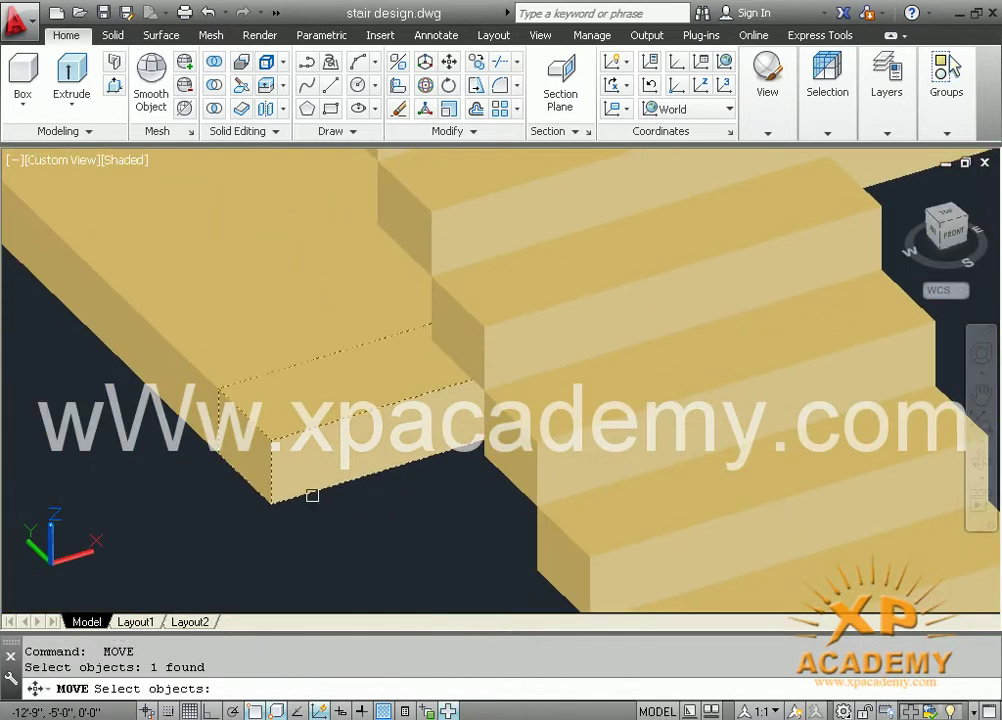
key("Return")
left_click(271, 507)
scroll(284, 365, "up", 2)
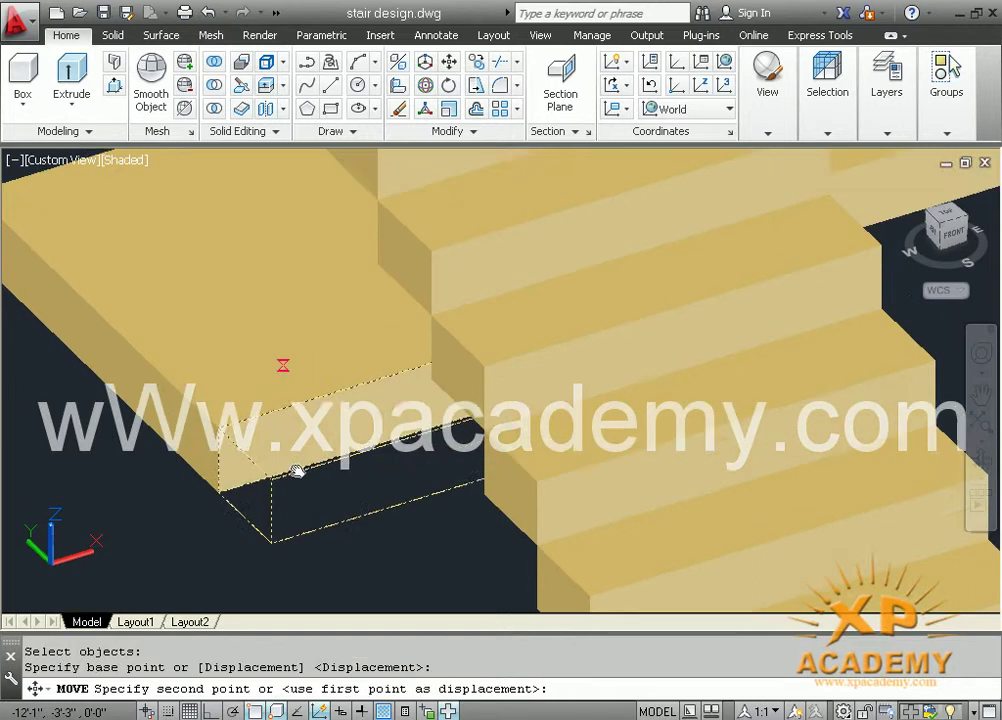
scroll(288, 420, "up", 2)
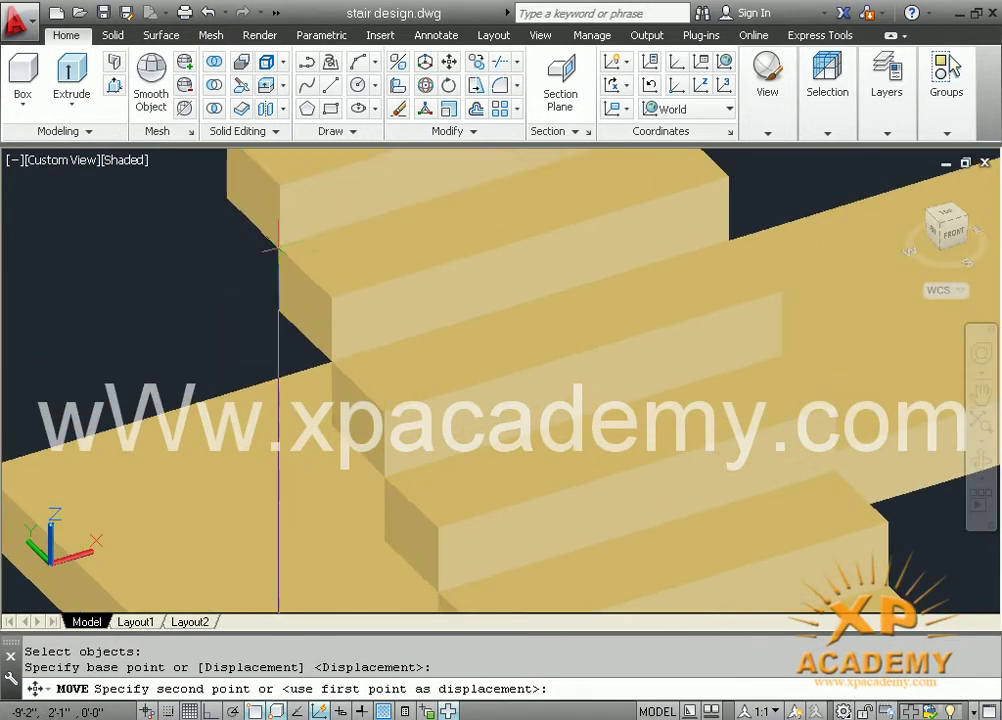
left_click(277, 244)
scroll(290, 310, "down", 2)
scroll(296, 271, "down", 2)
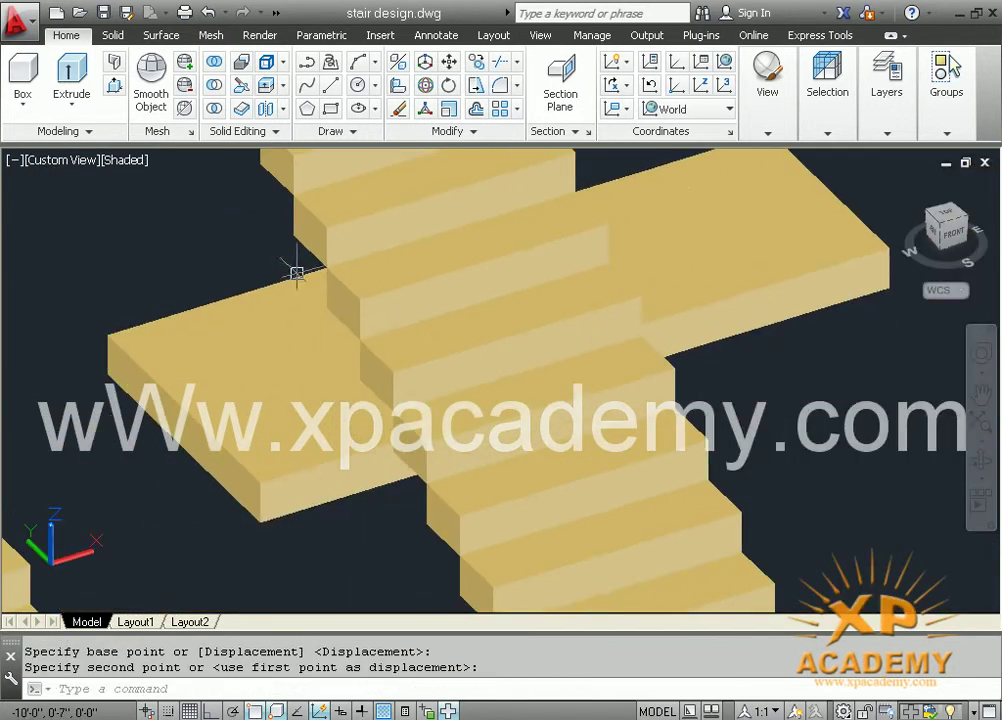
Raise another step slab piece to its height above
key("Return")
left_click(266, 521)
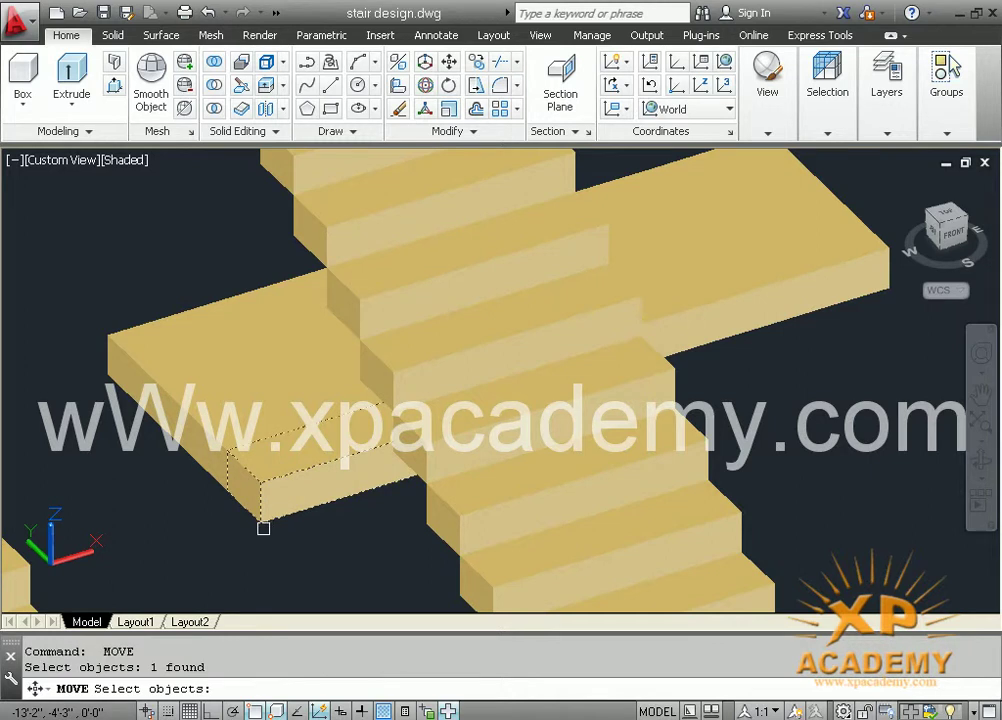
key("Return")
left_click(258, 521)
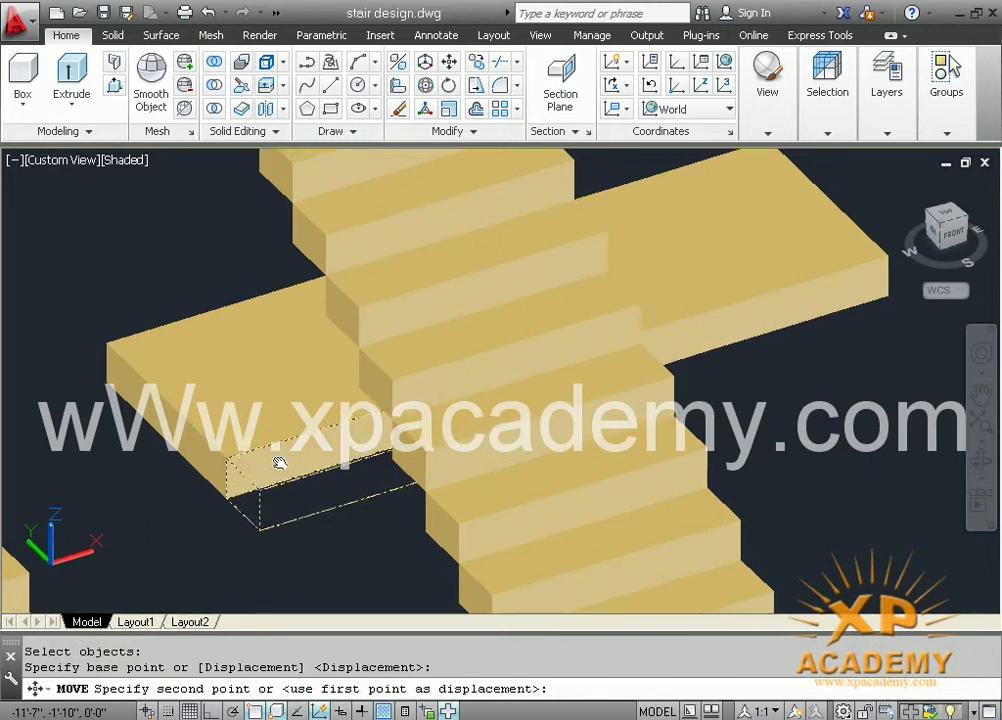
middle_click_drag(277, 461, 277, 630)
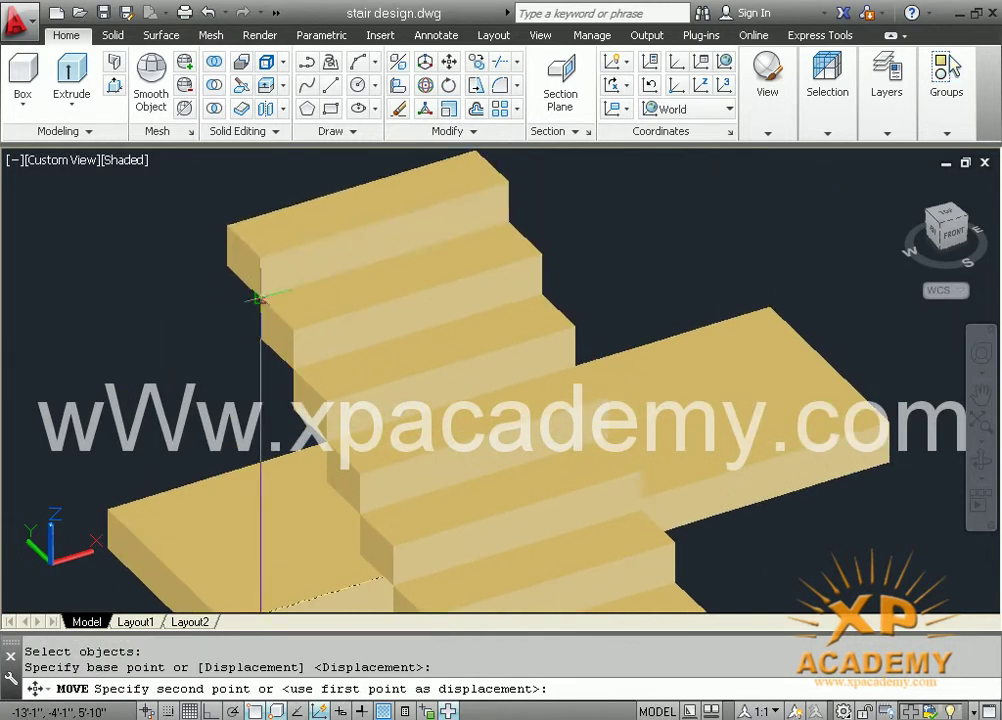
left_click(258, 298)
middle_click_drag(262, 403, 262, 270)
Raise the last step slab up to the top of the stair
key("Return")
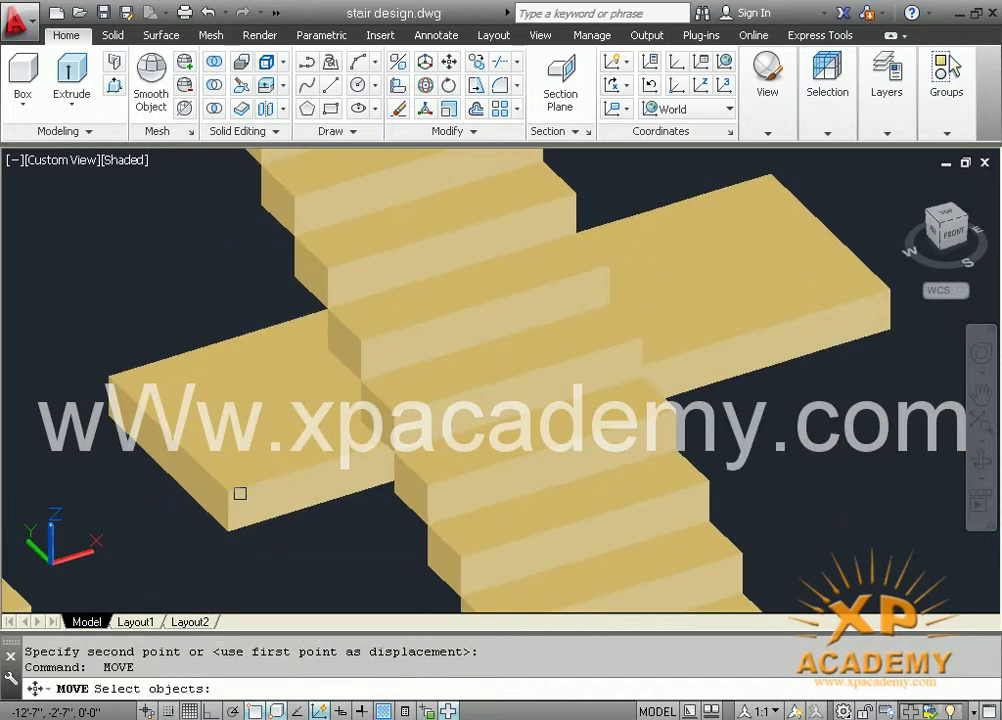
left_click(226, 525)
left_click(220, 531)
key("Return")
left_click(230, 527)
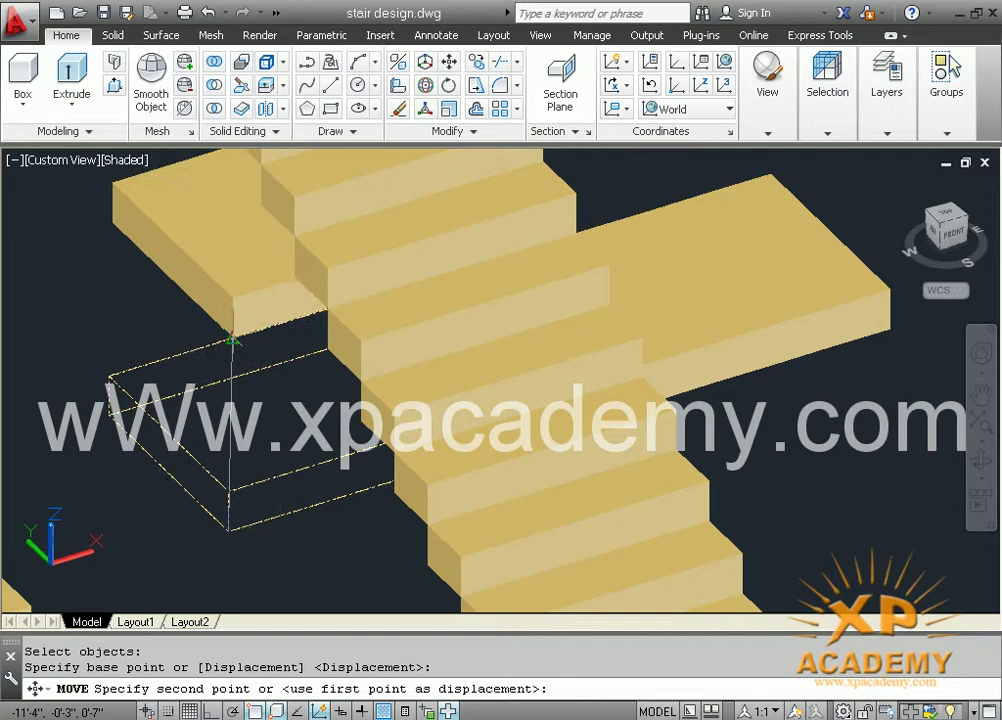
middle_click_drag(224, 340, 228, 505)
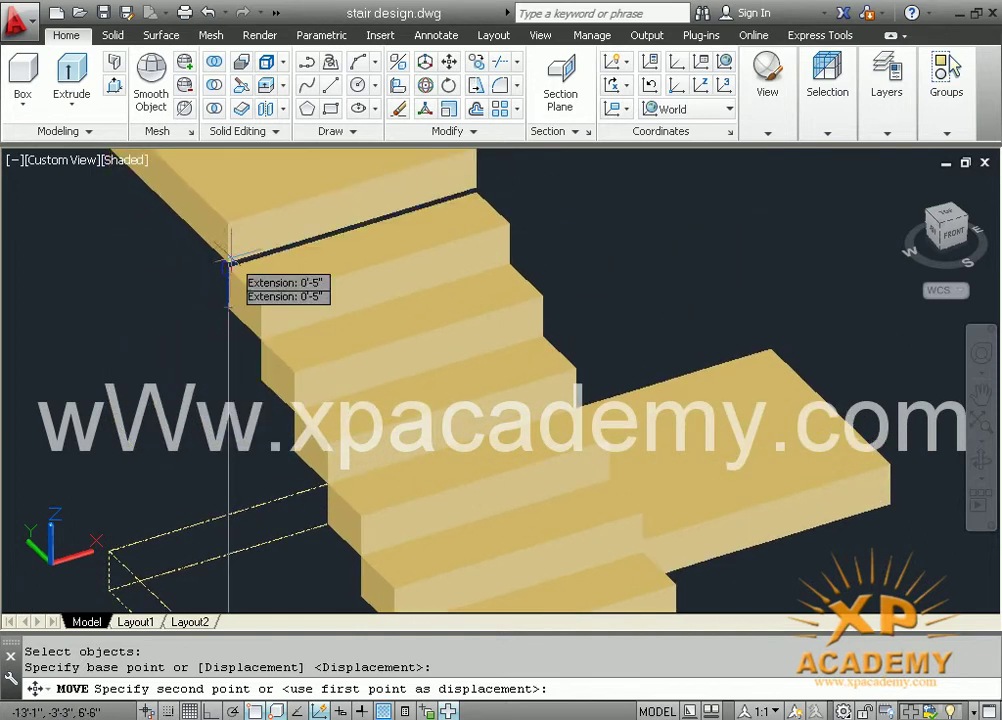
left_click(230, 277)
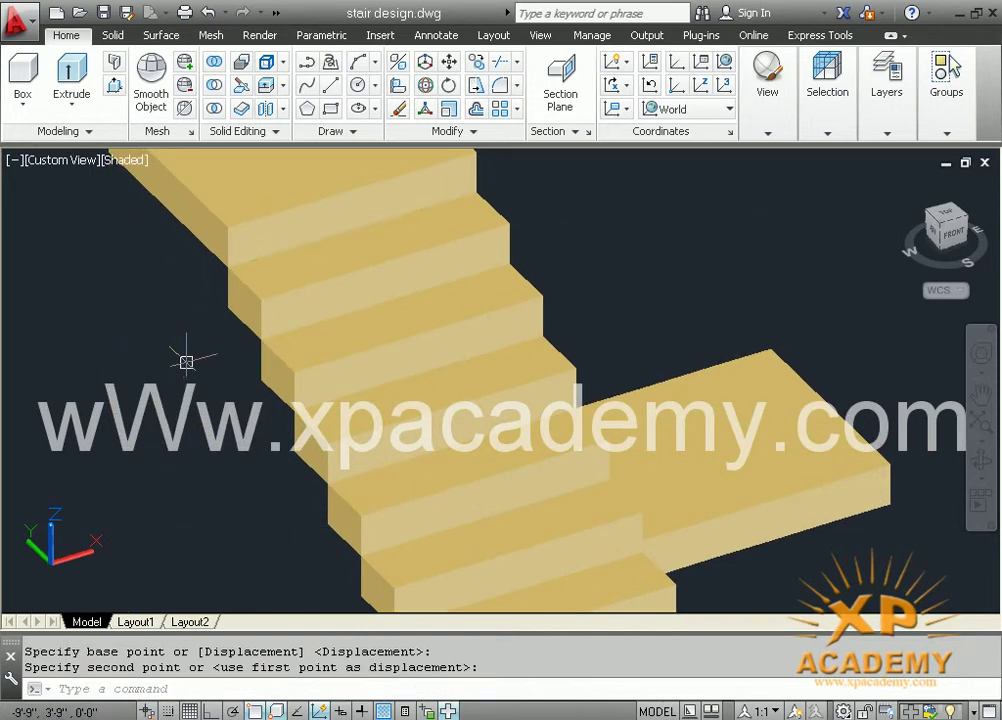
scroll(186, 361, "down", 3)
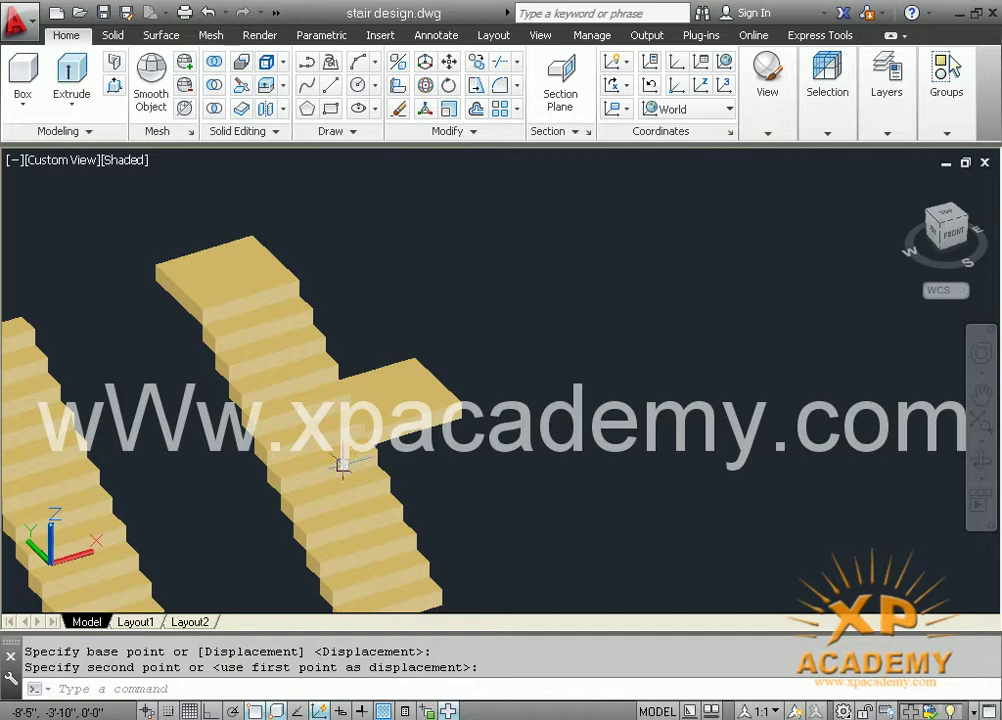
Orbit and zoom to view both stair flights and the floor slab sideways
mouse_move(433, 485)
middle_mouse_down("shift")
mouse_move(186, 465)
mouse_move(241, 465)
middle_mouse_up("shift")
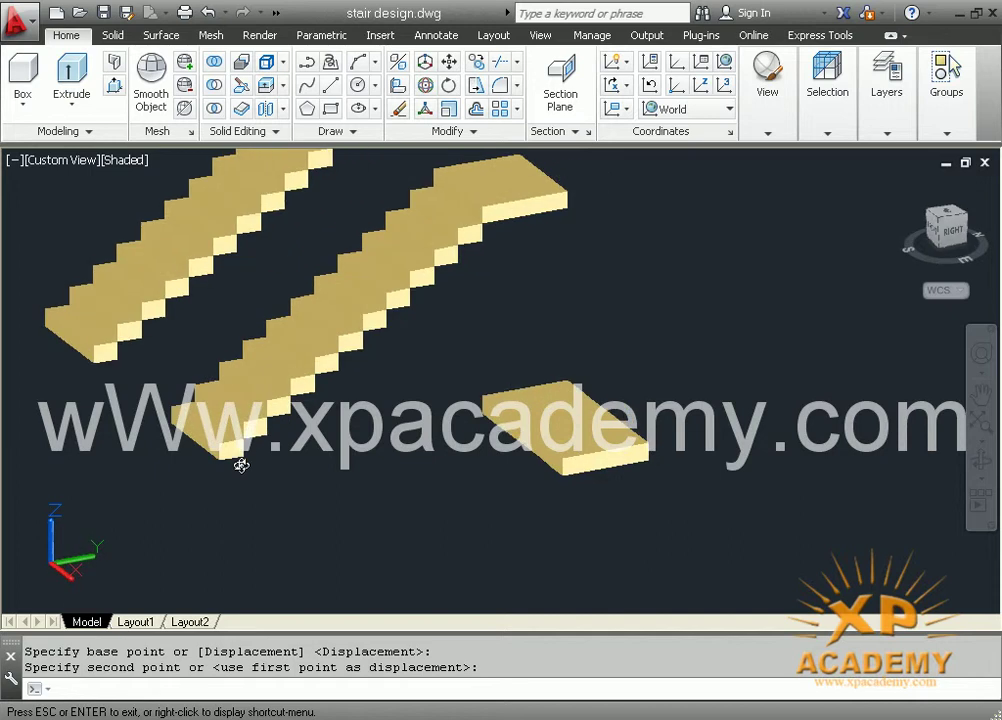
key("Return")
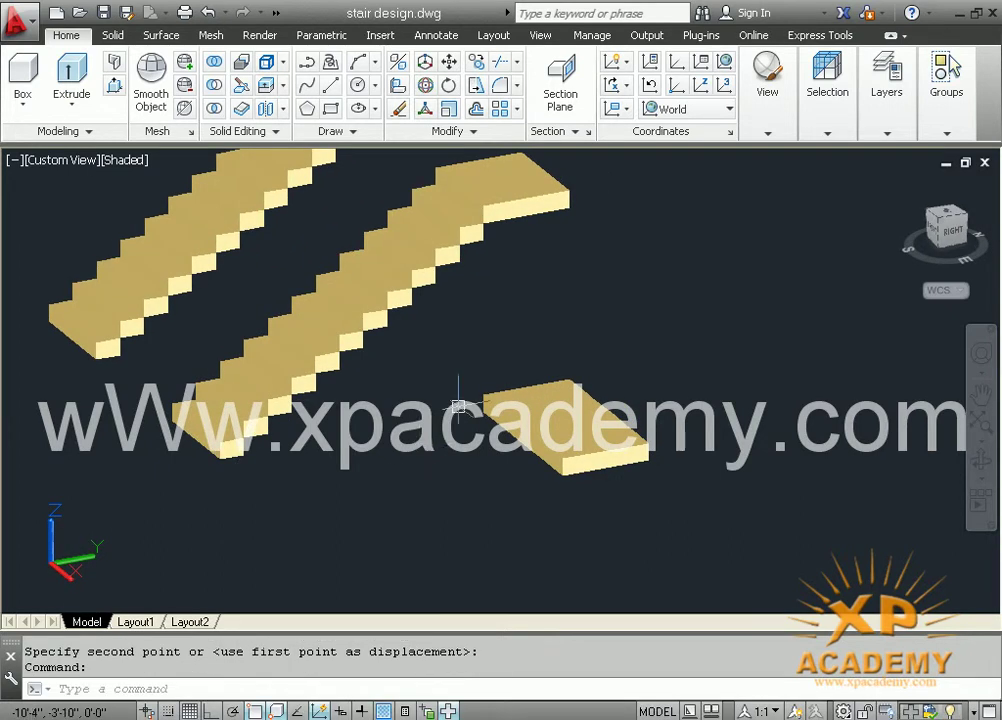
scroll(458, 406, "up", 2)
mouse_move(481, 378)
middle_mouse_down()
mouse_move(321, 505)
mouse_move(329, 482)
middle_mouse_up()
type("m")
Move a floor slab up onto the top step of the second flight
key("Return")
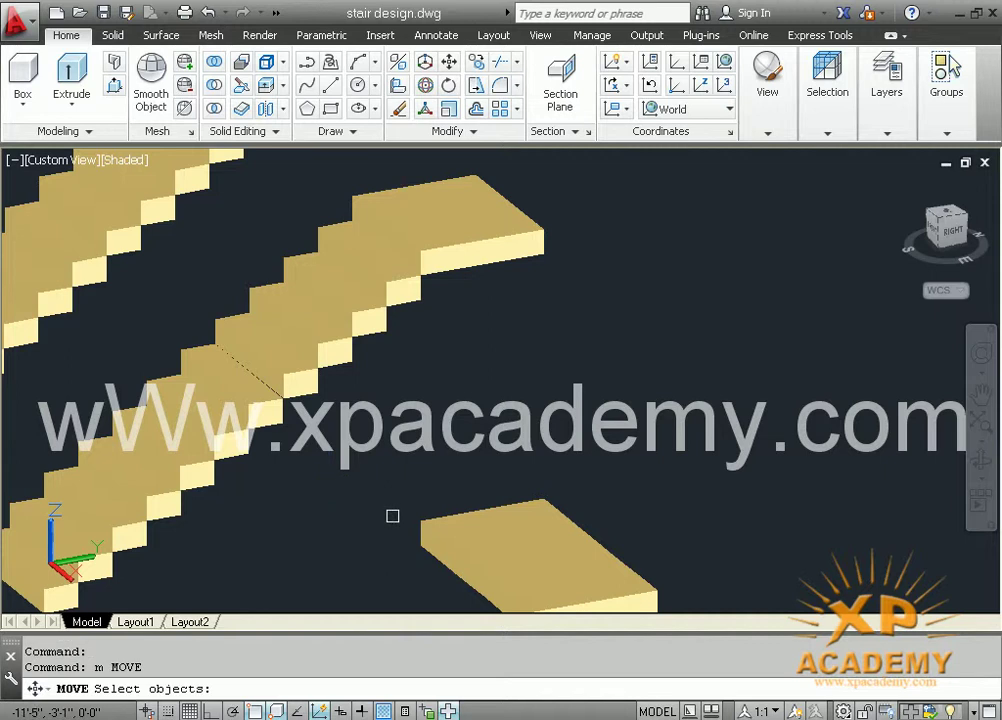
key("Return")
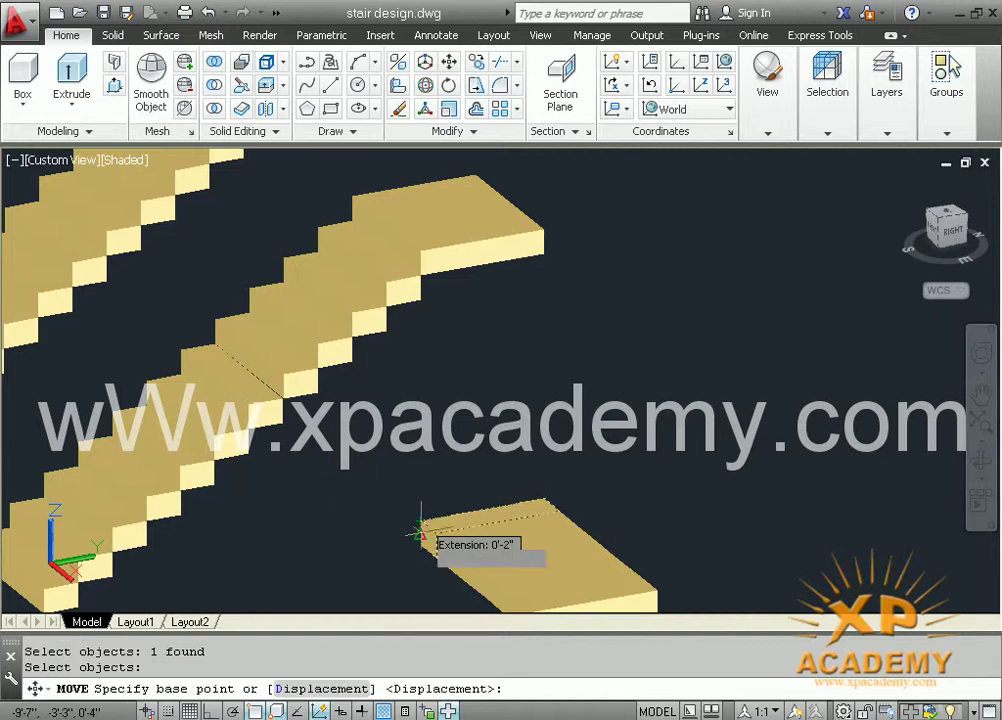
left_click(422, 541)
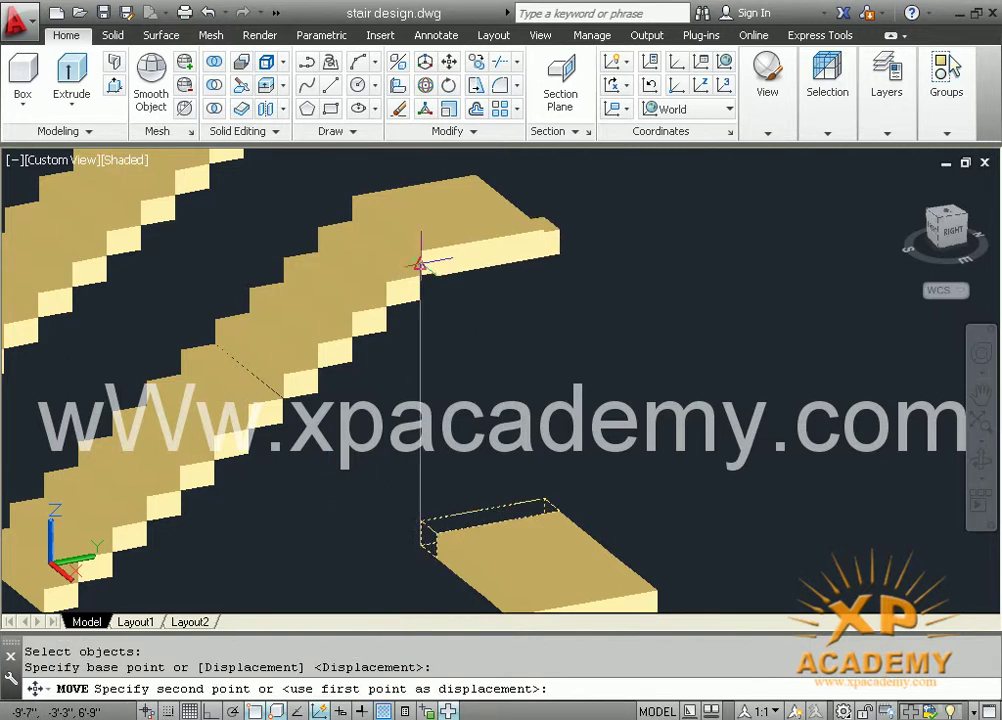
scroll(420, 262, "up", 3)
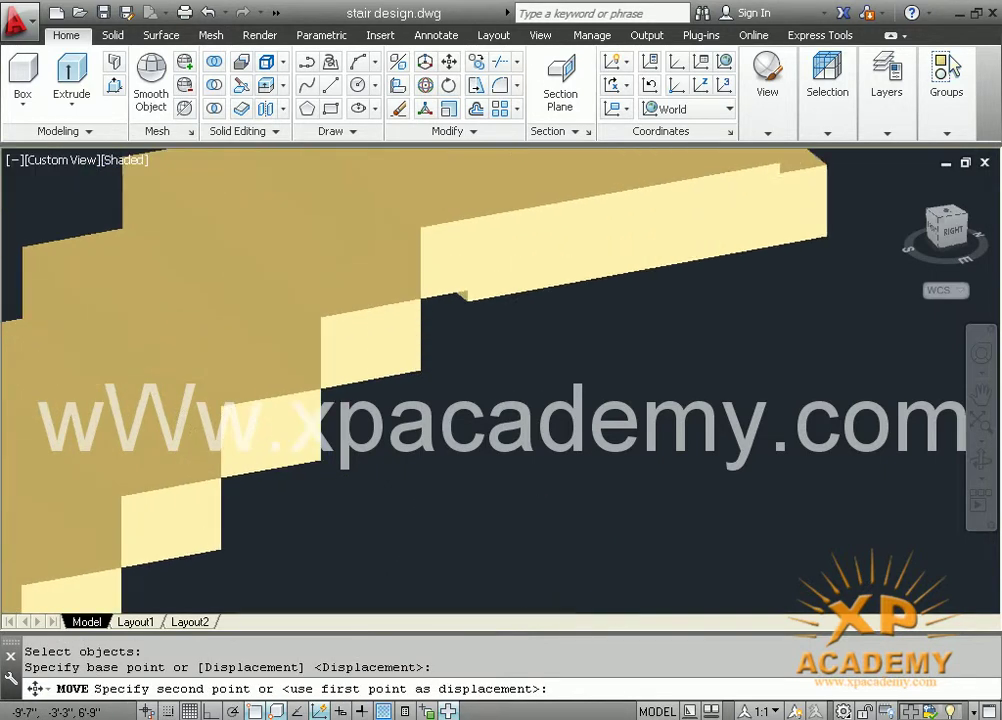
left_click(422, 224)
scroll(434, 280, "down", 4)
scroll(320, 197, "up", 2)
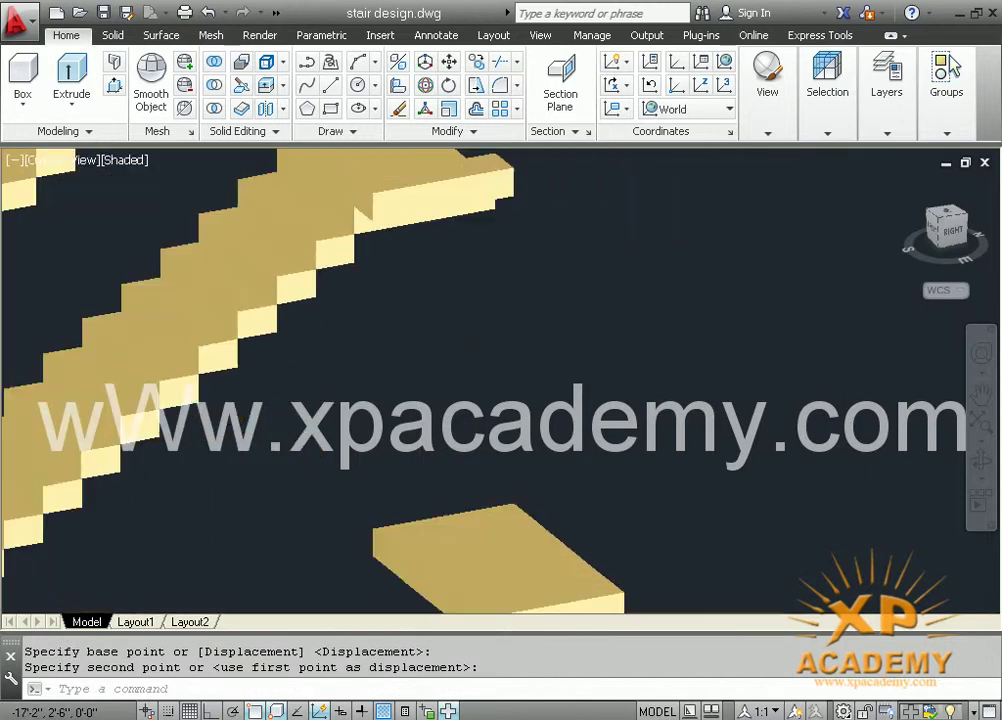
scroll(495, 493, "down", 2)
Carry the remaining floor slab by its corner toward the upper end of the second flight
key("Return")
left_click(490, 455)
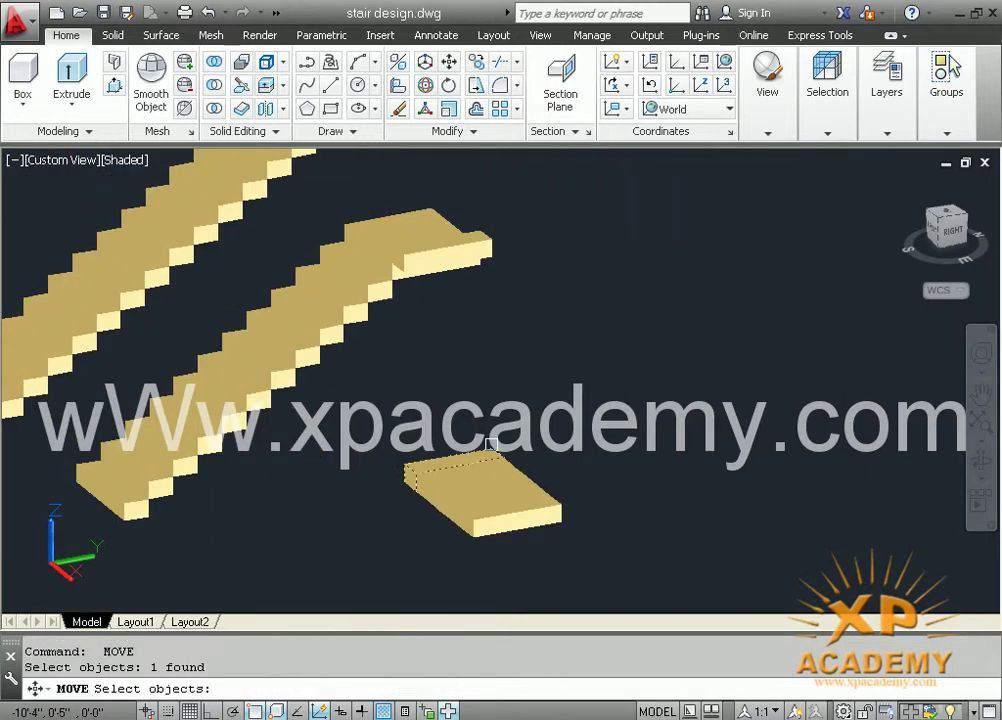
key("Return")
scroll(405, 462, "up", 3)
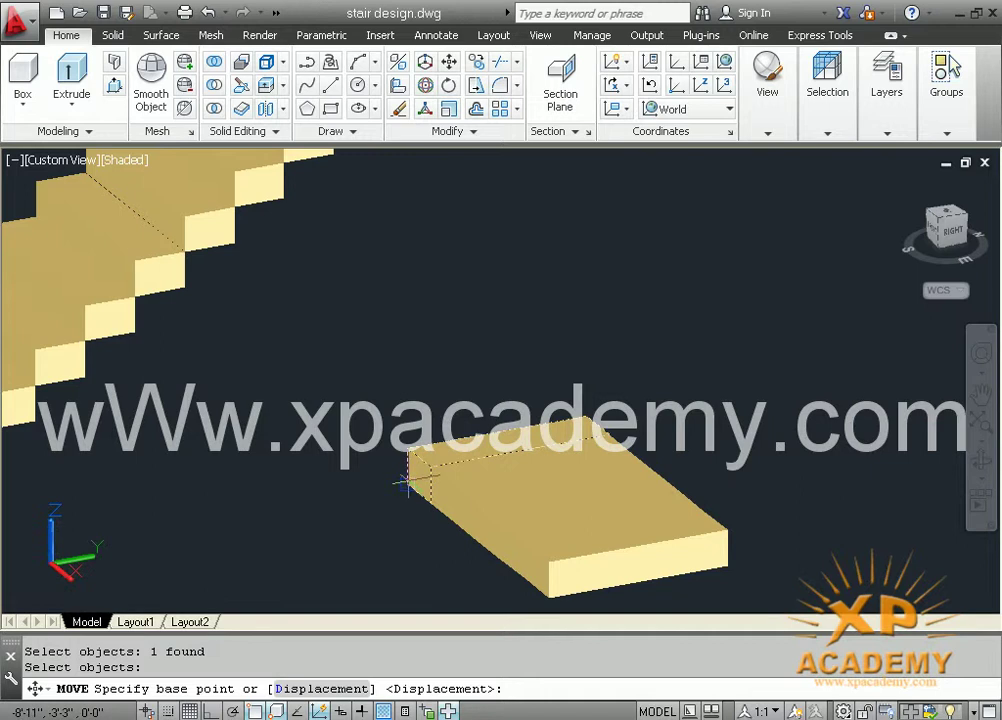
left_click(407, 483)
middle_click_drag(425, 447, 425, 539)
scroll(432, 460, "up", 2)
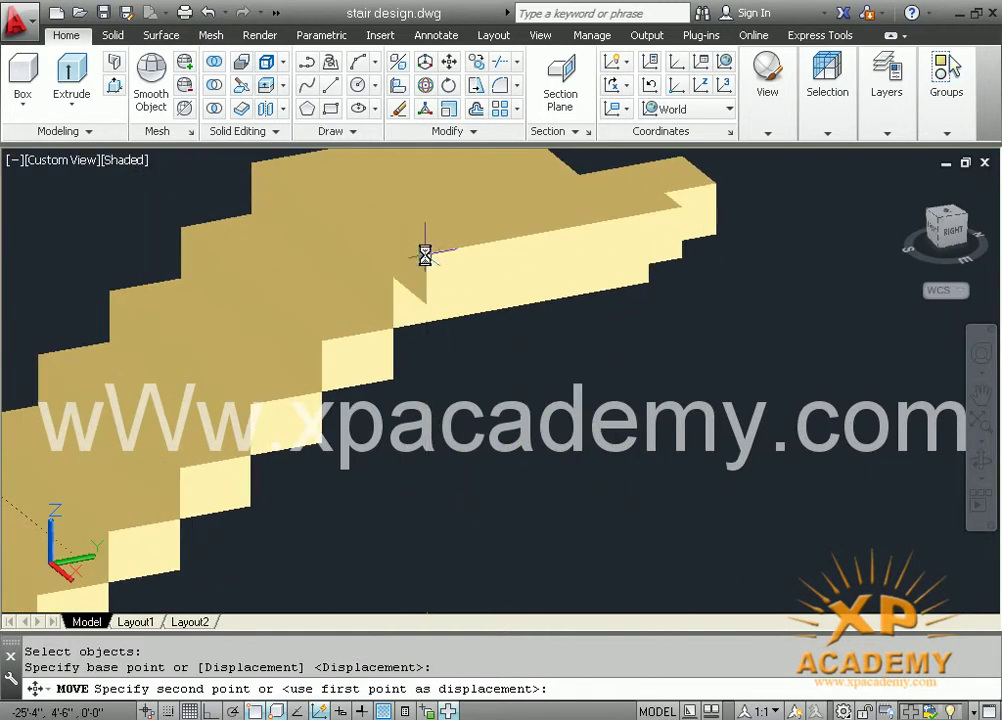
scroll(409, 396, "down", 2)
middle_click_drag(443, 414, 408, 366)
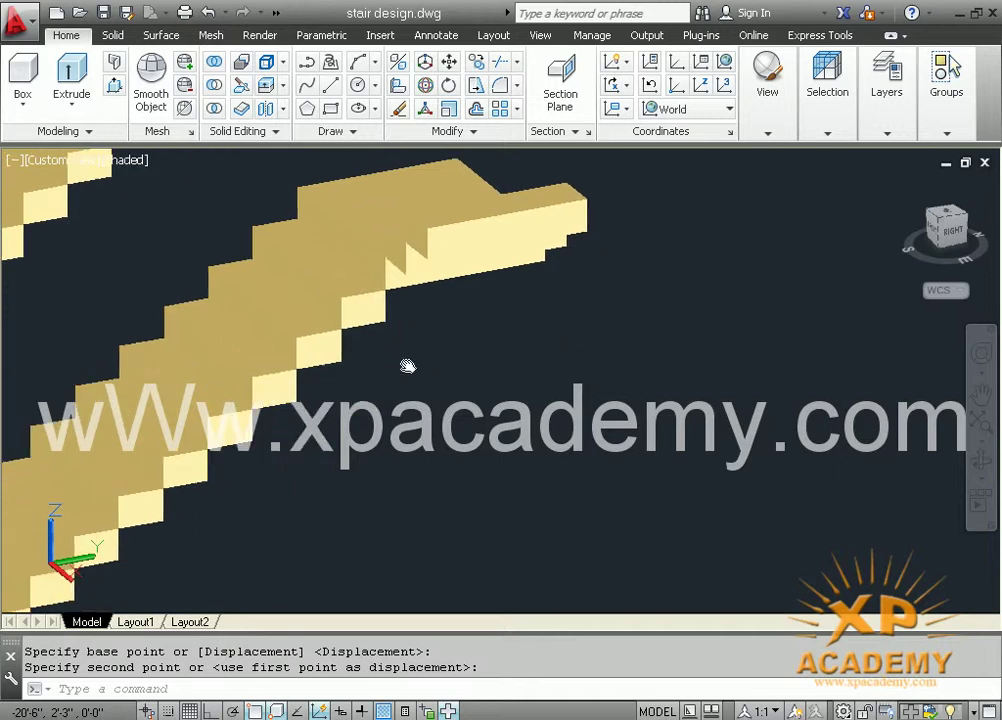
Move the first floor block by its corner onto the top of the step stack
left_click(114, 162)
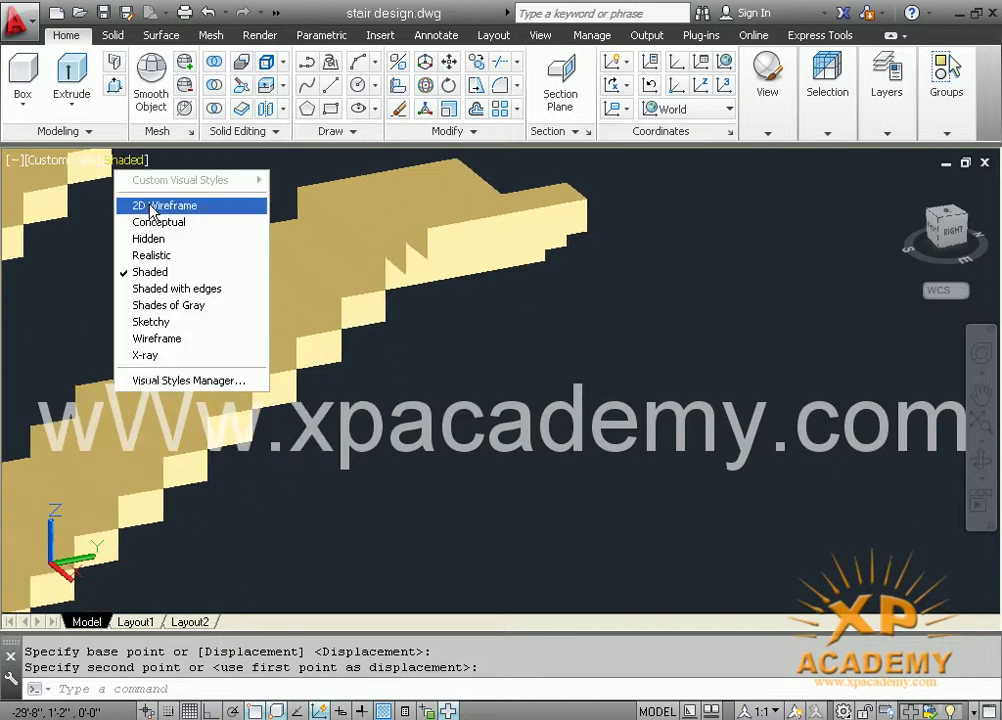
left_click(112, 192)
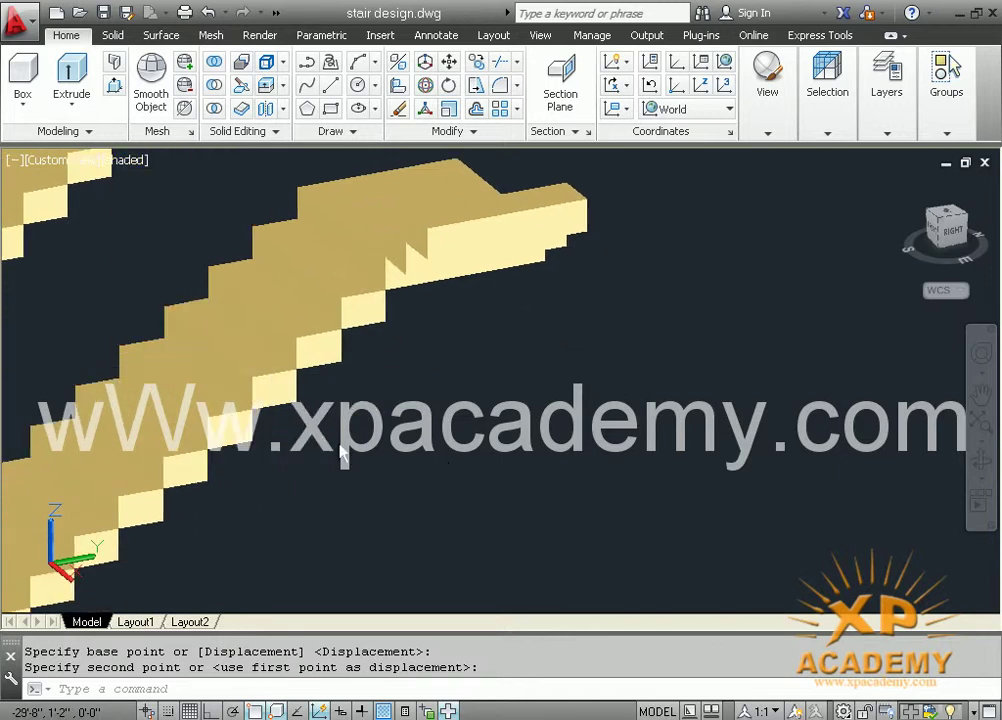
mouse_move(502, 481)
middle_mouse_down()
mouse_move(398, 347)
mouse_move(398, 293)
mouse_move(476, 380)
mouse_move(449, 534)
middle_mouse_up()
scroll(449, 534, "up", 3)
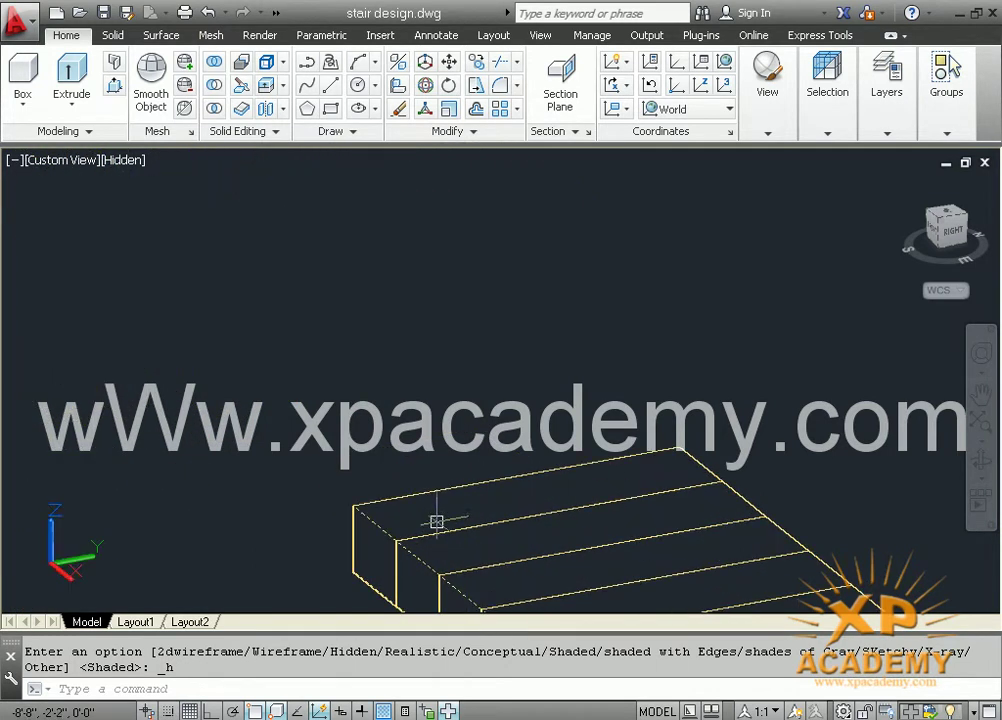
type("m")
key("Return")
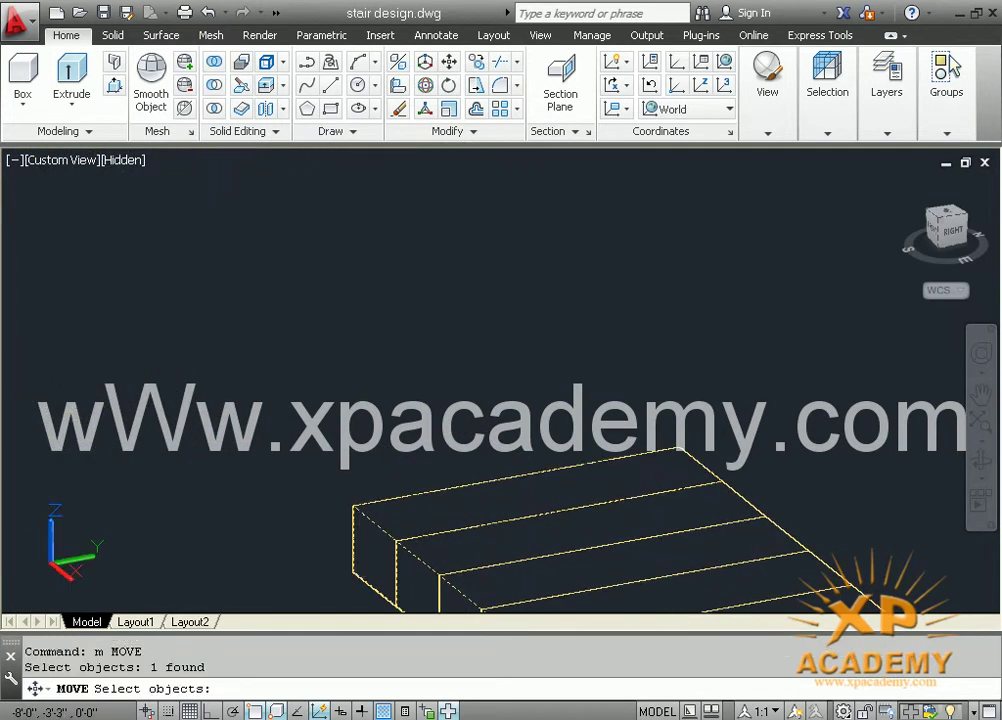
key("Return")
left_click(350, 573)
scroll(350, 500, "down", 2)
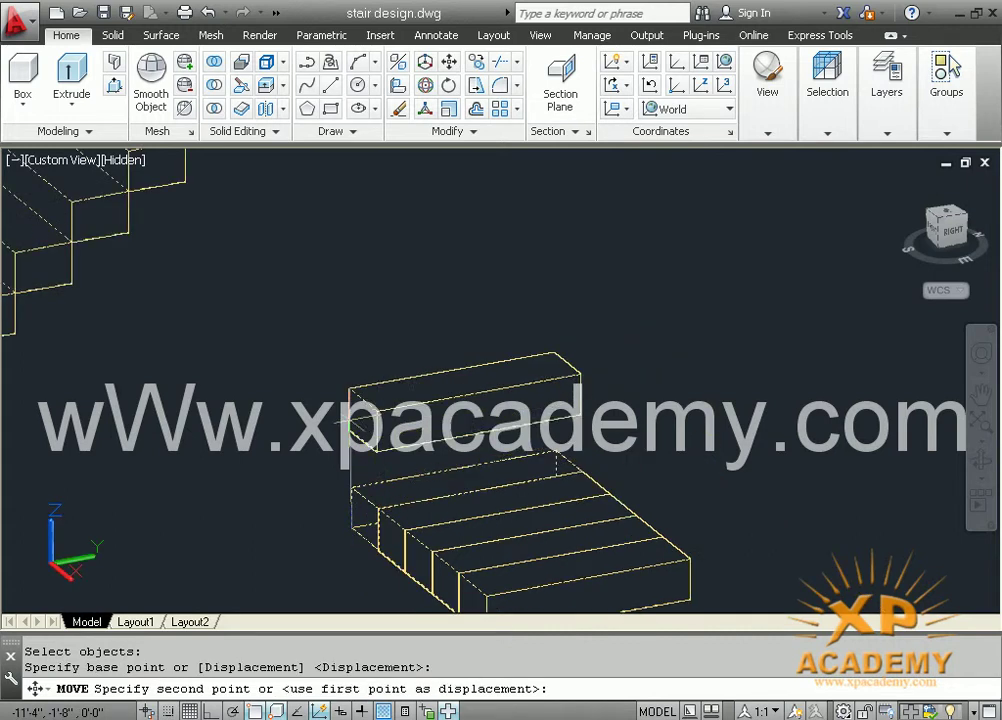
middle_click_drag(347, 509, 352, 604)
scroll(355, 290, "up", 2)
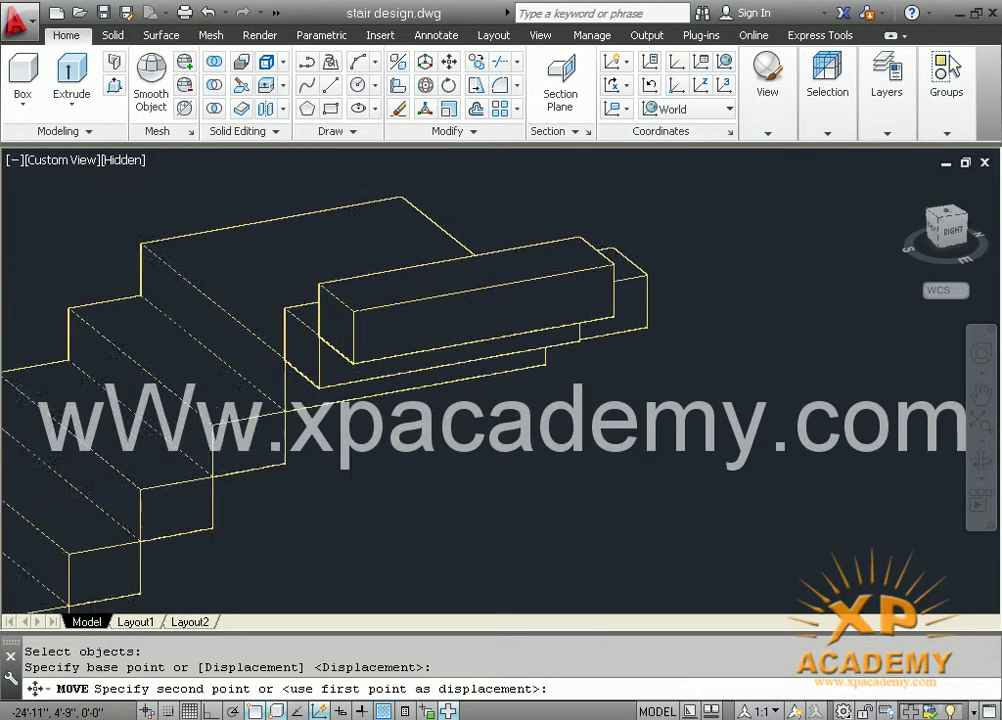
scroll(355, 295, "up", 2)
scroll(352, 308, "up", 1)
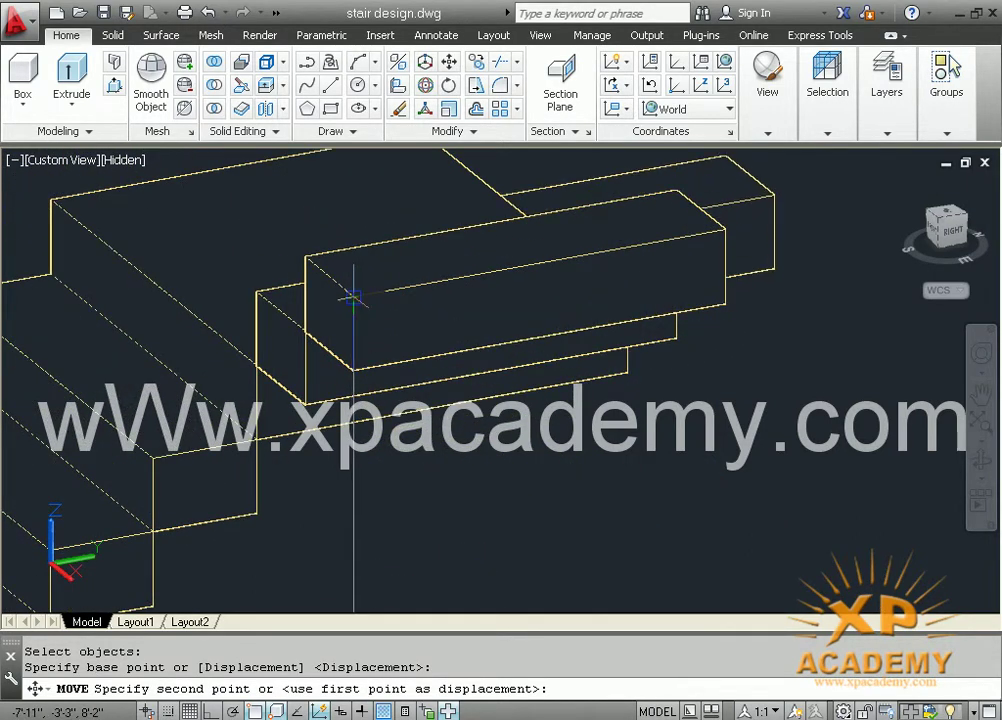
left_click(349, 293)
Move the next floor block up to become the new top step
scroll(329, 206, "down", 2)
scroll(387, 342, "up", 1)
scroll(387, 342, "down", 1)
middle_click_drag(387, 449, 381, 308)
key("Return")
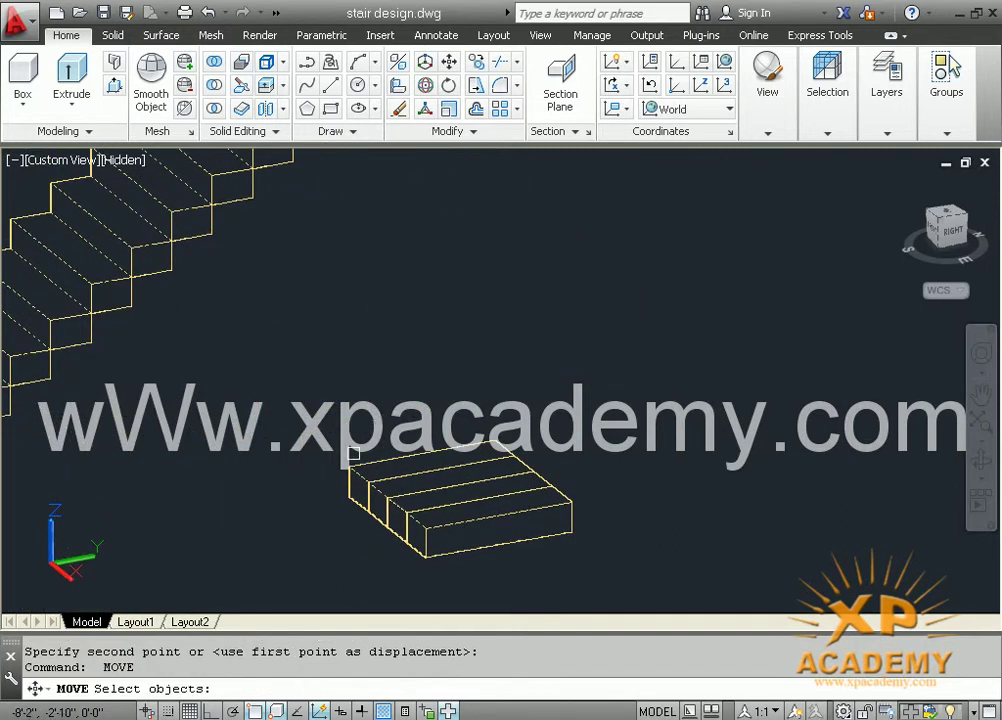
left_click(349, 468)
key("Return")
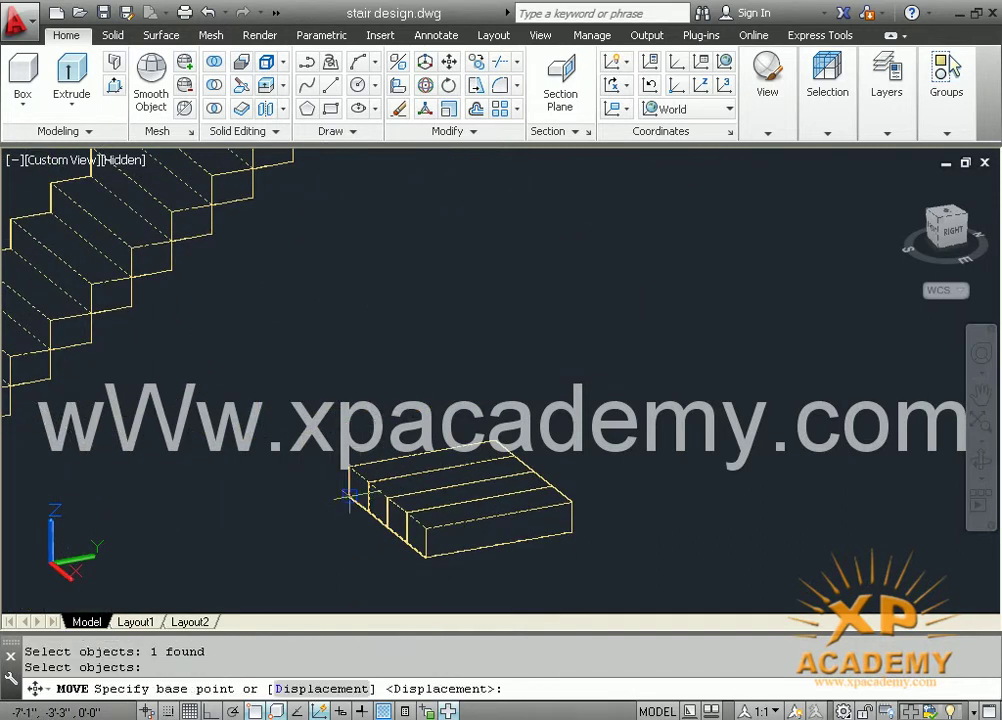
left_click(347, 479)
middle_click_drag(403, 387, 405, 574)
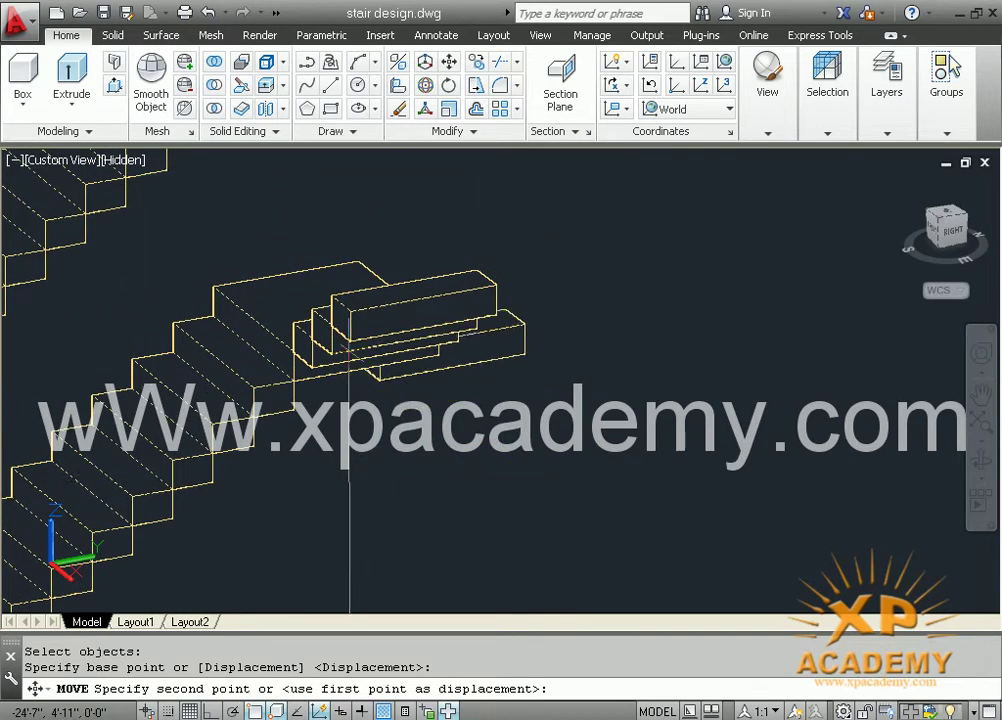
scroll(353, 348, "up", 3)
left_click(391, 242)
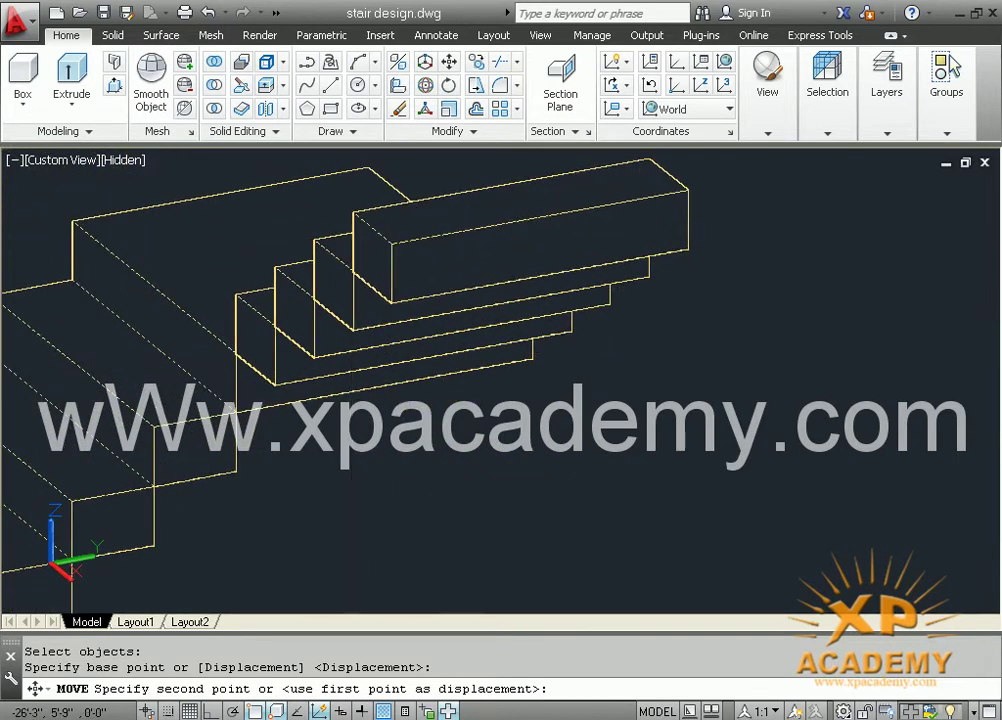
Raise the three-bar floor block onto the stair at its new height
scroll(352, 271, "down", 2)
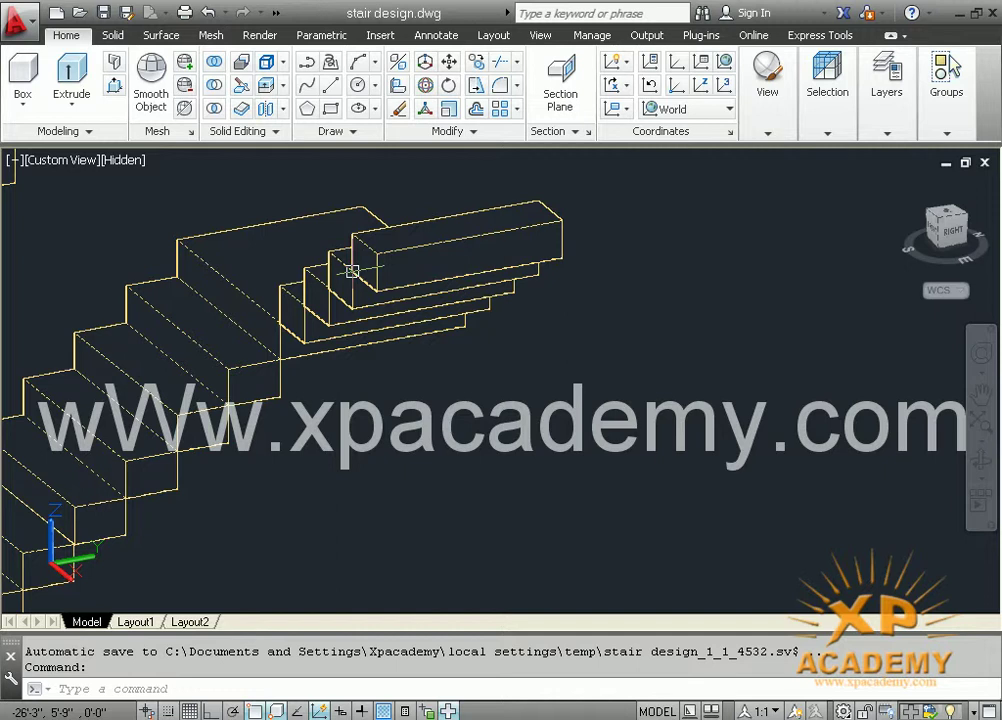
middle_click_drag(477, 524, 387, 253)
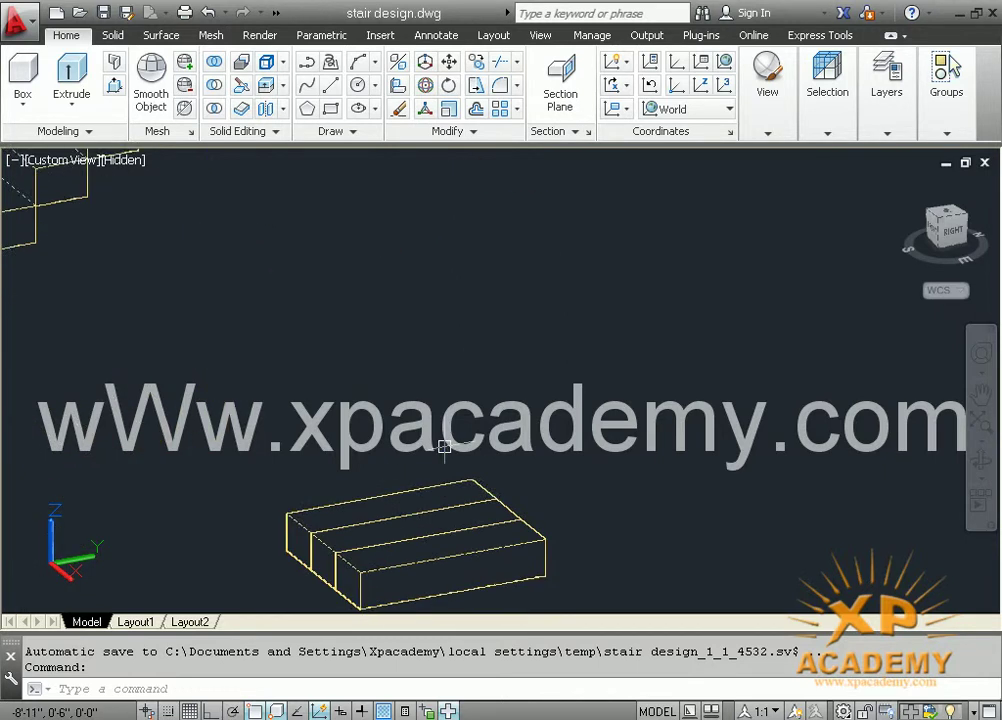
key("Return")
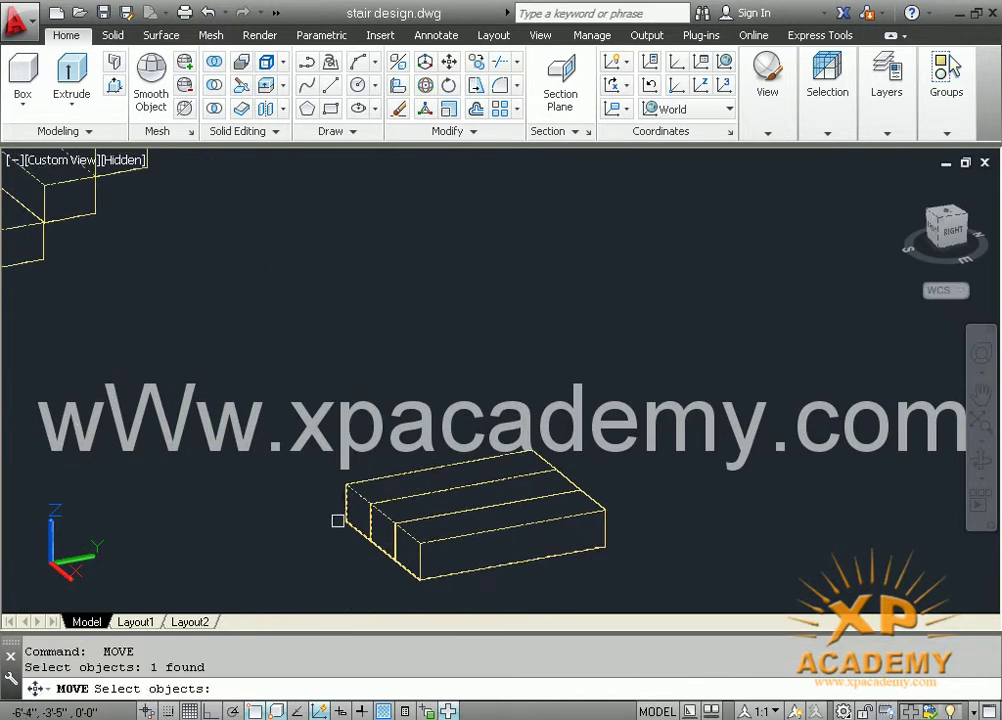
key("Return")
left_click(346, 521)
middle_click_drag(380, 400, 391, 568)
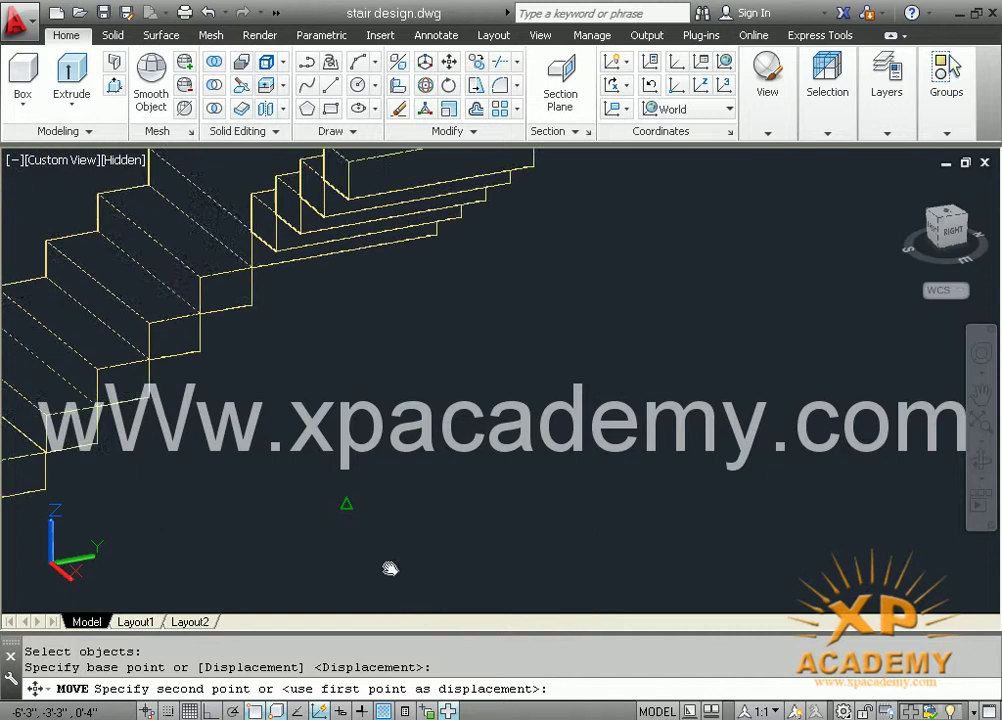
scroll(347, 300, "up", 3)
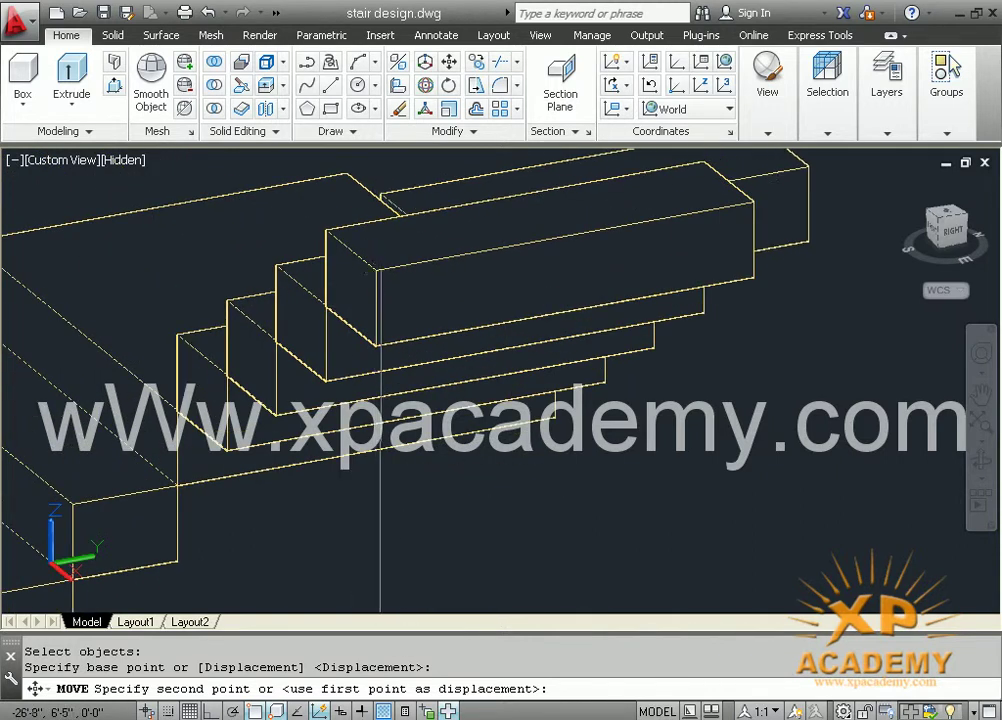
left_click(379, 272)
Move the small box by its corner onto the upper steps
scroll(379, 272, "down", 2)
middle_click_drag(385, 260, 385, 219)
scroll(335, 560, "up", 3)
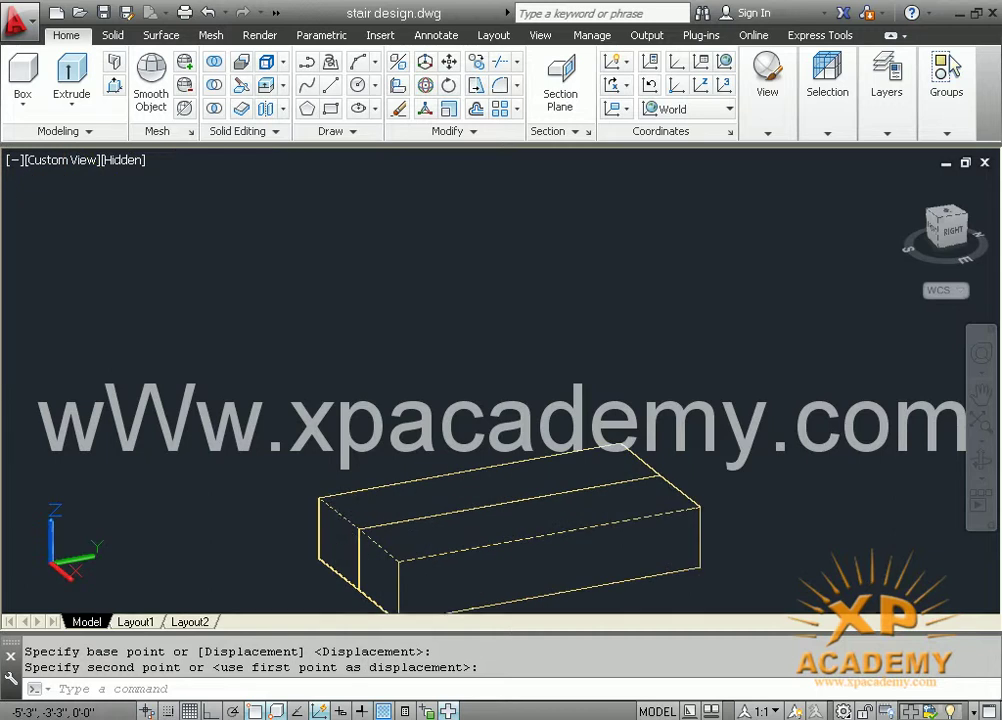
key("Return")
left_click(340, 519)
key("Return")
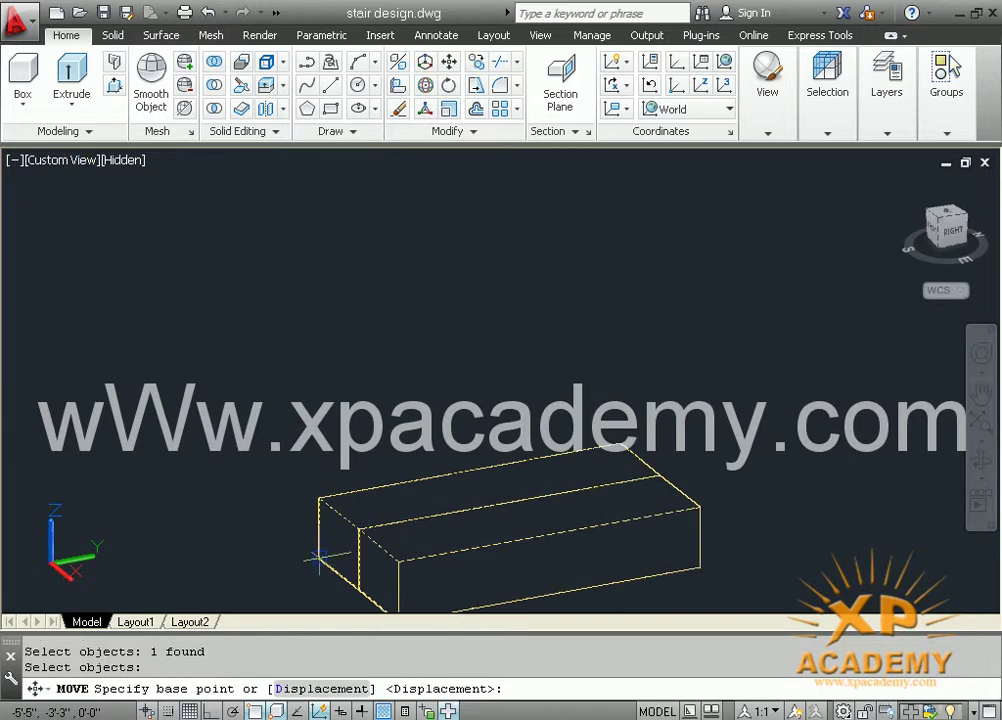
left_click(416, 546)
scroll(441, 248, "down", 2)
middle_click_drag(441, 248, 450, 470)
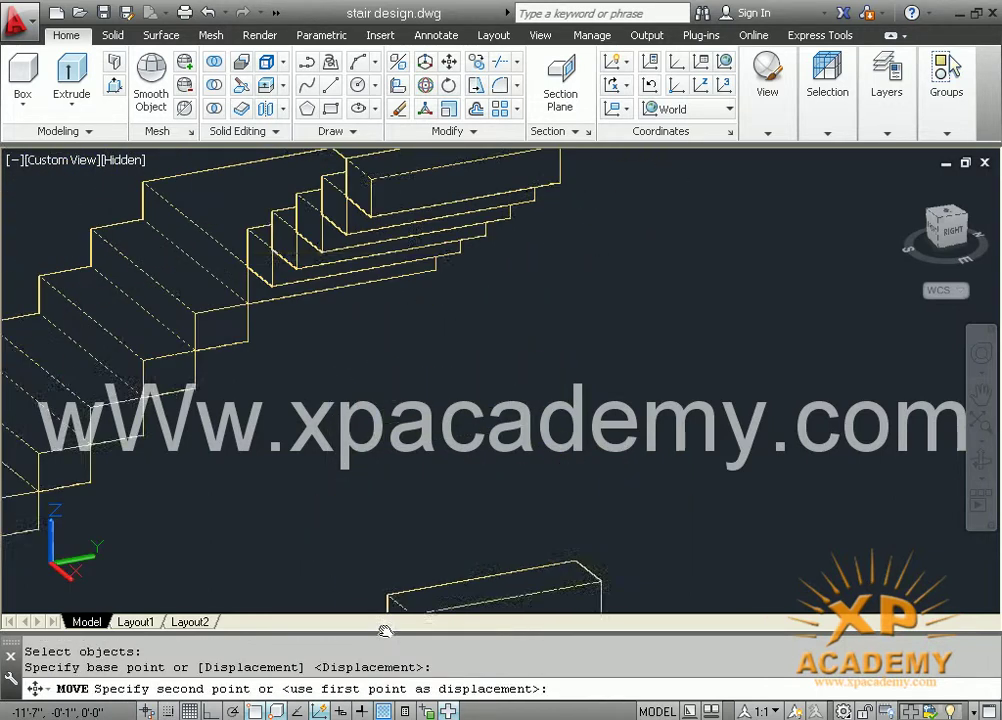
scroll(370, 170, "up", 1)
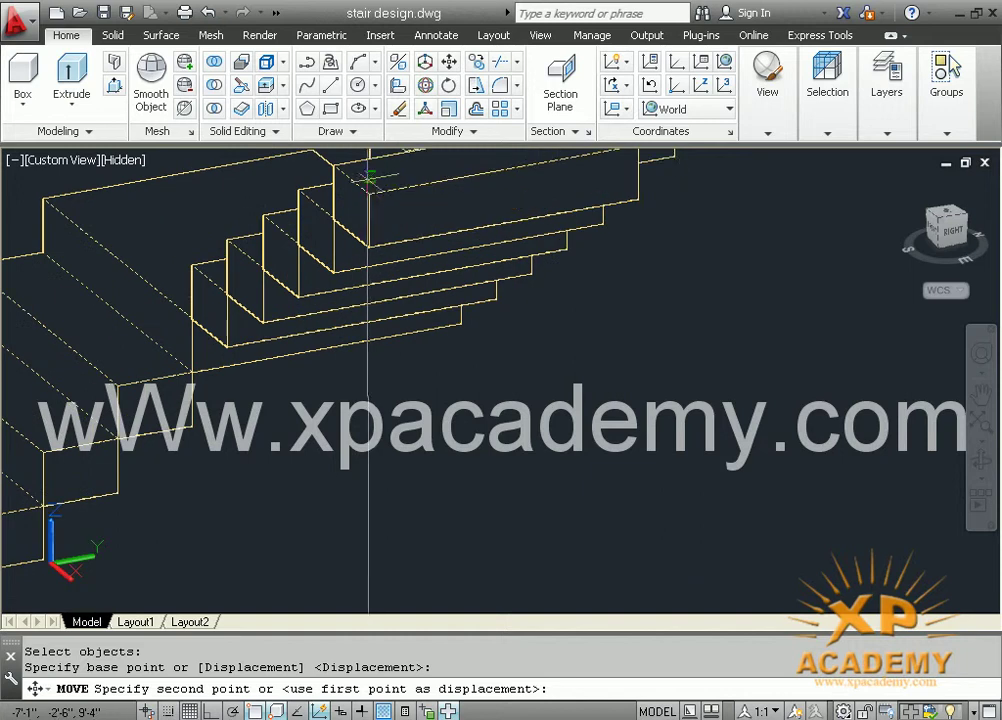
left_click(370, 195)
Place the last remaining box on the top stair step, then cancel the command
scroll(370, 200, "down", 1)
scroll(370, 200, "down", 1)
middle_click_drag(370, 200, 340, 90)
scroll(334, 418, "up", 2)
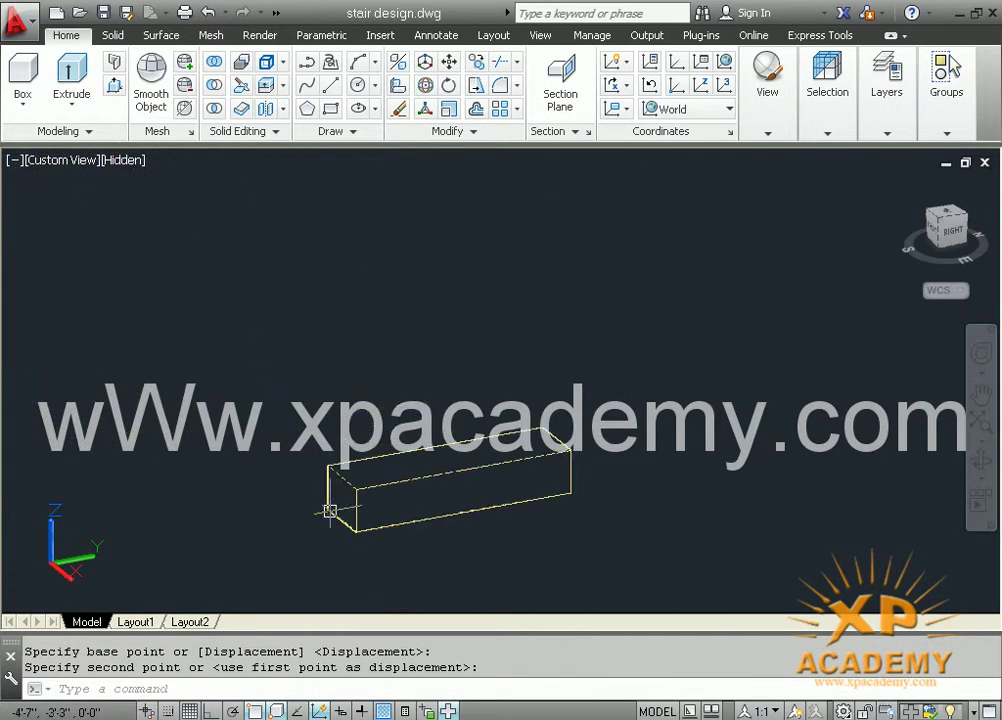
key("Return")
left_click(345, 474)
key("Return")
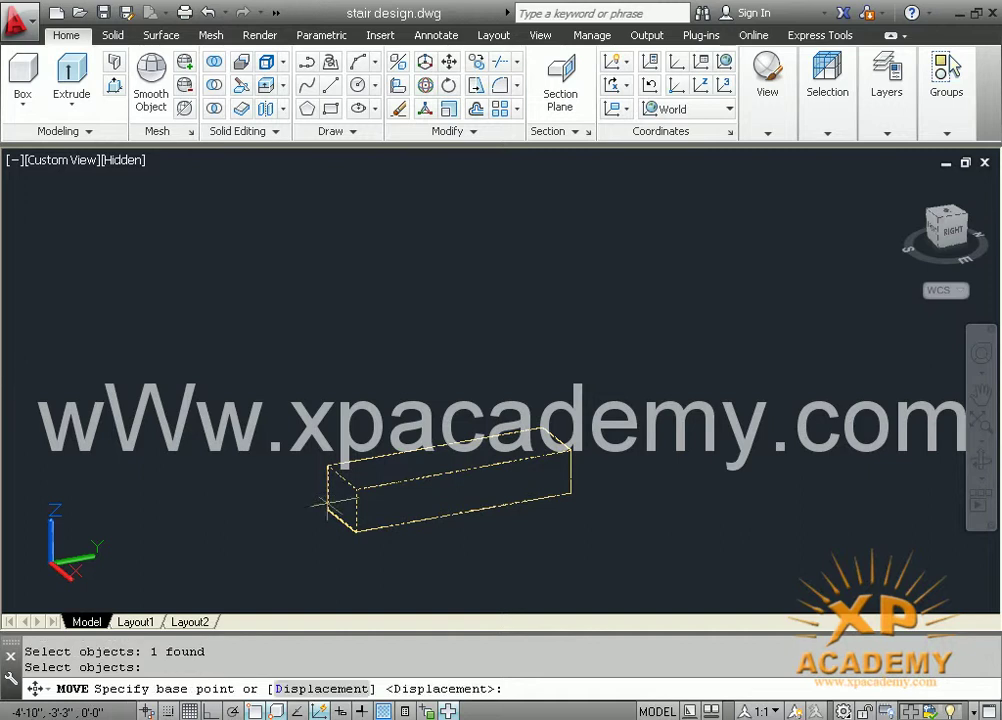
left_click(326, 509)
scroll(320, 420, "down", 1)
scroll(320, 400, "down", 2)
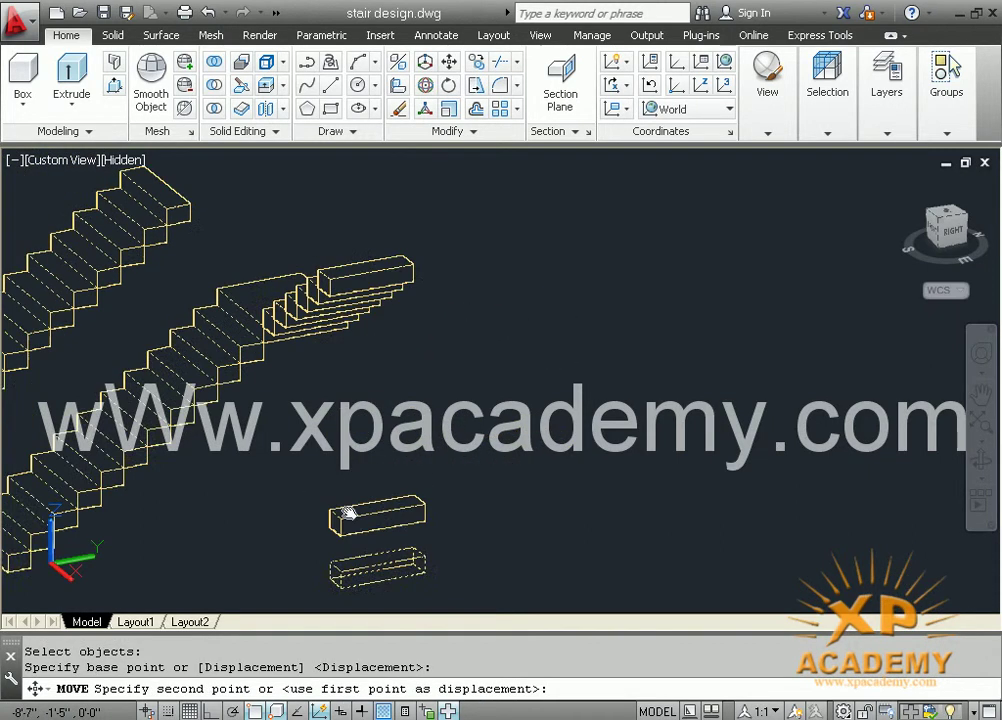
scroll(335, 382, "up", 3)
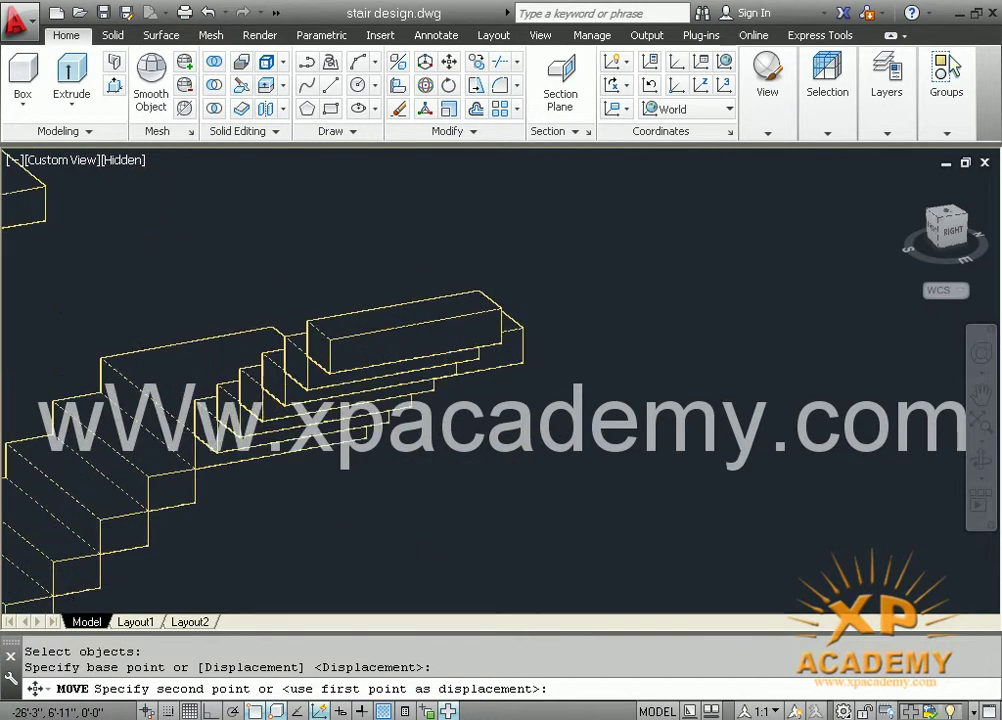
left_click(358, 350)
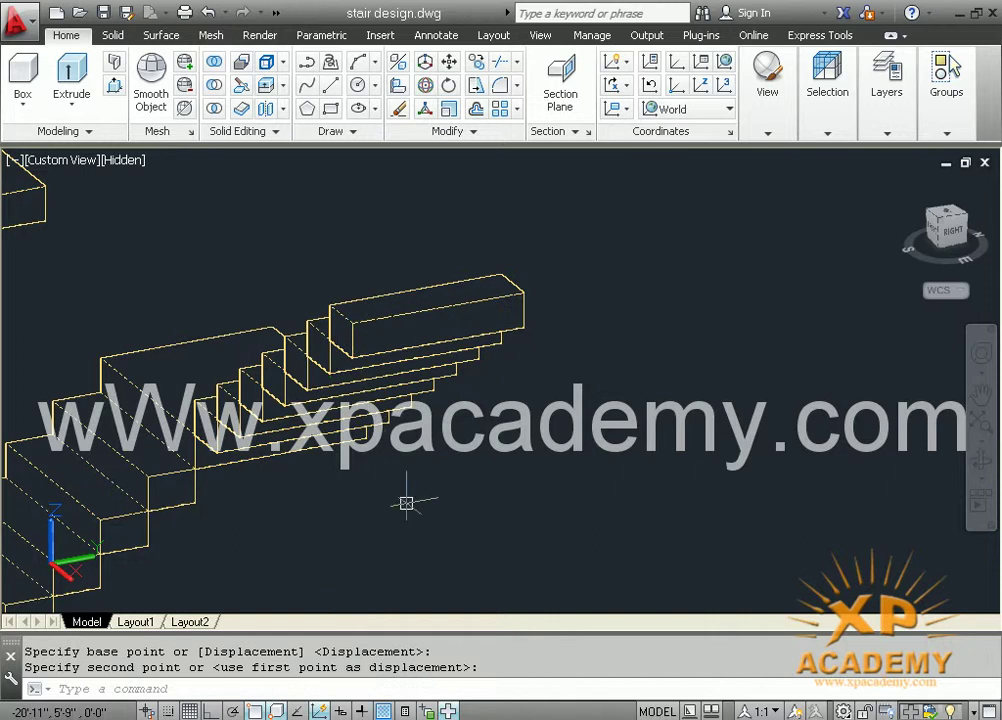
key("Escape")
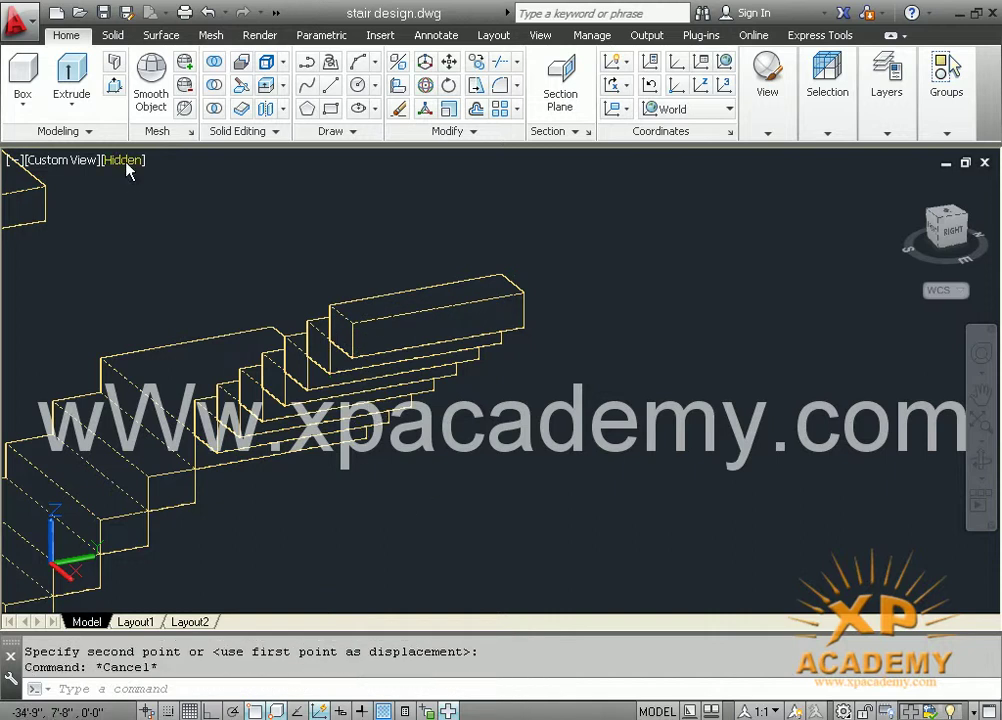
Switch the viewport to the Shaded visual style and orbit around the stairs
left_click(127, 163)
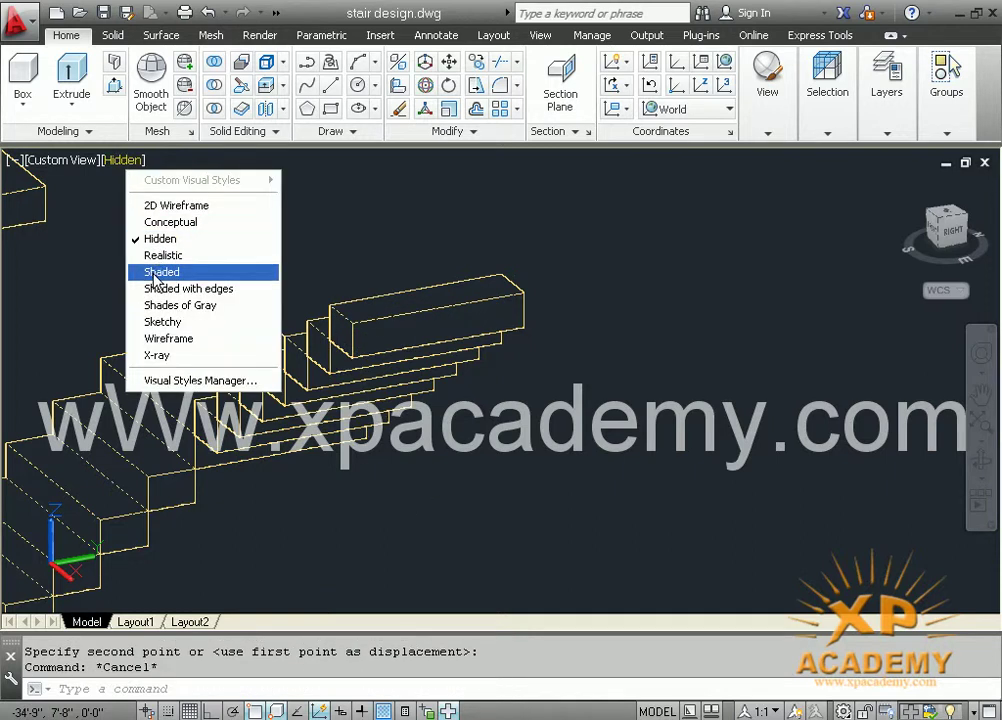
left_click(155, 275)
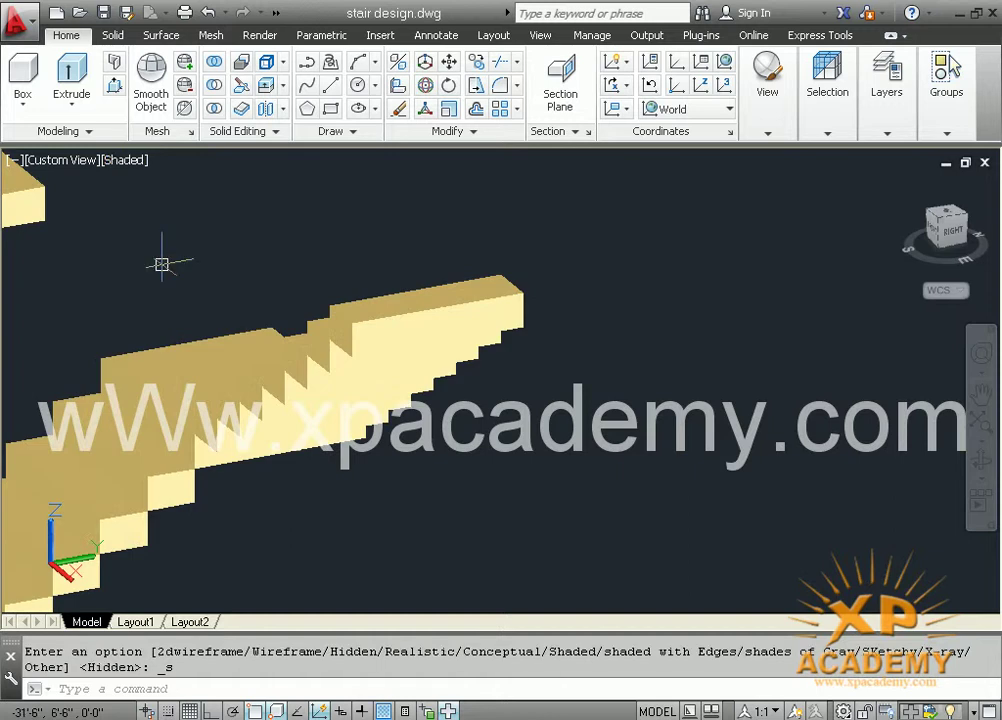
mouse_move(251, 511)
middle_mouse_down("shift")
mouse_move(423, 516)
mouse_move(544, 503)
mouse_move(460, 495)
middle_mouse_up("shift")
middle_click_drag(524, 412, 420, 349)
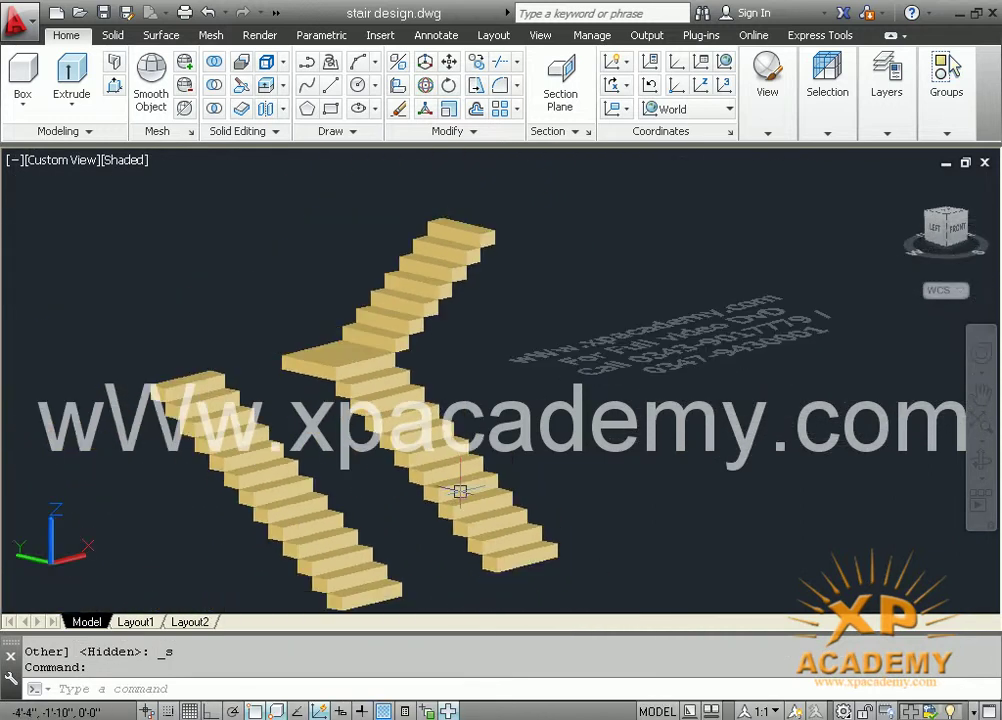
mouse_move(443, 492)
middle_mouse_down("shift")
mouse_move(212, 481)
mouse_move(579, 488)
mouse_move(391, 483)
mouse_move(197, 447)
mouse_move(459, 470)
mouse_move(398, 465)
mouse_move(387, 511)
mouse_move(271, 501)
mouse_move(349, 514)
mouse_move(309, 505)
middle_mouse_up("shift")
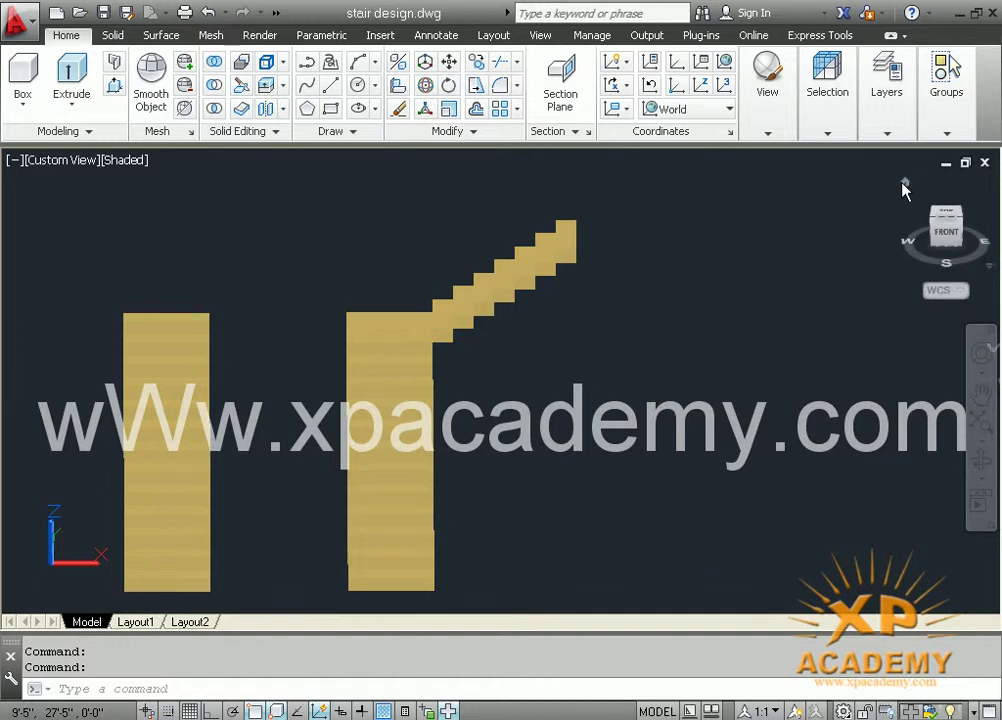
Return to the home isometric view and orbit the shaded stairs to a new angle
left_click(903, 186)
scroll(419, 485, "up", 1)
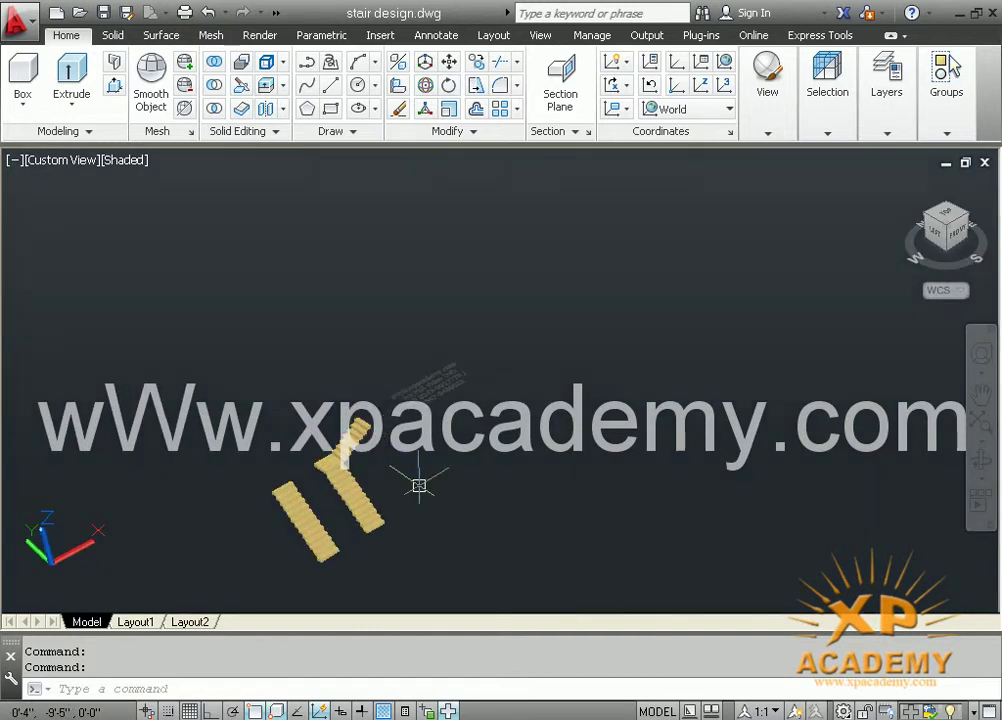
middle_click_drag(419, 485, 416, 405, "shift")
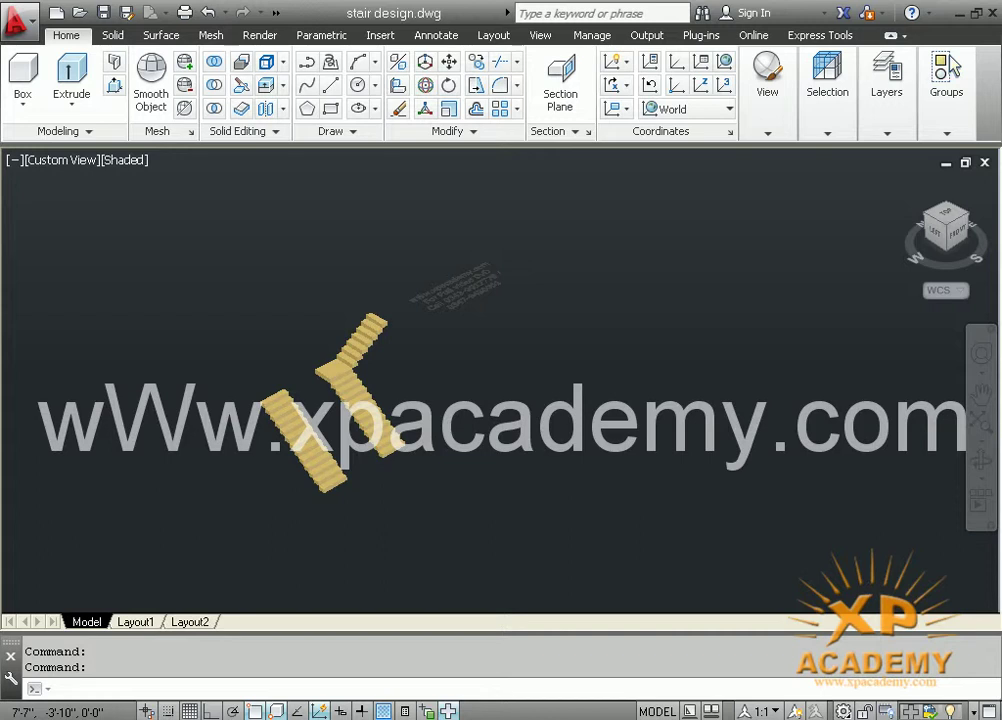
scroll(418, 360, "up", 3)
middle_click_drag(418, 358, 420, 380)
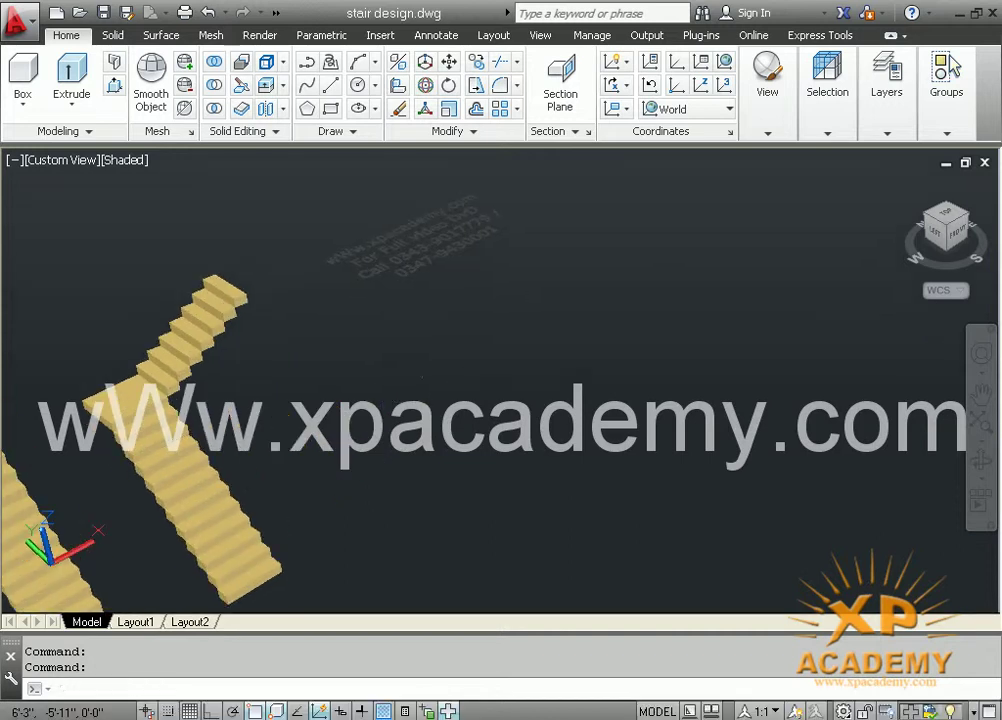
type("1")
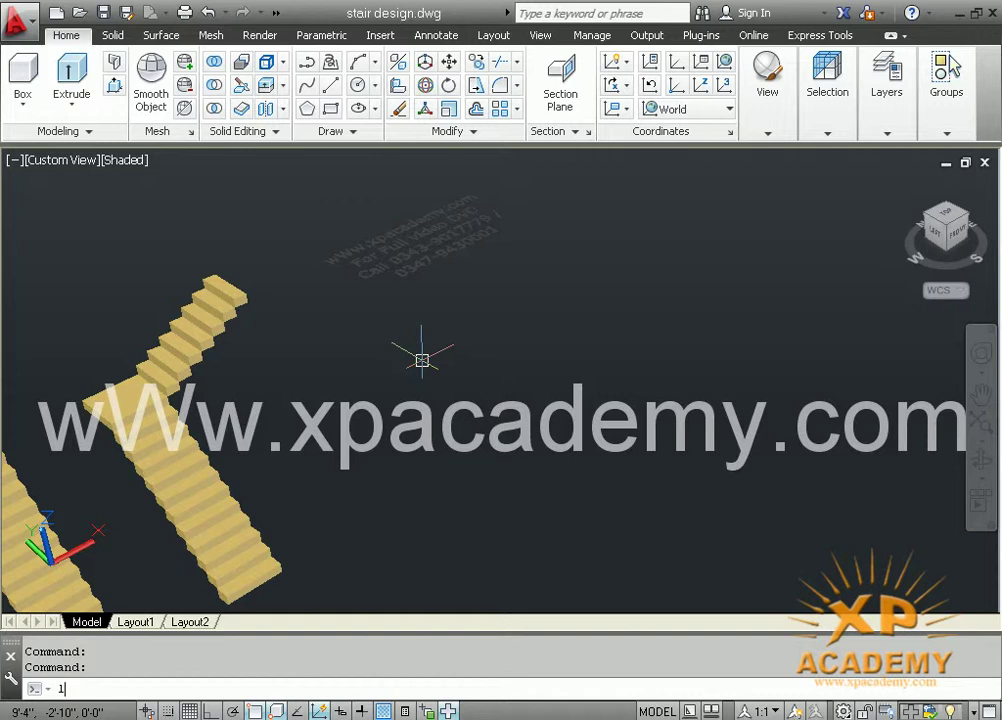
type("LA")
Turn layer 0 on in the Layer Properties Manager and orbit to show the plan lines
key("Return")
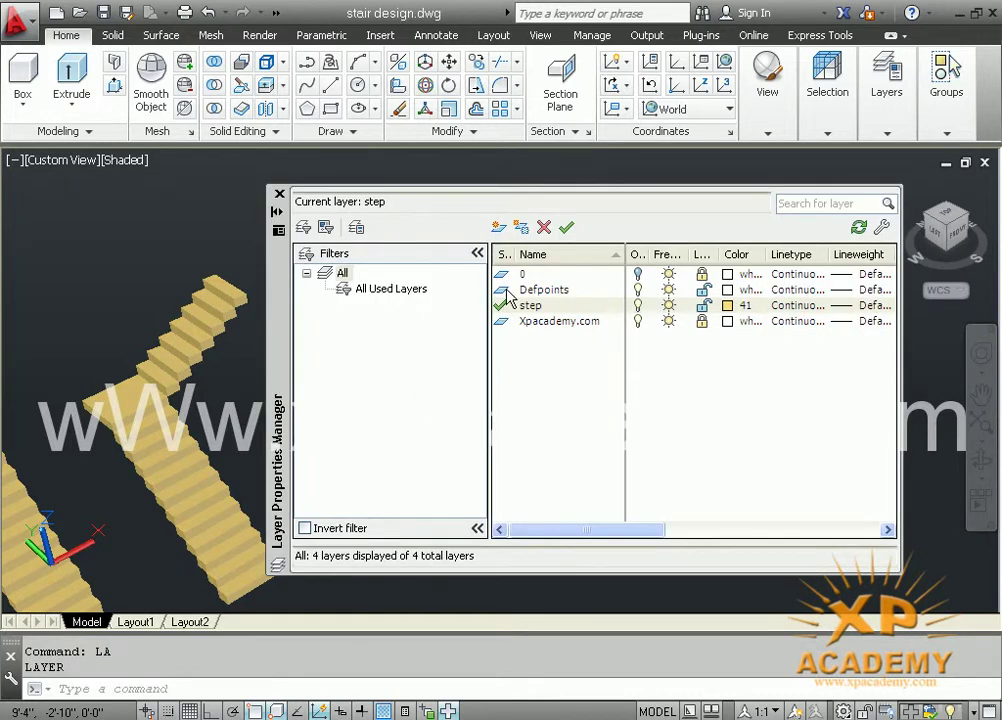
left_click(636, 277)
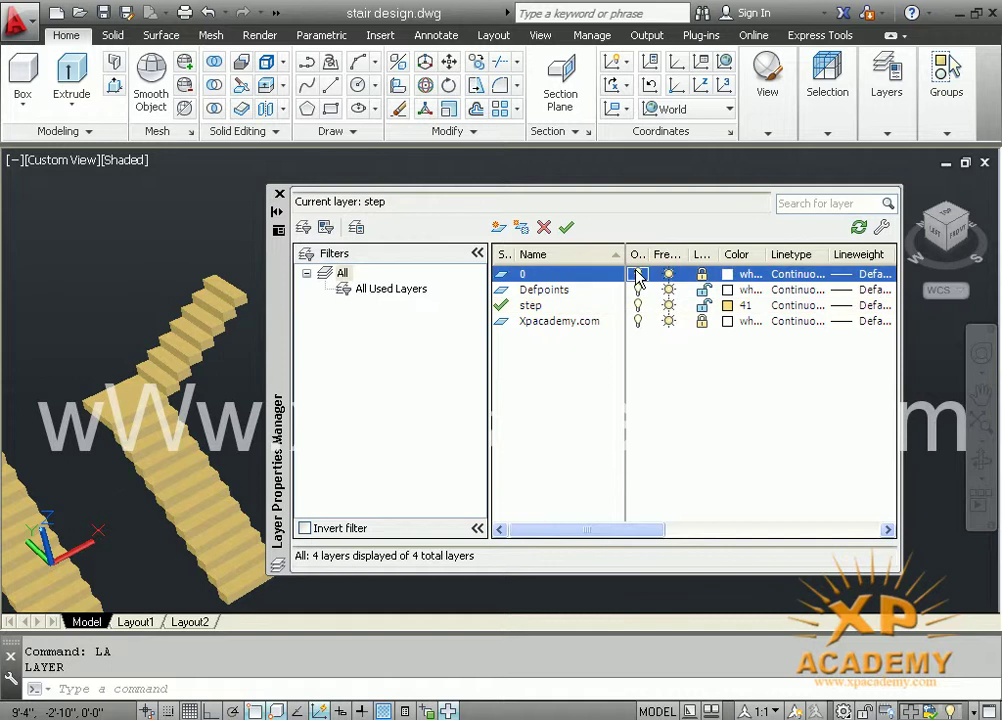
left_click(571, 586)
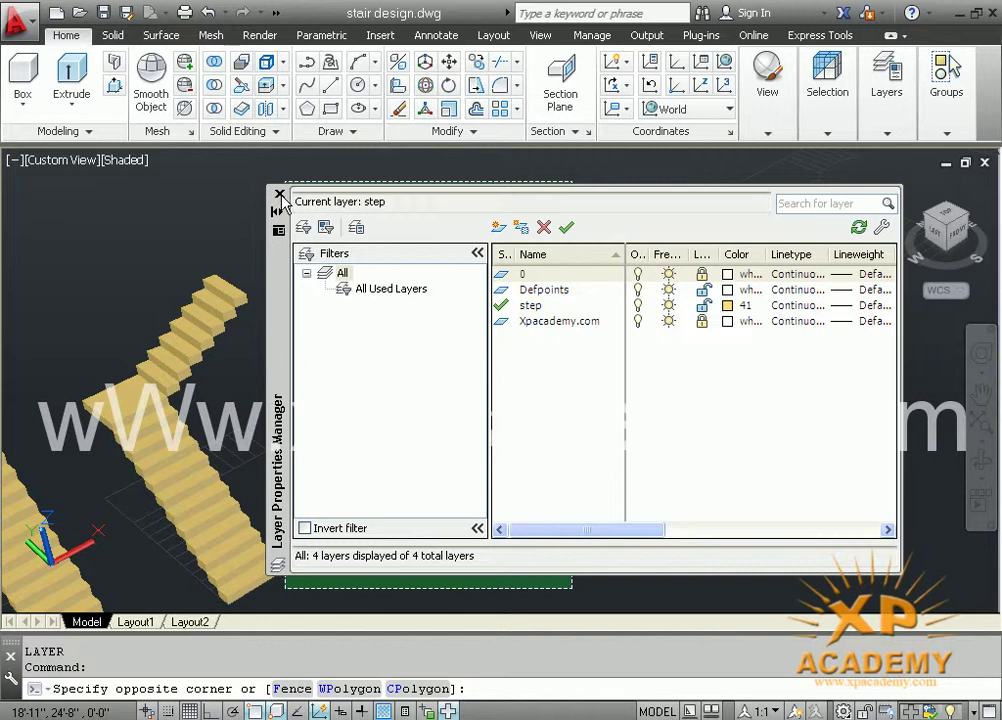
left_click(280, 195)
left_click(641, 457)
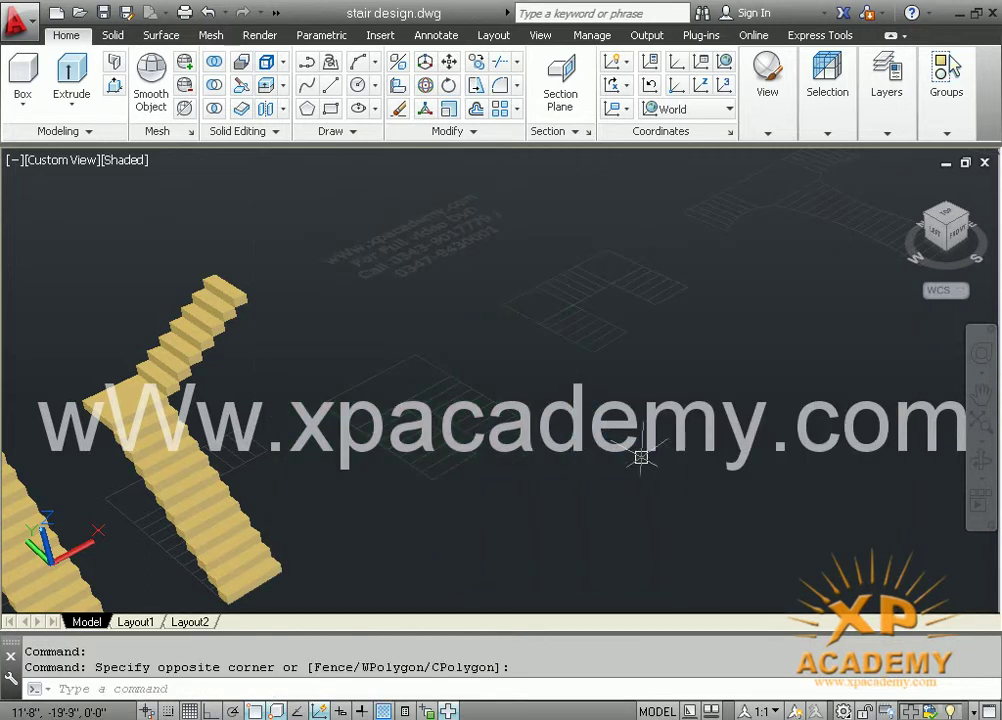
middle_click_drag(641, 457, 442, 490, "shift")
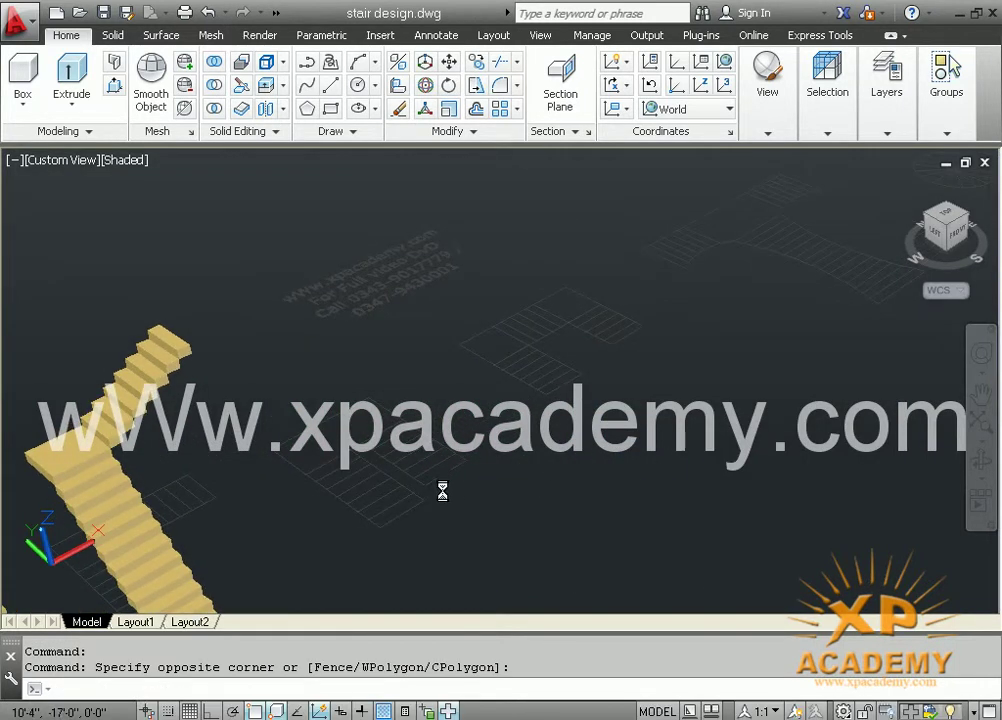
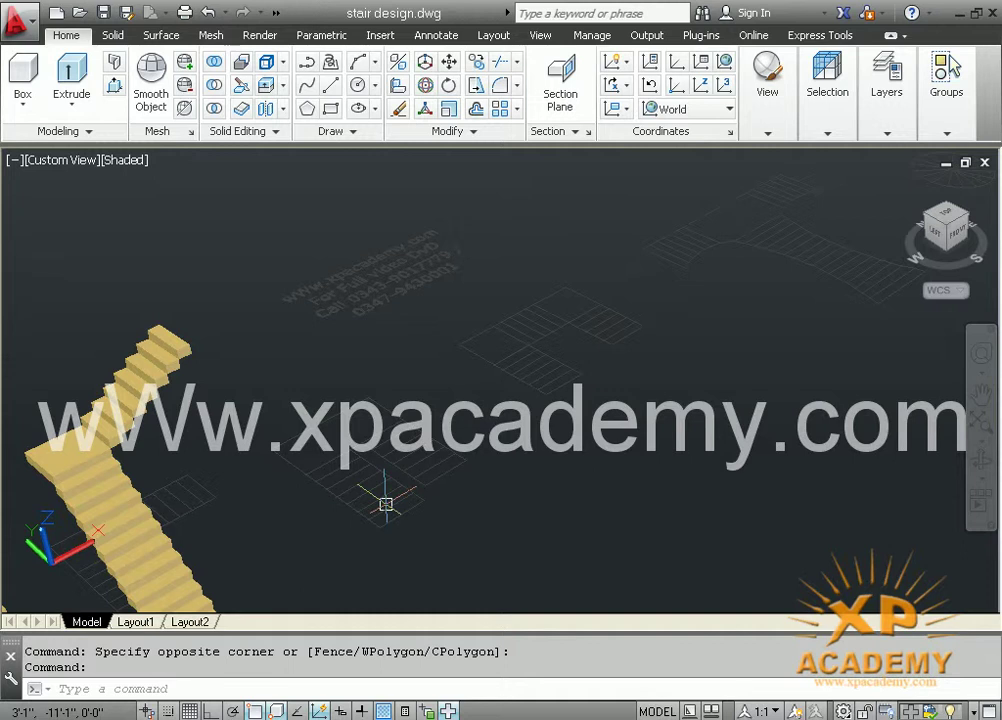
Unlock the Xpacademy.com layer in the LA layer manager, keeping layer 0 locked
type("la")
key("Return")
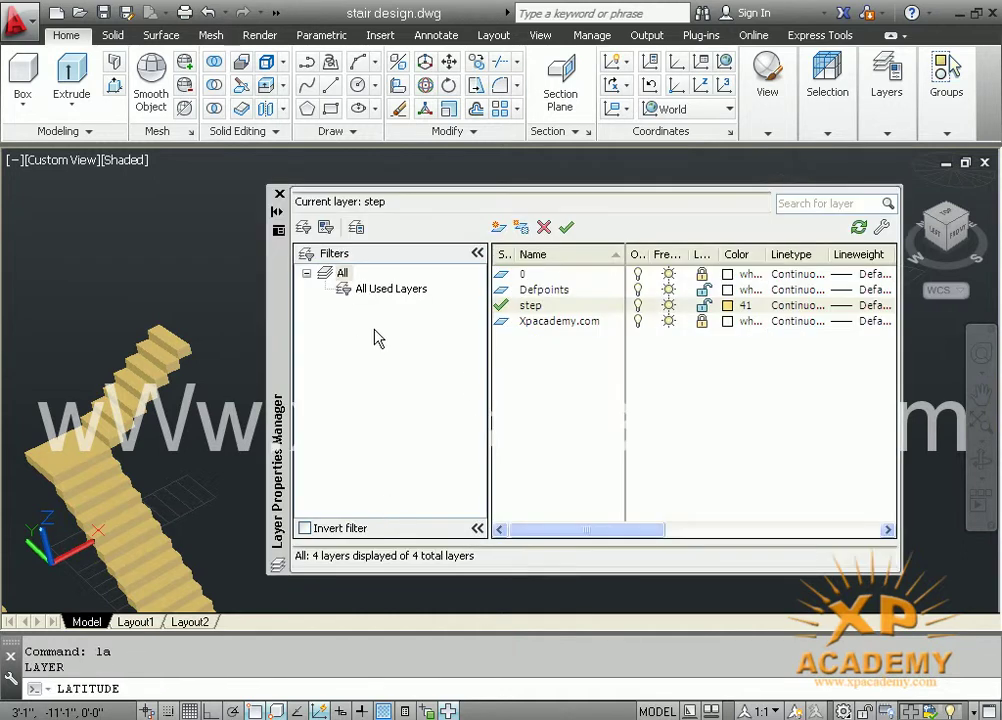
left_click(702, 274)
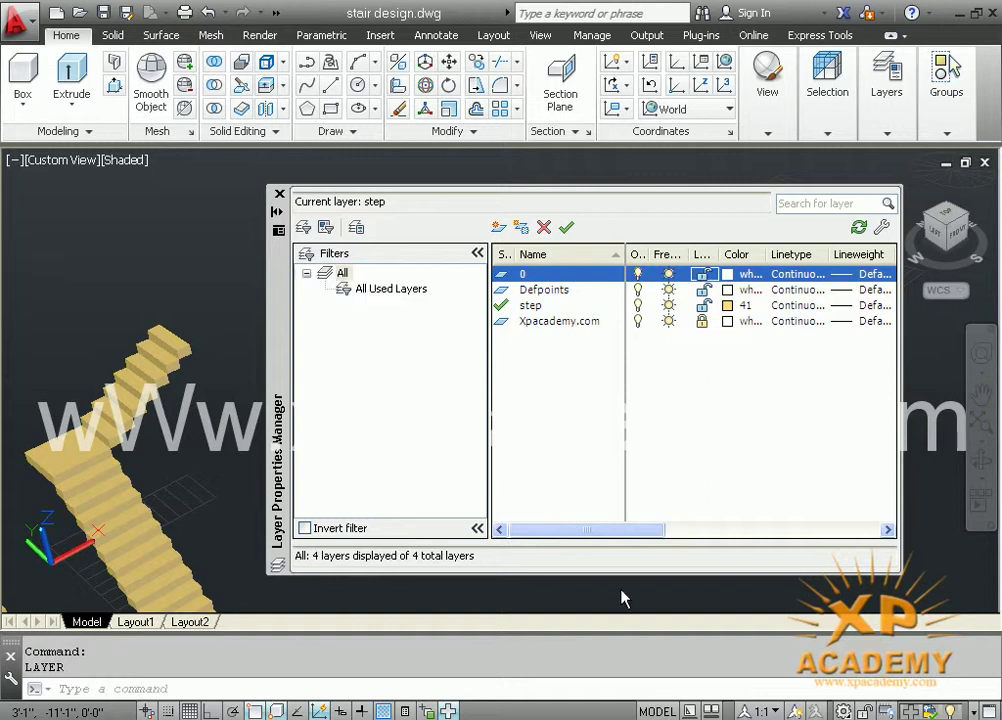
left_click(540, 379)
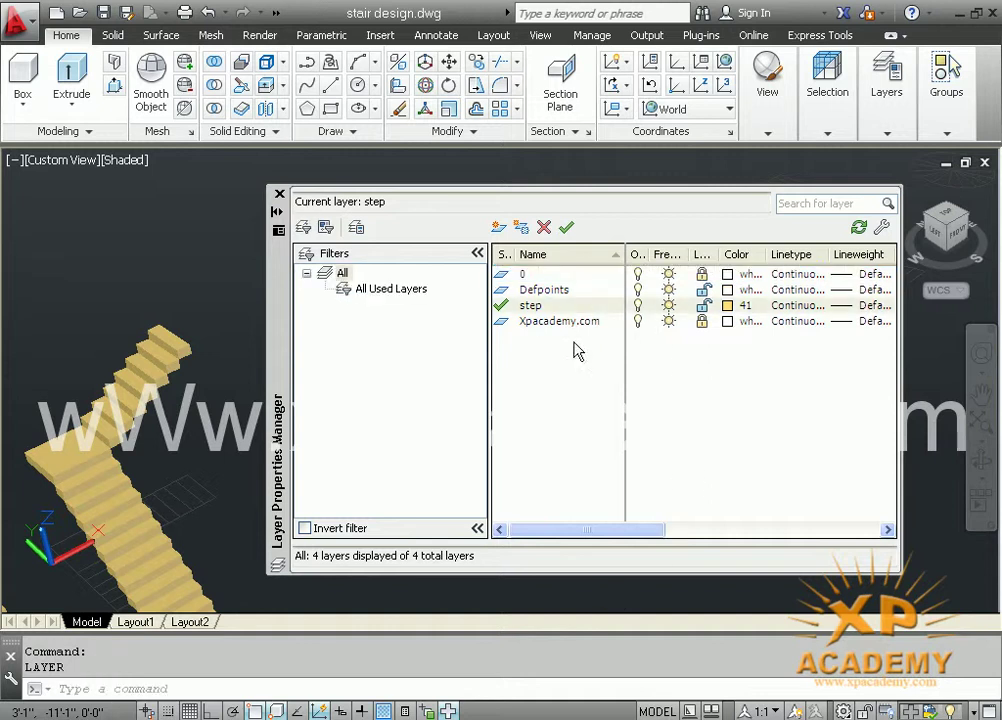
left_click(701, 322)
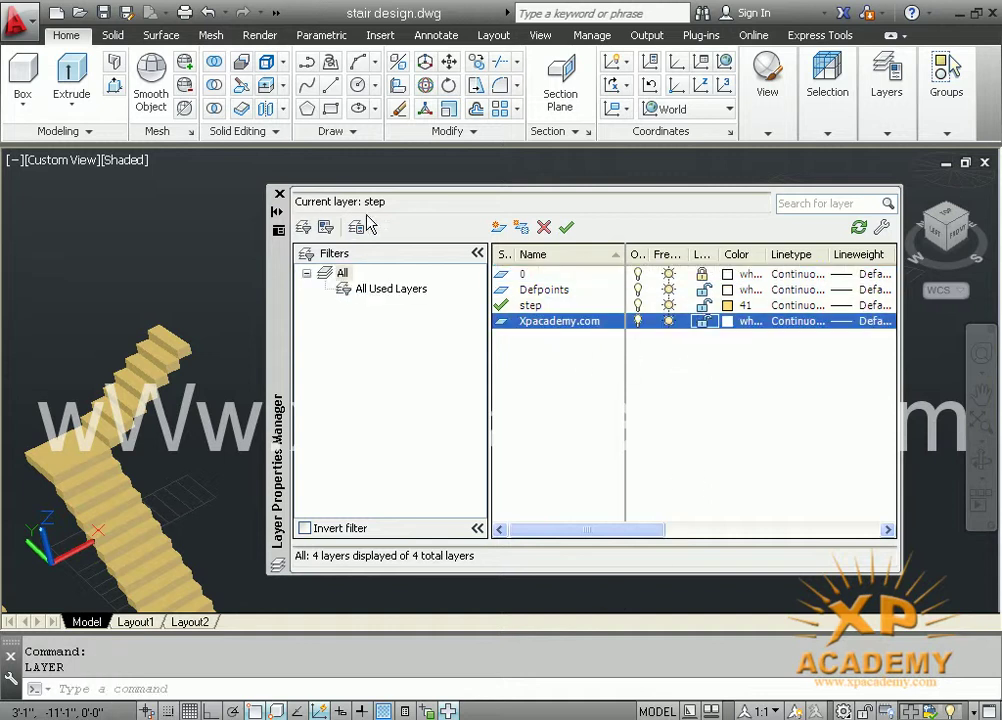
left_click(279, 196)
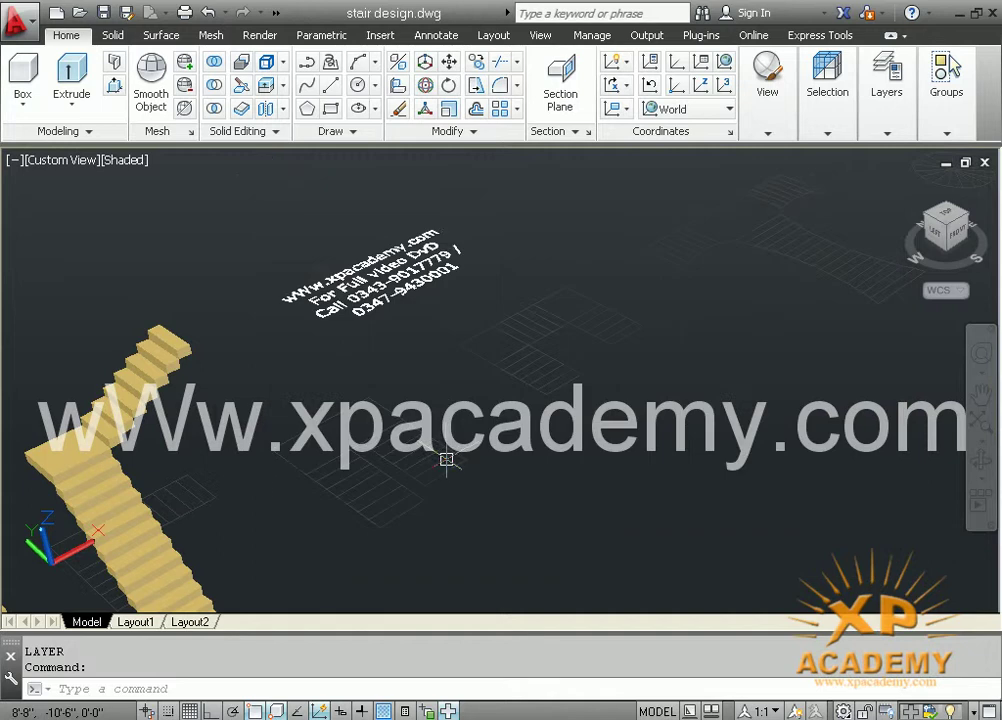
Switch the viewport visual style to 2D Wireframe
middle_click_drag(458, 461, 510, 430)
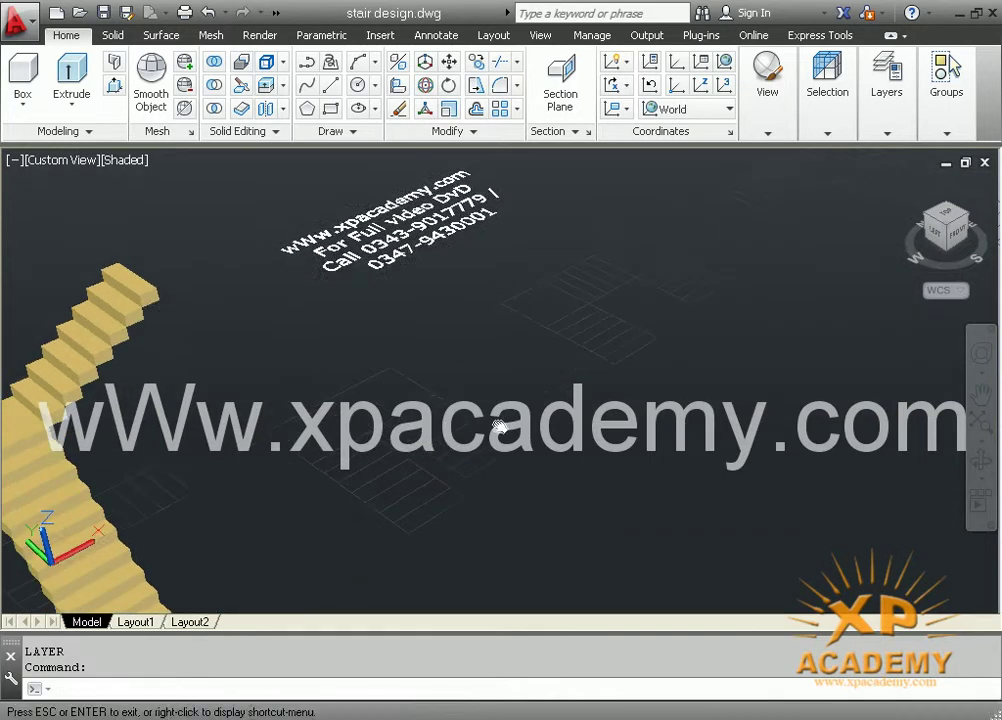
left_click(131, 162)
left_click(168, 205)
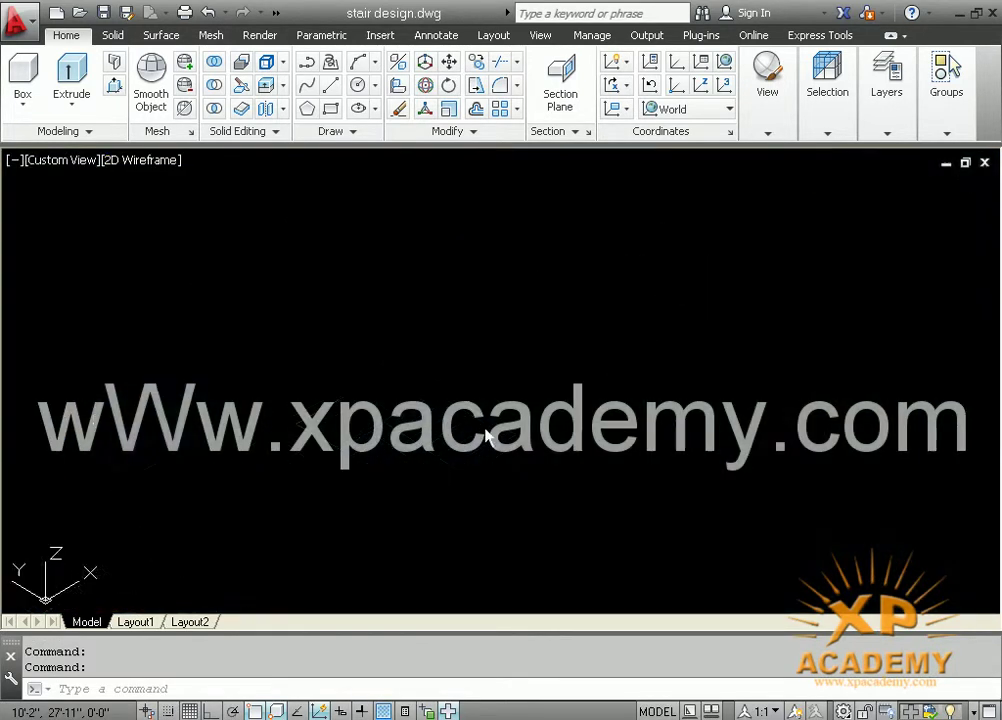
Zoom, pan and orbit to centre the two-flight stair plan with landing
mouse_move(489, 433)
middle_mouse_down()
mouse_move(485, 483)
mouse_move(447, 516)
mouse_move(443, 494)
mouse_move(531, 496)
mouse_move(466, 531)
middle_mouse_up()
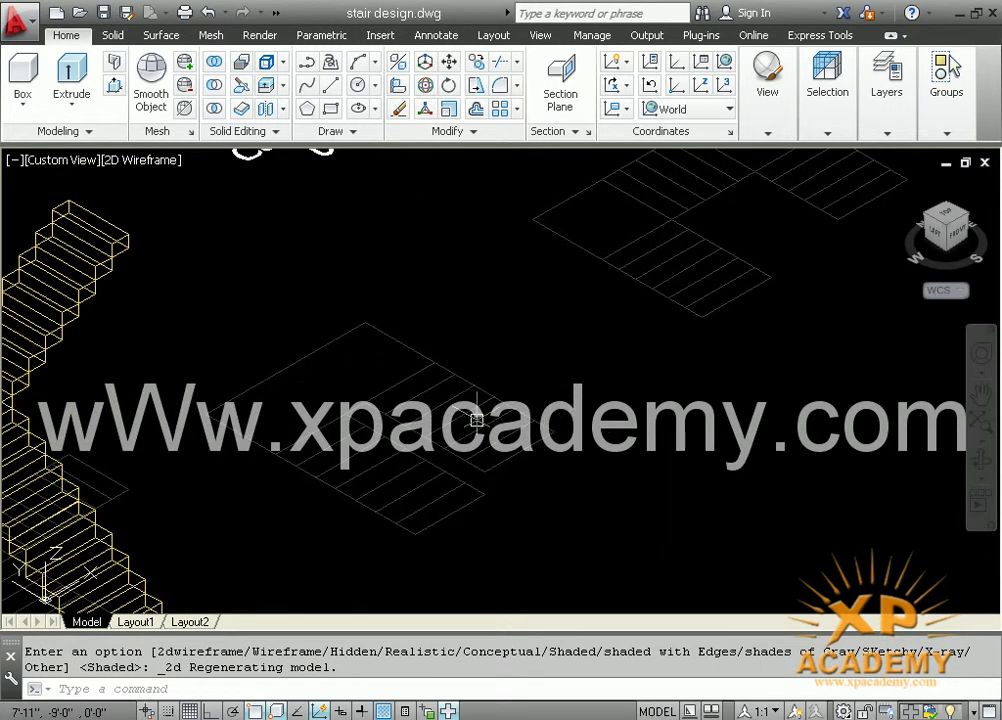
mouse_move(356, 466)
middle_mouse_down()
mouse_move(409, 483)
mouse_move(400, 465)
mouse_move(366, 459)
middle_mouse_up()
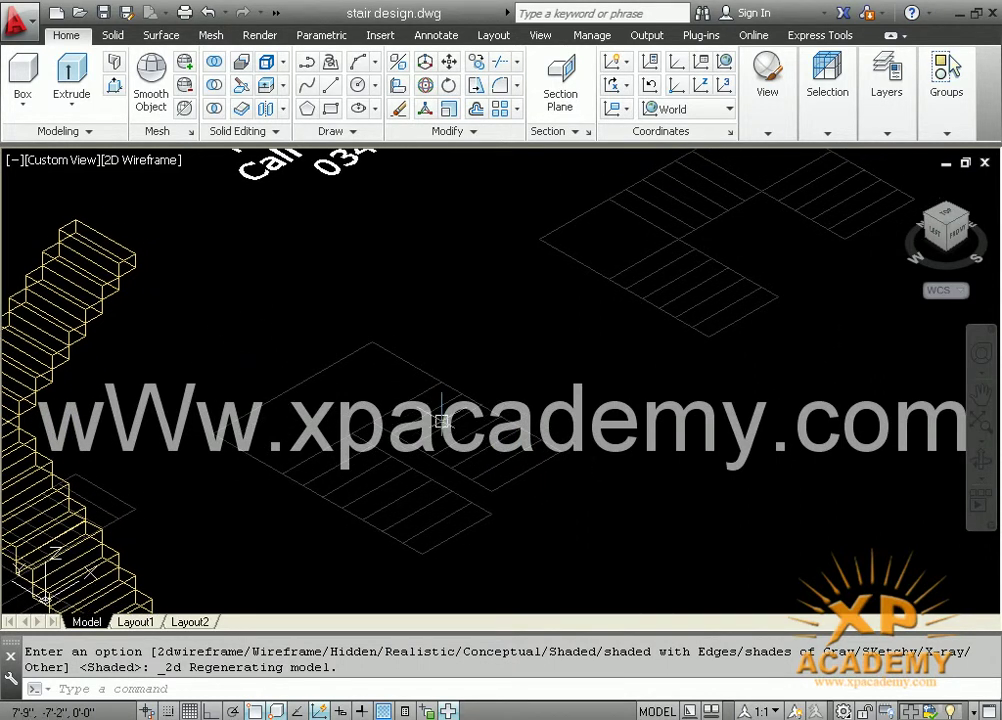
mouse_move(546, 351)
middle_mouse_down()
mouse_move(535, 369)
mouse_move(353, 376)
middle_mouse_up()
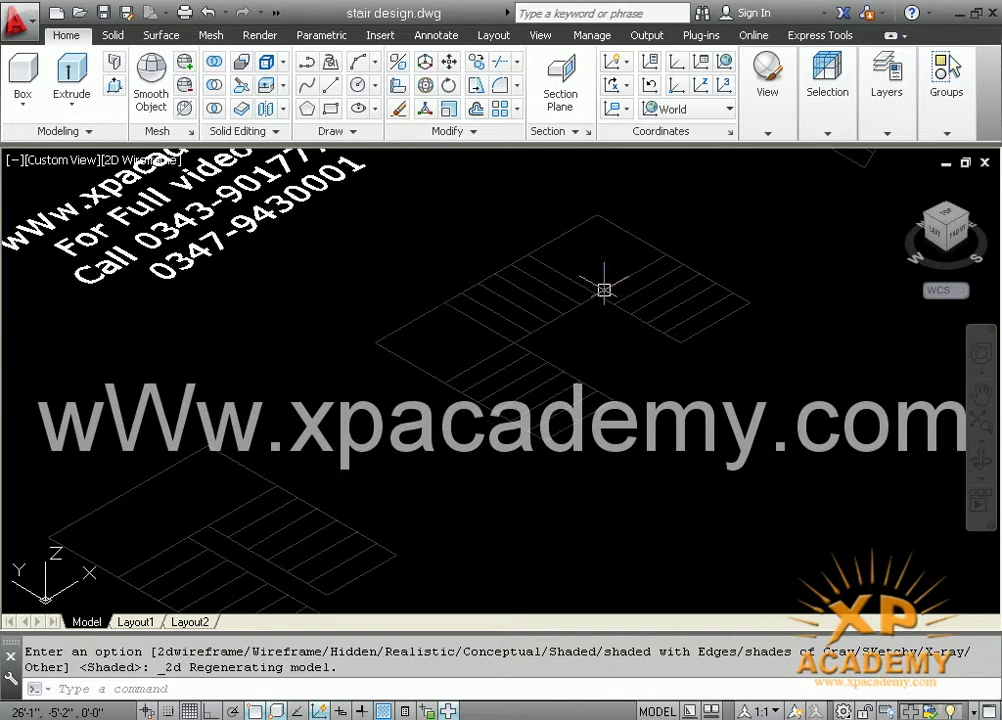
middle_click_drag(604, 289, 280, 465, "shift")
mouse_move(678, 376)
middle_mouse_down("shift")
mouse_move(465, 454)
mouse_move(359, 519)
middle_mouse_up("shift")
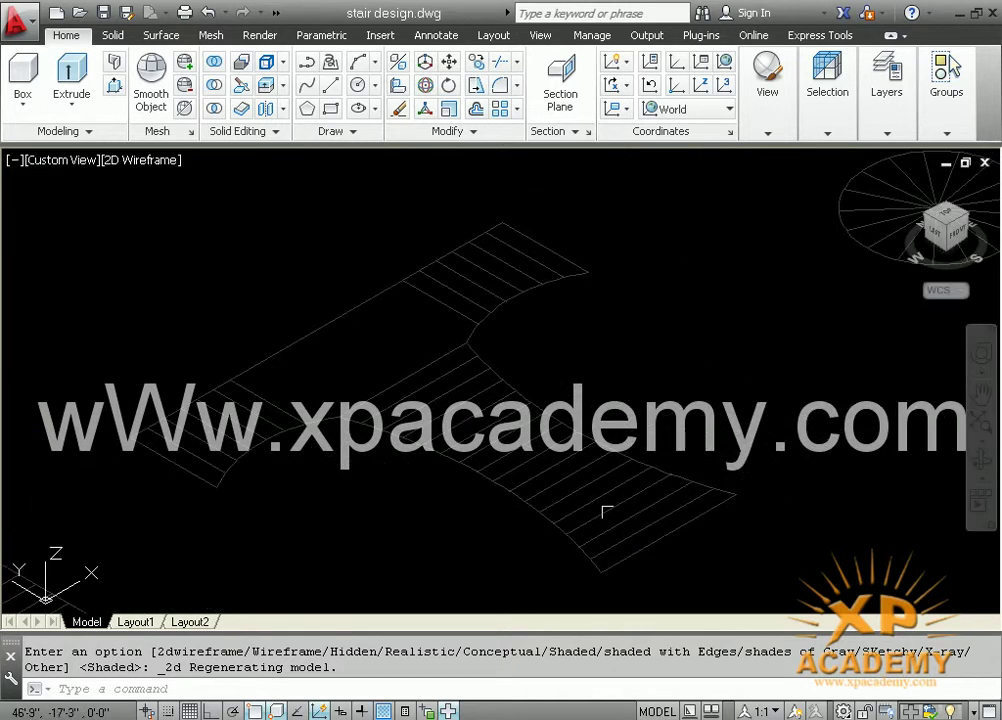
middle_click_drag(812, 362, 586, 470)
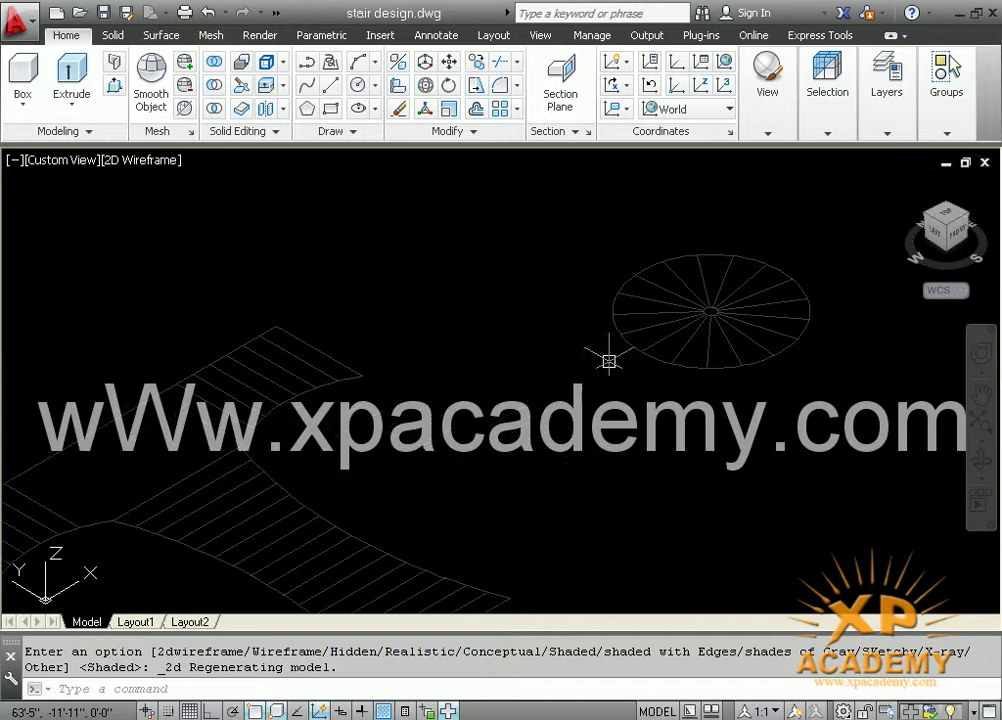
middle_click_drag(447, 440, 646, 351)
type("bo")
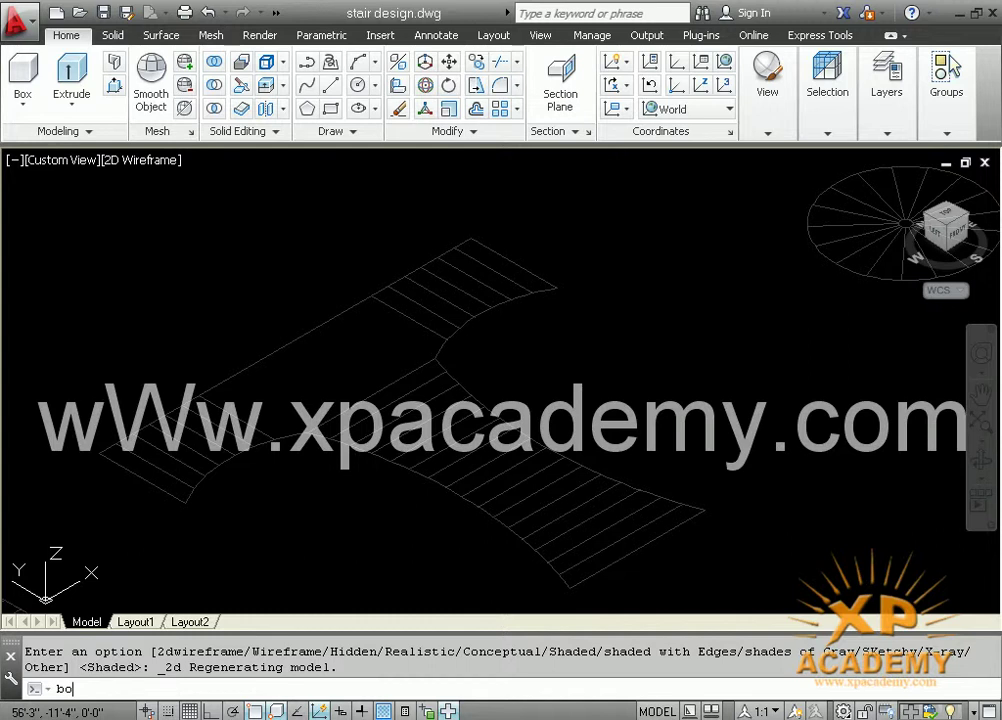
Start Boundary with Pick Points inside the lower-flight treads, landing and upper-flight treads
key("Return")
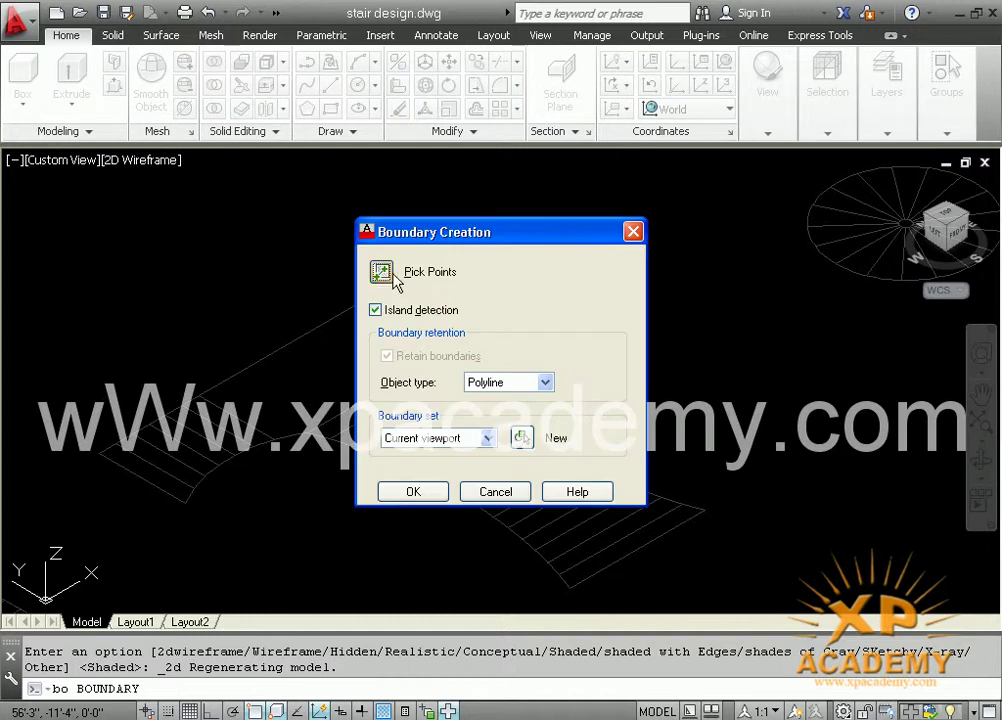
left_click(382, 272)
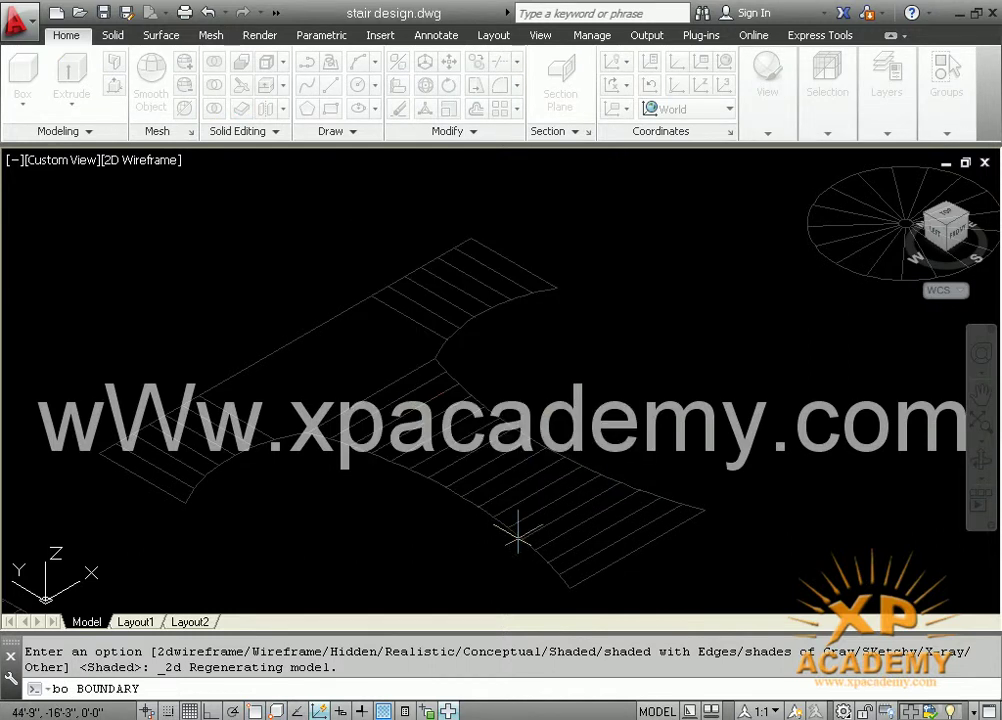
left_click(600, 532)
left_click(578, 512)
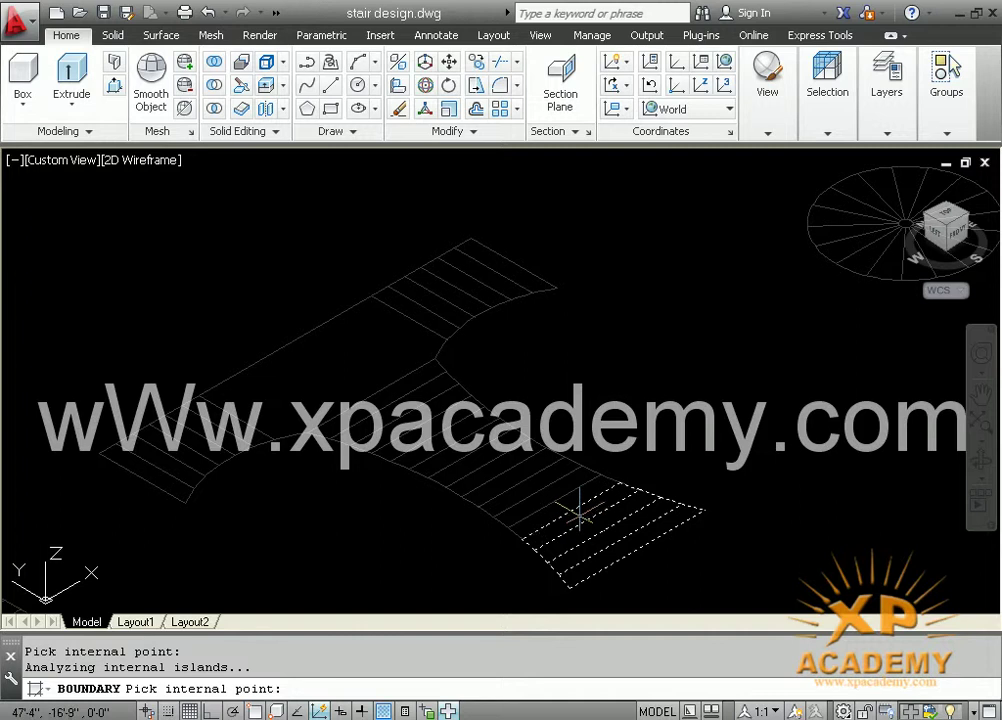
left_click(543, 482)
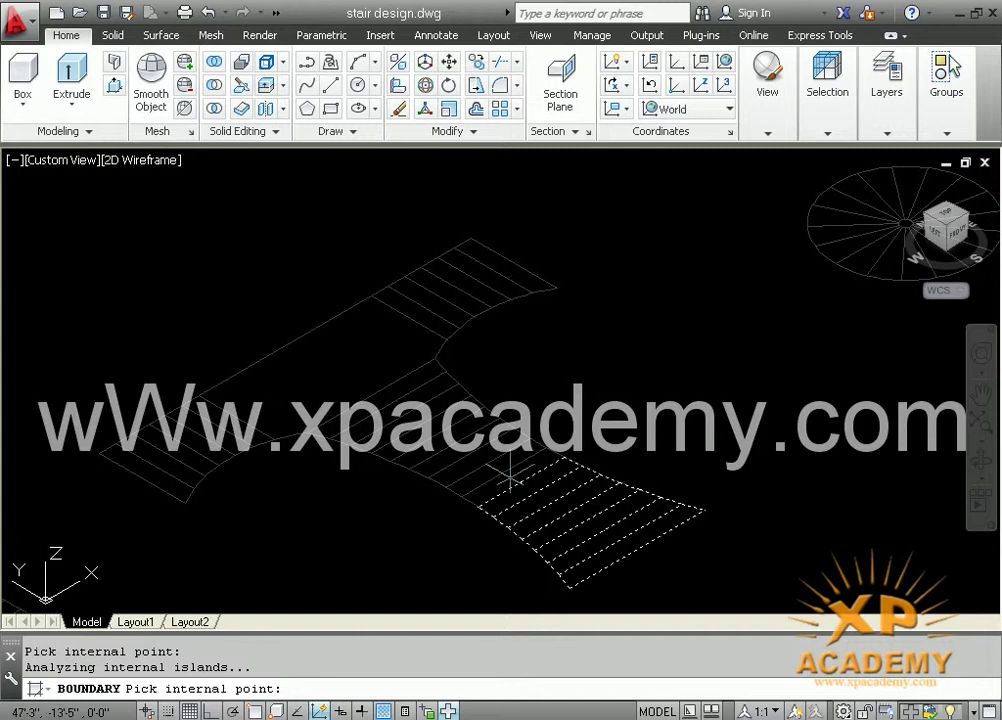
left_click(458, 432)
left_click(425, 377)
left_click(405, 355)
left_click(430, 280)
left_click(443, 266)
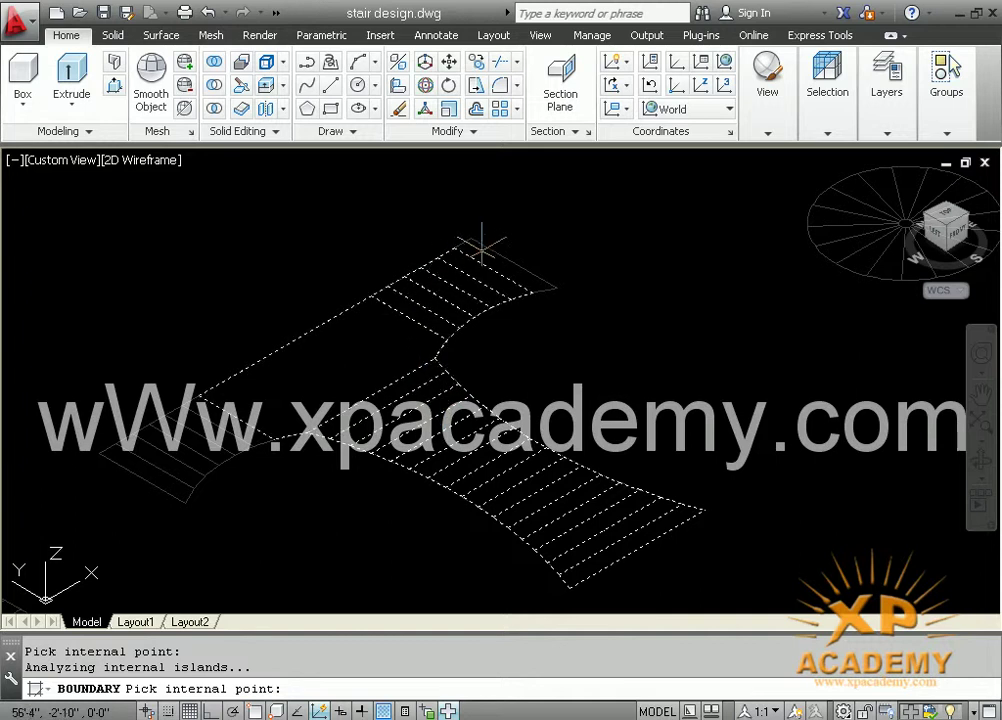
Pick further areas at the plan's lower left, undoing the wrong picks
left_click(238, 421)
left_click(205, 412)
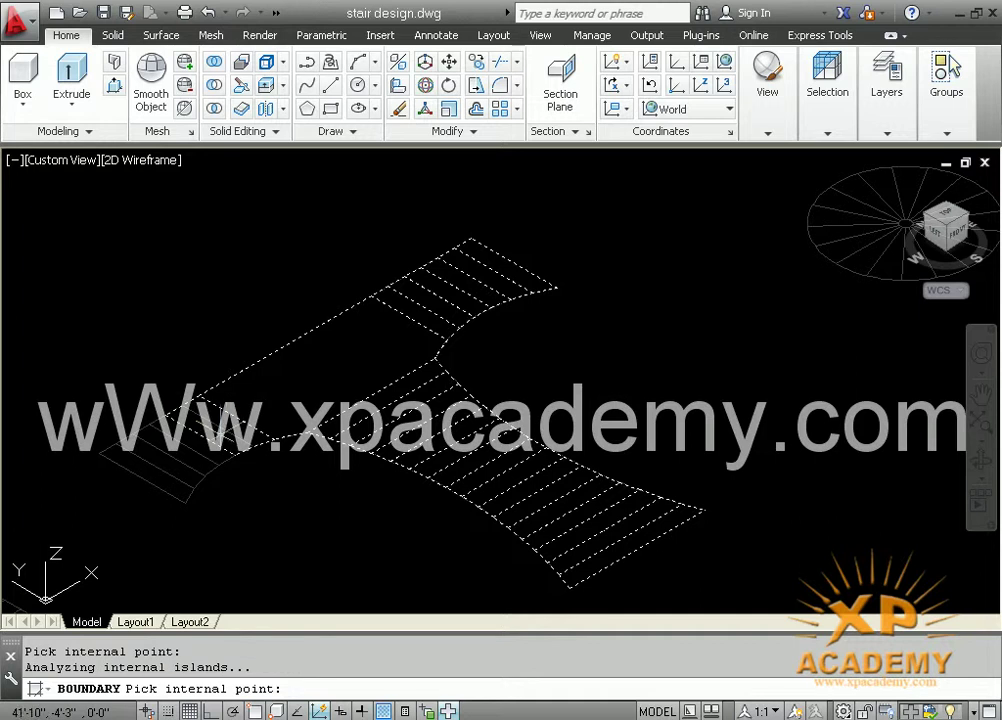
type("u")
key("Return")
left_click(210, 418)
key("ctrl+z")
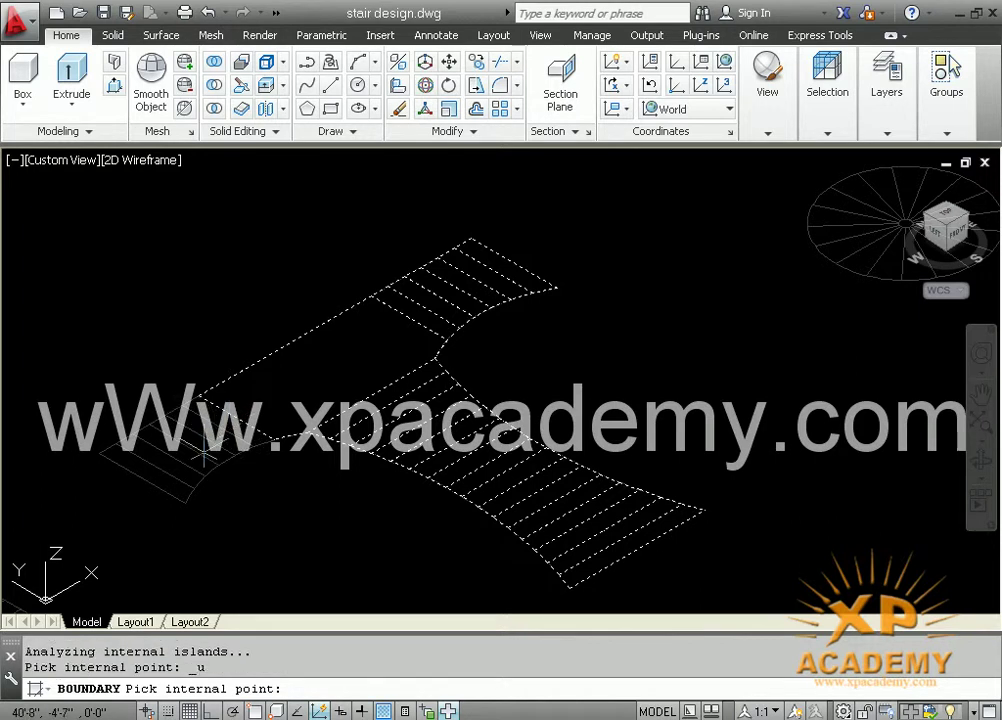
left_click(187, 454)
key("ctrl+z")
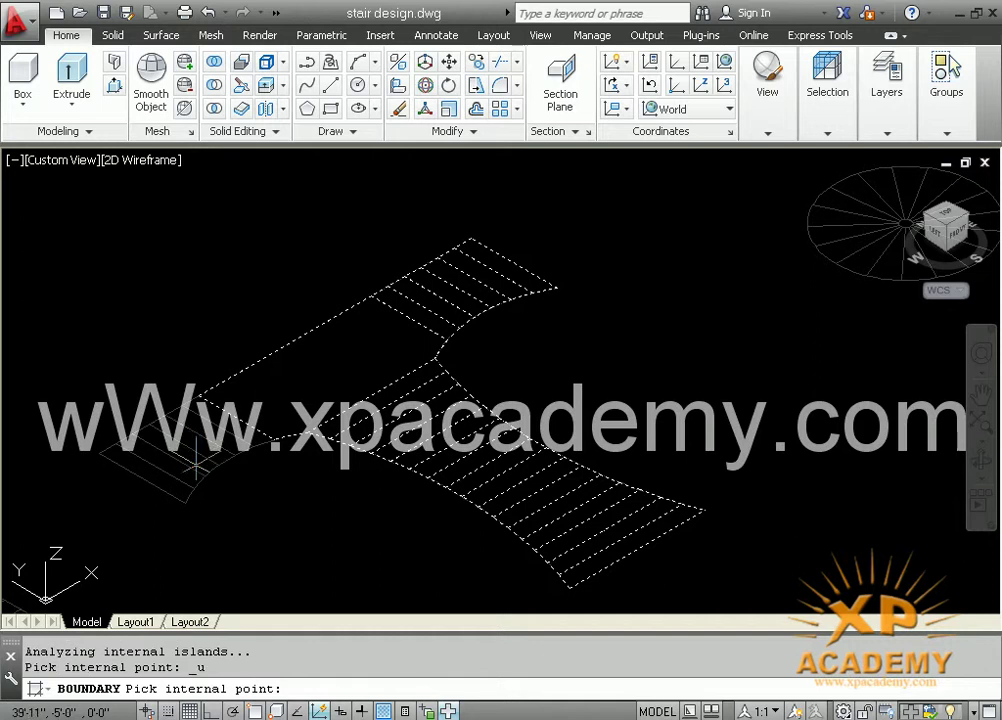
Finish the boundary command, creating 23 tread and landing polylines
scroll(172, 470, "up", 3)
scroll(275, 481, "up", 2)
scroll(430, 455, "up", 2)
scroll(455, 390, "up", 2)
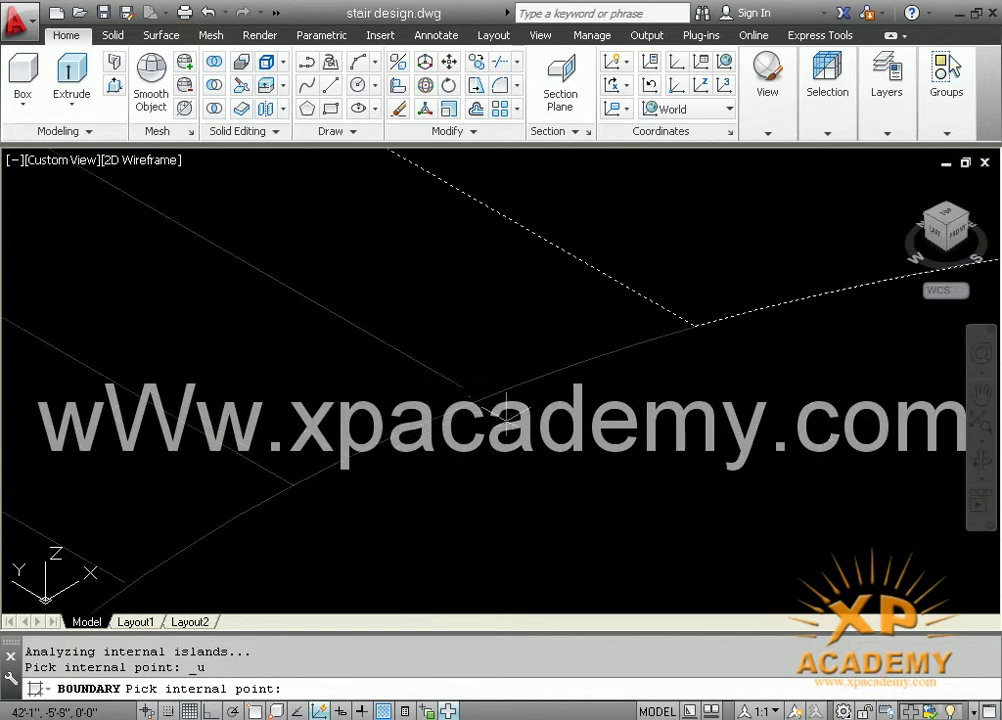
scroll(563, 470, "down", 2)
scroll(525, 481, "down", 2)
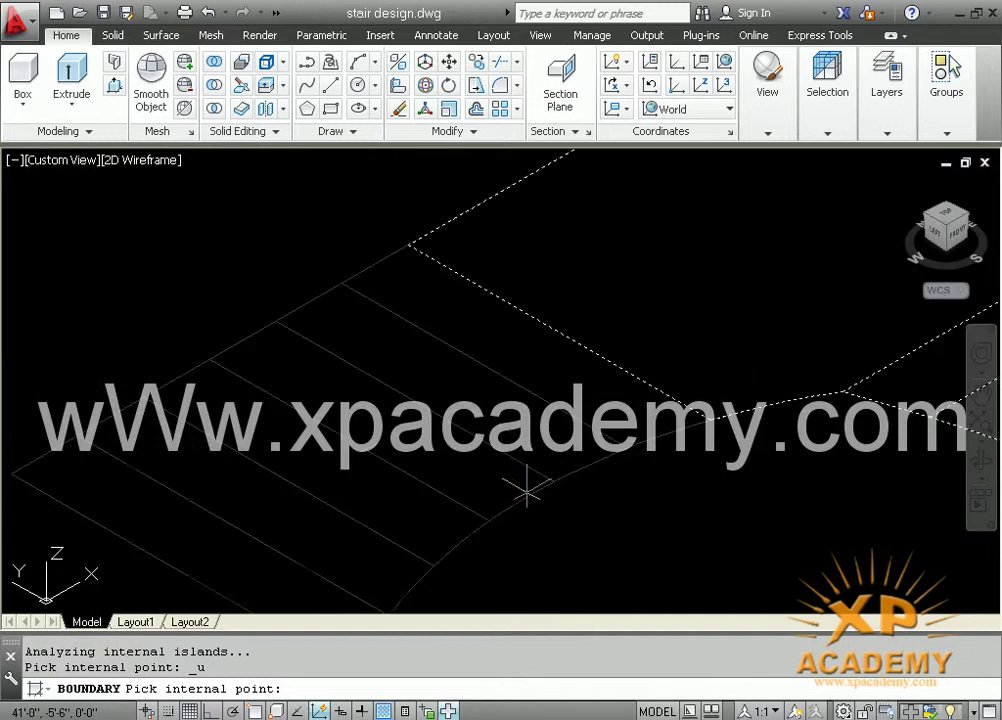
key("Return")
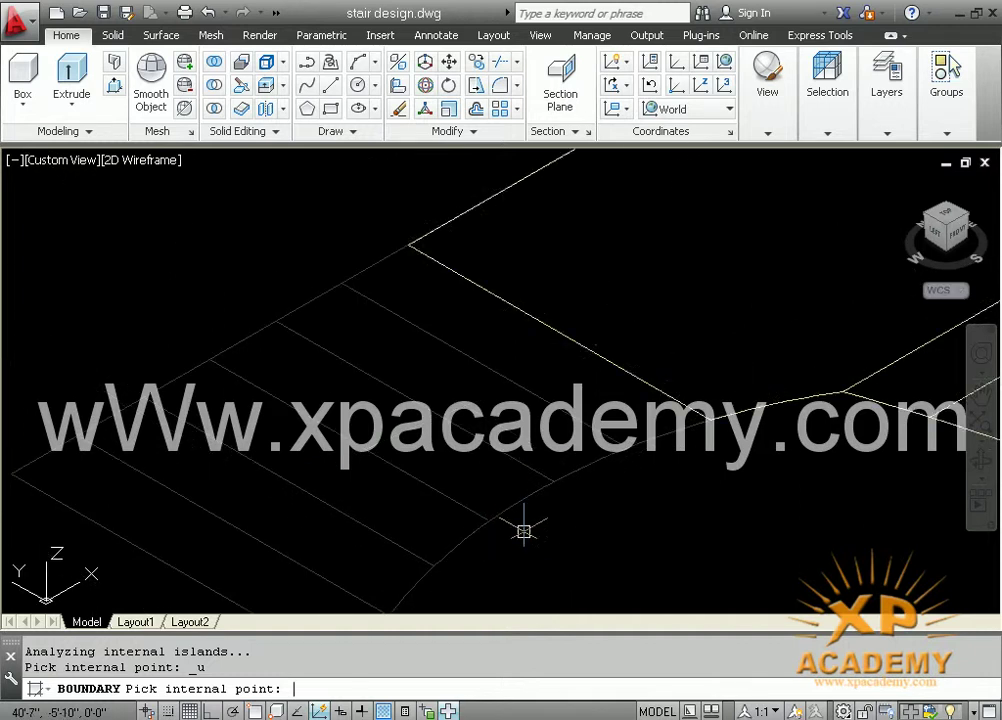
mouse_move(555, 483)
middle_mouse_down()
mouse_move(636, 432)
mouse_move(280, 420)
mouse_move(461, 527)
middle_mouse_up()
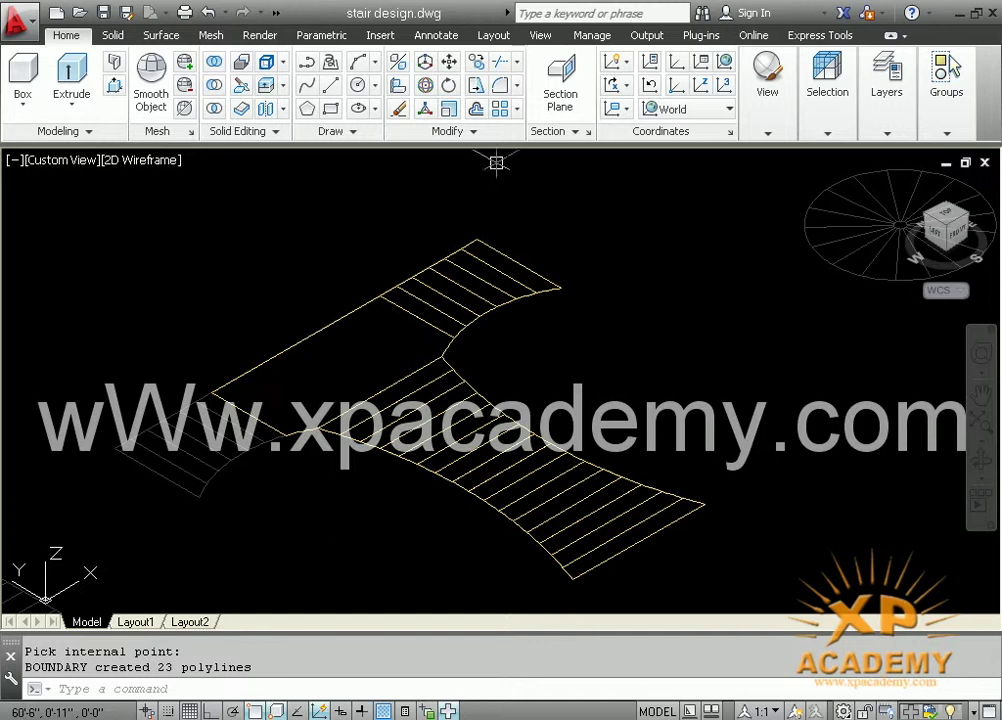
Relock the Xpacademy.com layer, close the layer manager, and nudge the plan view
type("la")
key("Return")
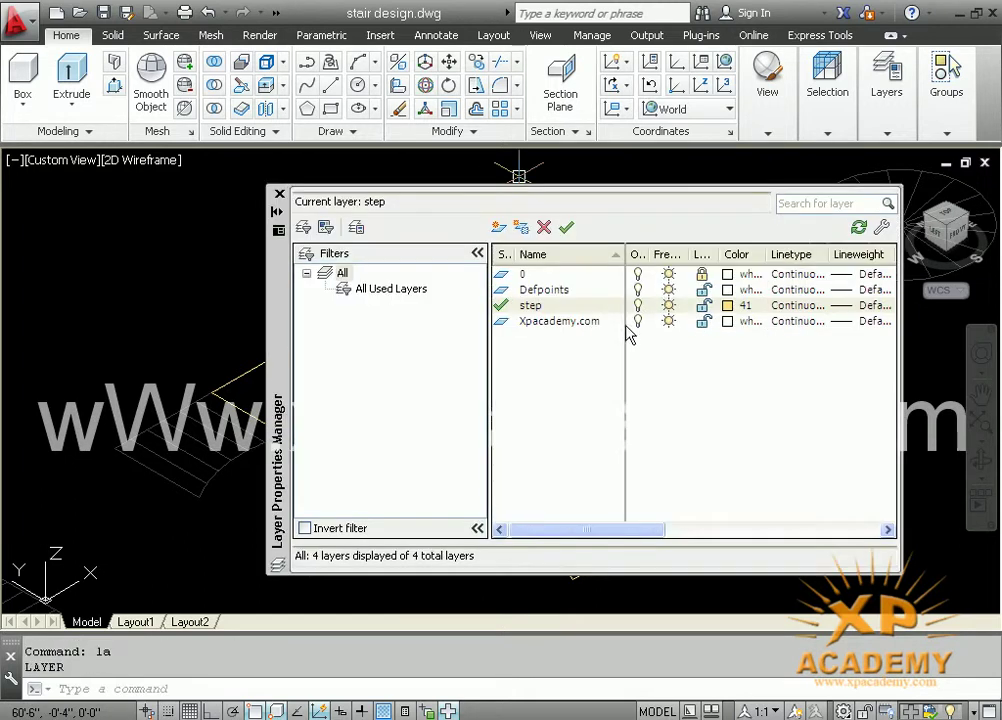
left_click(703, 323)
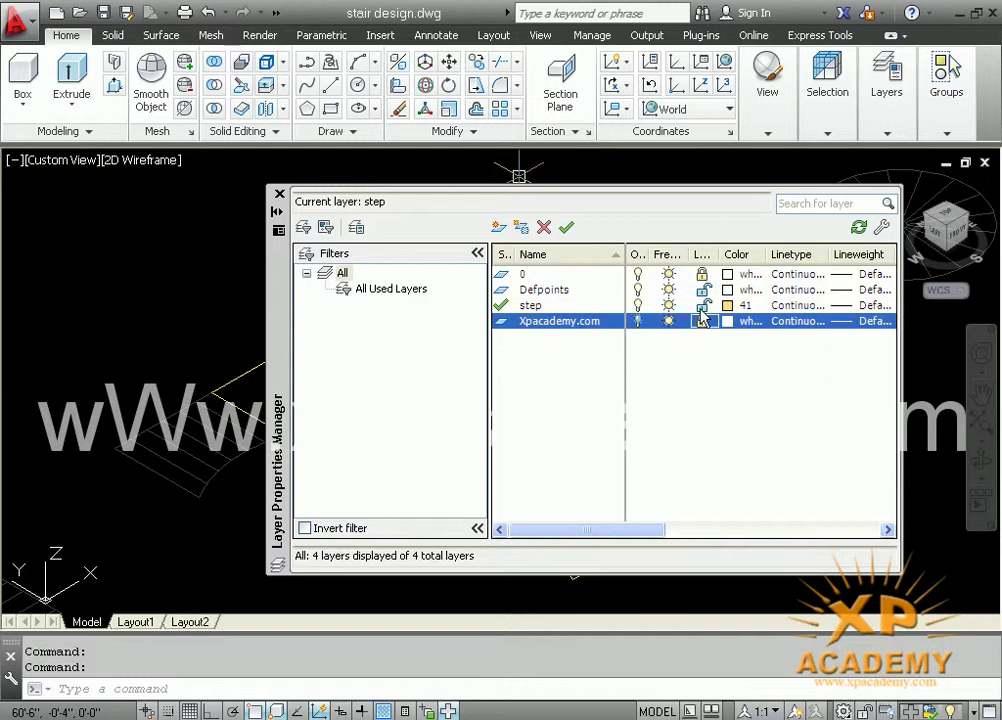
left_click(642, 274)
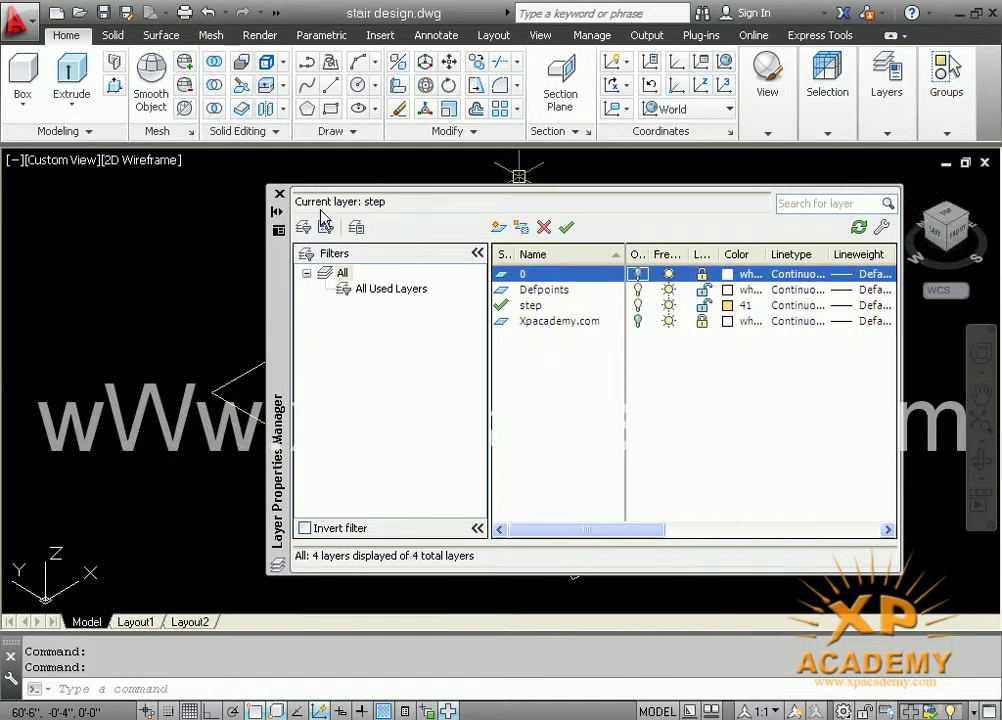
left_click(279, 194)
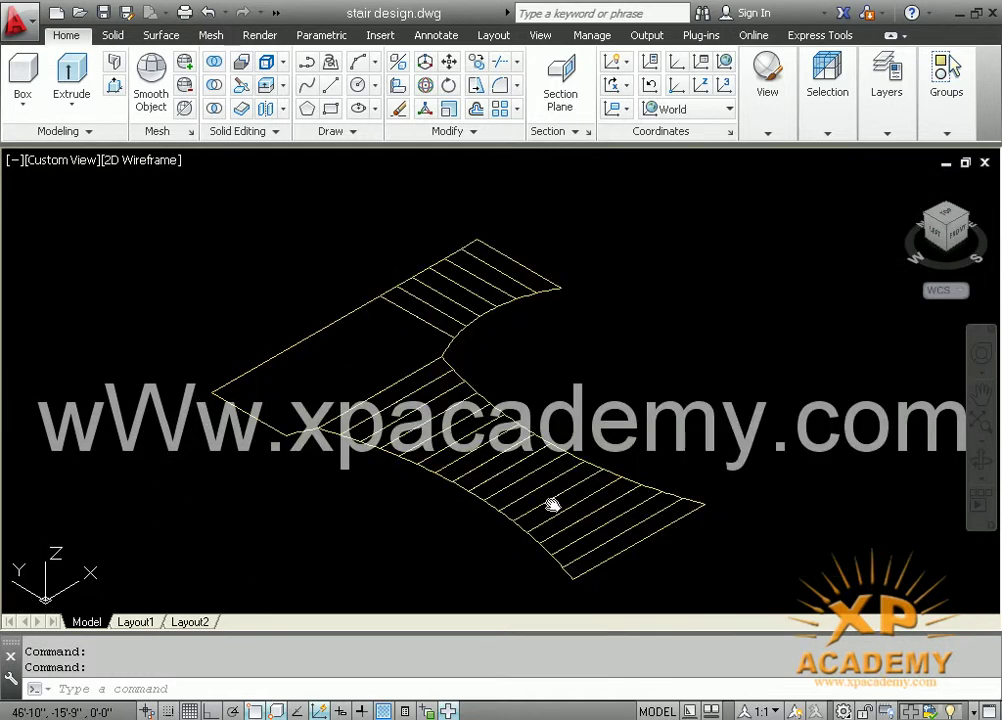
middle_click_drag(550, 505, 508, 497, "shift")
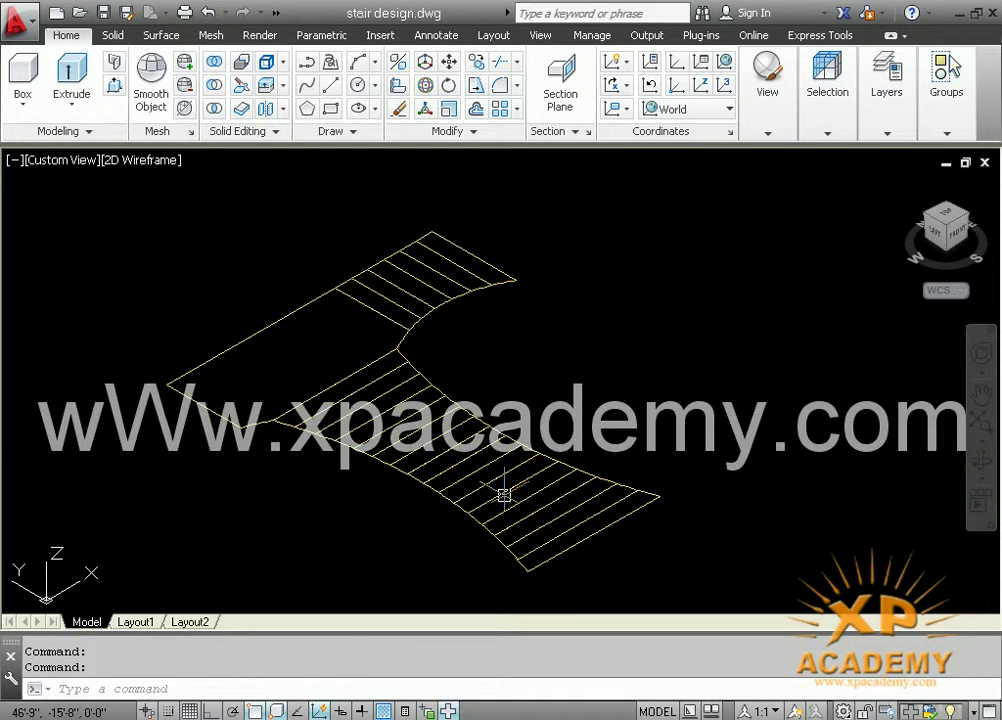
middle_click_drag(508, 568, 529, 543)
type("ext")
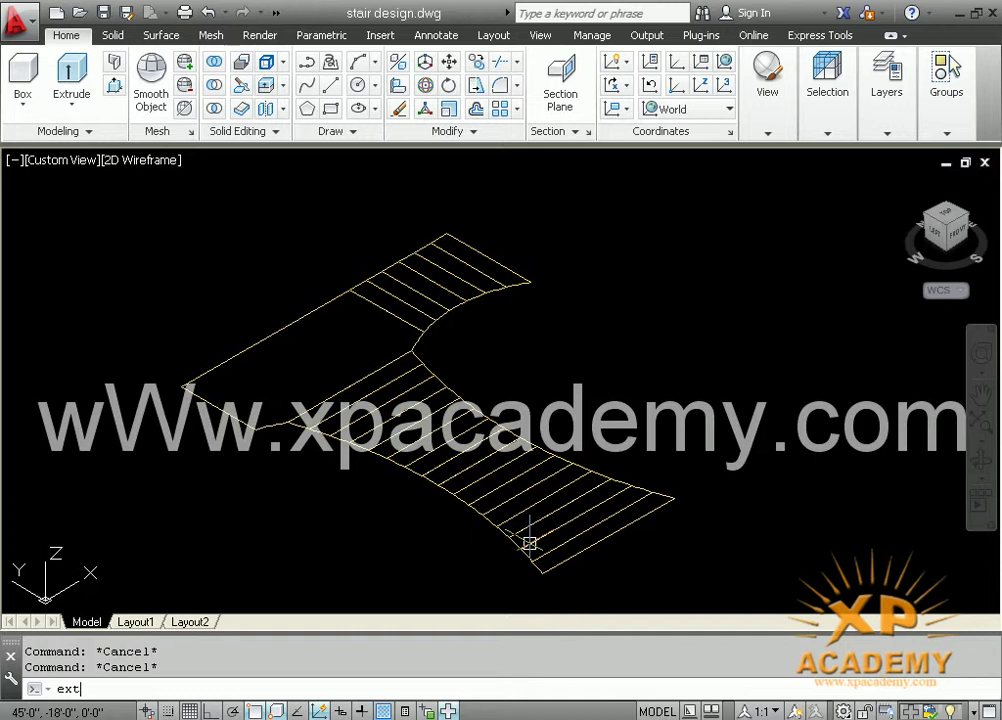
Extrude the 23 crossing-selected stair regions to a height of 7
key("Return")
left_click(696, 216)
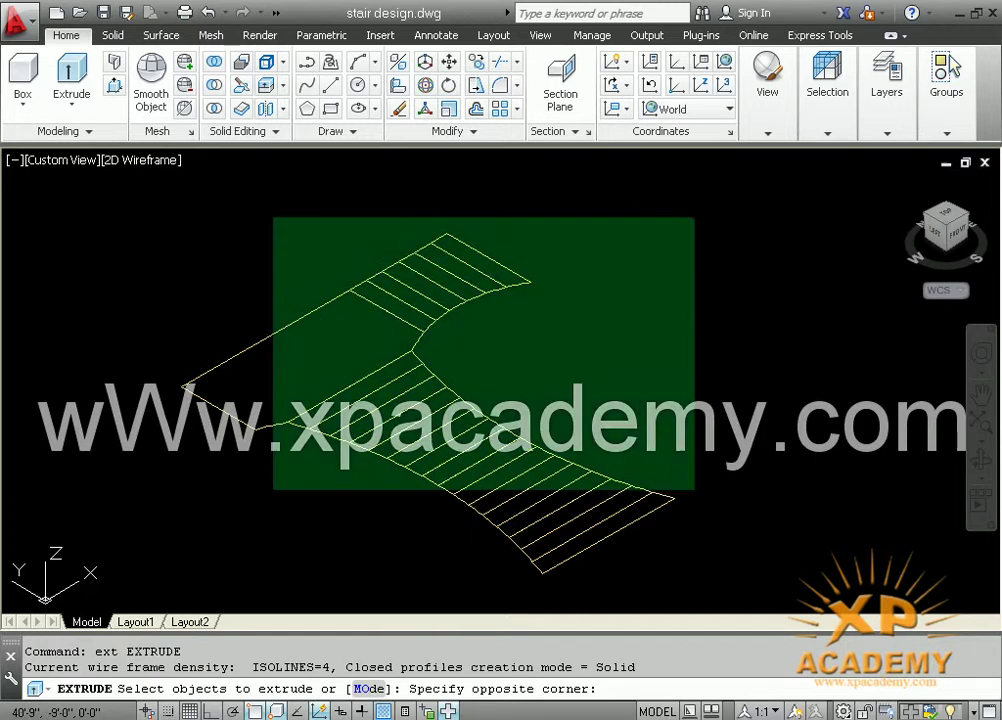
left_click(224, 568)
key("Return")
type("7")
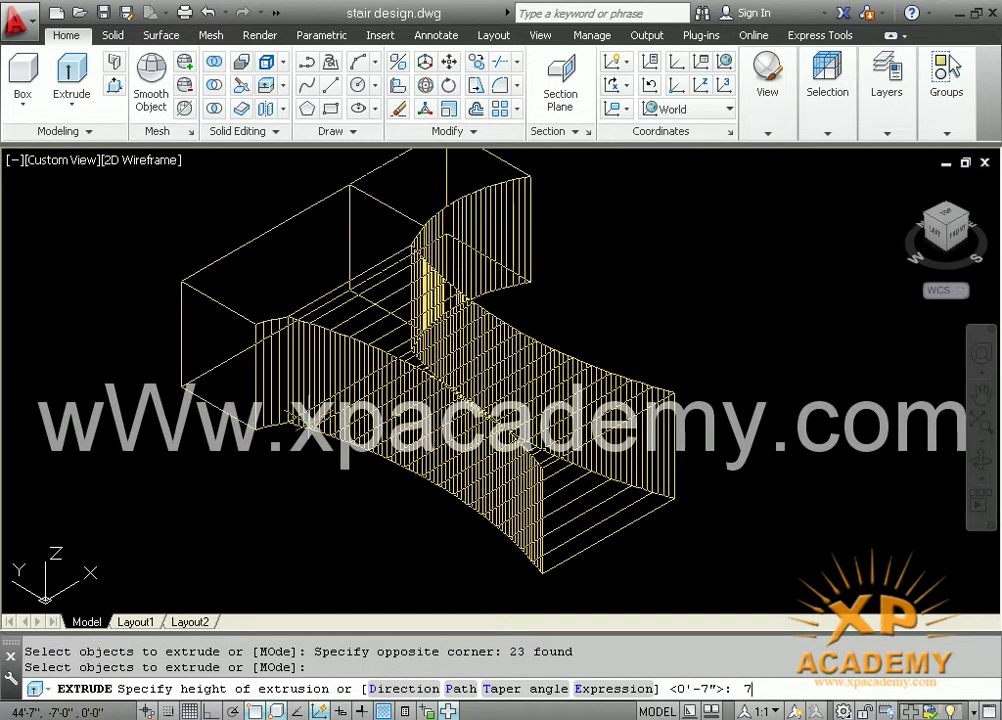
key("Return")
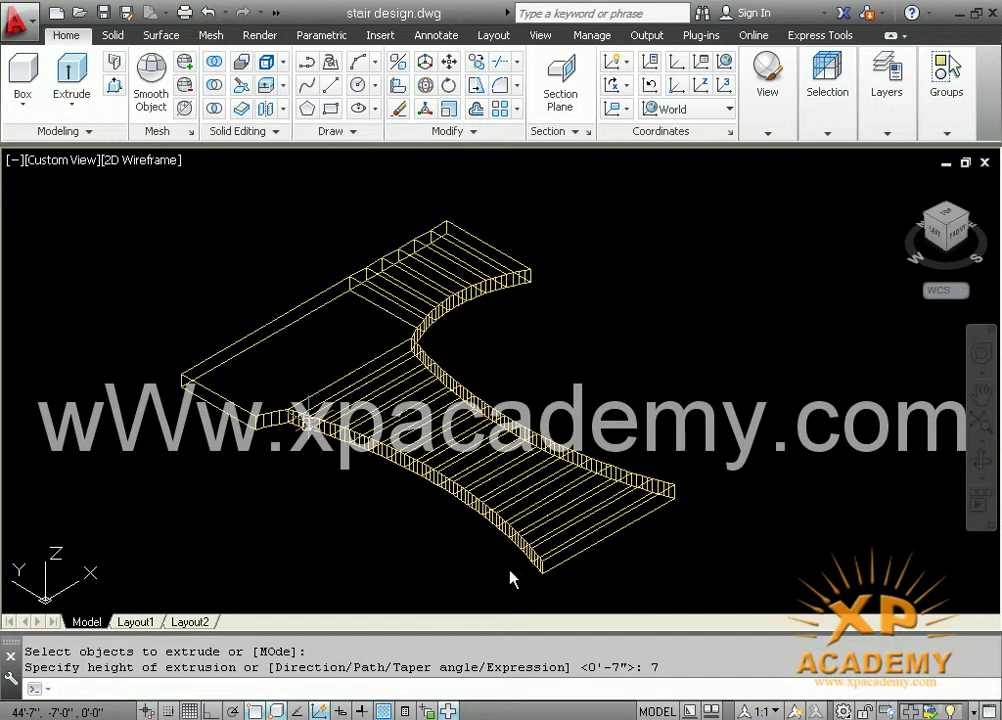
scroll(460, 351, "up", 1)
scroll(477, 366, "up", 1)
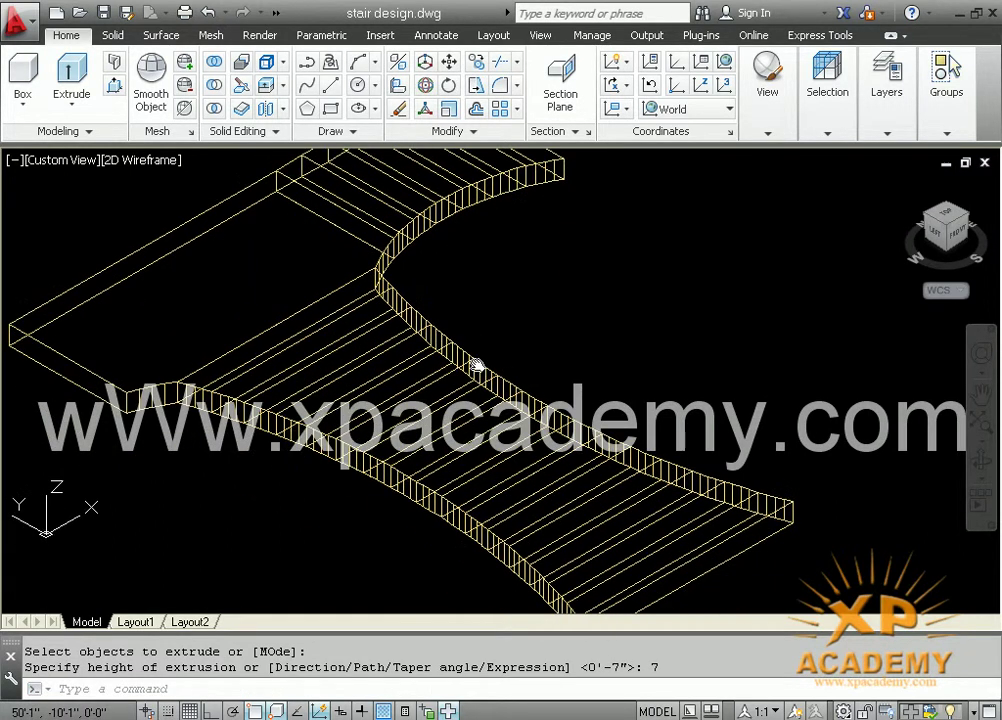
scroll(581, 306, "up", 1)
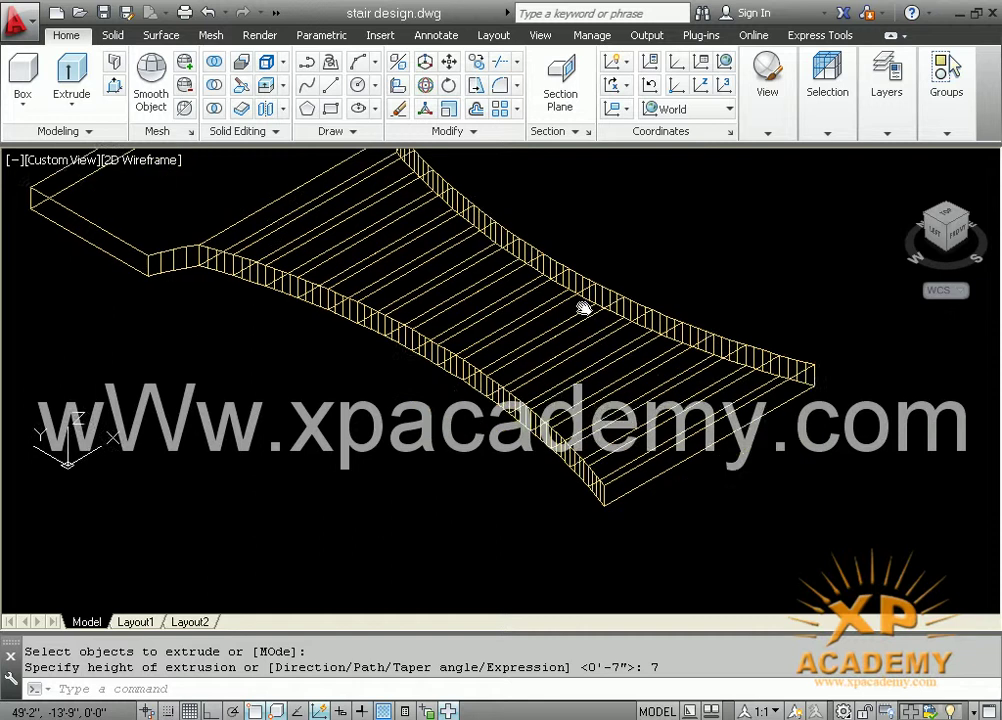
scroll(586, 460, "up", 1)
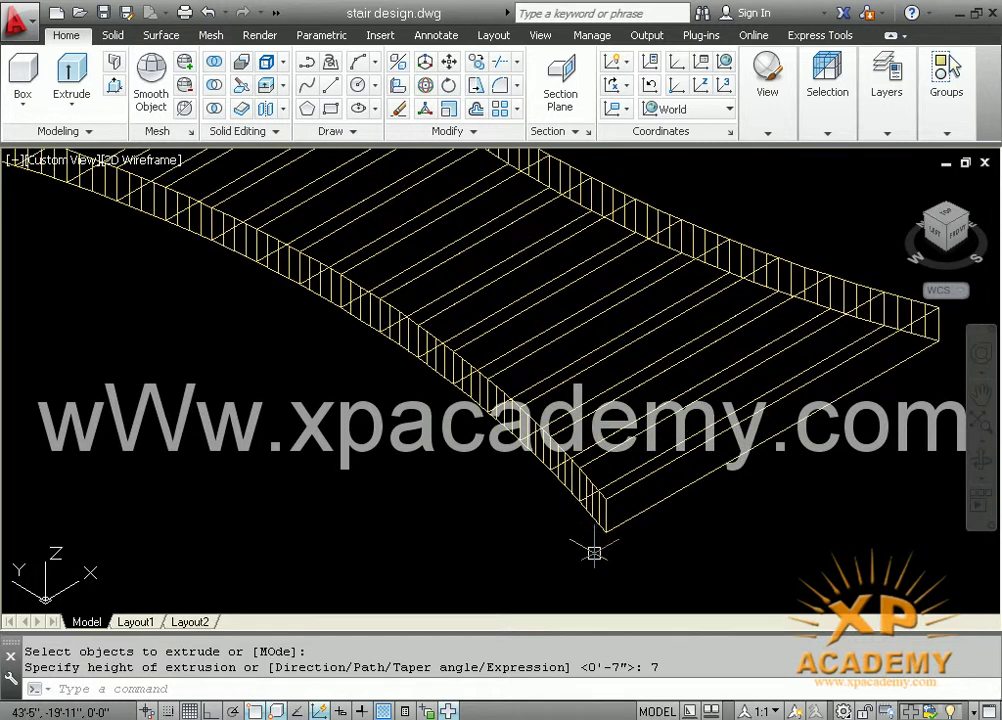
Set the viewport visual style to Hidden
type("m")
key("Return")
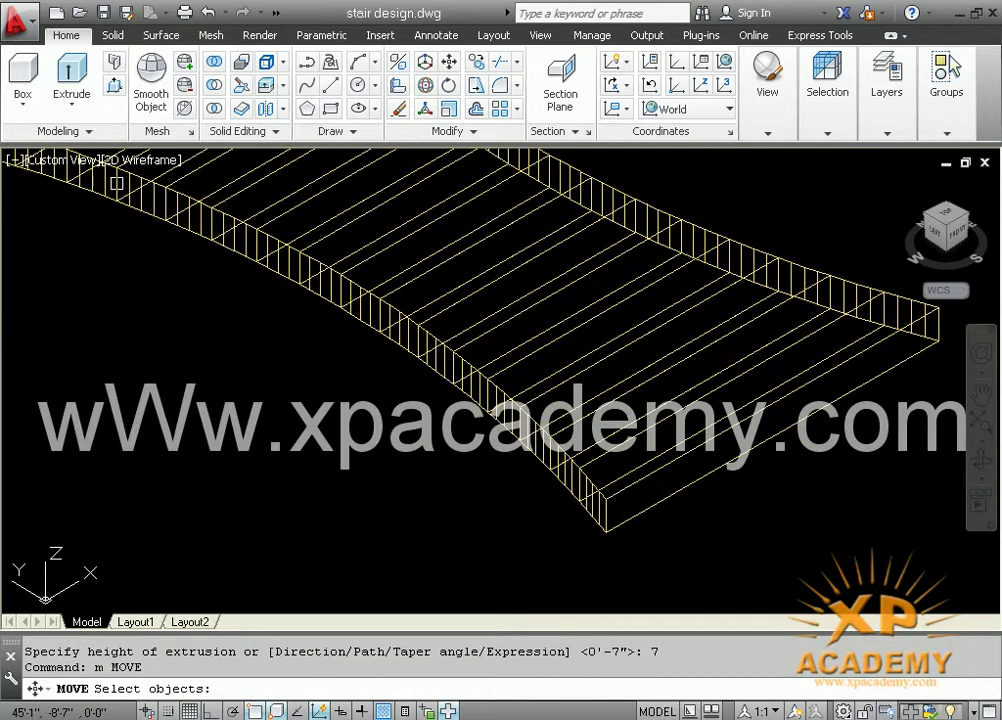
key("Escape")
left_click(140, 160)
left_click(182, 243)
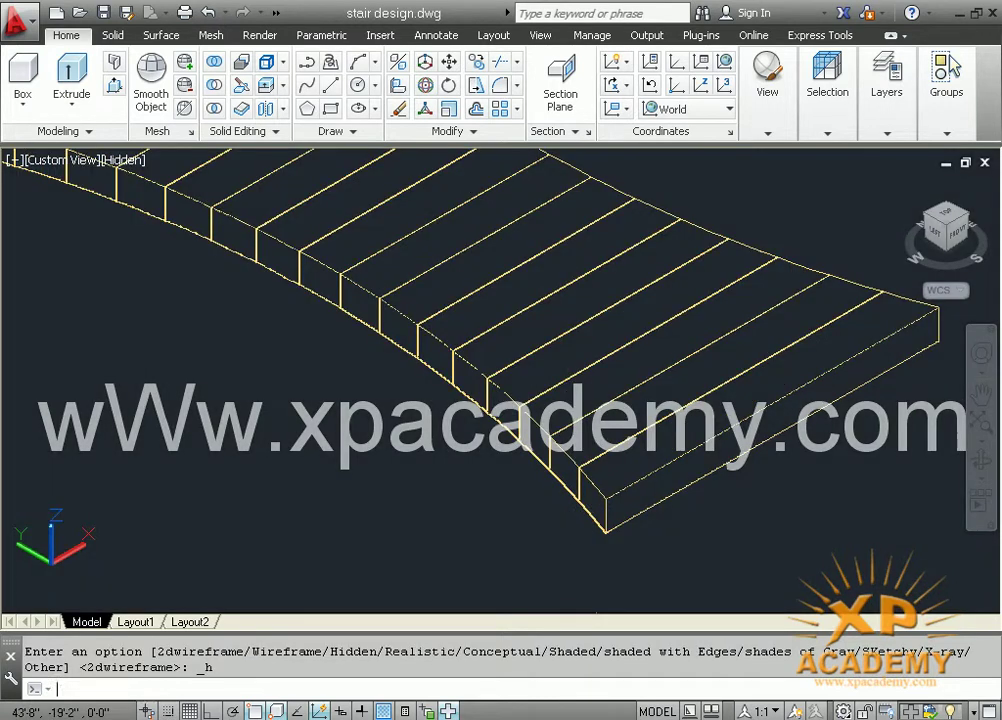
Move the first two treads up, snapping each onto the previous step's top corner
type("m")
key("Return")
left_click(556, 480)
key("Return")
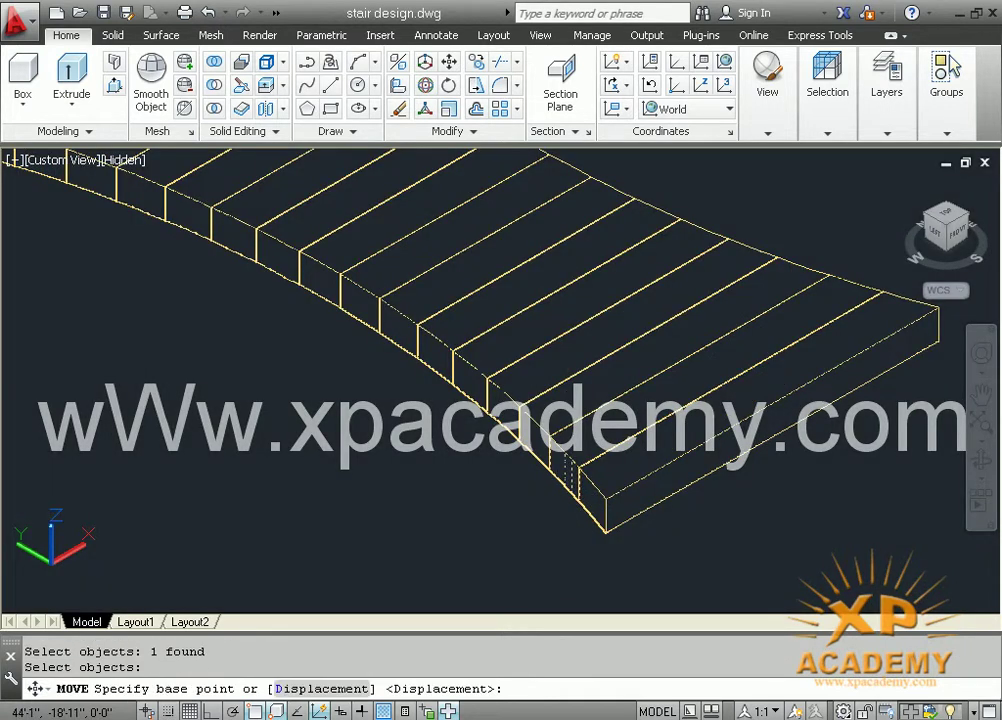
scroll(570, 490, "up", 3)
left_click(584, 497)
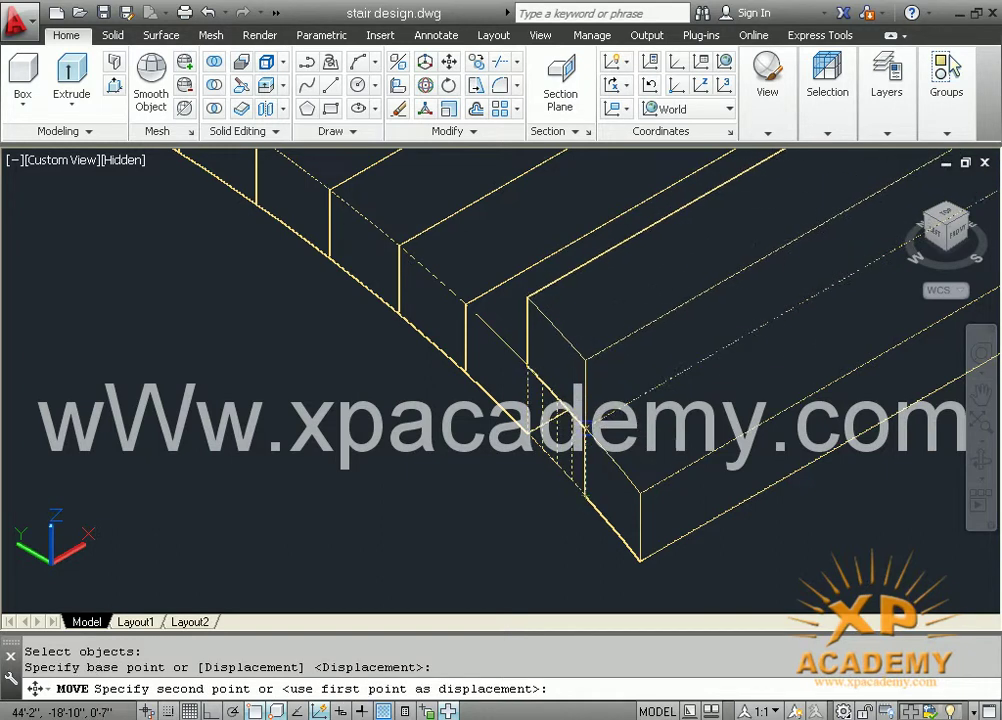
left_click(547, 460)
key("Return")
left_click(525, 440)
key("Return")
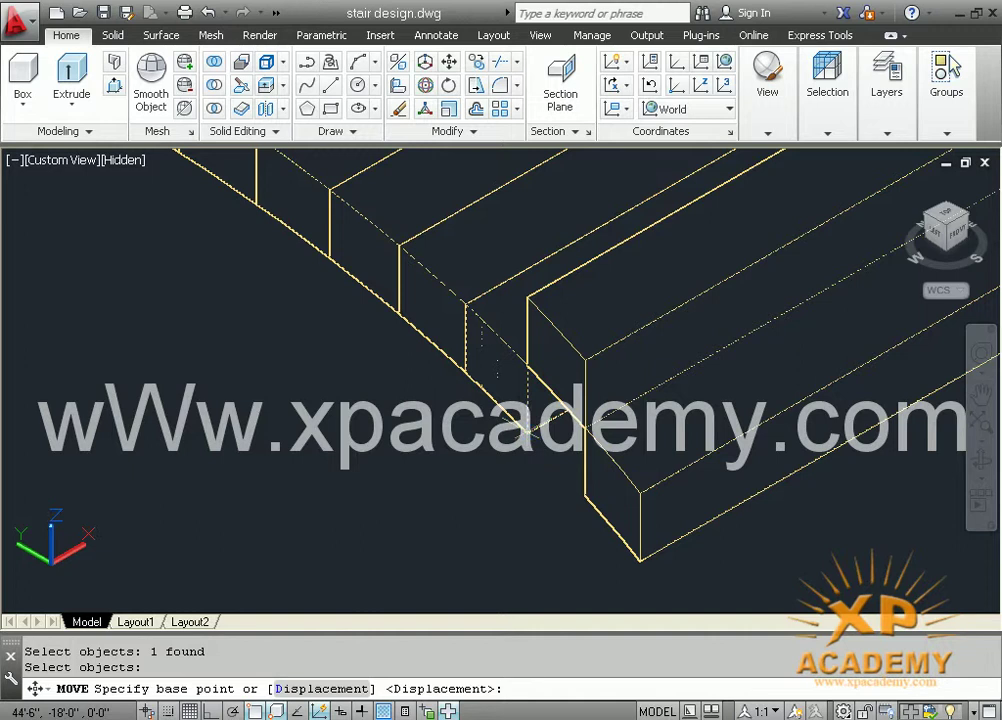
left_click(528, 431)
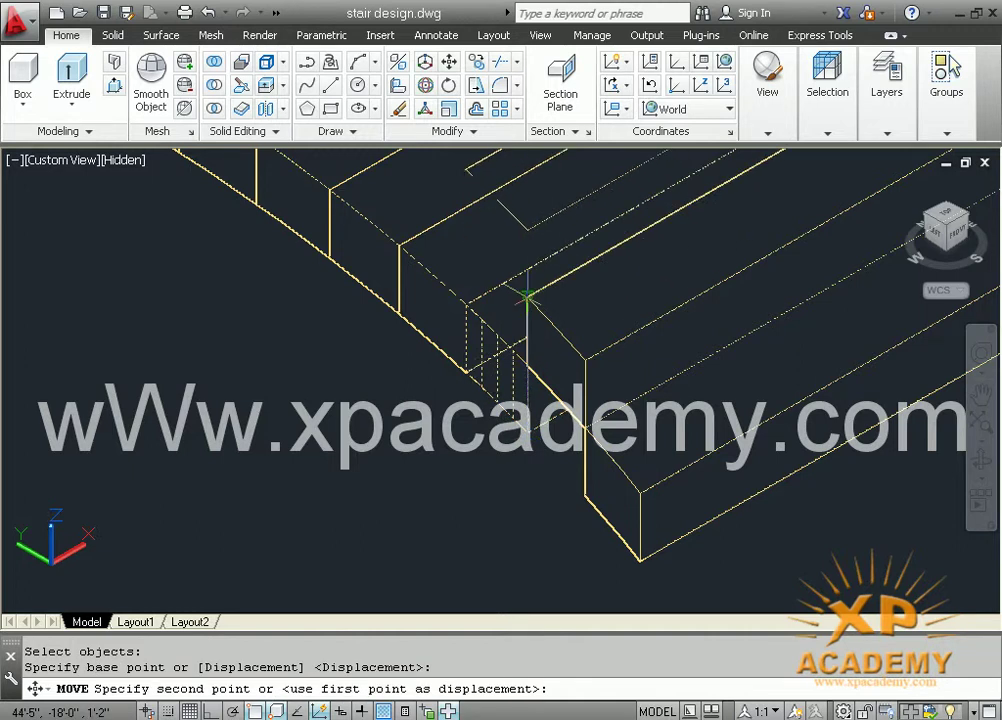
left_click(529, 298)
Raise the third and fourth treads onto the corners of the steps below them
key("Return")
left_click(461, 378)
key("Return")
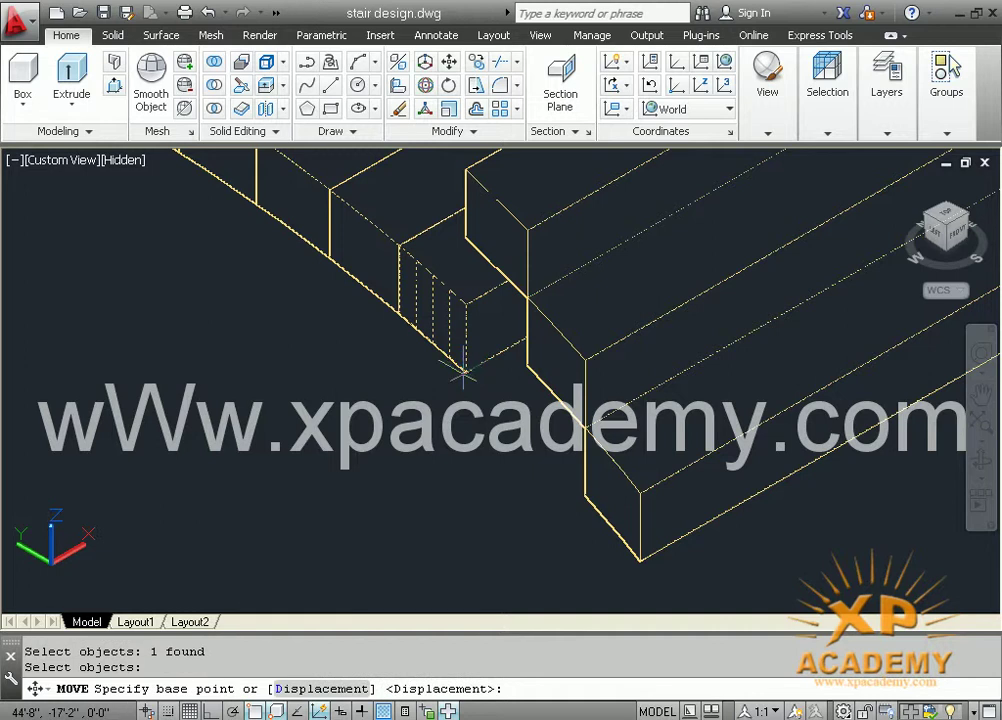
left_click(463, 372)
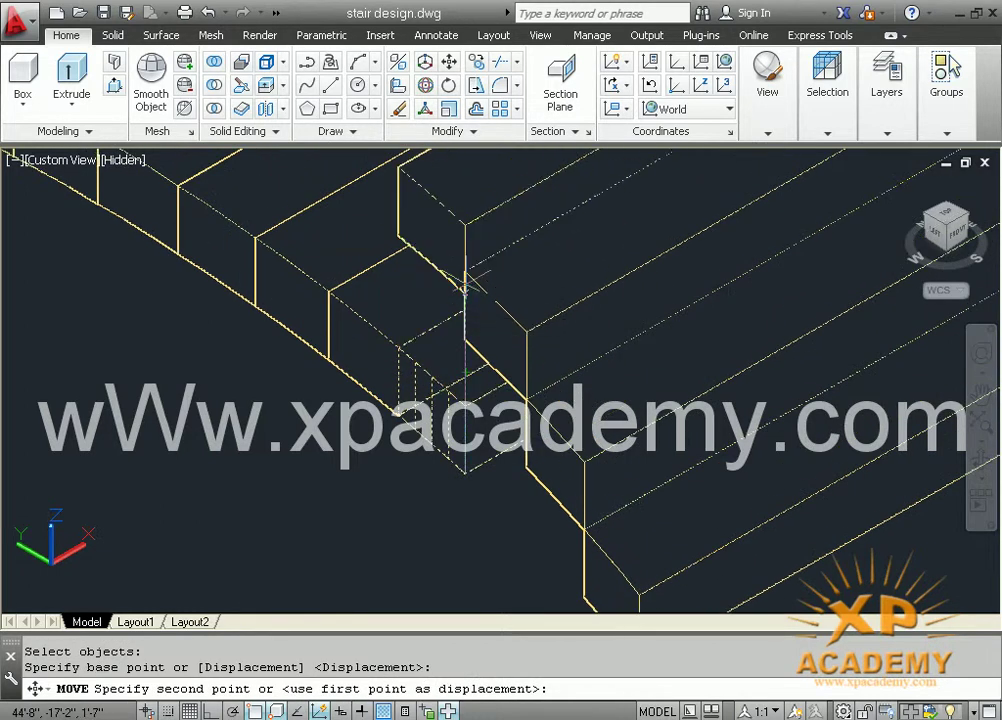
left_click(465, 372)
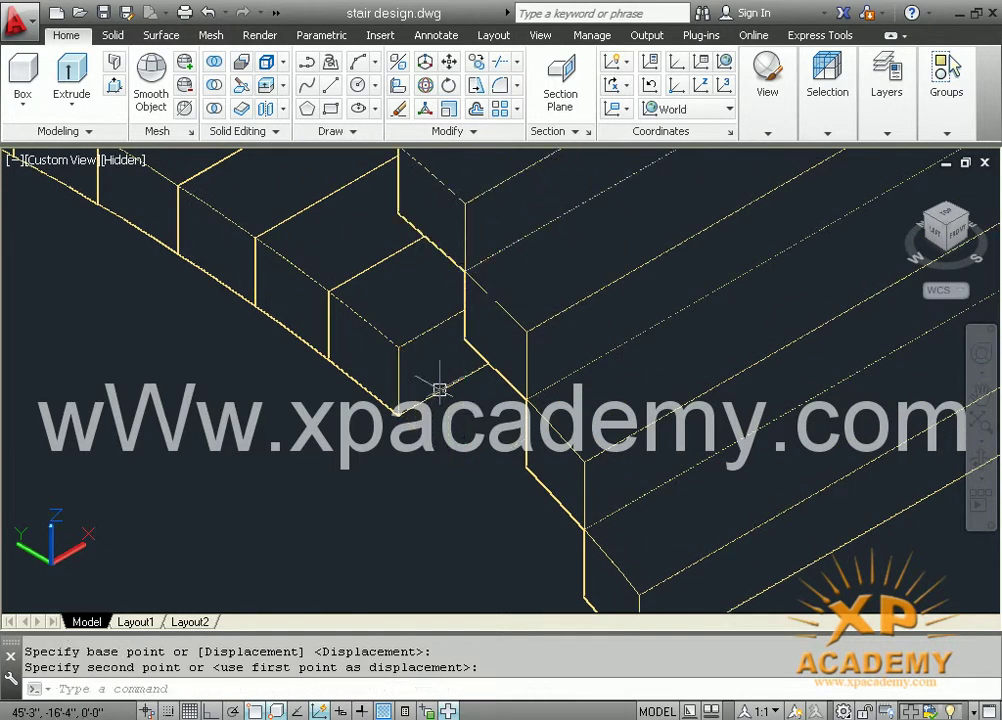
key("Return")
left_click(396, 411)
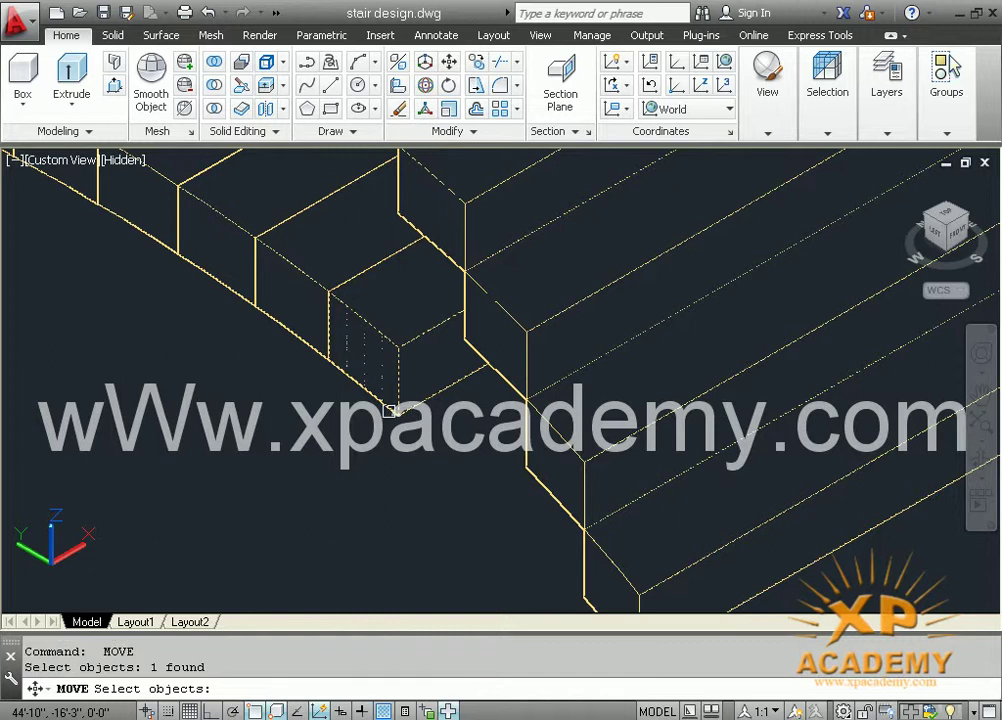
key("Return")
left_click(397, 412)
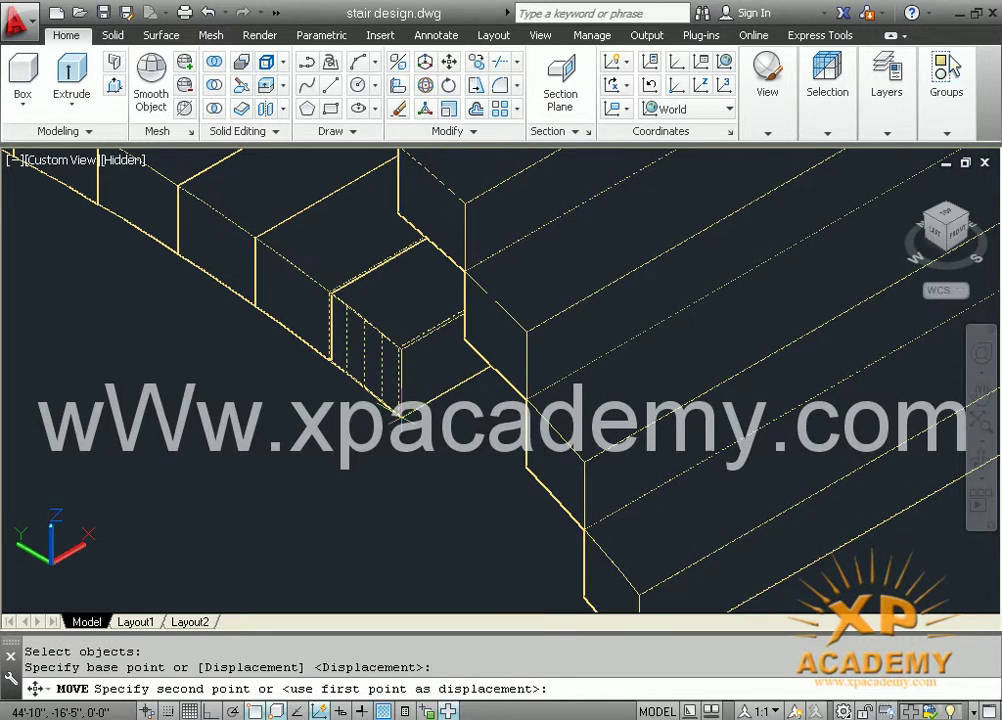
middle_click_drag(398, 320, 398, 475)
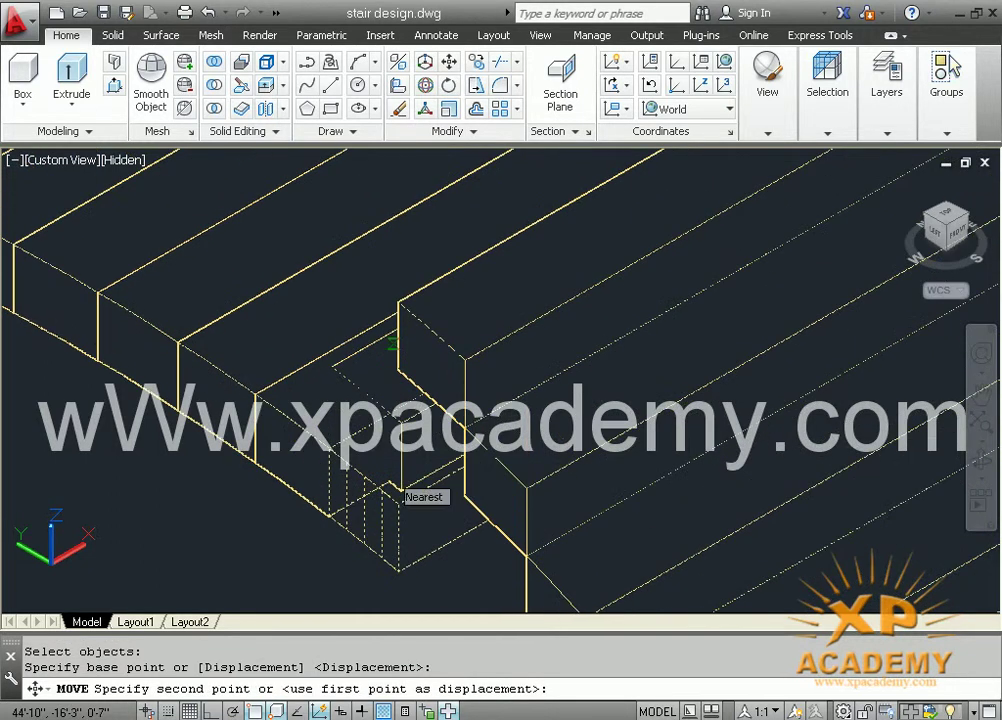
left_click(397, 313)
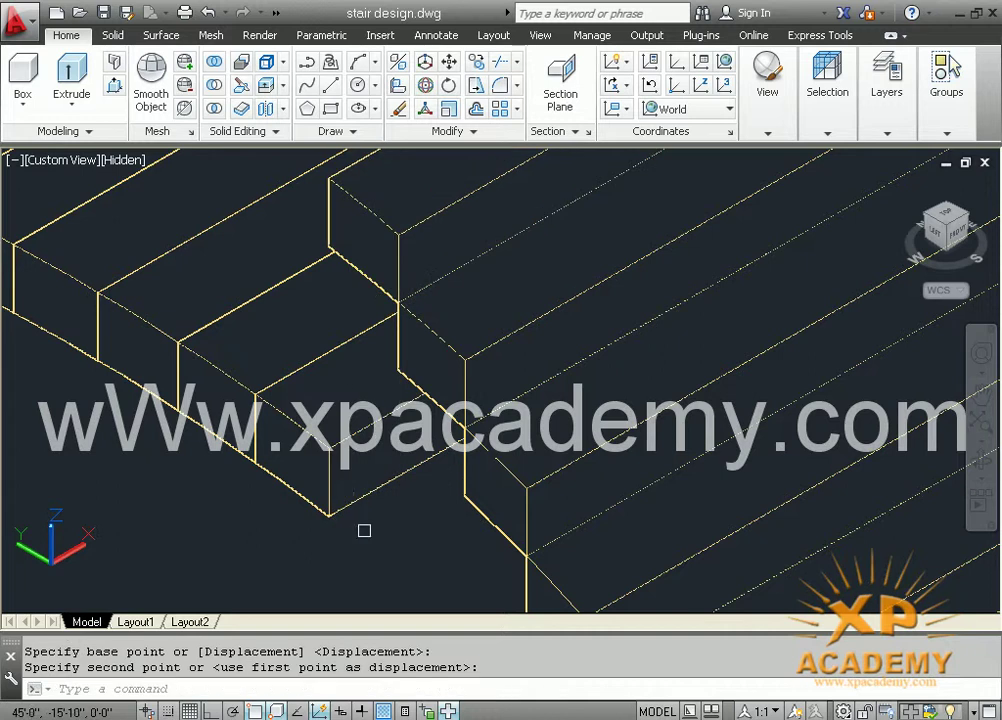
Lift the fifth and sixth treads, window-selecting the small one, onto the preceding steps
key("Return")
left_click(323, 514)
key("Return")
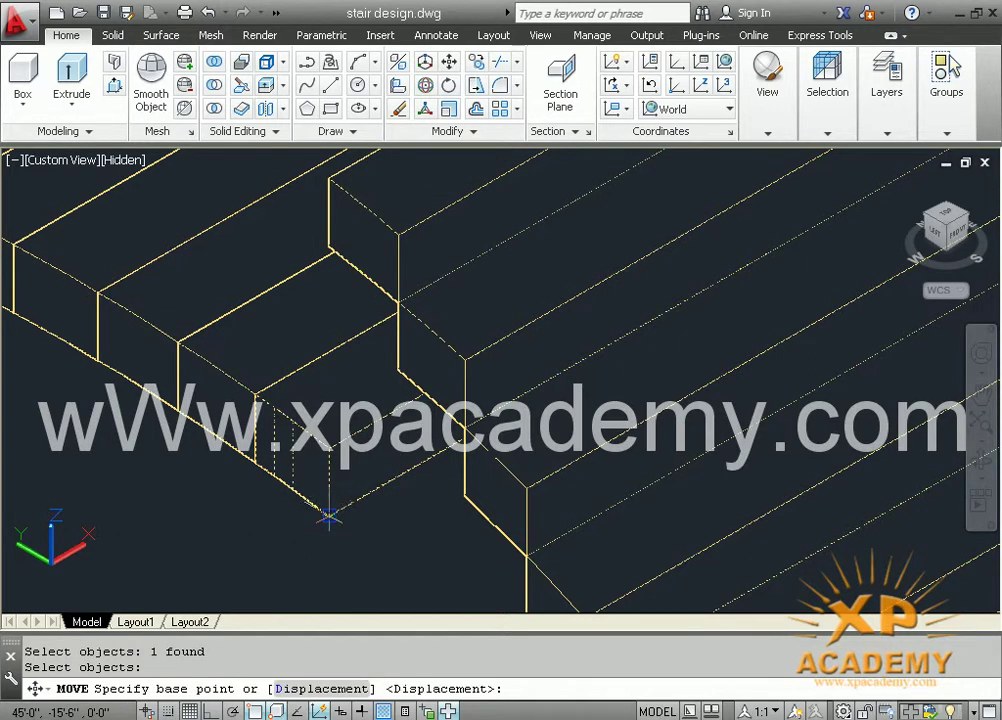
left_click(331, 516)
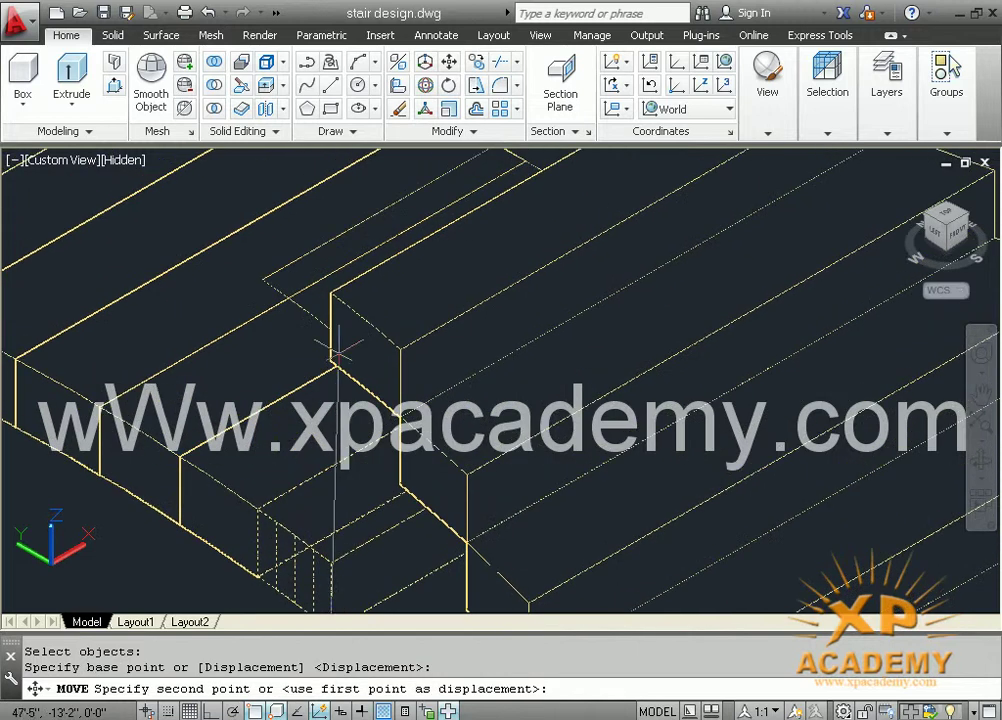
left_click(331, 290)
middle_click_drag(255, 357, 268, 327)
key("Return")
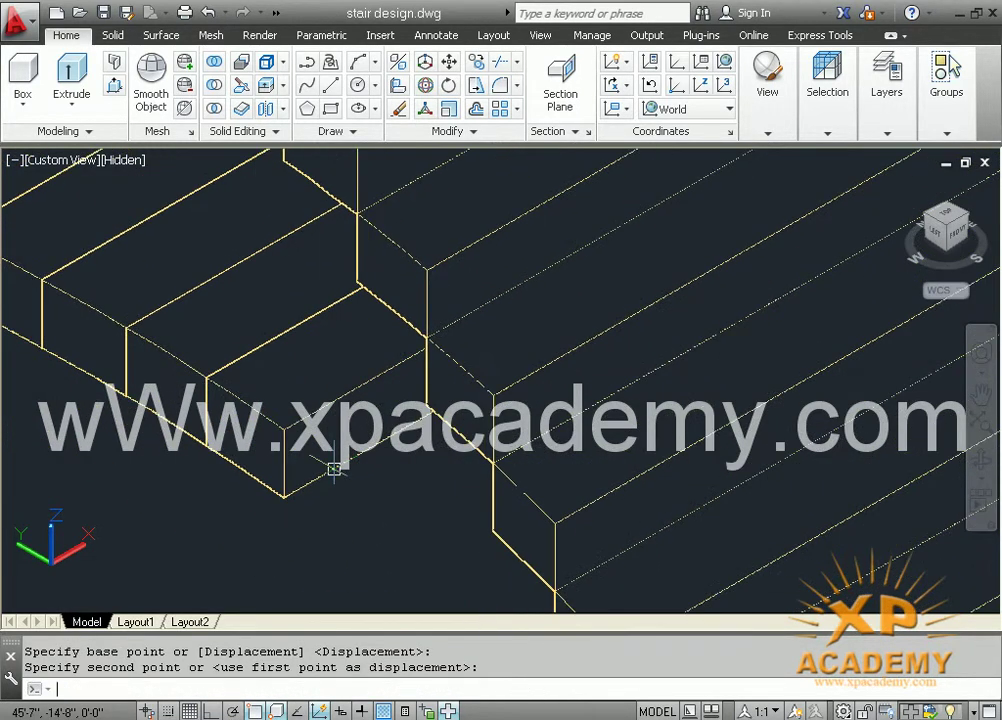
left_click(332, 479)
left_click(300, 492)
key("Return")
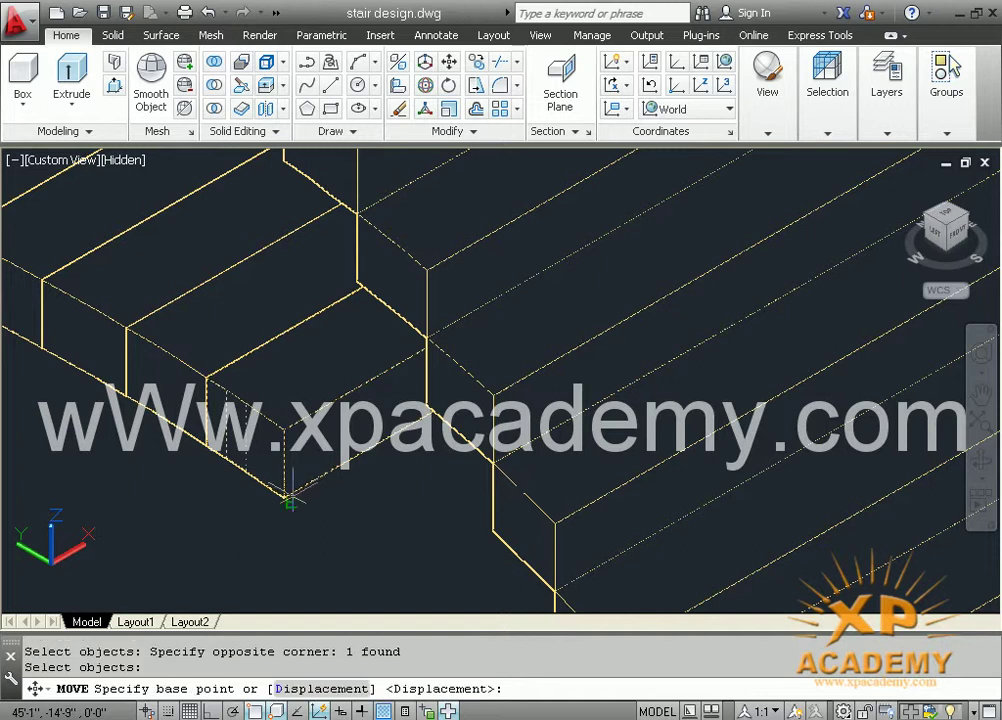
left_click(284, 494)
middle_click_drag(300, 337, 313, 537)
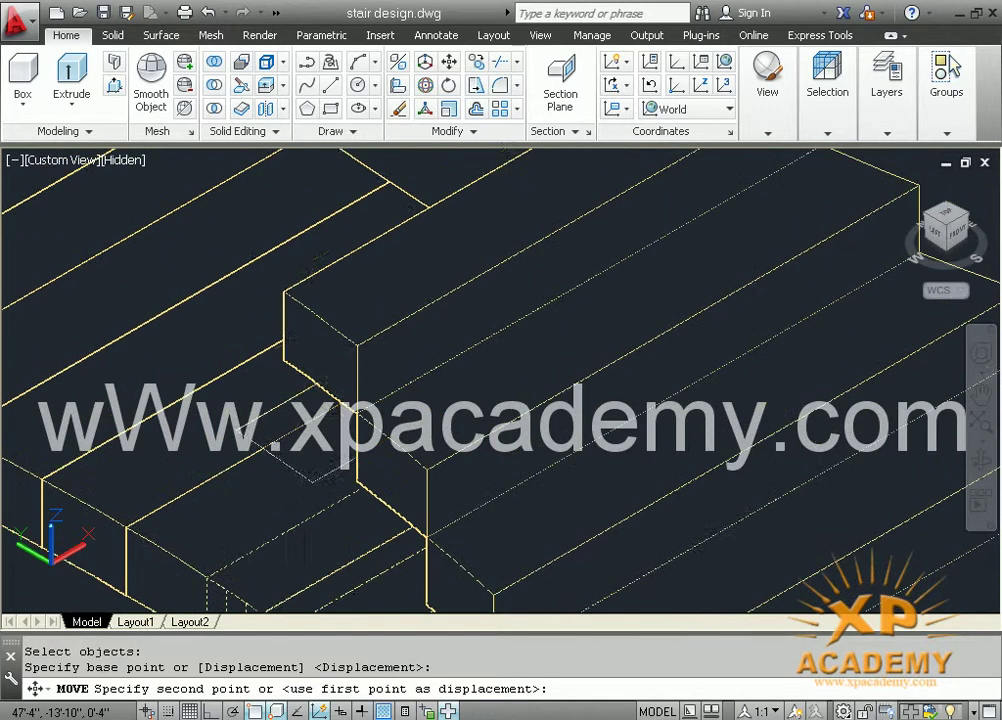
left_click(283, 293)
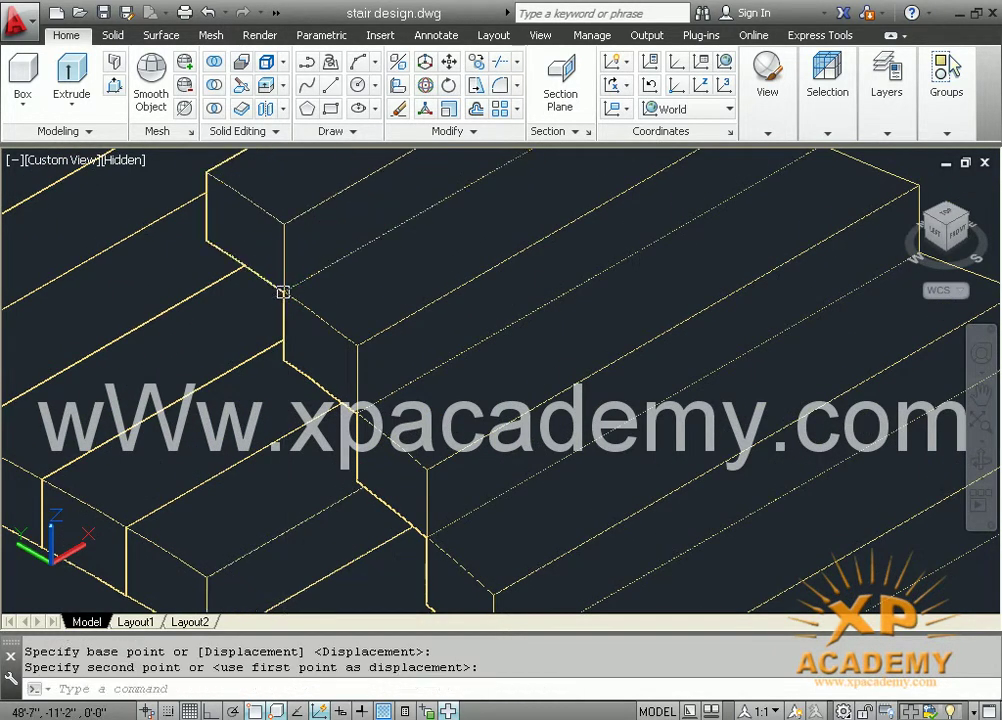
middle_click_drag(282, 291, 323, 486)
Stack the seventh tread on the previous step's corner
key("Return")
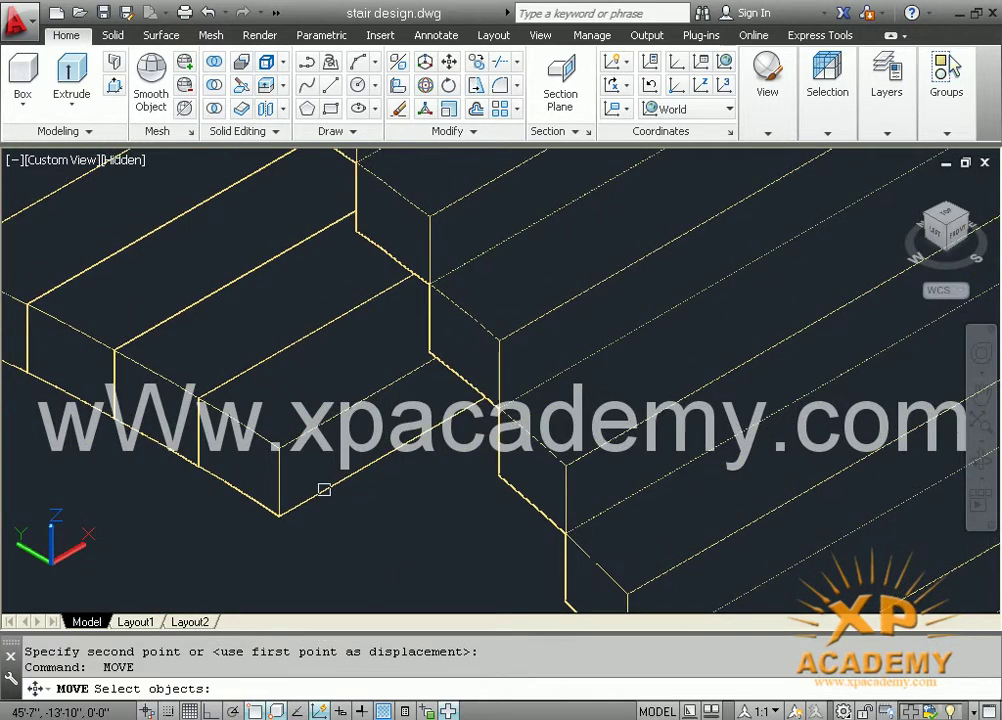
left_click(324, 489)
key("Return")
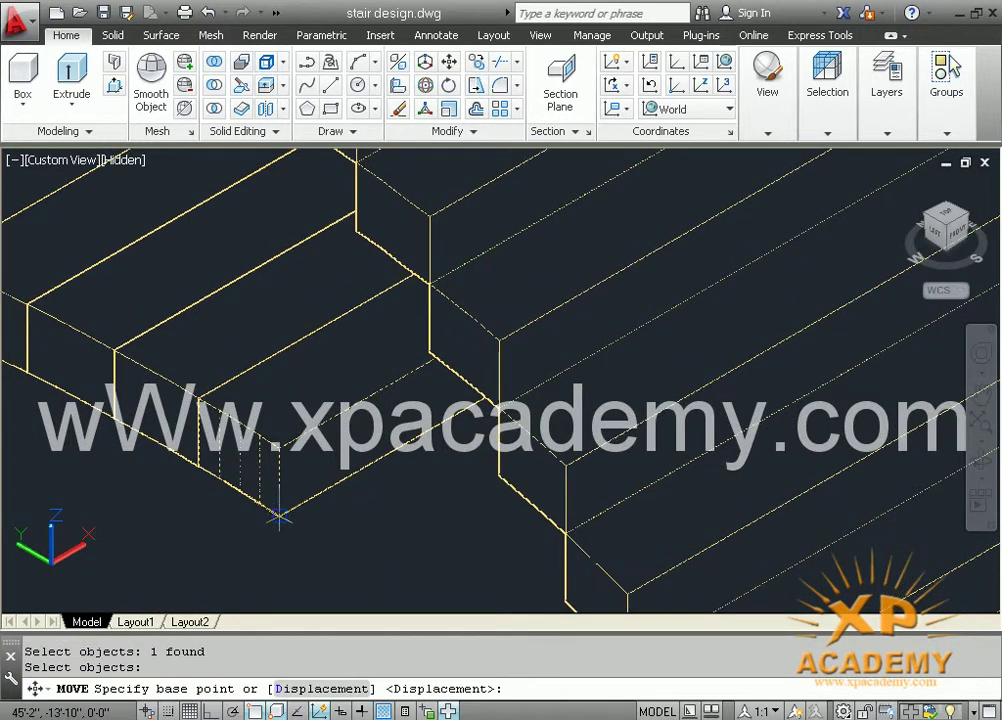
left_click(279, 515)
middle_click_drag(275, 351, 311, 517)
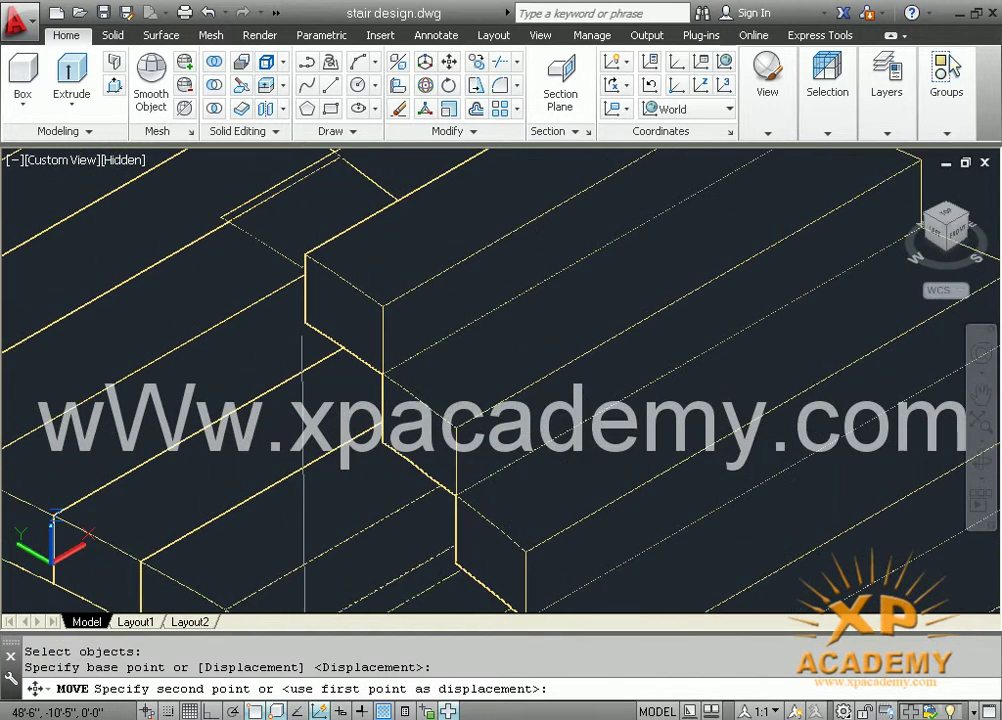
left_click(304, 252)
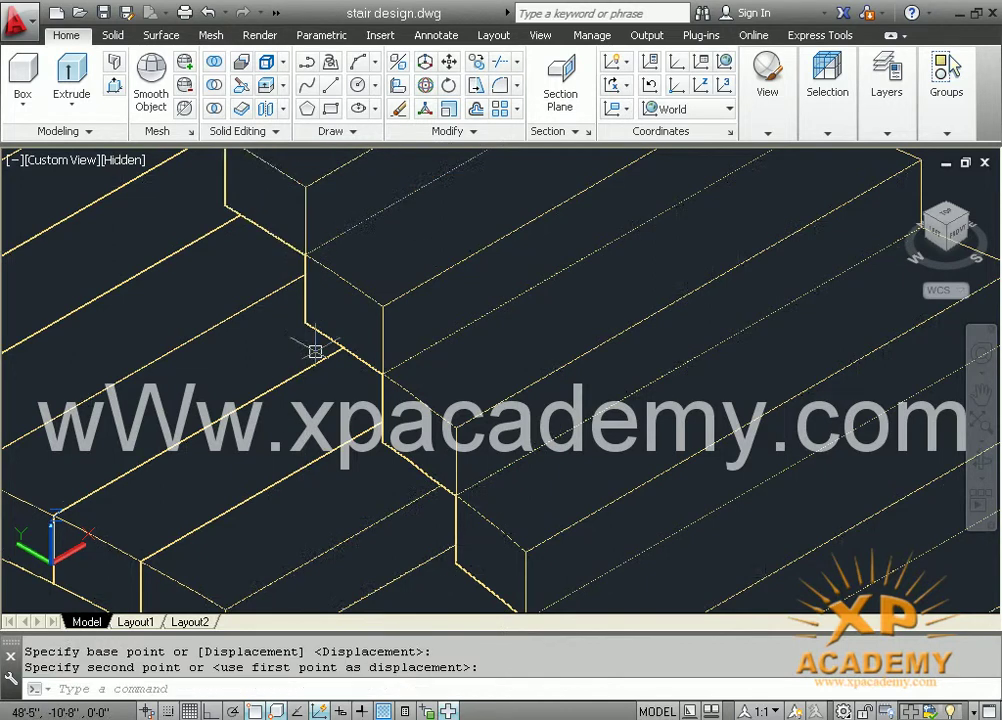
middle_click_drag(313, 351, 365, 368)
Place the small corner tread on top of the preceding step's corner
key("Return")
left_click(332, 501)
key("Return")
left_click(314, 511)
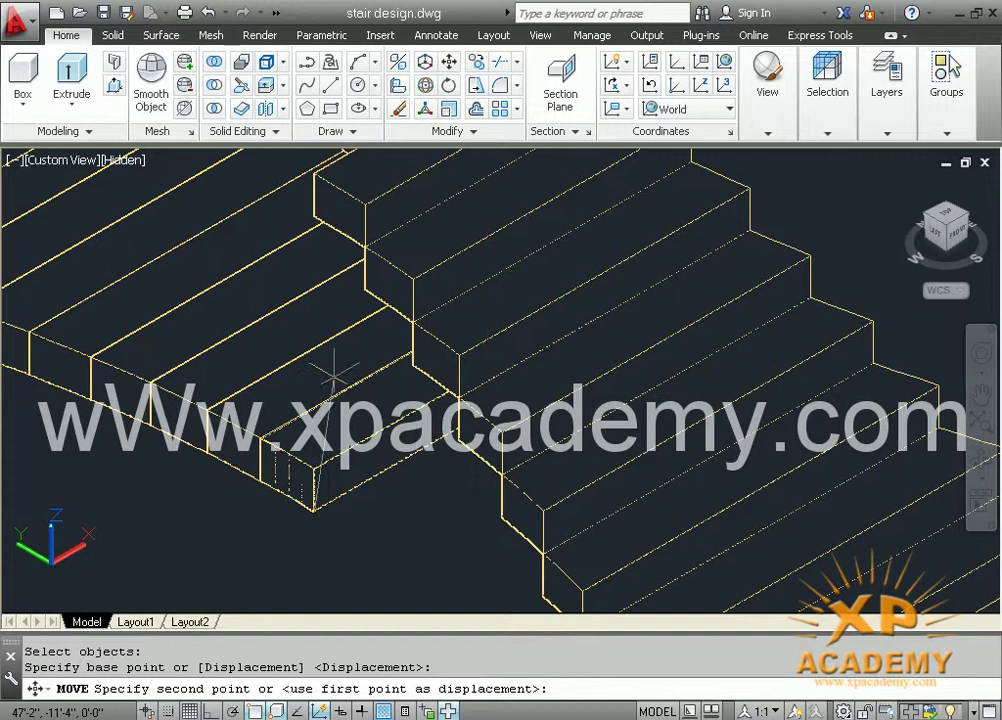
middle_click_drag(316, 172, 316, 372)
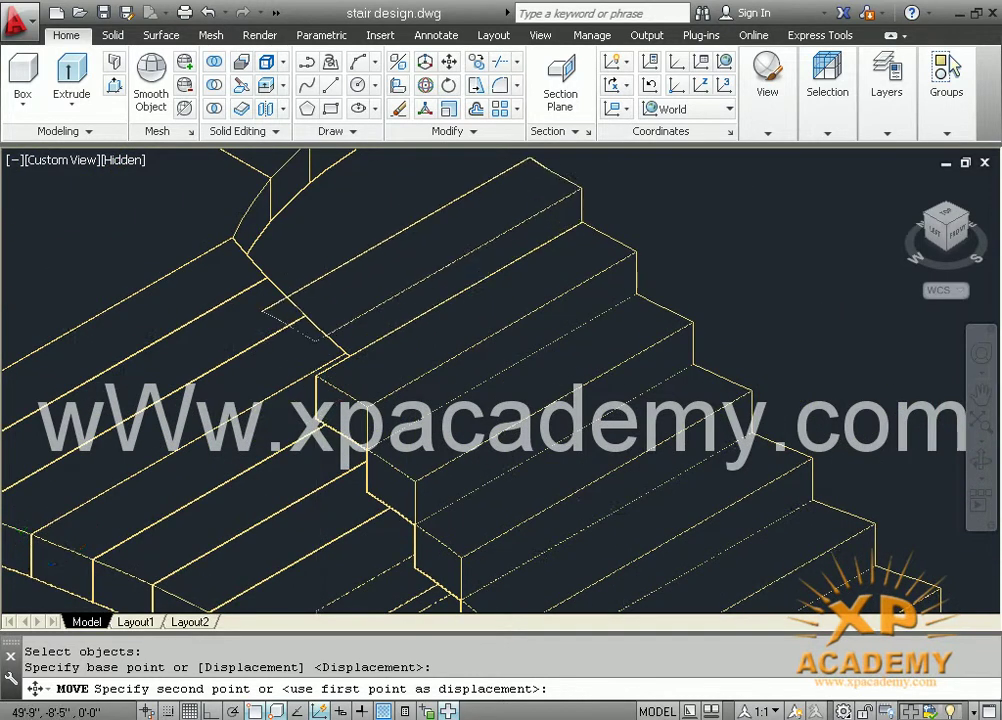
scroll(316, 372, "up", 2)
left_click(316, 368)
scroll(316, 368, "down", 2)
scroll(365, 373, "down", 1)
scroll(365, 373, "down", 1)
key("Return")
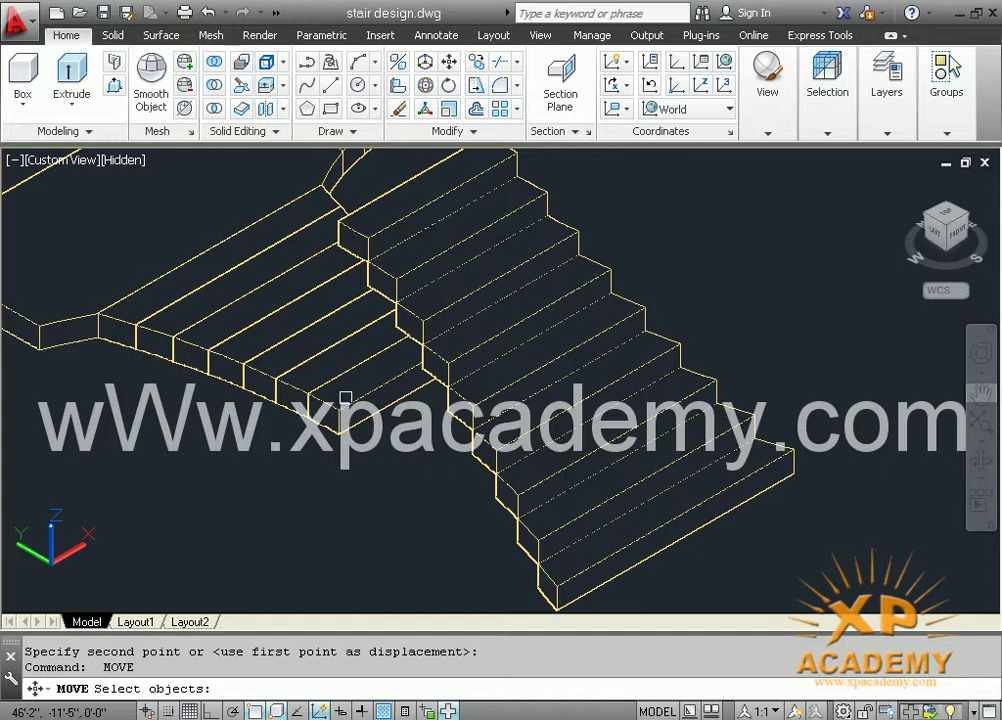
Move the next loose tread so its corner snaps onto the matching stair corner
left_click(345, 398)
key("Return")
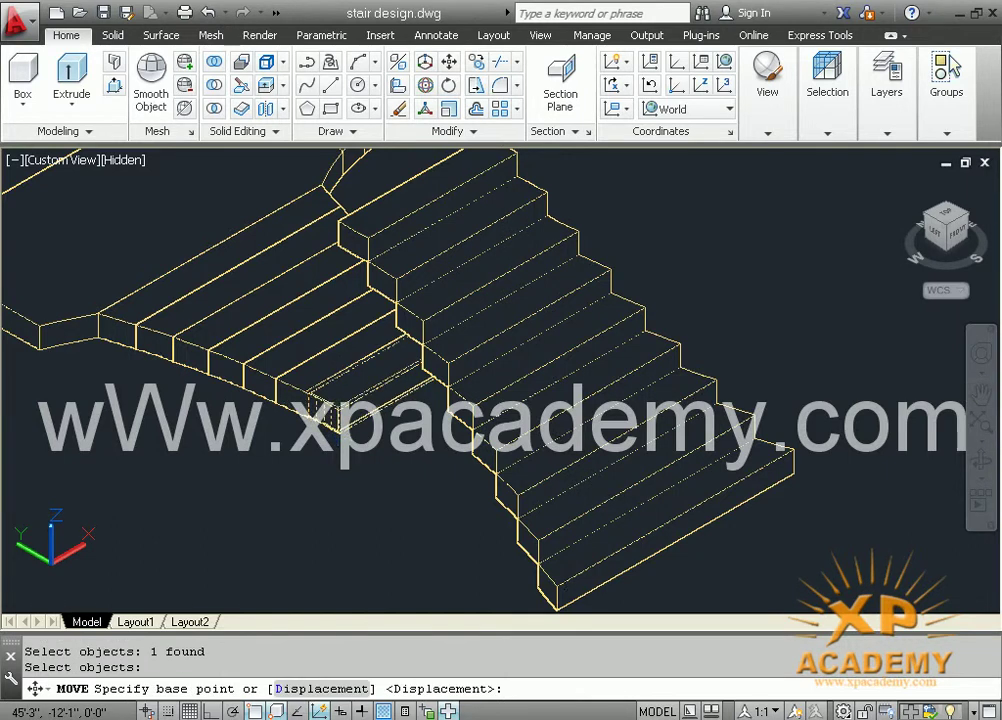
left_click(338, 428)
scroll(338, 428, "up", 1)
scroll(313, 312, "up", 1)
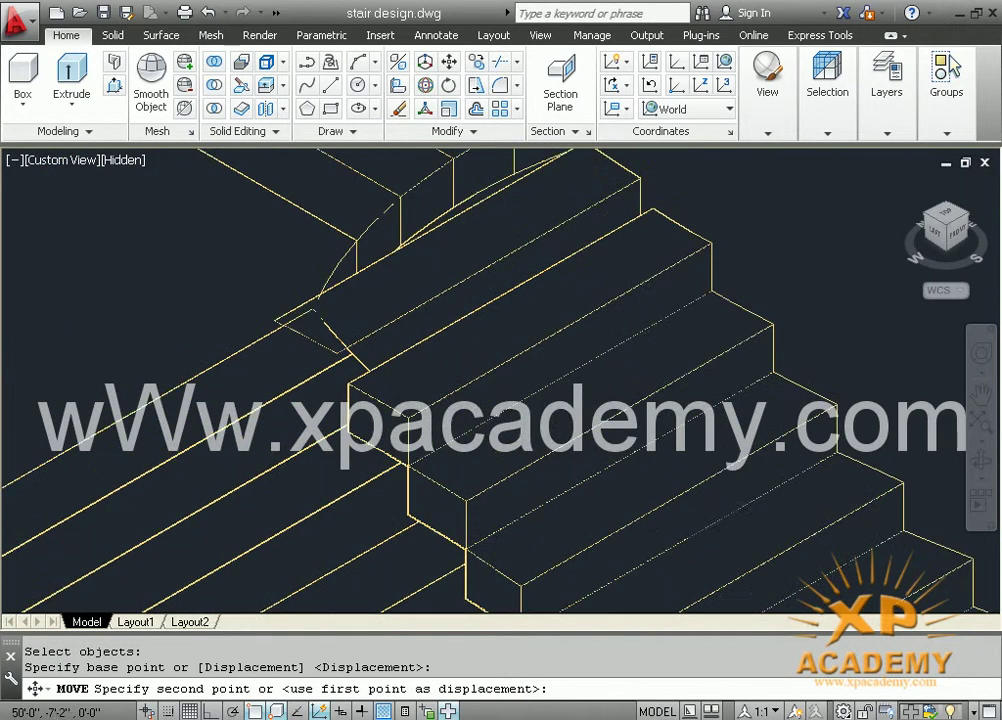
scroll(313, 312, "up", 1)
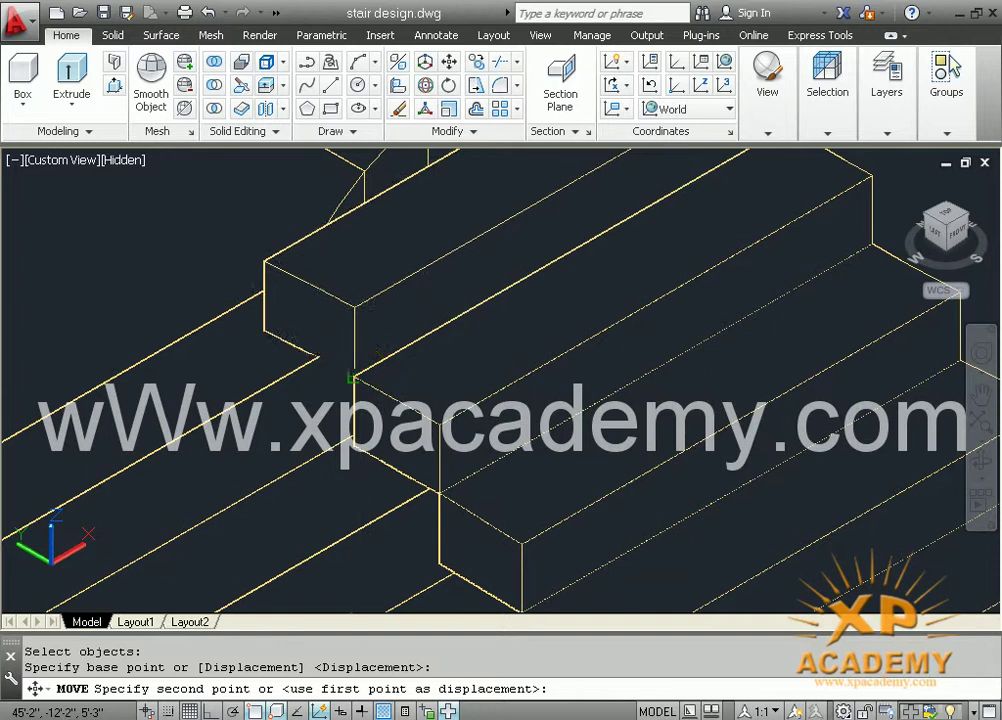
left_click(350, 378)
scroll(360, 385, "down", 2)
scroll(388, 384, "down", 1)
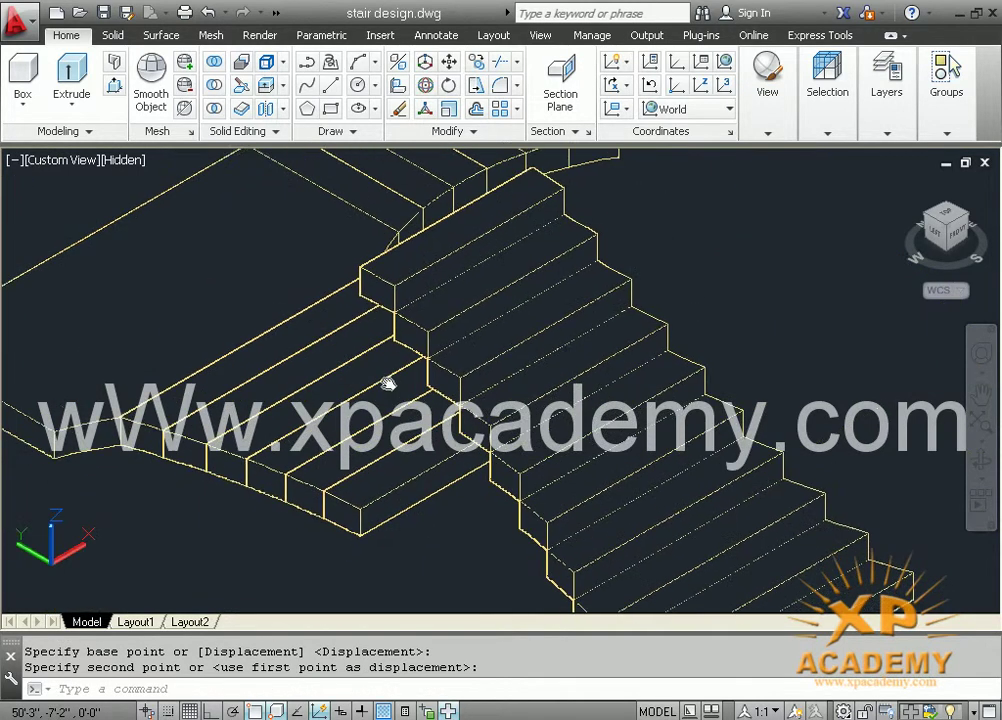
scroll(366, 518, "up", 1)
scroll(360, 520, "up", 1)
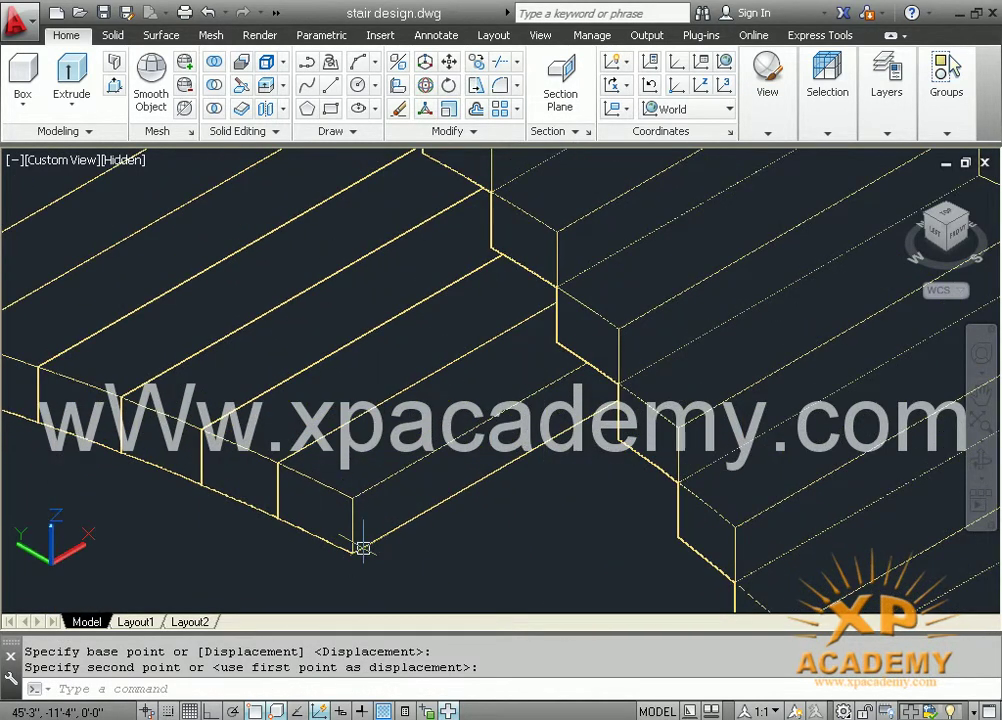
Move the step box at the stair edge up onto the upper stair corner
key("Return")
left_click(359, 550)
key("Return")
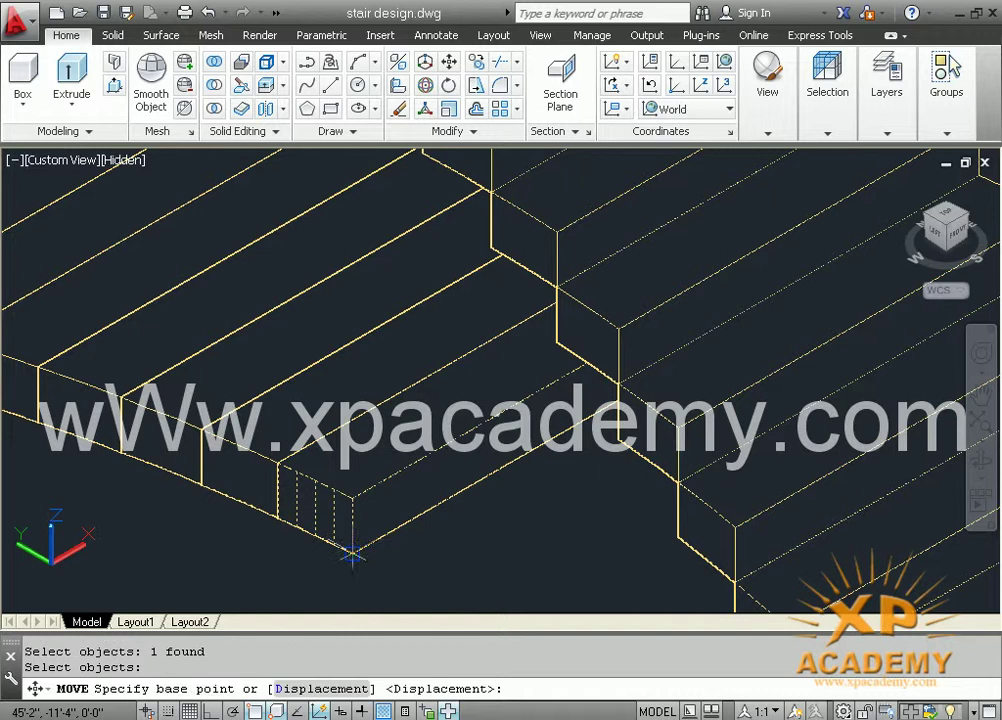
left_click(352, 551)
middle_click_drag(350, 380, 347, 528)
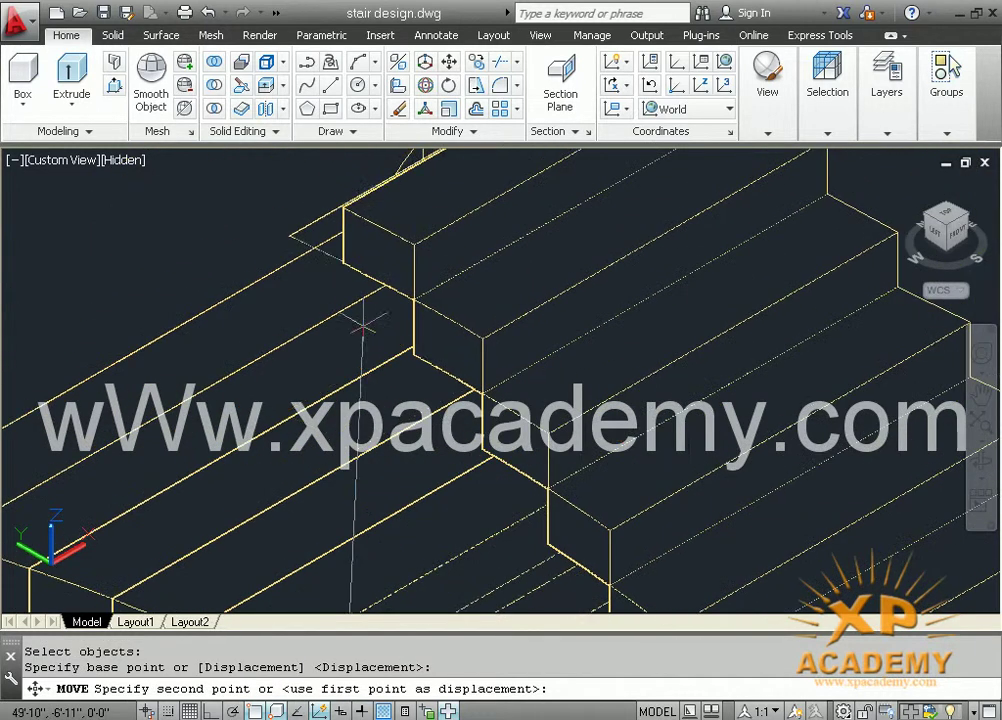
left_click(344, 208)
scroll(337, 252, "down", 5)
middle_click_drag(373, 425, 303, 415)
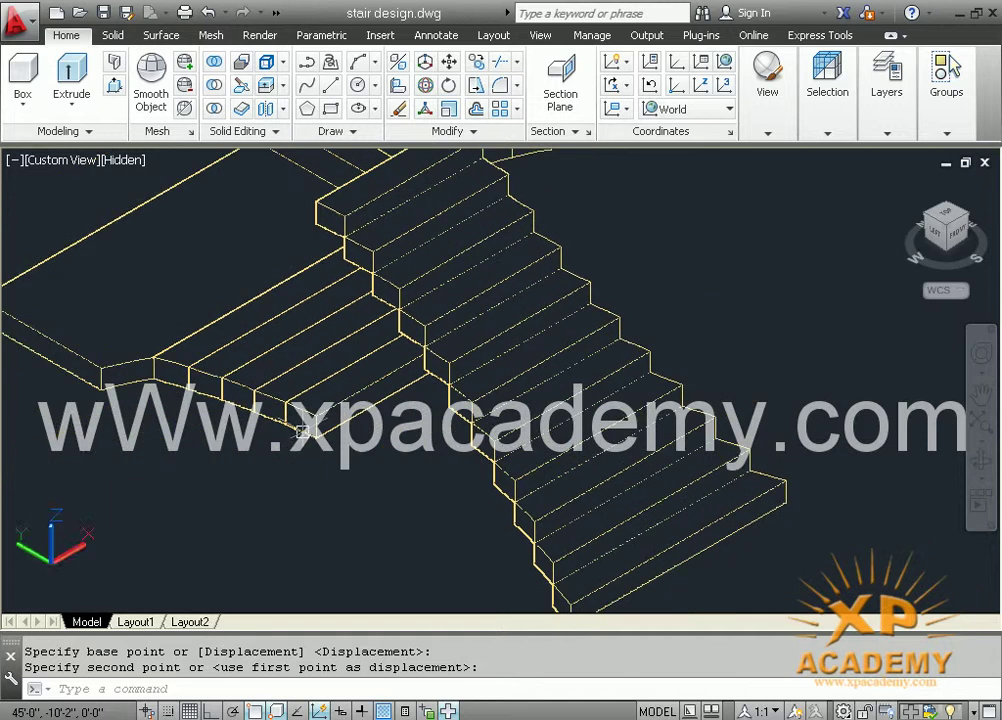
scroll(303, 432, "up", 3)
Snap the lower step box's front corner onto its stair corner
key("Return")
left_click(333, 437)
key("Return")
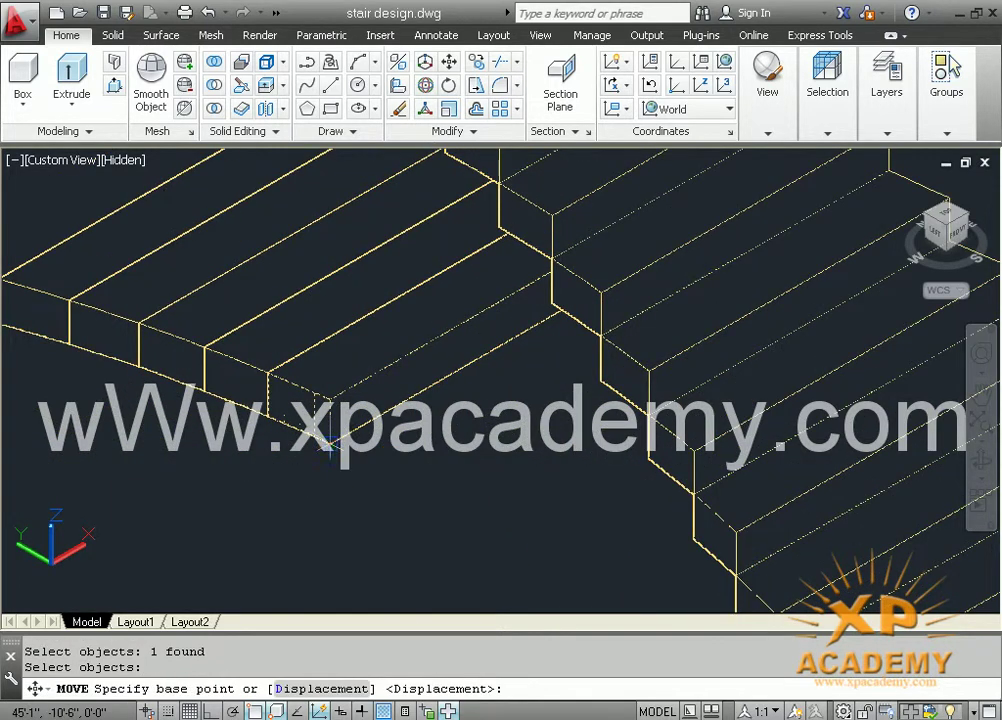
left_click(325, 445)
scroll(324, 320, "up", 2)
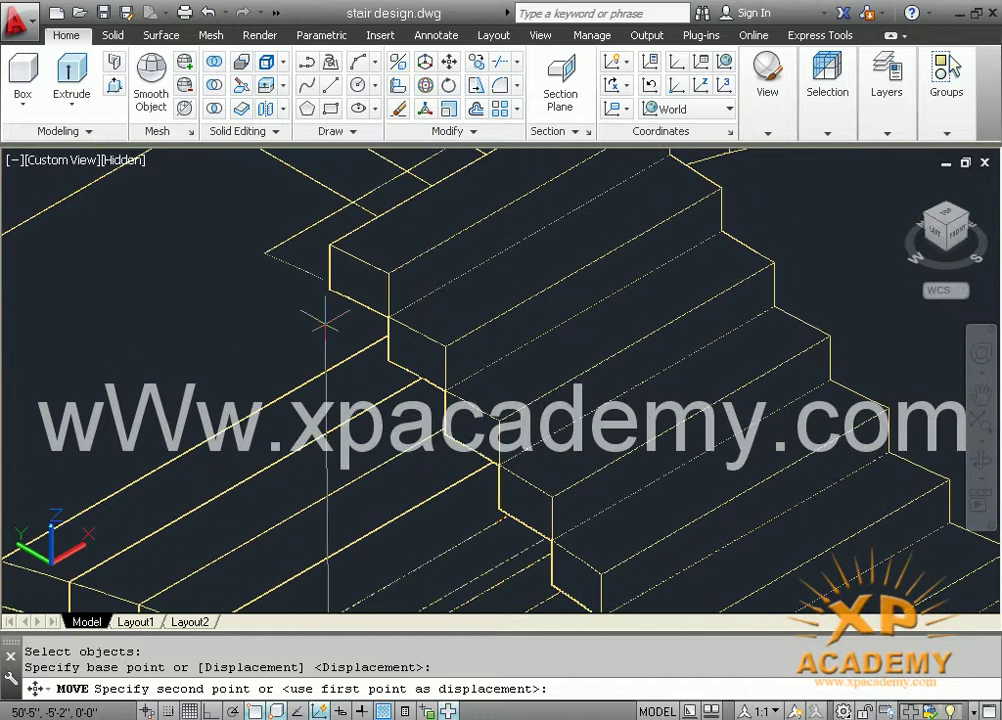
left_click(331, 247)
scroll(324, 425, "down", 2)
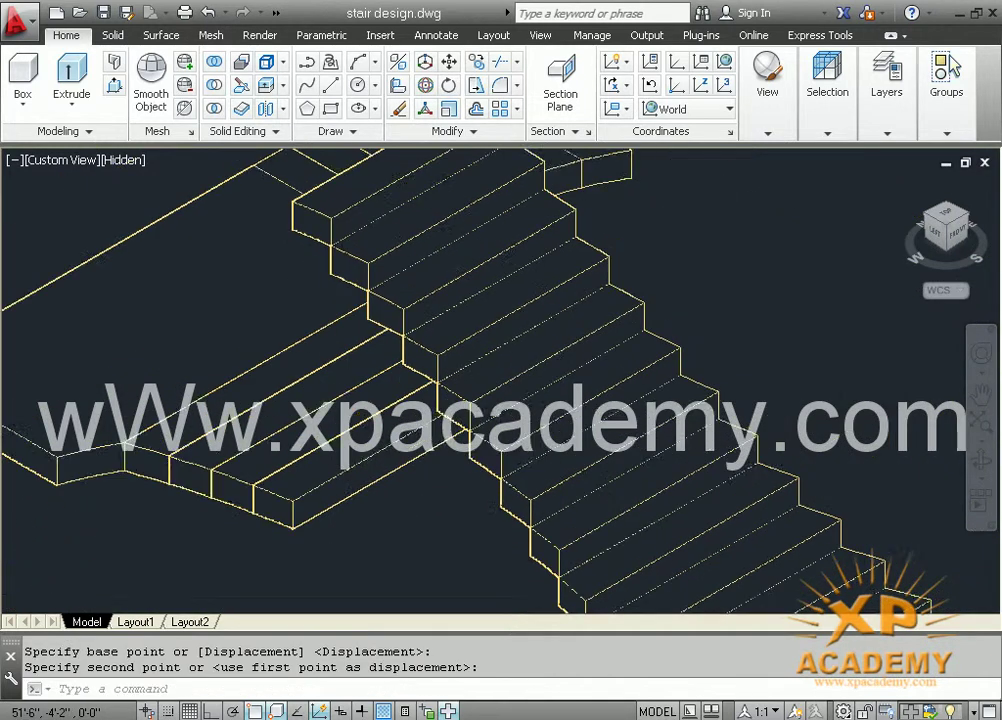
scroll(323, 428, "up", 2)
Lift the front step box into place at the upper stair corner
key("Return")
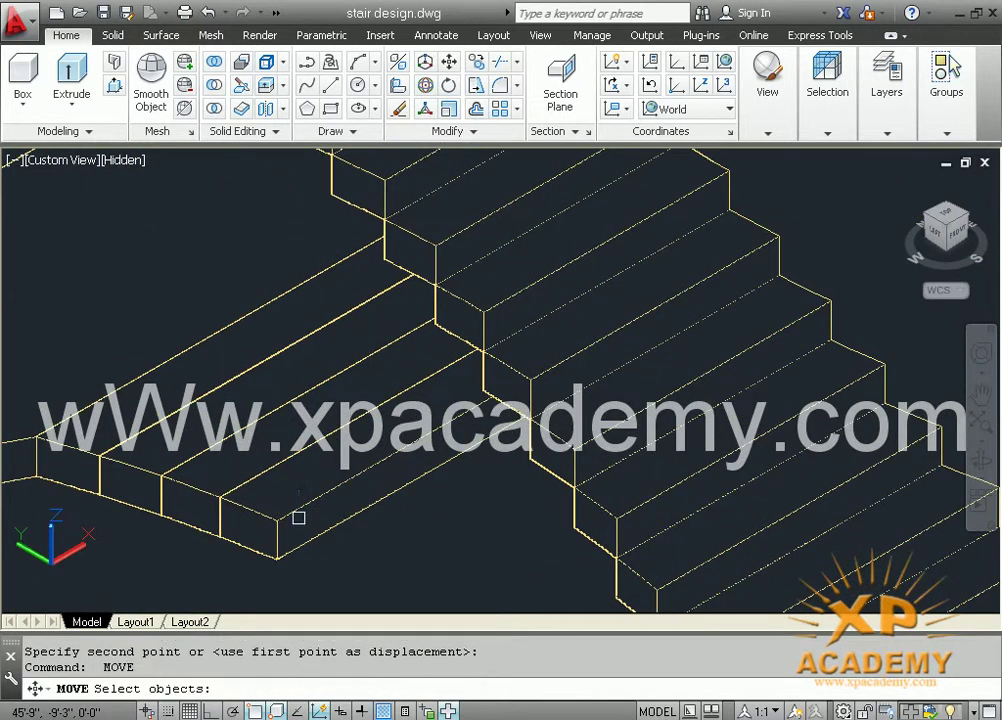
left_click(296, 502)
key("Return")
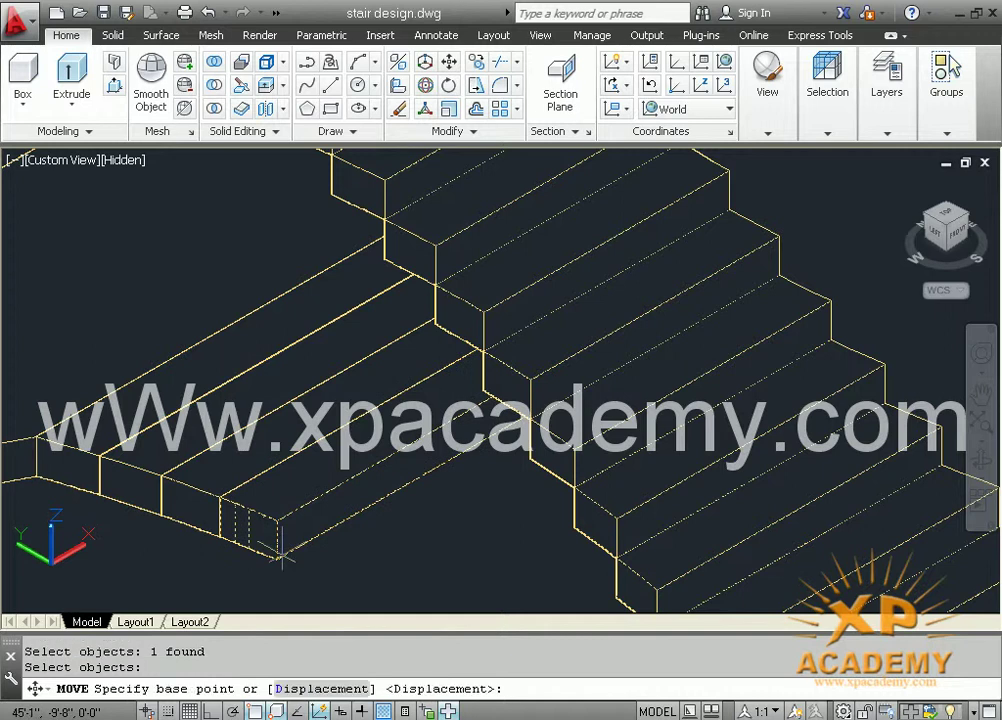
left_click(277, 560)
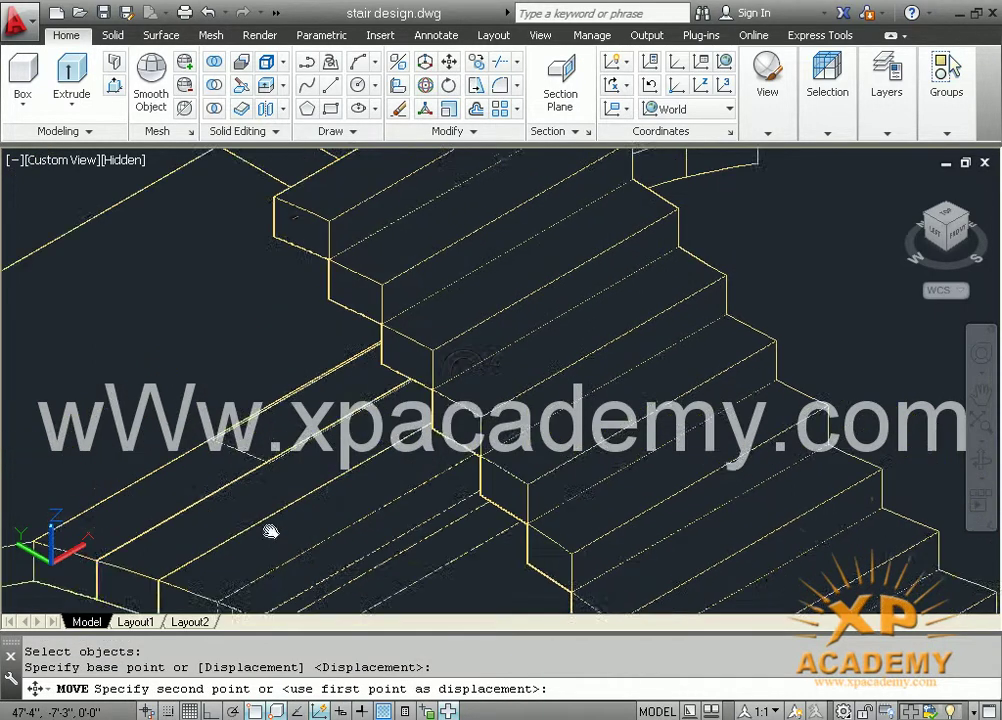
middle_click_drag(268, 530, 274, 410)
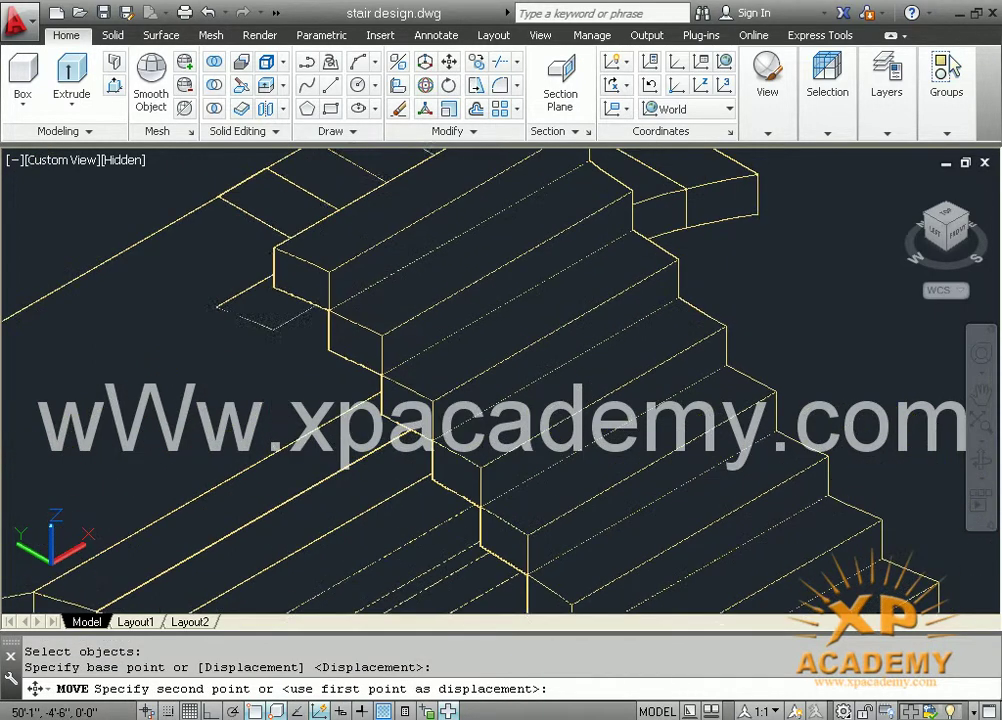
left_click(273, 248)
scroll(291, 331, "down", 2)
scroll(291, 331, "down", 1)
scroll(280, 469, "up", 2)
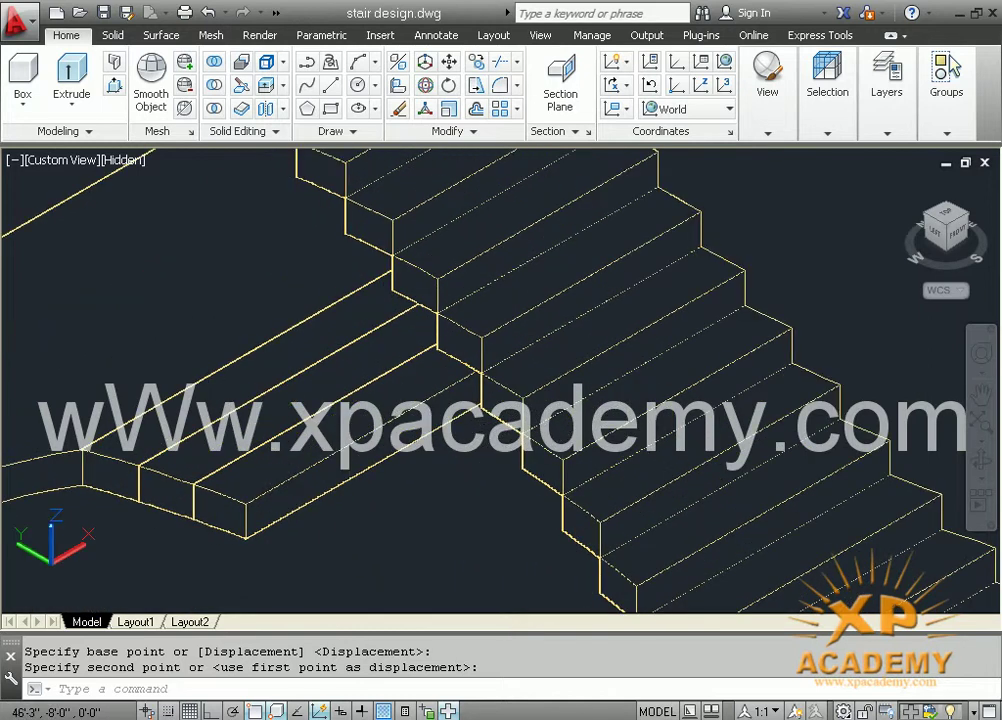
Move the next front box flush against its stair corner
key("Return")
left_click(272, 487)
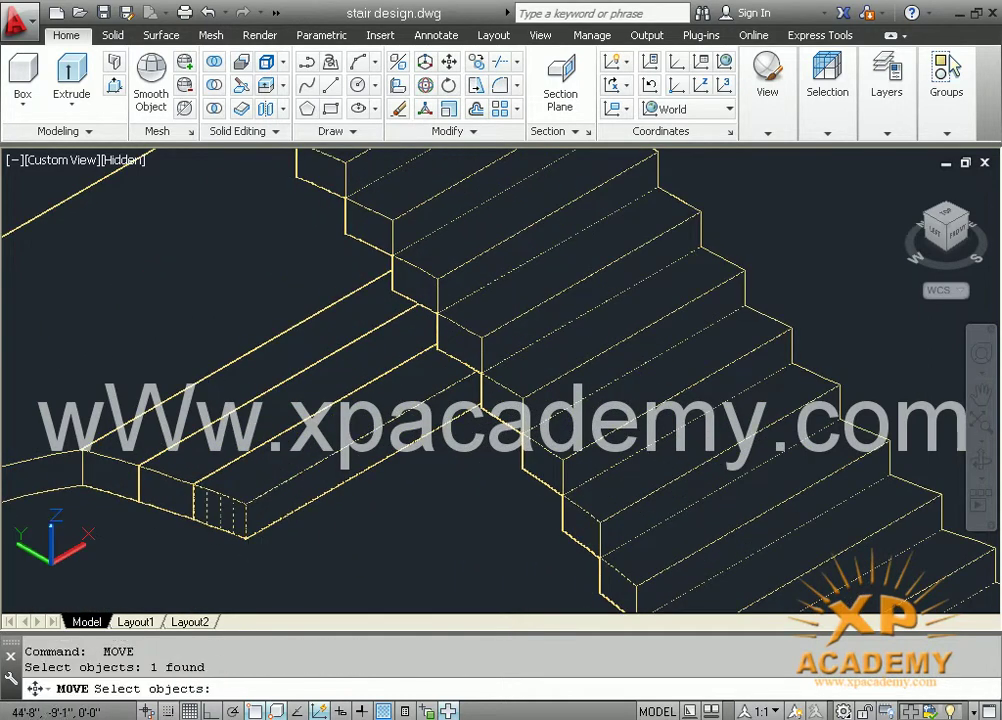
key("Return")
left_click(245, 537)
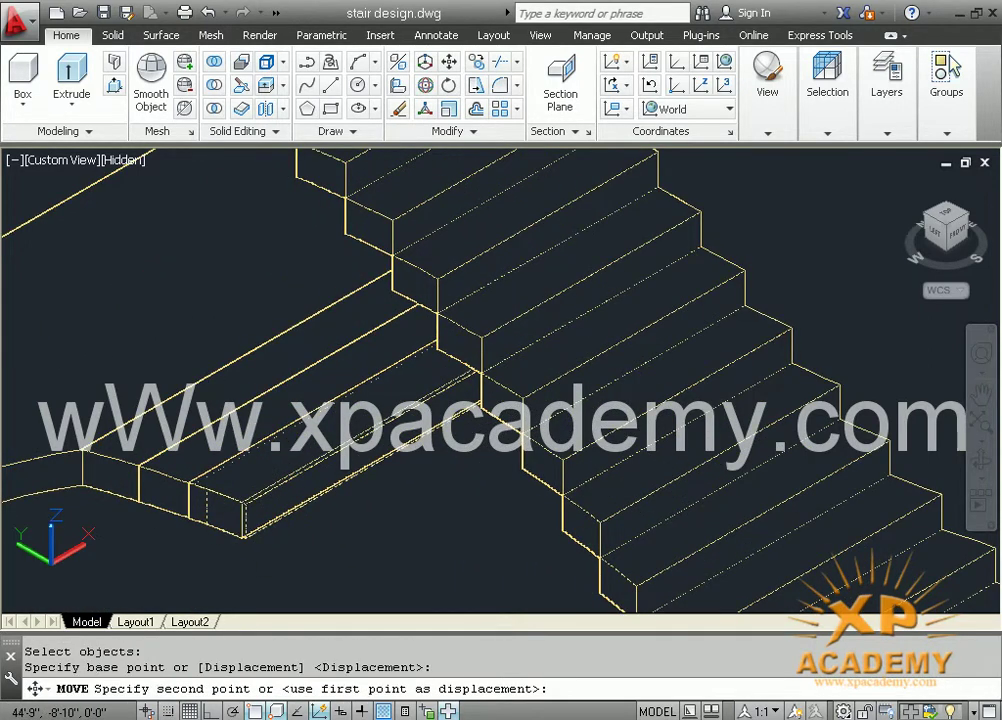
scroll(262, 355, "up", 1)
scroll(264, 340, "up", 1)
scroll(250, 250, "up", 1)
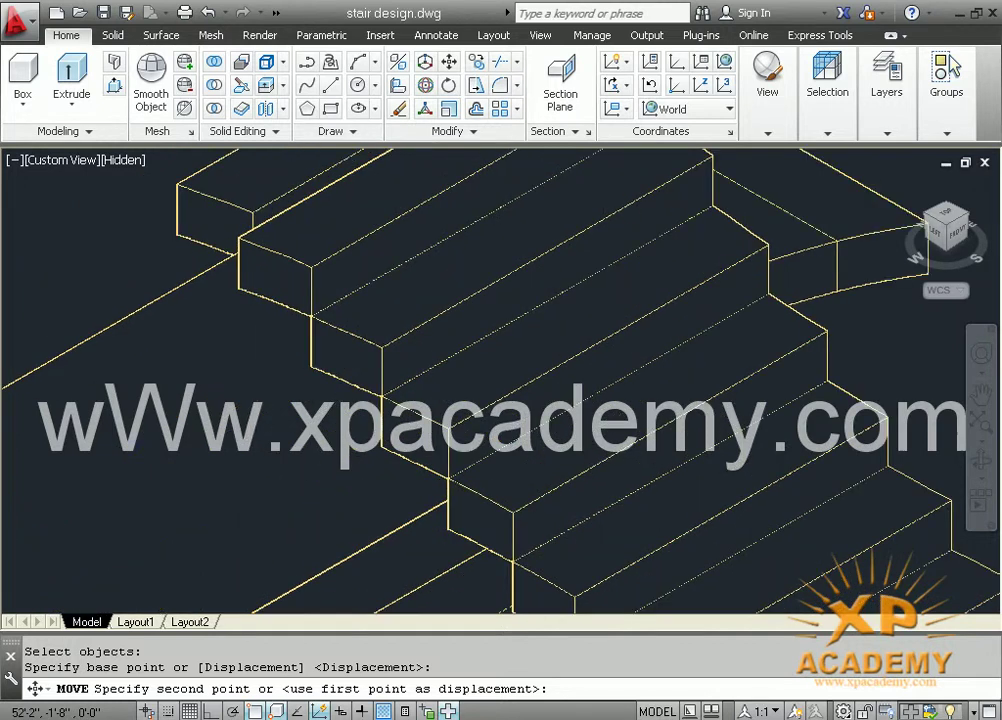
scroll(236, 226, "up", 2)
left_click(234, 227)
scroll(235, 255, "down", 1)
scroll(235, 195, "down", 1)
middle_click_drag(236, 444, 277, 389)
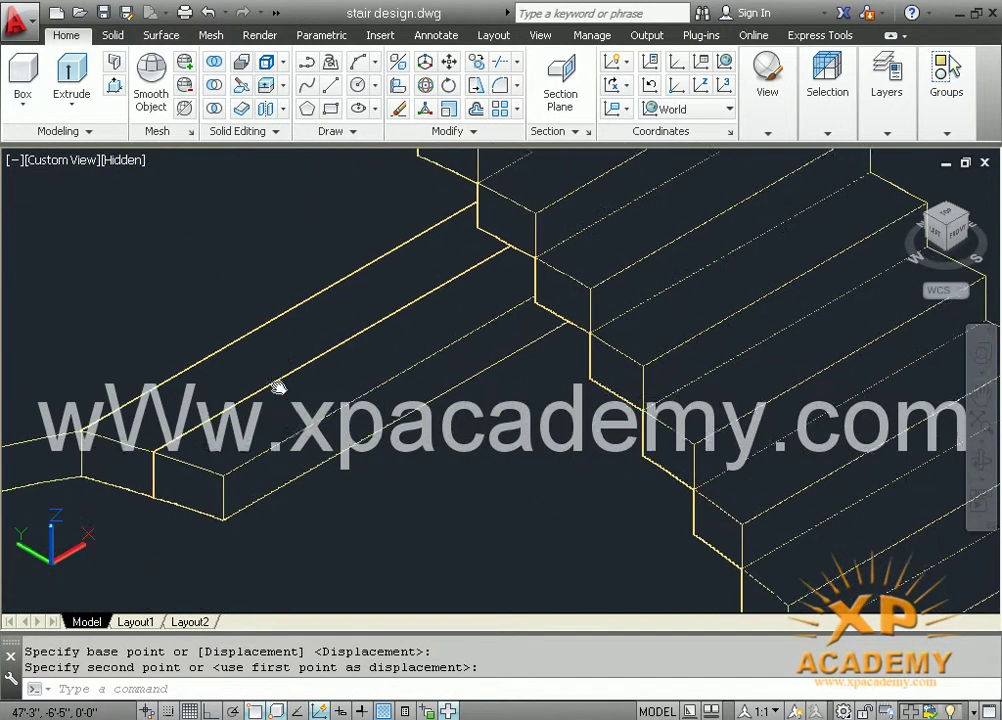
Snap the small step block onto the top-left stair corner
key("Return")
left_click(232, 516)
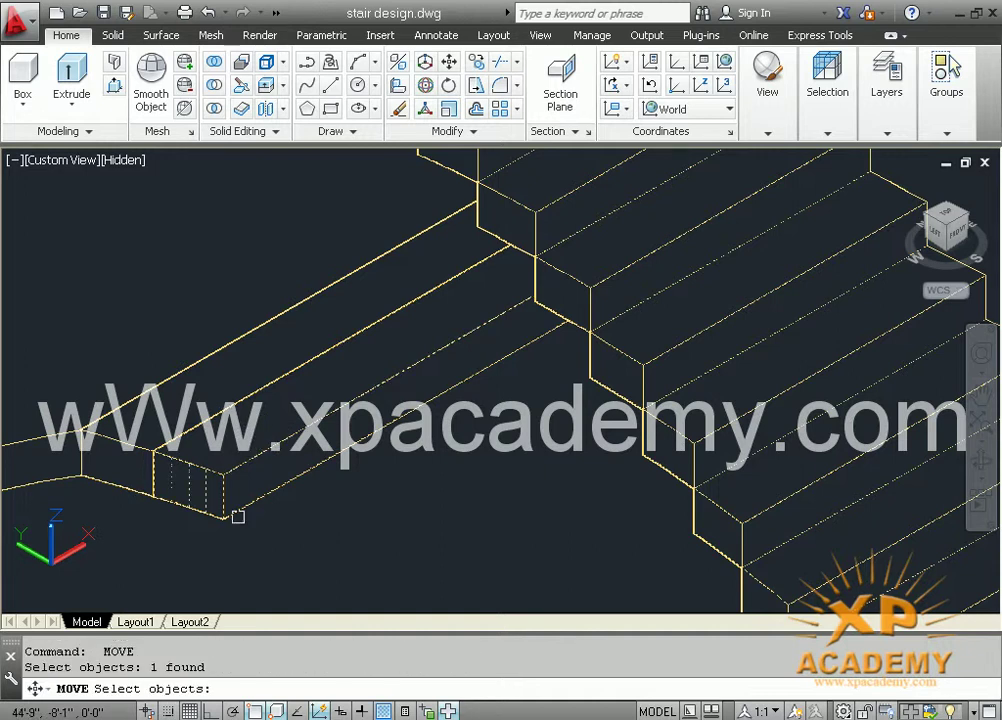
key("Return")
left_click(222, 513)
mouse_move(239, 331)
middle_mouse_down()
mouse_move(239, 559)
mouse_move(235, 459)
middle_mouse_up()
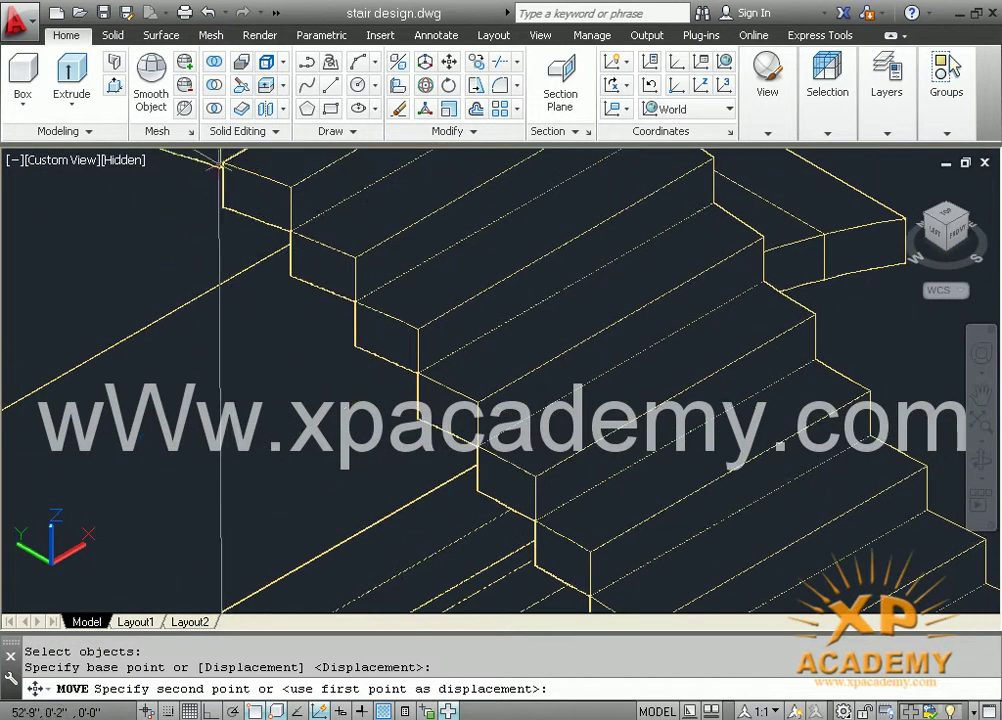
left_click(222, 250)
mouse_move(222, 250)
middle_mouse_down()
mouse_move(224, 398)
mouse_move(248, 364)
mouse_move(198, 520)
middle_mouse_up()
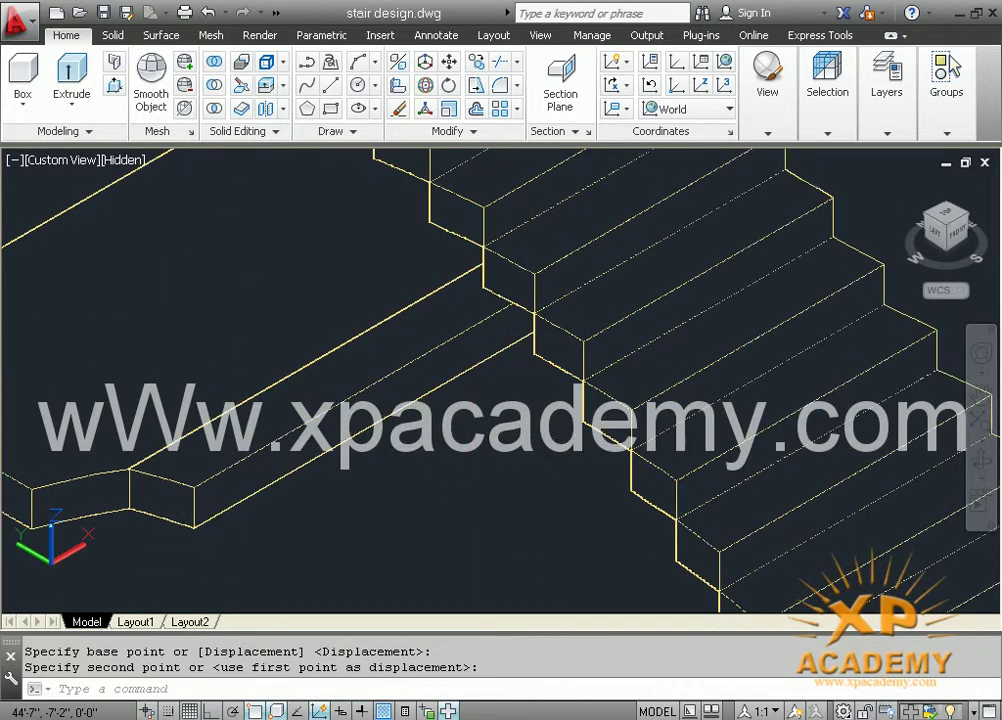
Move the last small stair block onto the stair's top corner
key("Return")
left_click(197, 485)
key("Return")
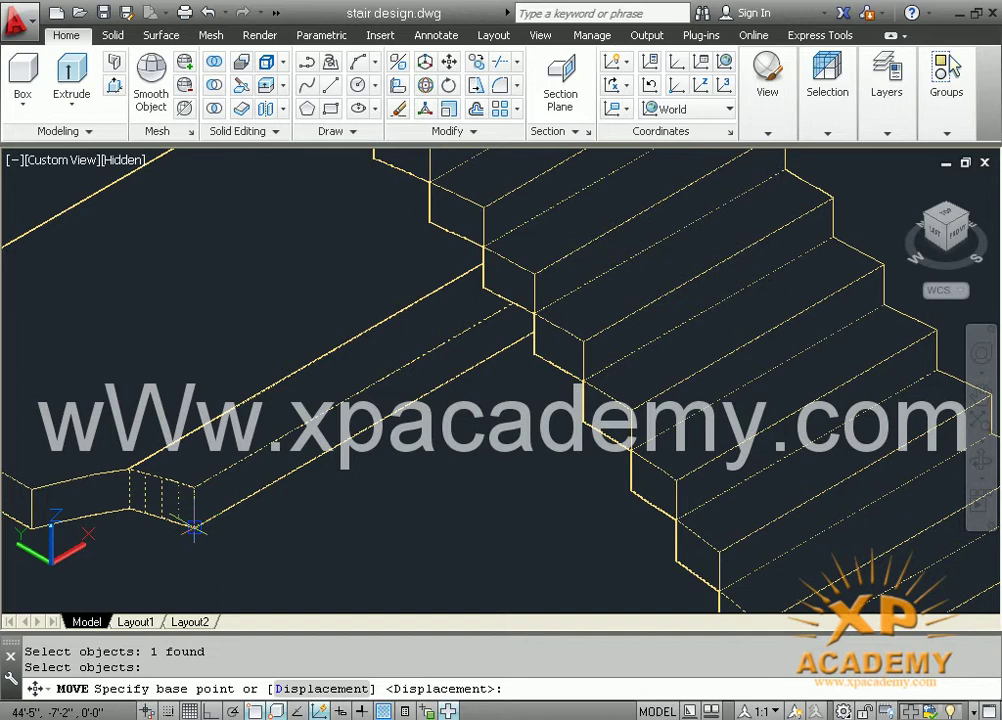
left_click(193, 528)
middle_click_drag(239, 328, 215, 383)
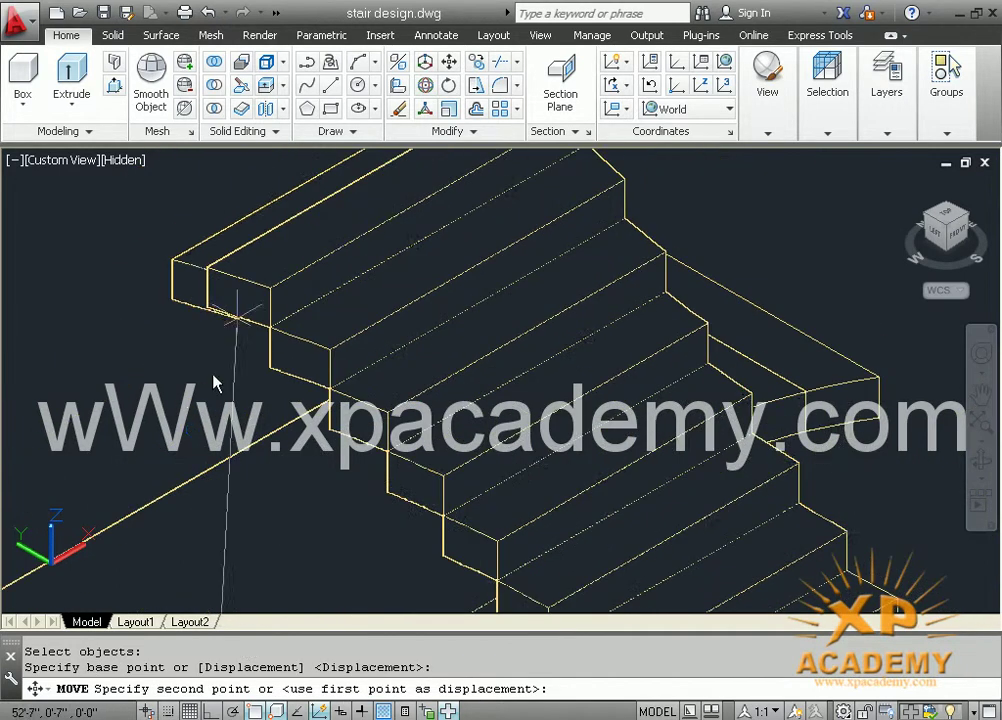
left_click(203, 281)
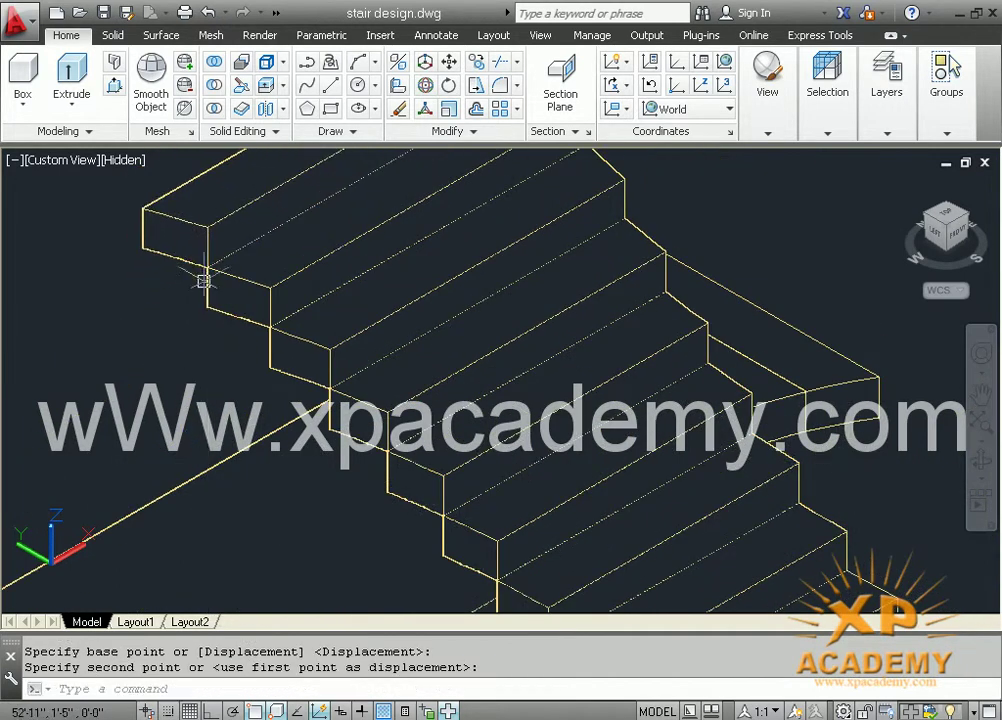
scroll(203, 281, "down", 1)
scroll(210, 285, "down", 1)
scroll(215, 295, "down", 1)
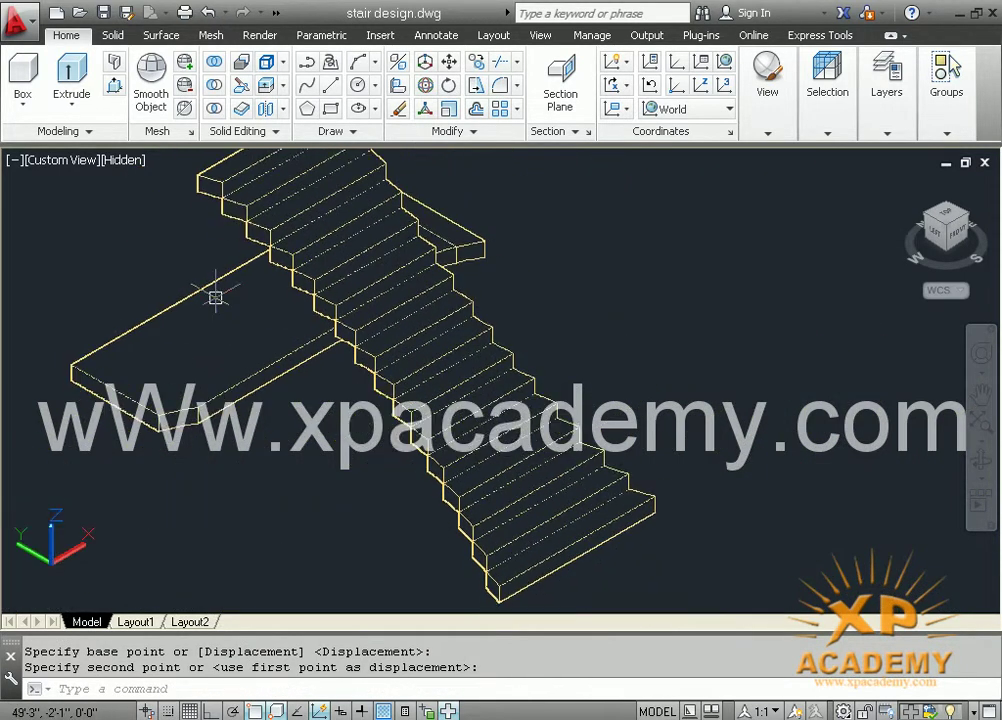
Move the landing block so its corner sits at the top of the stair
key("Return")
left_click(198, 428)
key("Return")
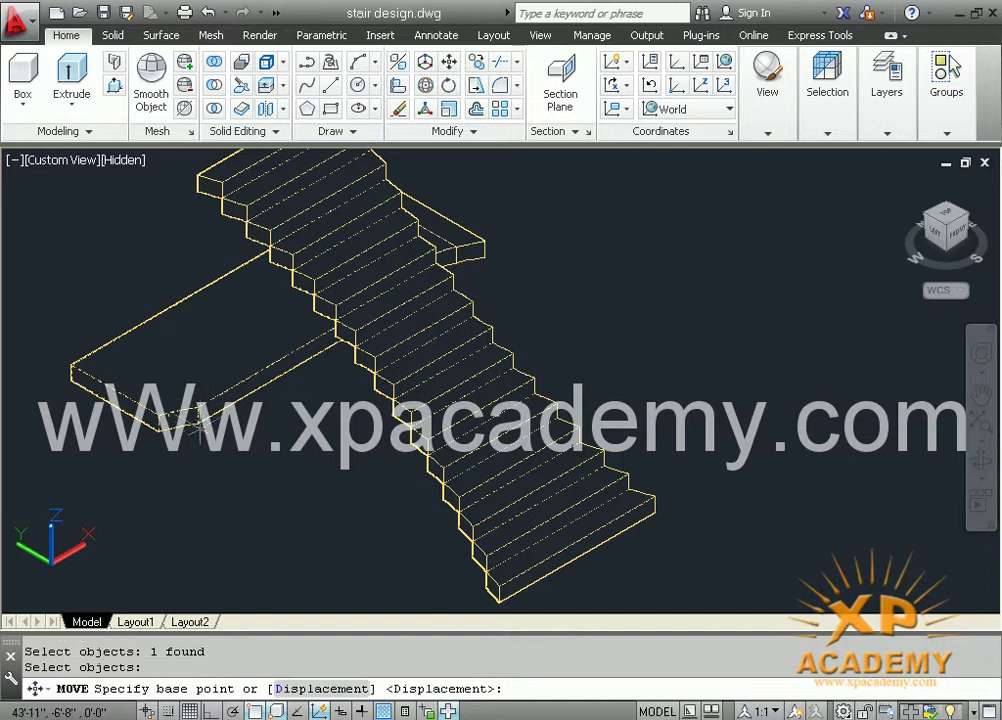
left_click(197, 424)
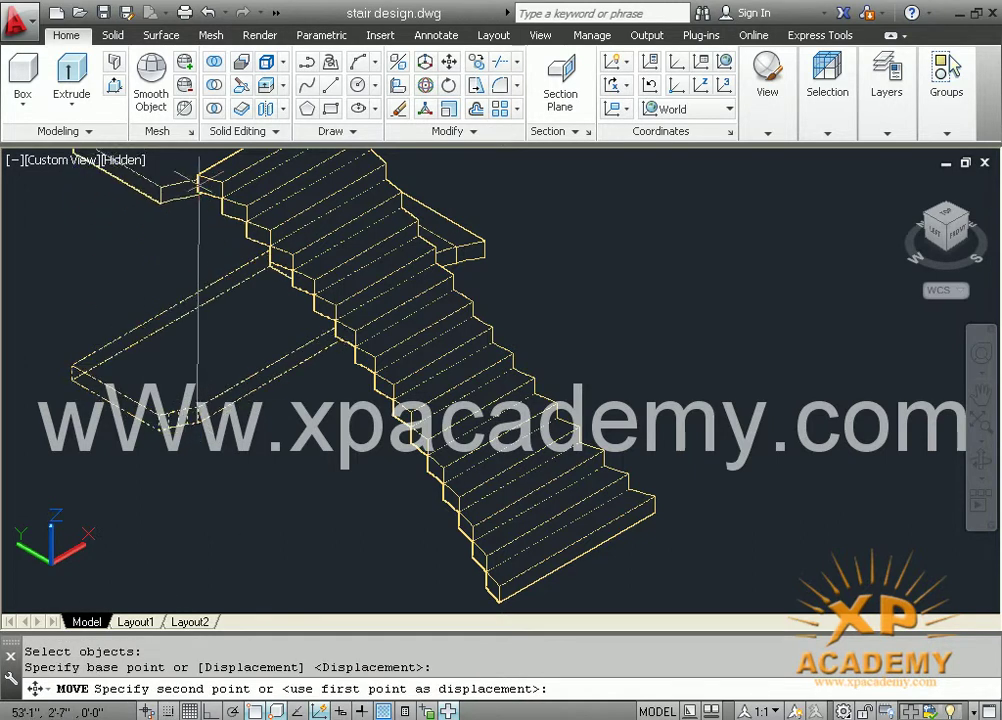
left_click(198, 176)
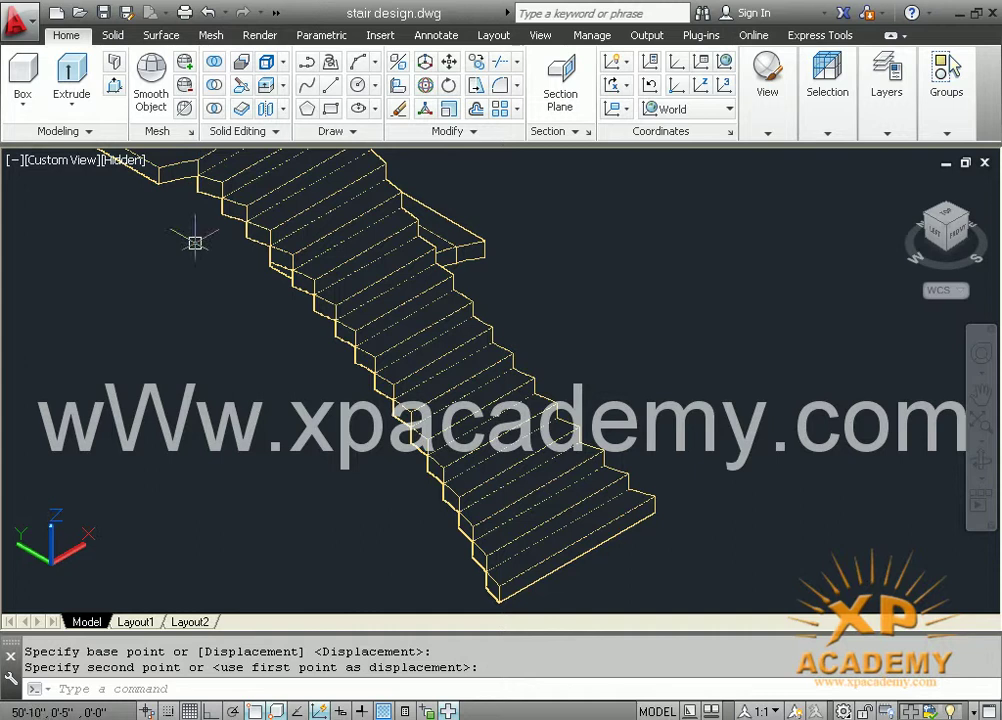
Pan and orbit the view to show the stair beside the curved tread flight
middle_click_drag(318, 358, 300, 398)
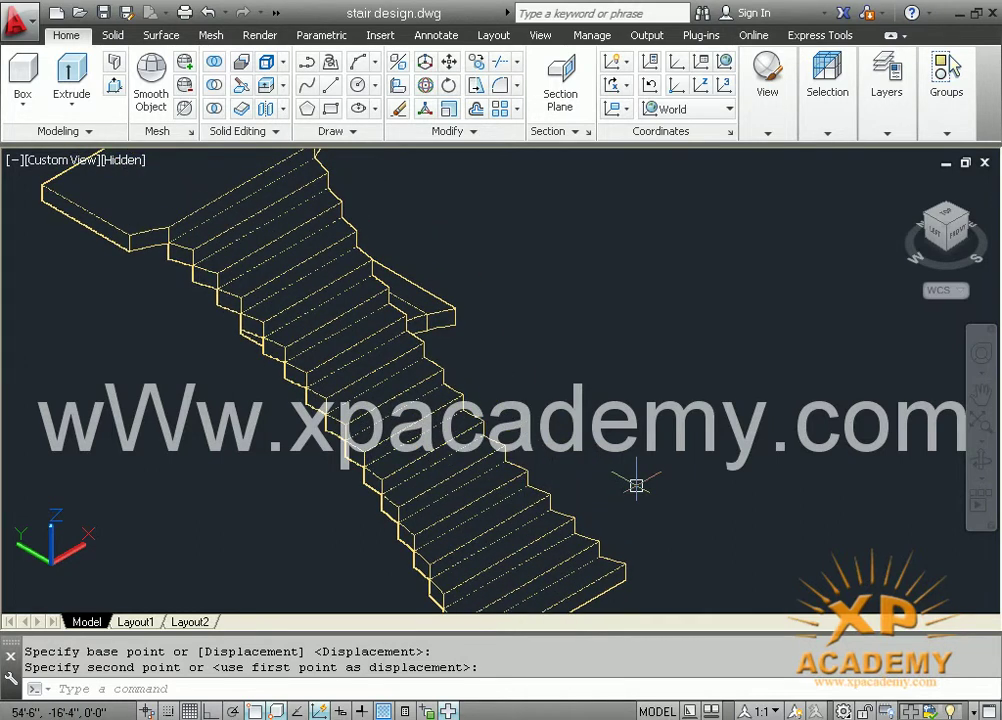
middle_click_drag(636, 485, 407, 481, "shift")
mouse_move(492, 349)
middle_mouse_down("shift")
mouse_move(470, 521)
mouse_move(495, 522)
middle_mouse_up("shift")
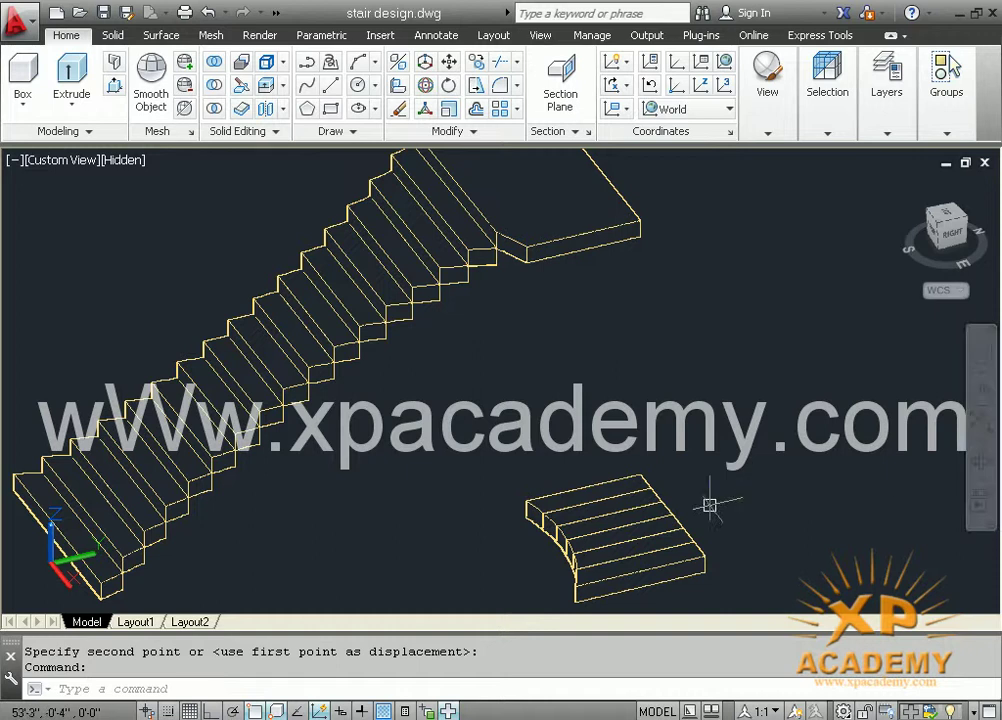
type("m")
key("Return")
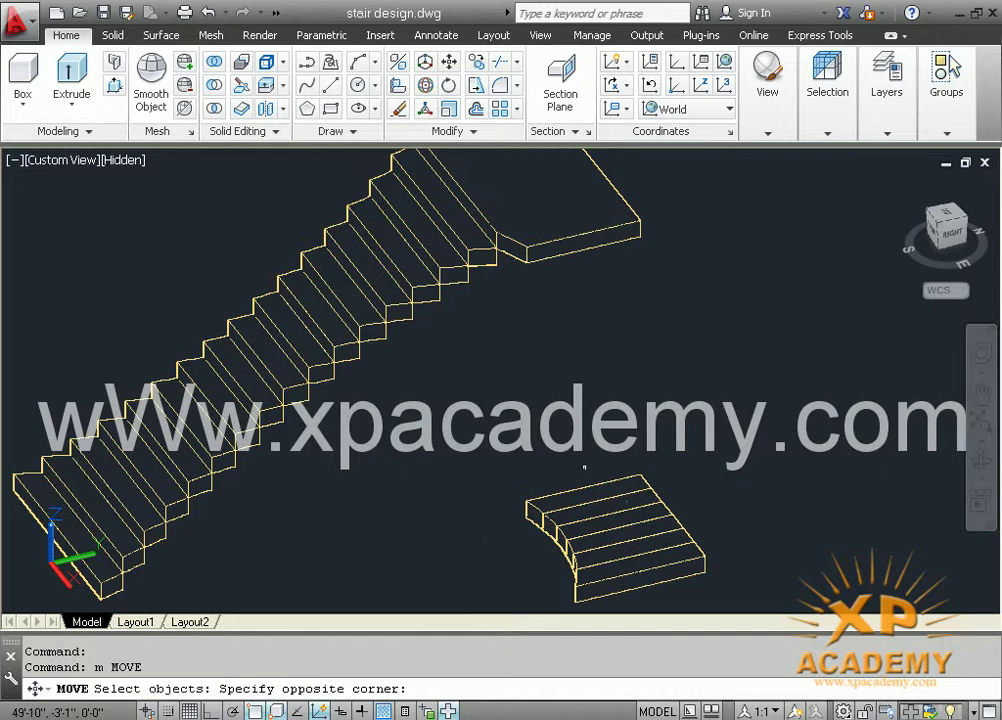
Move the loose step group up to the landing
left_click(540, 489)
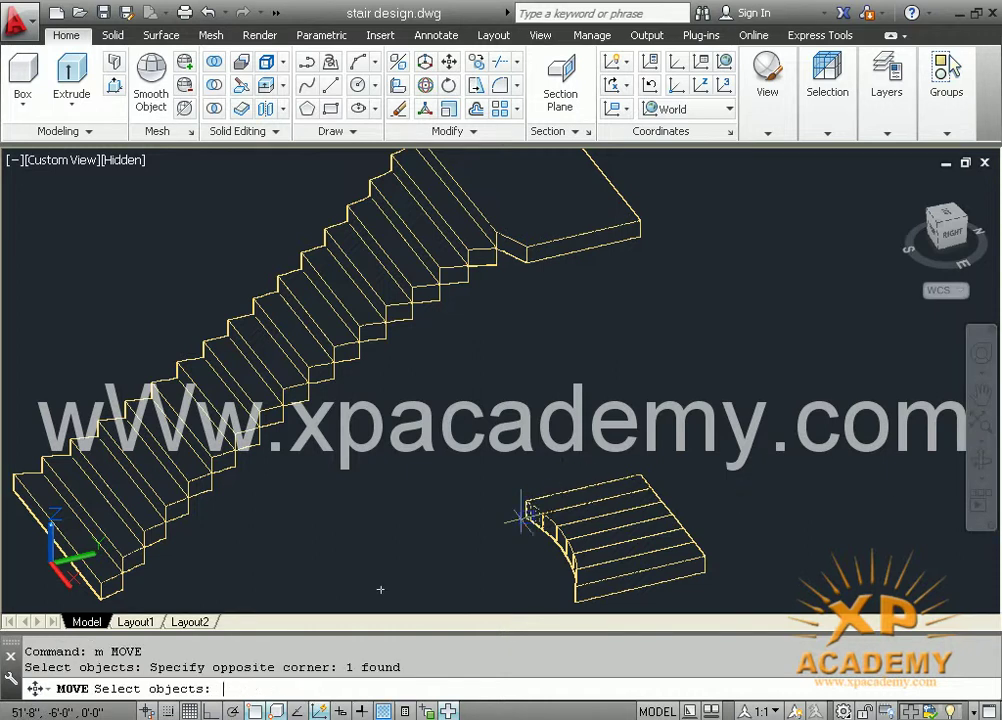
key("Return")
left_click(525, 508)
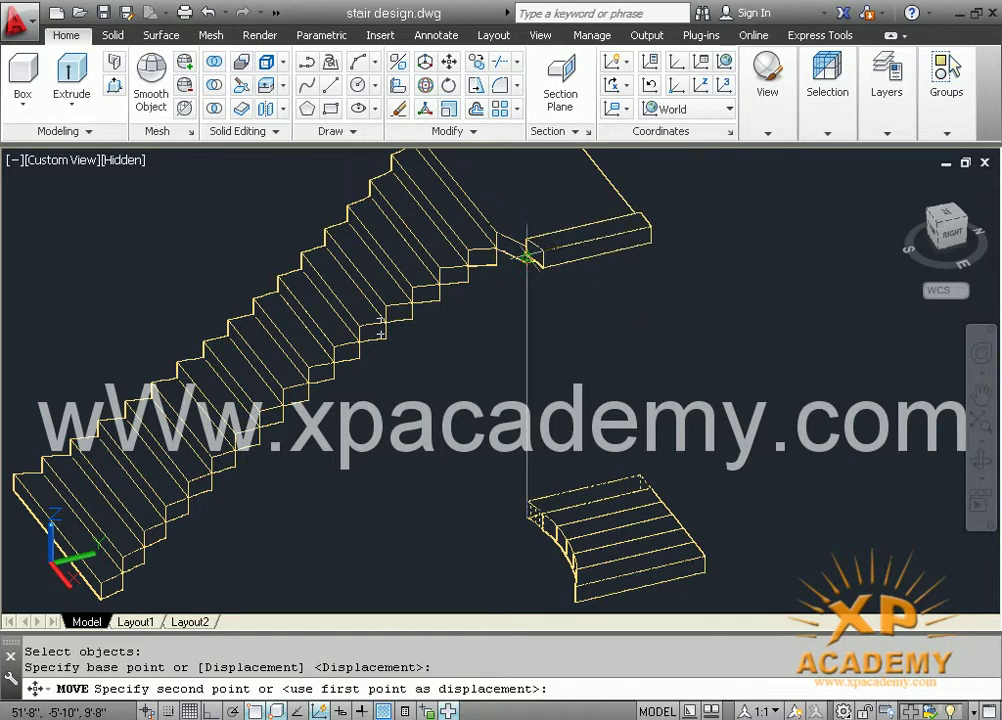
scroll(505, 212, "up", 2)
scroll(527, 245, "up", 2)
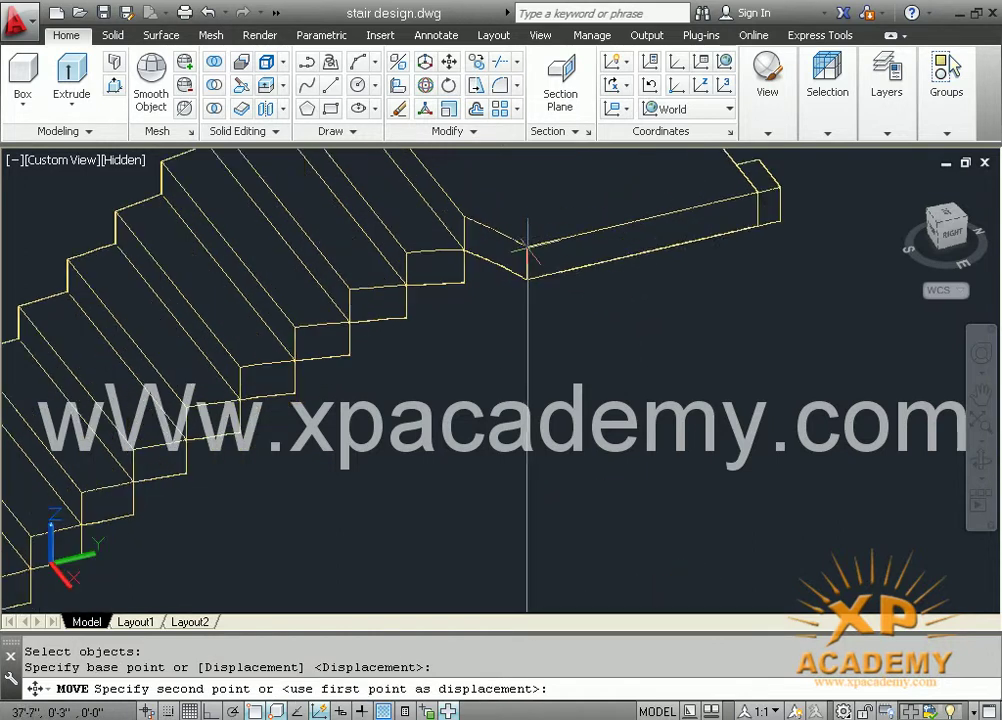
left_click(527, 245)
scroll(527, 245, "down", 2)
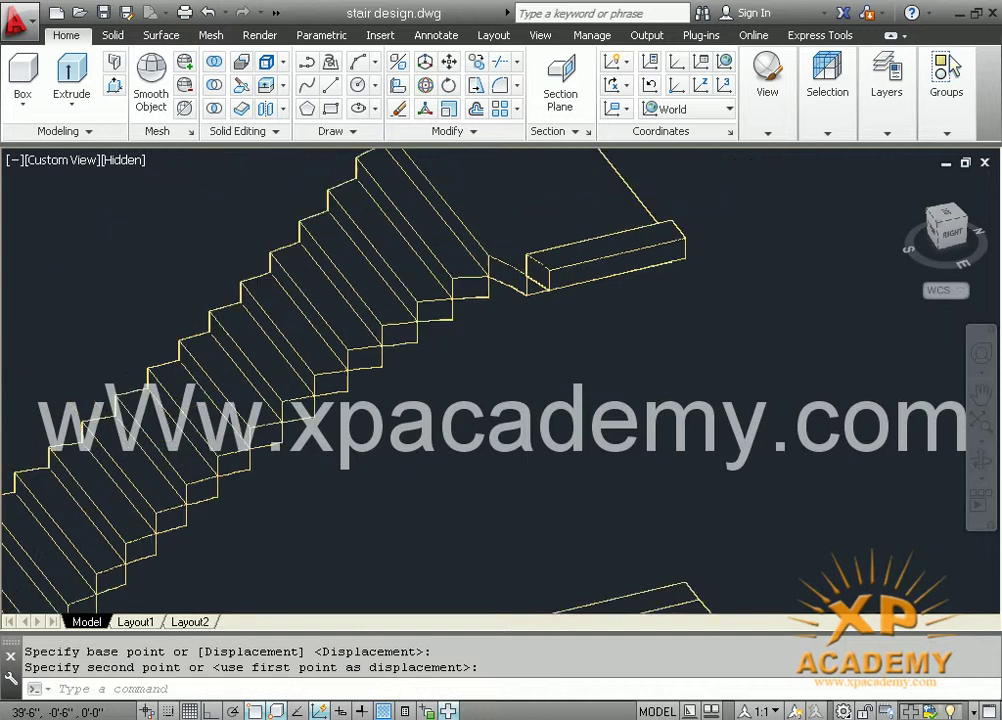
middle_click_drag(535, 345, 530, 302)
Lift the lower step piece up beside the landing
key("Return")
left_click(538, 540)
key("Return")
left_click(538, 528)
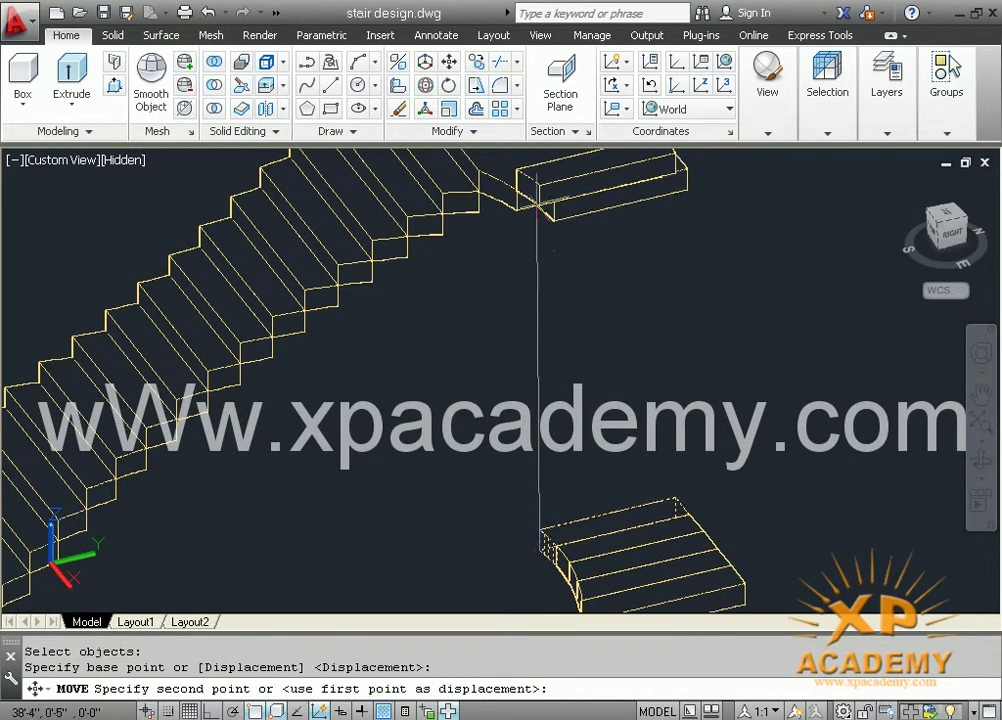
left_click(428, 170)
scroll(428, 170, "up", 1)
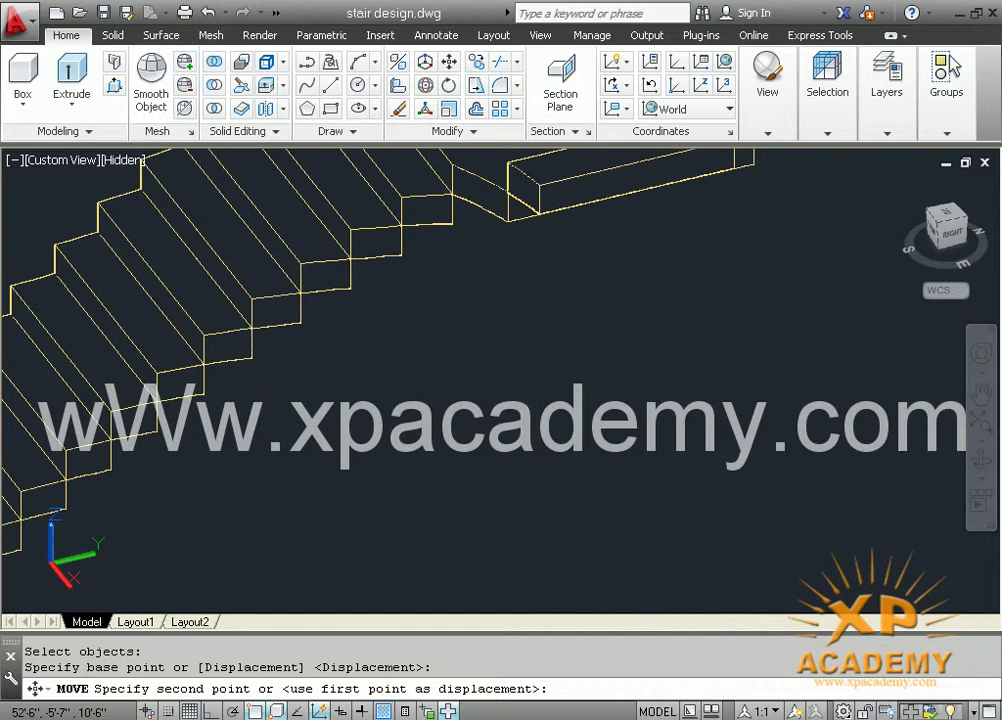
left_click(537, 187)
scroll(537, 380, "down", 2)
scroll(525, 490, "up", 1)
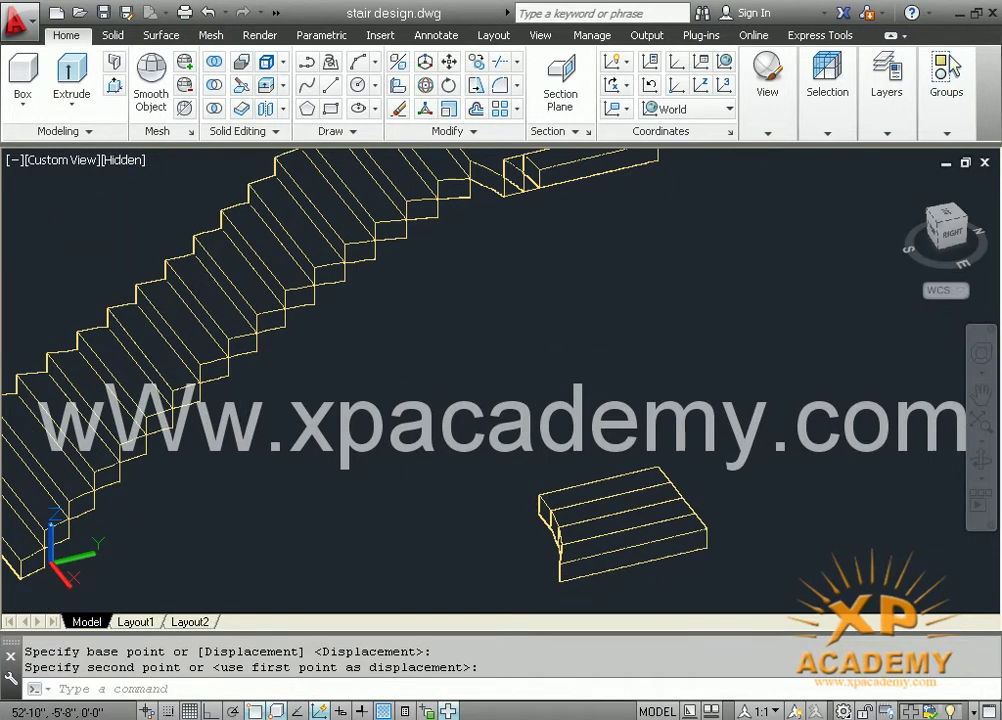
Move the remaining lower step piece against the others at the landing
key("Return")
left_click(540, 500)
key("Return")
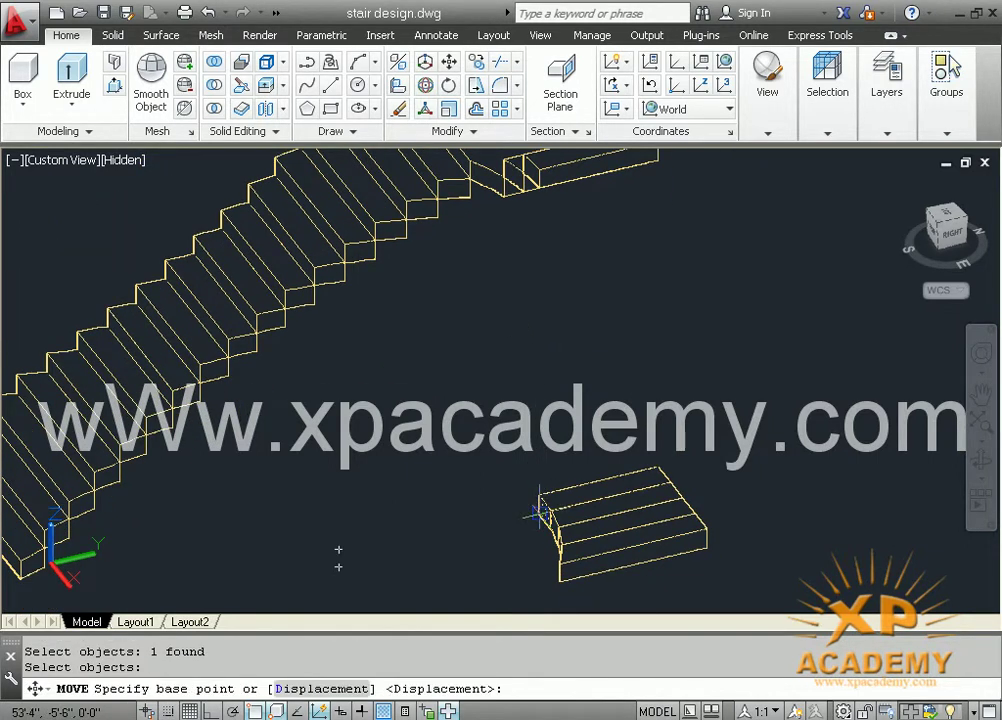
left_click(540, 510)
scroll(548, 200, "up", 2)
middle_click_drag(550, 155, 546, 257)
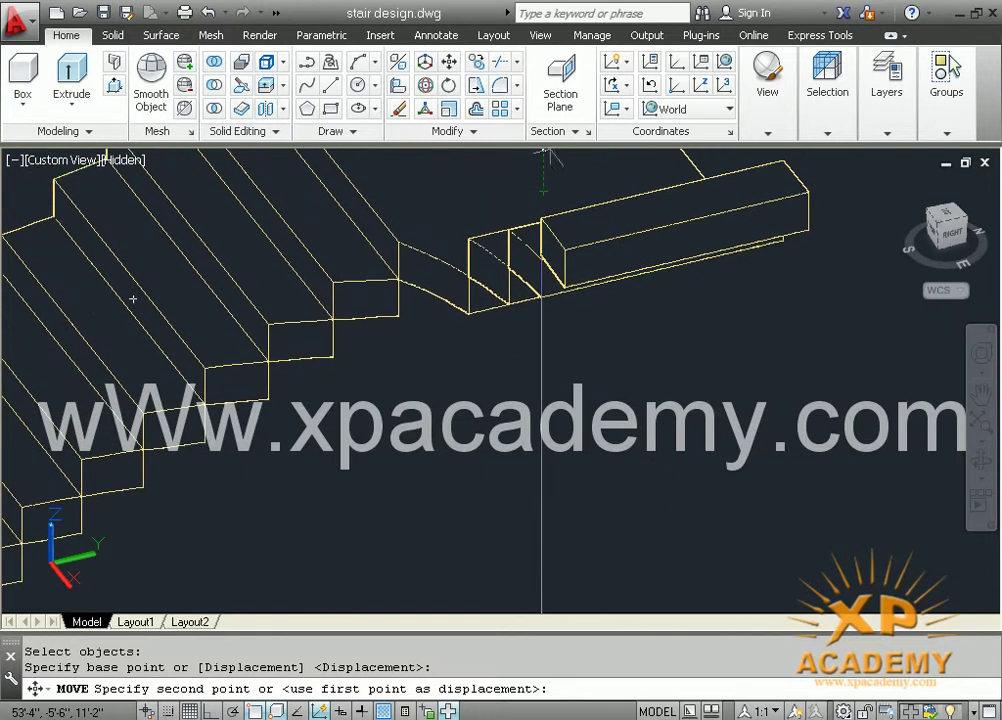
left_click(540, 260)
scroll(545, 282, "down", 2)
scroll(545, 282, "down", 2)
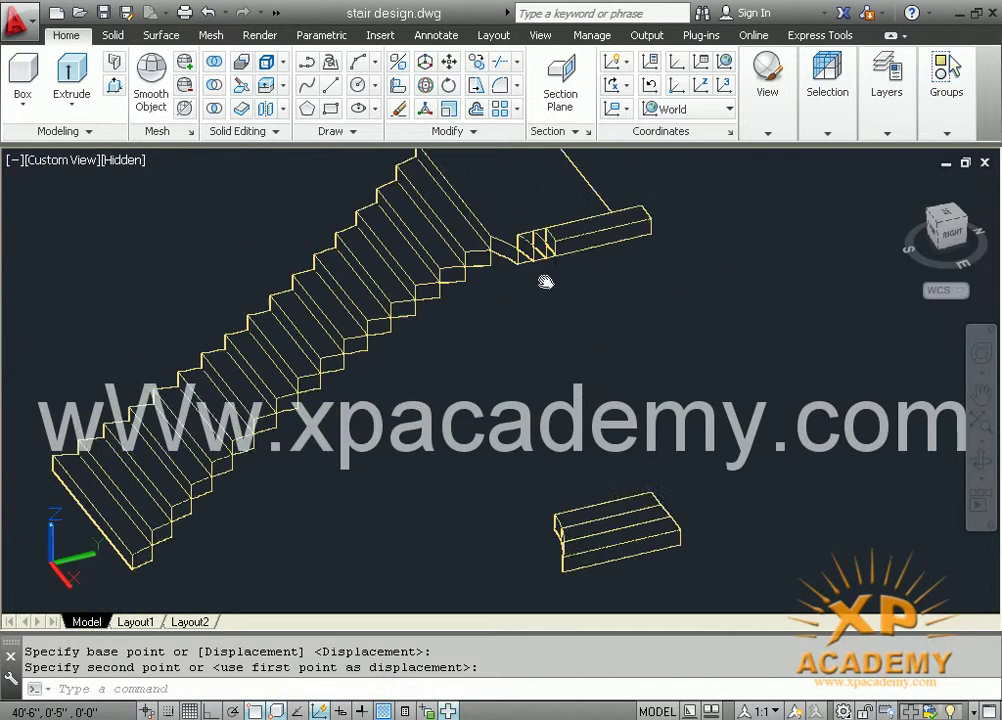
scroll(550, 490, "up", 3)
Move a remaining loose block up beside the stair top
key("Return")
left_click(557, 498)
key("Return")
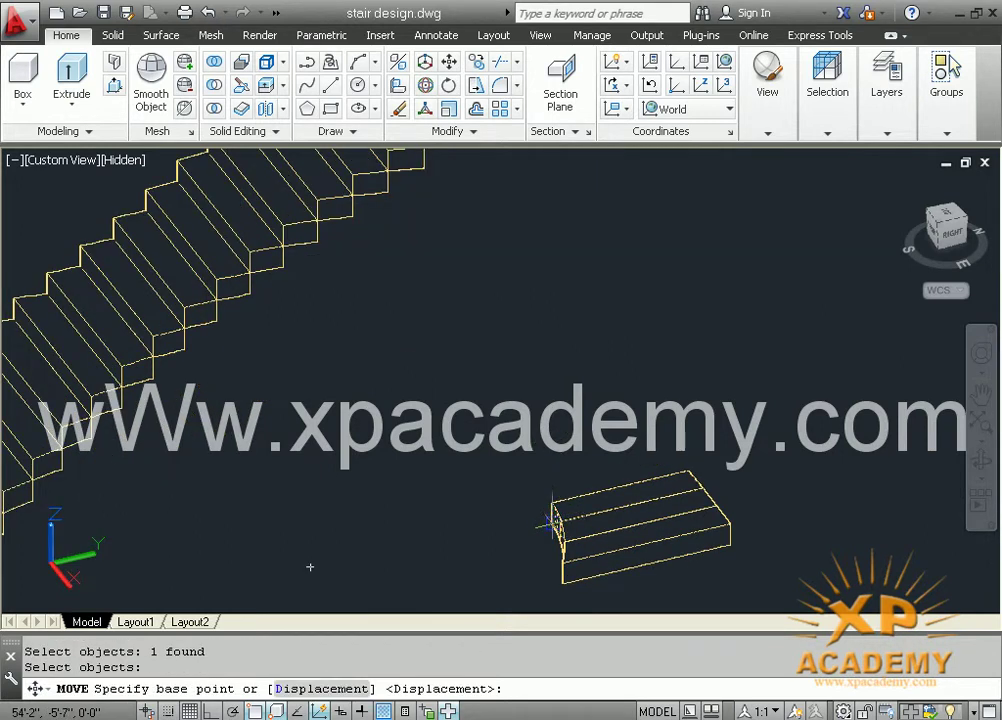
left_click(310, 560)
scroll(526, 498, "up", 2)
scroll(526, 498, "up", 2)
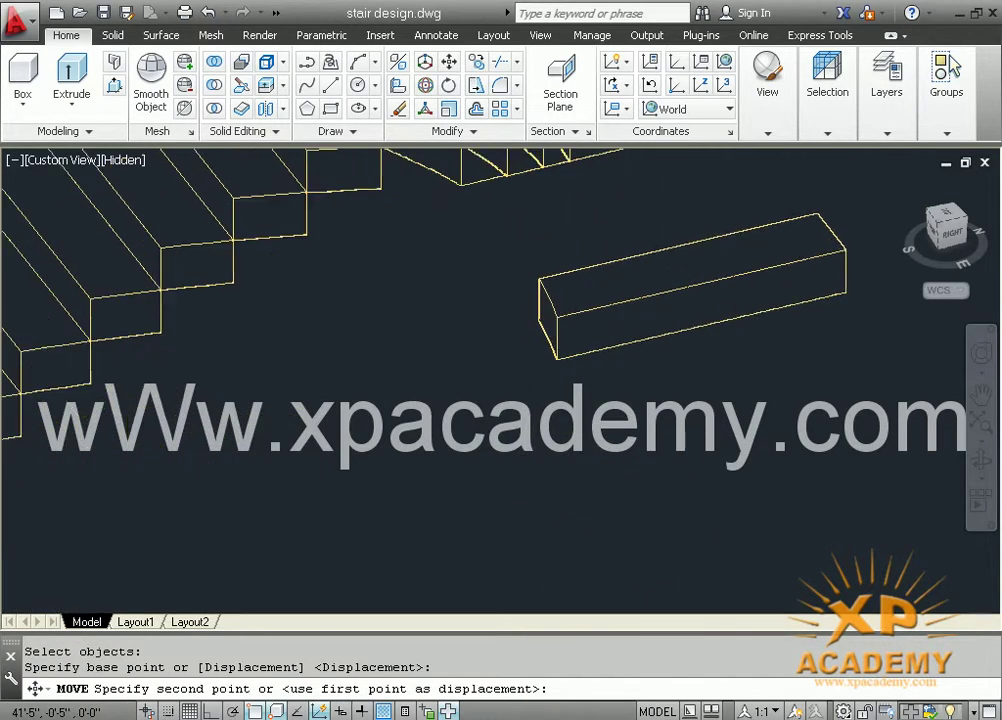
middle_click_drag(553, 293, 548, 318)
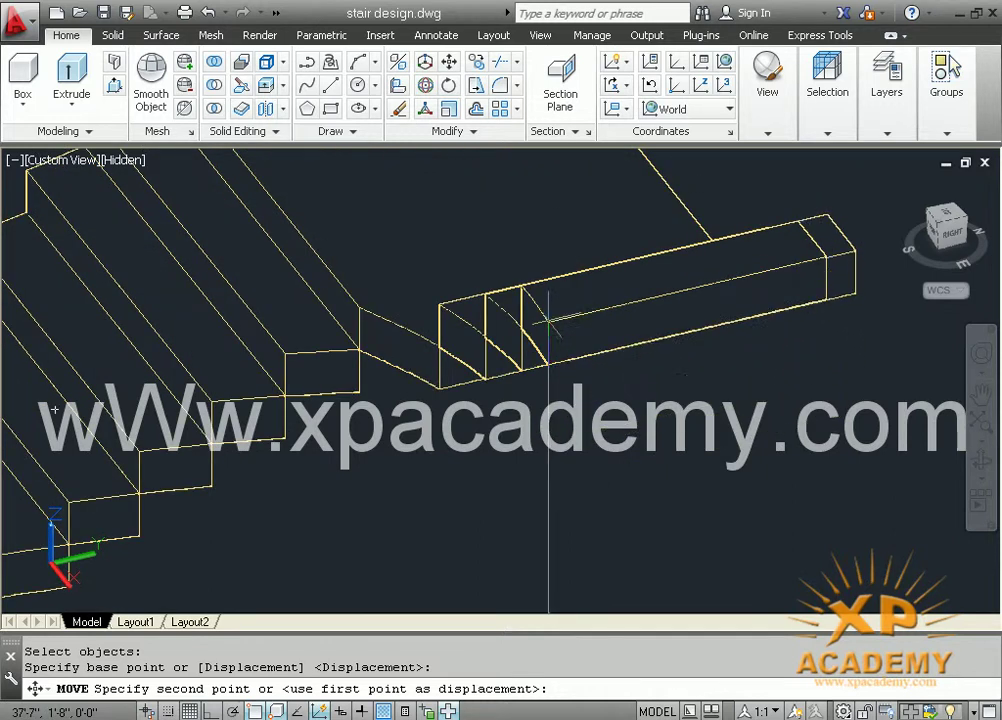
left_click(535, 388)
scroll(535, 388, "down", 2)
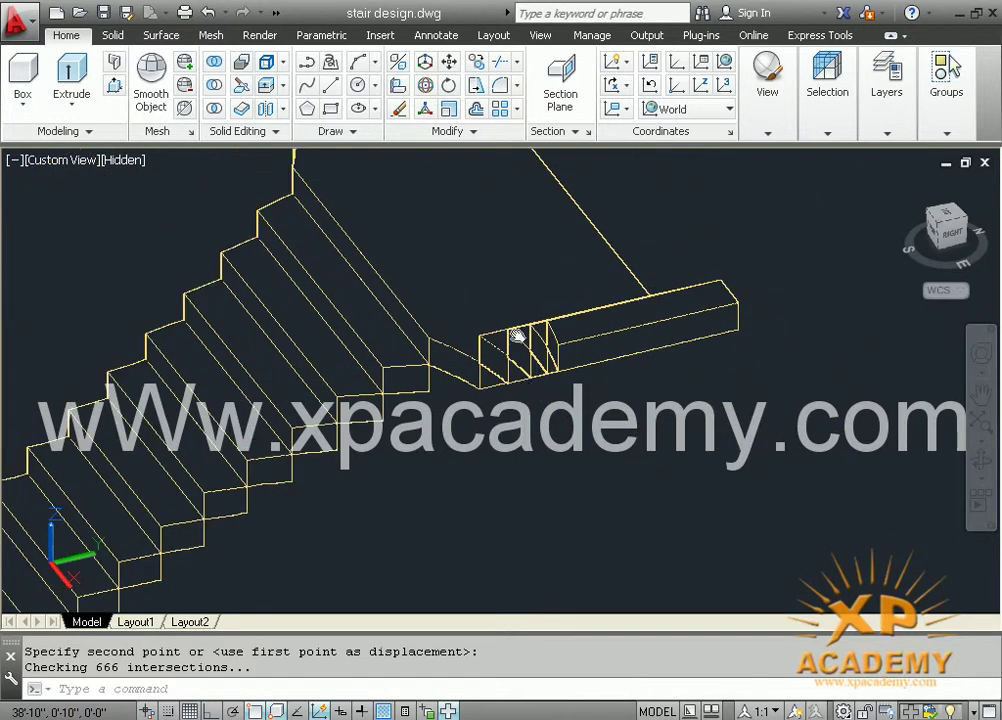
middle_click_drag(517, 335, 470, 224)
scroll(535, 385, "down", 2)
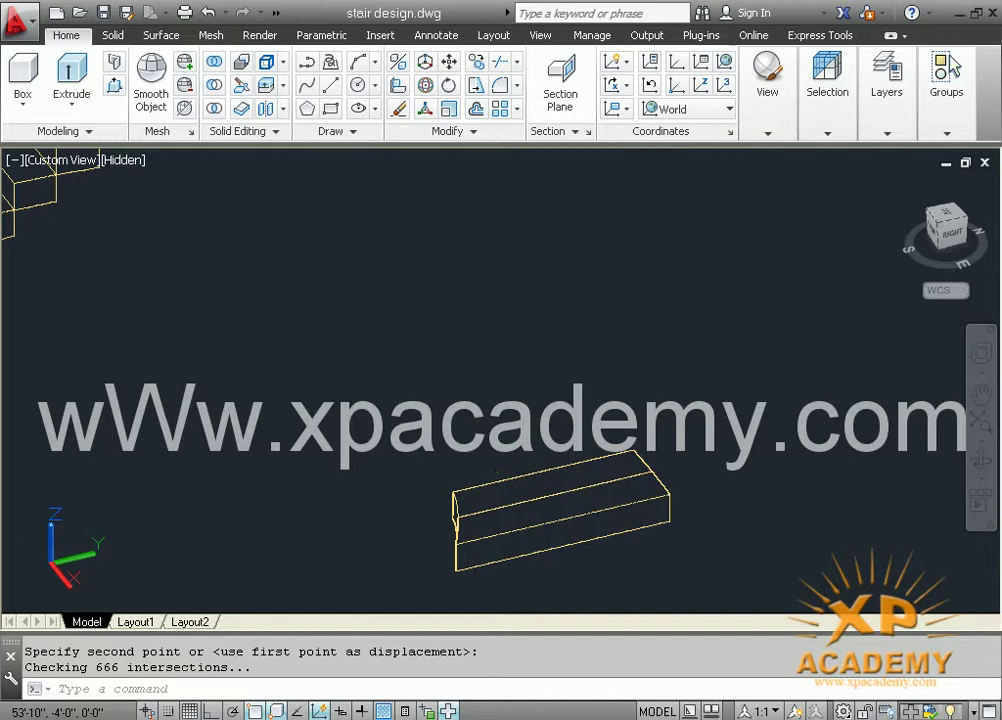
Place the next loose block onto the beam at the landing
key("Return")
key("Return")
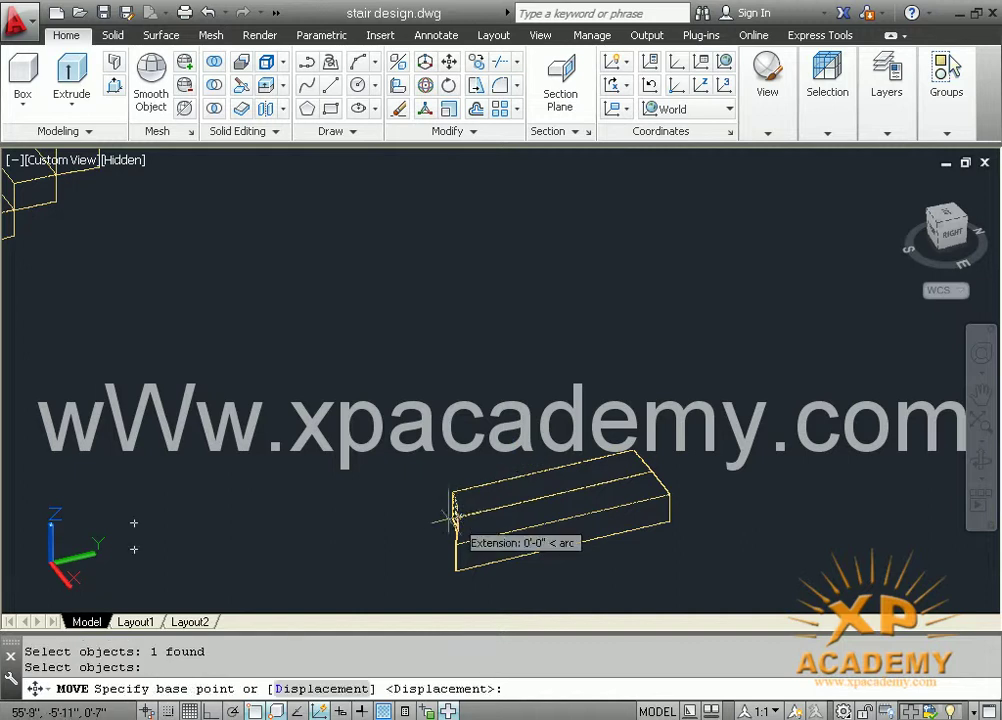
left_click(455, 516)
middle_click_drag(489, 357, 485, 575)
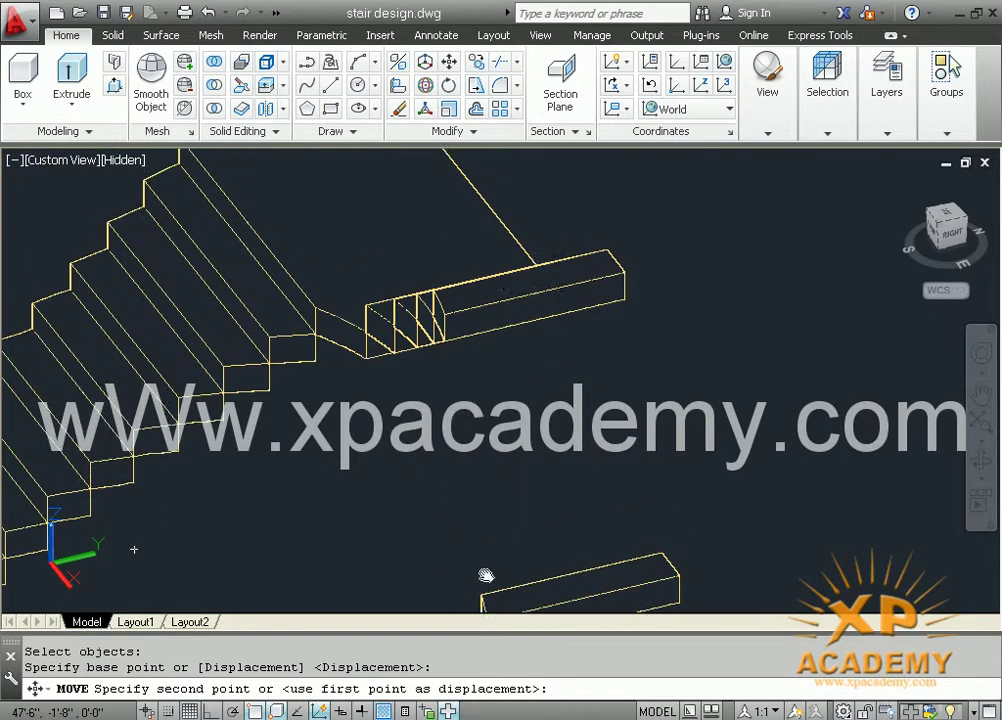
scroll(445, 326, "up", 2)
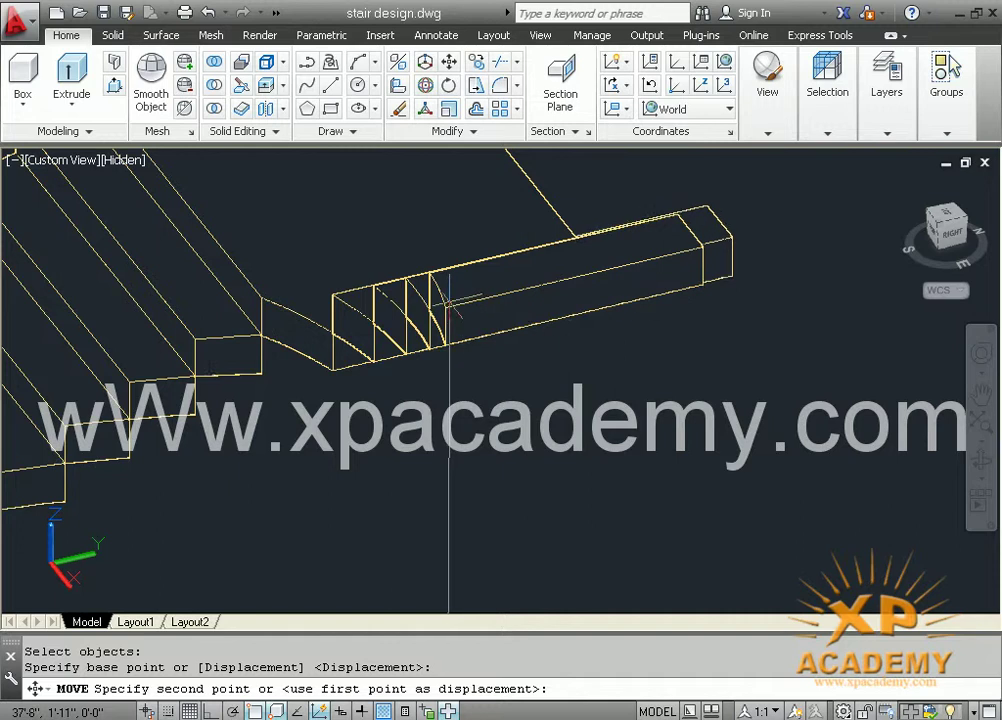
left_click(445, 307)
scroll(532, 365, "down", 3)
scroll(523, 362, "up", 1)
middle_click_drag(523, 362, 487, 140)
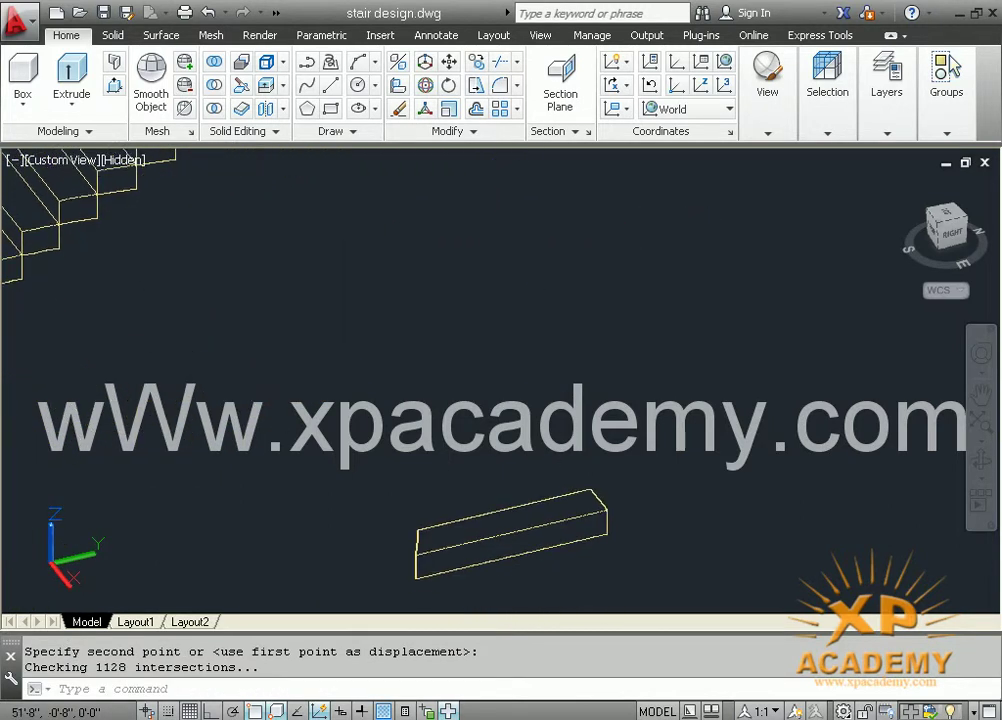
Snap the final block's corner onto the end of the beam
key("space")
left_click(564, 493)
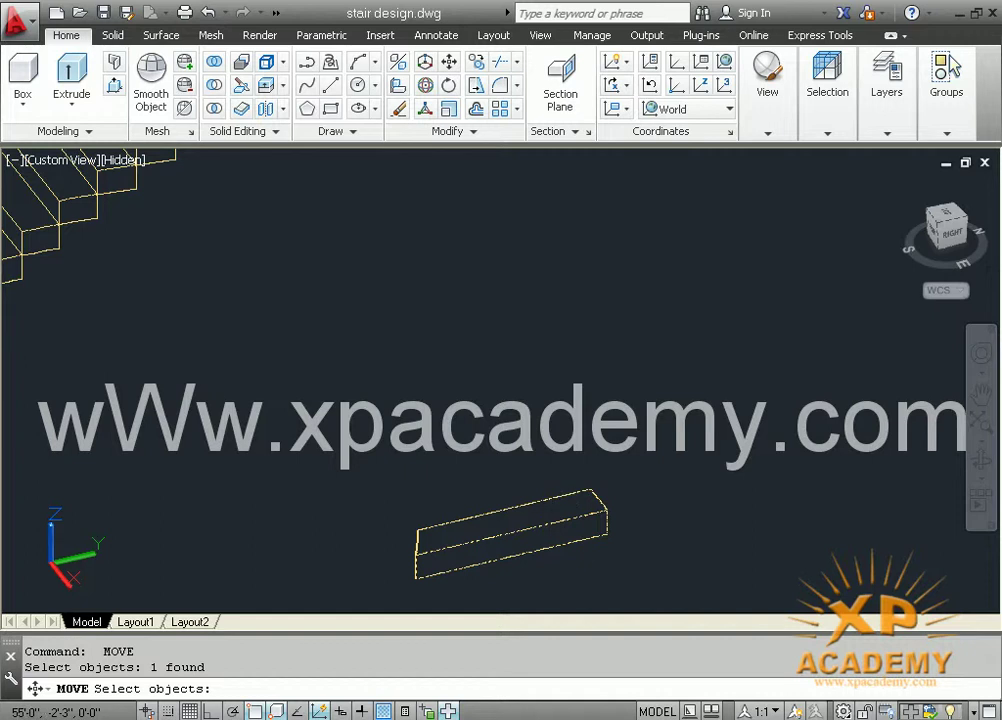
key("space")
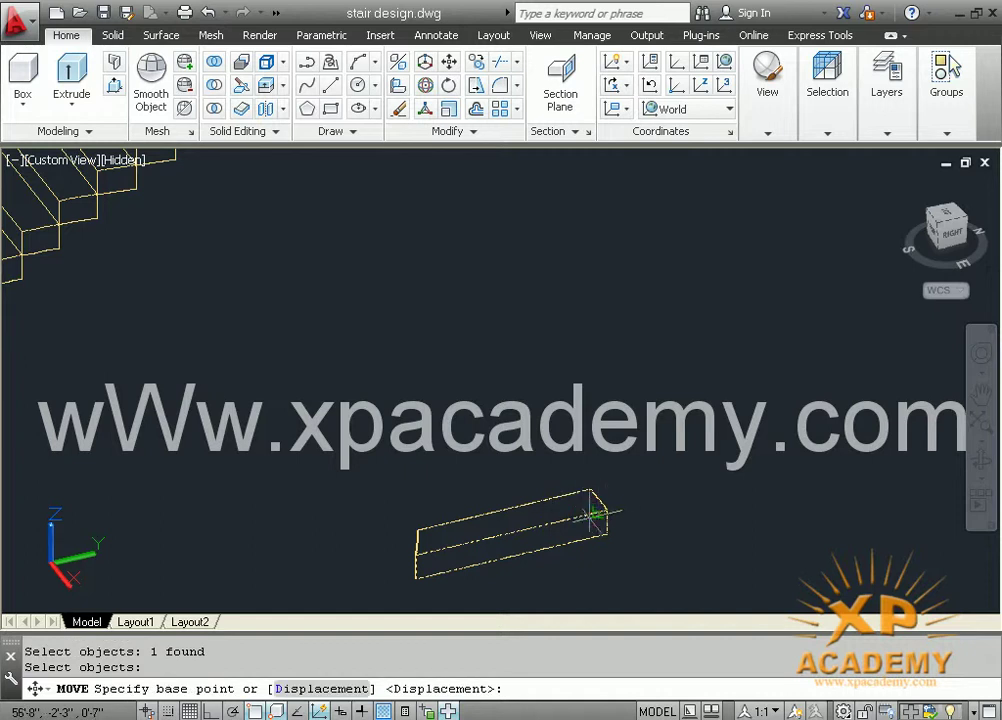
left_click(592, 513)
middle_click_drag(593, 347, 591, 544)
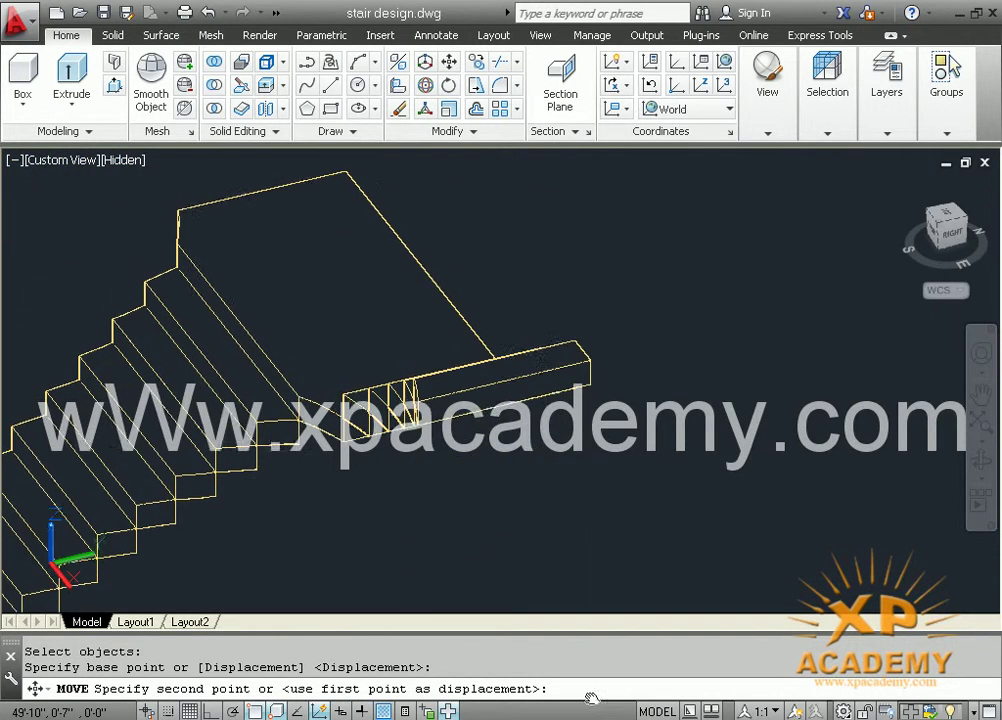
scroll(583, 481, "up", 2)
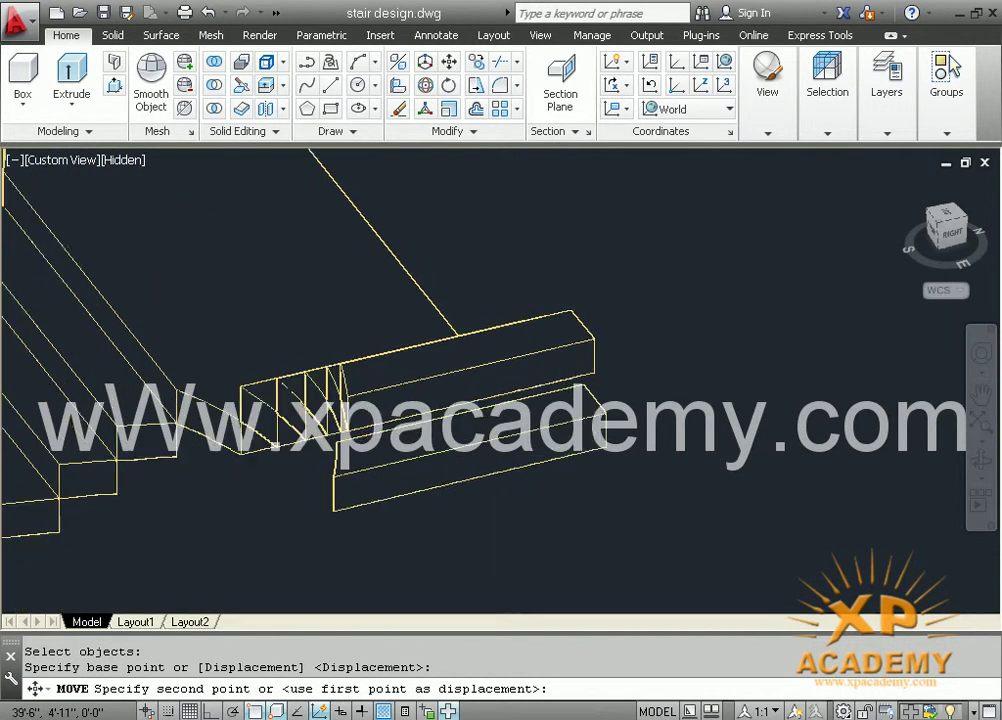
left_click(594, 340)
scroll(541, 463, "down", 2)
scroll(514, 471, "down", 1)
scroll(514, 471, "down", 1)
scroll(503, 474, "down", 1)
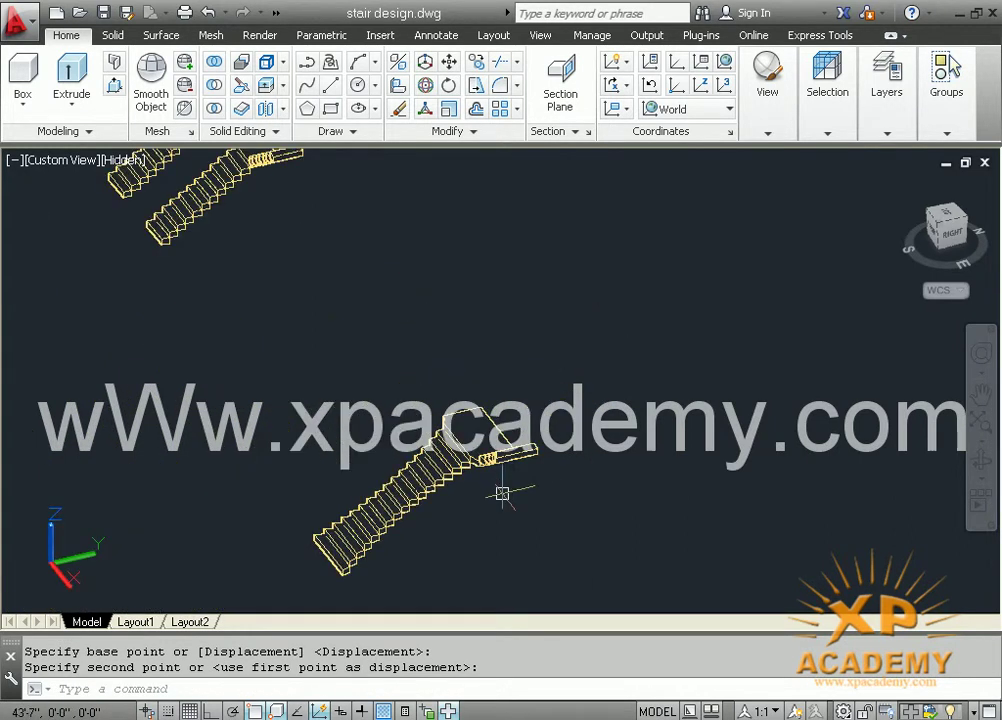
Orbit to a front view and pan along the stair
middle_click_drag(497, 548, 569, 524, "shift")
scroll(640, 315, "up", 1)
scroll(610, 320, "up", 2)
scroll(594, 325, "up", 1)
middle_click_drag(594, 325, 577, 280)
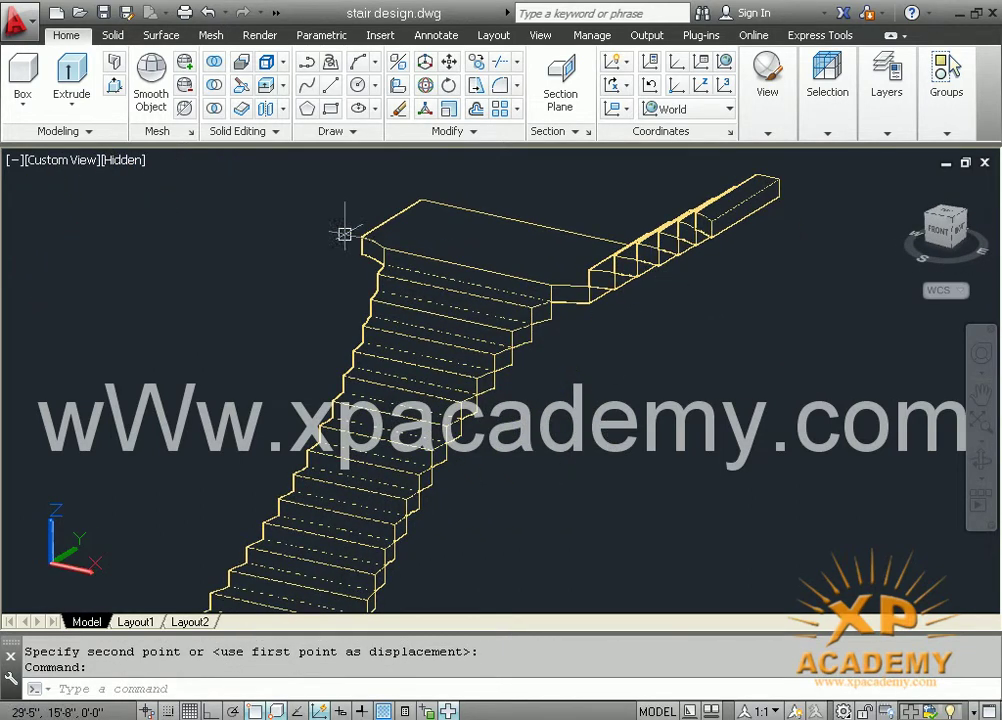
mouse_move(568, 366)
middle_mouse_down()
mouse_move(537, 327)
mouse_move(560, 269)
middle_mouse_up()
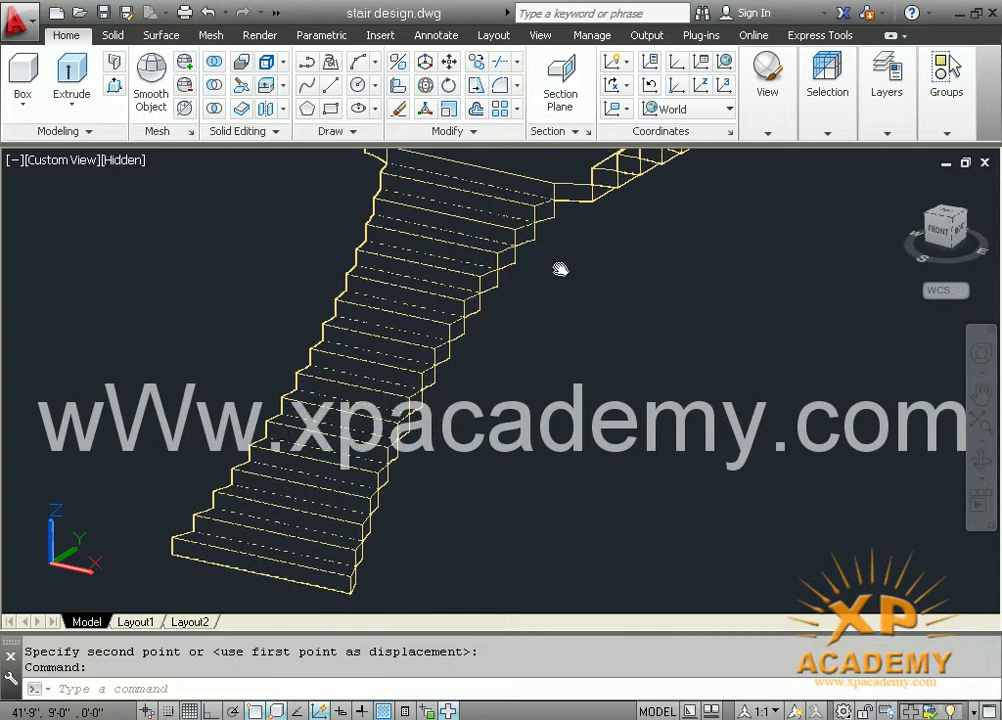
type("mi")
Select the side flight's beam and step pieces to mirror, excluding one unwanted object
key("Return")
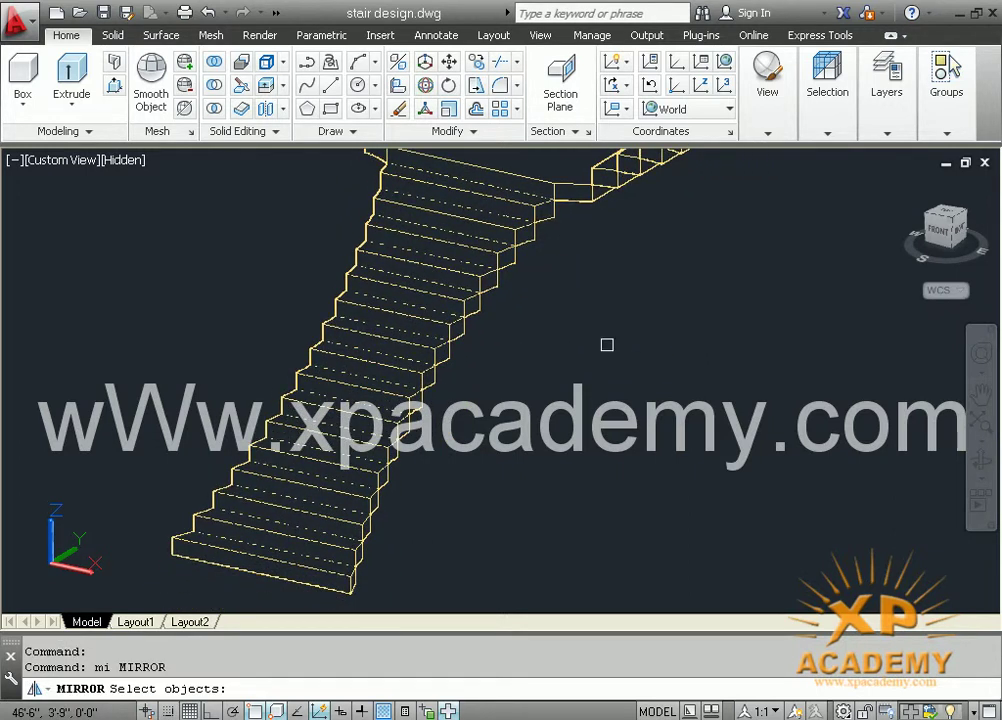
middle_click_drag(586, 385, 560, 437)
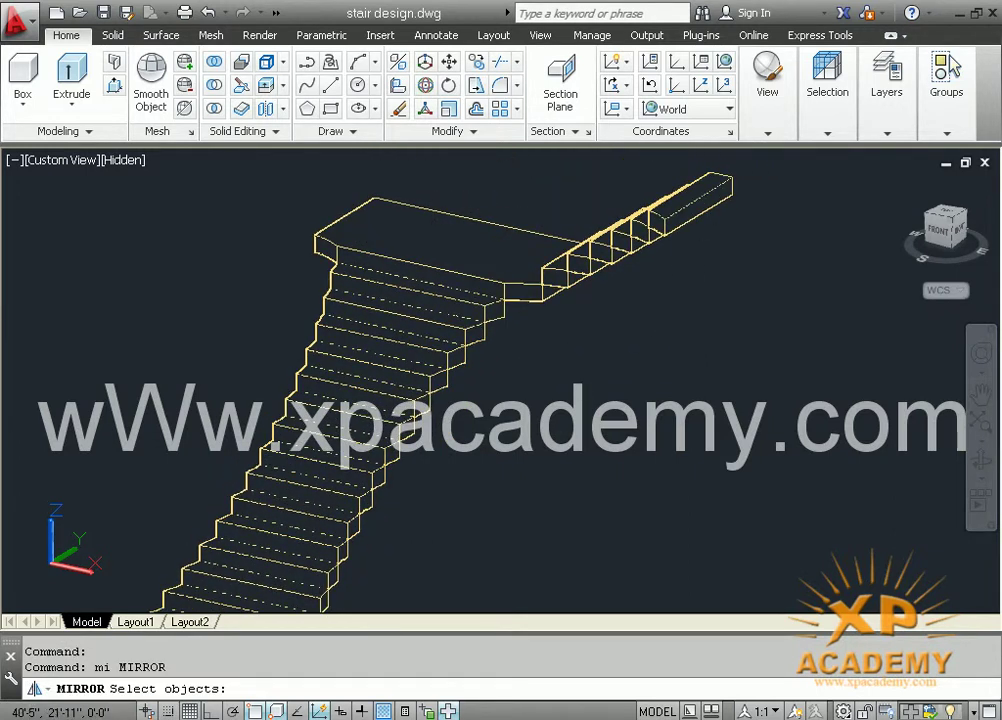
left_click(753, 175)
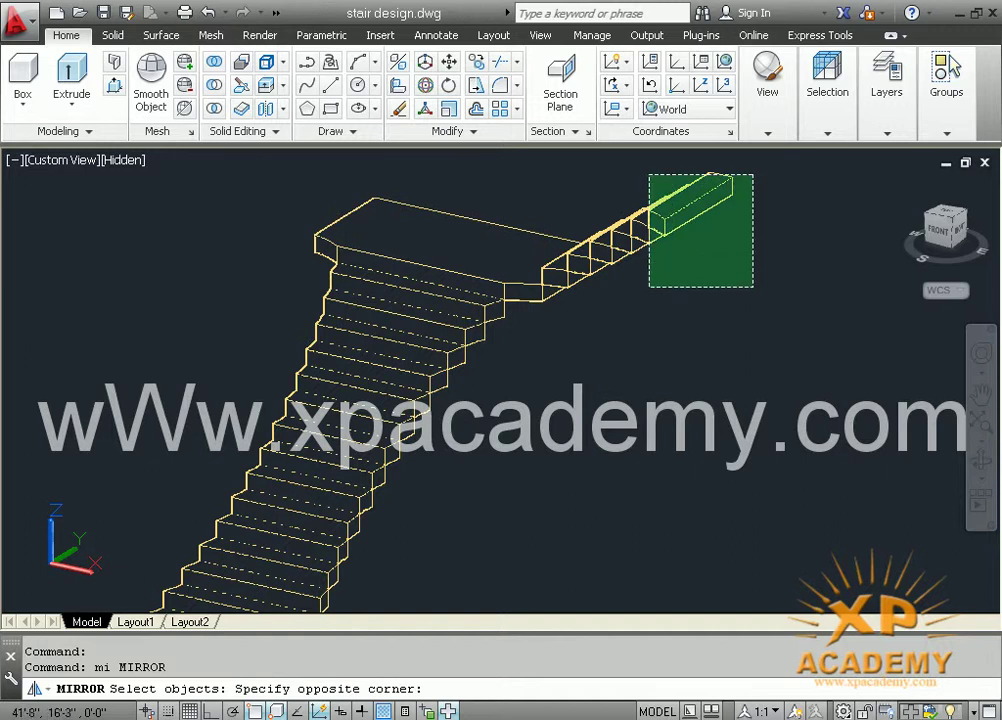
left_click(598, 297)
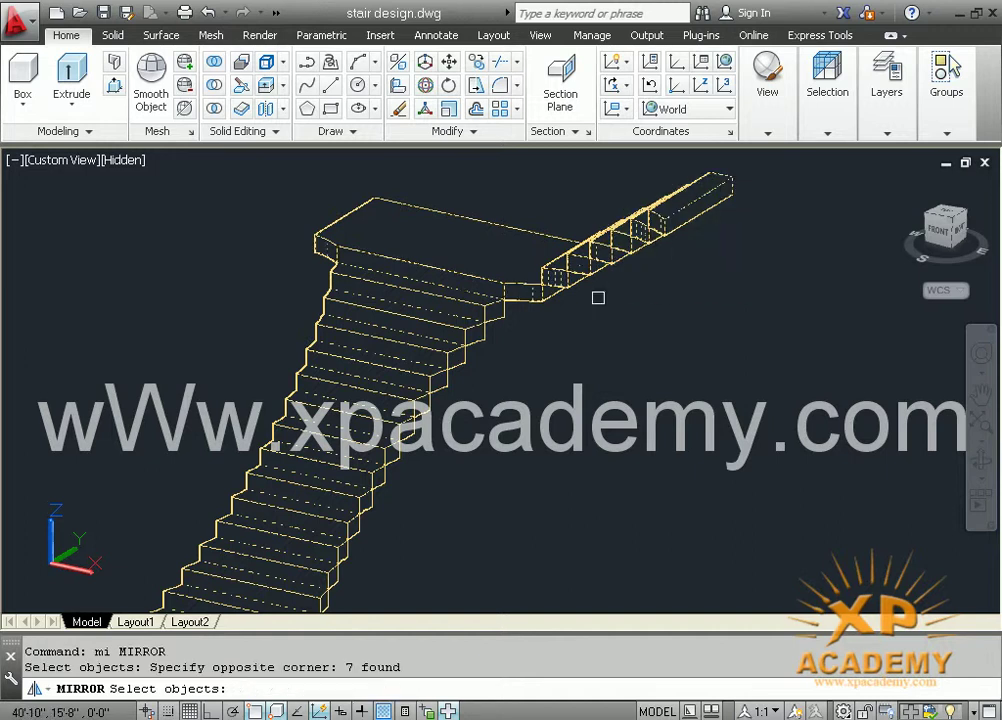
left_click(538, 331, "shift")
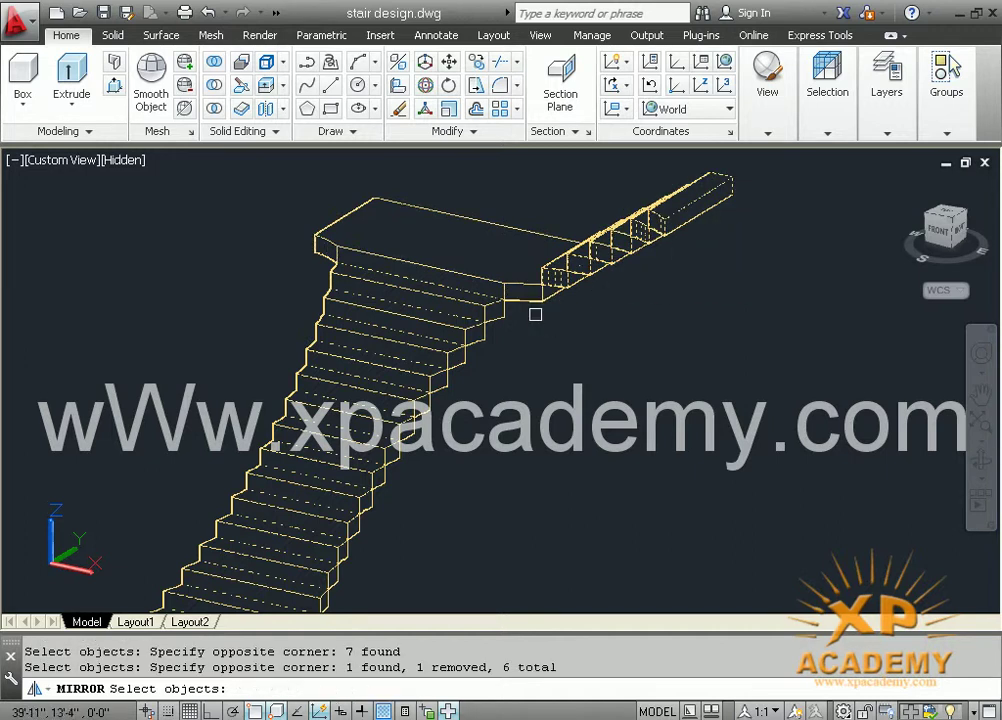
middle_click_drag(521, 411, 535, 336)
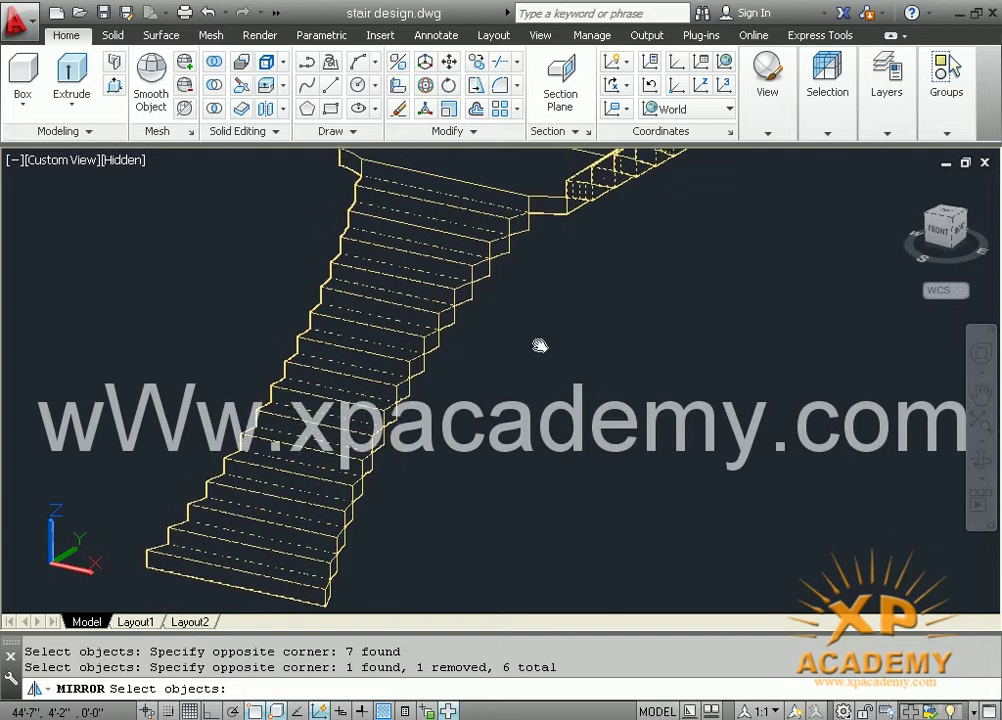
middle_click_drag(433, 452, 365, 512)
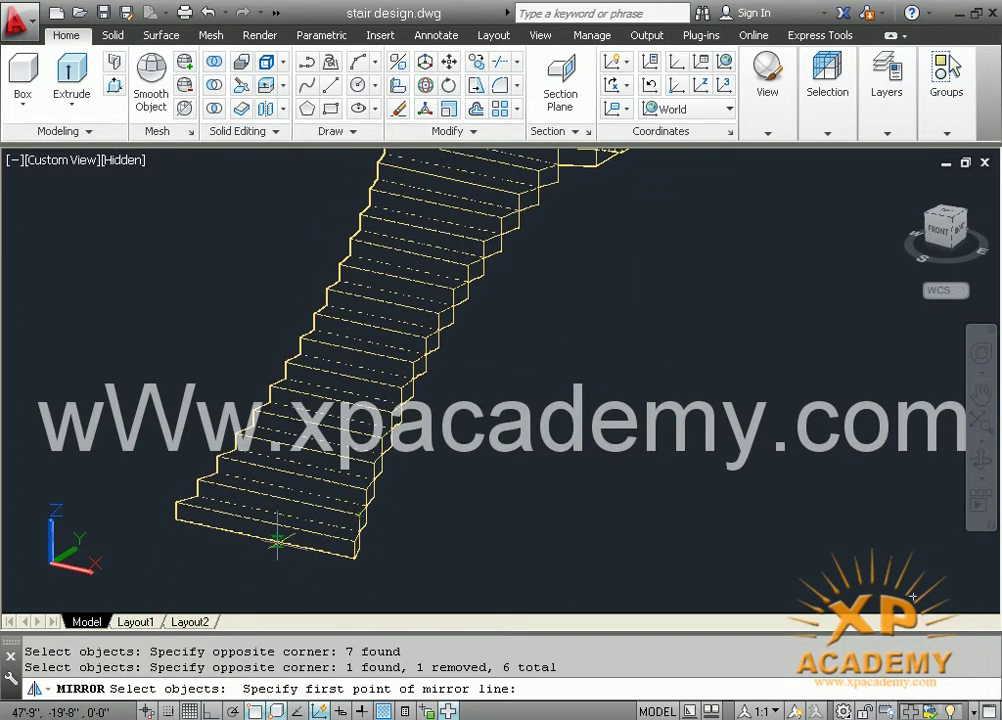
Mirror them across a vertical line at the landing, keeping the original flight
left_click(265, 542)
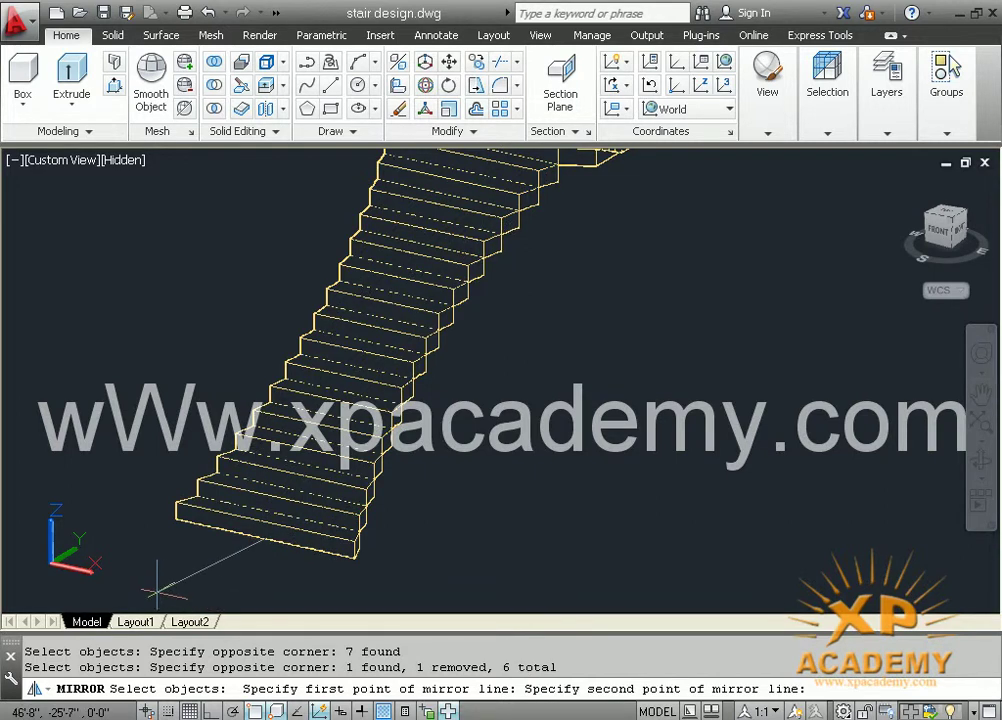
key("F8")
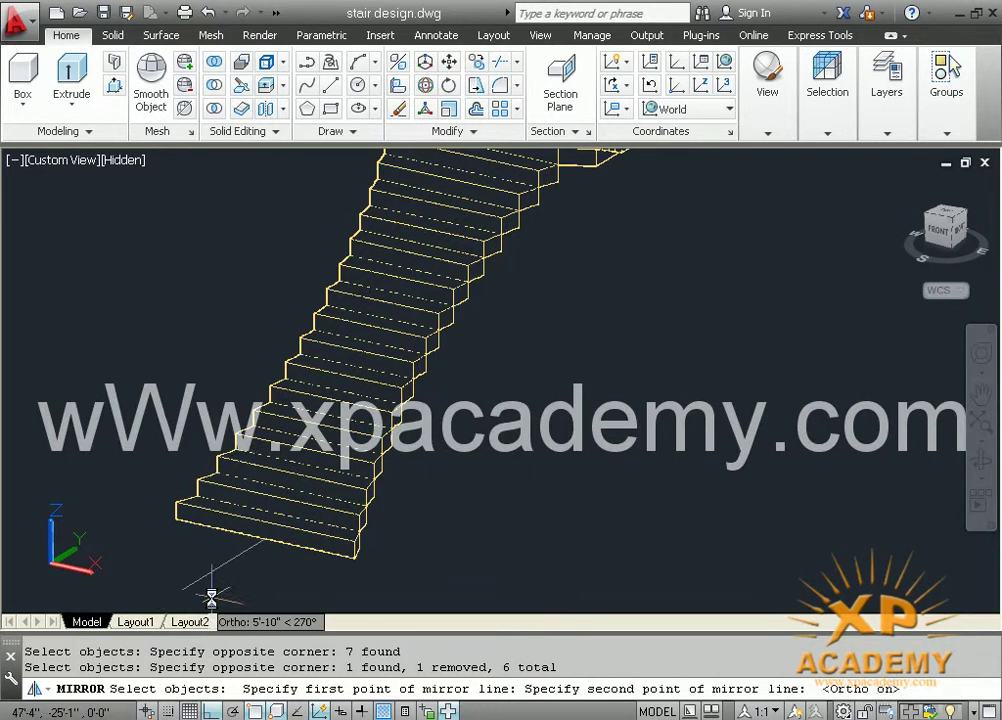
left_click(212, 593)
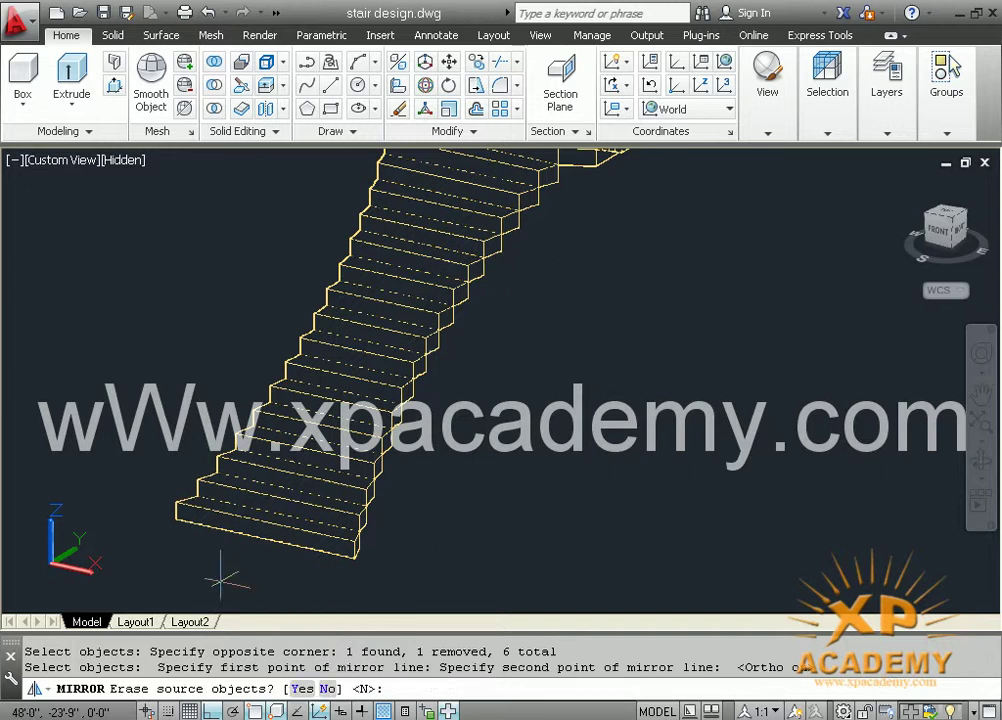
key("Return")
scroll(295, 468, "down", 3)
middle_click_drag(286, 353, 288, 397, "shift")
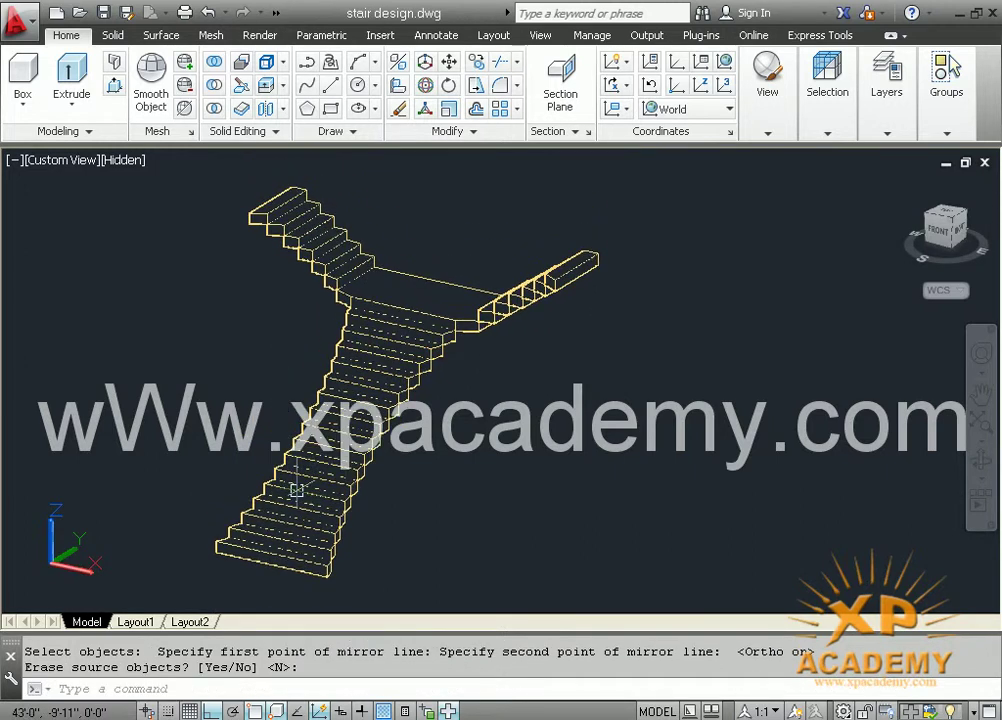
middle_click_drag(248, 464, 243, 466, "shift")
mouse_move(268, 468)
middle_mouse_down("shift")
mouse_move(425, 470)
mouse_move(564, 450)
mouse_move(425, 463)
mouse_move(151, 426)
mouse_move(293, 476)
mouse_move(306, 517)
mouse_move(299, 500)
mouse_move(336, 470)
mouse_move(430, 470)
mouse_move(288, 469)
middle_mouse_up("shift")
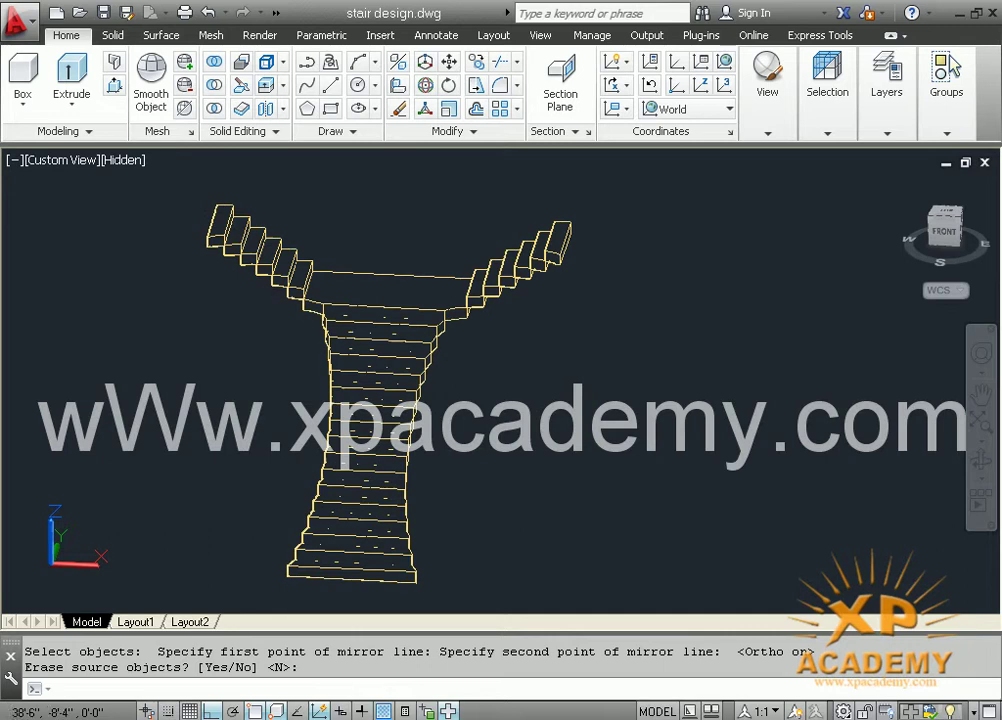
scroll(303, 470, "up", 2)
mouse_move(306, 470)
middle_mouse_down()
mouse_move(320, 416)
mouse_move(268, 425)
mouse_move(268, 481)
middle_mouse_up()
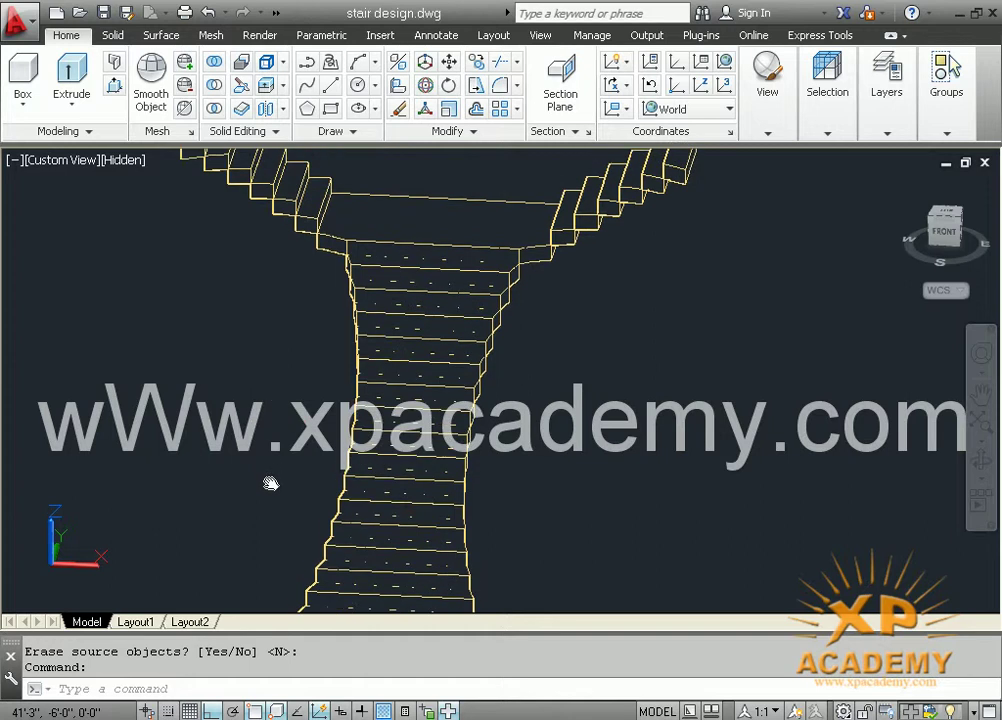
mouse_move(324, 508)
middle_mouse_down("shift")
mouse_move(414, 508)
mouse_move(438, 476)
middle_mouse_up("shift")
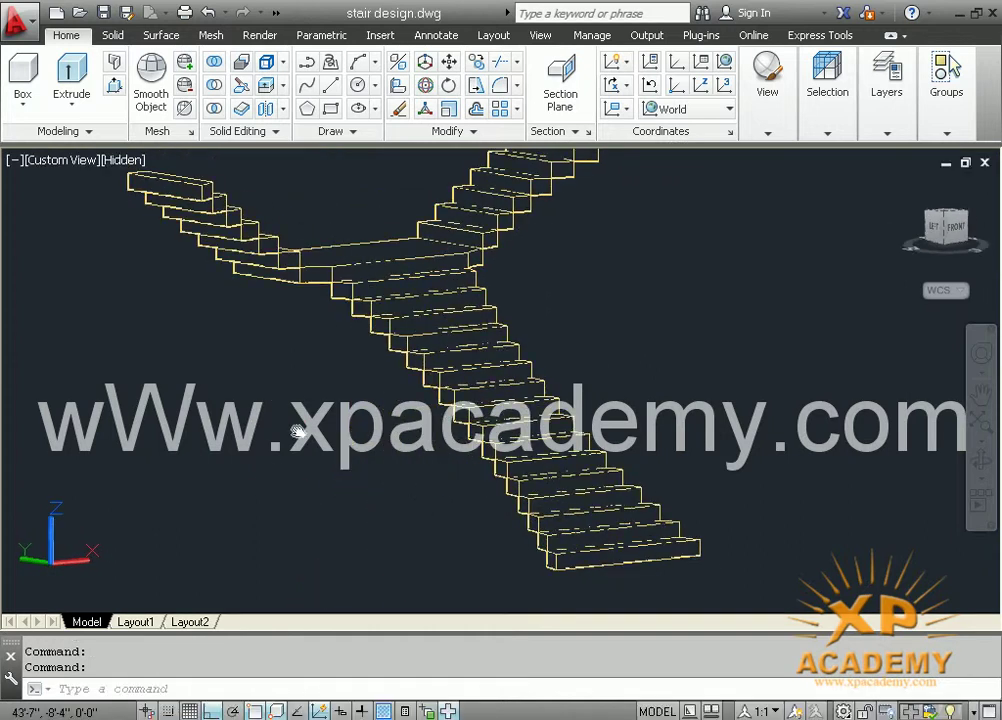
middle_click_drag(297, 432, 300, 462)
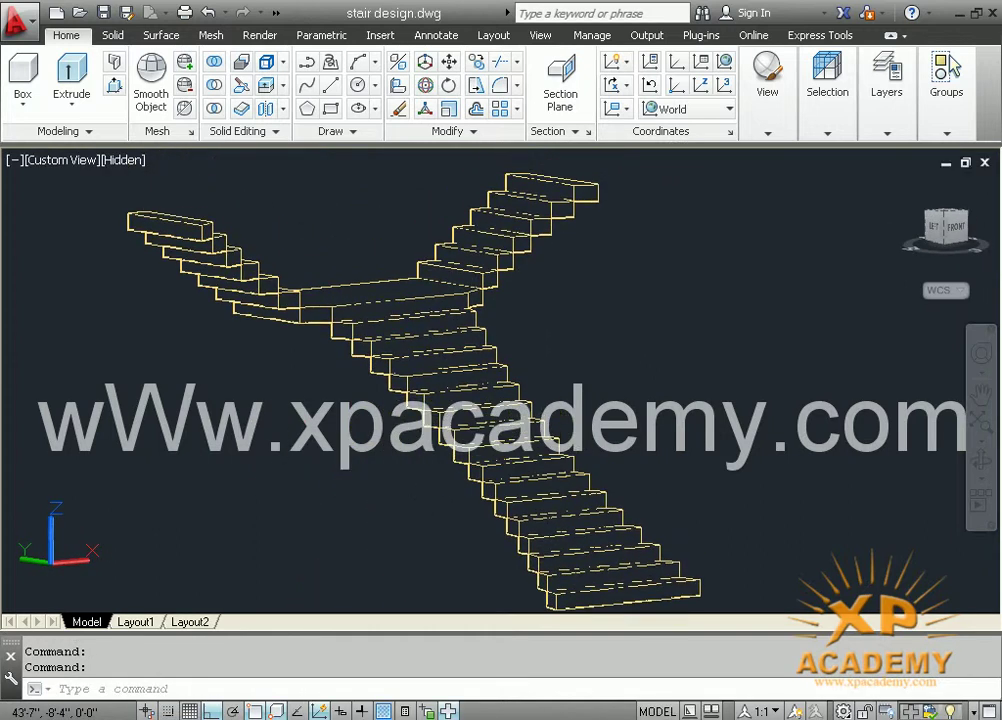
left_click(120, 160)
Switch the viewport to the Shaded visual style and orbit to a frontal angle
left_click(156, 276)
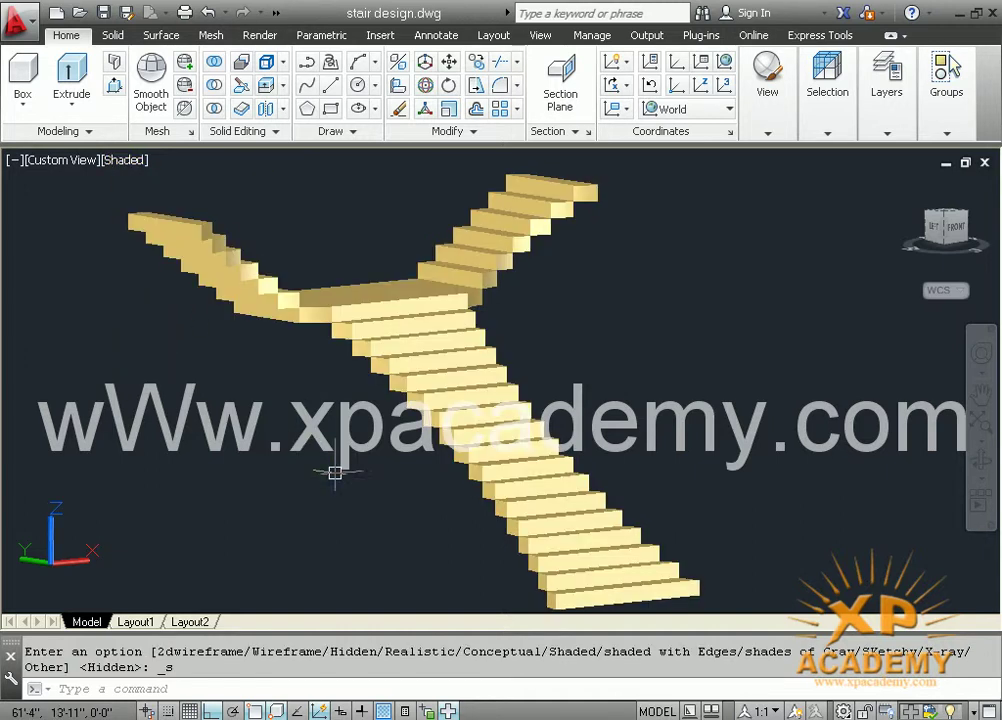
mouse_move(347, 485)
middle_mouse_down("shift")
mouse_move(283, 494)
mouse_move(161, 476)
mouse_move(177, 485)
mouse_move(324, 492)
mouse_move(284, 497)
mouse_move(144, 455)
mouse_move(208, 465)
mouse_move(201, 503)
mouse_move(382, 503)
mouse_move(280, 488)
middle_mouse_up("shift")
scroll(295, 481, "down", 1)
key("Escape")
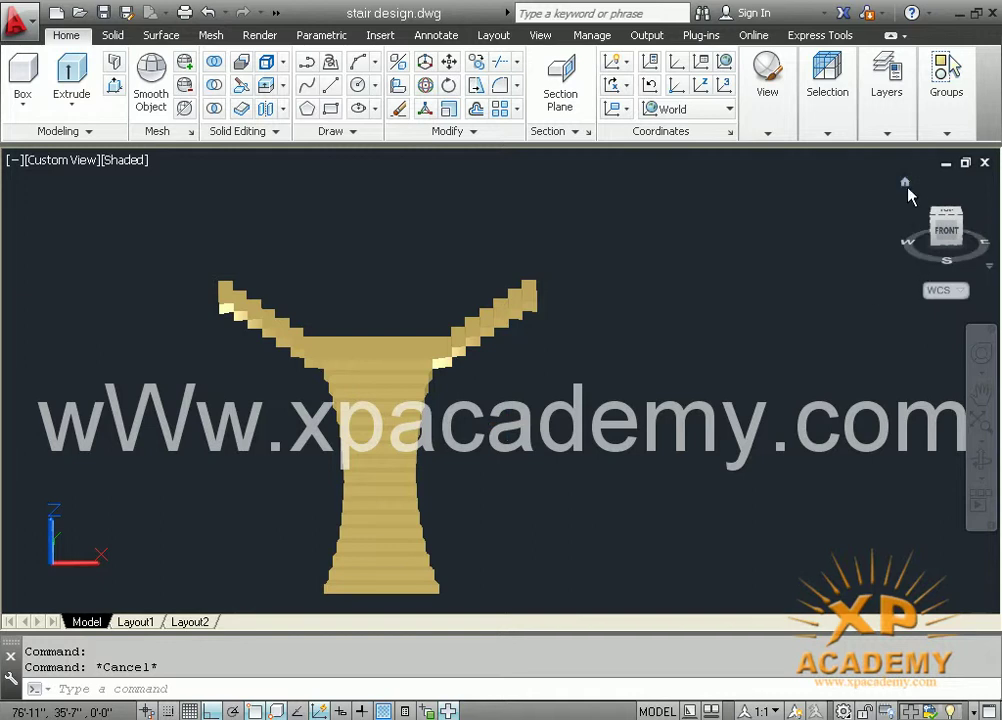
Return to the home isometric view and zoom in to frame the shaded stair models
left_click(906, 186)
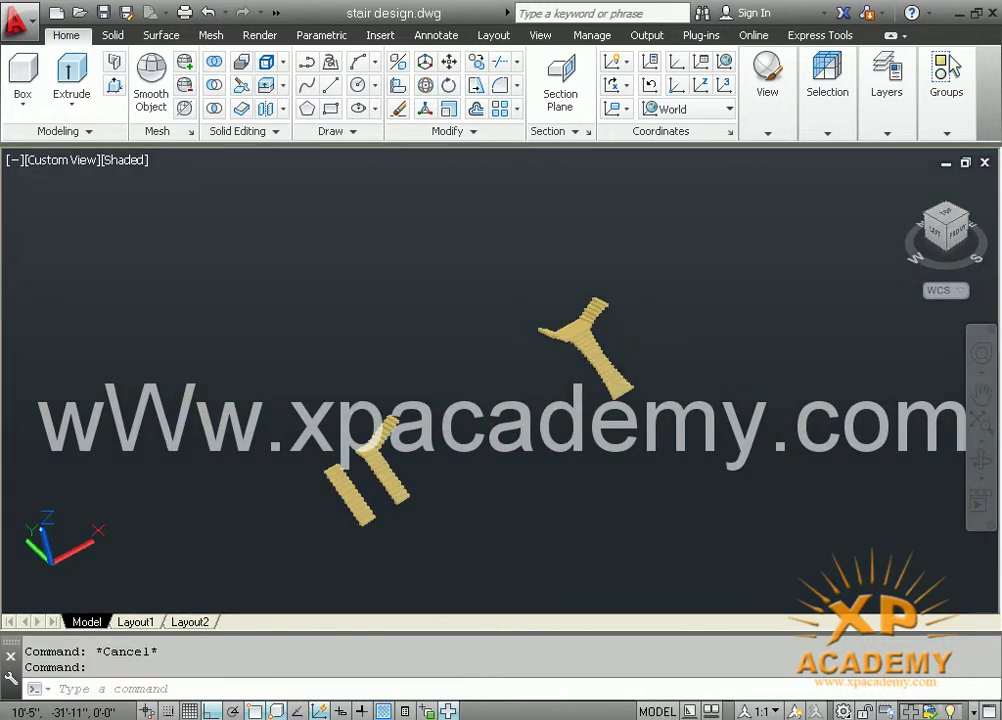
middle_click_drag(506, 501, 436, 454)
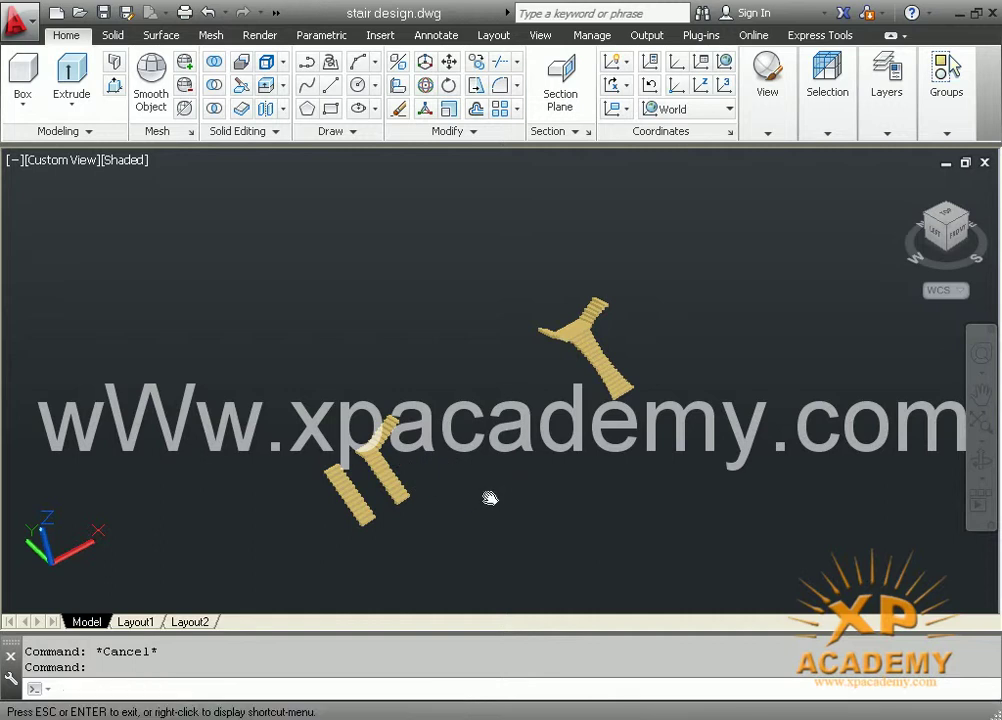
scroll(450, 465, "up", 1)
scroll(450, 465, "up", 2)
scroll(450, 465, "up", 1)
scroll(450, 465, "up", 1)
middle_click_drag(455, 485, 456, 347)
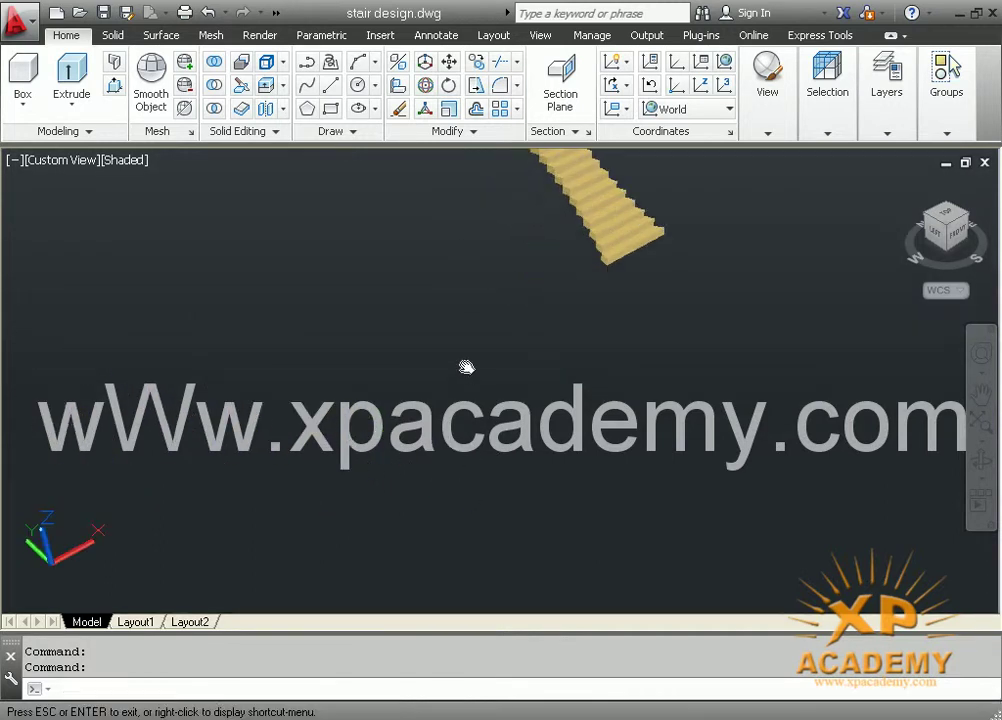
mouse_move(525, 397)
middle_mouse_down()
mouse_move(510, 409)
mouse_move(492, 519)
mouse_move(512, 527)
middle_mouse_up()
In the Layer Properties Manager, add Layer1 as the current layer and switch off the step layer
type("la")
key("Return")
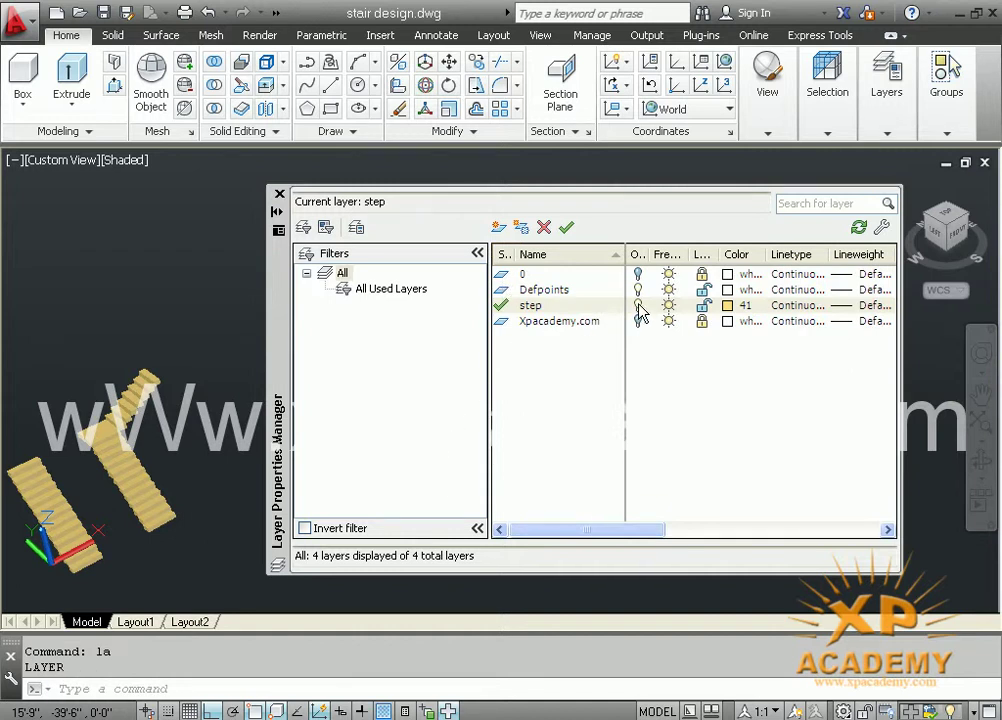
left_click(638, 305)
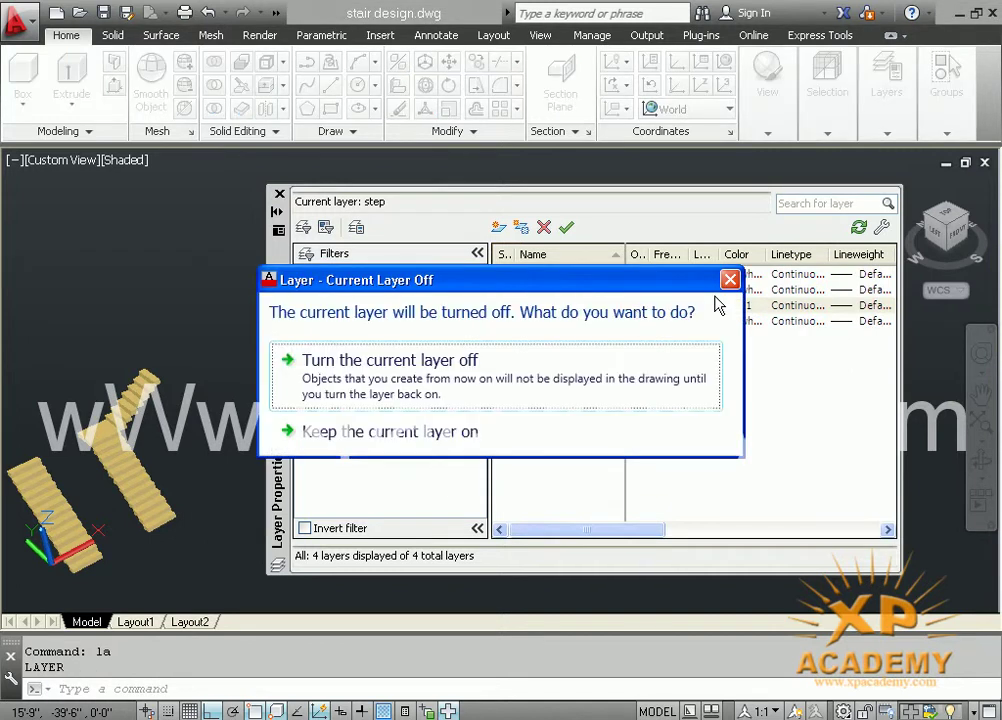
left_click(515, 370)
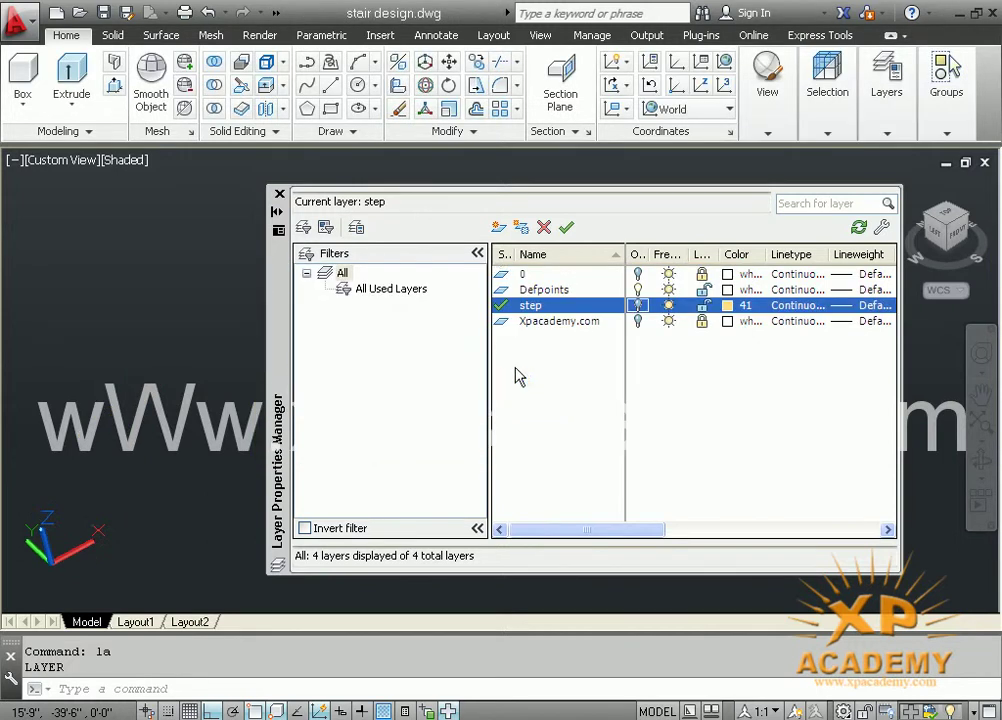
key("alt+n")
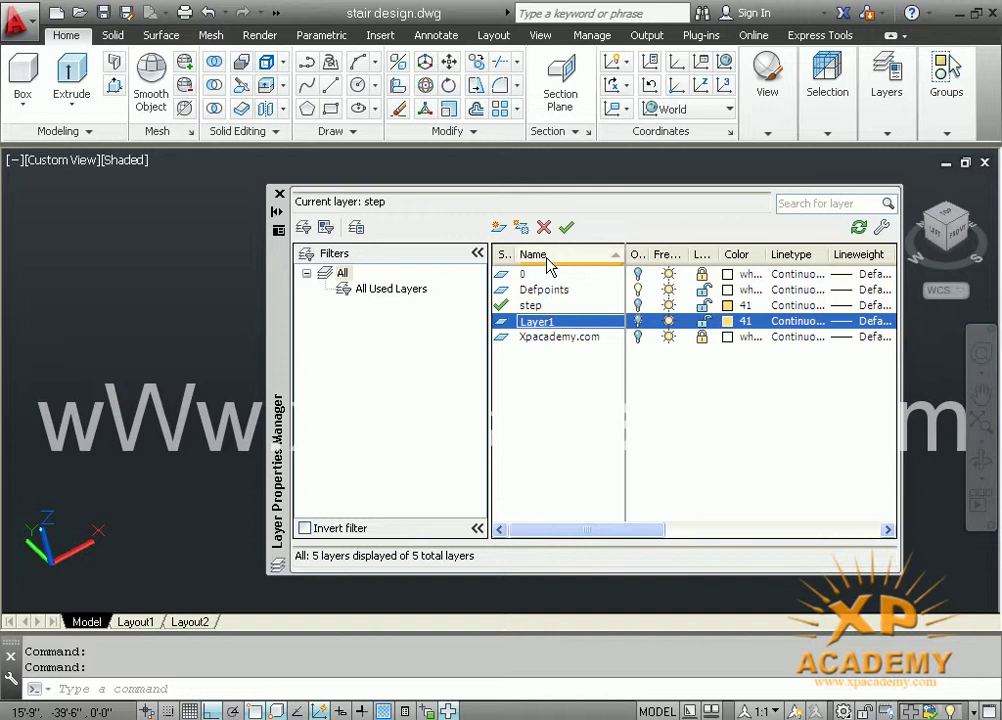
left_click(566, 228)
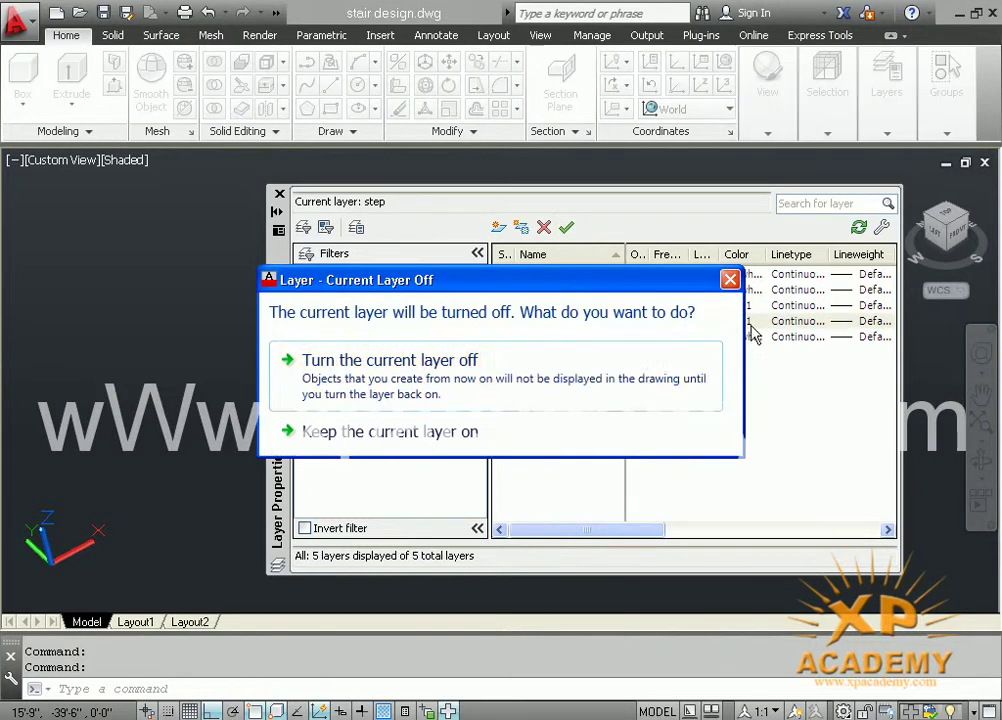
left_click(598, 375)
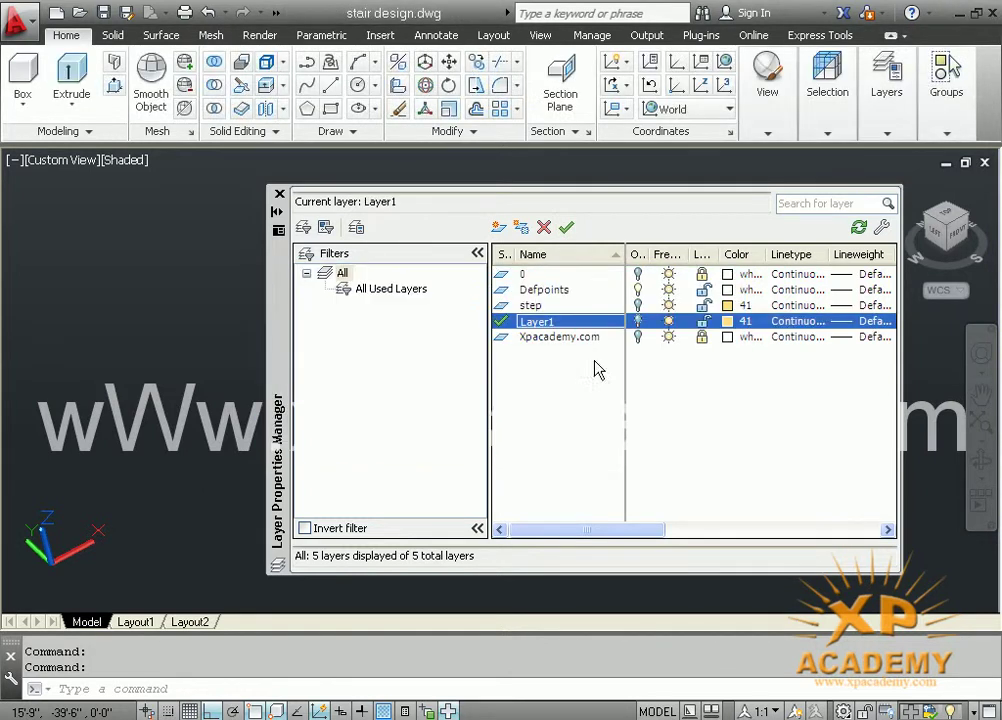
left_click(638, 322)
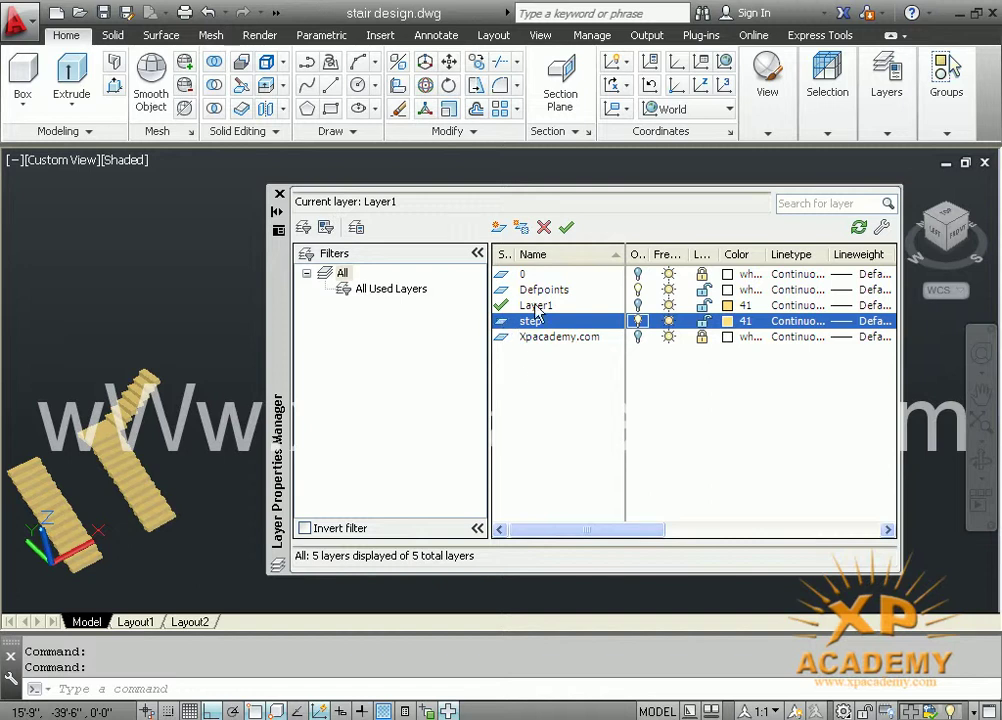
left_click(639, 306)
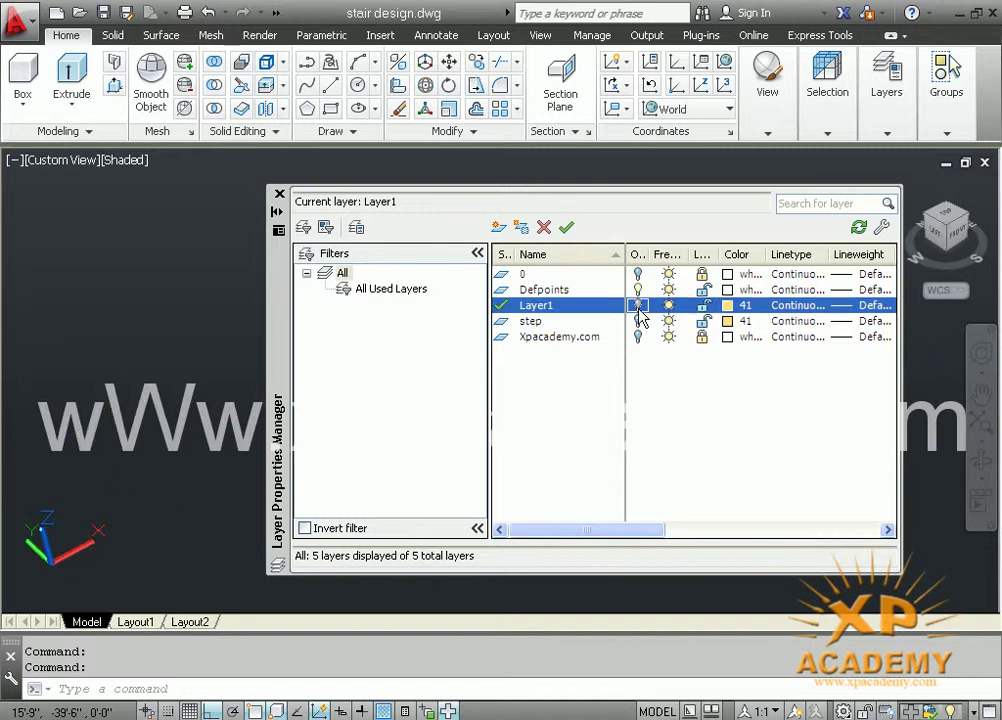
left_click(279, 195)
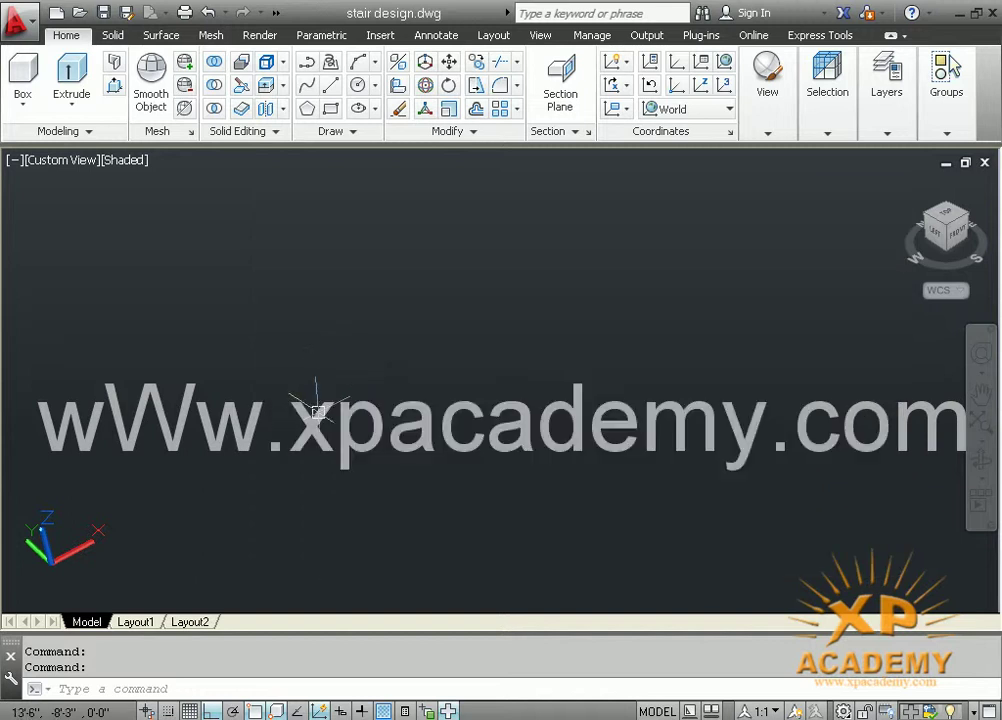
mouse_move(948, 222)
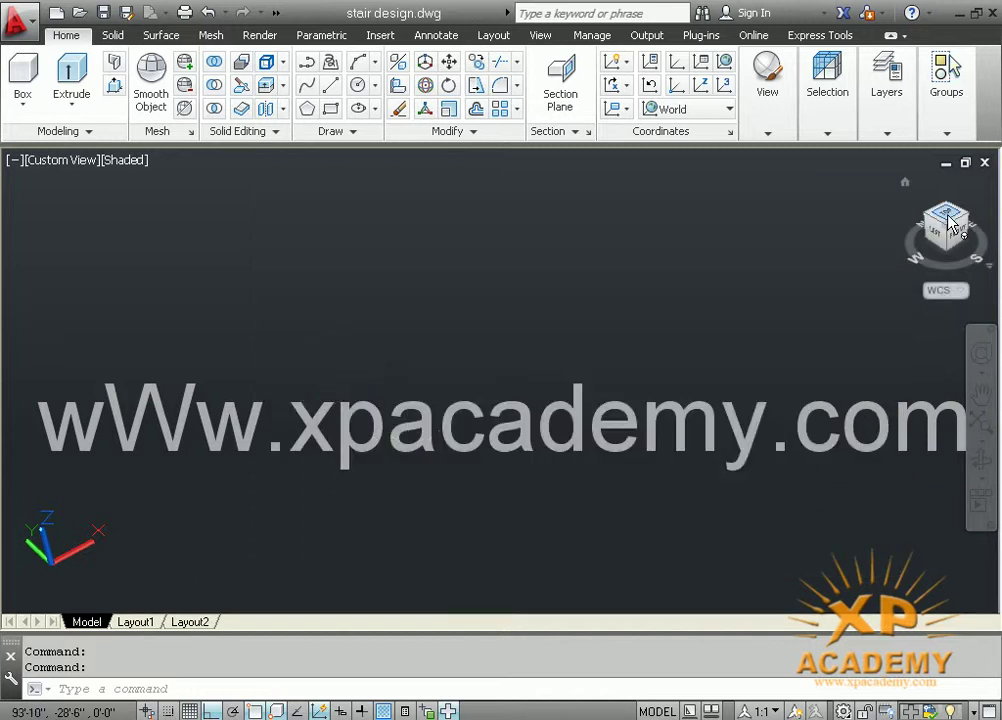
Switch to the Top view in the 2D Wireframe visual style
left_click(948, 218)
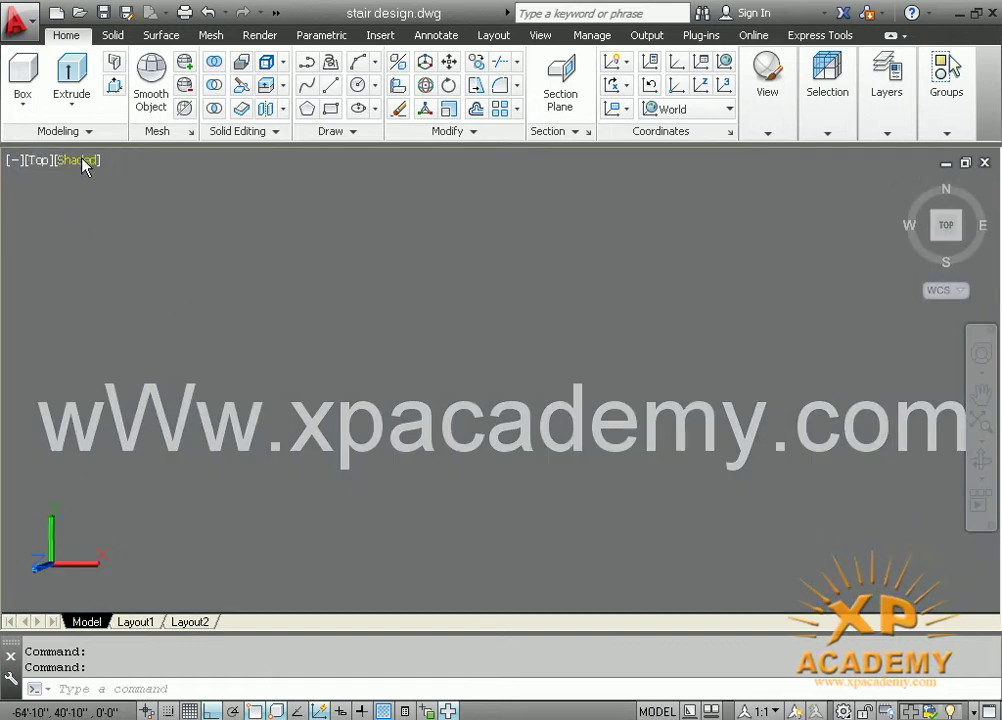
left_click(84, 161)
left_click(128, 206)
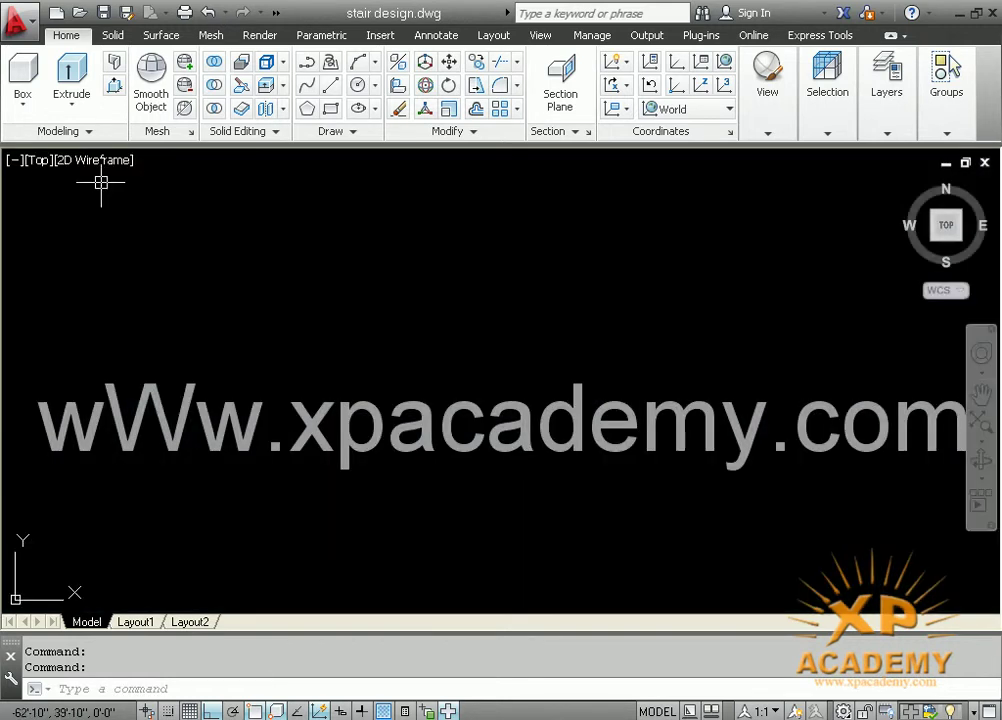
Draw a circle of radius 3'6 for the centre pole
type("c")
key("Return")
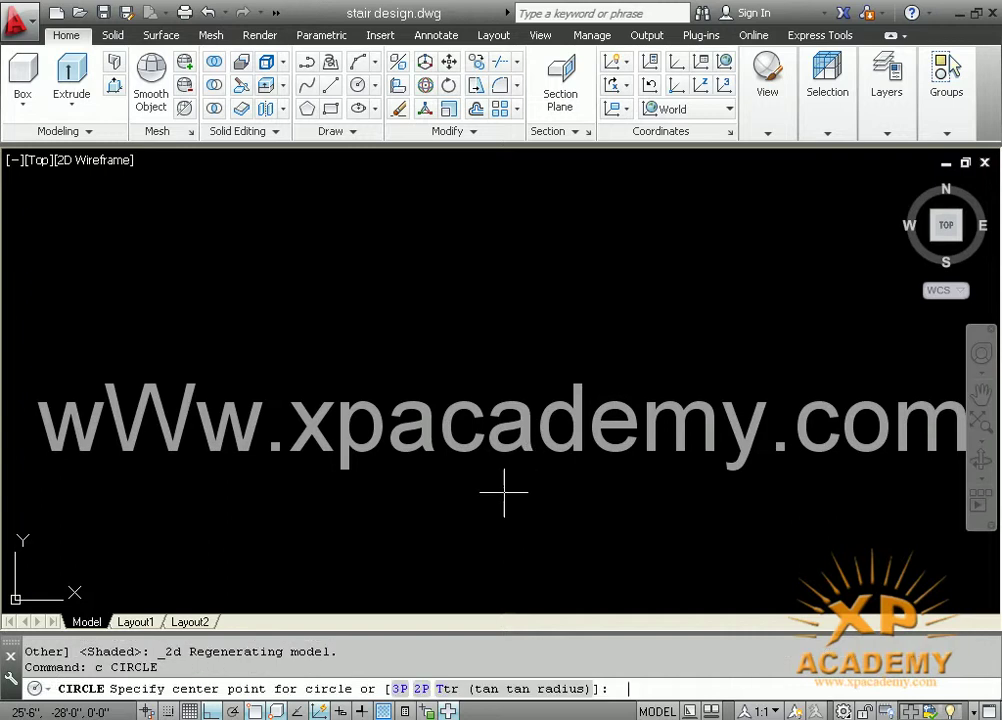
left_click(430, 515)
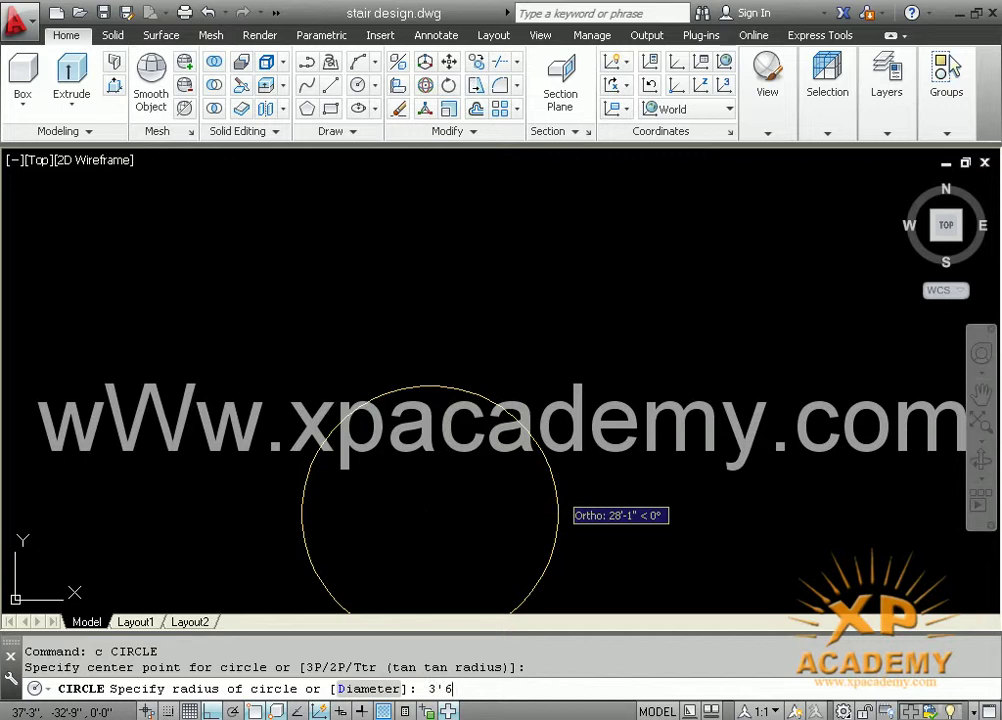
key("Return")
scroll(428, 517, "up", 3)
scroll(428, 517, "up", 3)
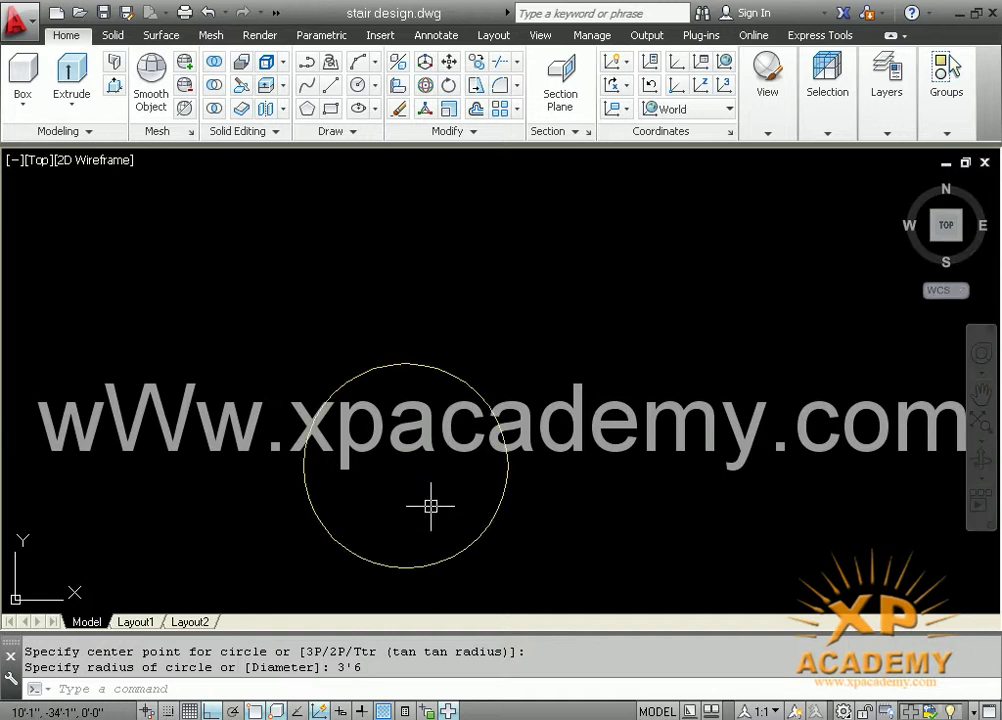
type("l")
key("Return")
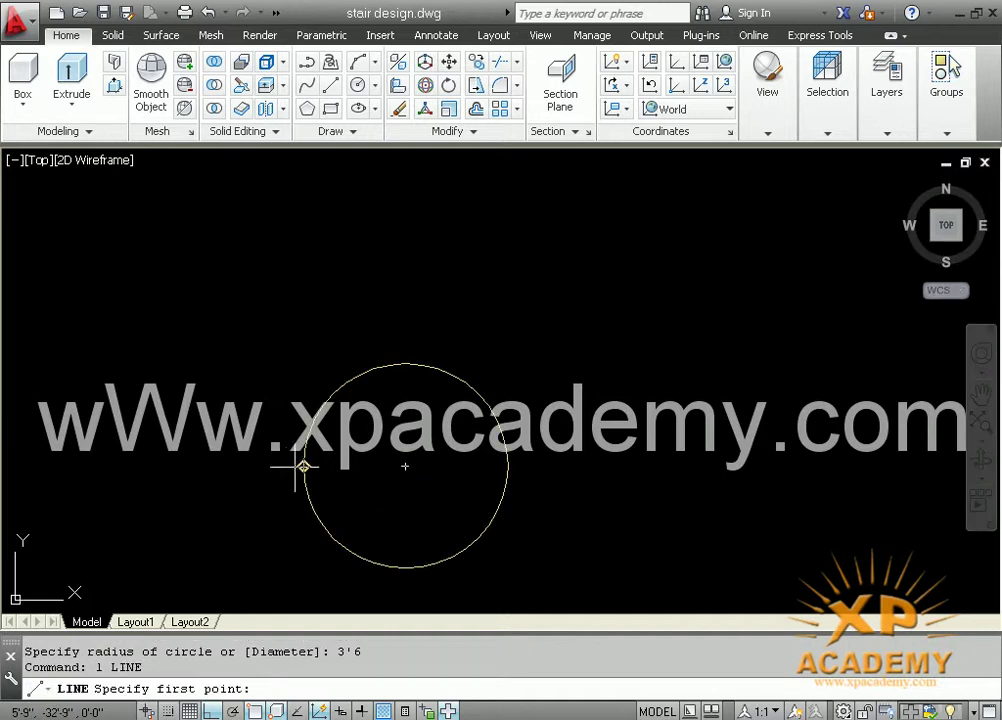
Draw a horizontal radius line from the circle's left edge to its centre
left_click(302, 465)
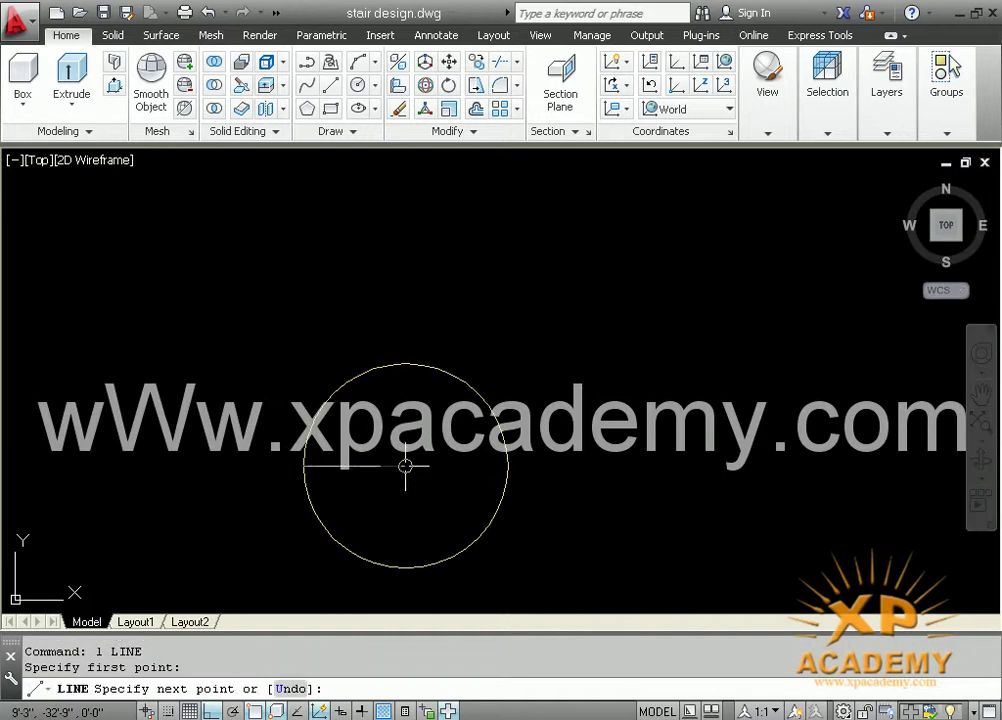
left_click(405, 465)
key("Return")
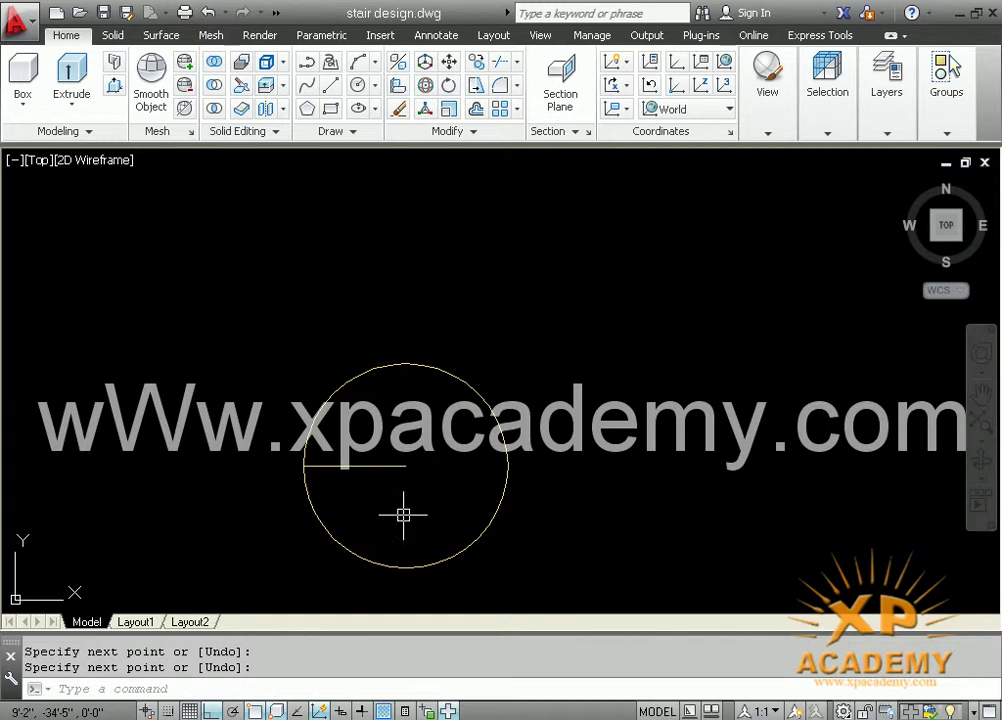
Polar-array the radius line about the circle centre with 17 items
type("ar")
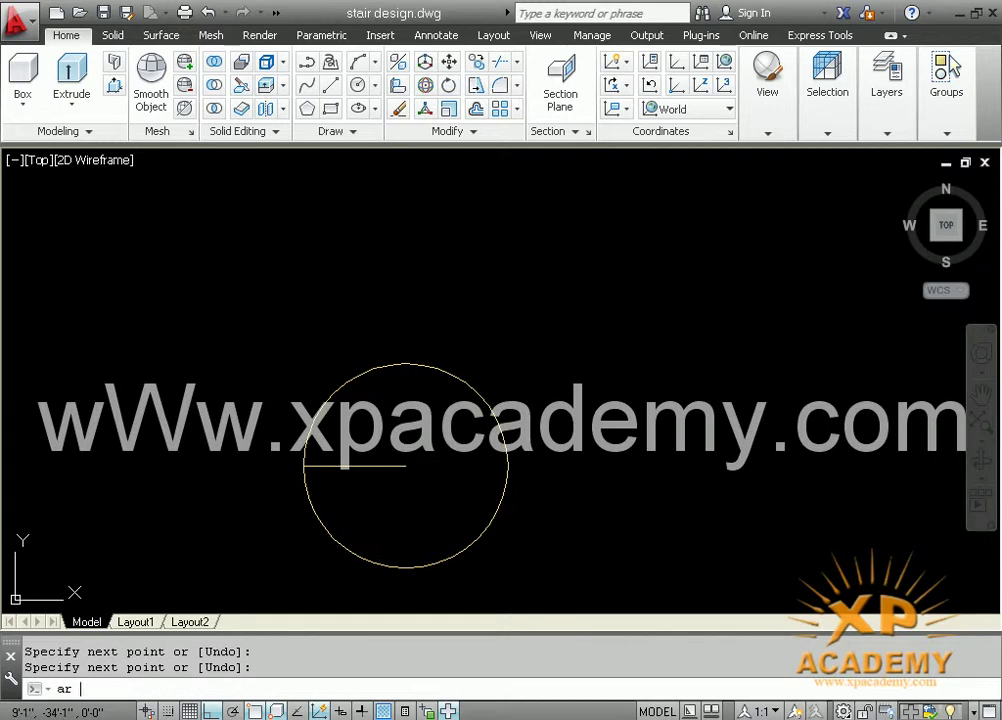
key("Return")
left_click(390, 465)
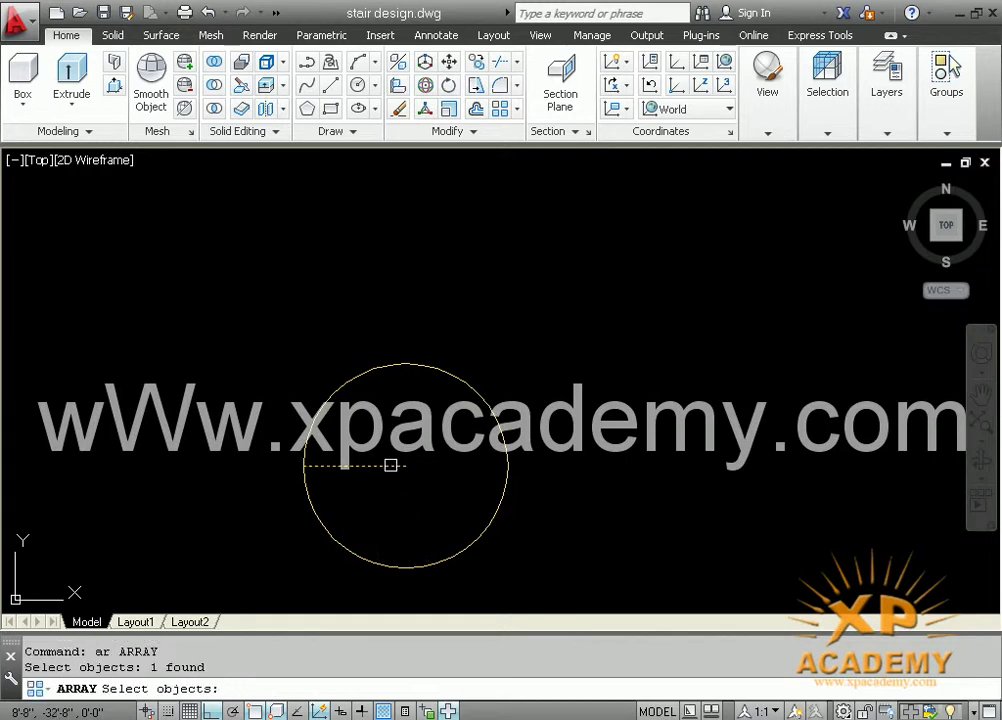
key("Return")
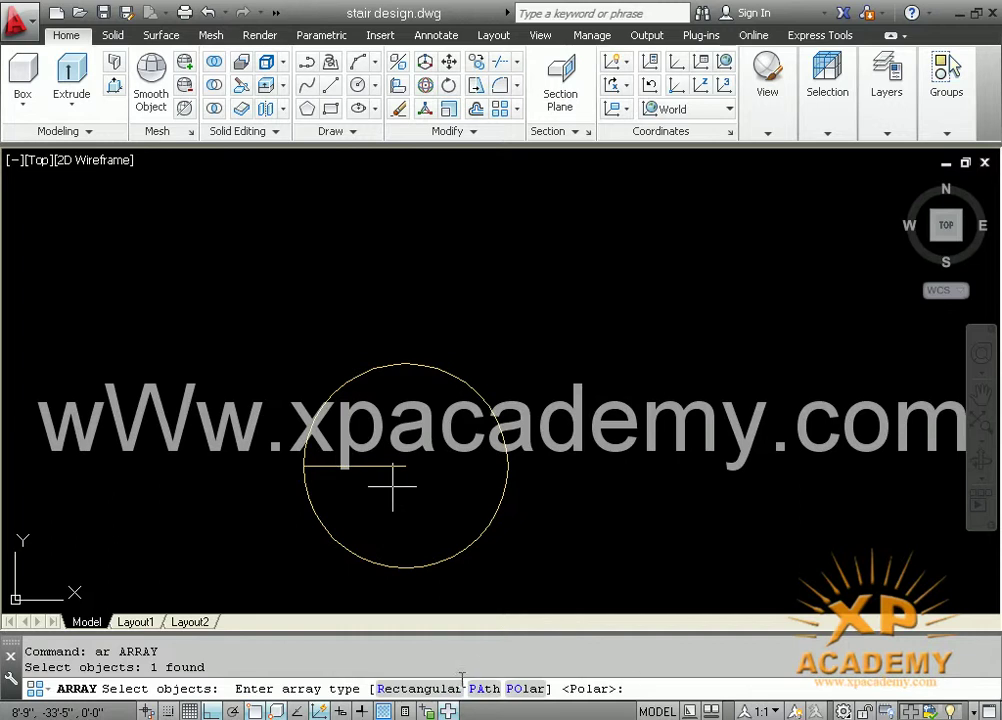
left_click(532, 696)
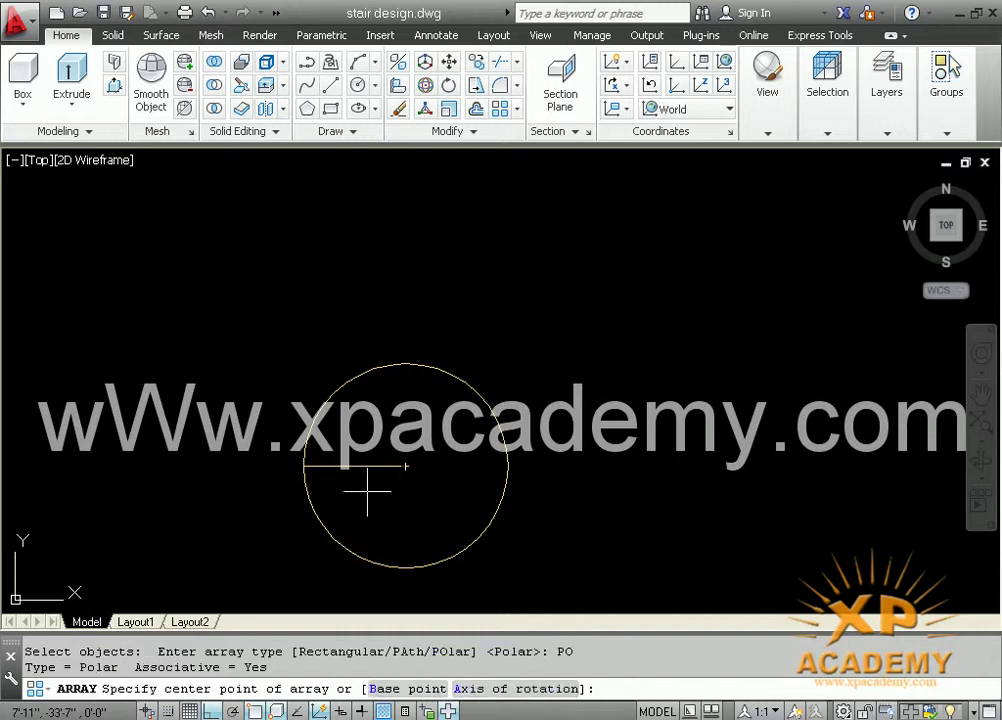
left_click(405, 466)
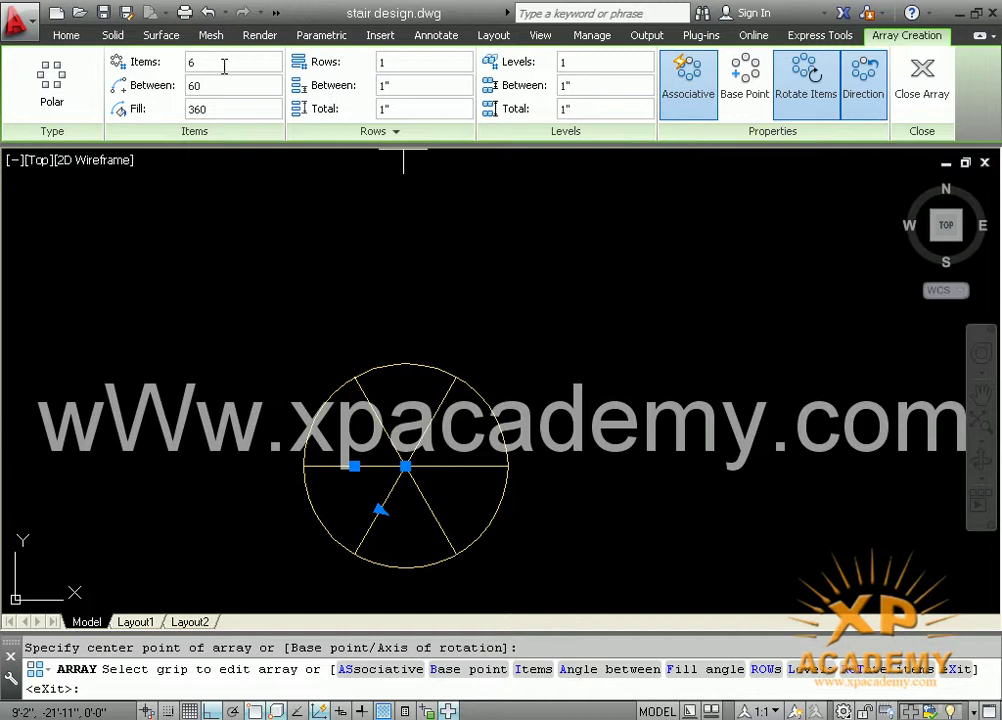
double_click(183, 62)
type("7")
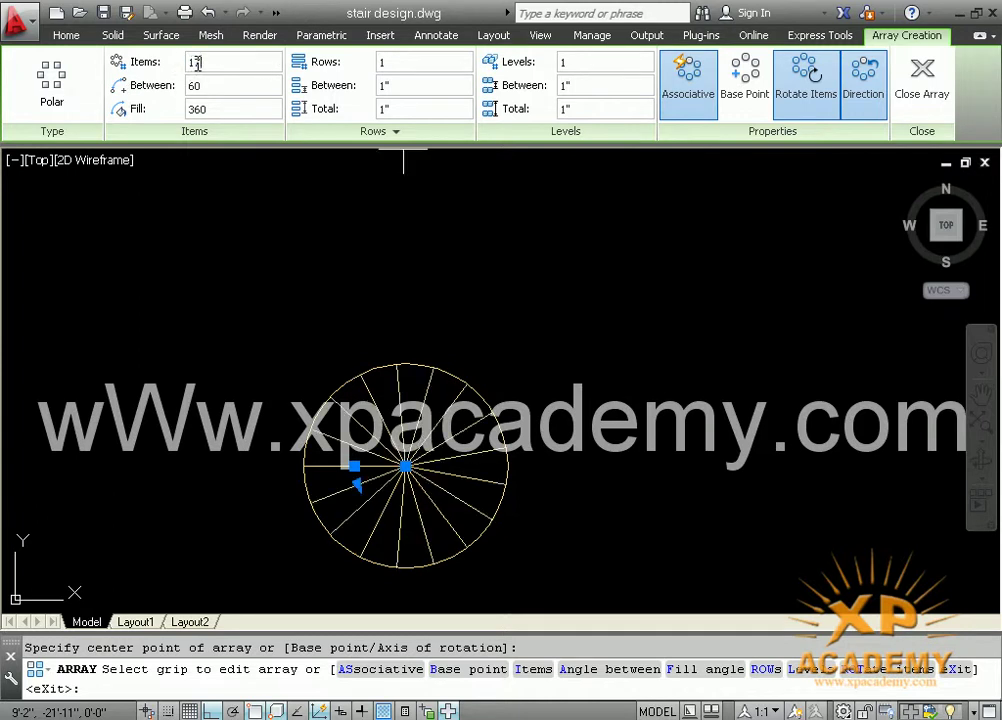
key("Return")
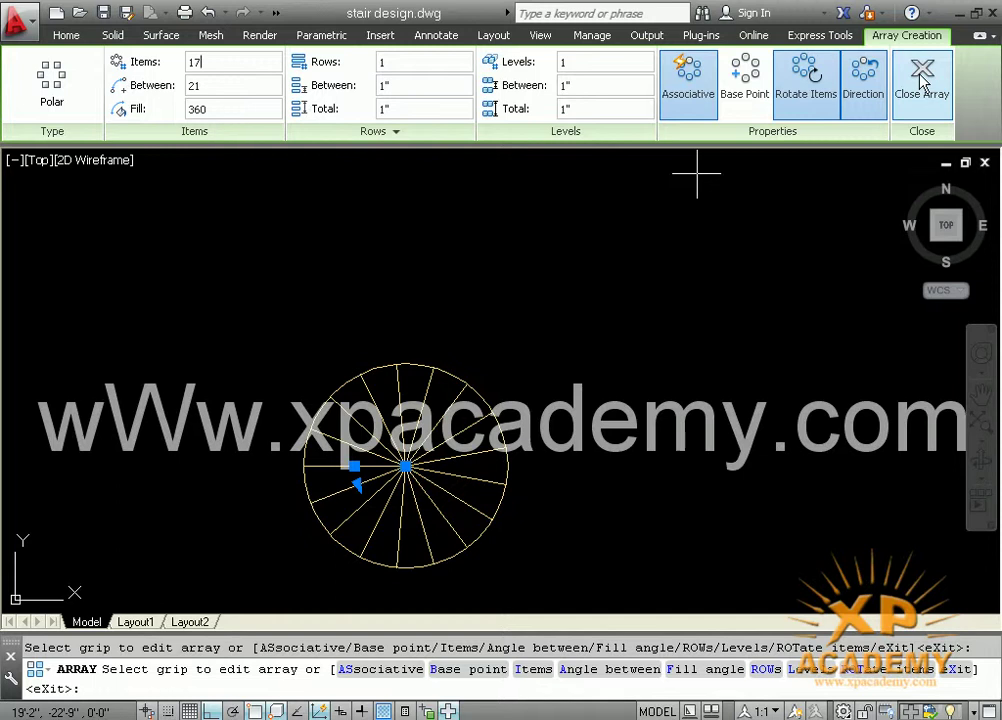
left_click(922, 85)
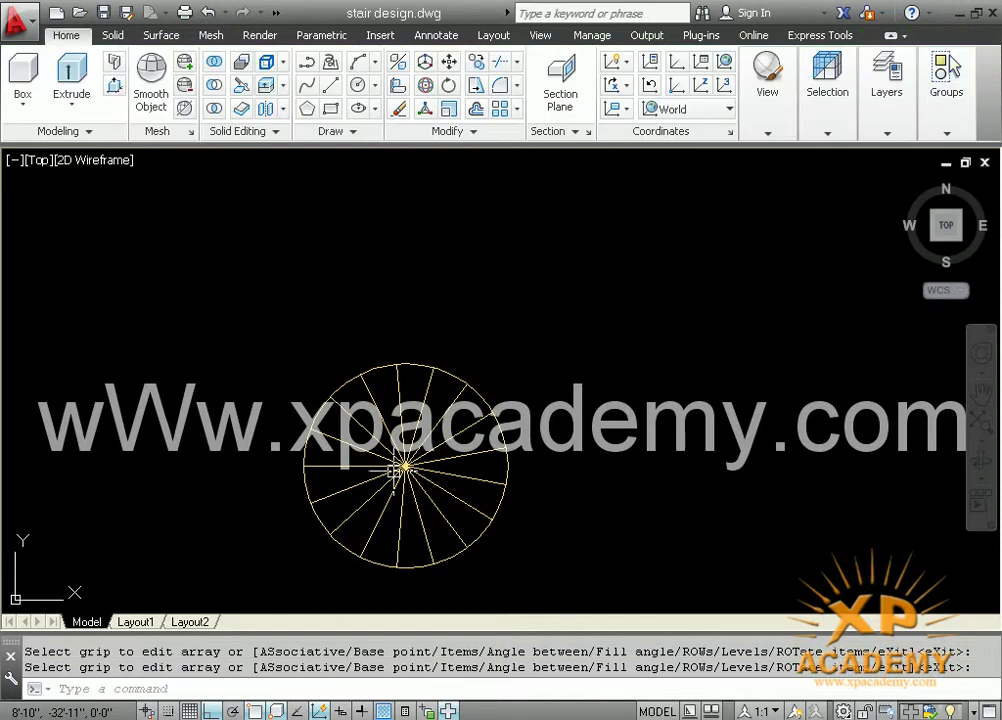
Explode the spoke array into separate lines
left_click(410, 445)
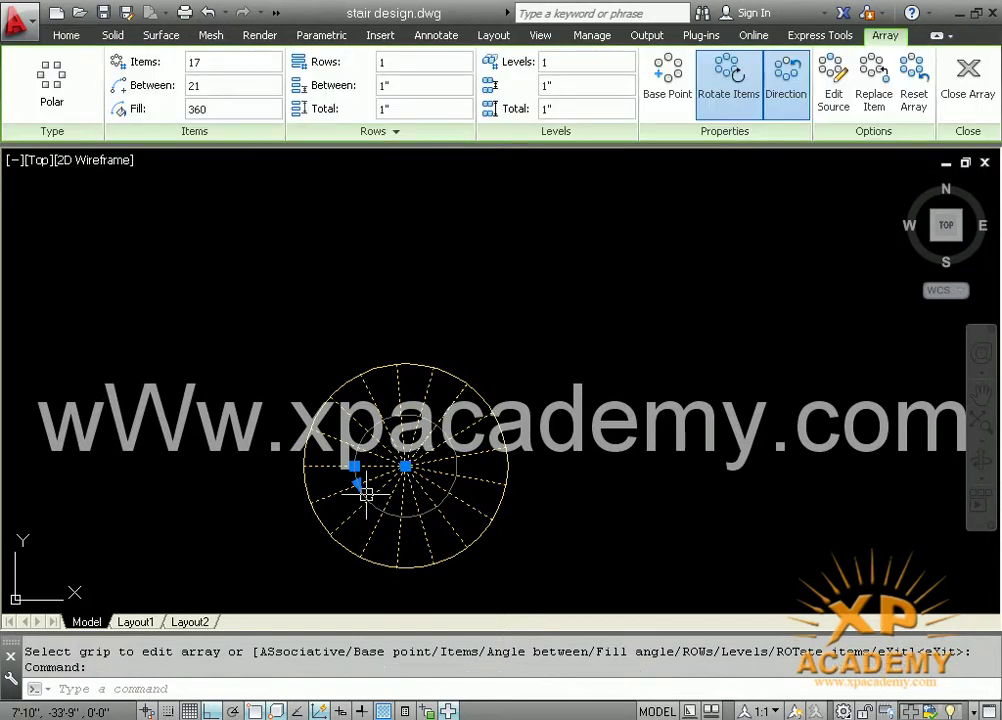
type("x")
key("Return")
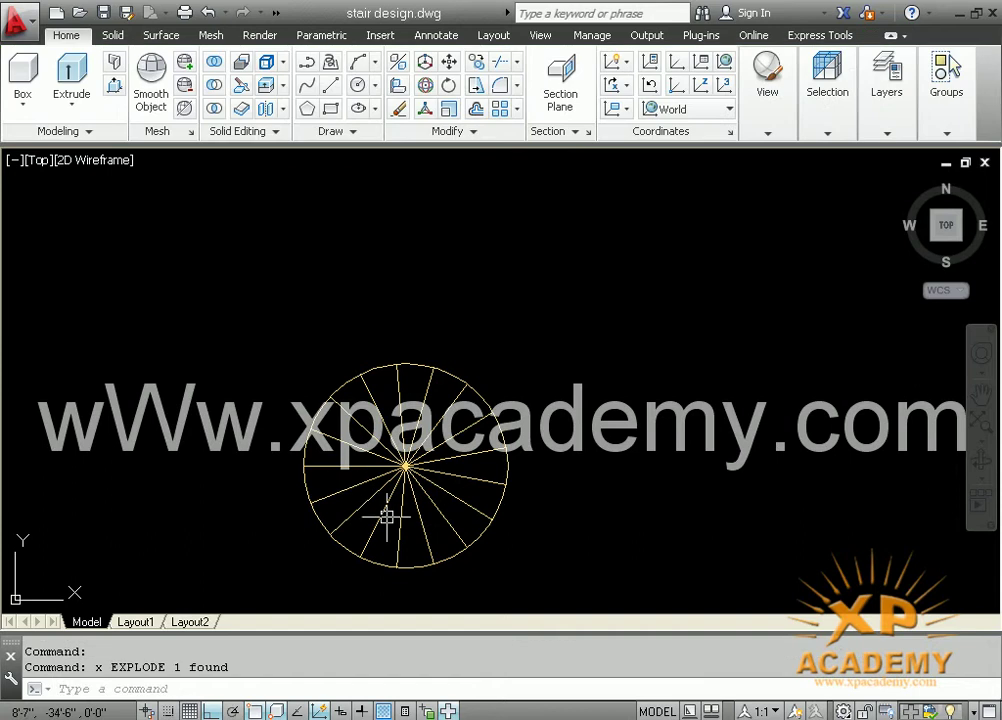
Clear the stray spoke selection, recentre the circle, and open the Layer Properties Manager with LA
left_click(385, 517)
left_click(366, 497)
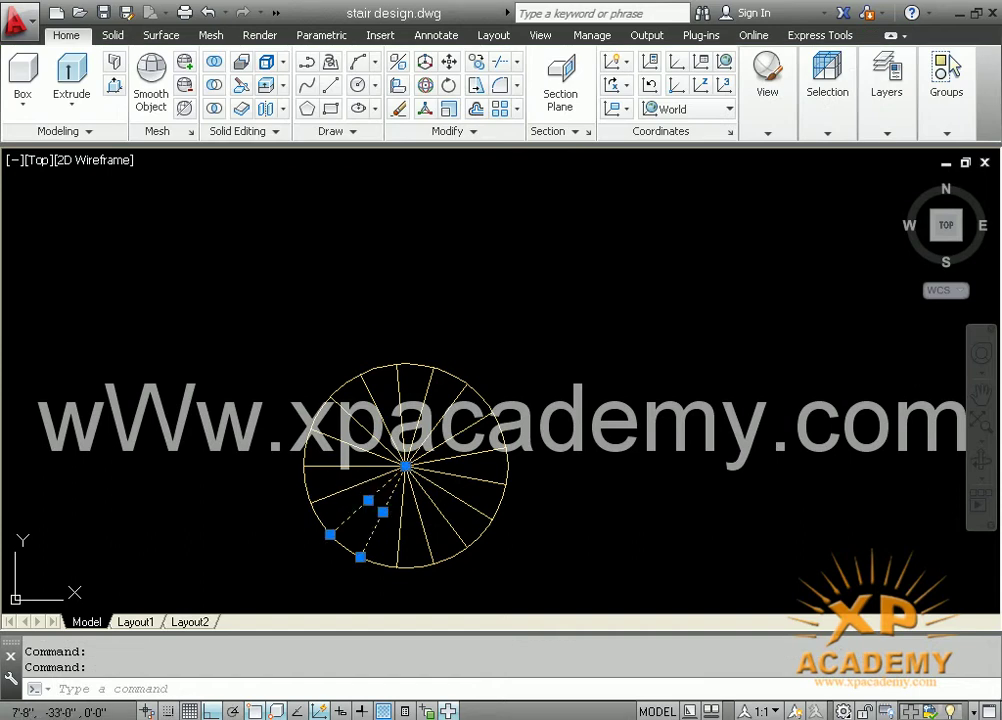
left_click(360, 478)
key("Escape")
key("Escape")
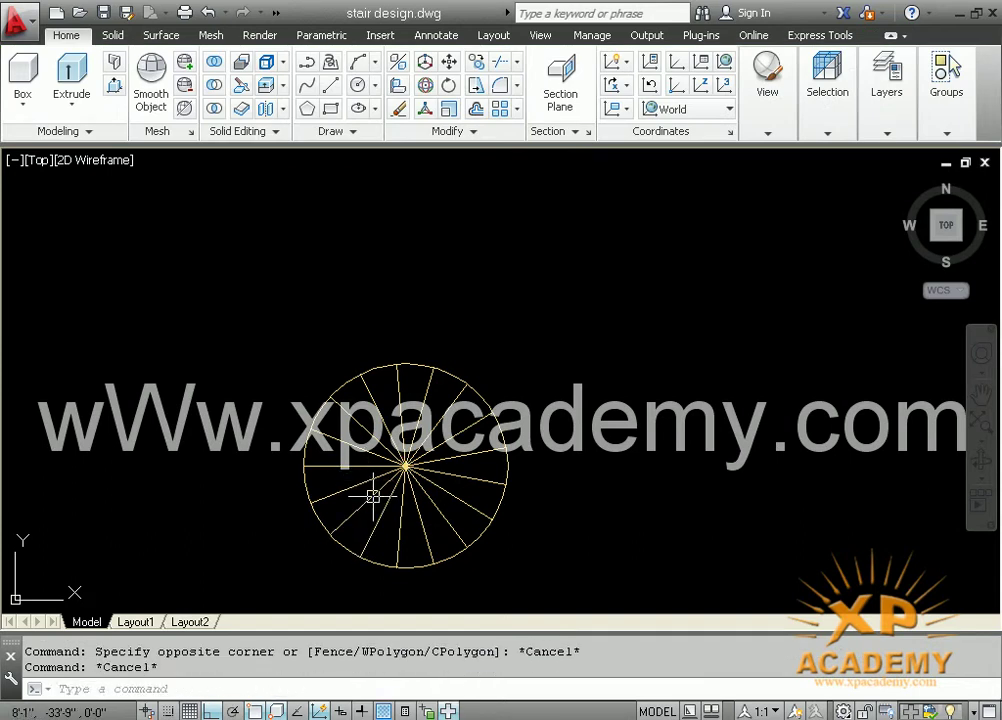
middle_click_drag(420, 517, 383, 517)
scroll(366, 517, "up", 4)
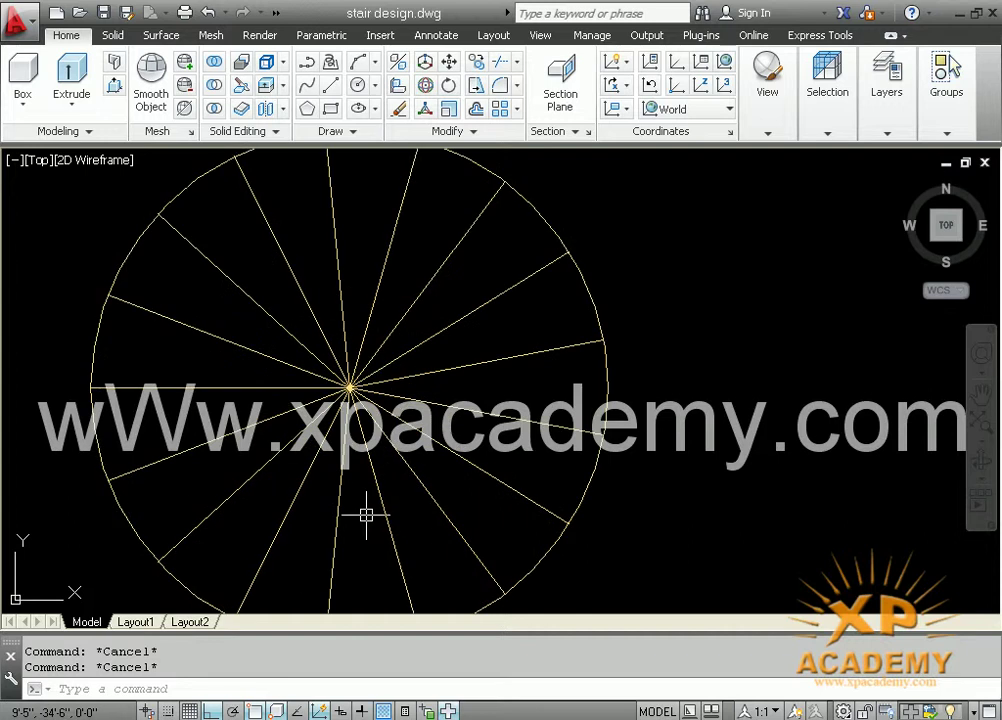
scroll(366, 517, "down", 2)
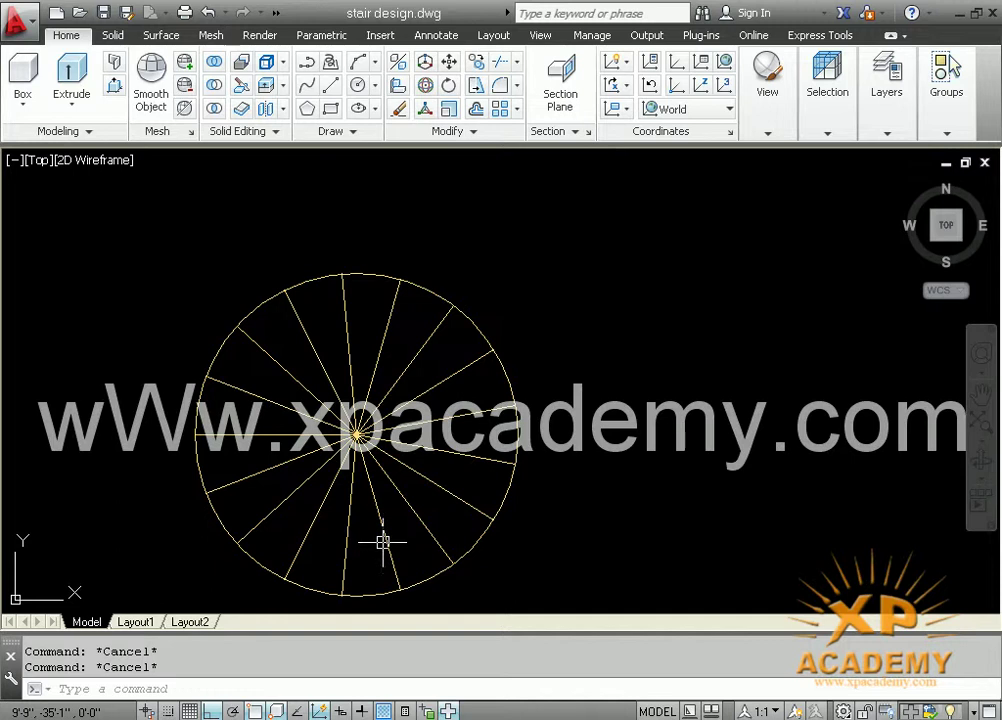
middle_click_drag(382, 542, 350, 539)
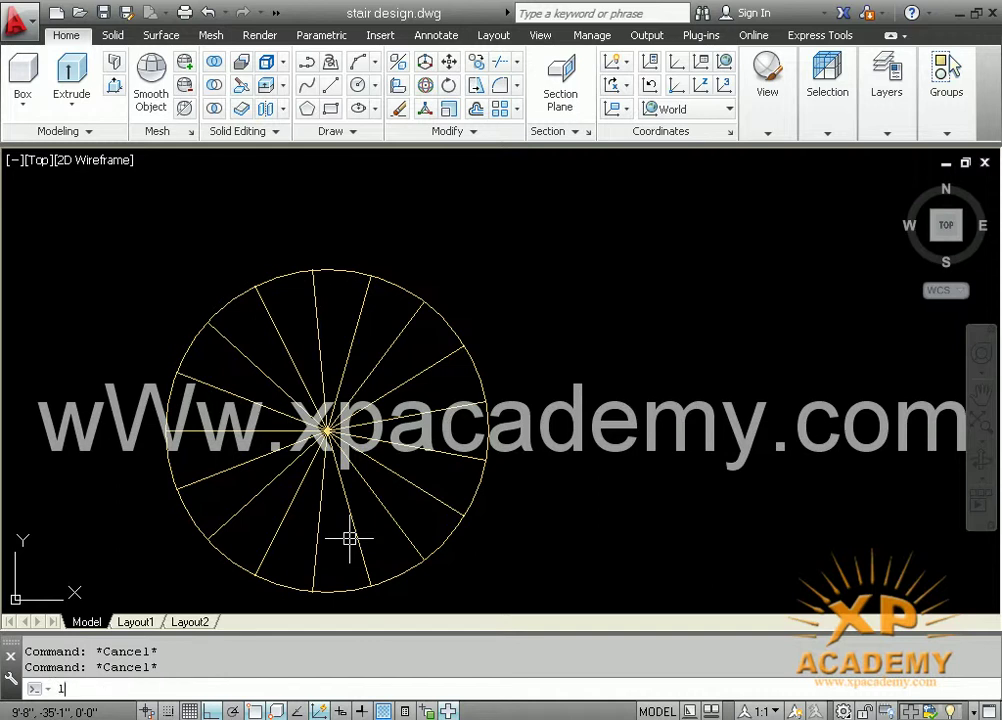
type("la")
key("Return")
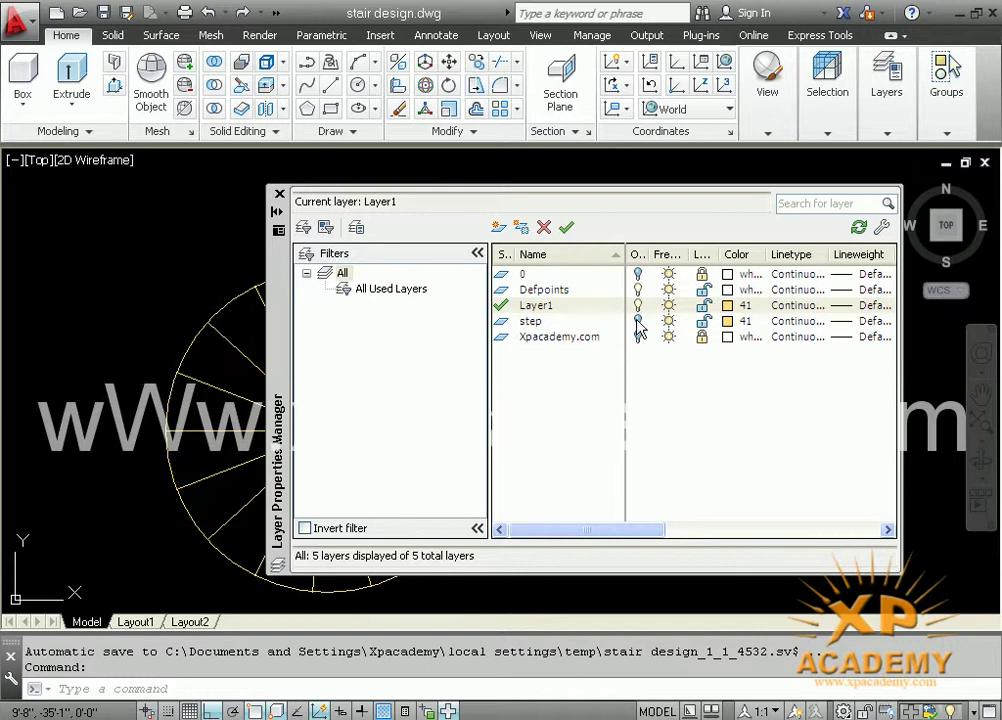
Set step as the current layer and lock Layer1
left_click(573, 322)
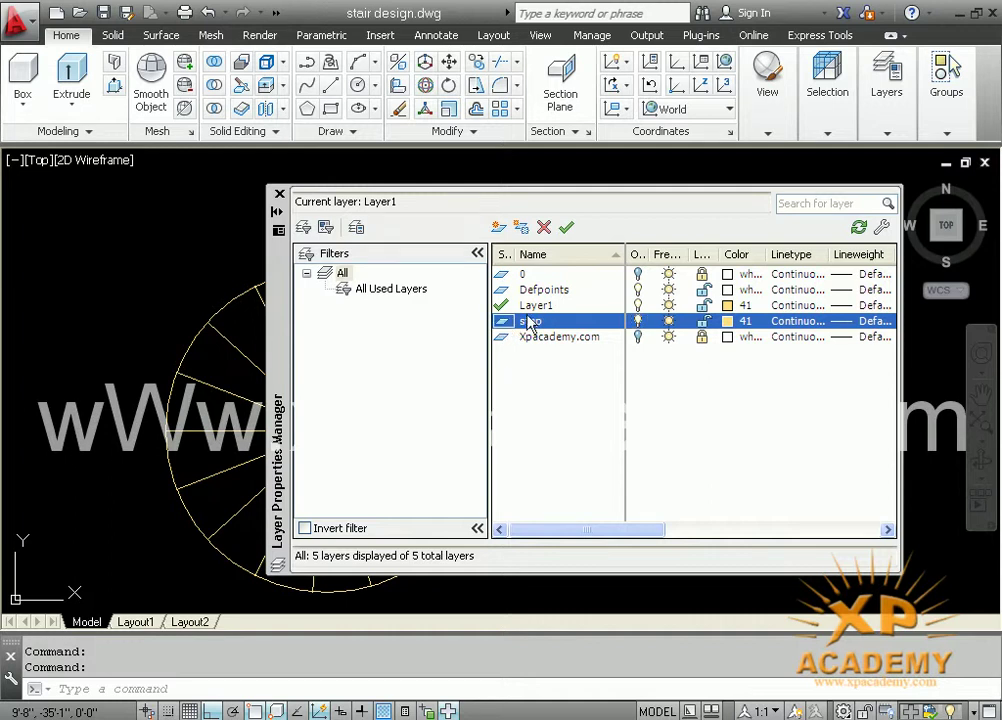
left_click(566, 228)
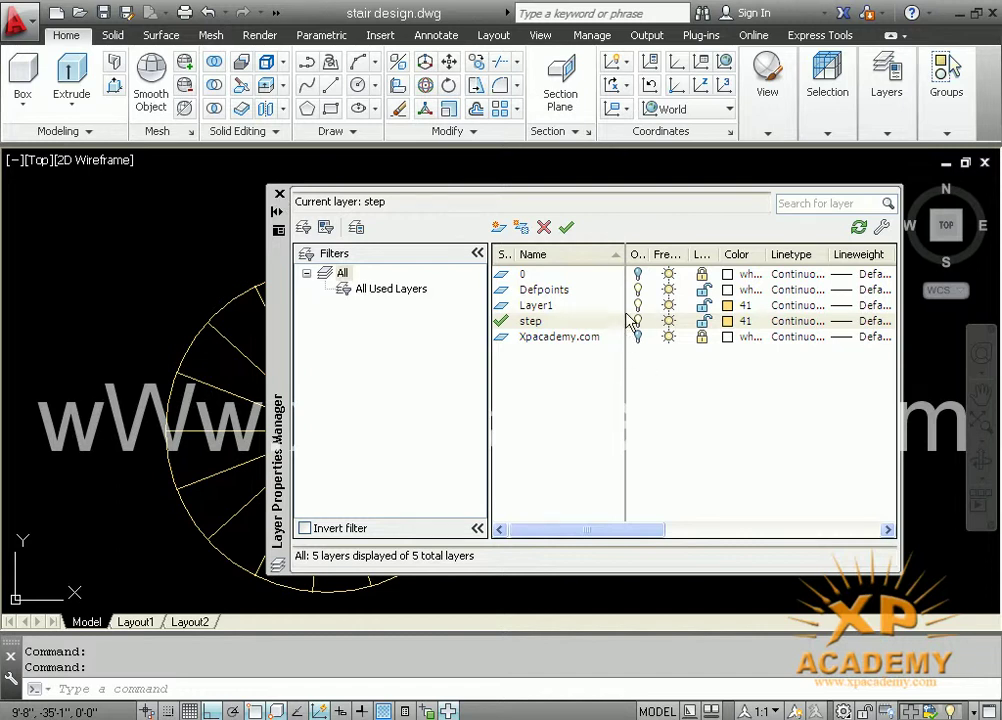
left_click(704, 306)
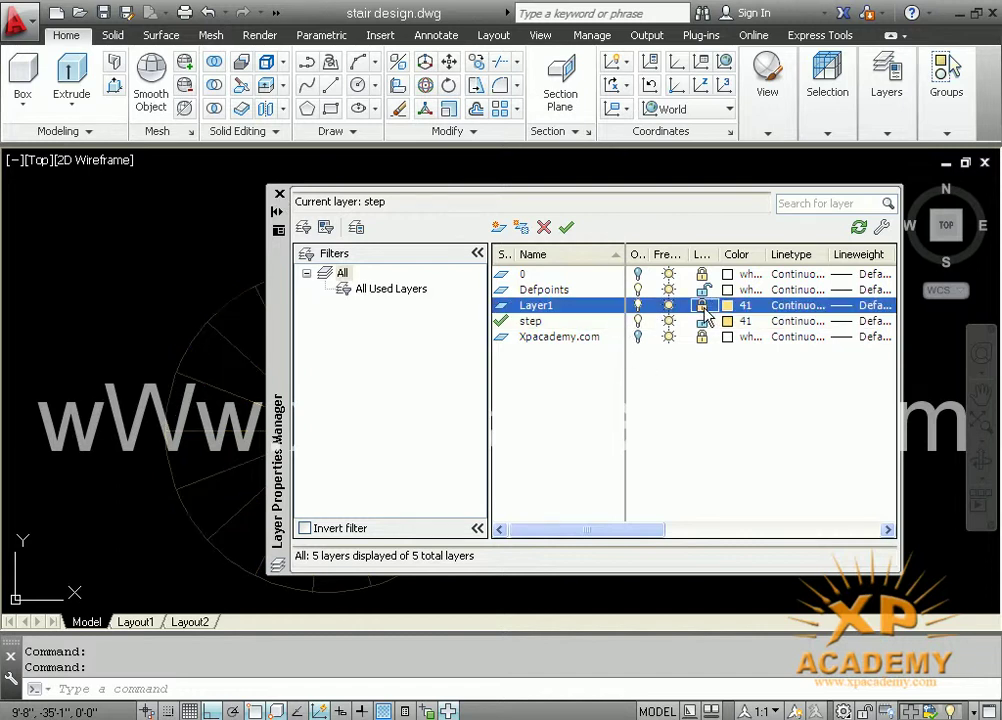
left_click(281, 196)
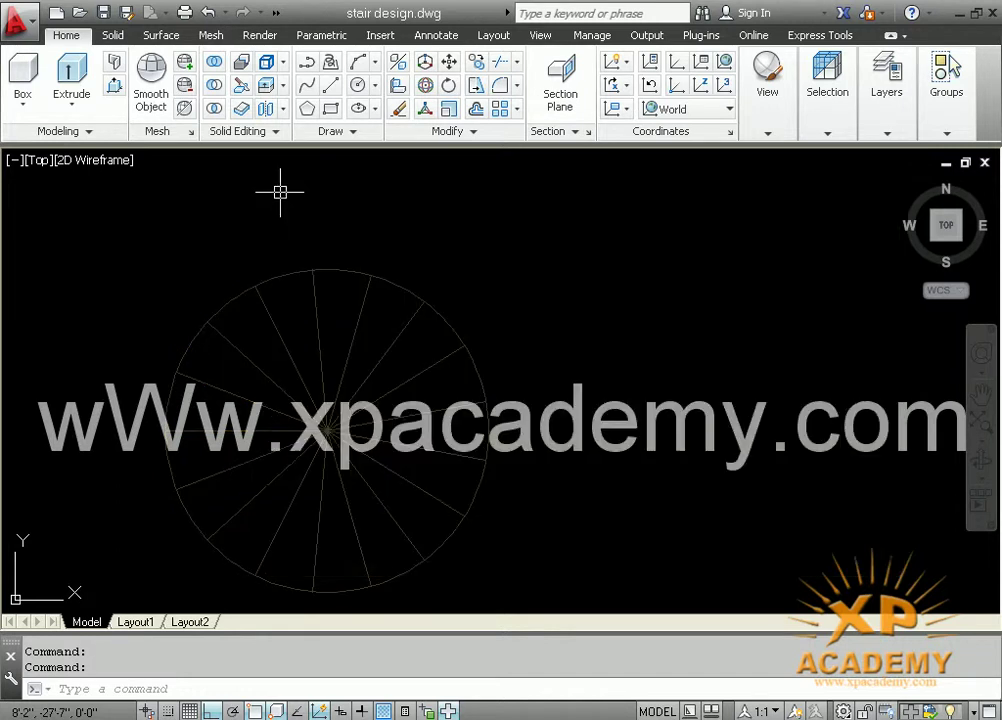
Draw a radius-3 pole circle centred on the spoke hub
scroll(460, 372, "down", 3)
scroll(462, 380, "down", 2)
scroll(461, 382, "up", 3)
scroll(460, 385, "up", 3)
scroll(460, 388, "up", 2)
scroll(458, 390, "down", 3)
scroll(450, 398, "down", 1)
type("co")
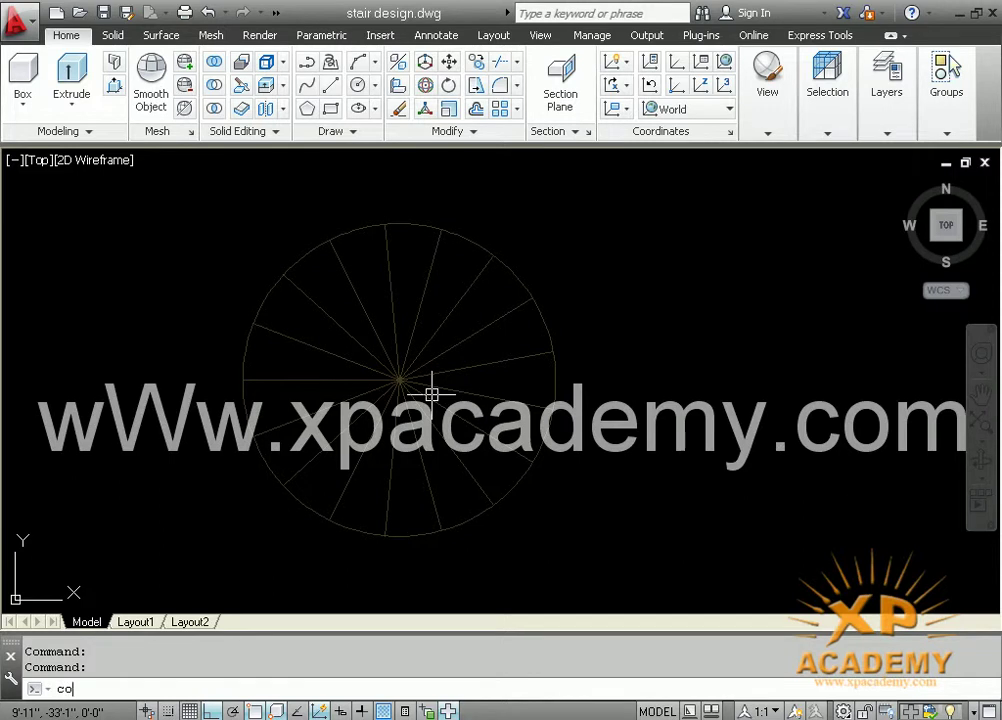
key("BackSpace")
key("BackSpace")
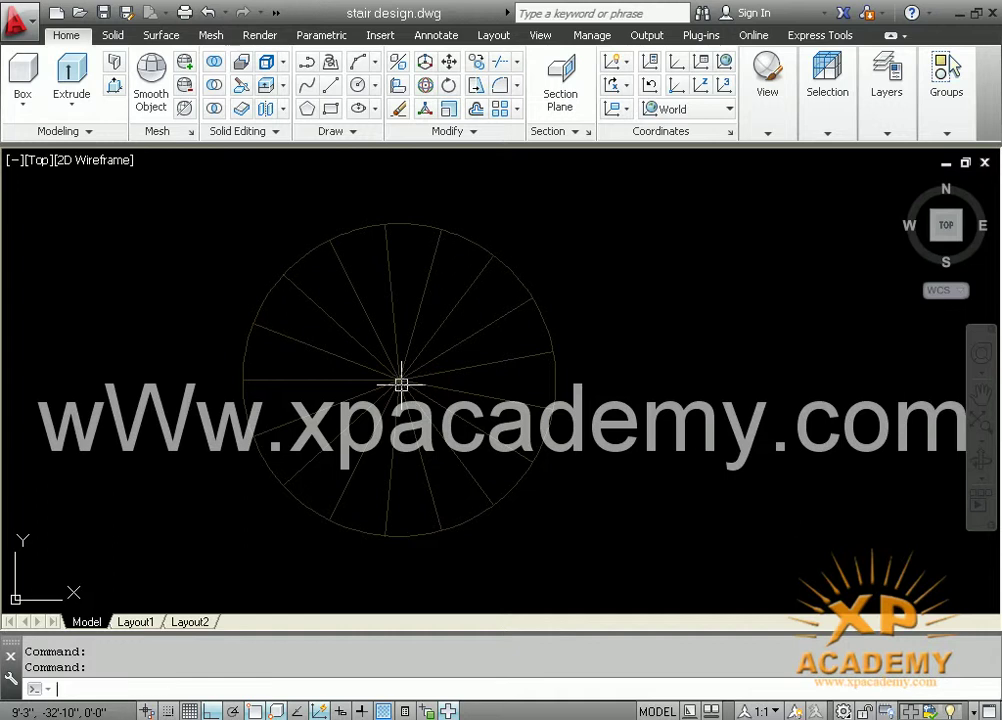
type("c")
key("Return")
left_click(399, 381)
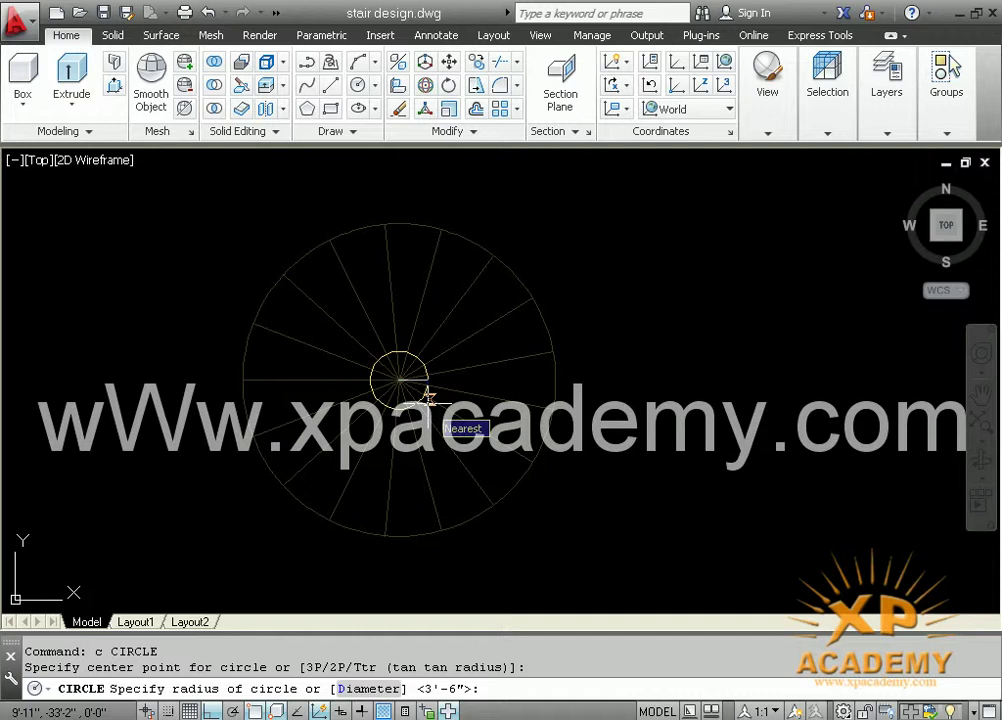
type("3")
key("Return")
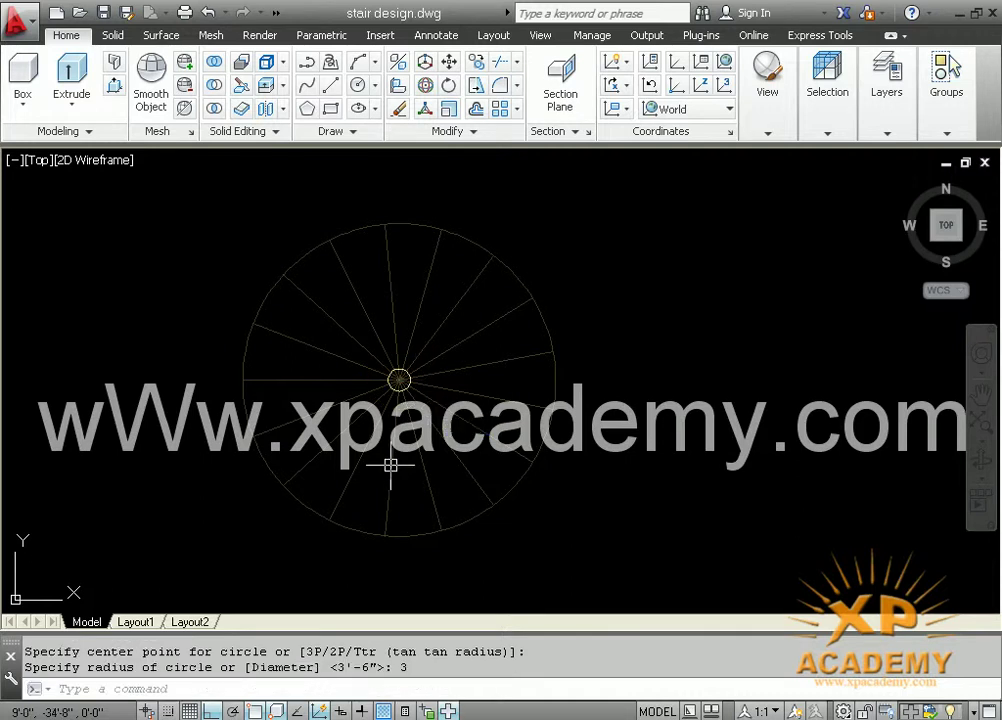
Recentre the view on the hub and open the Boundary Creation dialog
scroll(391, 463, "up", 4)
middle_click_drag(387, 459, 388, 471)
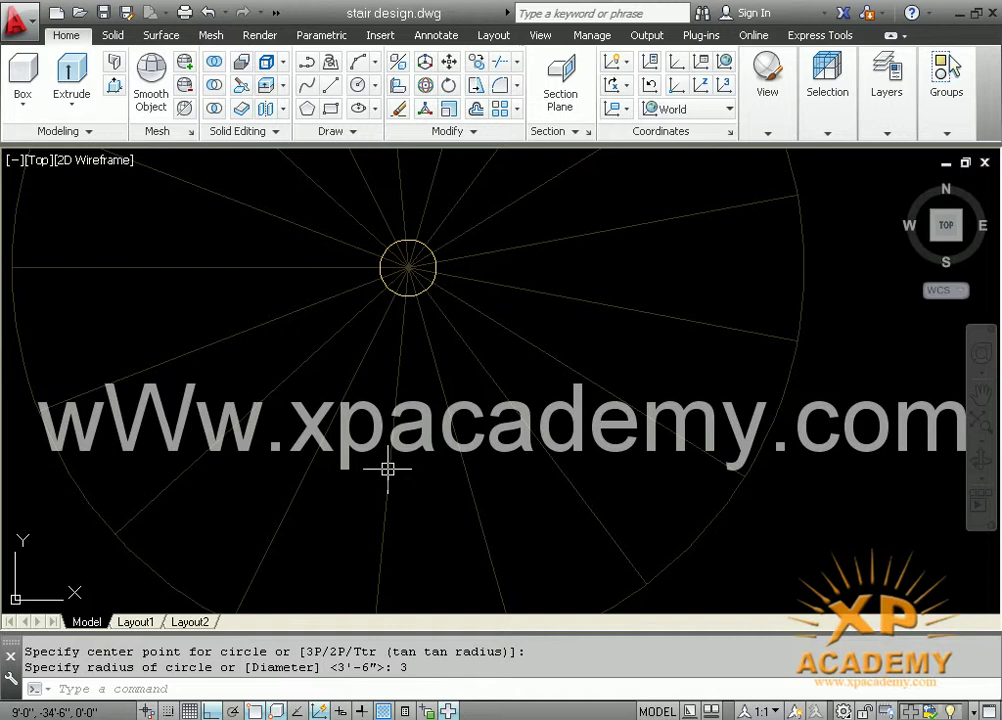
type("bo")
key("Return")
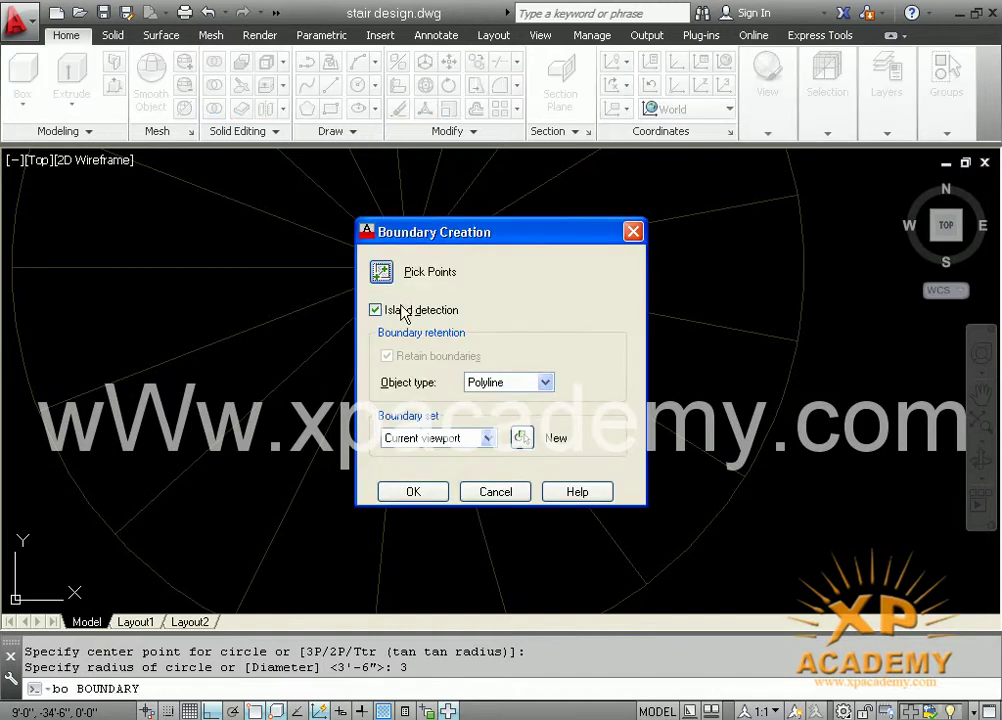
Pick inside each of the 17 wedges to create closed boundary polylines
key("Return")
left_click(355, 462)
left_click(325, 445)
left_click(281, 409)
left_click(235, 294)
left_click(218, 233)
left_click(259, 188)
left_click(340, 200)
left_click(415, 195)
left_click(452, 208)
left_click(514, 224)
left_click(575, 260)
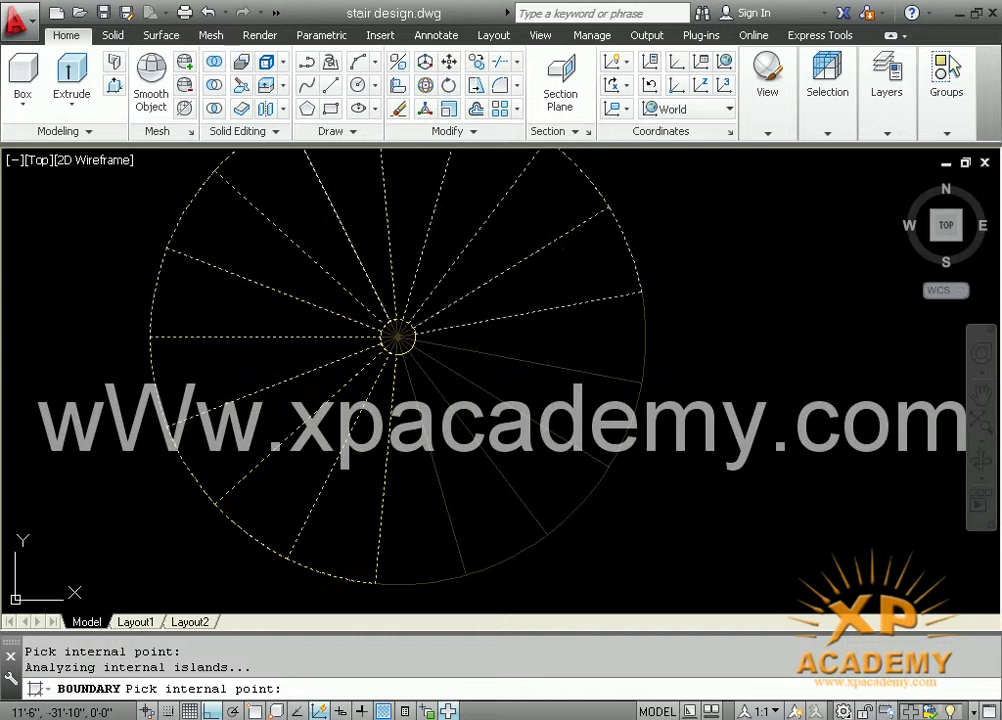
left_click(560, 337)
left_click(555, 400)
left_click(510, 465)
left_click(490, 475)
left_click(430, 484)
key("Return")
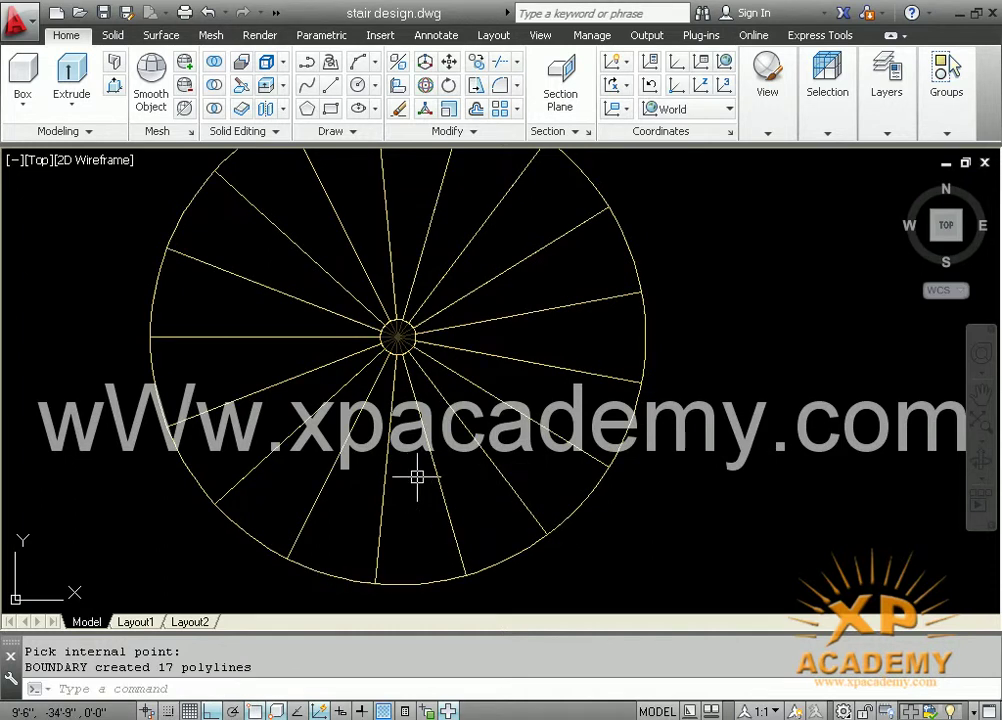
Begin another circle centred on the pole, then cancel the command
scroll(395, 345, "up", 2)
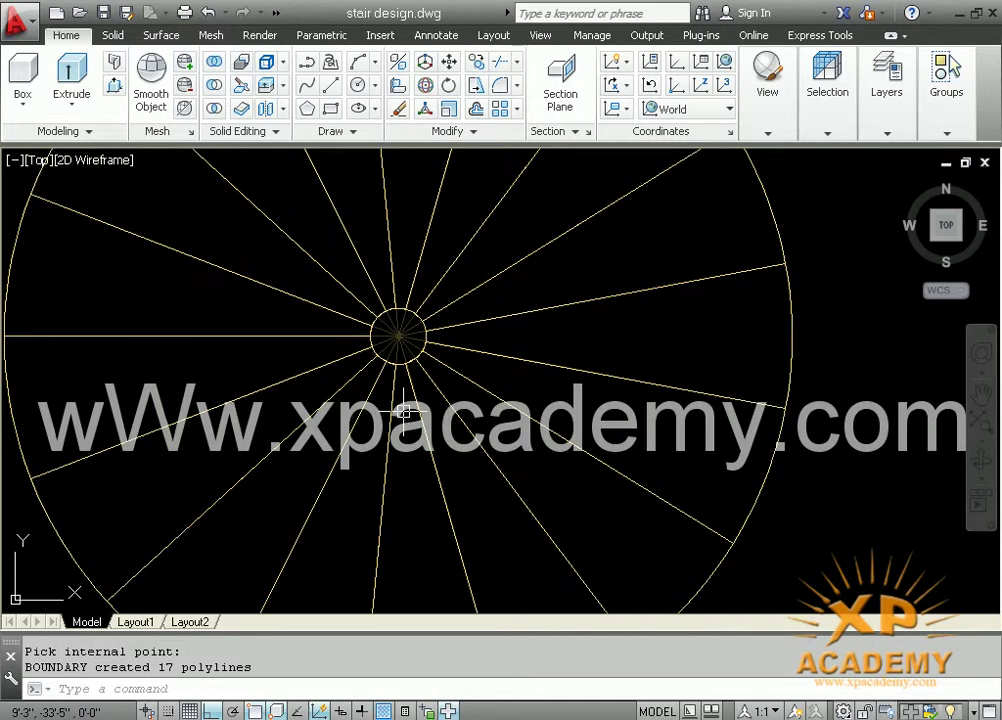
type("c")
key("Return")
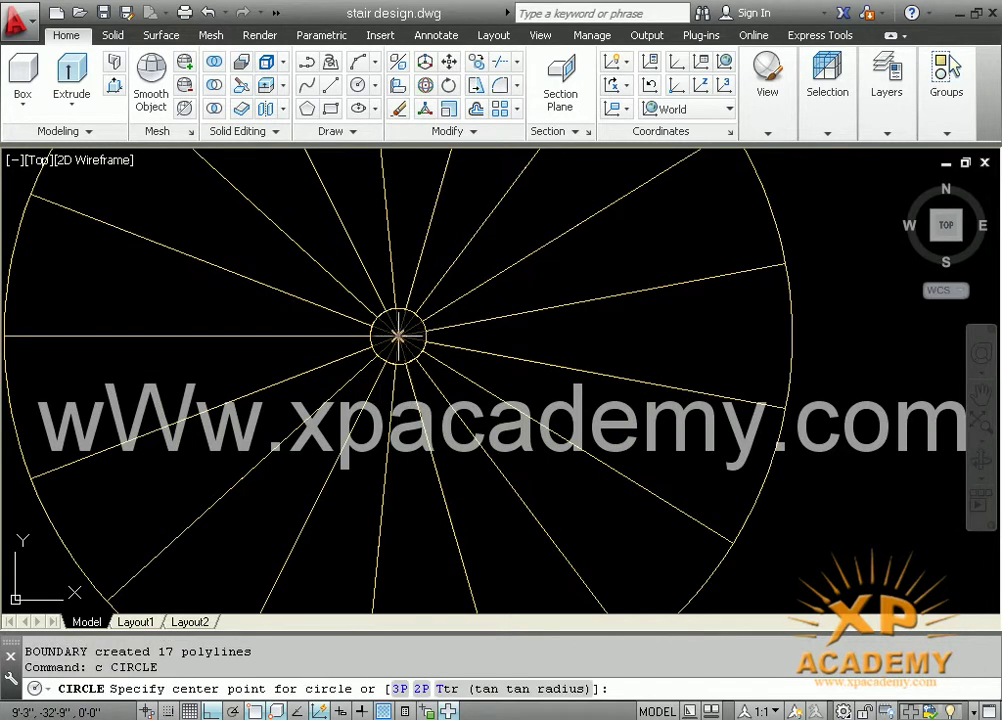
left_click(399, 336)
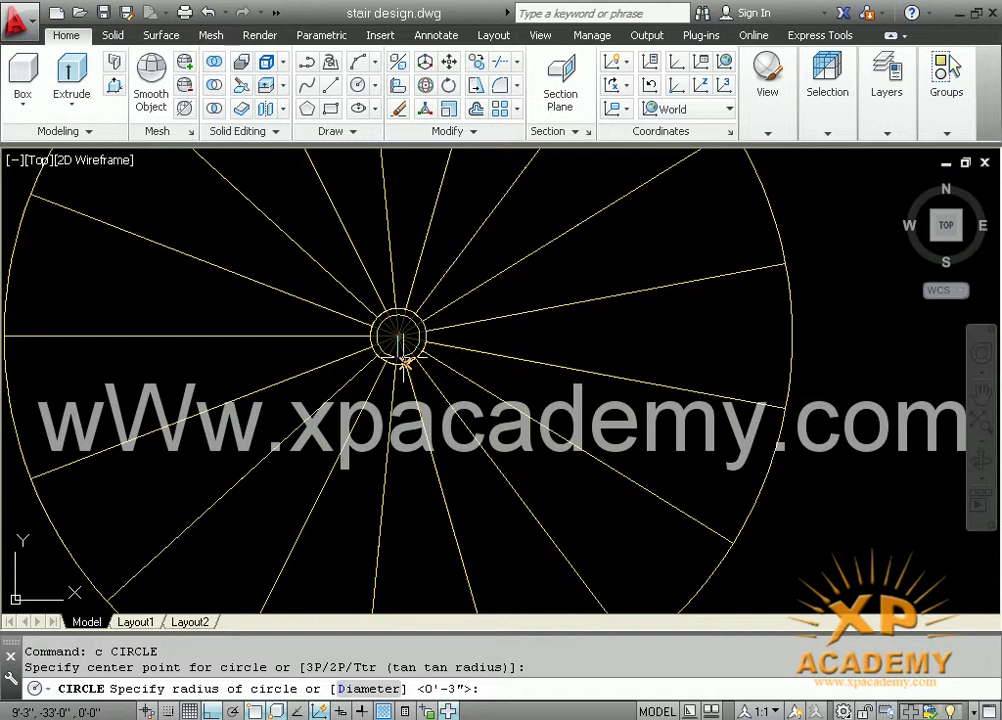
left_click(405, 363)
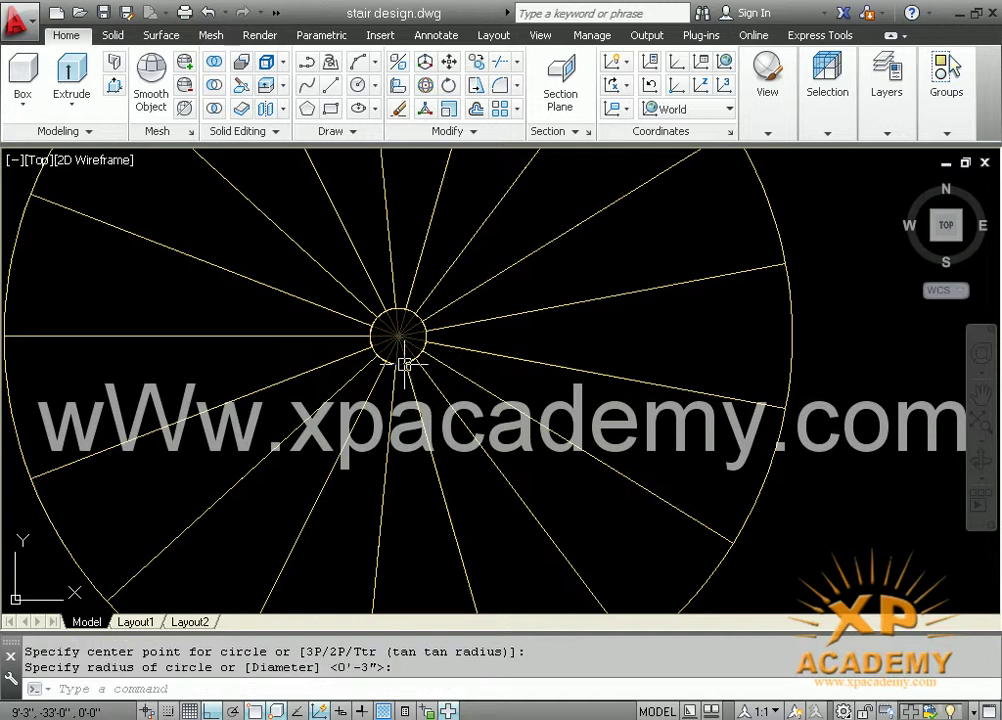
key("Escape")
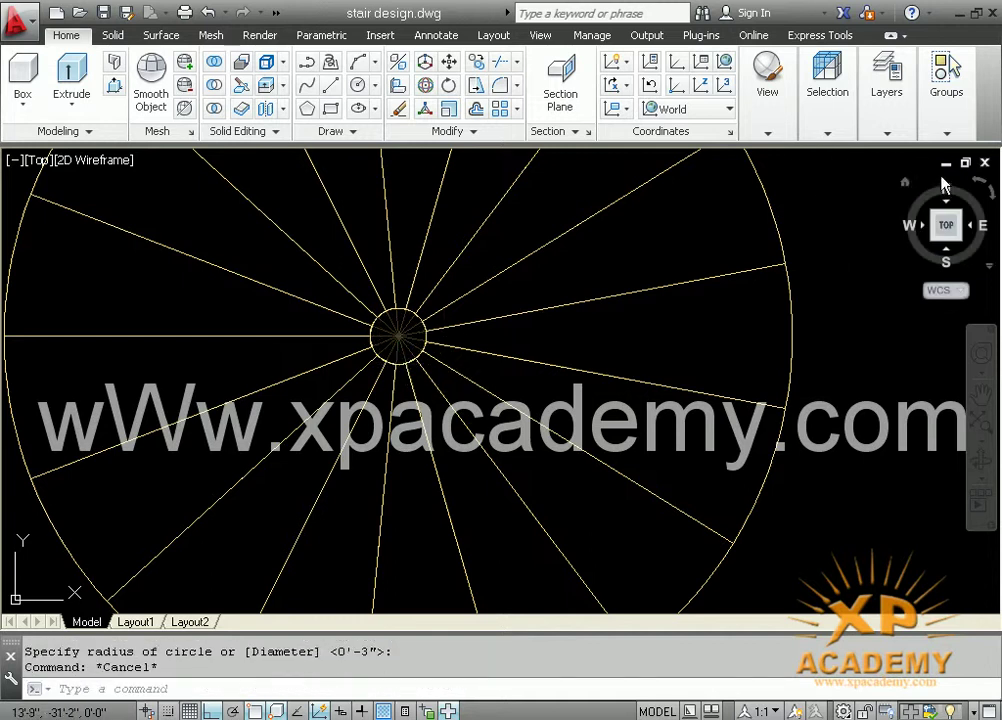
Switch to the 3D home view and zoom in on the central circle
left_click(904, 185)
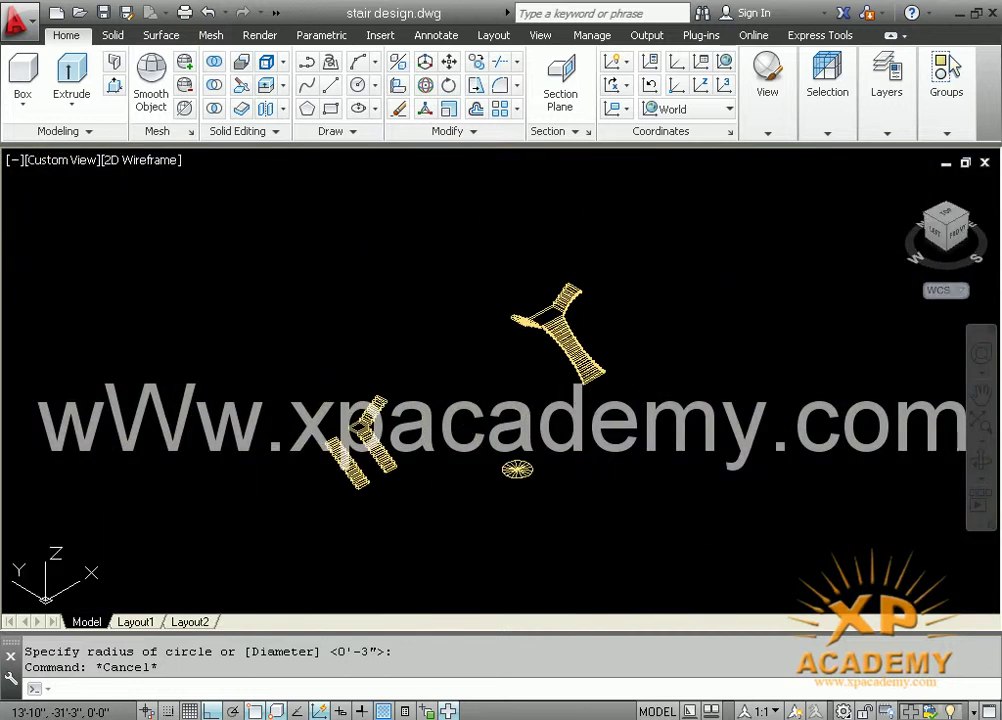
scroll(517, 462, "up", 2)
scroll(500, 440, "up", 2)
scroll(480, 420, "up", 1)
scroll(460, 400, "up", 2)
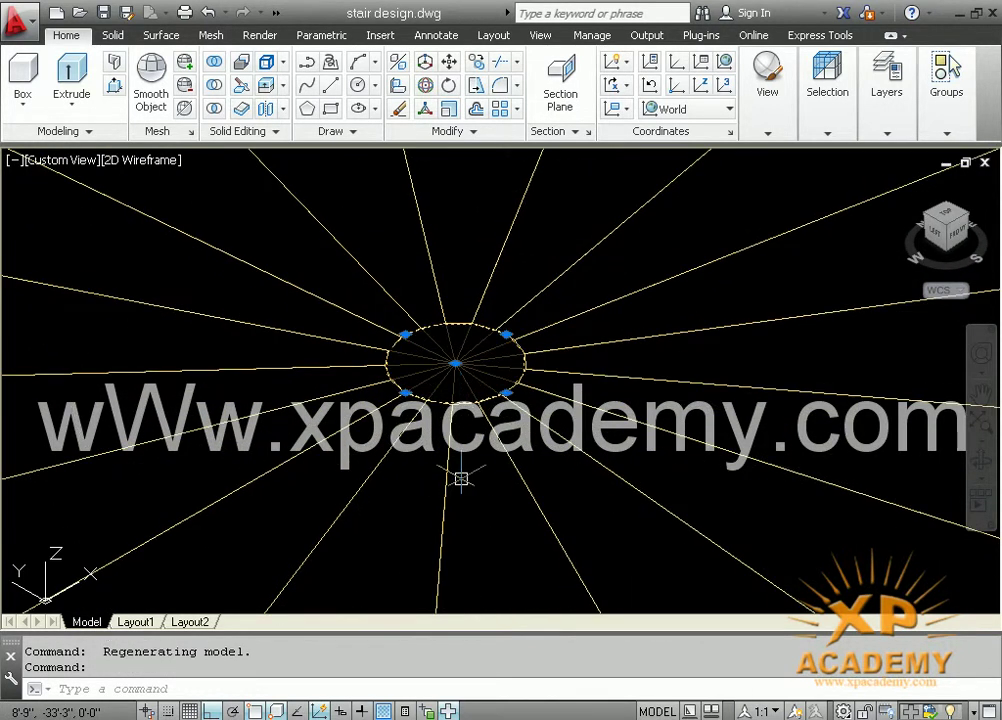
key("Escape")
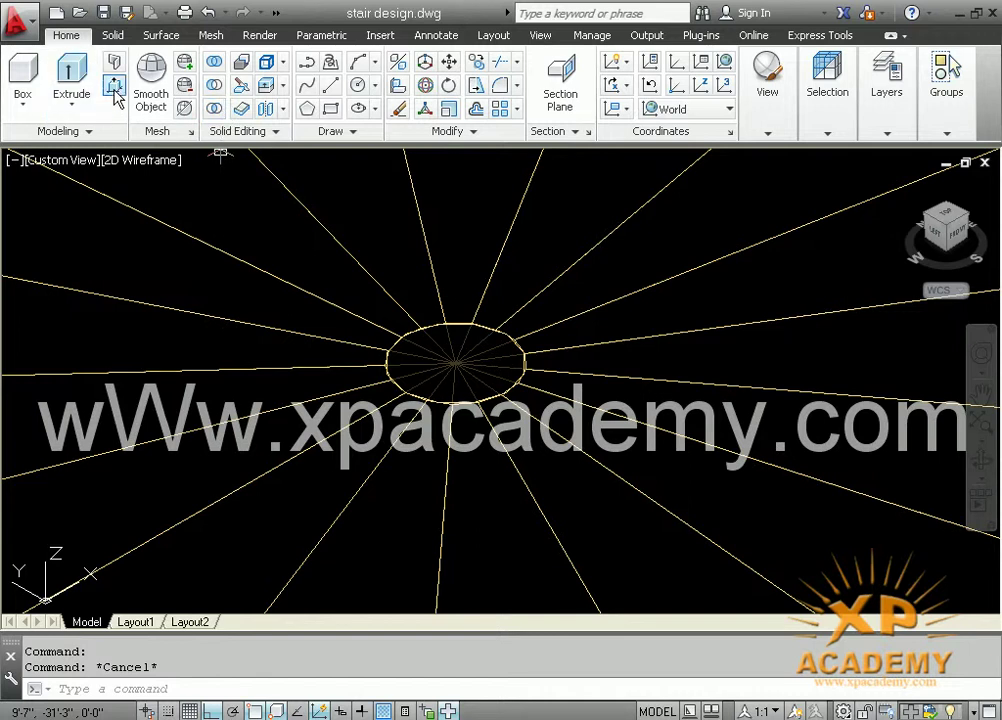
Try to press-pull the central circle, which fails because its layer is locked
key("ctrl+shift+e")
left_click(447, 371)
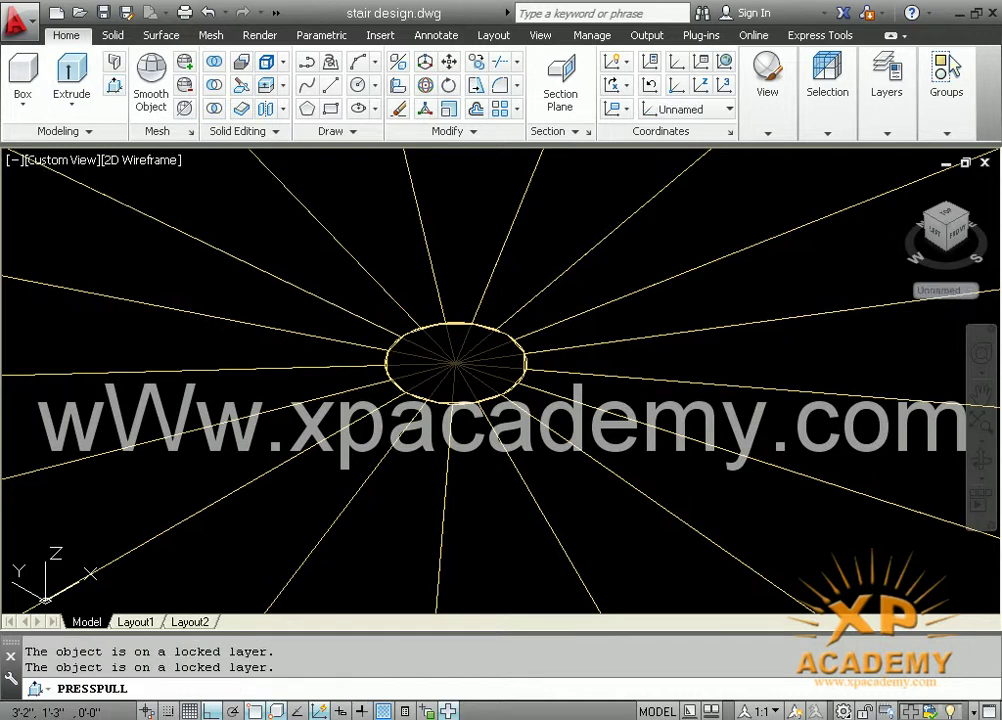
left_click(460, 387)
left_click(461, 358)
key("Return")
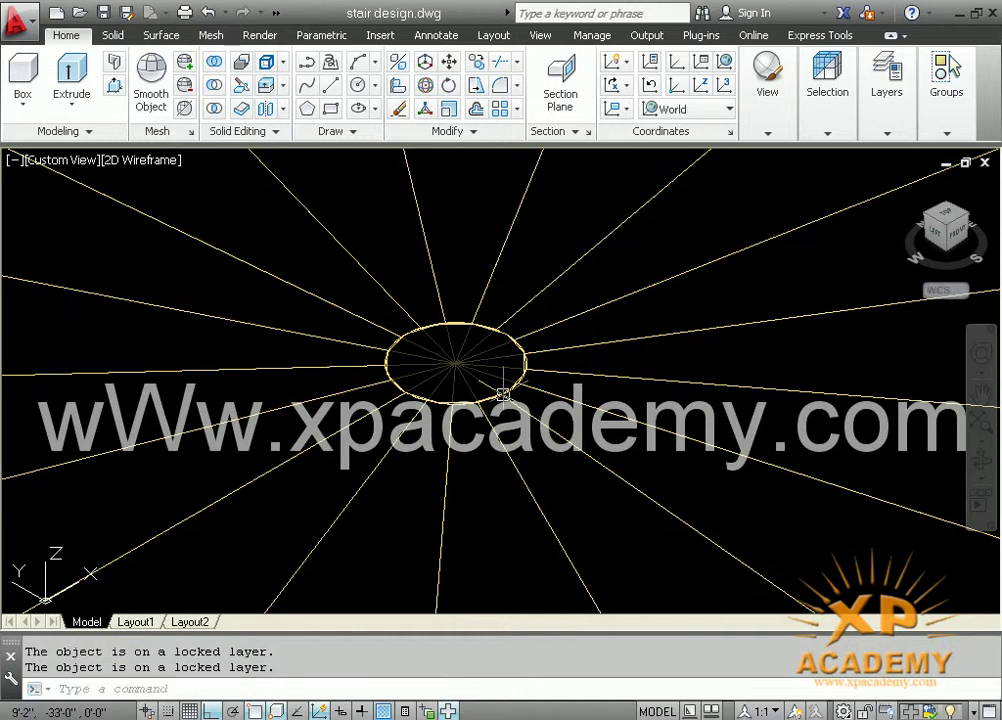
Hide Layer1 in the Layer Properties Manager so the inner radial lines disappear
type("la")
key("Return")
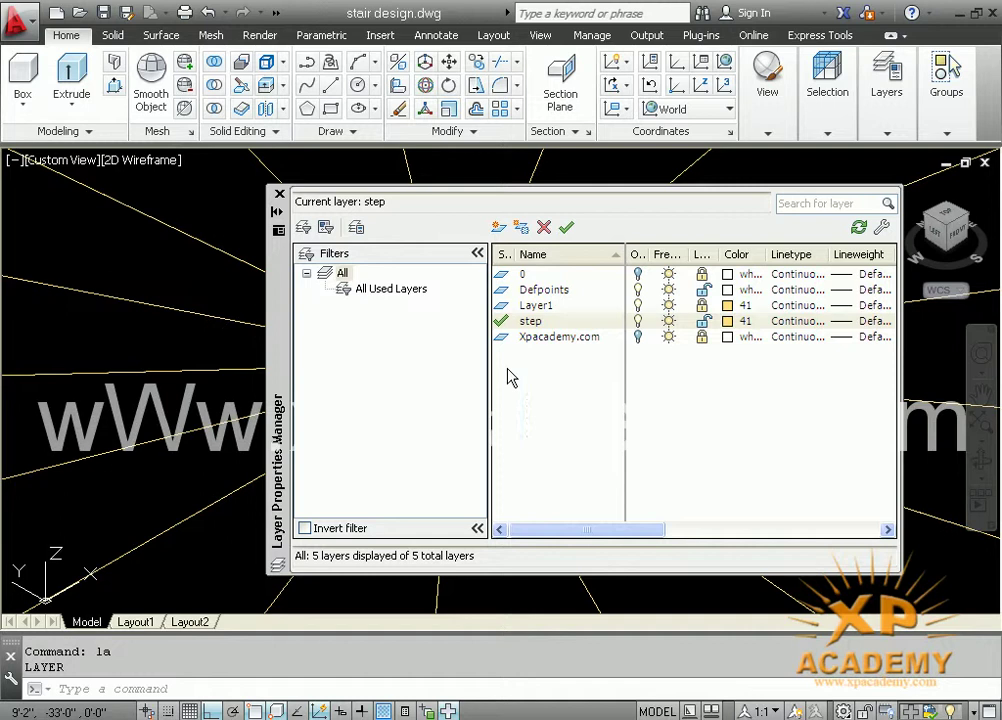
left_click(638, 321)
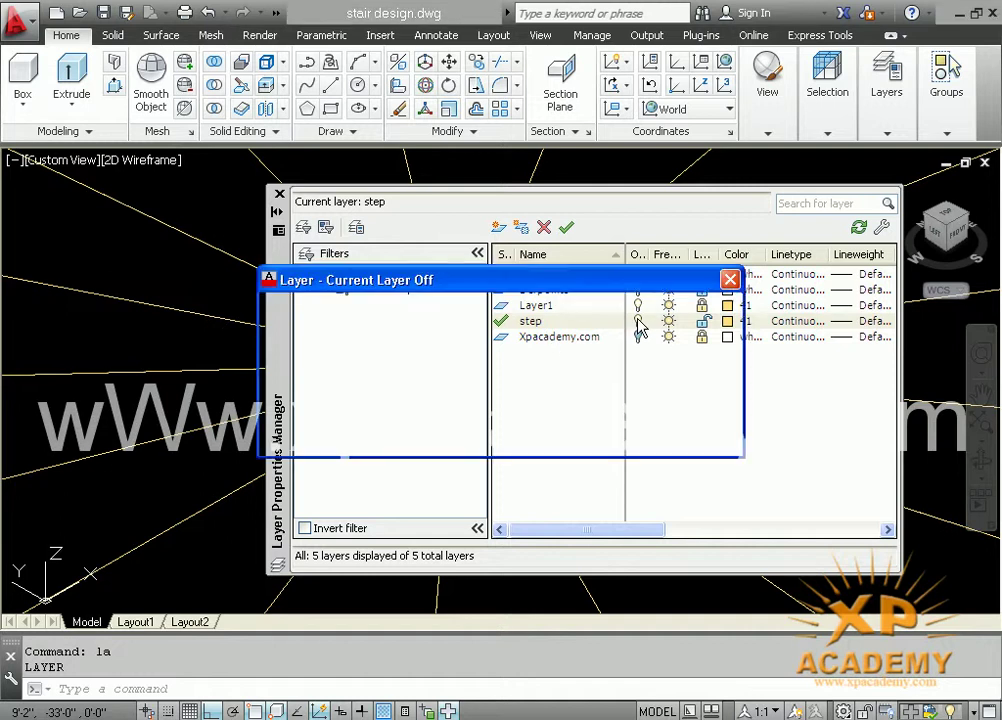
left_click(730, 280)
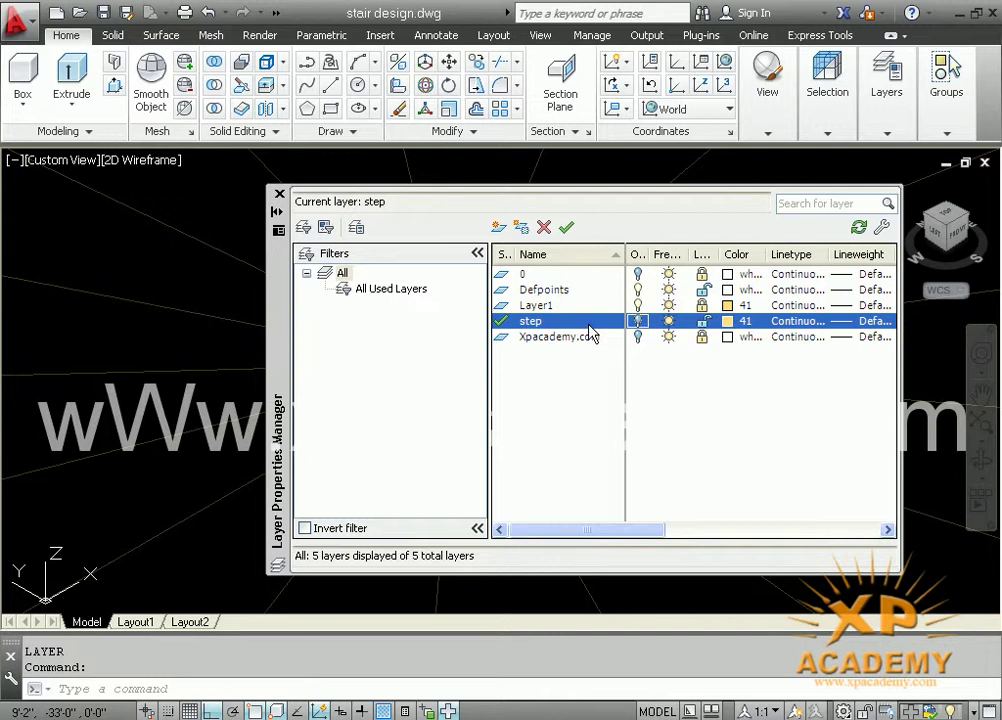
left_click(640, 306)
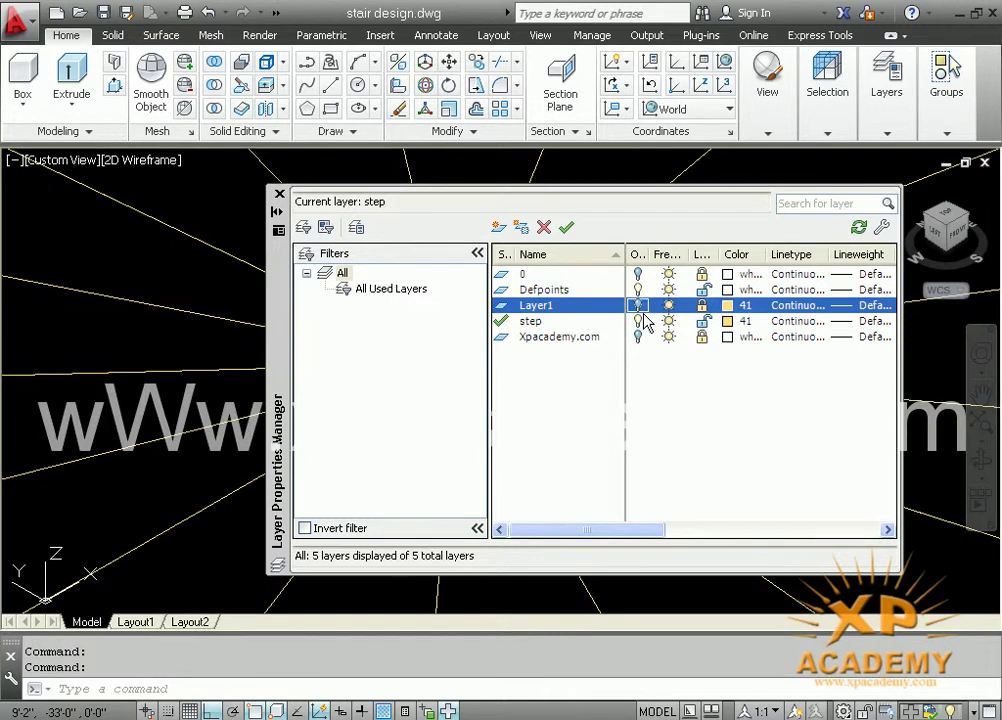
left_click(279, 196)
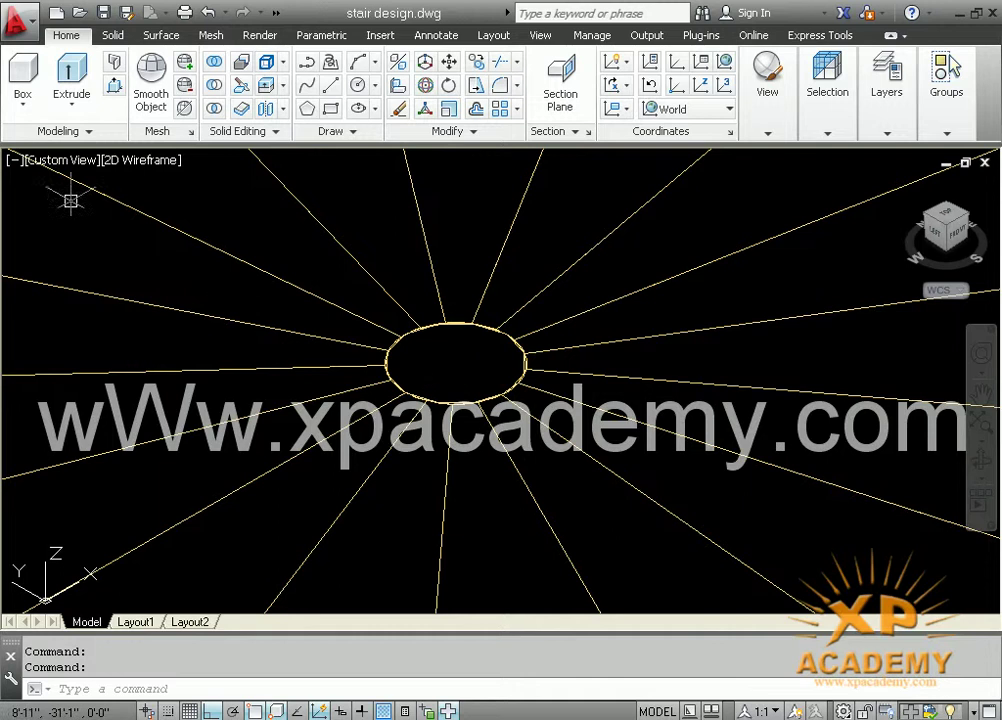
Press-pull the centre circle 10'6 high into a cylindrical pole
left_click(114, 88)
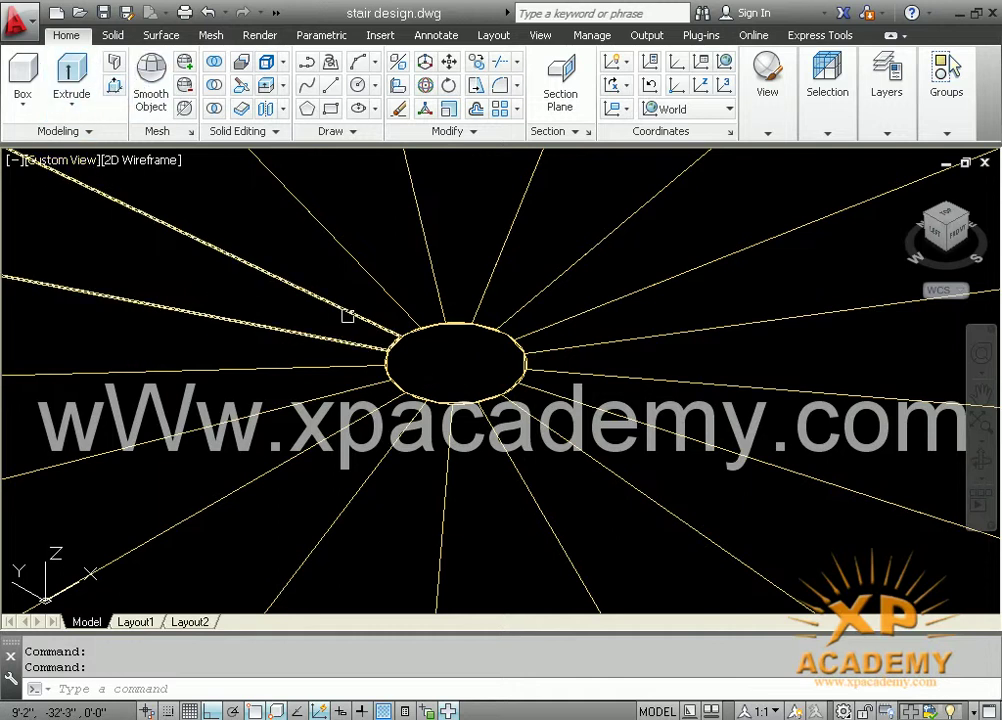
left_click(450, 370)
type("10'6")
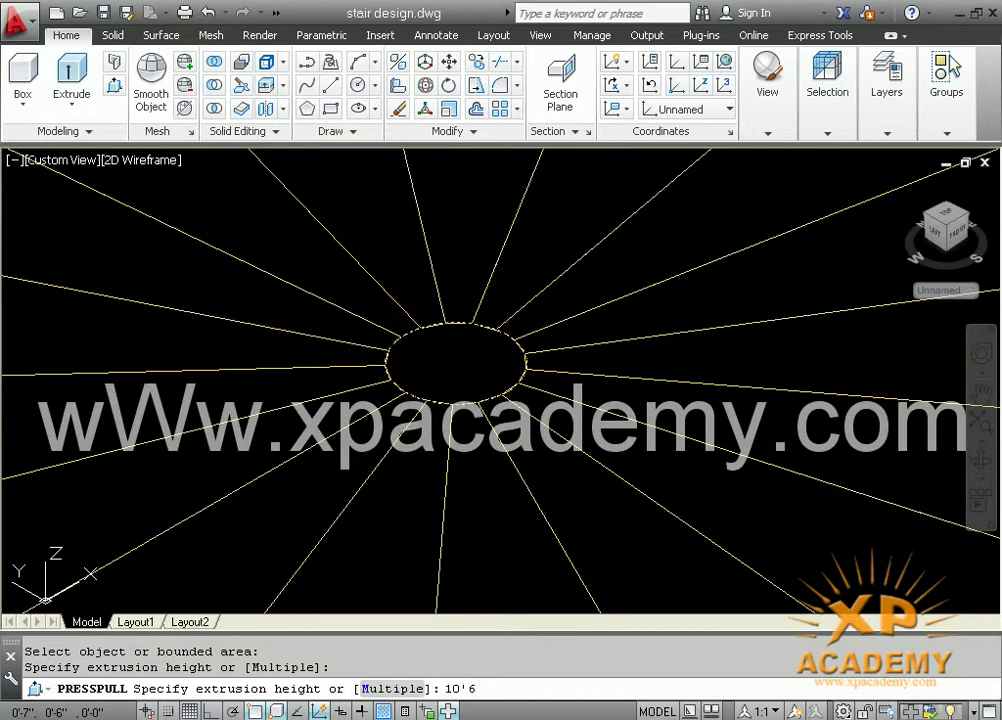
key("Return")
scroll(500, 397, "down", 2)
scroll(500, 397, "down", 3)
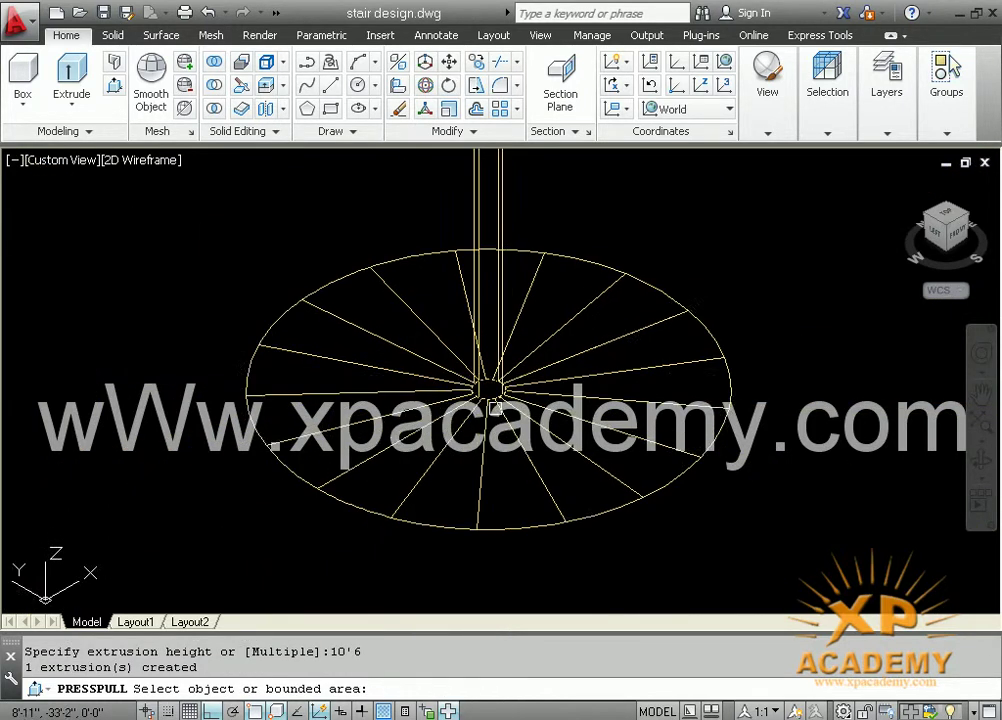
key("Return")
type("ex")
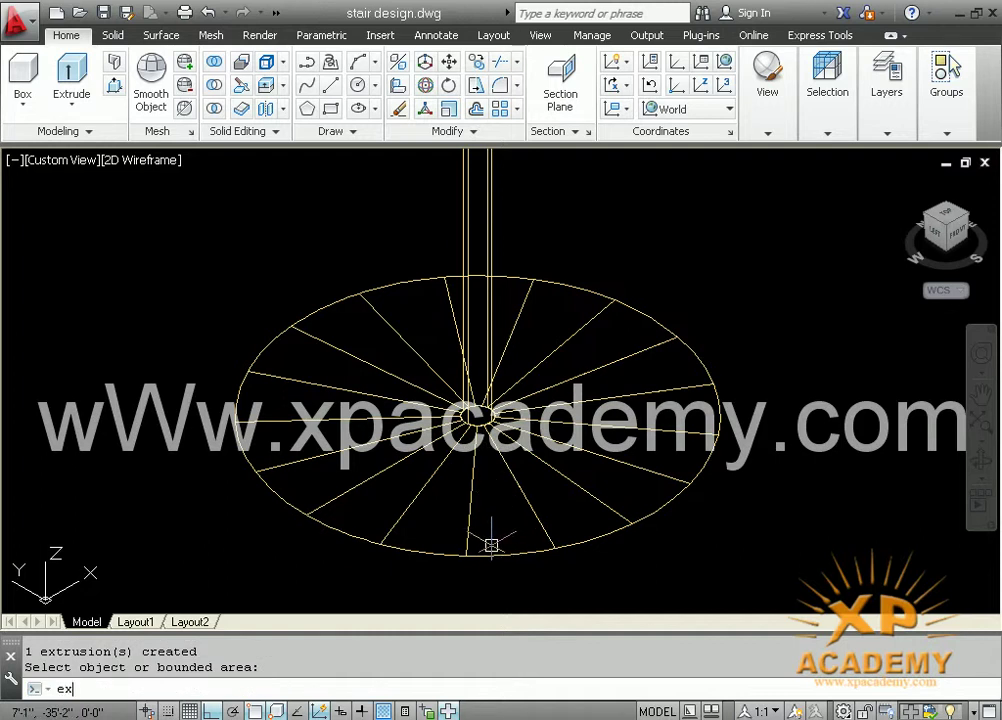
Extrude the crossing-selected wedge step outlines and outer circle to height 7
type("t")
key("Return")
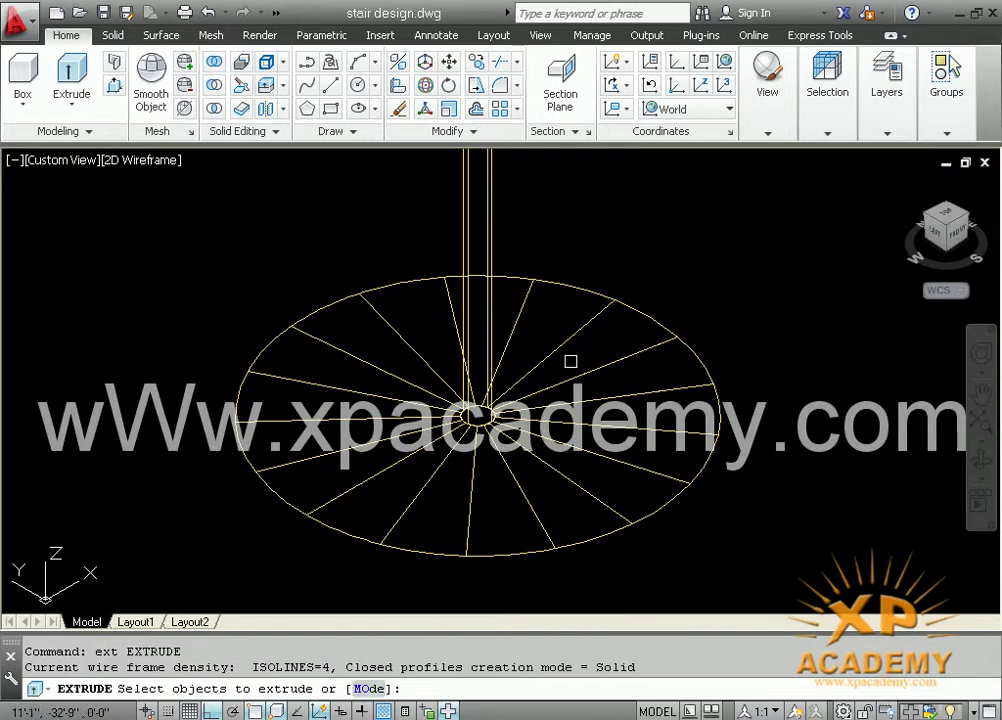
left_click(590, 351)
left_click(429, 459)
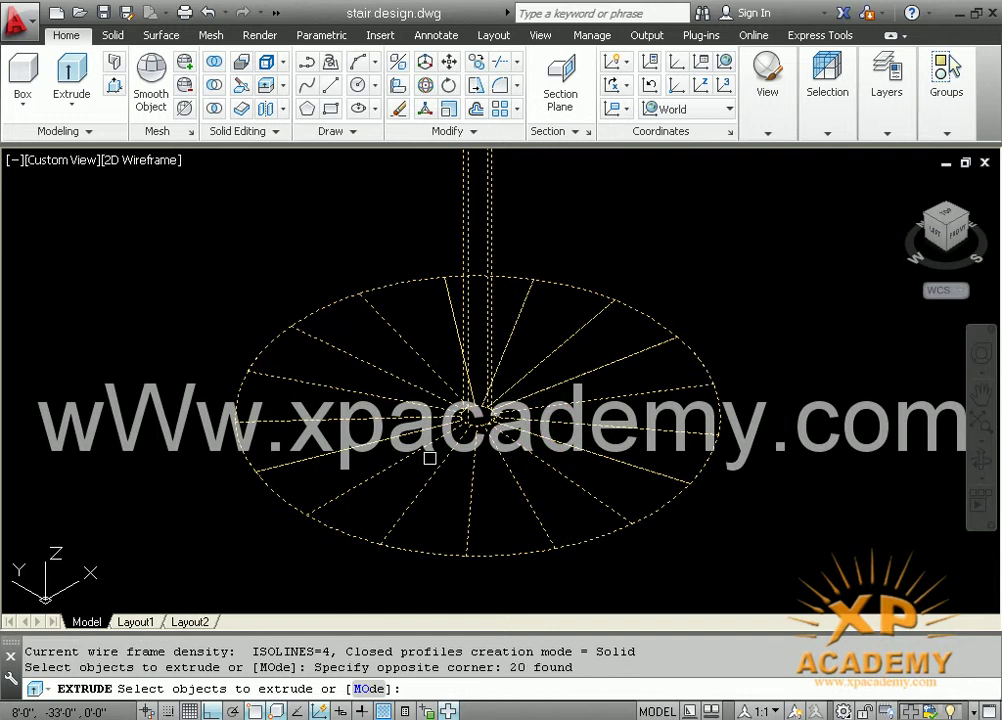
key("Return")
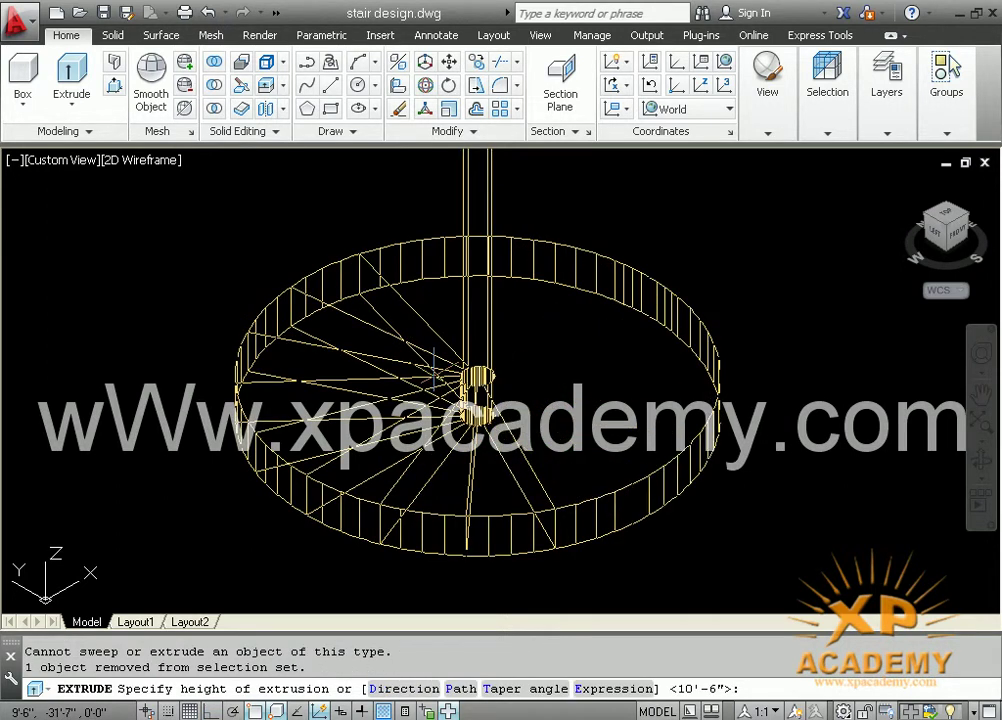
type("7")
key("Return")
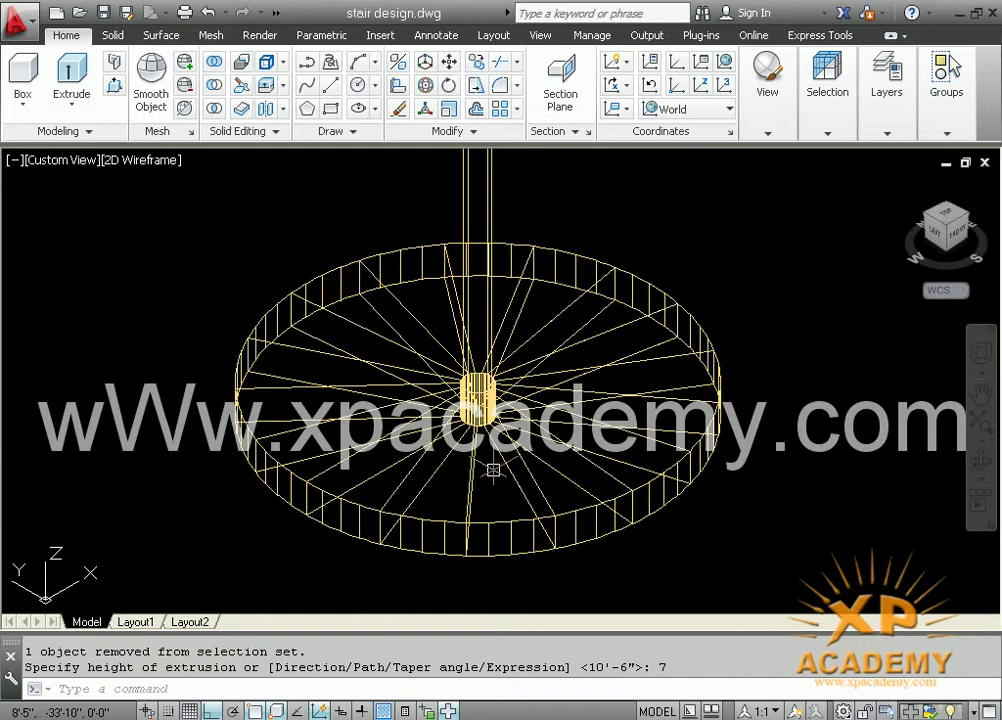
Delete an unwanted object from the stair
scroll(485, 398, "up", 2)
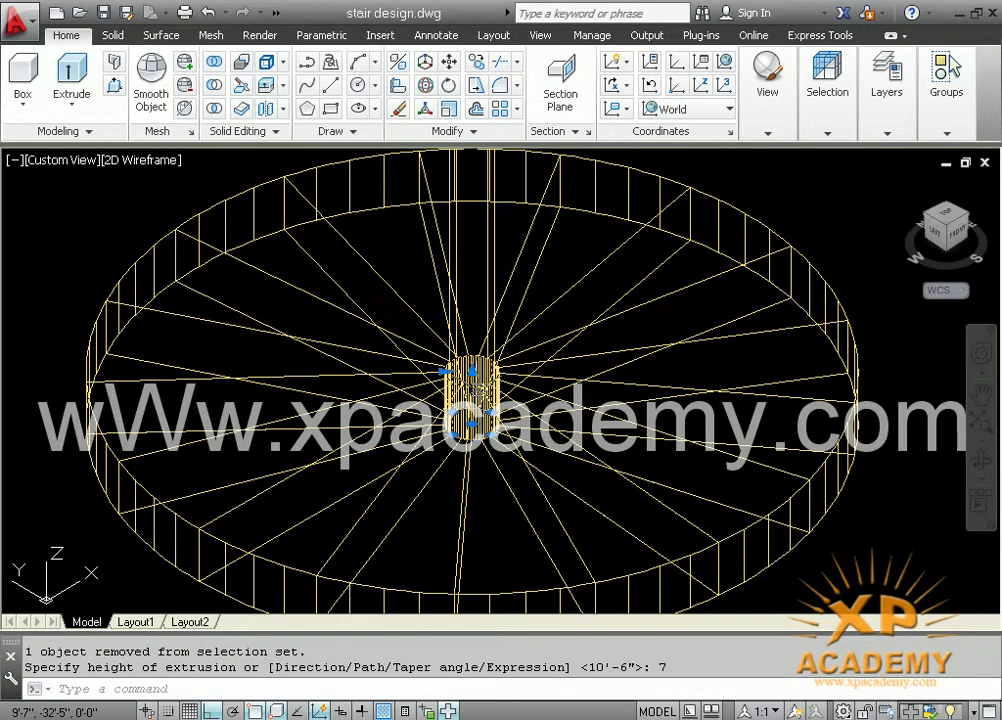
key("Return")
key("Delete")
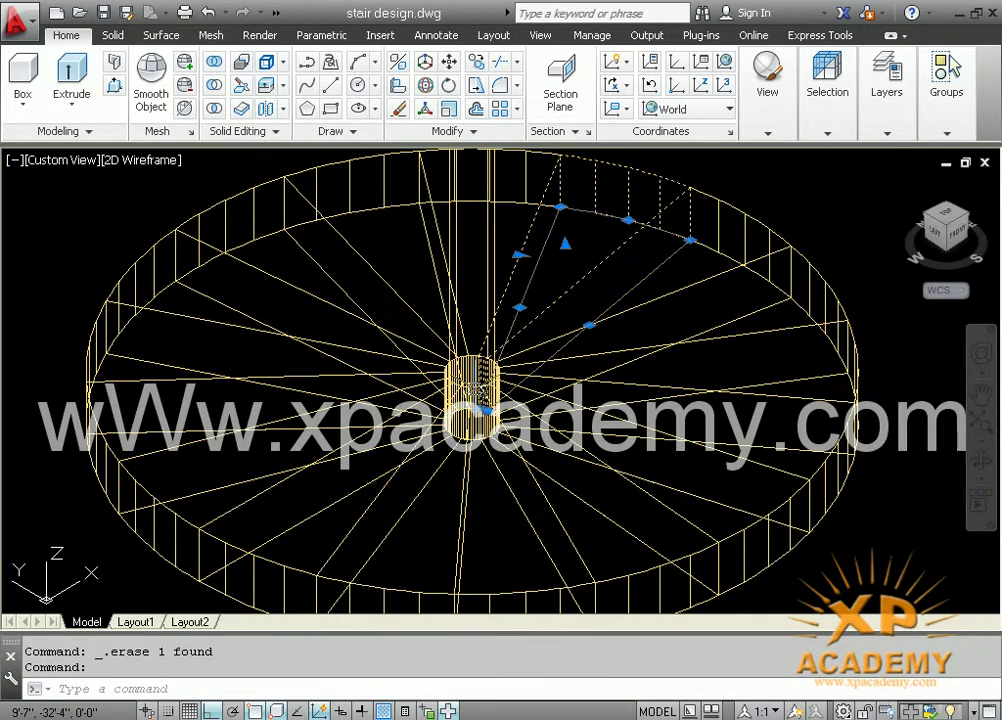
key("Escape")
Orbit the extruded stair to view it more from above
scroll(472, 360, "up", 5)
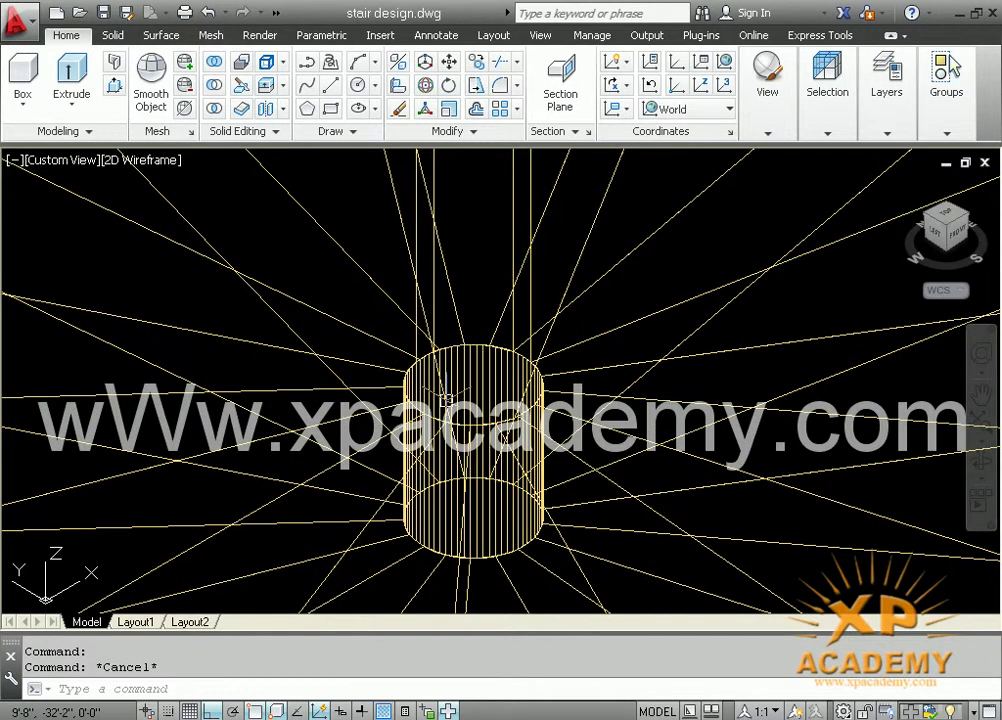
scroll(438, 400, "down", 2)
scroll(438, 402, "down", 3)
left_click(303, 295)
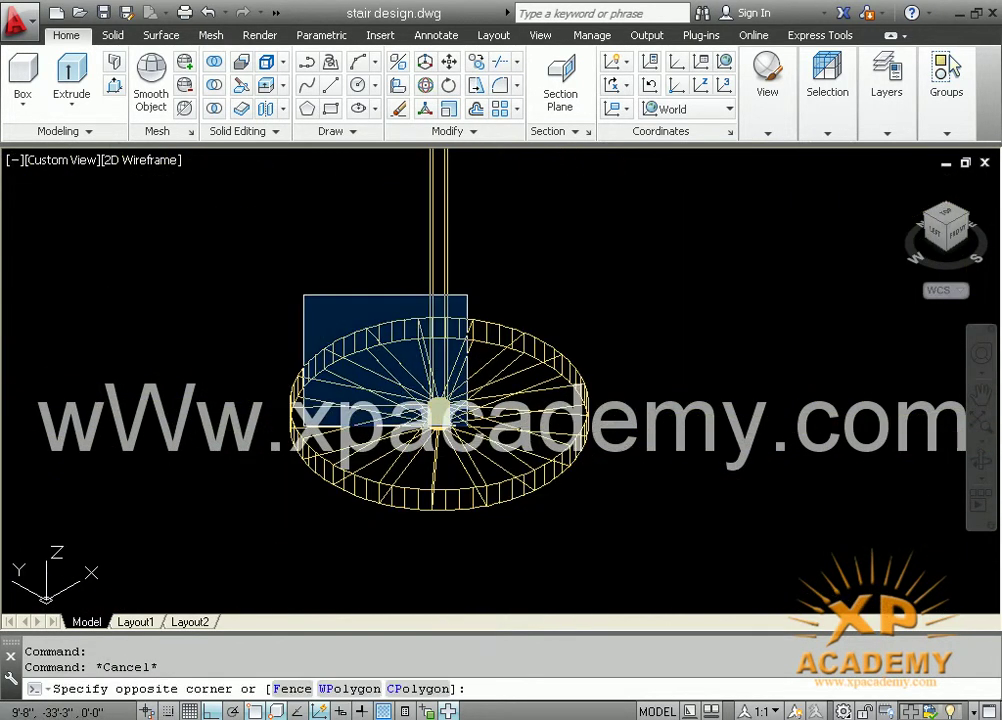
left_click(464, 432)
key("Escape")
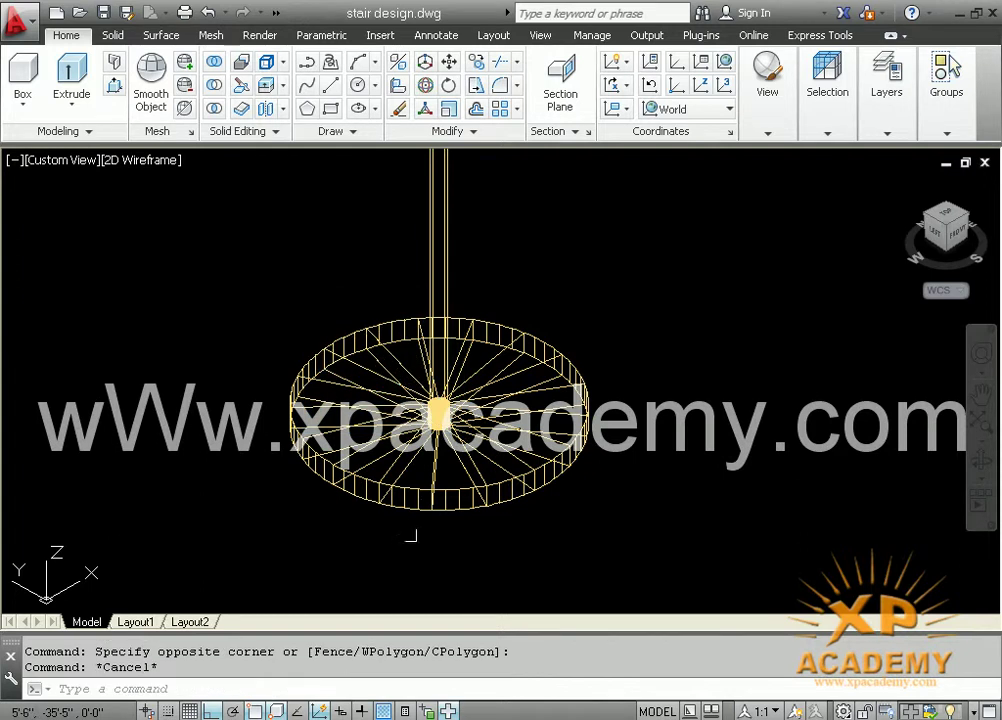
scroll(410, 512, "up", 4)
mouse_move(410, 512)
middle_mouse_down("shift")
mouse_move(423, 528)
mouse_move(330, 421)
middle_mouse_up("shift")
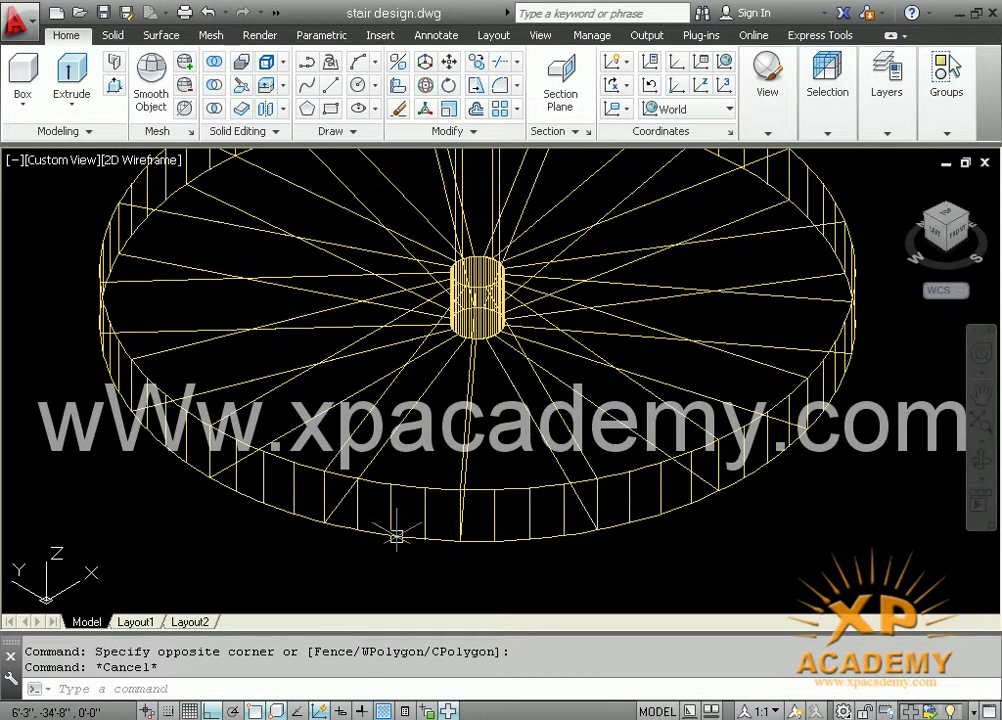
type("m")
Lift the first wedge step straight up twice with MOVE
key("Return")
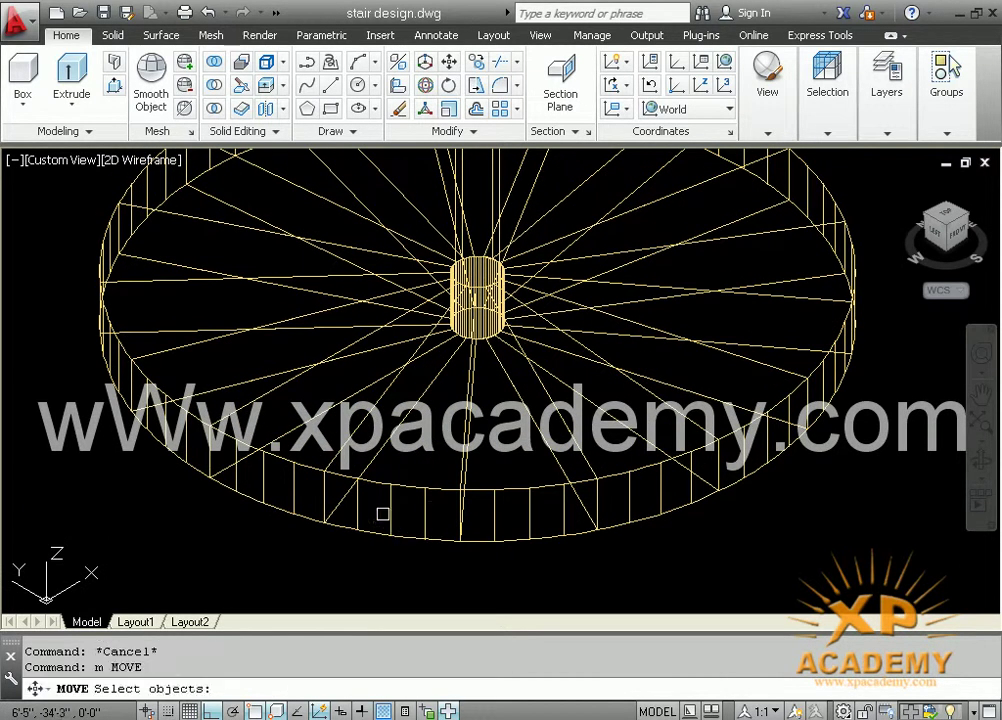
left_click(300, 518)
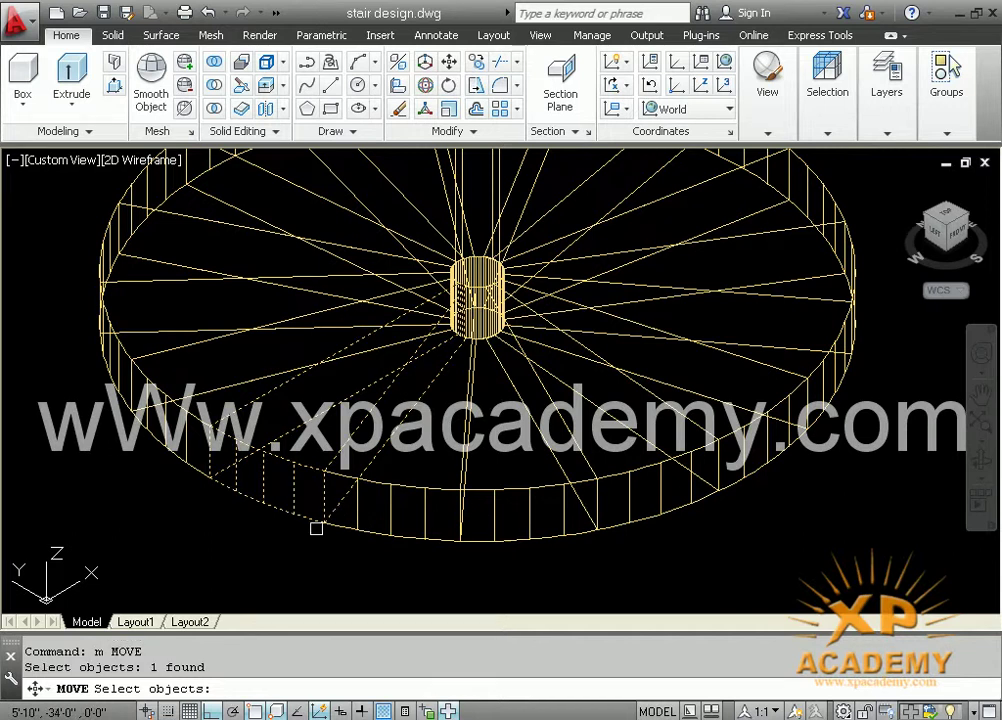
key("Return")
left_click(323, 521)
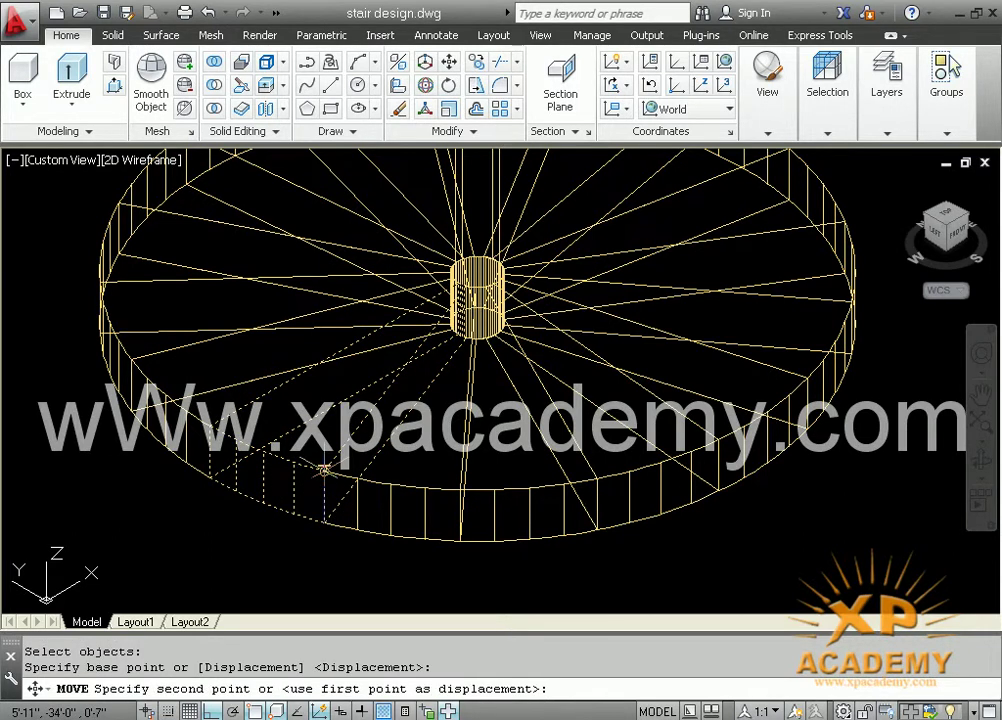
left_click(323, 470)
middle_click_drag(306, 477, 405, 537)
key("Return")
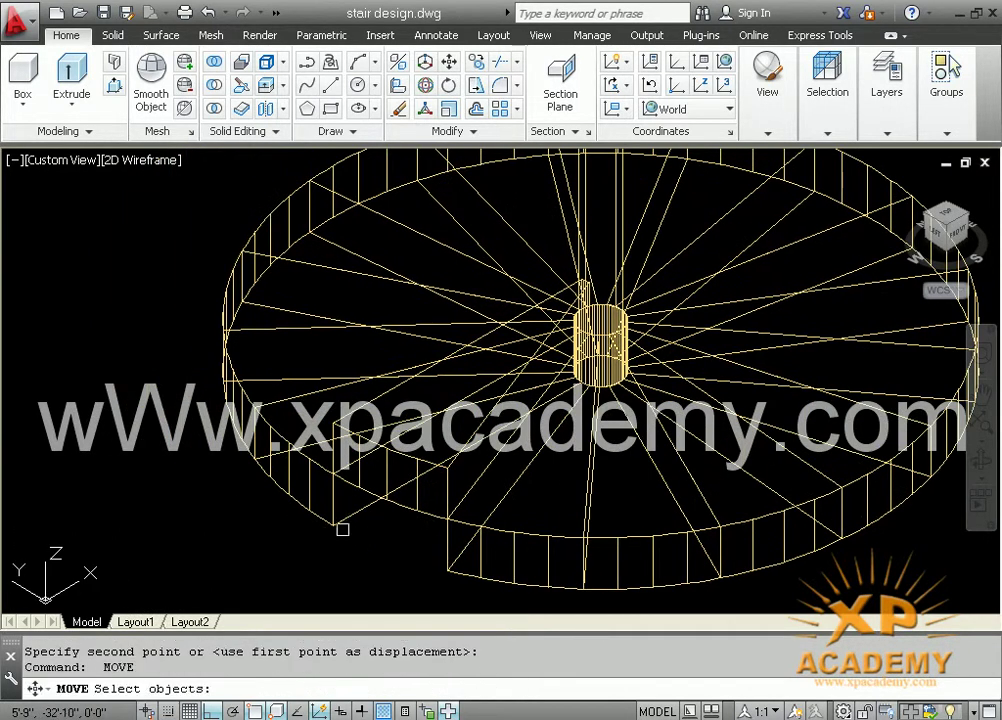
left_click(342, 529)
key("Return")
left_click(334, 522)
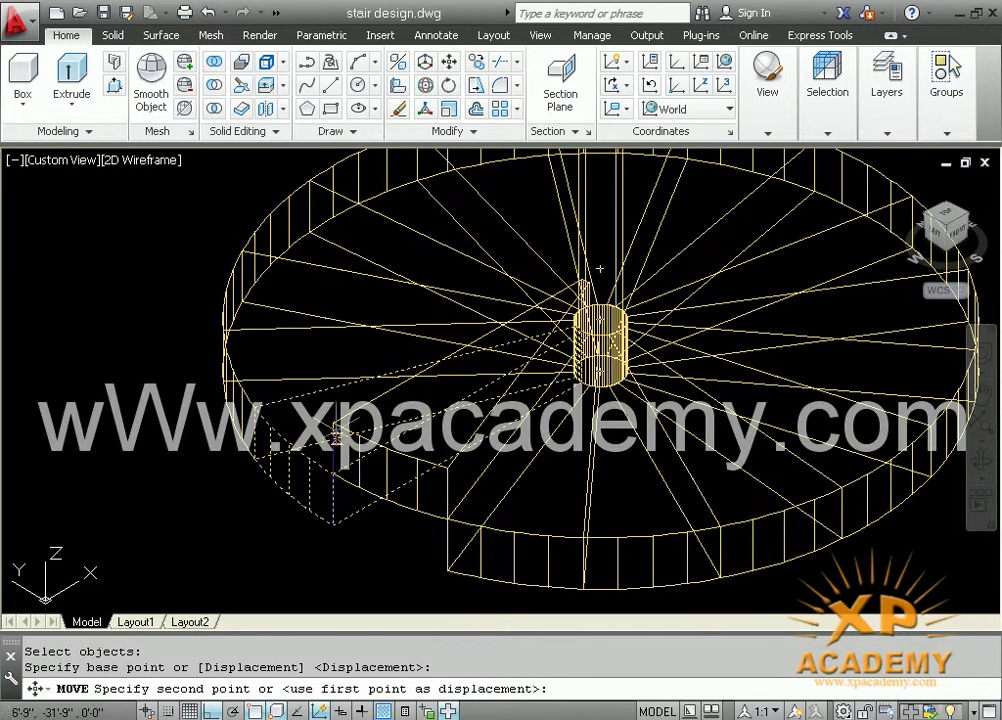
left_click(334, 465)
Raise a second wedge step, snapping it to a corner higher up
key("Return")
left_click(253, 464)
key("Return")
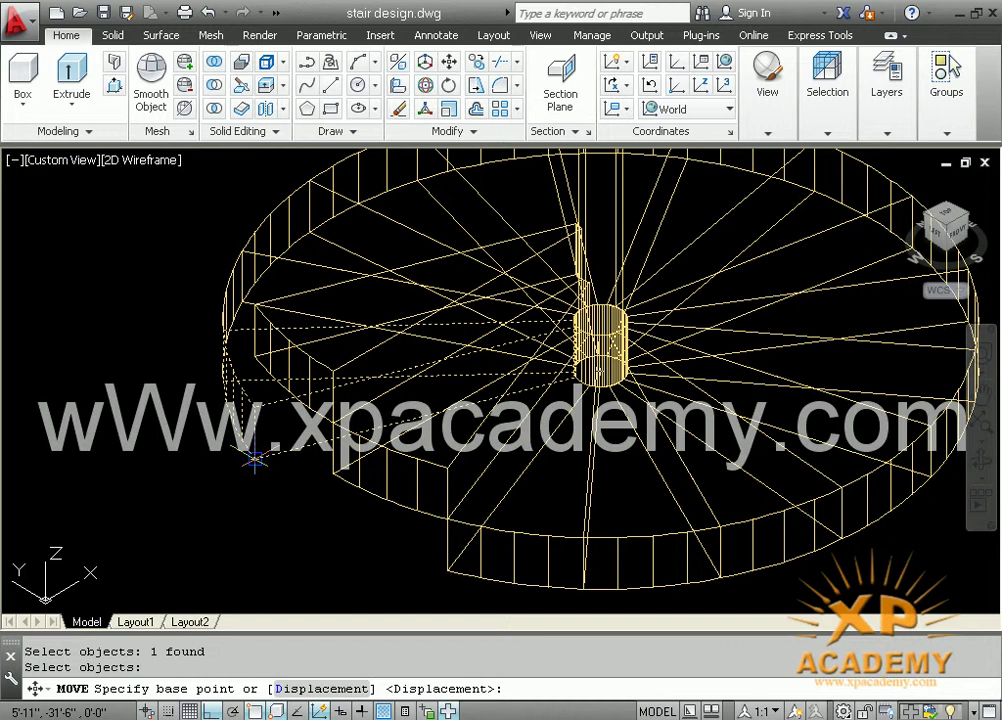
left_click(232, 352)
scroll(253, 291, "up", 3)
scroll(260, 287, "up", 2)
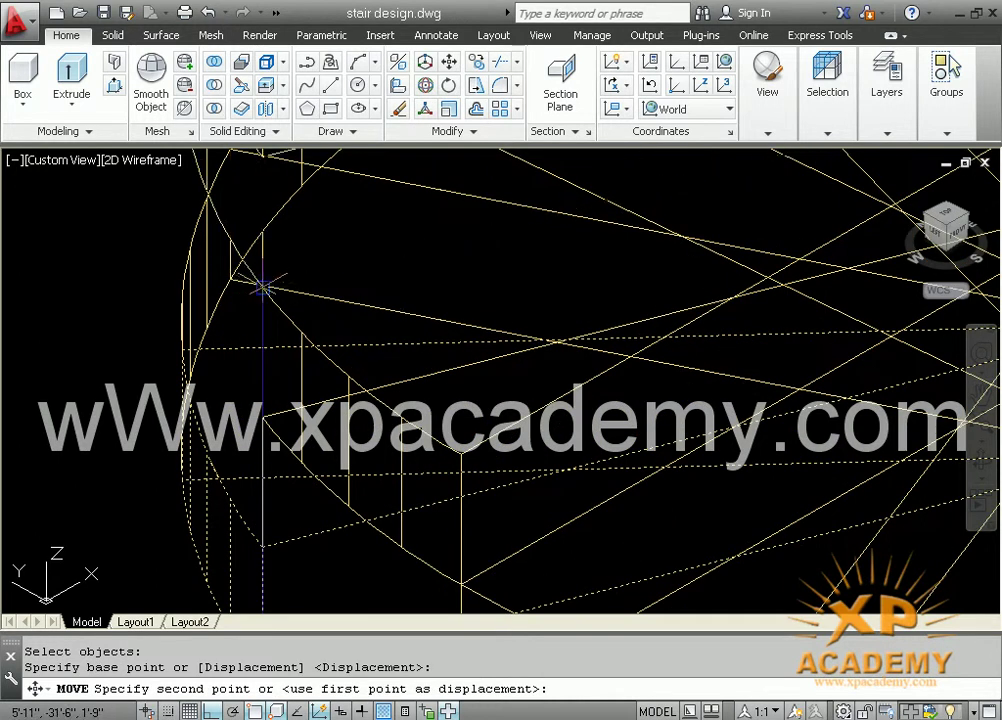
left_click(262, 286)
Stack the next wedge step onto a snapped corner of the step above
key("Return")
left_click(188, 481)
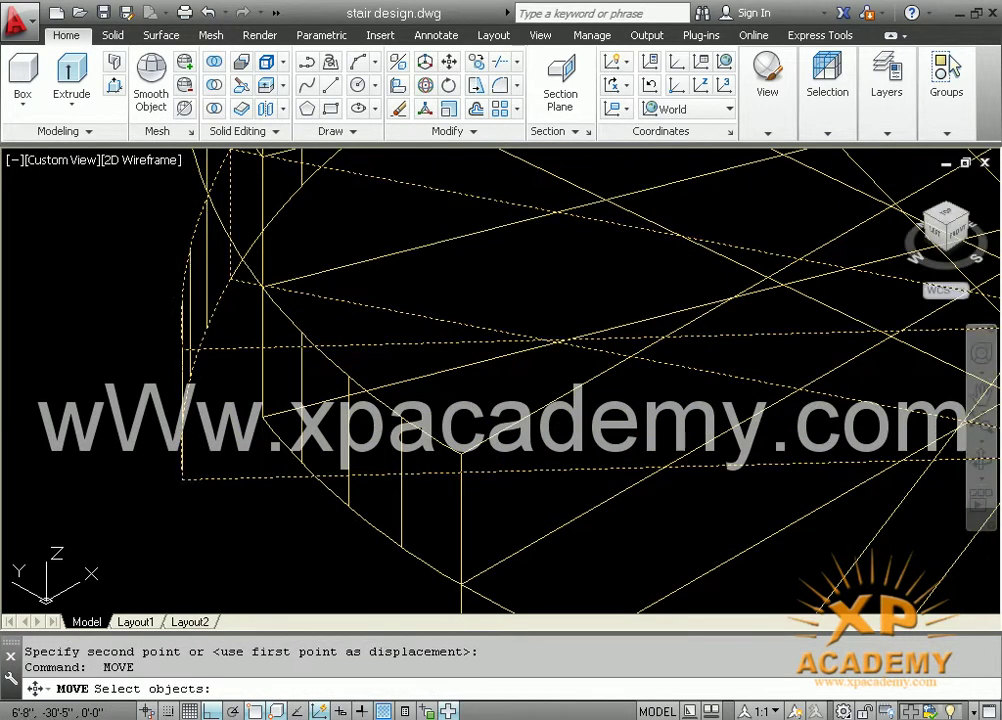
key("Return")
left_click(183, 477)
middle_click_drag(205, 310, 208, 536)
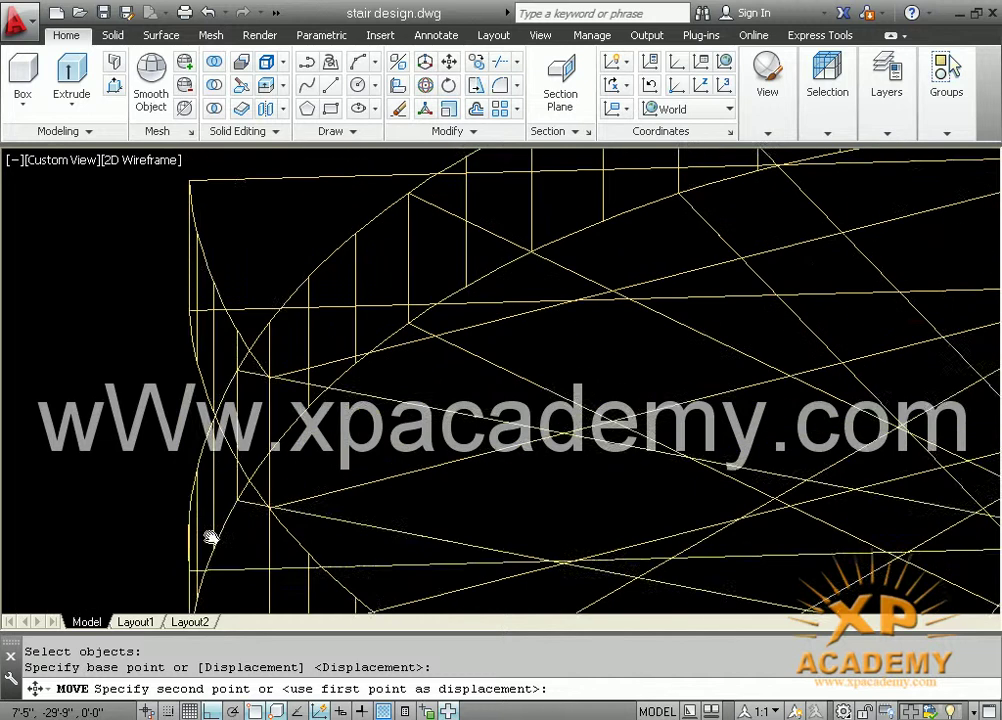
left_click(193, 199)
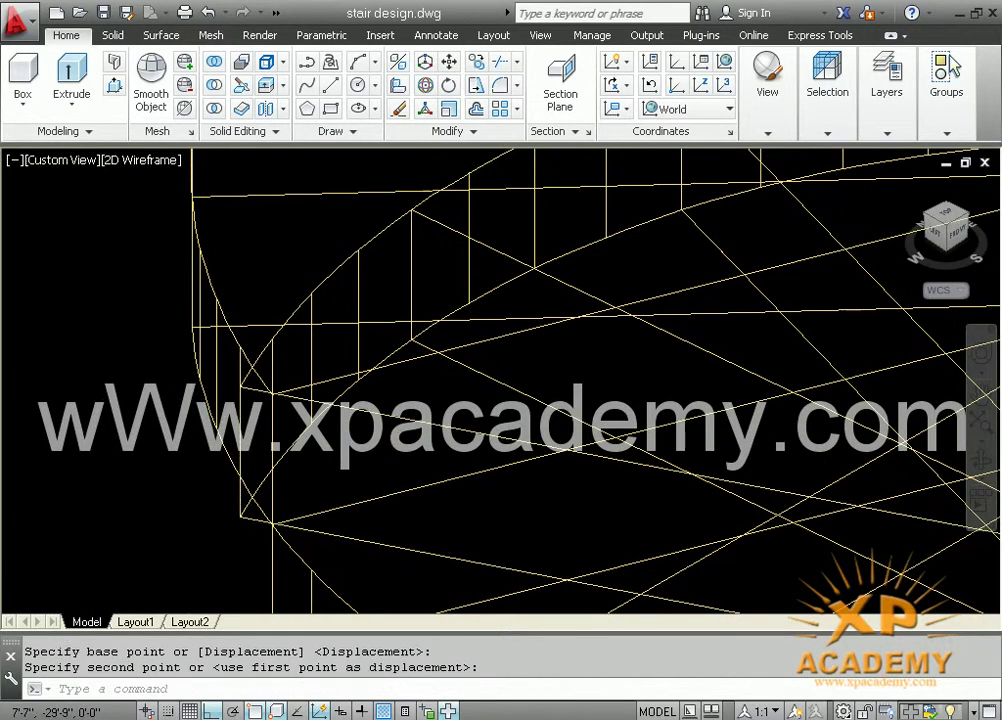
scroll(235, 432, "down", 2)
Window-select another wedge step and raise it to its new position
key("Return")
left_click(186, 343)
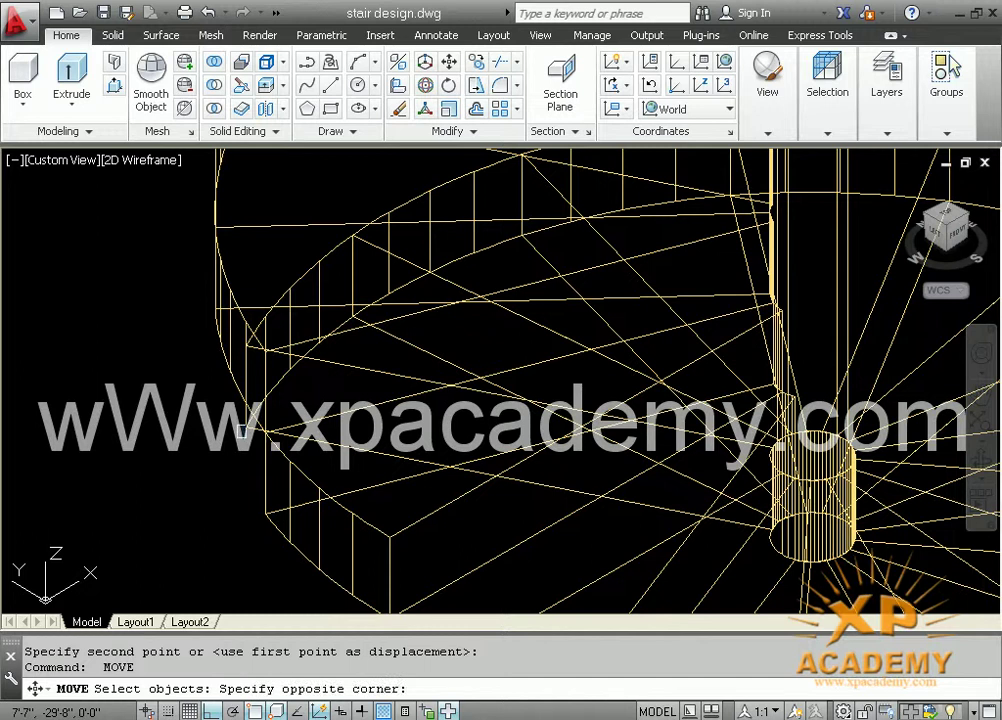
left_click(192, 337)
left_click(241, 433)
key("Return")
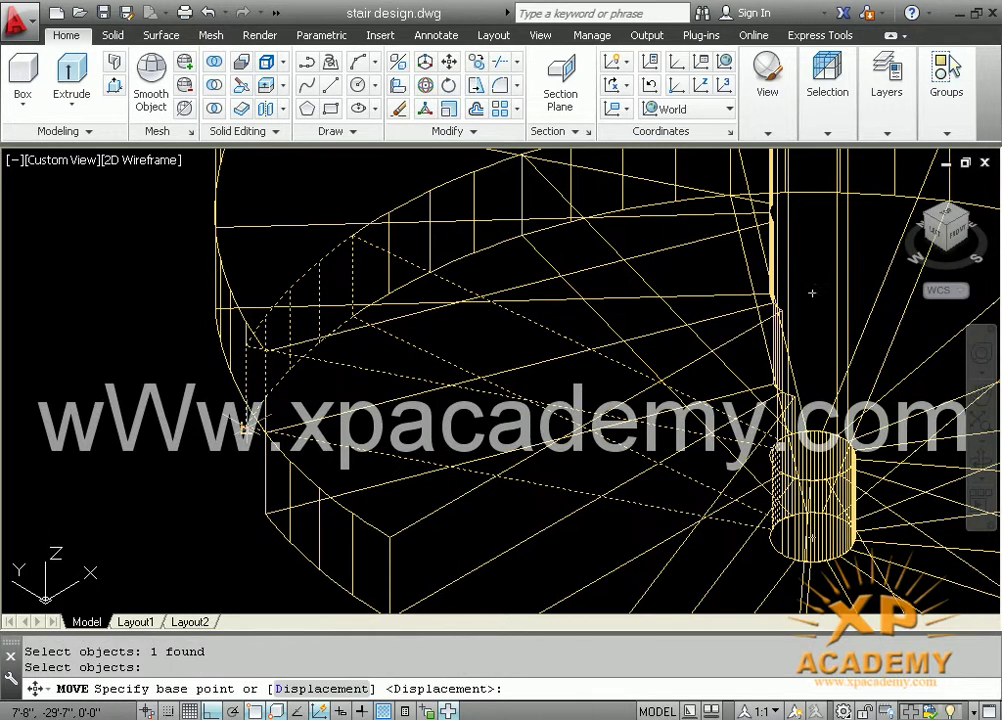
left_click(812, 293)
scroll(805, 360, "up", 3)
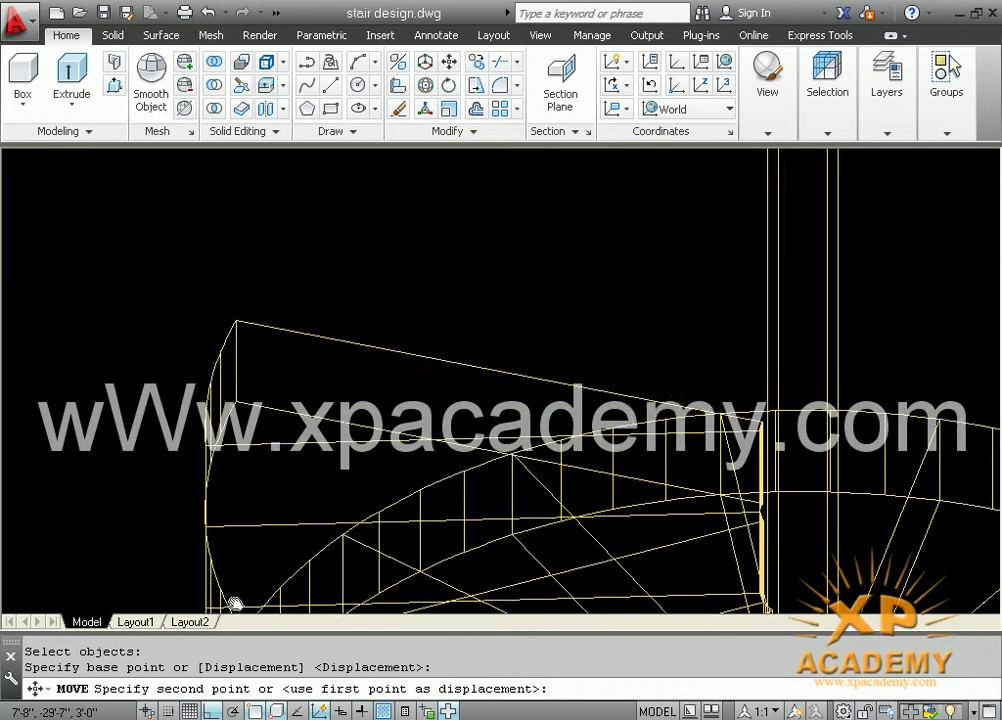
left_click(236, 335)
scroll(239, 362, "down", 3)
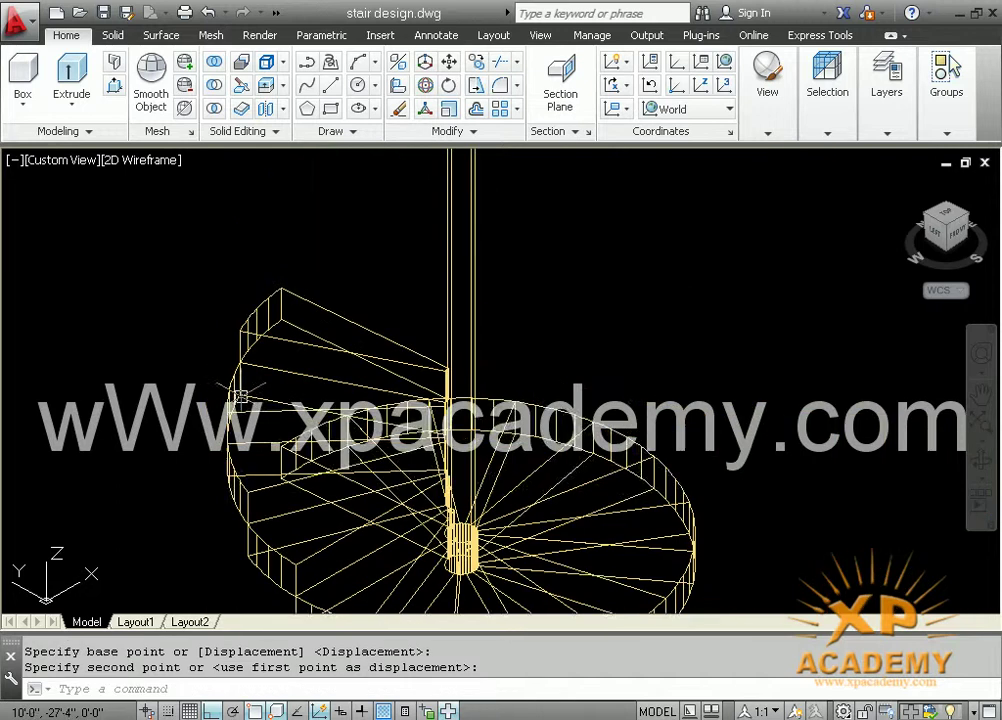
scroll(300, 430, "up", 3)
Place a further wedge step on top of the previous one
key("Return")
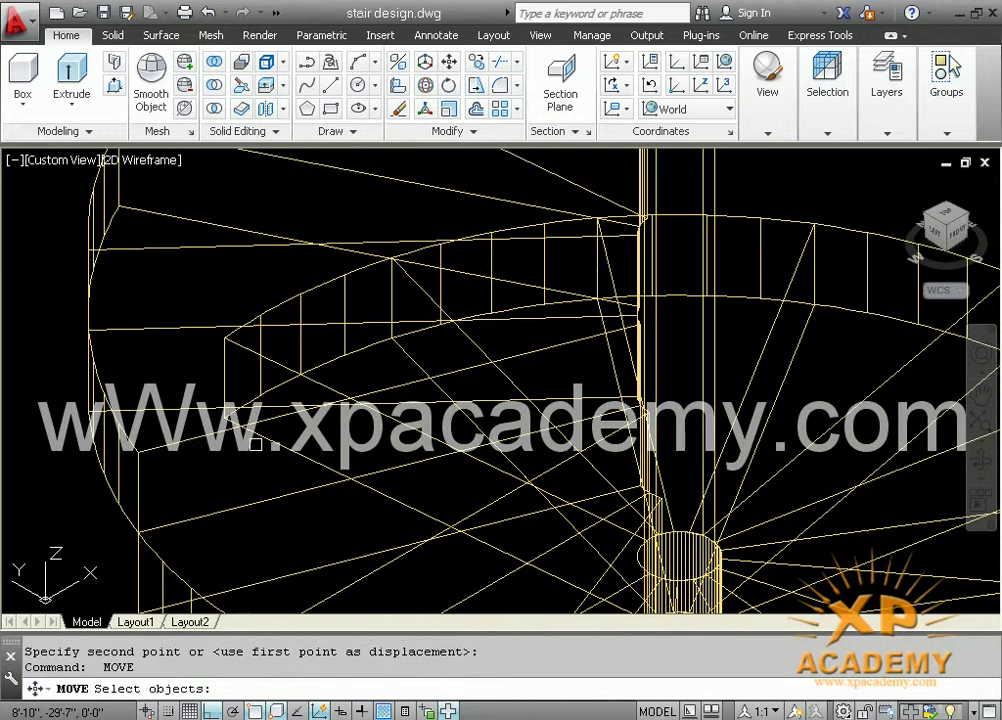
left_click(241, 428)
key("Return")
left_click(228, 418)
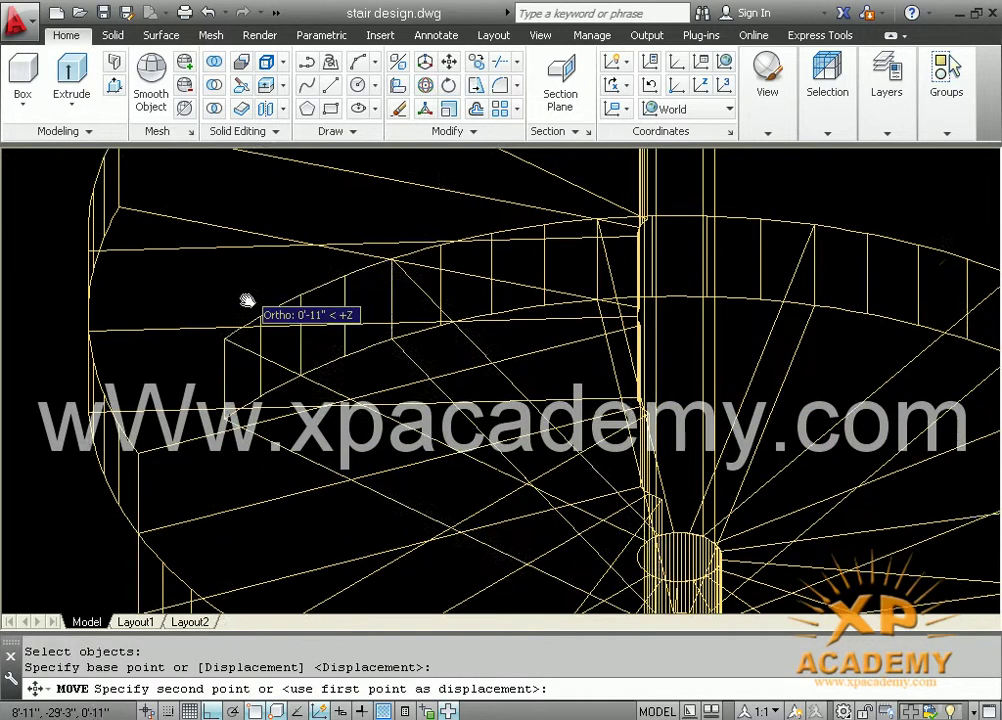
middle_click_drag(246, 297, 253, 570)
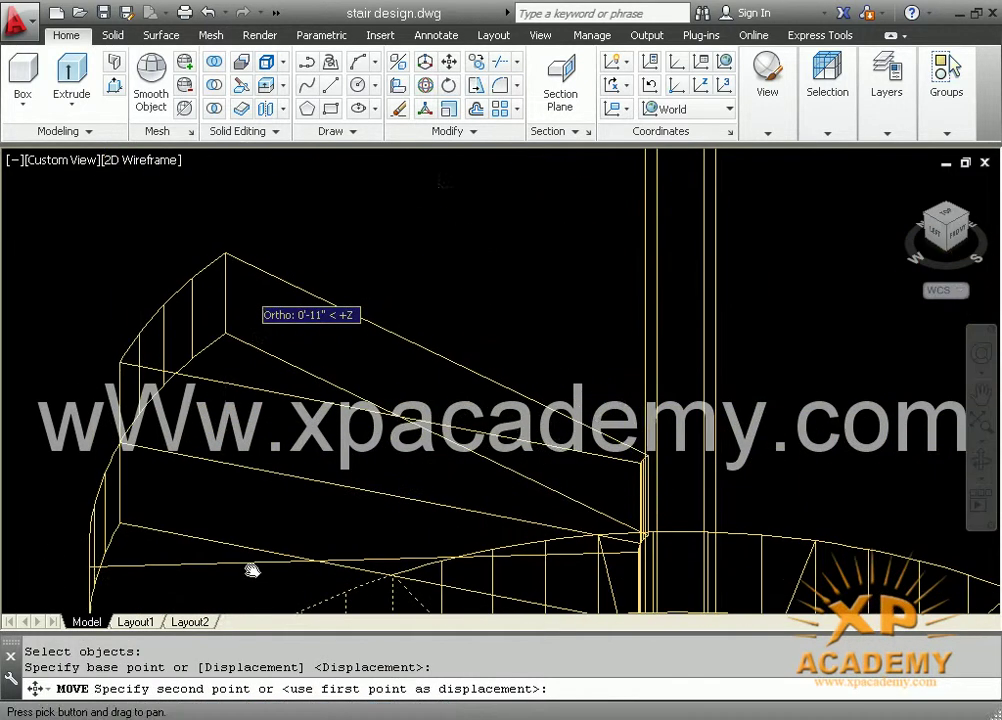
left_click(232, 262)
scroll(245, 300, "down", 3)
scroll(253, 323, "up", 2)
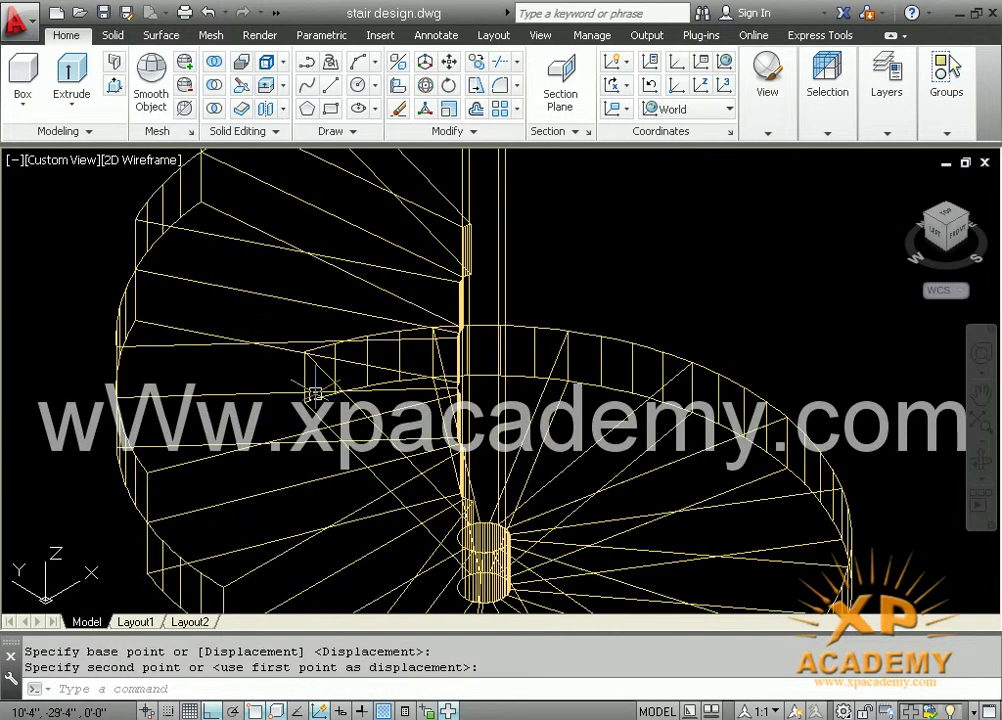
Lift the next wedge step higher up the stair
key("Return")
left_click(302, 374)
key("Return")
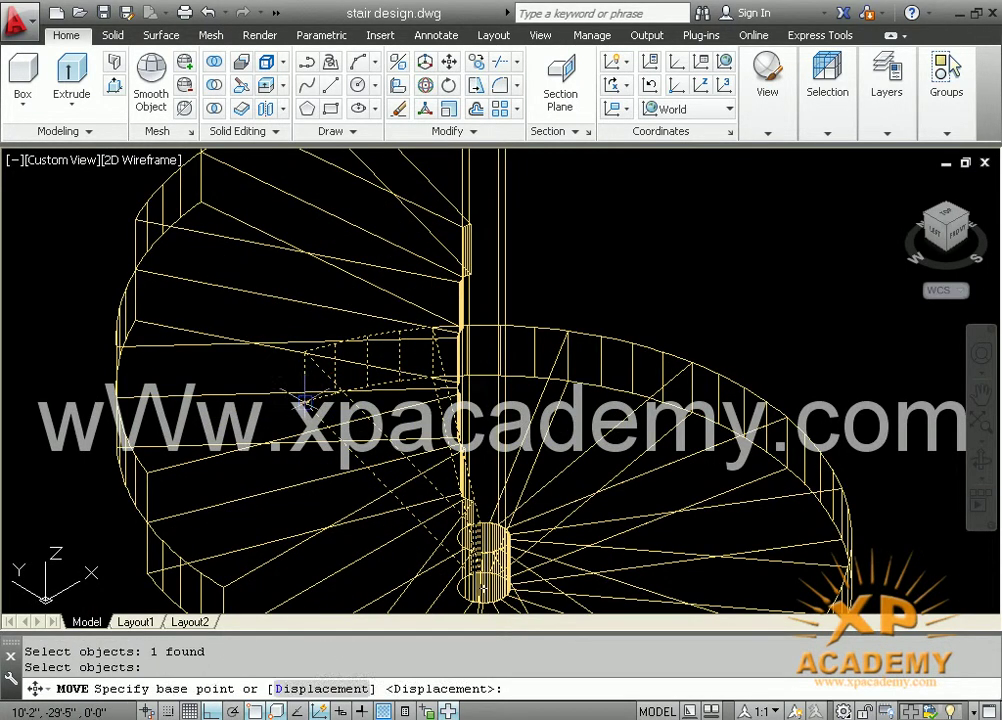
left_click(305, 352)
scroll(305, 262, "up", 3)
scroll(291, 400, "up", 1)
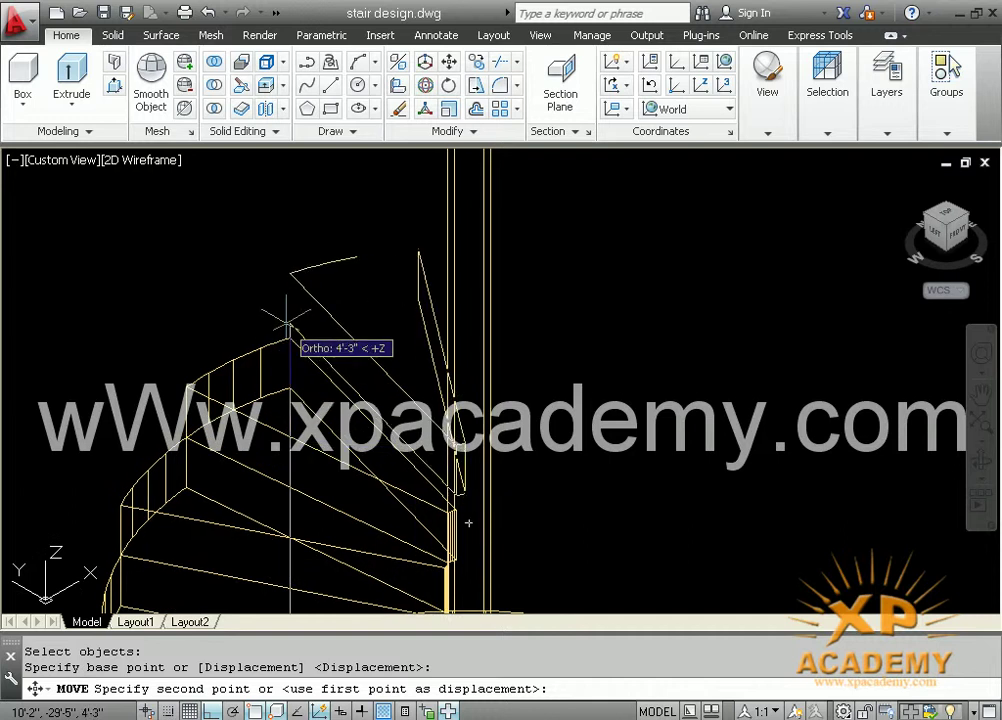
left_click(290, 336)
scroll(313, 374, "down", 2)
scroll(313, 306, "down", 2)
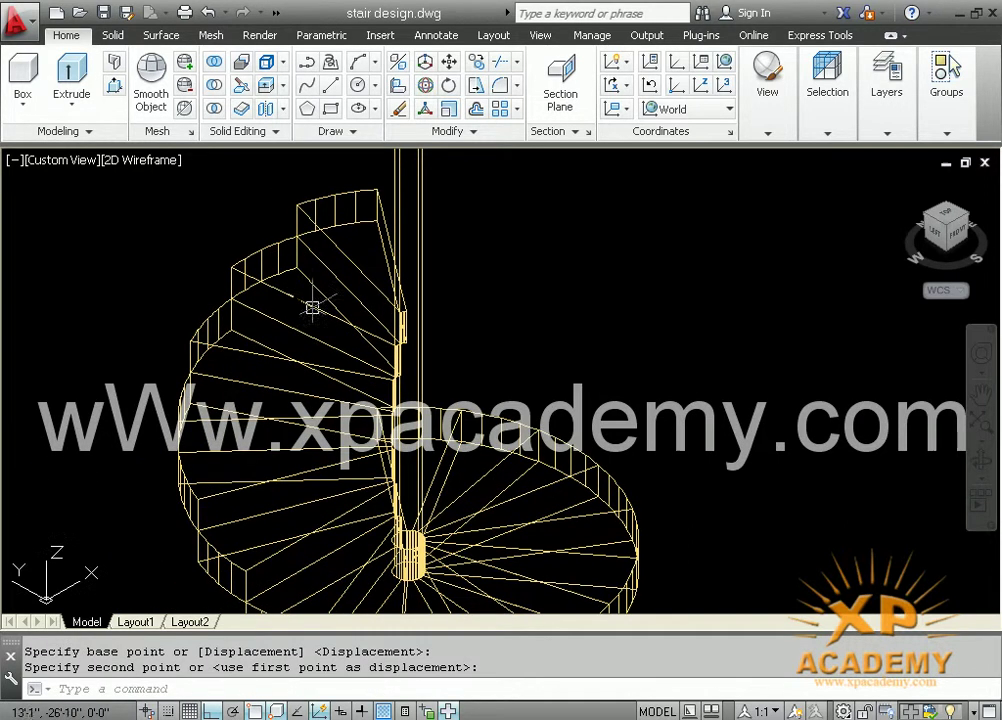
Raise two more wedge steps up to the top of the stair
key("Return")
left_click(421, 462)
key("Return")
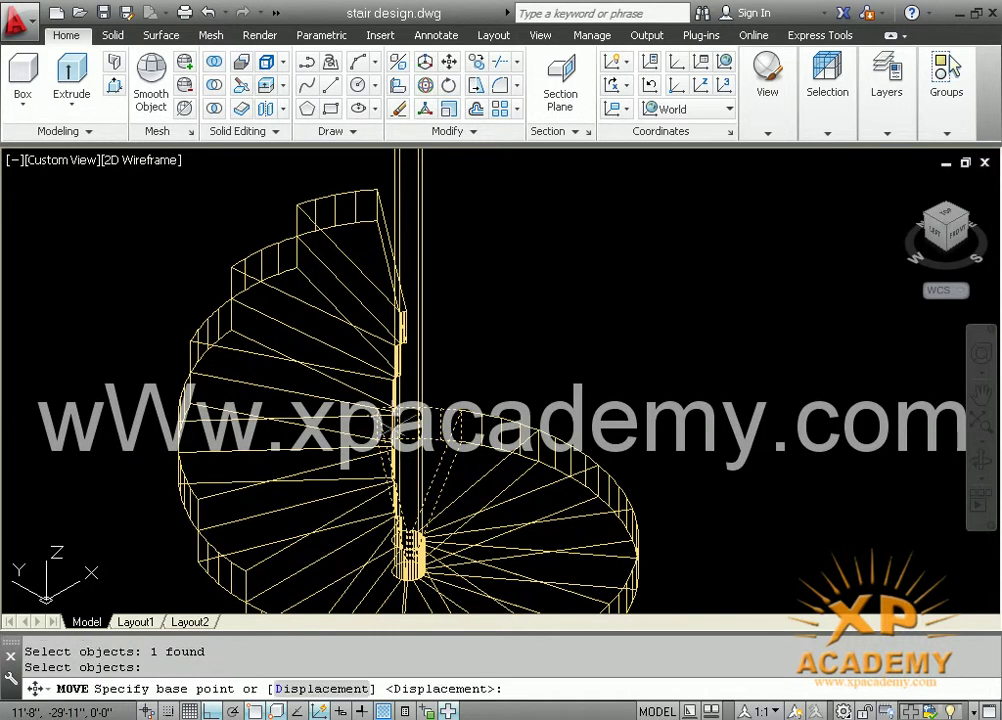
left_click(404, 320)
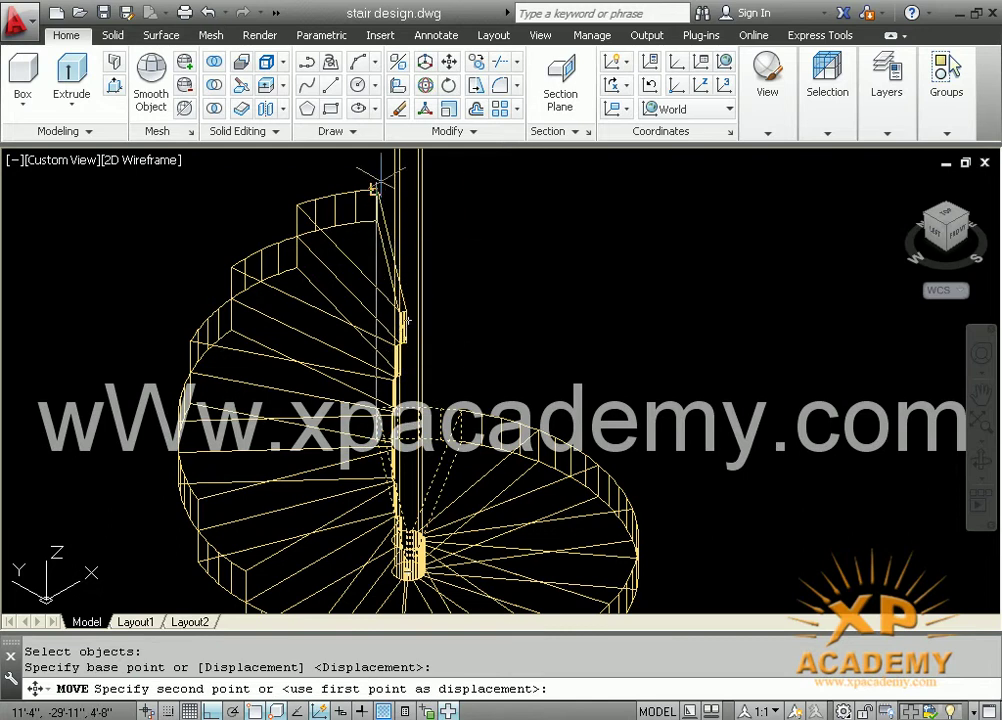
left_click(410, 175)
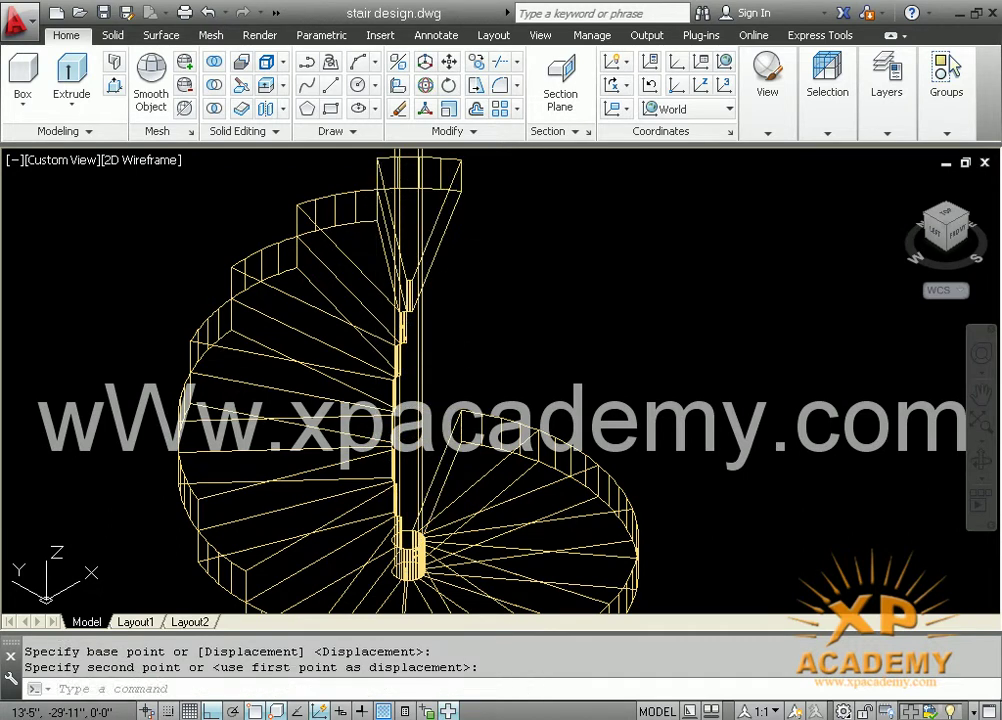
key("Return")
left_click(459, 426)
key("Return")
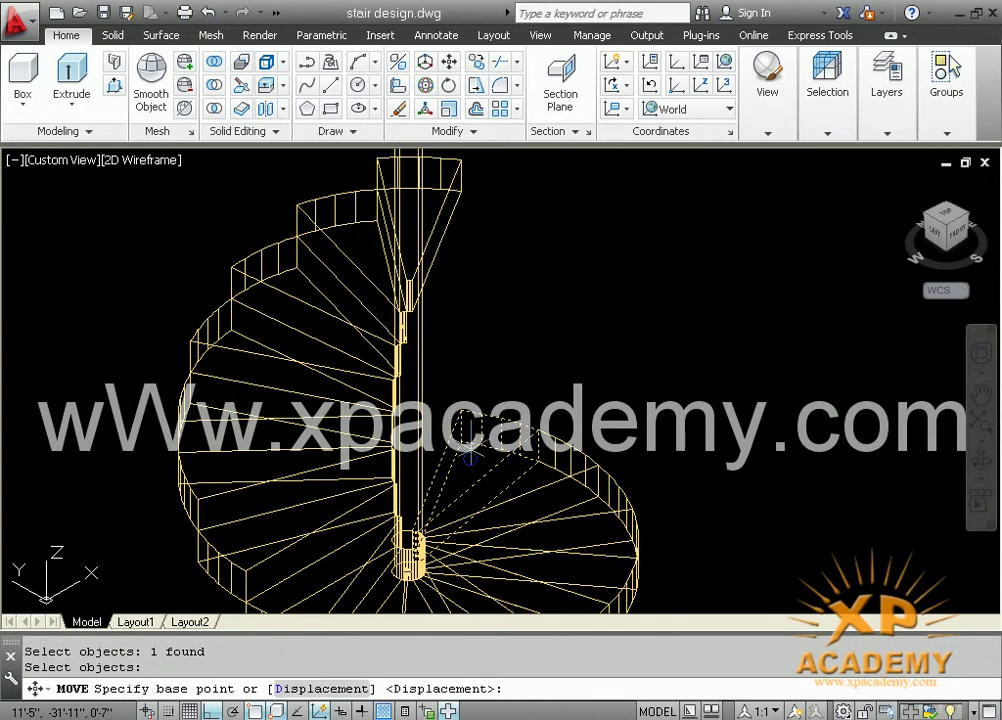
left_click(461, 430)
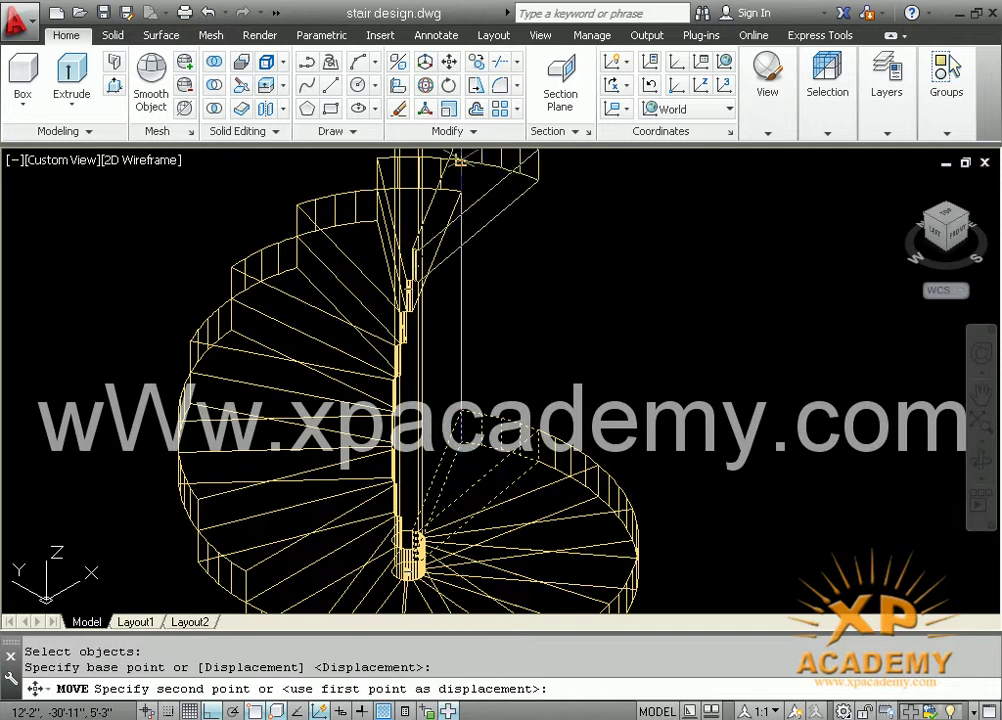
left_click(459, 160)
Move the next wedge step up to its new height near the column top
key("Return")
left_click(540, 435)
key("Return")
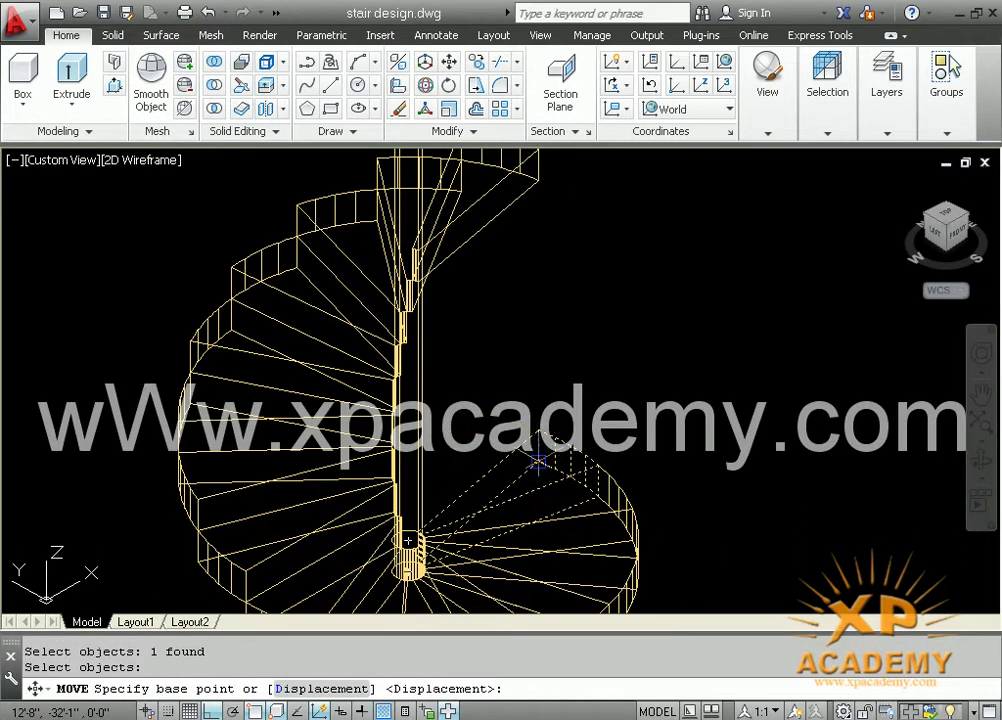
left_click(539, 461)
middle_click_drag(528, 301, 523, 469, "shift")
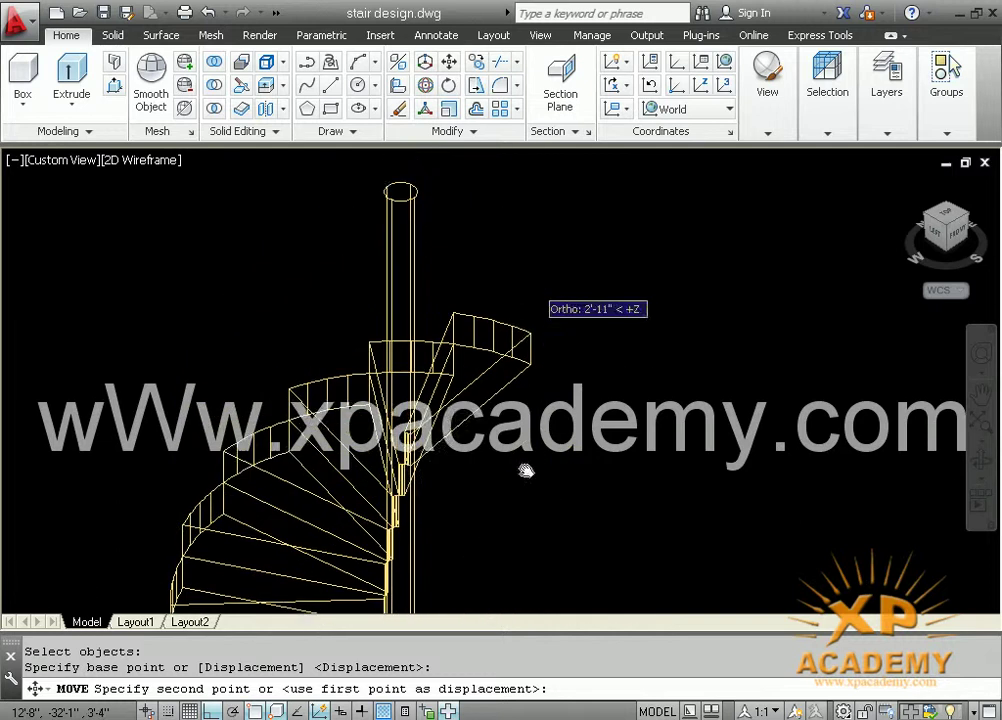
left_click(537, 322)
mouse_move(537, 320)
middle_mouse_down("shift")
mouse_move(526, 197)
mouse_move(529, 356)
middle_mouse_up("shift")
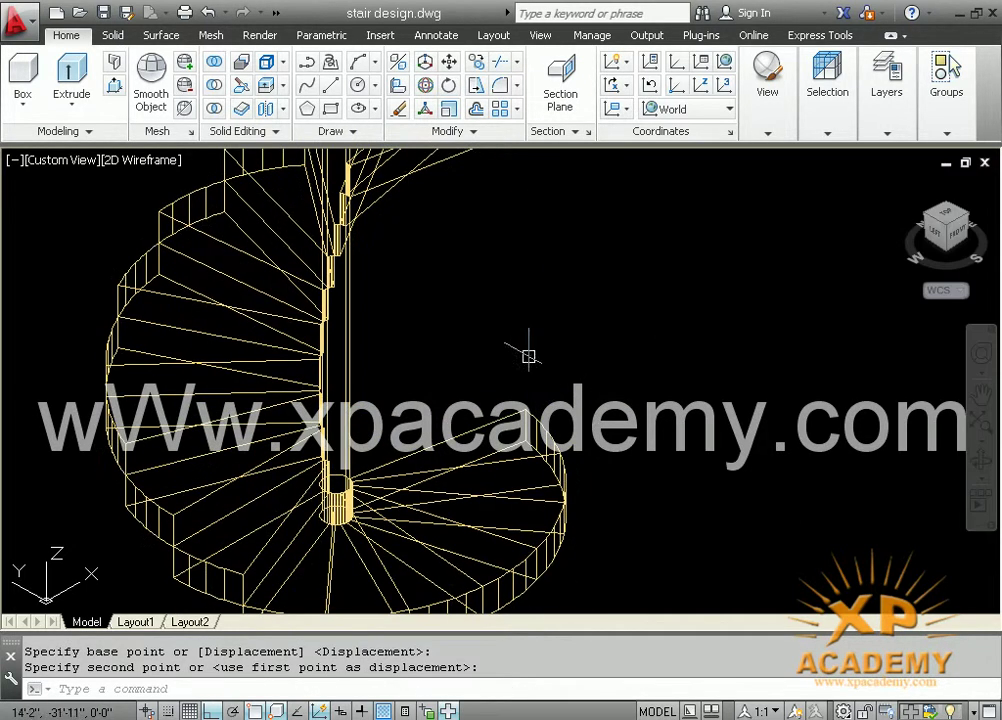
Raise another wedge step onto the upper part of the stair
key("Return")
left_click(520, 414)
key("Return")
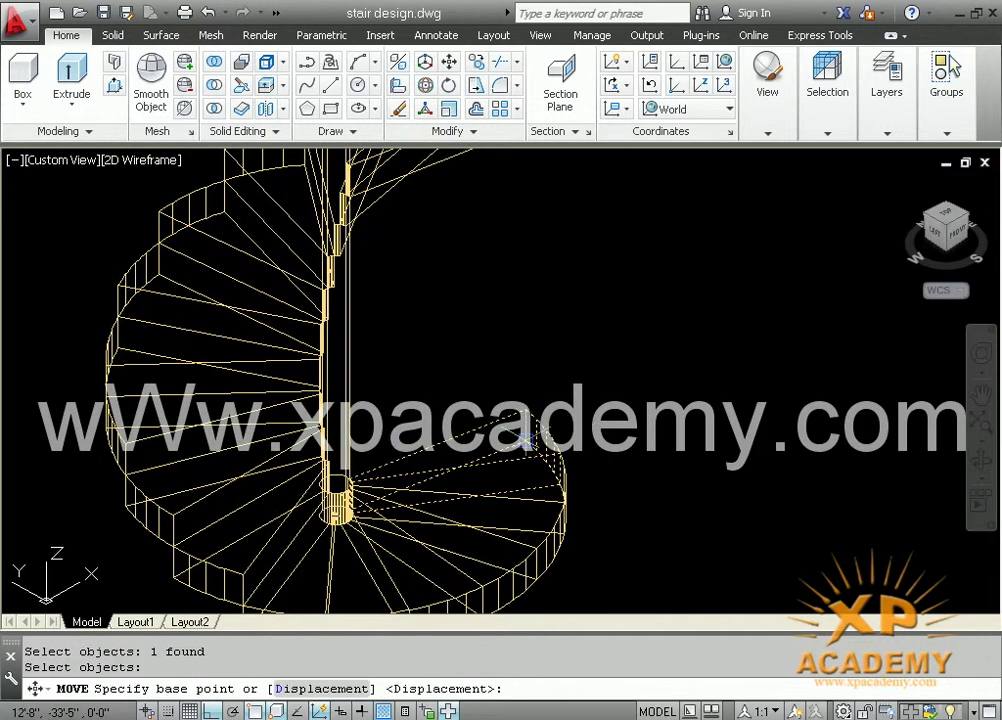
left_click(523, 432)
scroll(521, 285, "up", 3)
scroll(521, 285, "up", 3)
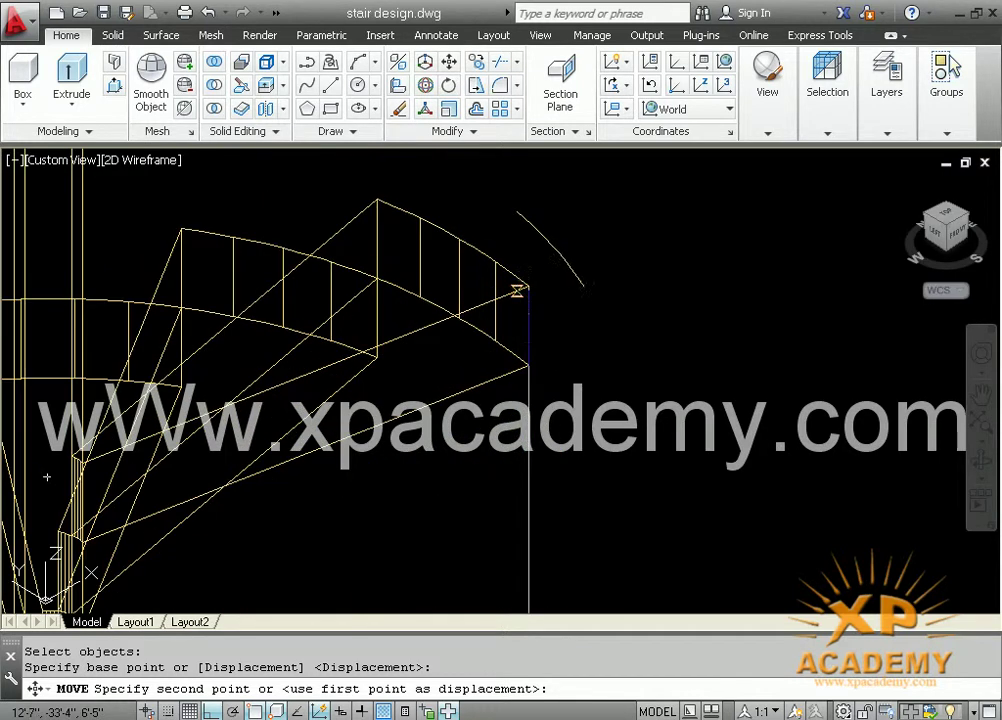
left_click(529, 287)
middle_click_drag(552, 470, 523, 248)
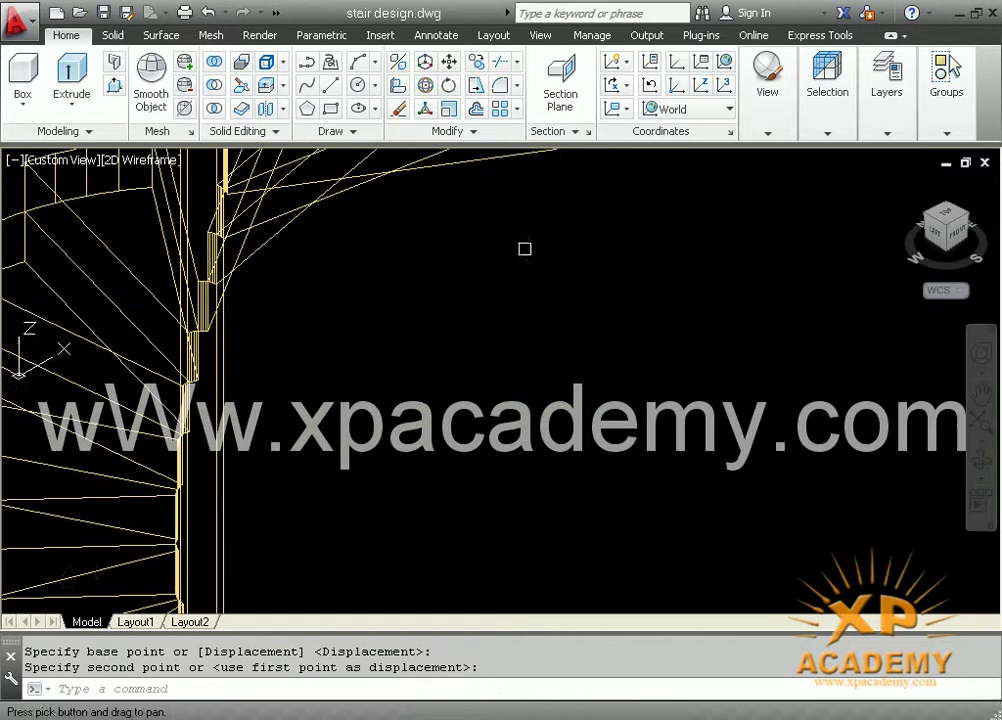
middle_click_drag(510, 534, 510, 295)
Raise the stair landing straight up to a new height
key("Return")
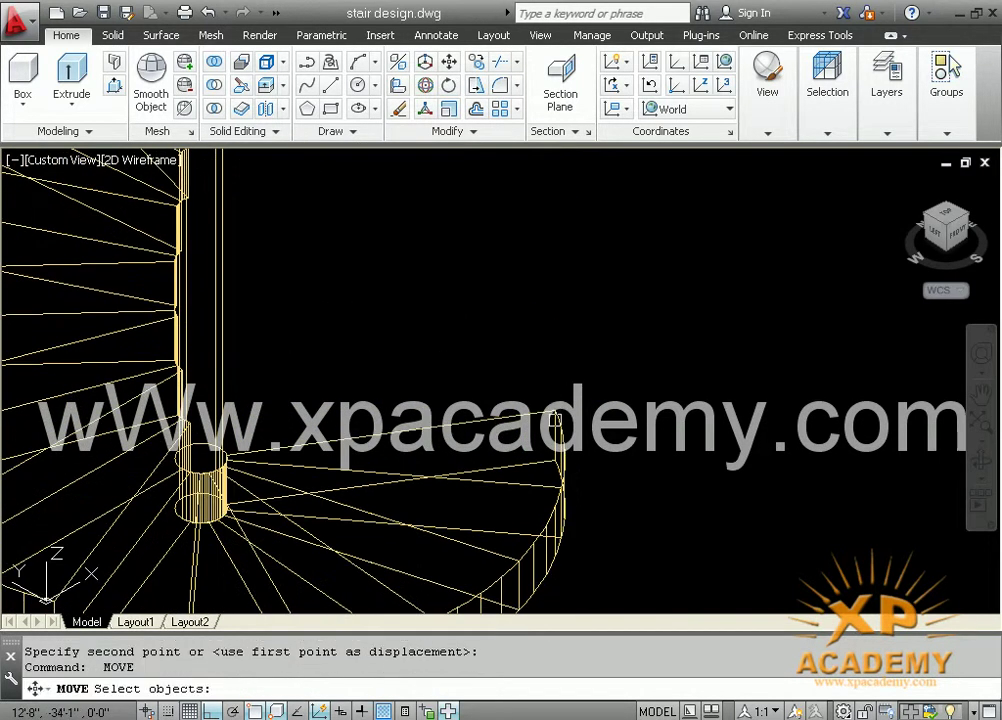
left_click(543, 416)
key("Return")
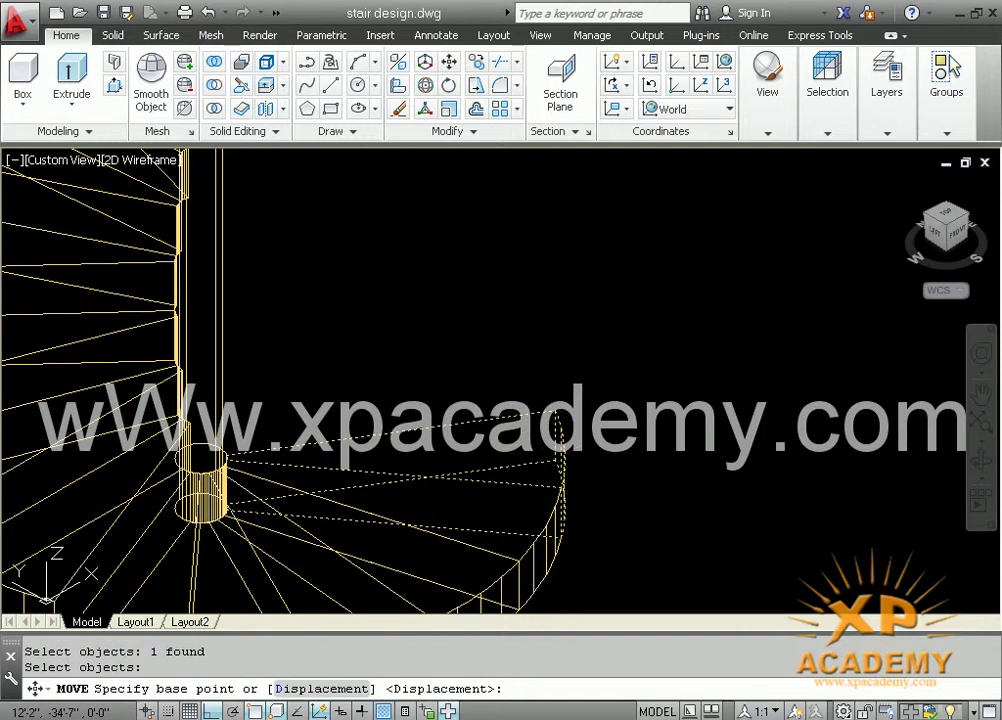
left_click(551, 590)
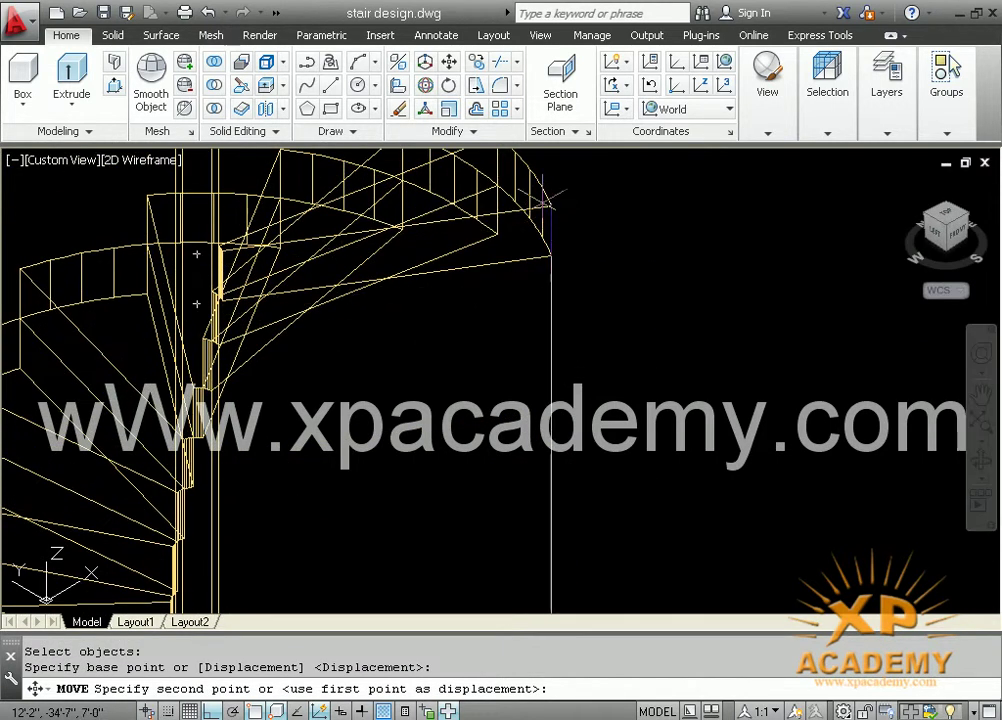
left_click(543, 200)
middle_click_drag(543, 200, 531, 261)
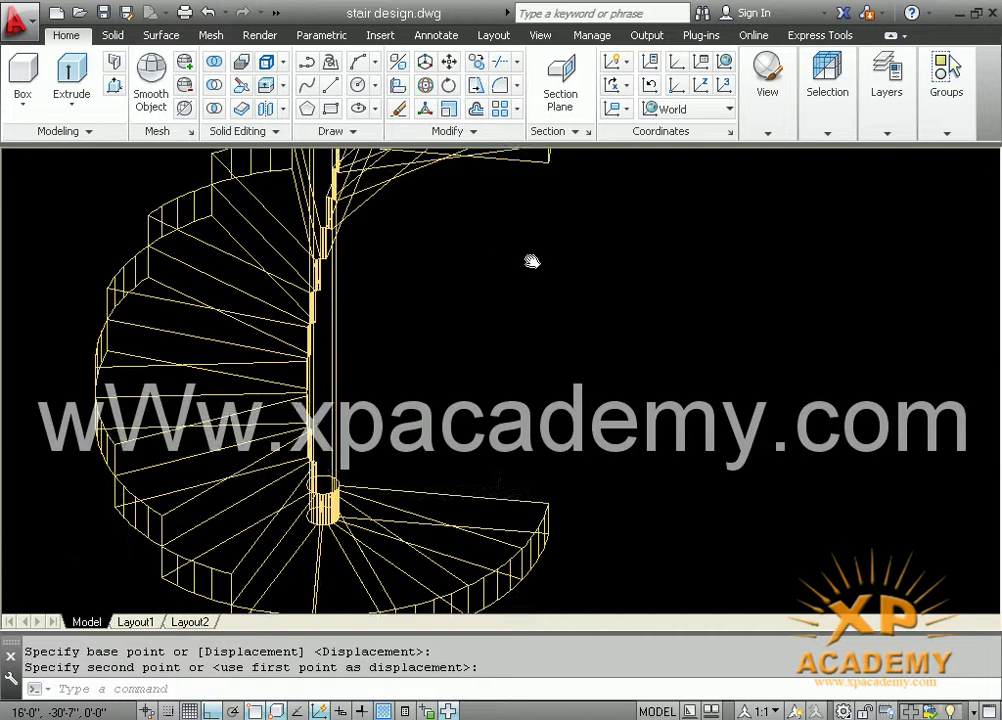
Move the landing up again to adjust its height
key("Return")
left_click(538, 491)
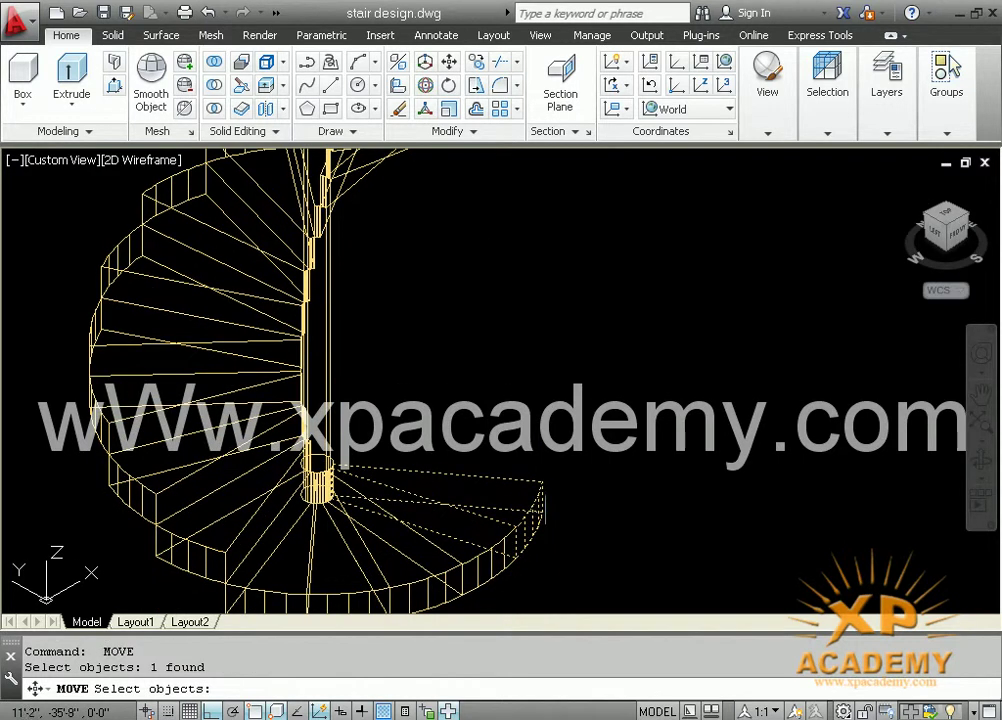
key("Return")
left_click(540, 512)
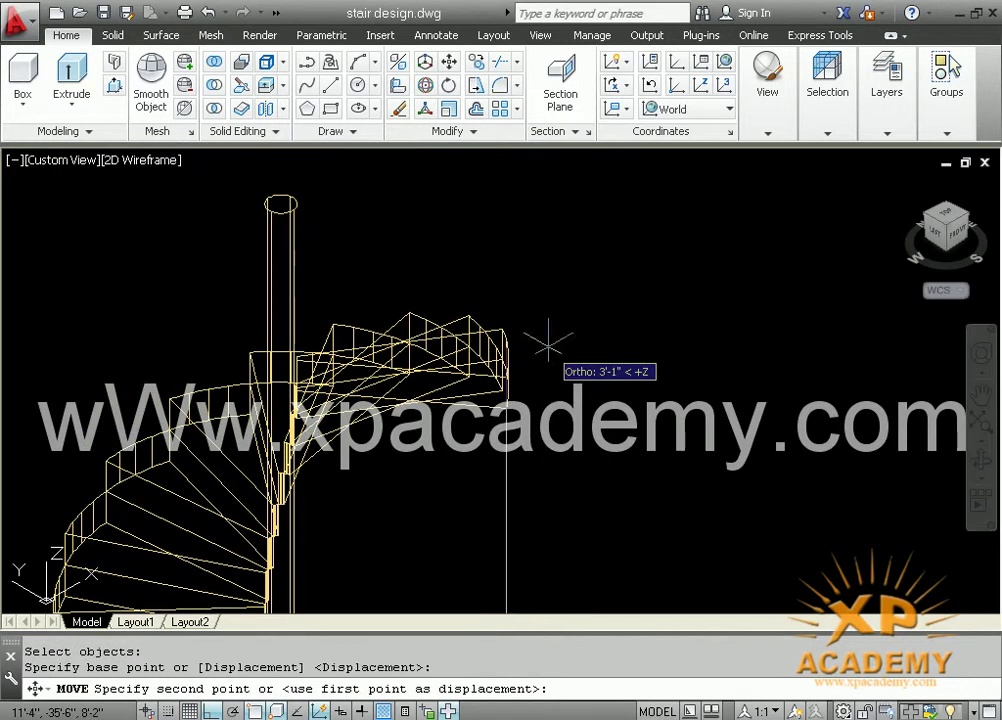
scroll(545, 345, "up", 3)
left_click(504, 372)
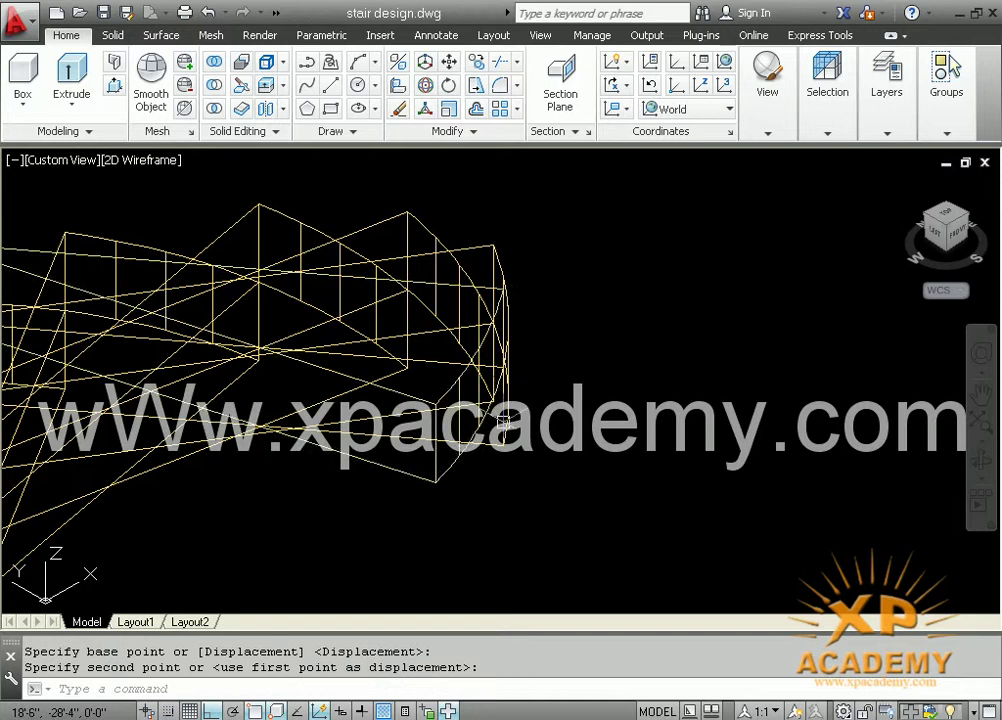
scroll(505, 523, "down", 3)
middle_click_drag(505, 523, 500, 177)
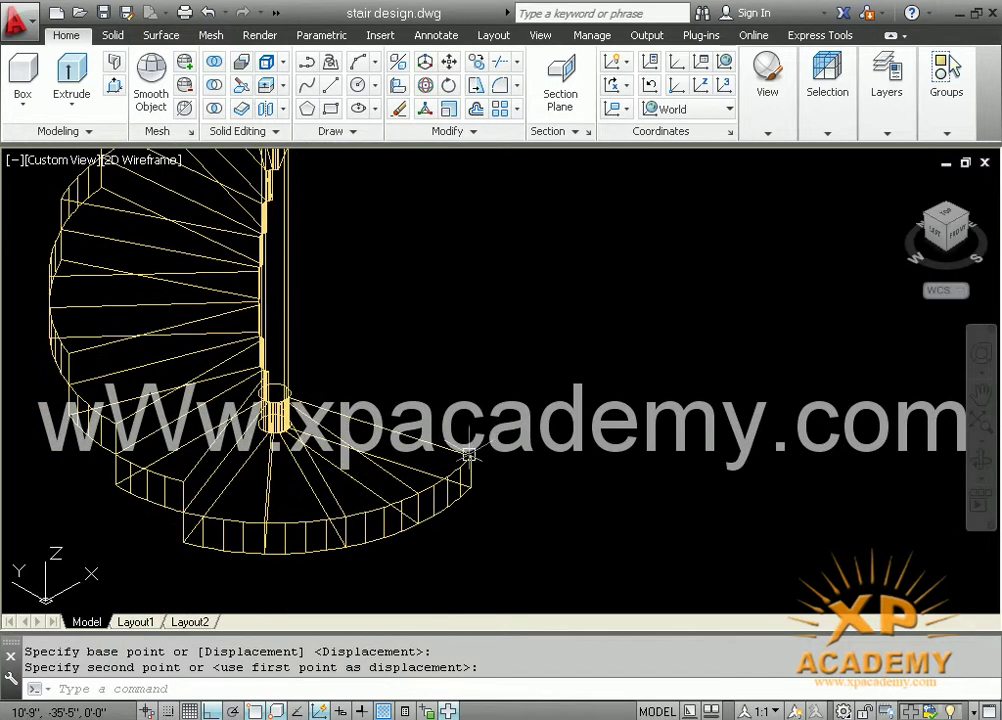
Lift the landing straight up a third time
key("Return")
left_click(468, 451)
key("Return")
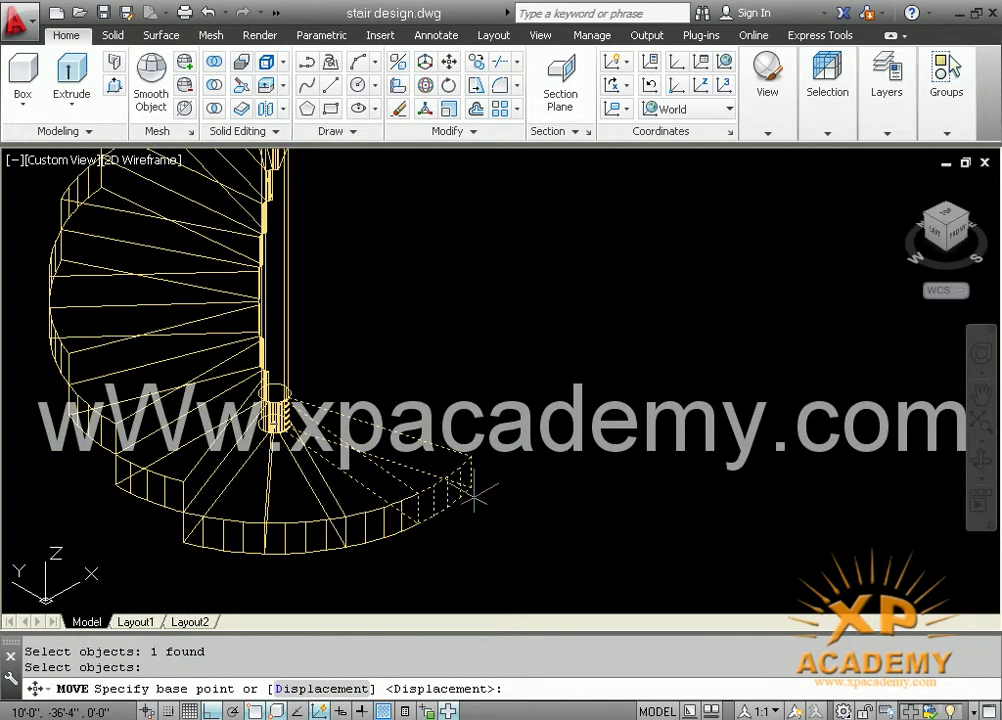
left_click(471, 486)
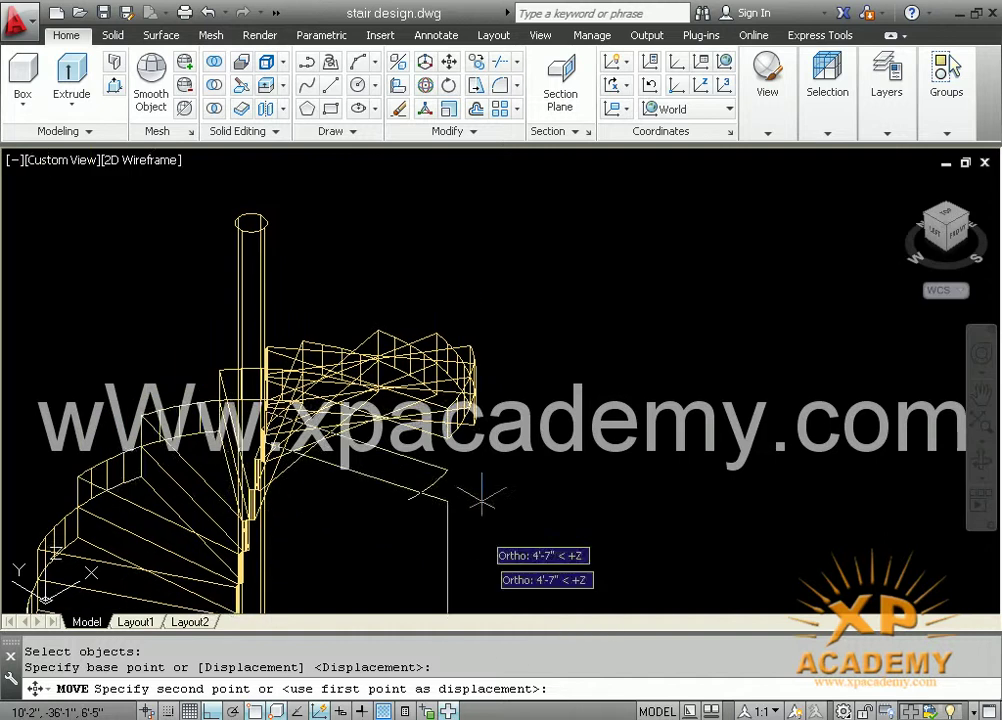
scroll(488, 503, "up", 5)
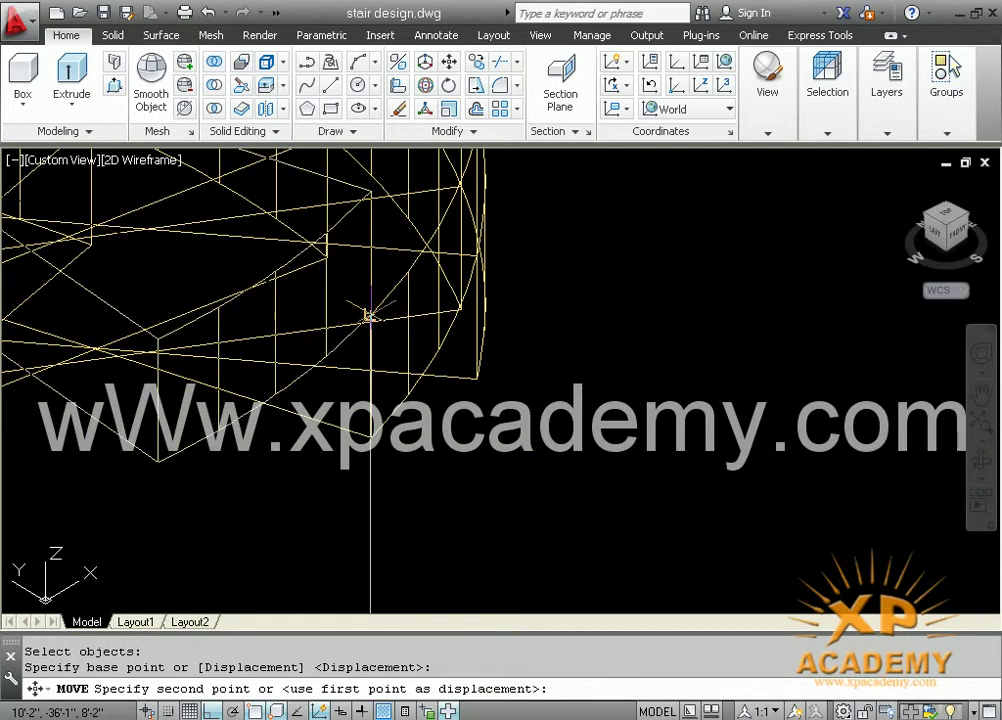
left_click(370, 316)
scroll(394, 521, "down", 3)
middle_click_drag(442, 367, 510, 197)
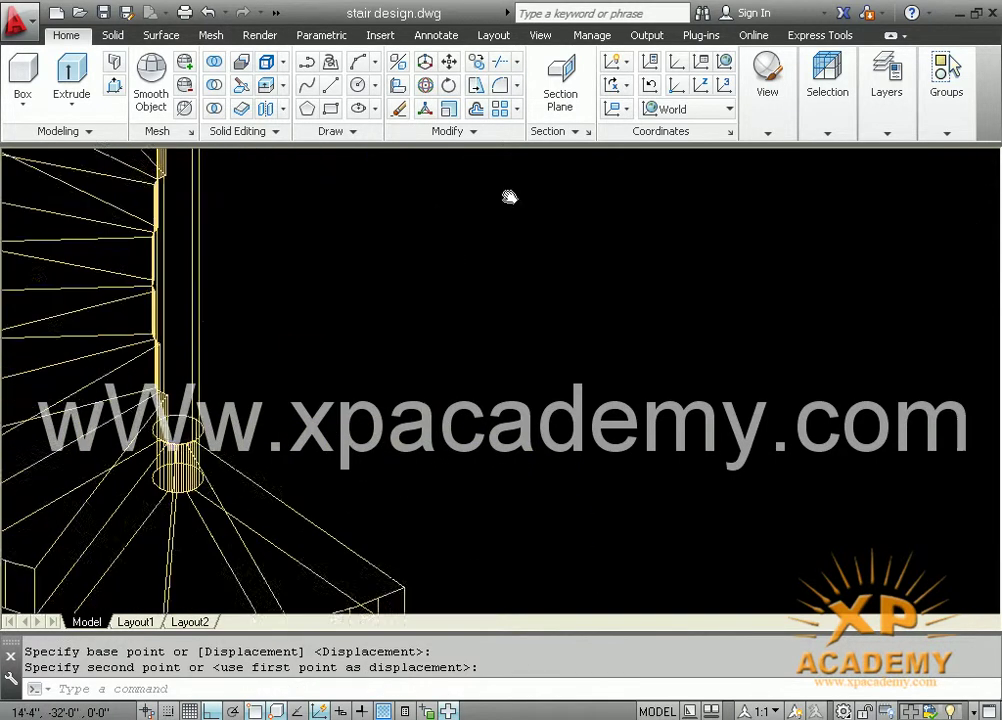
mouse_move(412, 481)
middle_mouse_down()
mouse_move(441, 342)
mouse_move(438, 398)
middle_mouse_up()
Start moving a stair tread and re-orbit the view around the spiral
key("Return")
left_click(438, 400)
key("Return")
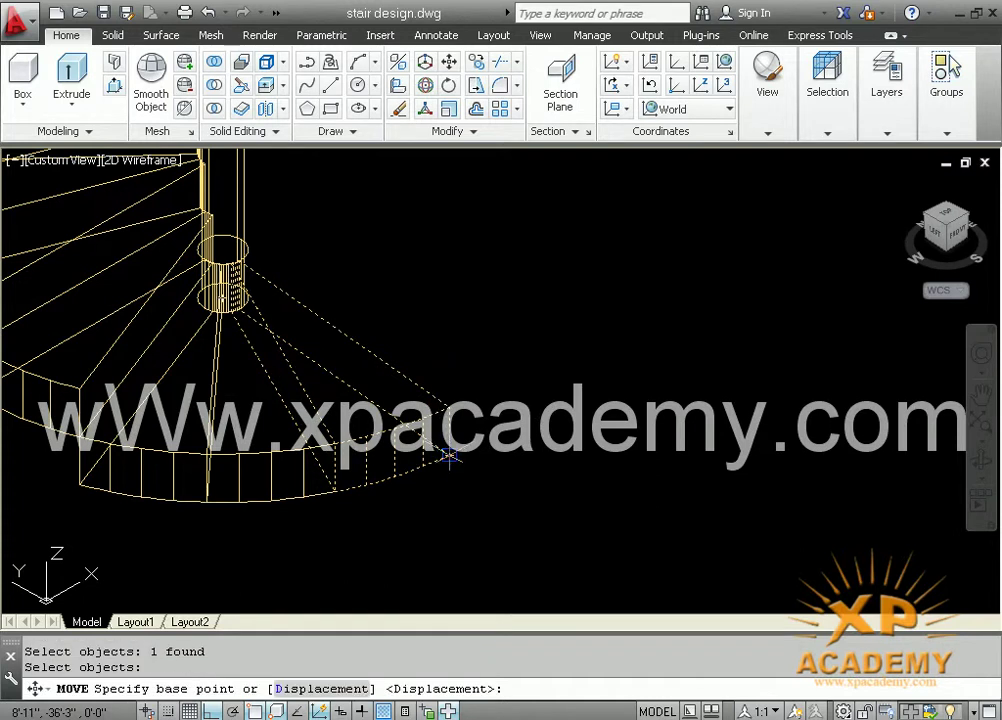
left_click(449, 456)
scroll(458, 330, "up", 3)
scroll(402, 364, "down", 1)
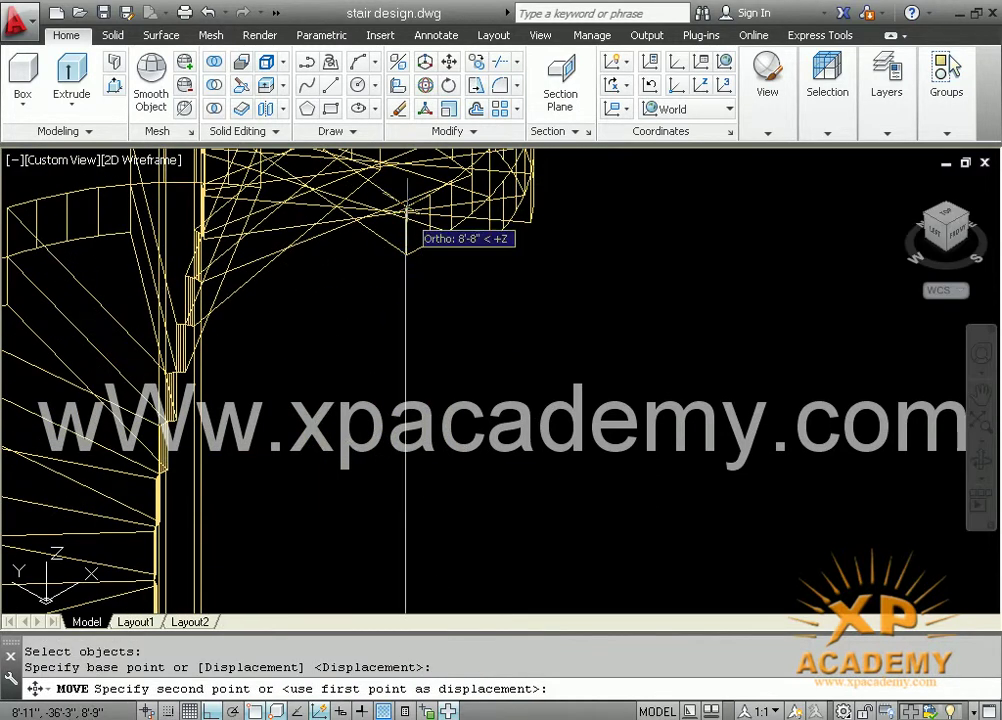
scroll(407, 208, "up", 3)
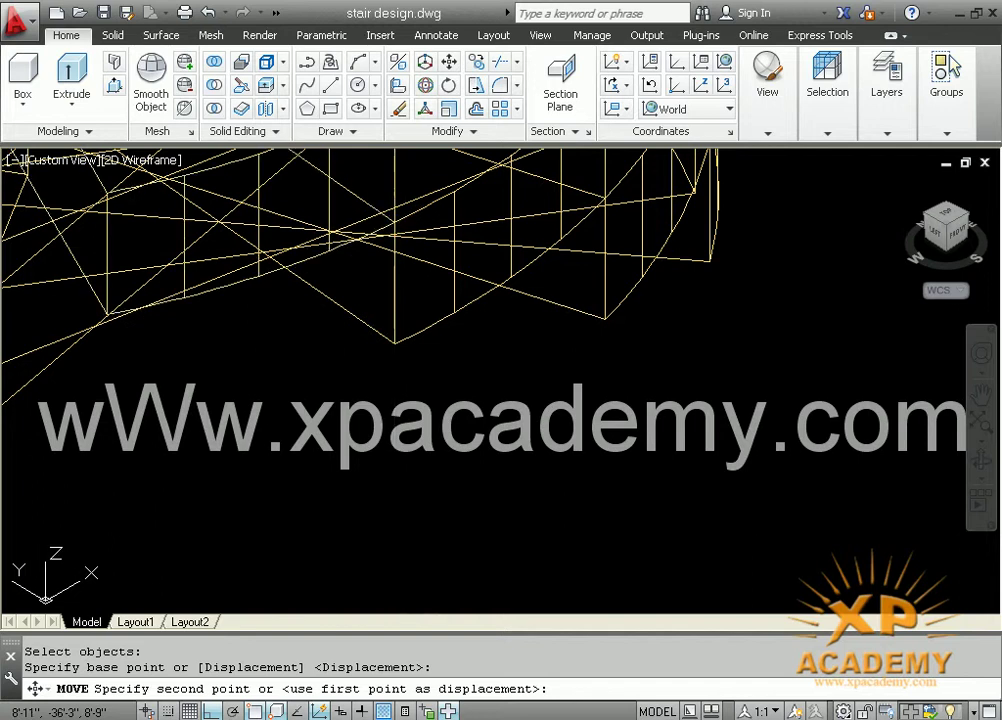
scroll(400, 350, "down", 3)
middle_click_drag(398, 346, 394, 452)
scroll(382, 482, "up", 1)
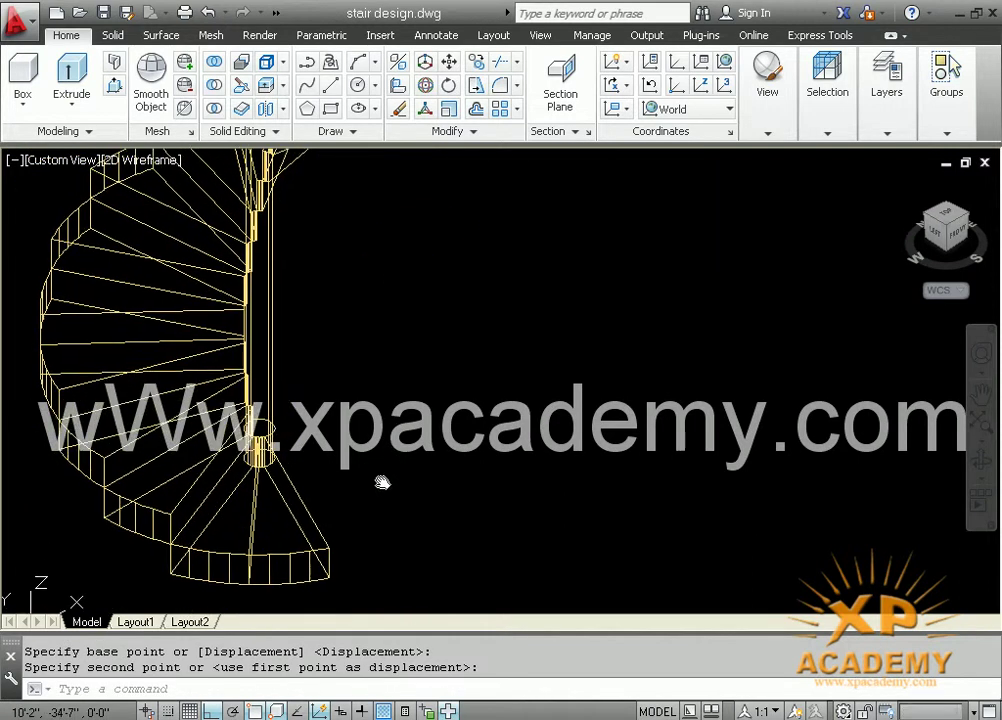
mouse_move(376, 532)
middle_mouse_down("shift")
mouse_move(183, 530)
mouse_move(222, 509)
mouse_move(248, 550)
mouse_move(360, 489)
mouse_move(322, 517)
middle_mouse_up("shift")
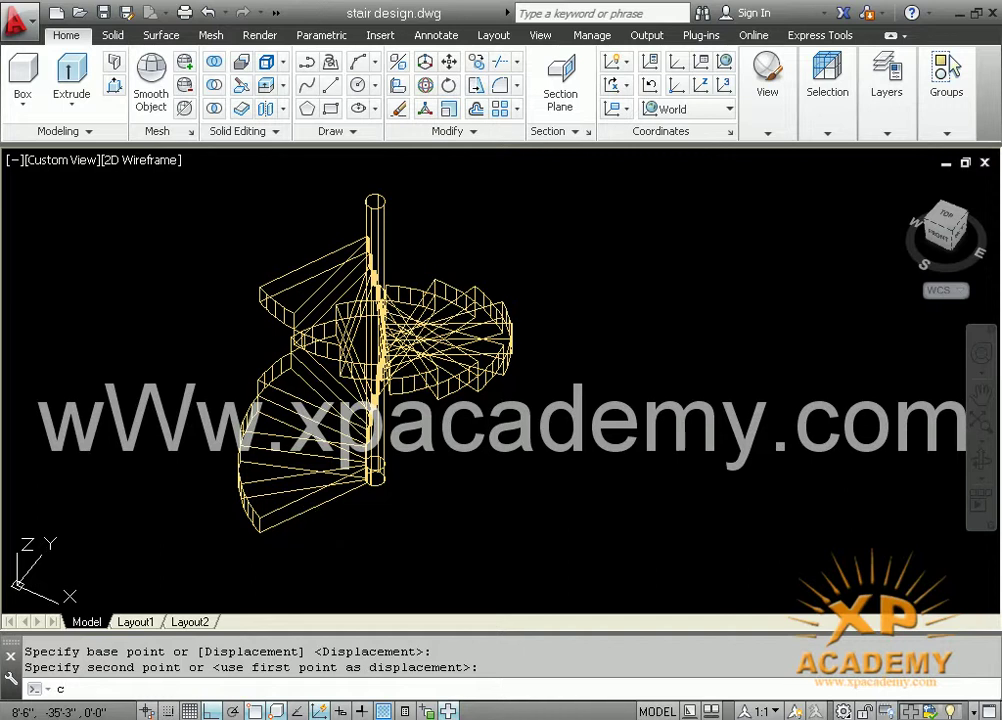
Raise one more step higher with M, then cancel the leftover move prompt
type("m")
key("Return")
left_click(267, 512)
key("Return")
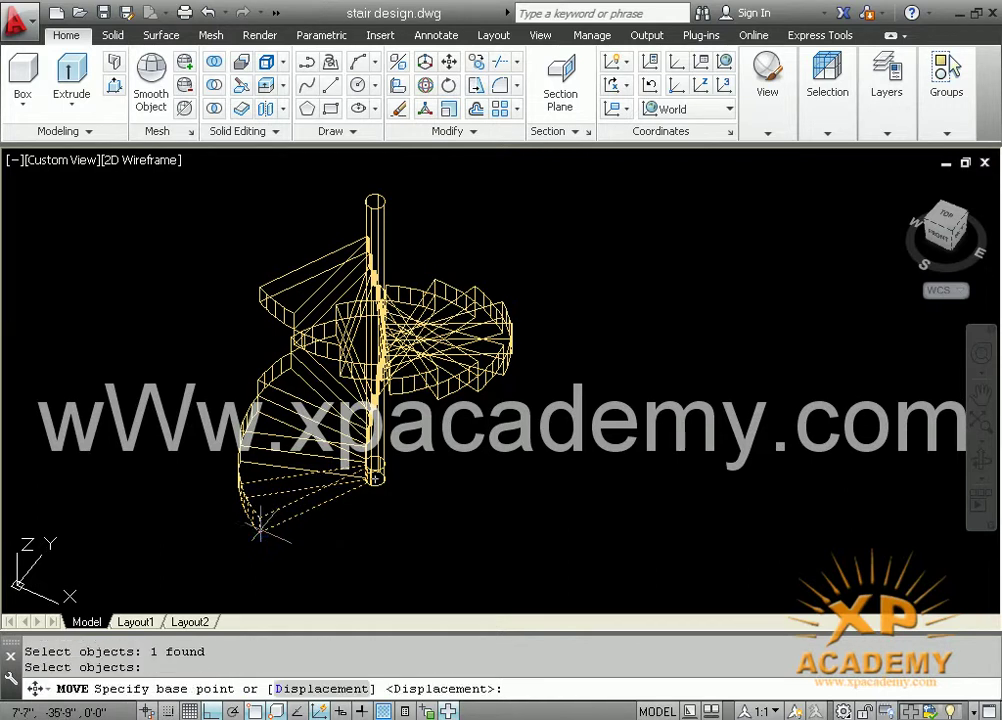
left_click(258, 505)
scroll(265, 275, "up", 3)
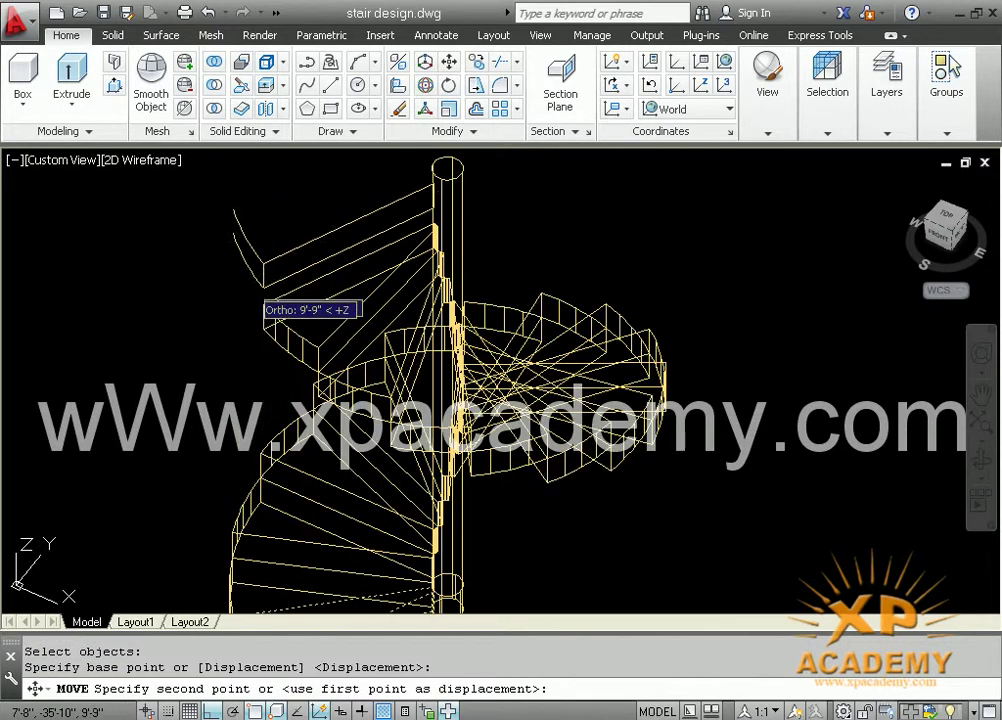
left_click(258, 303)
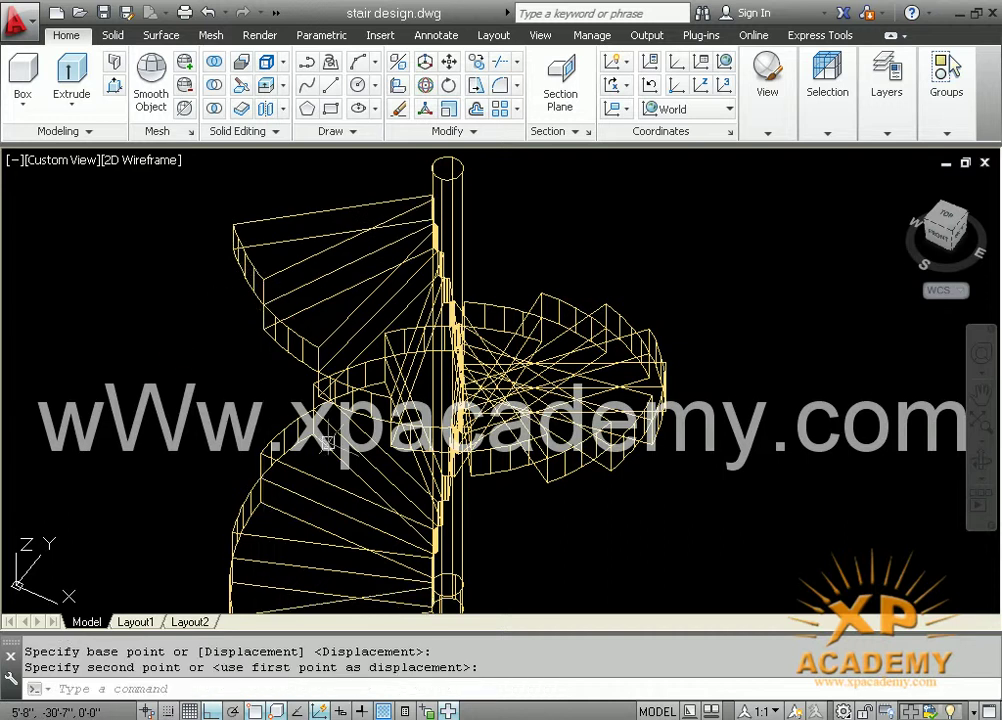
middle_click_drag(327, 427, 327, 342)
key("Escape")
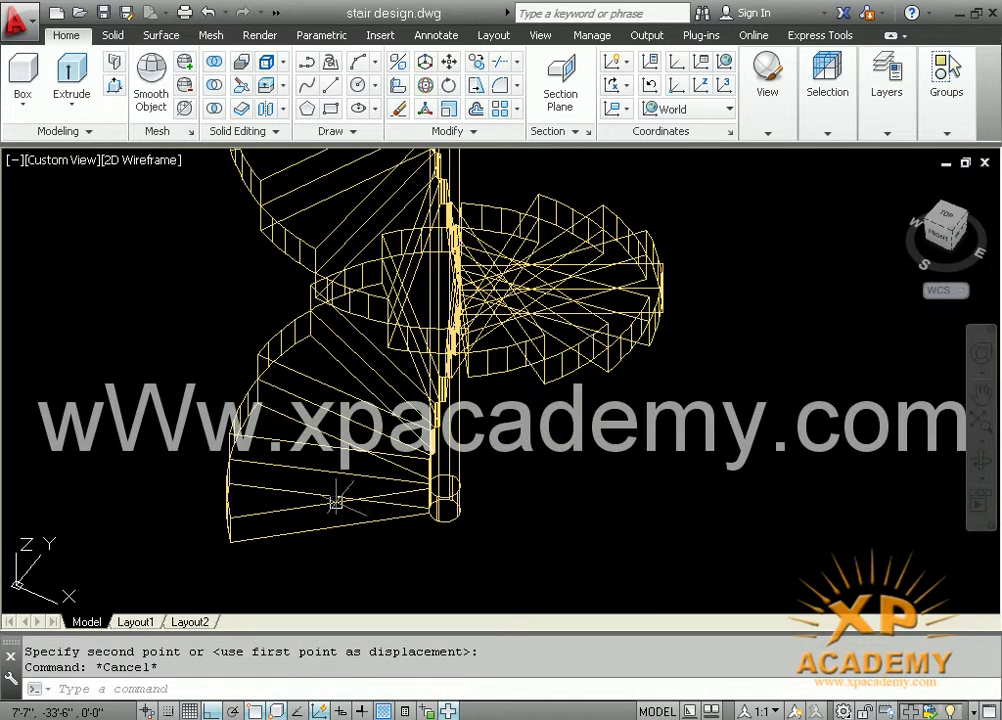
Switch the viewport to the Shaded visual style and orbit around the stair
left_click(152, 168)
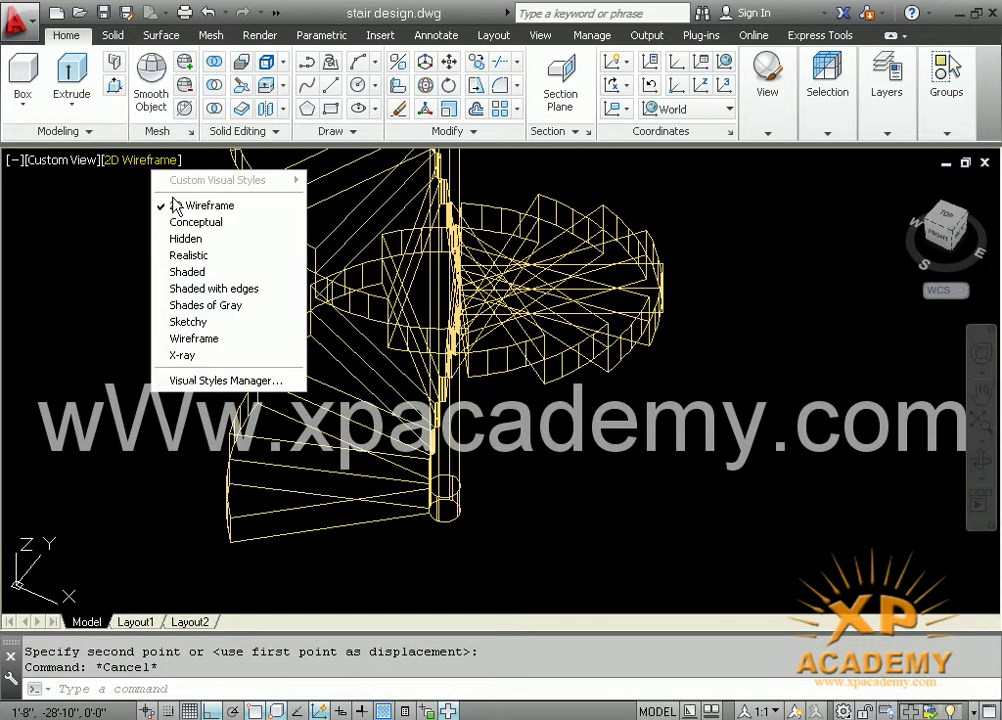
left_click(180, 272)
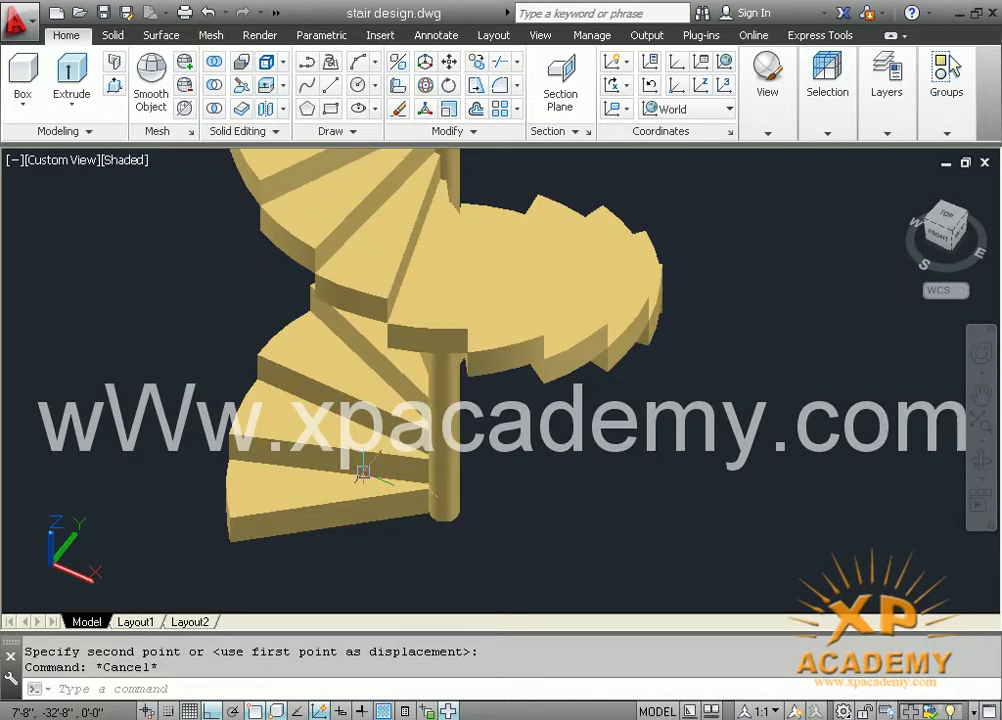
middle_click_drag(363, 472, 355, 463, "shift")
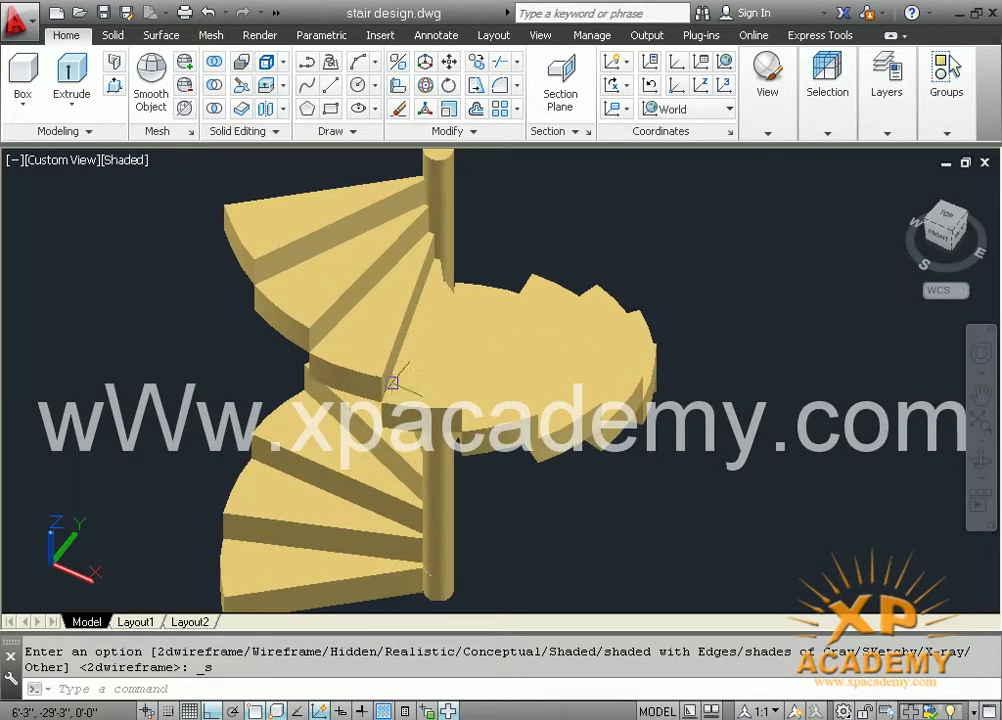
middle_click_drag(401, 241, 400, 305, "shift")
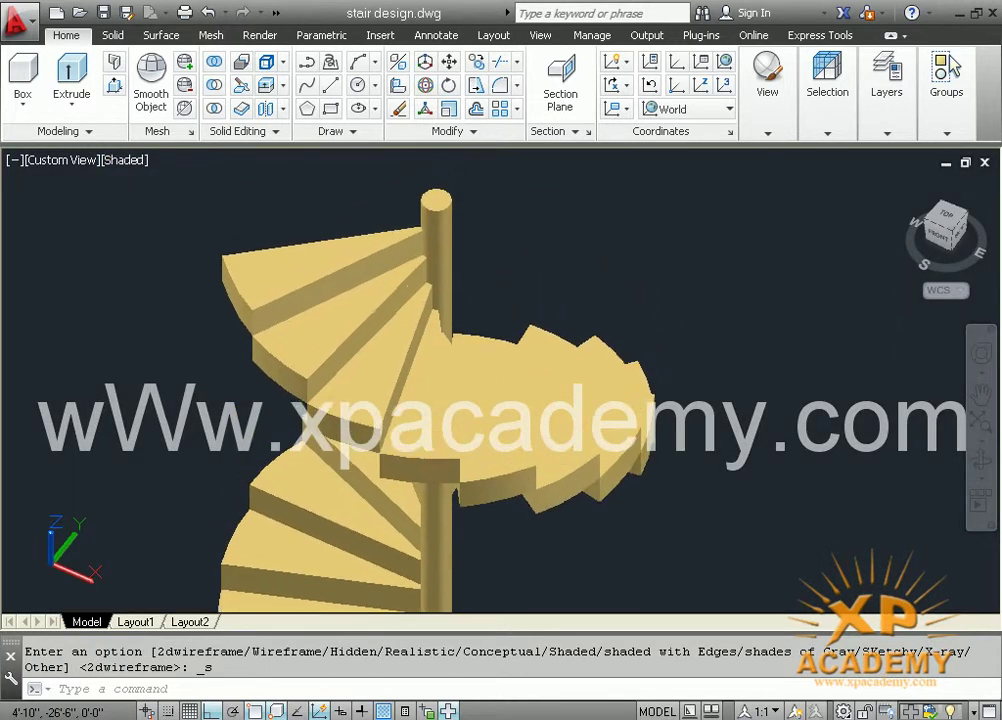
mouse_move(360, 412)
middle_mouse_down("shift")
mouse_move(371, 335)
mouse_move(376, 374)
mouse_move(372, 364)
middle_mouse_up("shift")
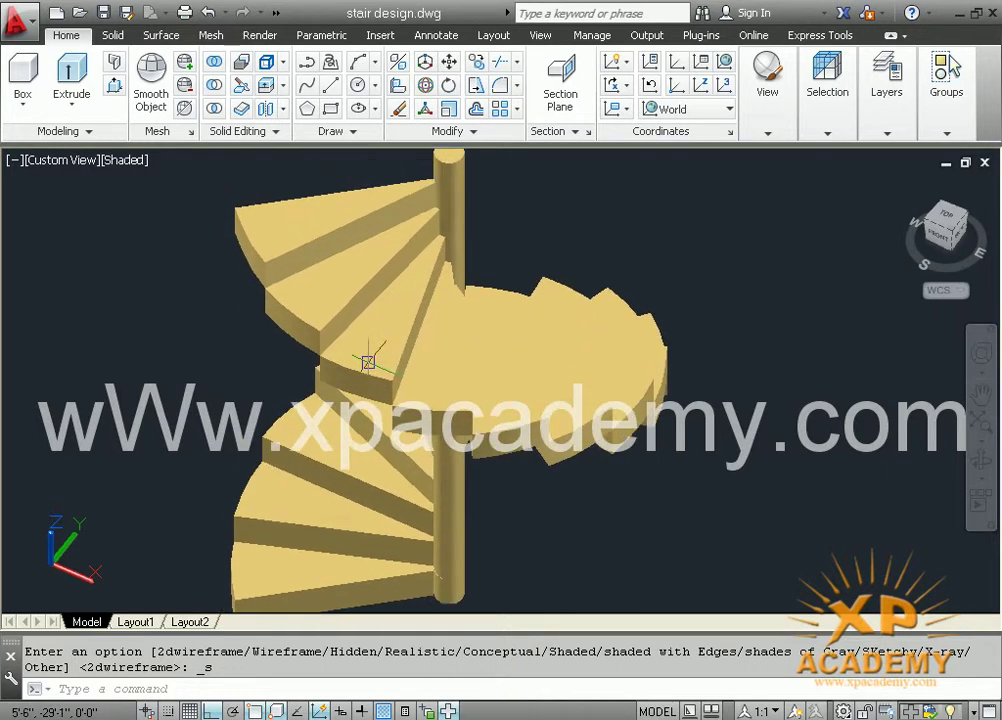
type("co")
key("Return")
middle_click_drag(240, 452, 245, 397)
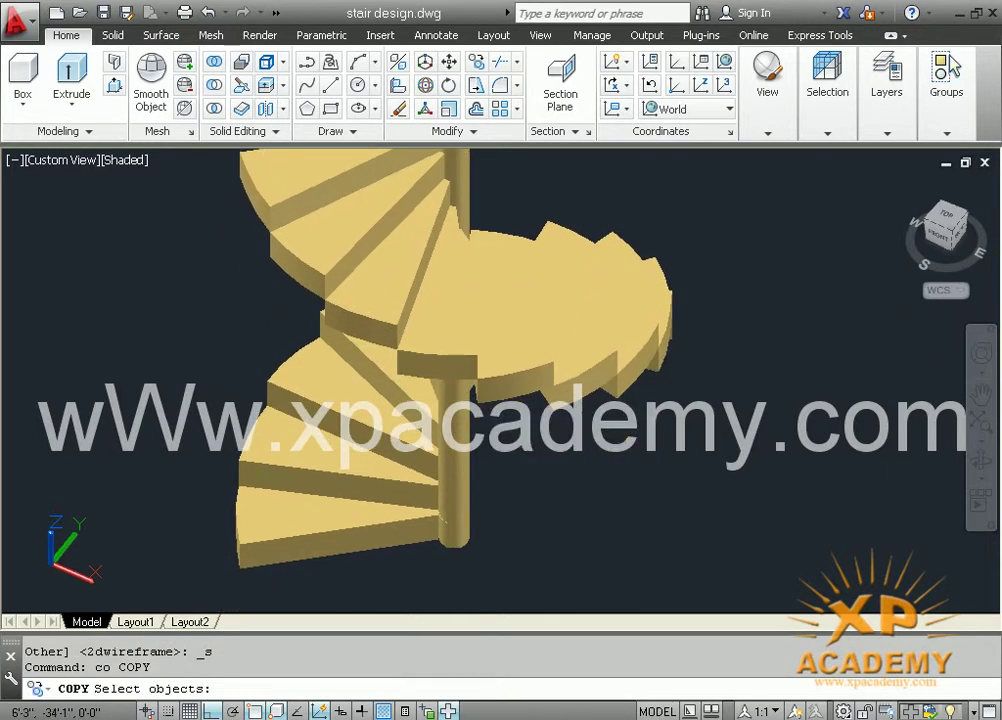
Copy the bottom tread onto the top of the stair and orbit to check it from the side
left_click(249, 542)
key("Return")
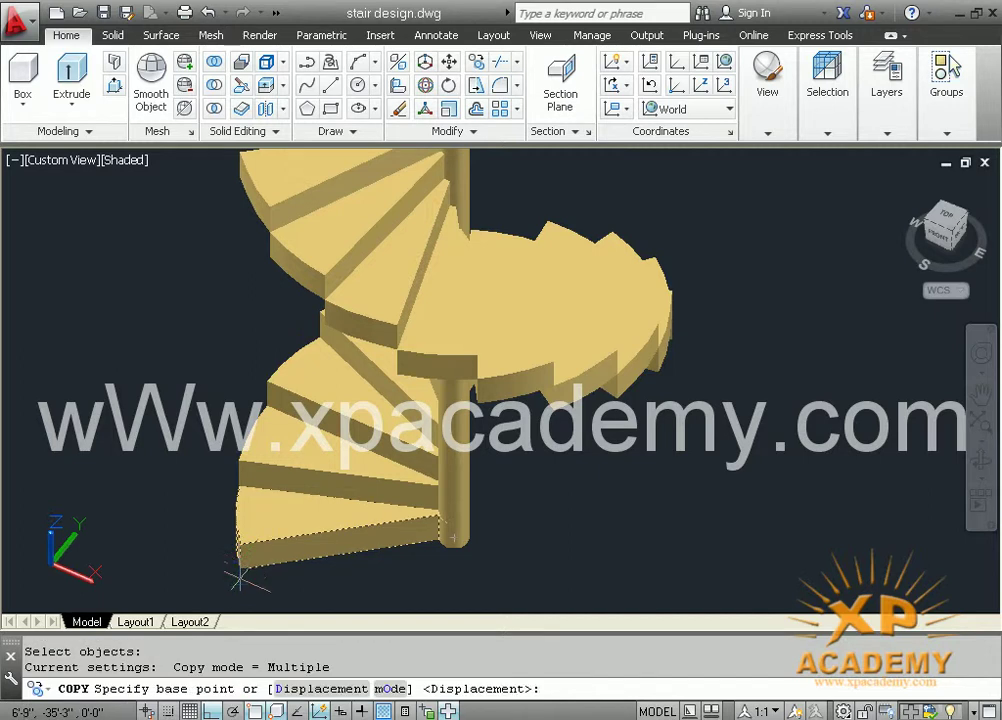
left_click(240, 567)
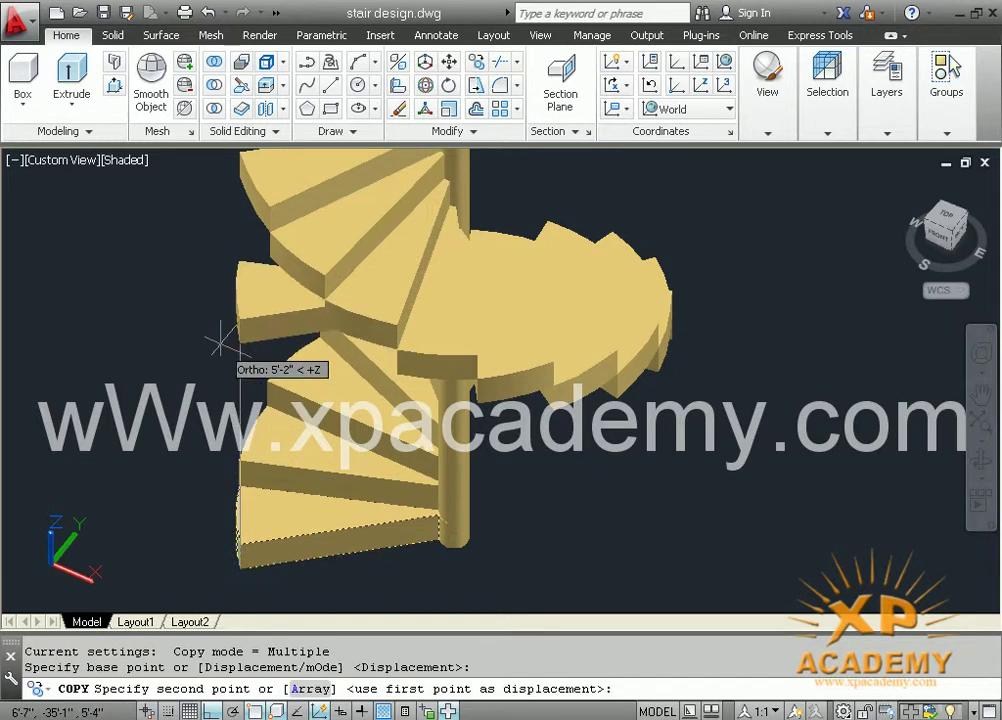
middle_click_drag(219, 340, 219, 532)
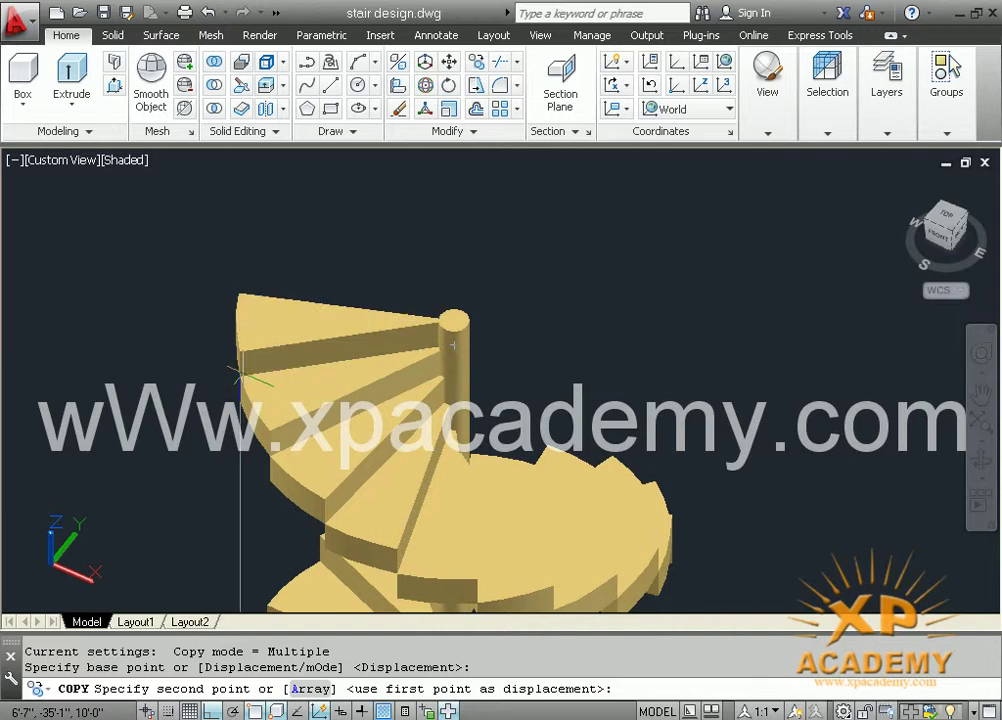
left_click(239, 352)
key("Return")
mouse_move(183, 404)
middle_mouse_down("shift")
mouse_move(264, 380)
mouse_move(261, 314)
mouse_move(307, 431)
middle_mouse_up("shift")
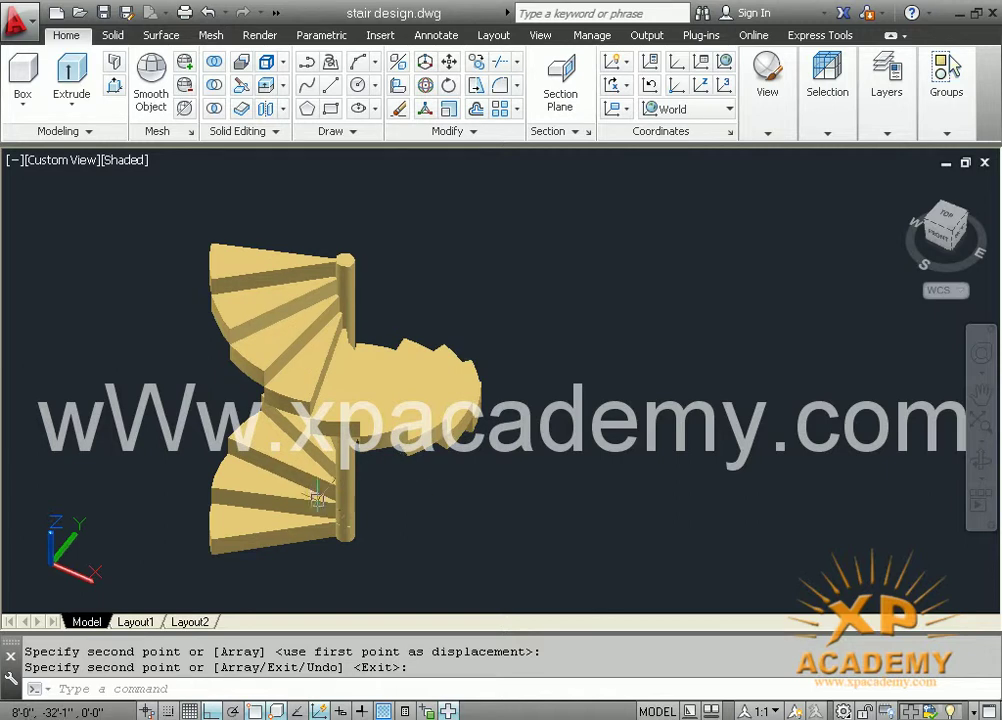
mouse_move(367, 545)
middle_mouse_down("shift")
mouse_move(450, 541)
mouse_move(655, 472)
mouse_move(678, 499)
mouse_move(537, 523)
mouse_move(105, 505)
mouse_move(395, 518)
mouse_move(711, 508)
mouse_move(394, 528)
mouse_move(611, 528)
middle_mouse_up("shift")
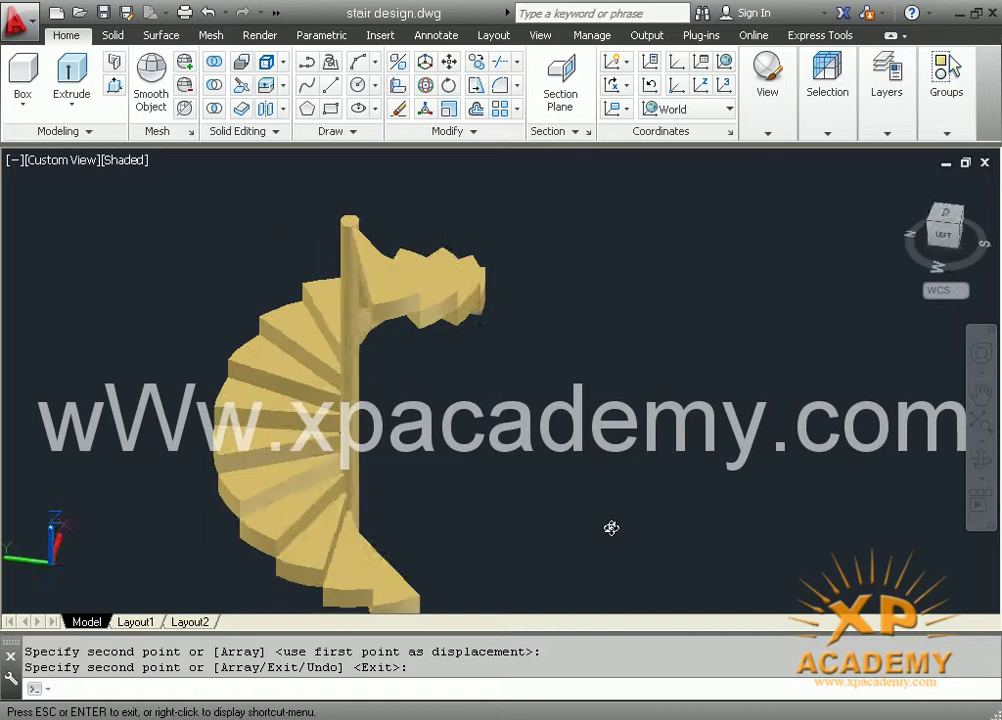
Finish the copy, orbit to view the stair from the left, then return to the Home view of all stairs
key("Return")
mouse_move(461, 526)
middle_mouse_down("shift")
mouse_move(438, 523)
mouse_move(394, 474)
middle_mouse_up("shift")
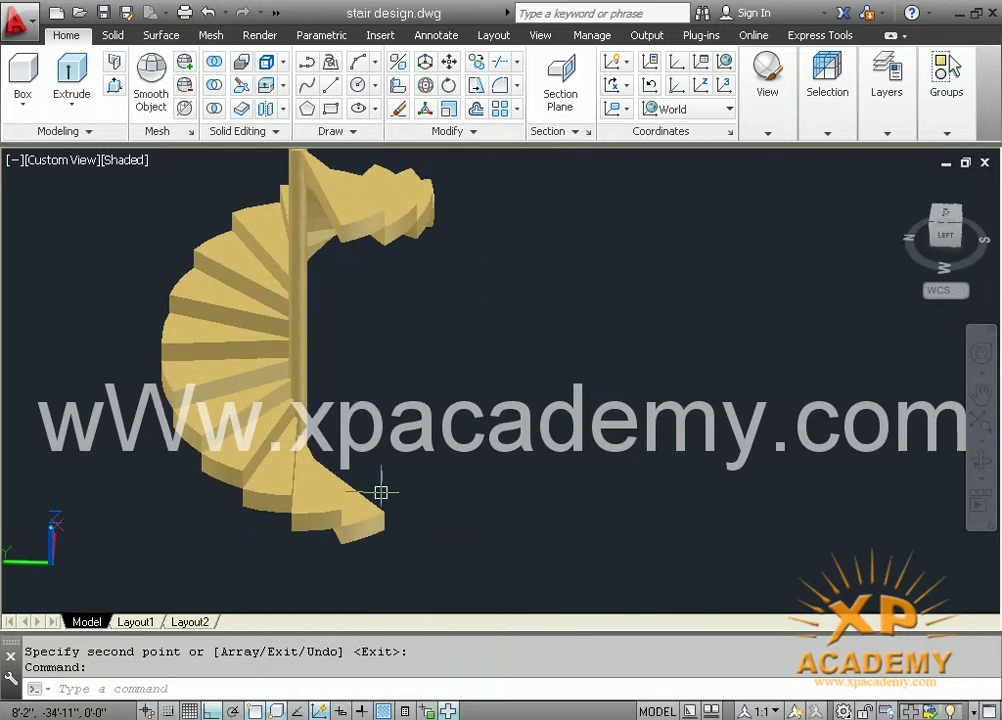
mouse_move(945, 225)
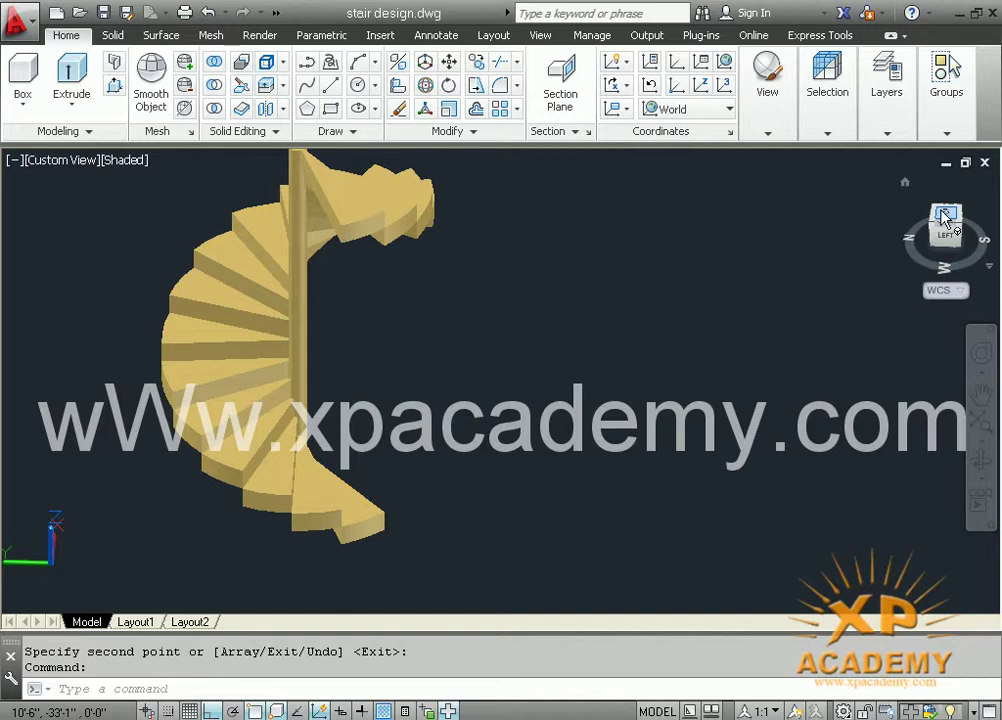
left_click(906, 187)
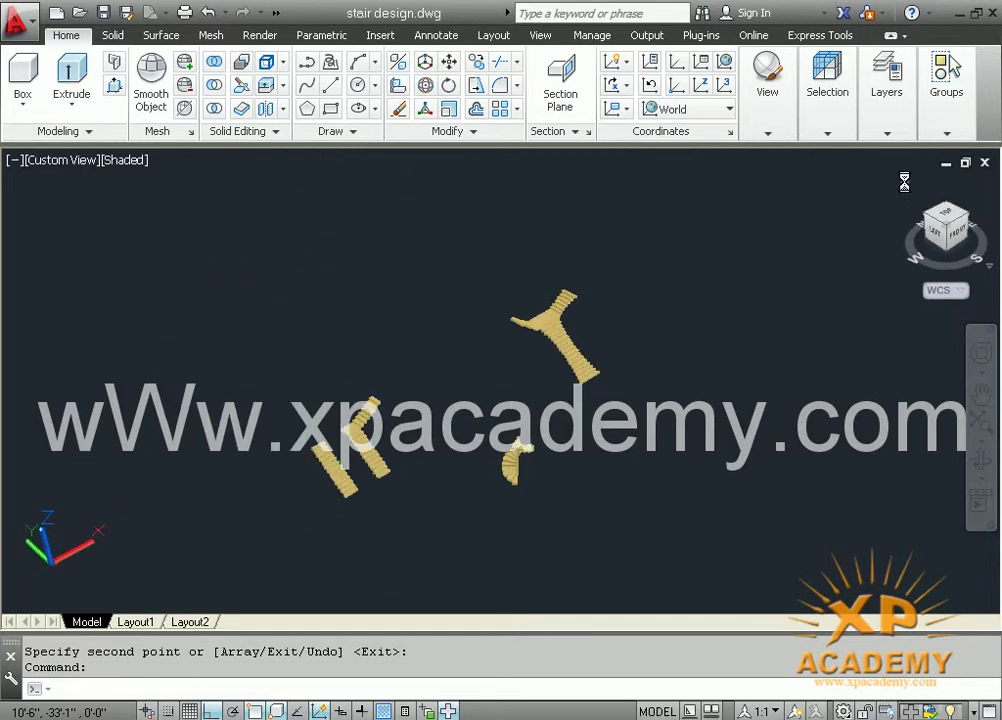
Zoom in and pan to centre the doubled-height spiral stair in the view
scroll(515, 460, "up", 2)
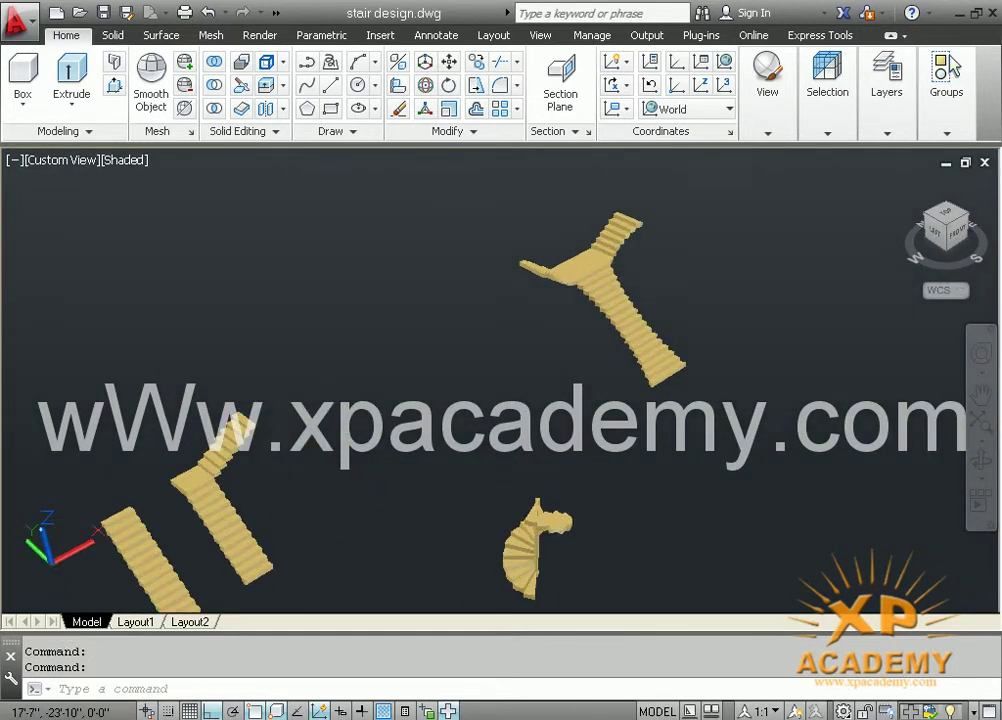
middle_click_drag(505, 405, 427, 247)
scroll(500, 388, "up", 2)
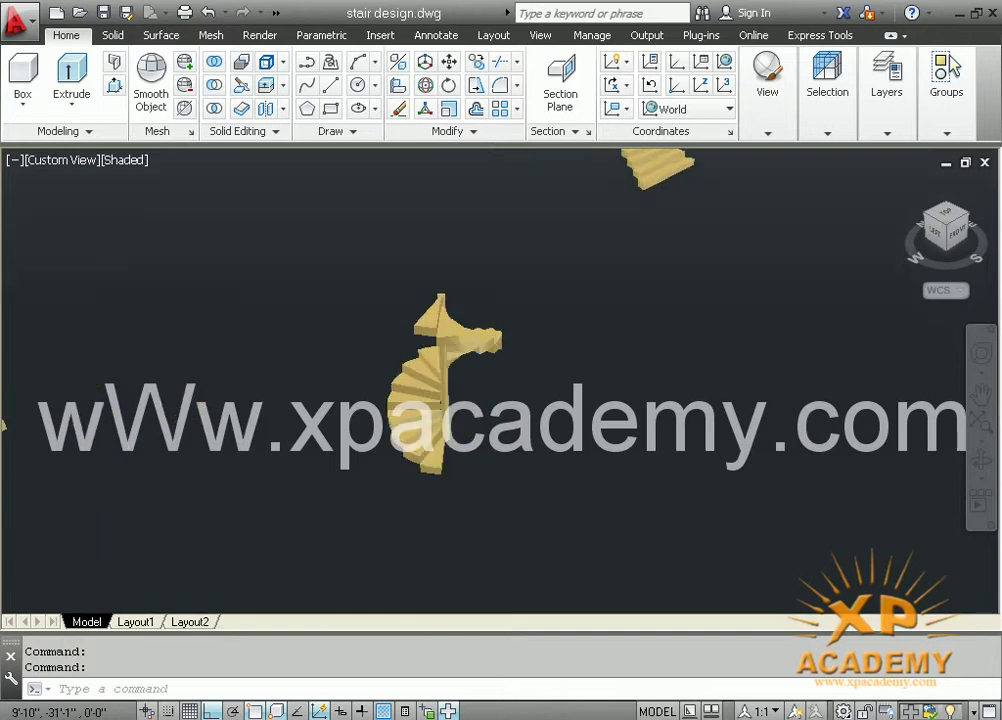
scroll(500, 388, "up", 1)
scroll(500, 388, "up", 2)
middle_click_drag(397, 488, 447, 428)
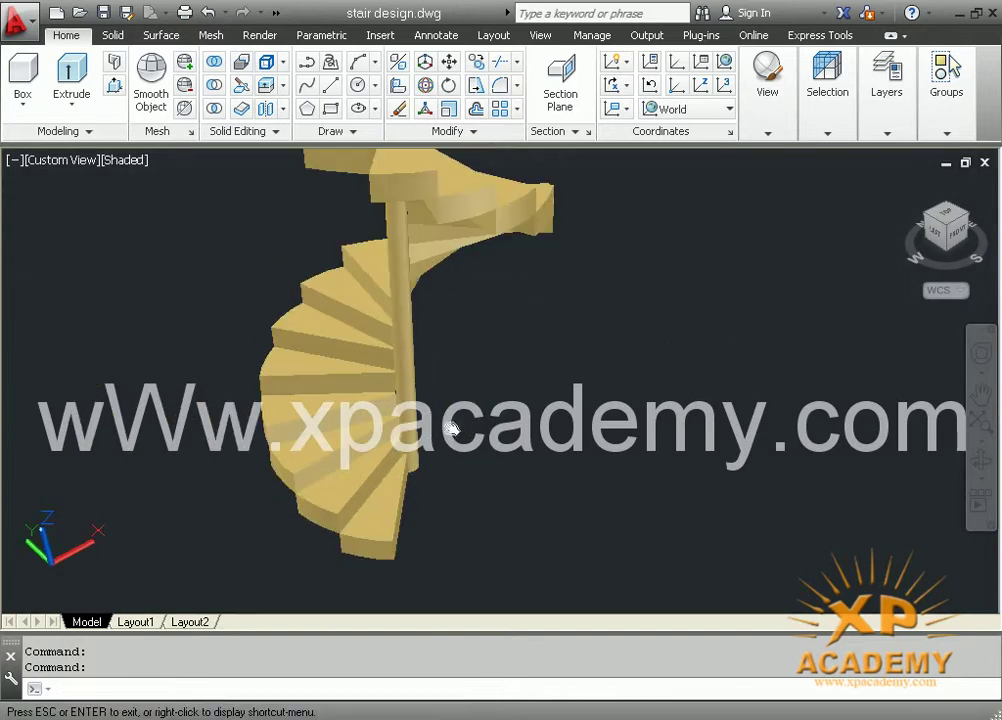
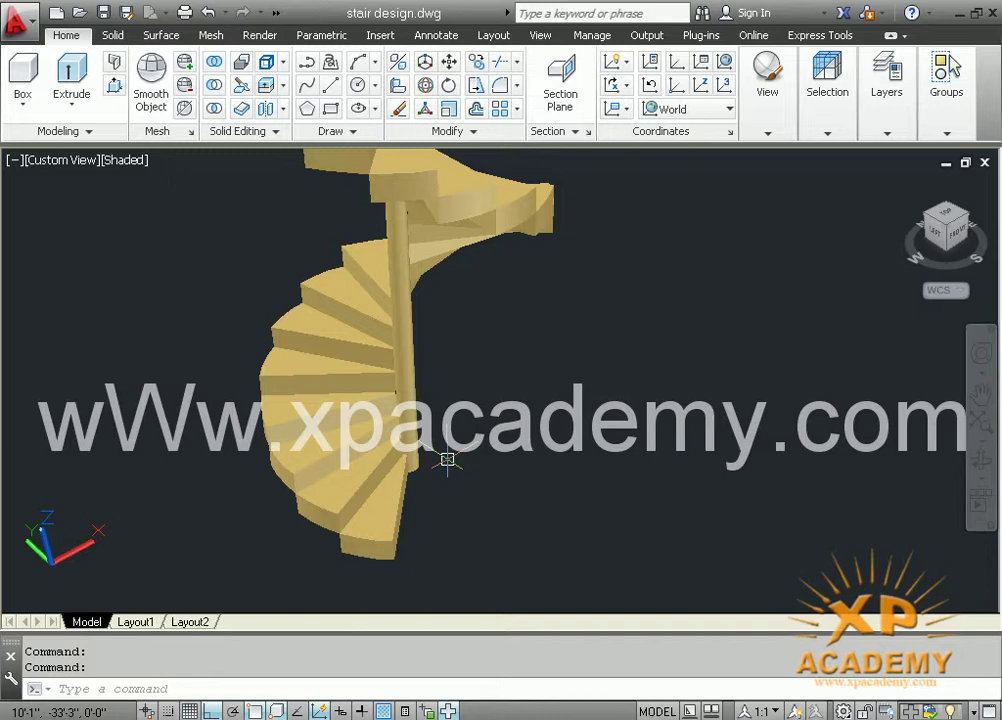
Inspect the shaded spiral stair from several angles, then undo back to the flat wireframe plan
mouse_move(459, 453)
middle_mouse_down("shift")
mouse_move(456, 519)
mouse_move(456, 494)
middle_mouse_up("shift")
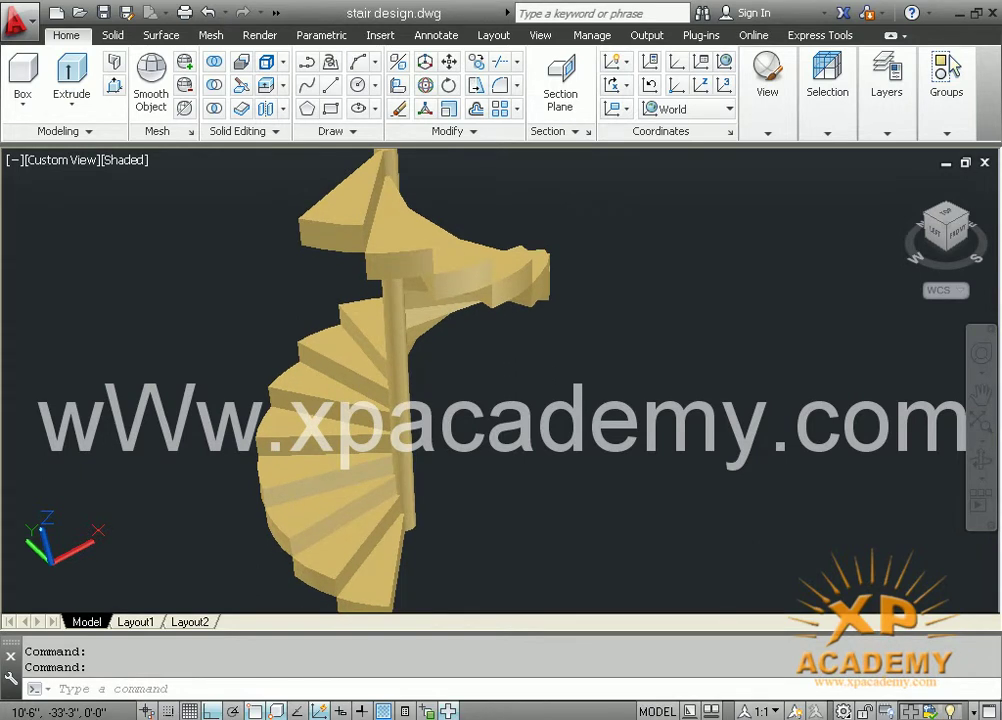
scroll(480, 462, "down", 2)
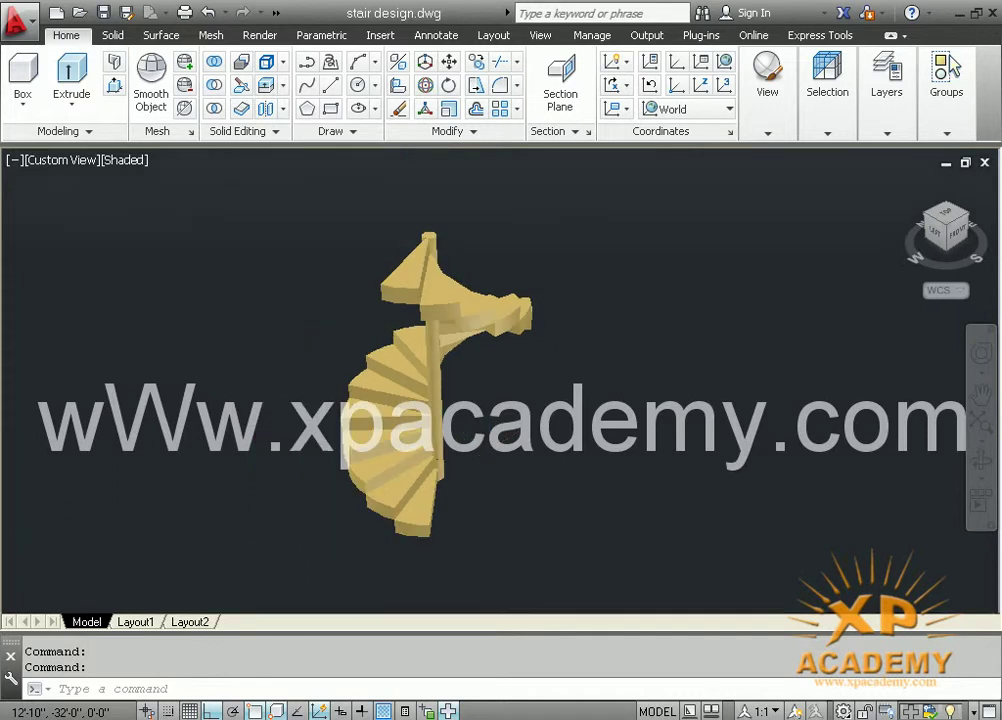
scroll(466, 477, "up", 2)
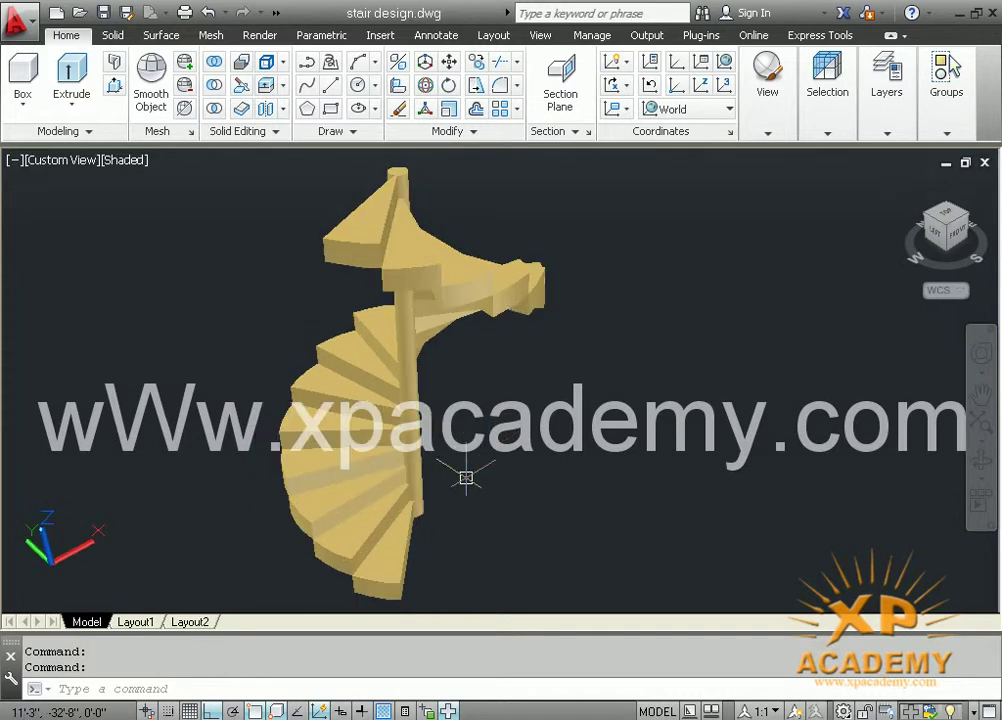
middle_click_drag(466, 477, 300, 555)
scroll(466, 477, "down", 2)
scroll(466, 477, "down", 5)
scroll(466, 477, "up", 5)
key("ctrl+z")
key("ctrl+z")
key("ctrl+z")
key("ctrl+z")
key("ctrl+z")
key("ctrl+z")
key("ctrl+z")
key("ctrl+z")
key("ctrl+z")
key("ctrl+z")
key("ctrl+z")
key("ctrl+z")
key("ctrl+z")
key("ctrl+z")
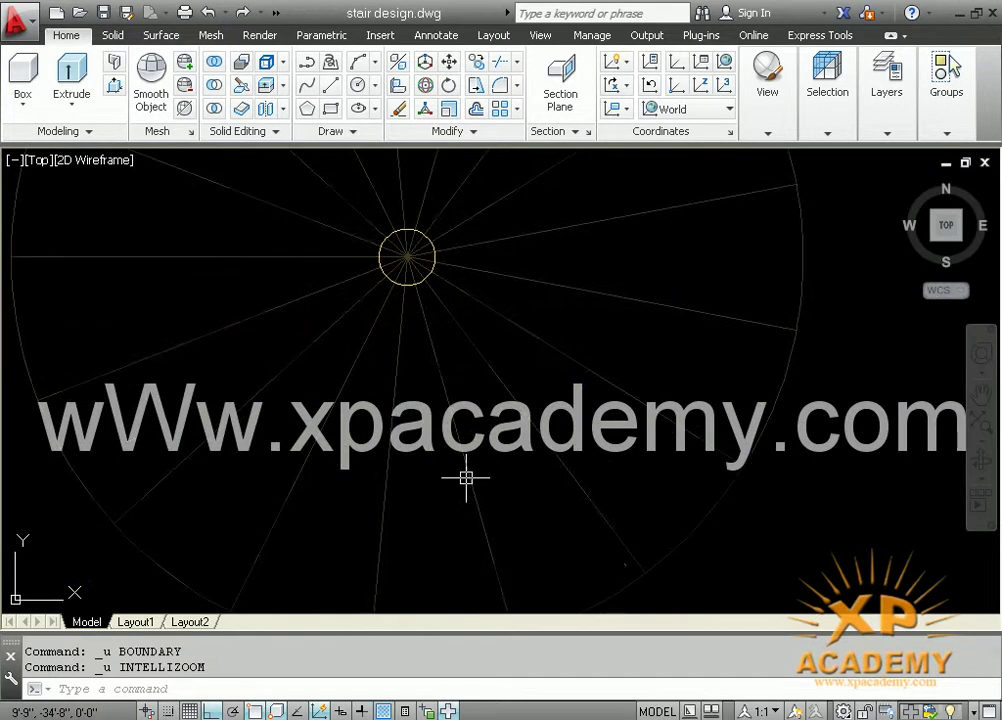
Redo back to the stair disc with its centre pole and set the Shaded visual style
key("ctrl+y")
key("ctrl+y")
key("ctrl+y")
key("ctrl+y")
key("ctrl+y")
key("ctrl+y")
key("ctrl+y")
key("ctrl+y")
key("ctrl+y")
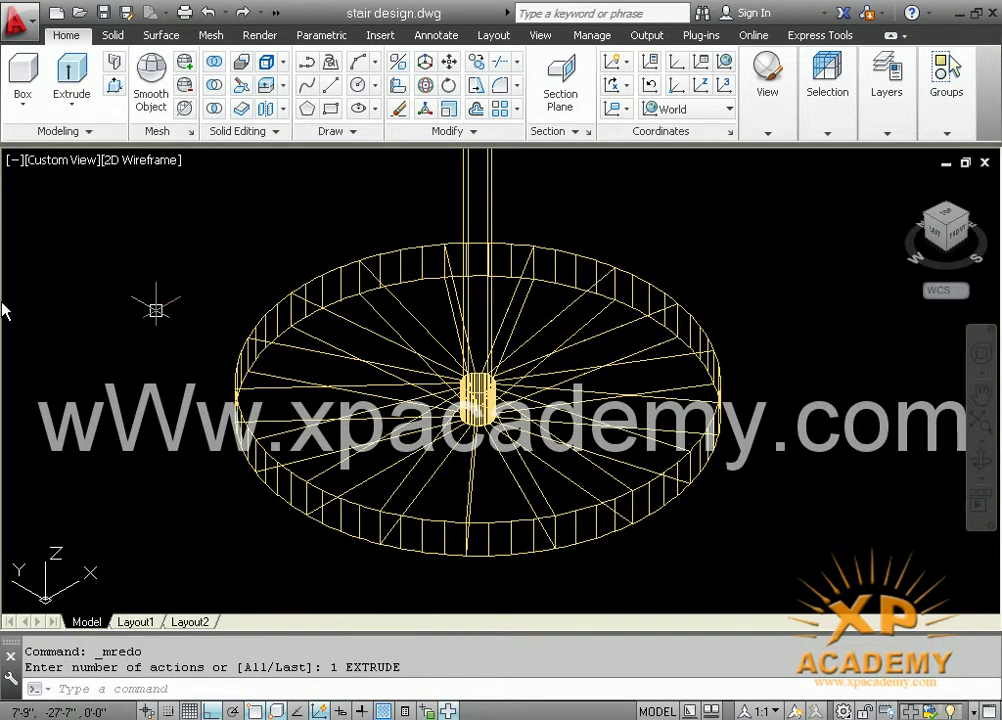
left_click(121, 166)
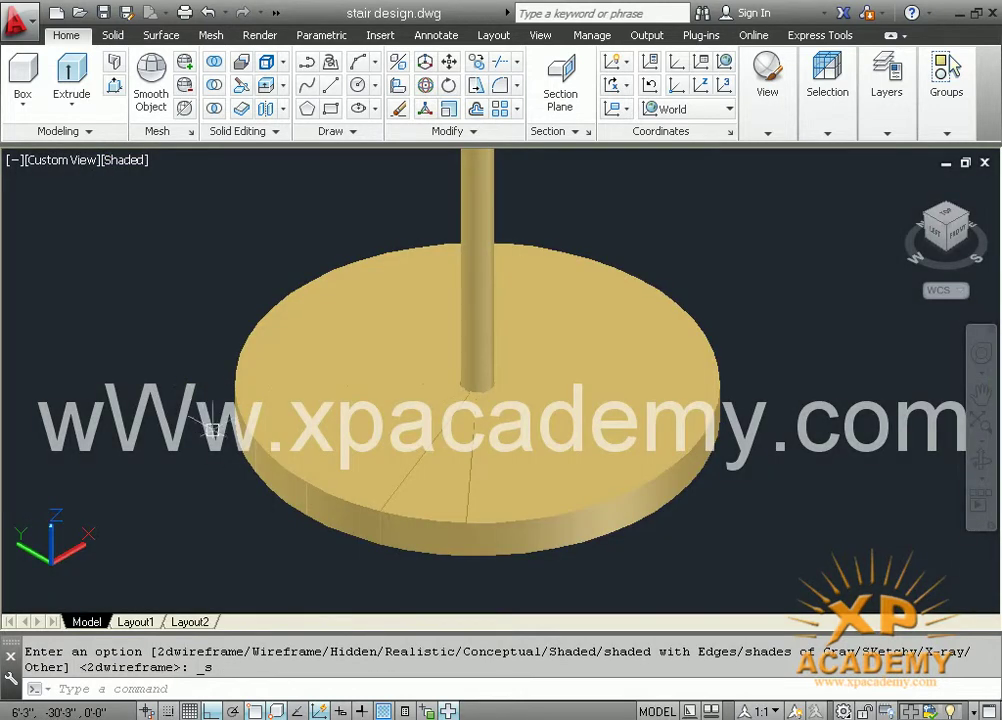
middle_click_drag(191, 428, 228, 422)
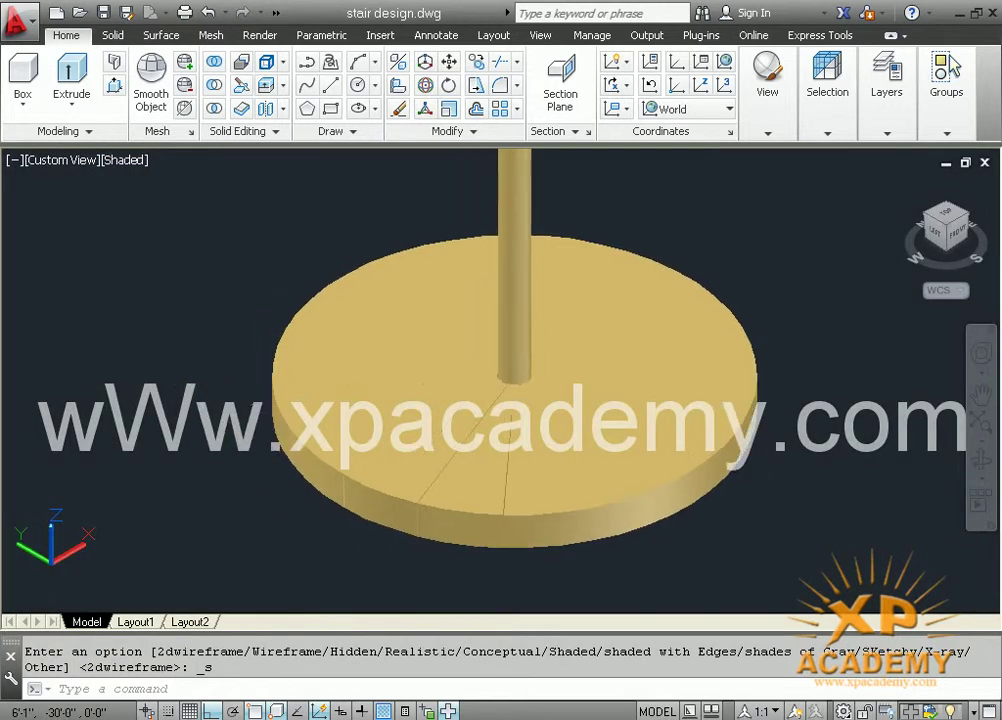
Draw a radius-1 circle left of the disc and extrude it 3' into a post
type("c")
key("Return")
left_click(87, 410)
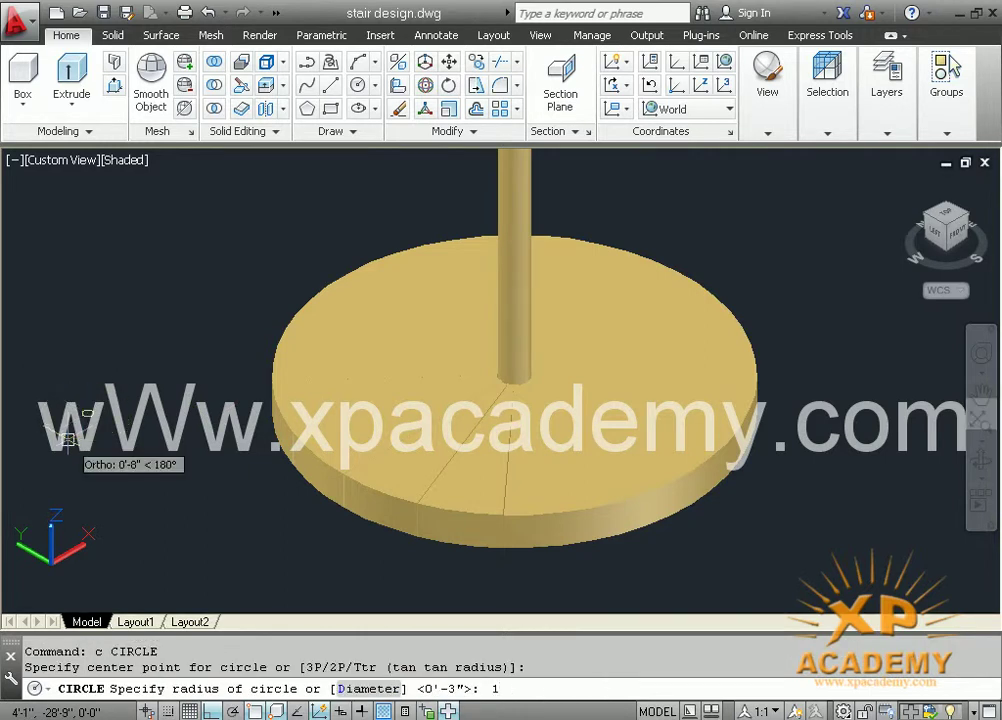
key("Return")
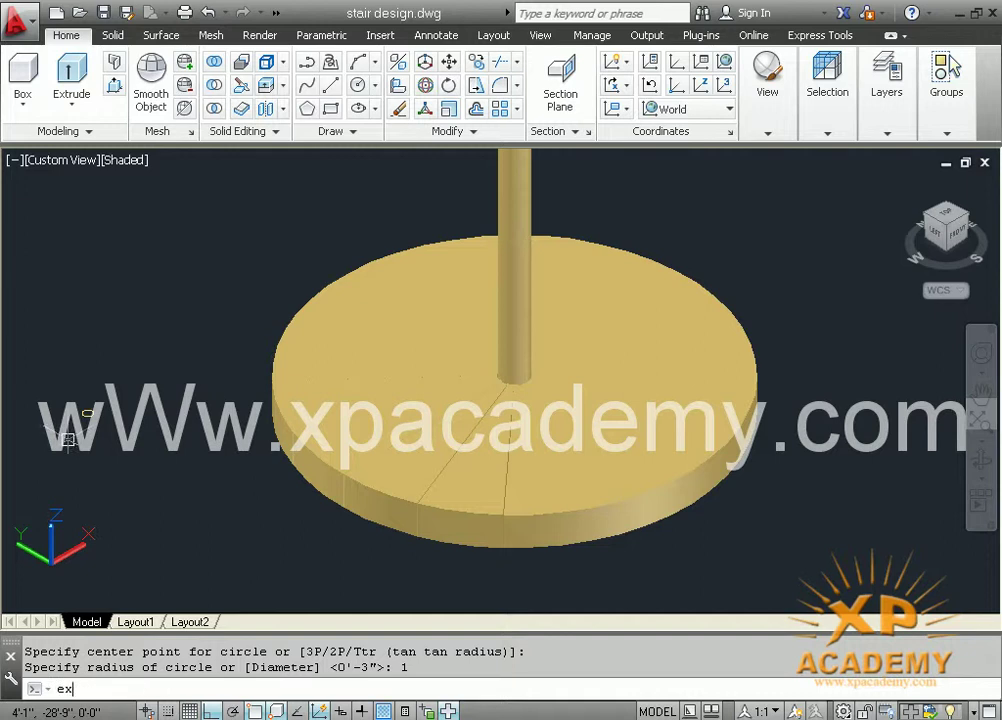
type("t")
key("Return")
left_click(136, 358)
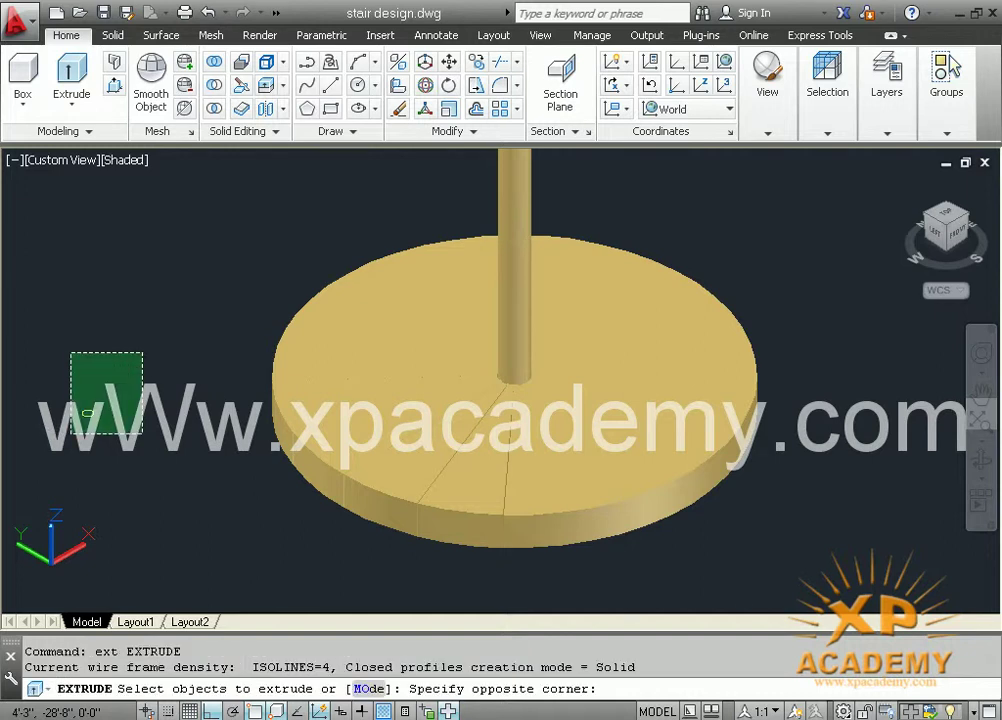
left_click(68, 437)
key("Return")
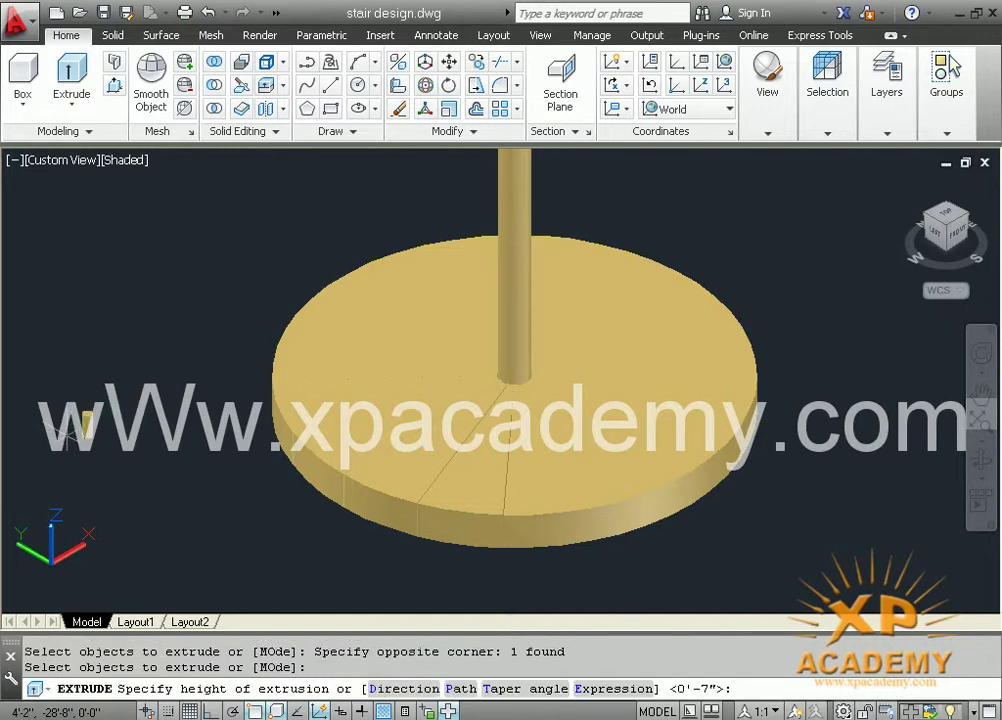
type("3'")
key("Return")
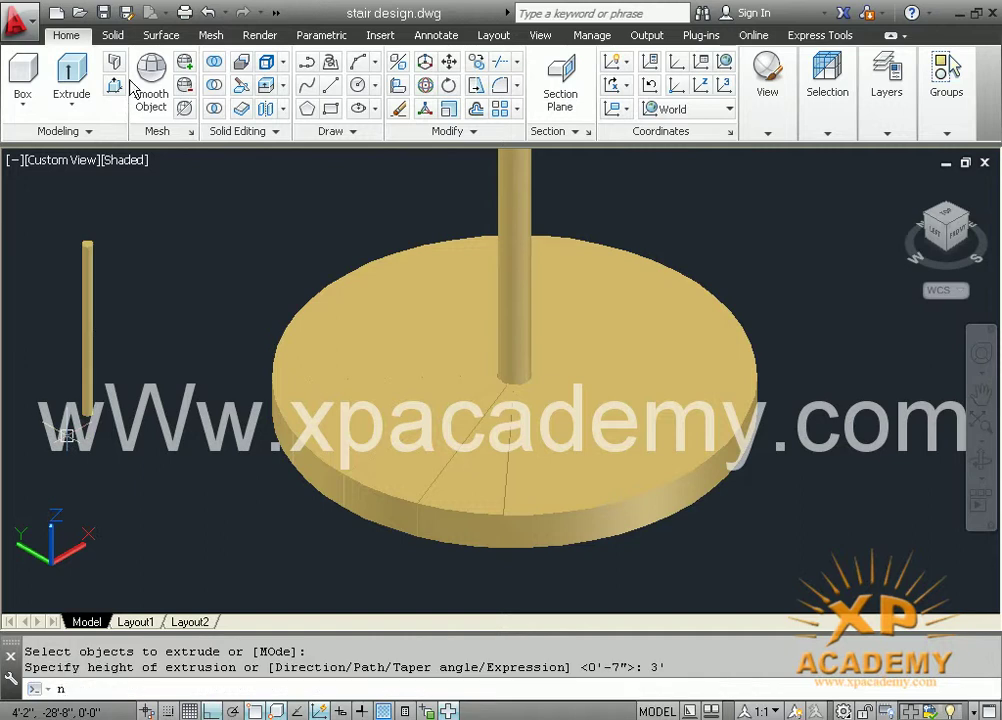
left_click(120, 160)
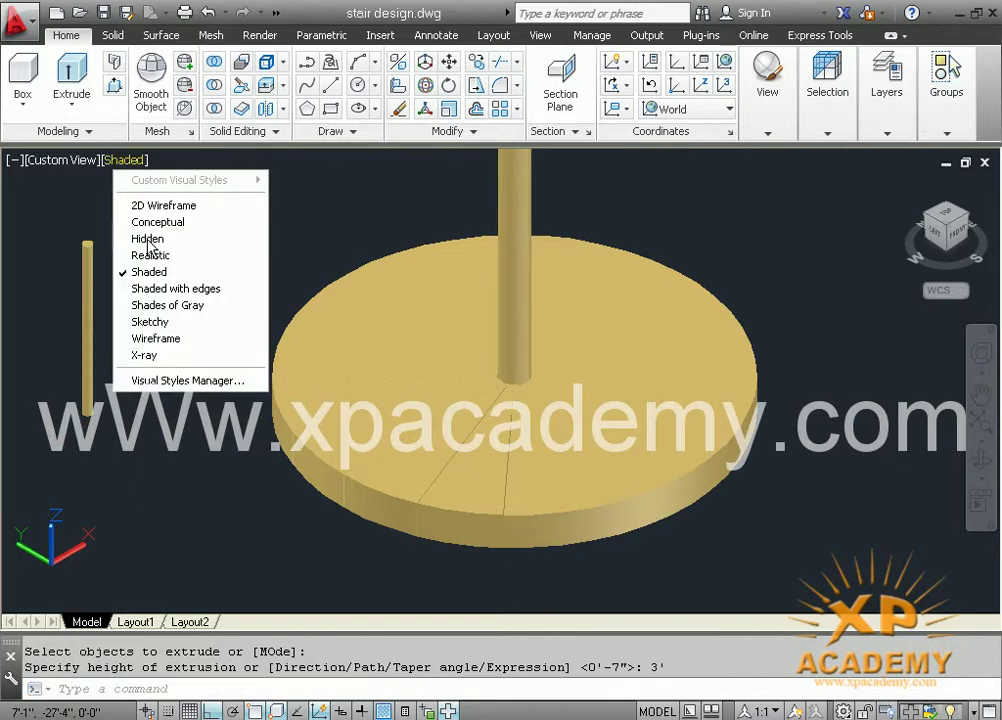
Switch to Hidden style and move the post near the outer edge of the treads
left_click(147, 239)
type("m")
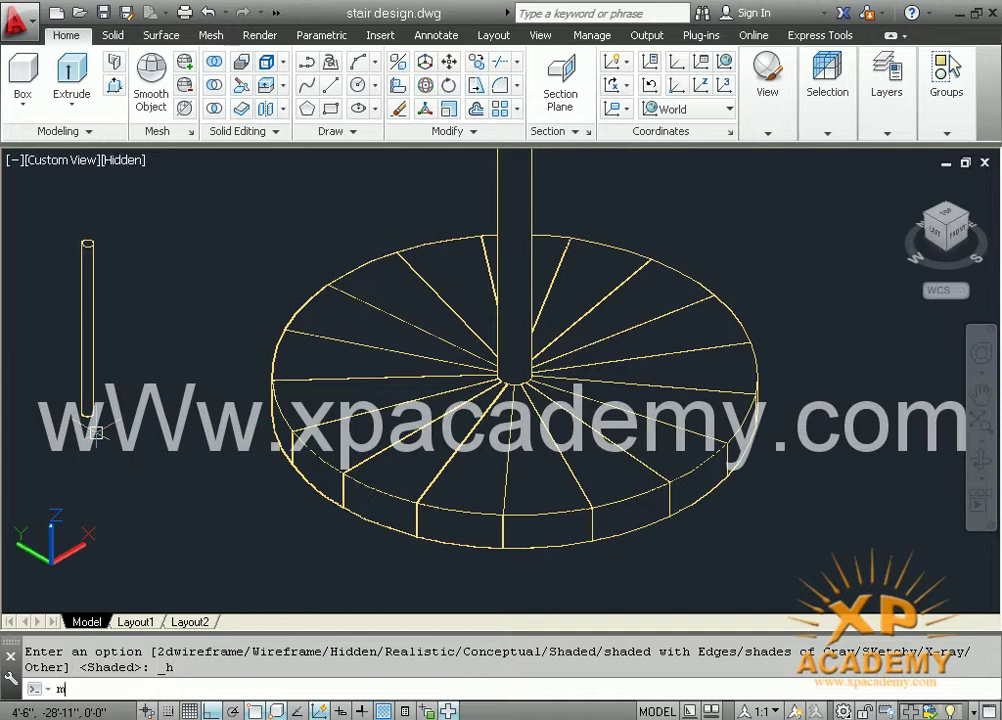
key("Return")
left_click(92, 407)
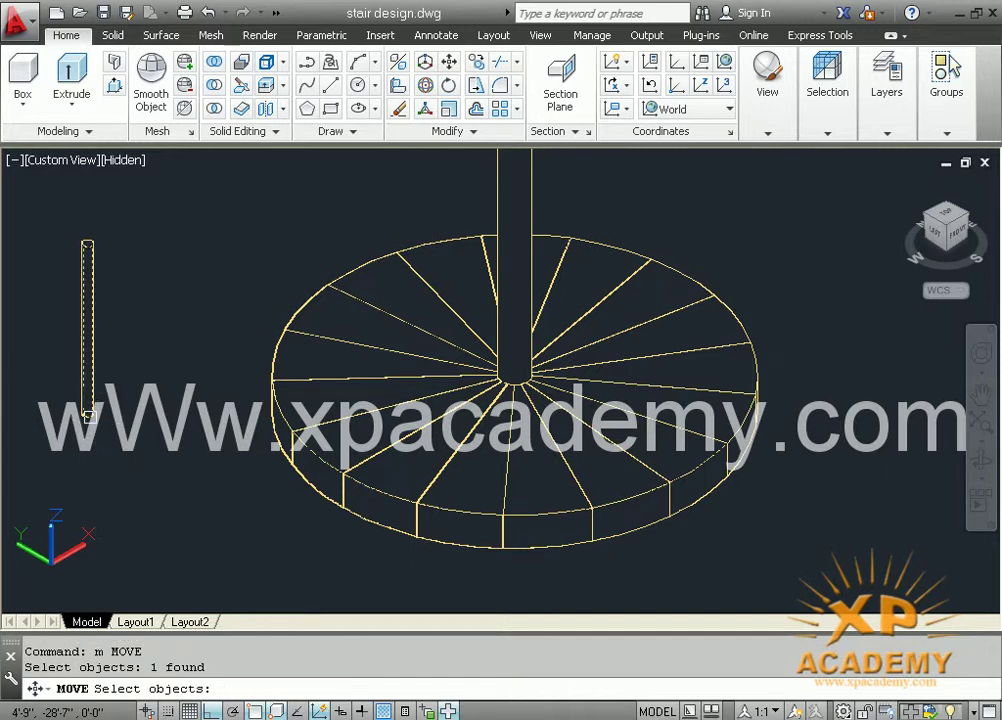
scroll(88, 415, "up", 2)
scroll(86, 410, "up", 1)
key("Return")
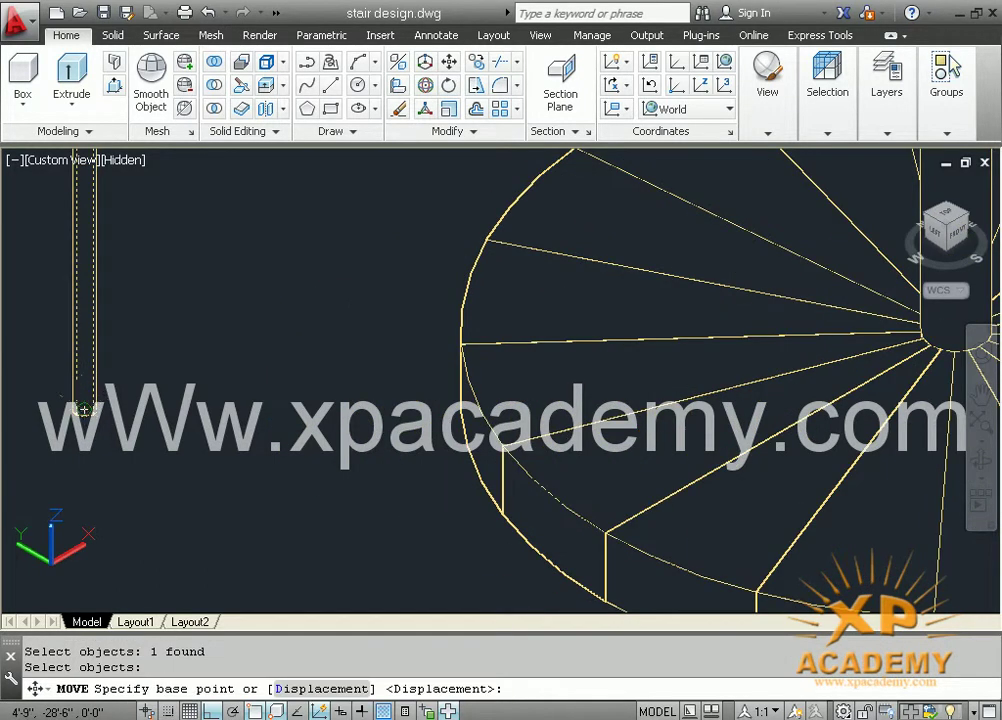
left_click(83, 410)
middle_click_drag(300, 455, 515, 380)
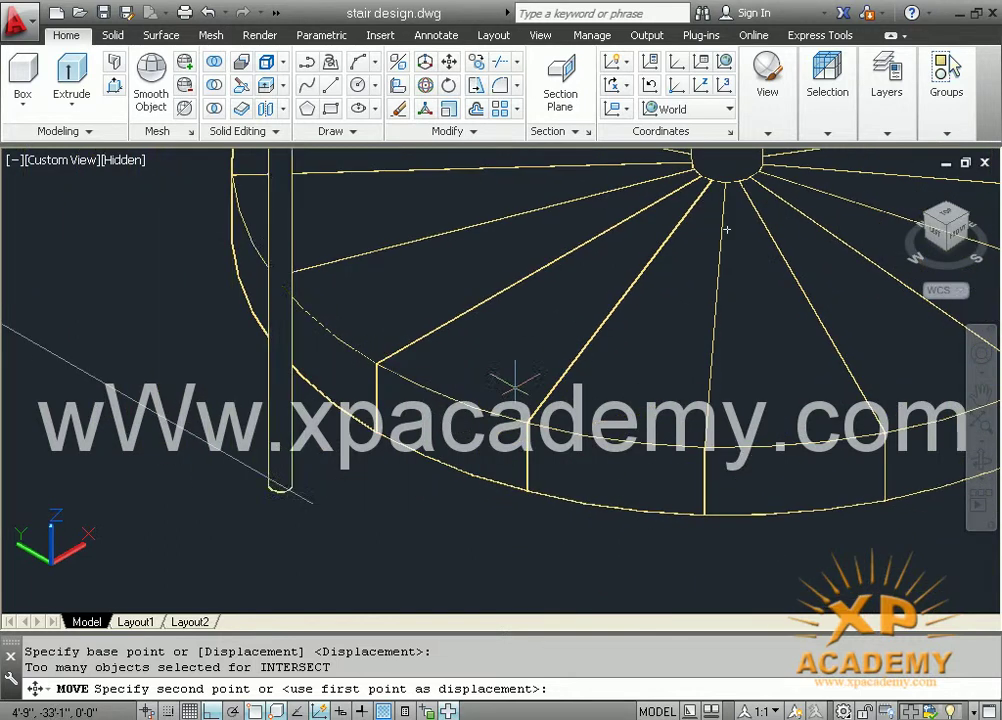
left_click(600, 445)
scroll(605, 445, "up", 2)
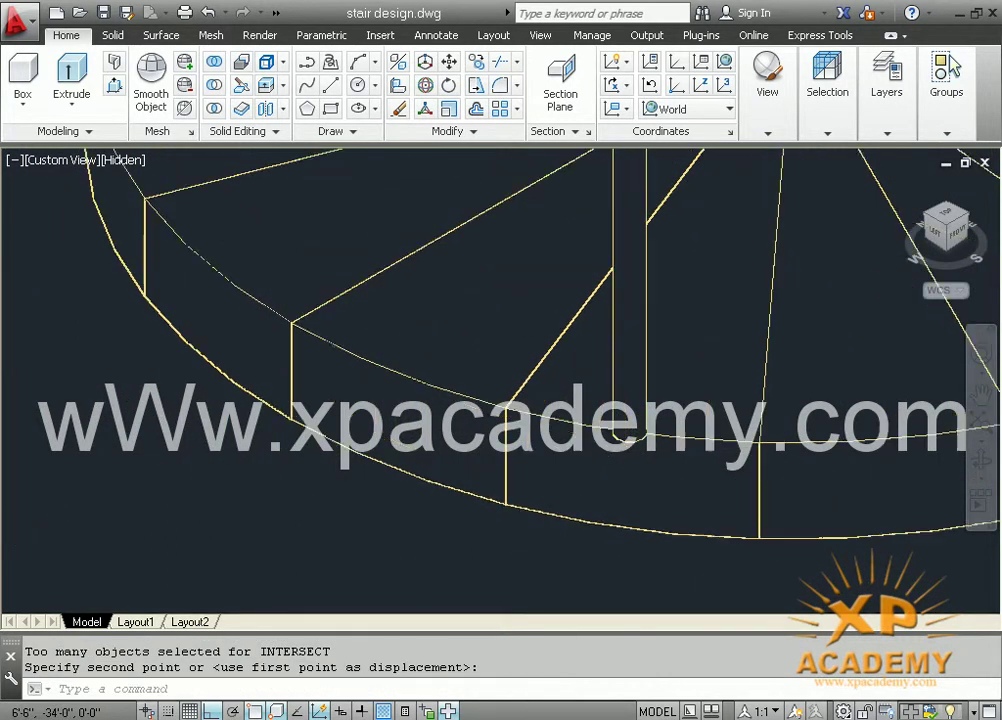
scroll(651, 447, "up", 2)
mouse_move(620, 460)
middle_mouse_down()
mouse_move(580, 494)
mouse_move(487, 512)
middle_mouse_up()
Nudge the post slightly with another move, then cancel two further move attempts
type("m")
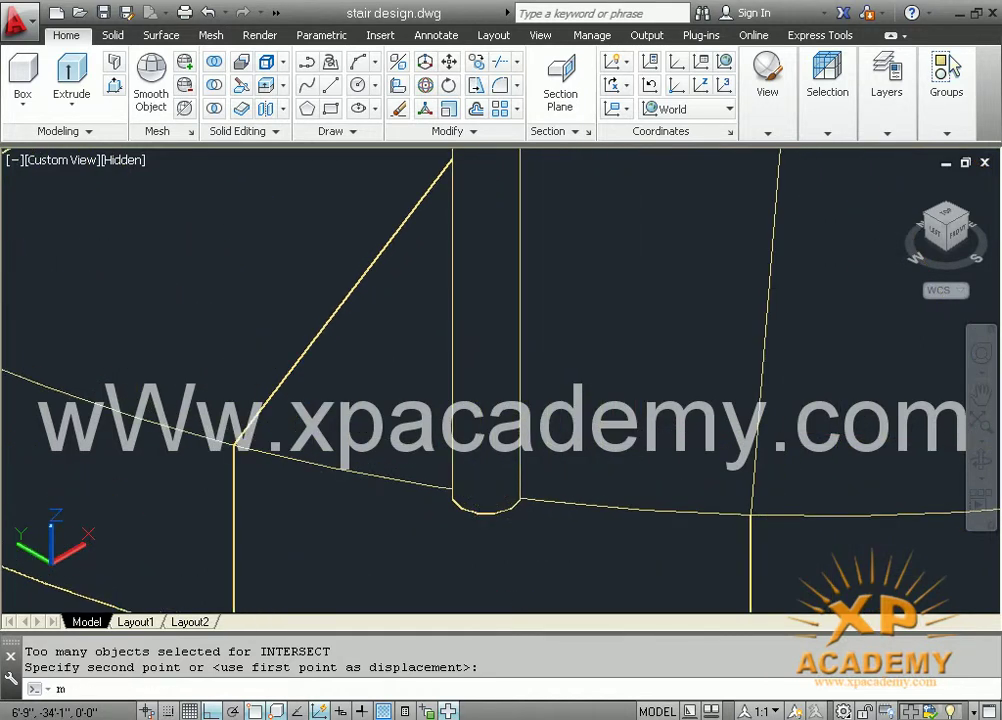
key("Return")
left_click(463, 510)
key("Return")
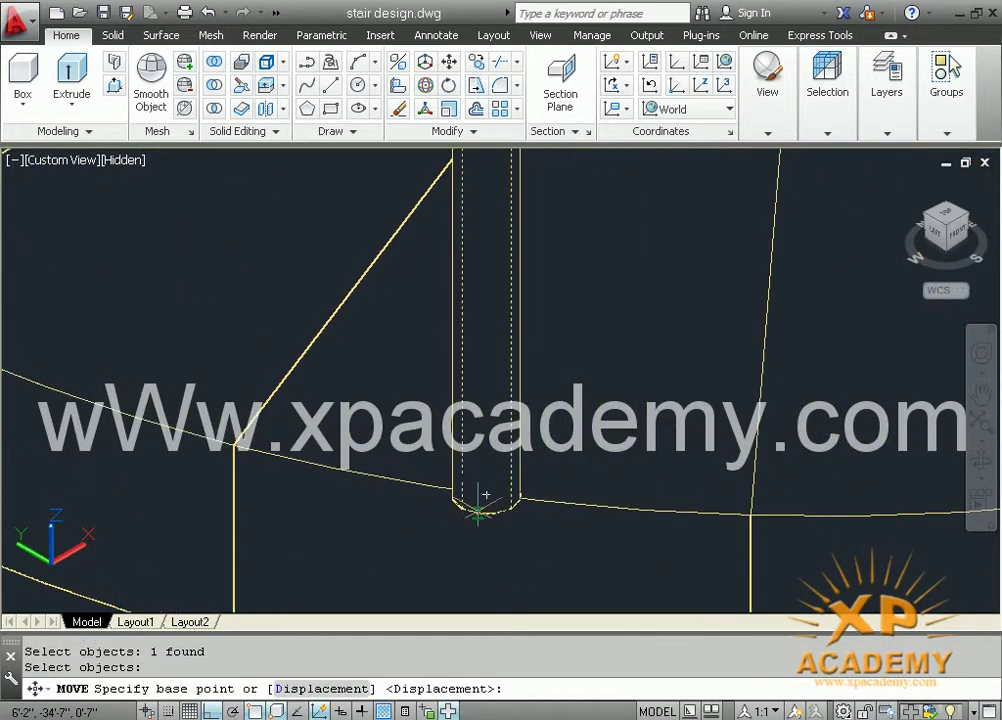
left_click(478, 505)
left_click(486, 494)
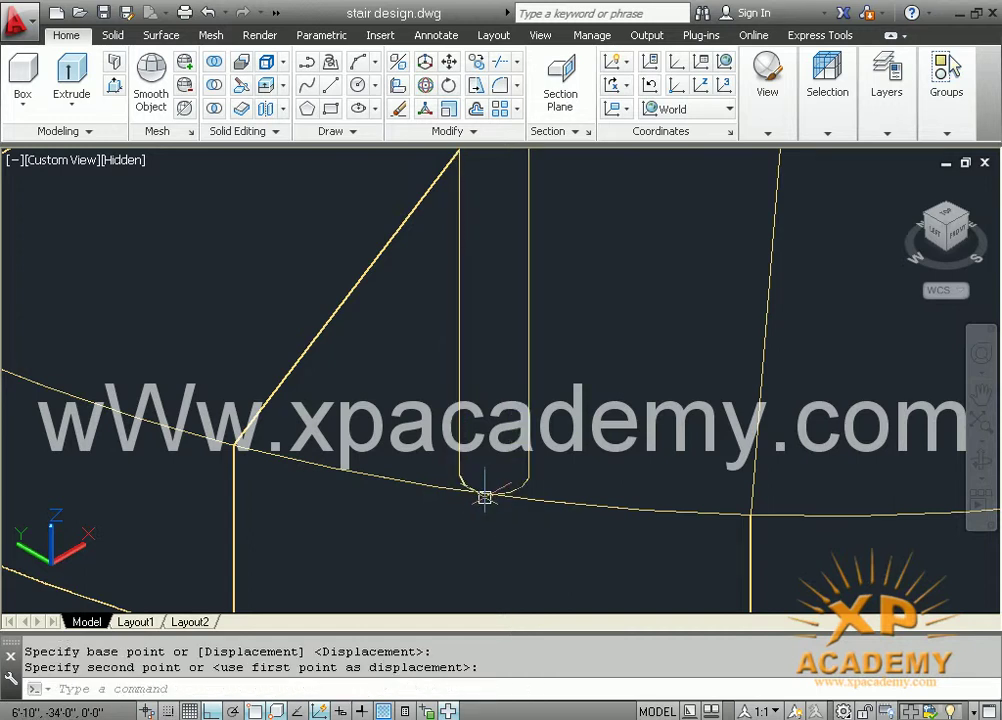
scroll(486, 494, "up", 2)
key("Return")
left_click(487, 491)
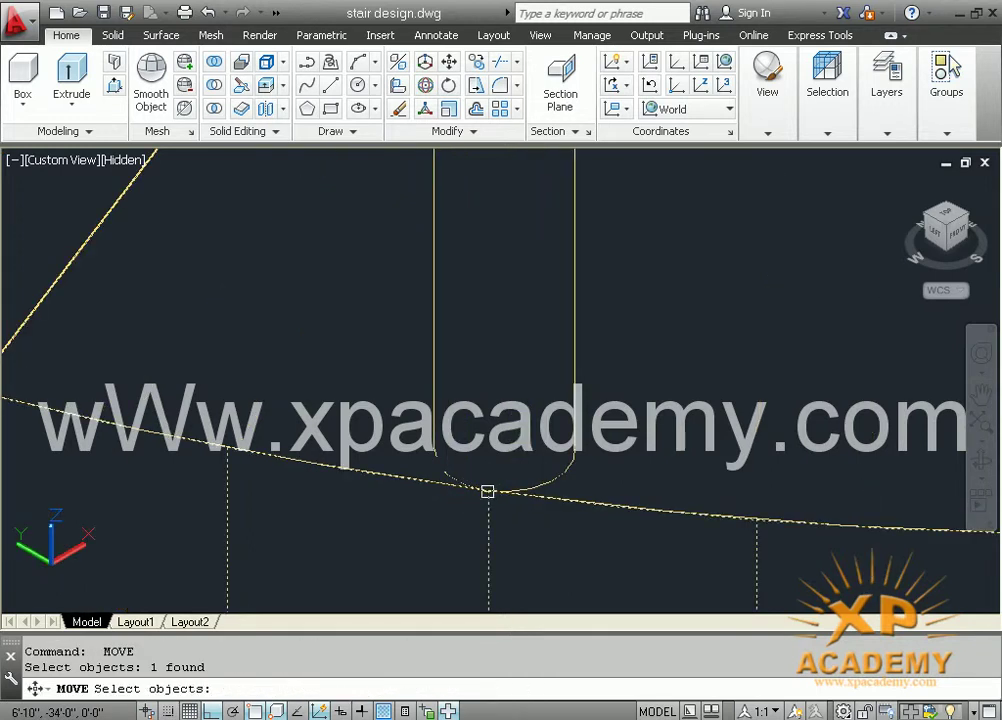
key("Escape")
type("m")
key("Return")
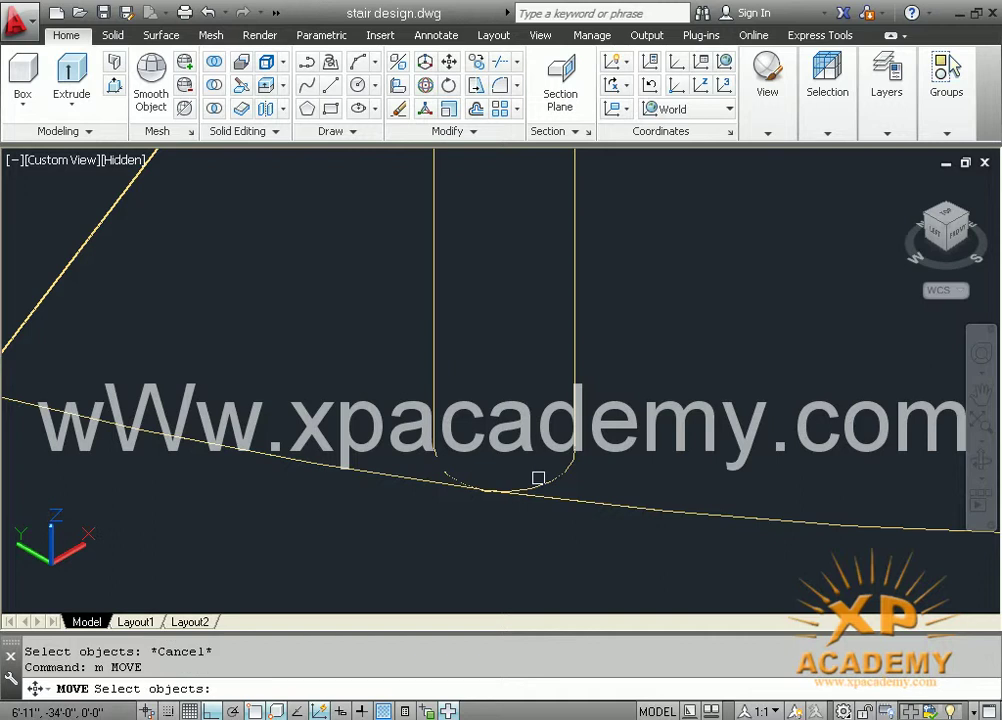
left_click(537, 490)
key("Escape")
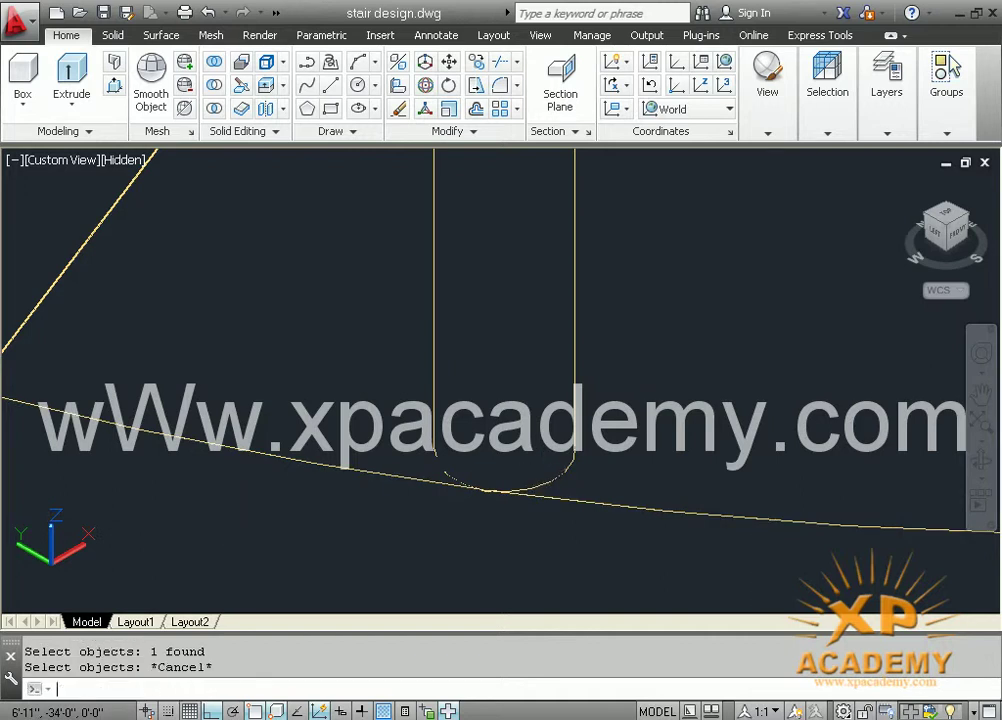
Move the post onto the treads' outer edge and zoom out to the whole stair base
key("Return")
left_click(570, 375)
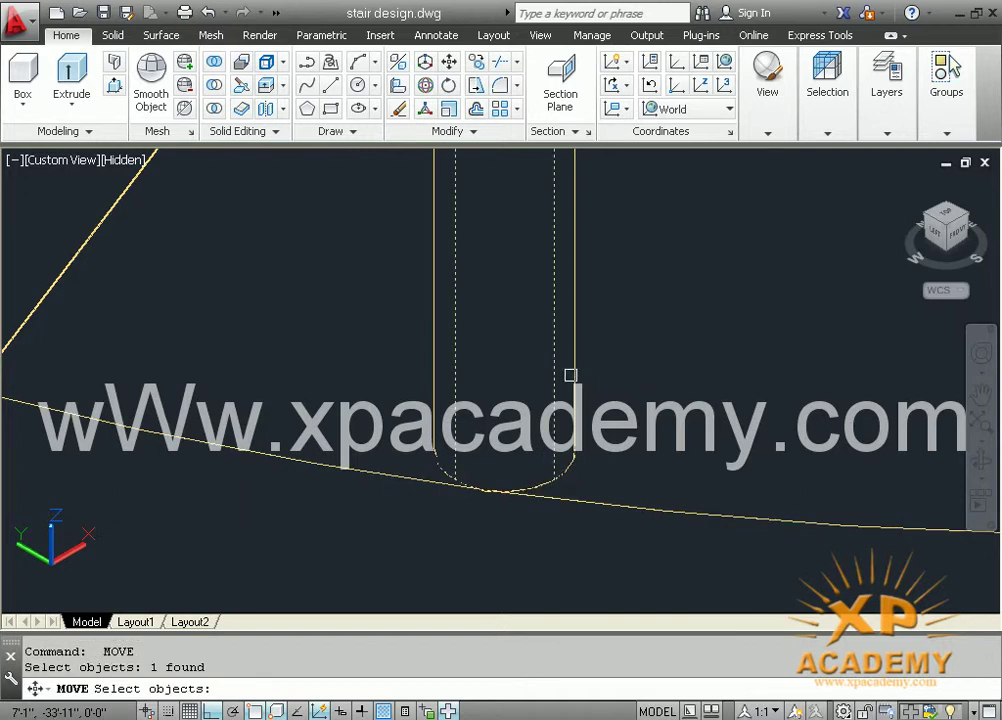
key("Return")
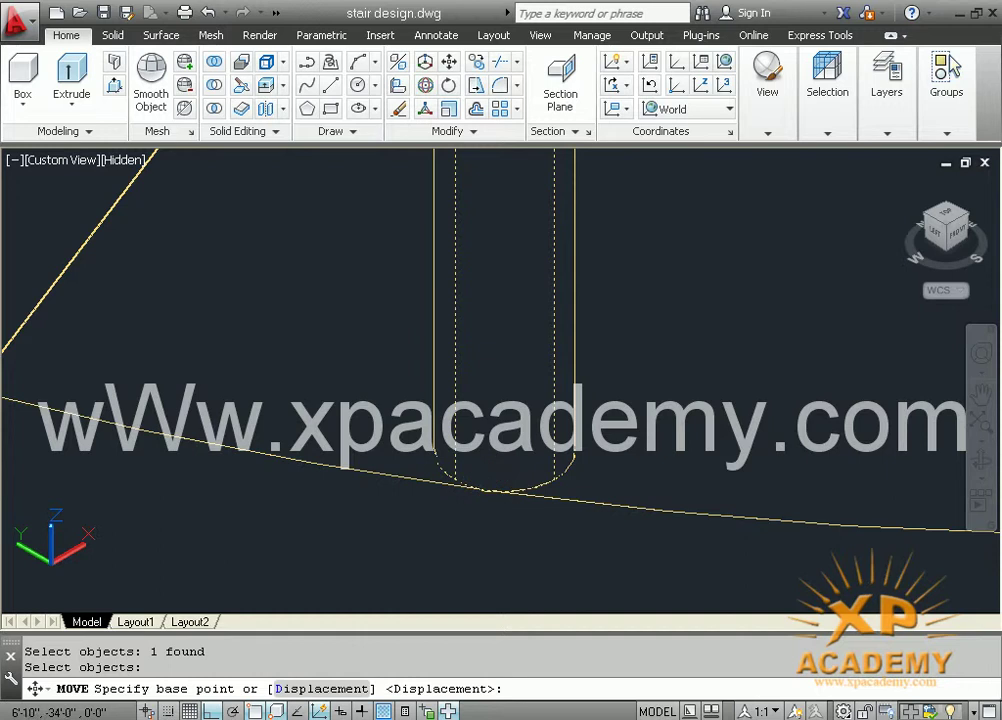
left_click(494, 491)
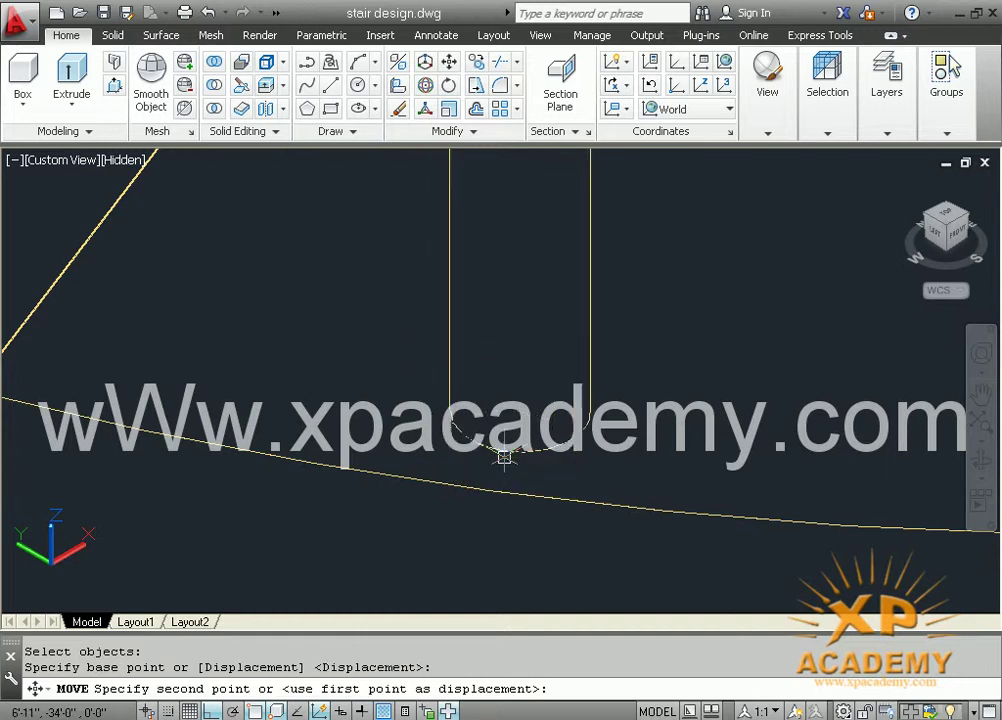
left_click(505, 457)
scroll(500, 460, "down", 2)
scroll(500, 460, "down", 2)
scroll(500, 460, "down", 2)
scroll(444, 459, "down", 2)
middle_click_drag(478, 428, 414, 543)
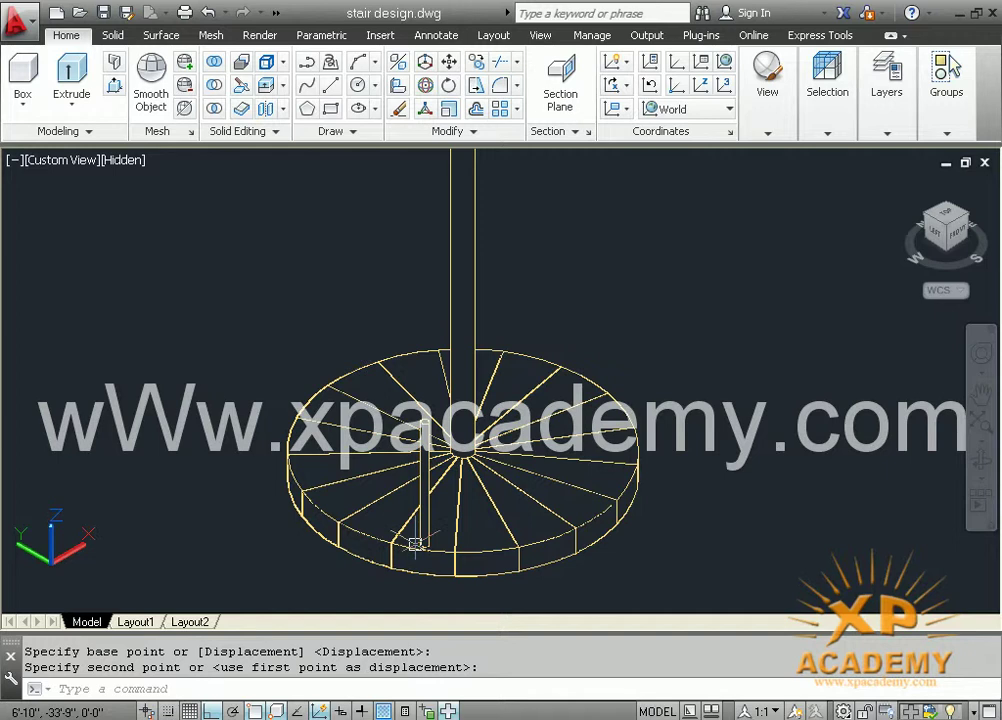
type("ar")
key("Return")
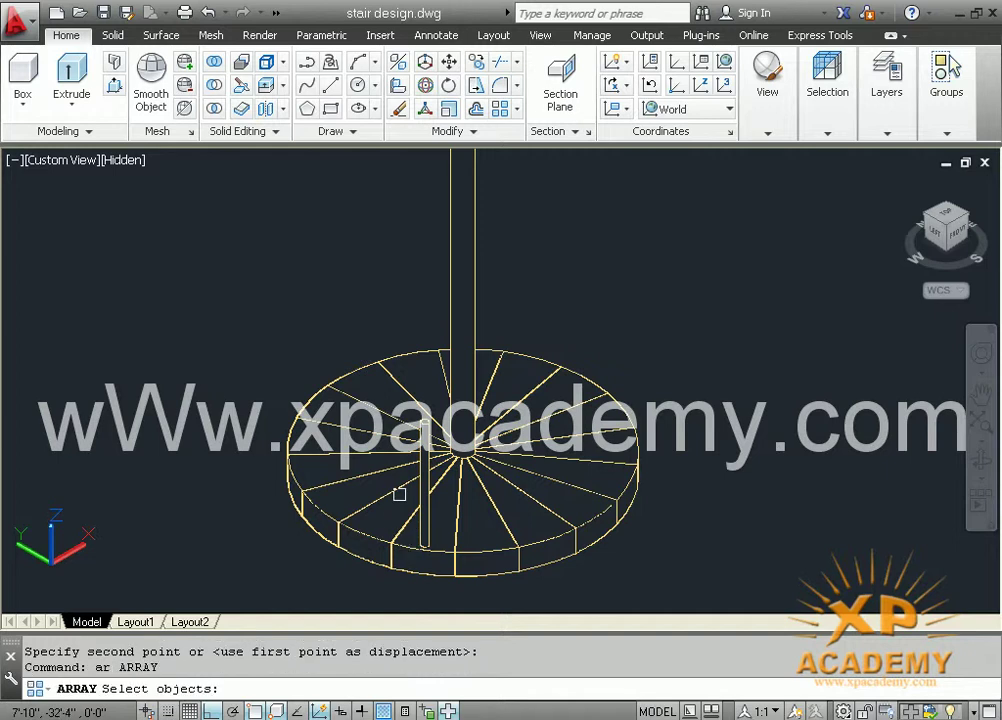
Polar-array the post 17 times around the central pole's top centre
left_click(424, 425)
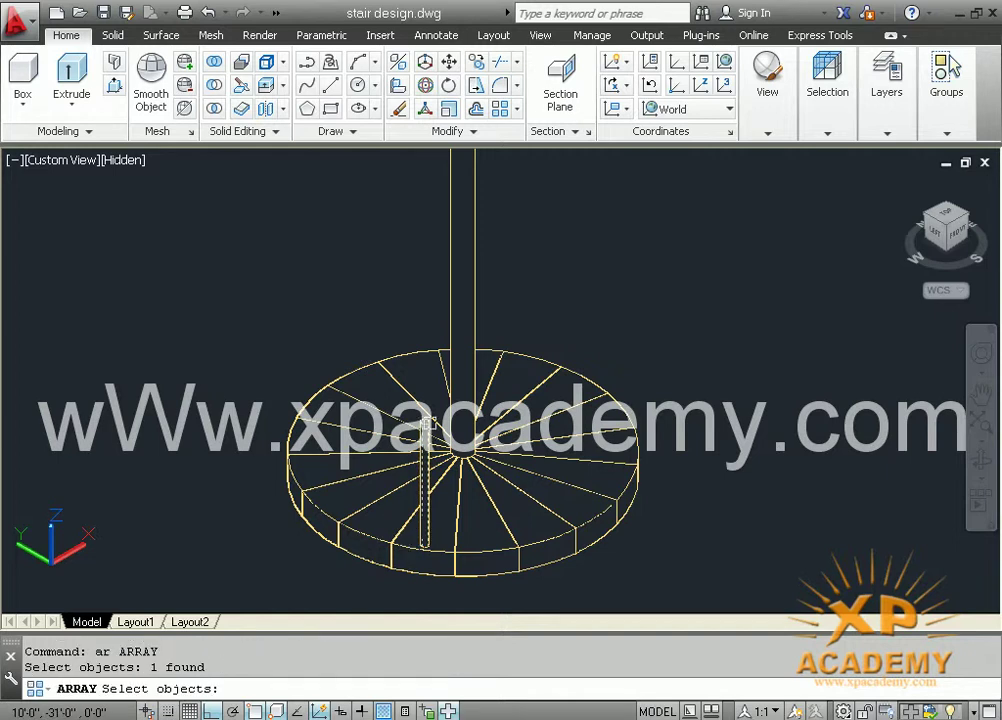
scroll(510, 380, "down", 2)
middle_click_drag(508, 380, 490, 410)
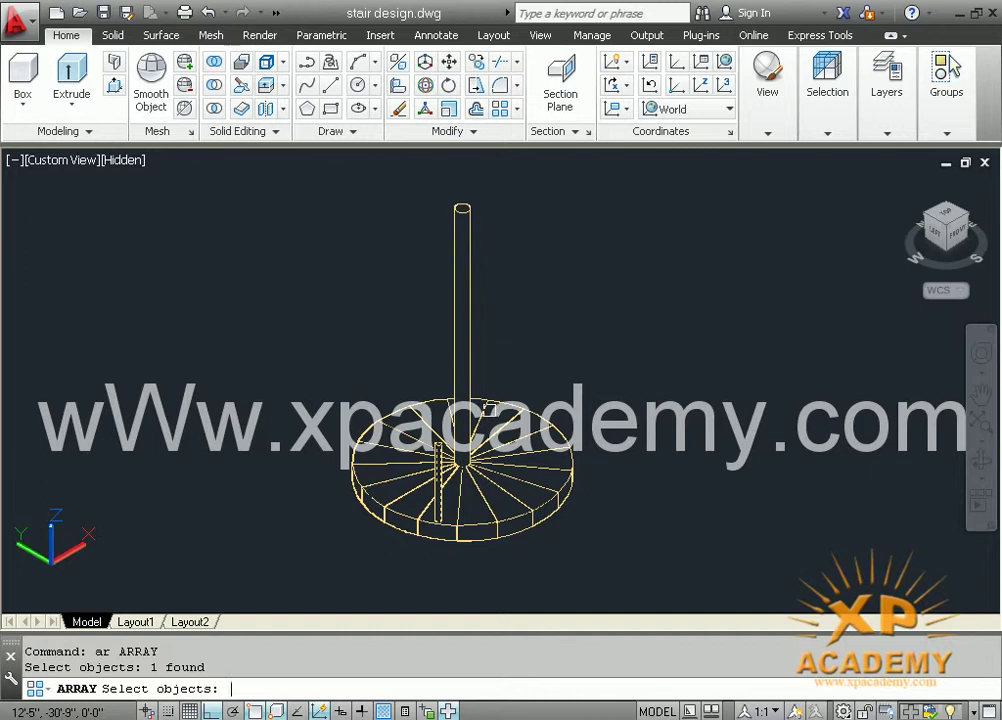
key("Return")
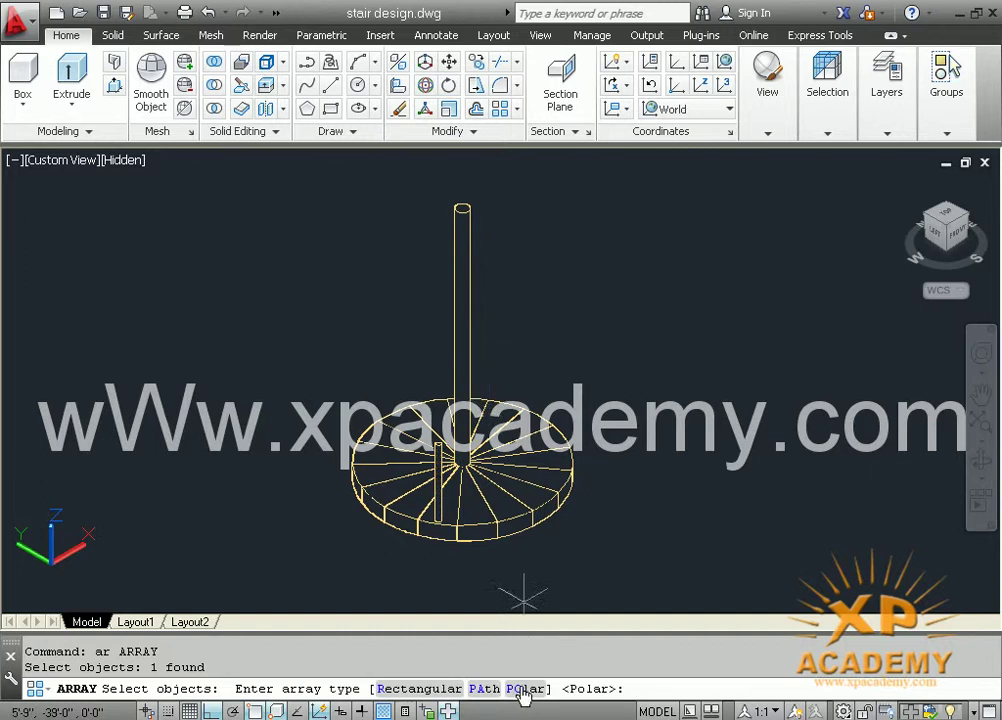
left_click(521, 689)
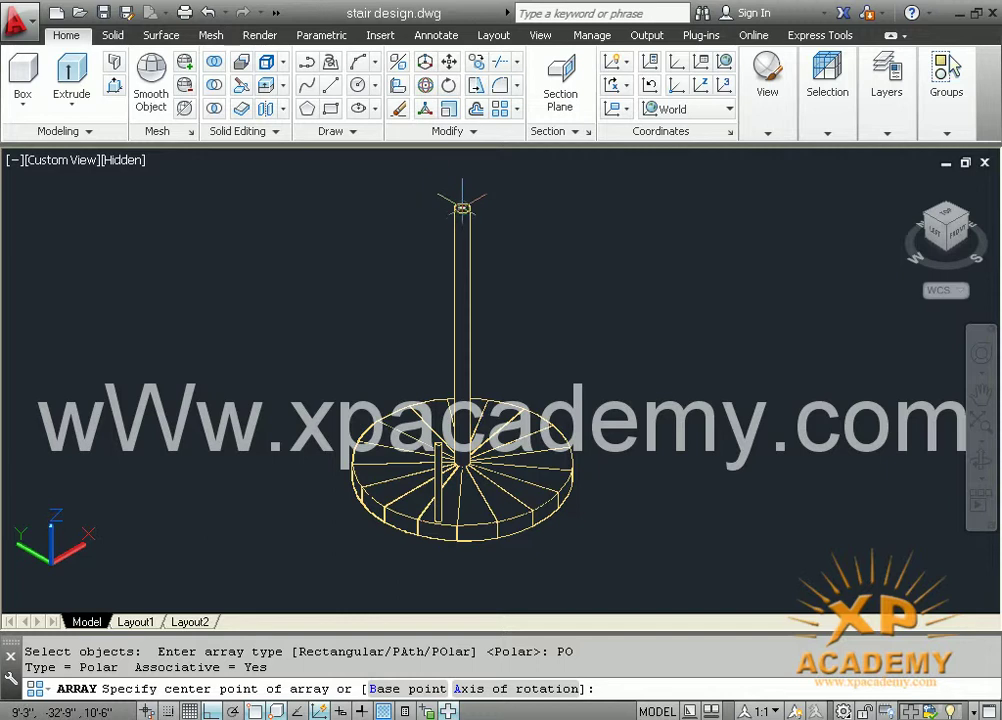
scroll(463, 210, "up", 3)
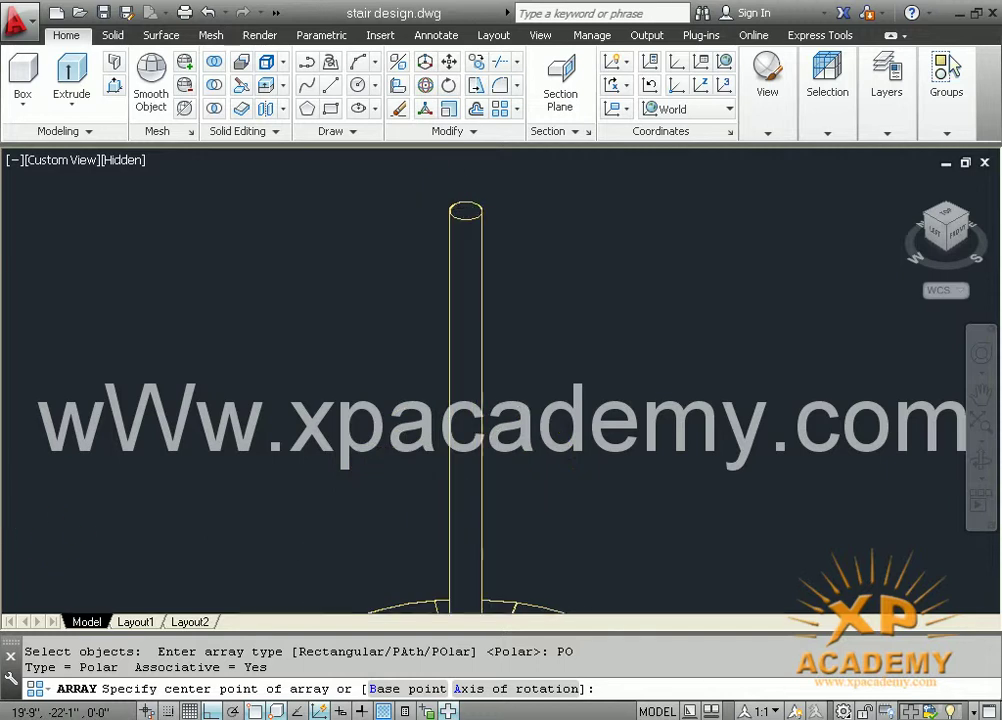
left_click(465, 210)
left_click(465, 210)
scroll(465, 210, "down", 3)
type("17")
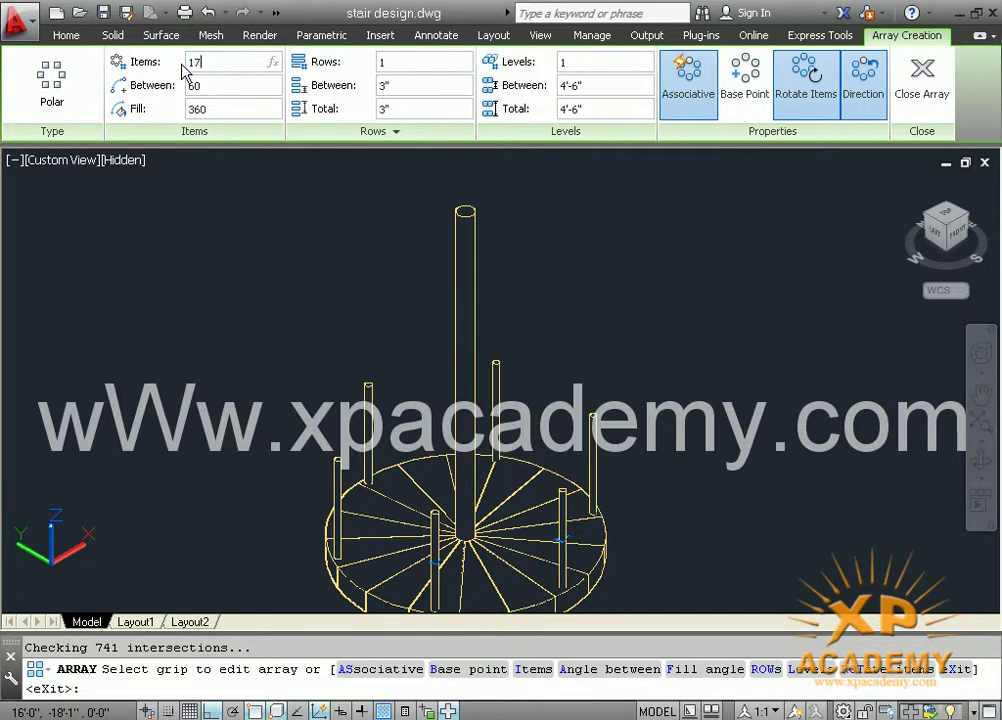
key("Return")
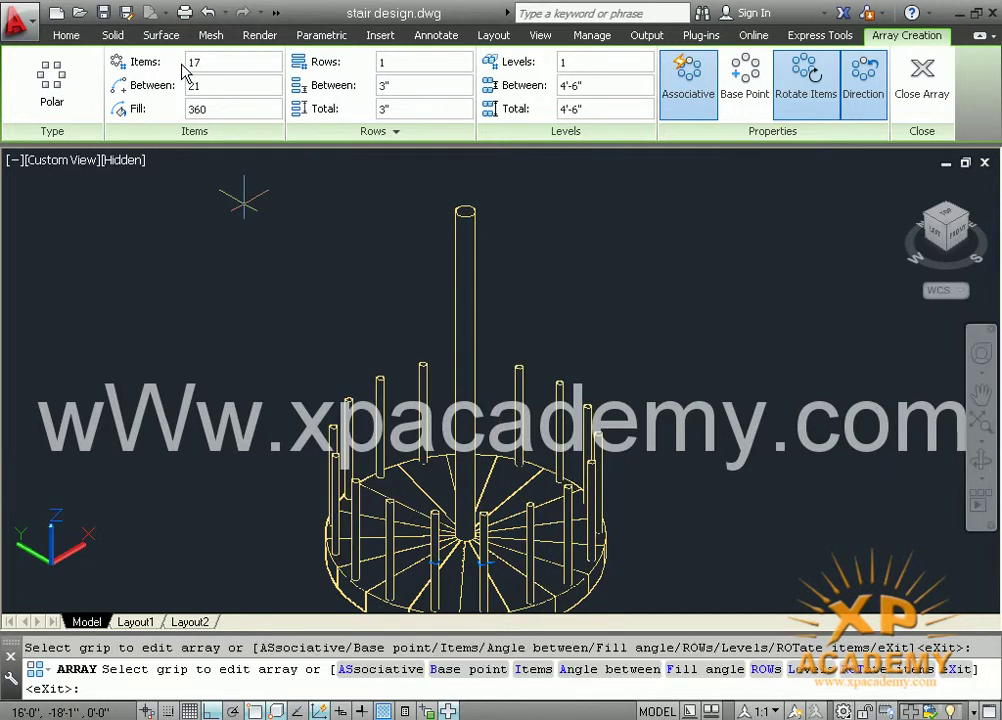
key("Return")
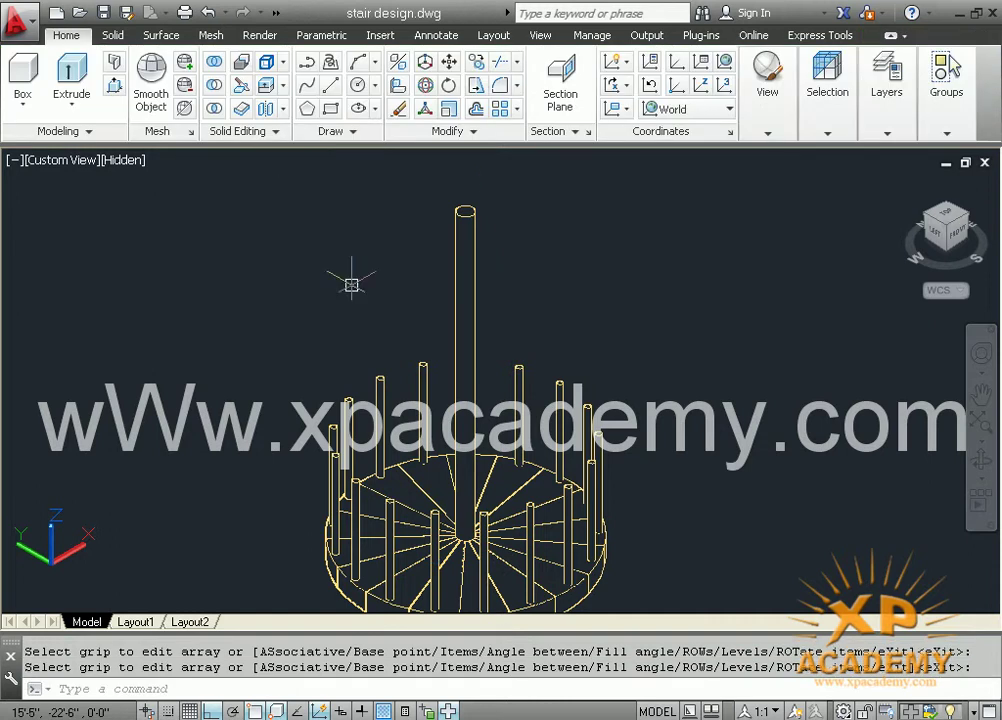
Explode the post array and check that individual posts are now separate
key("Escape")
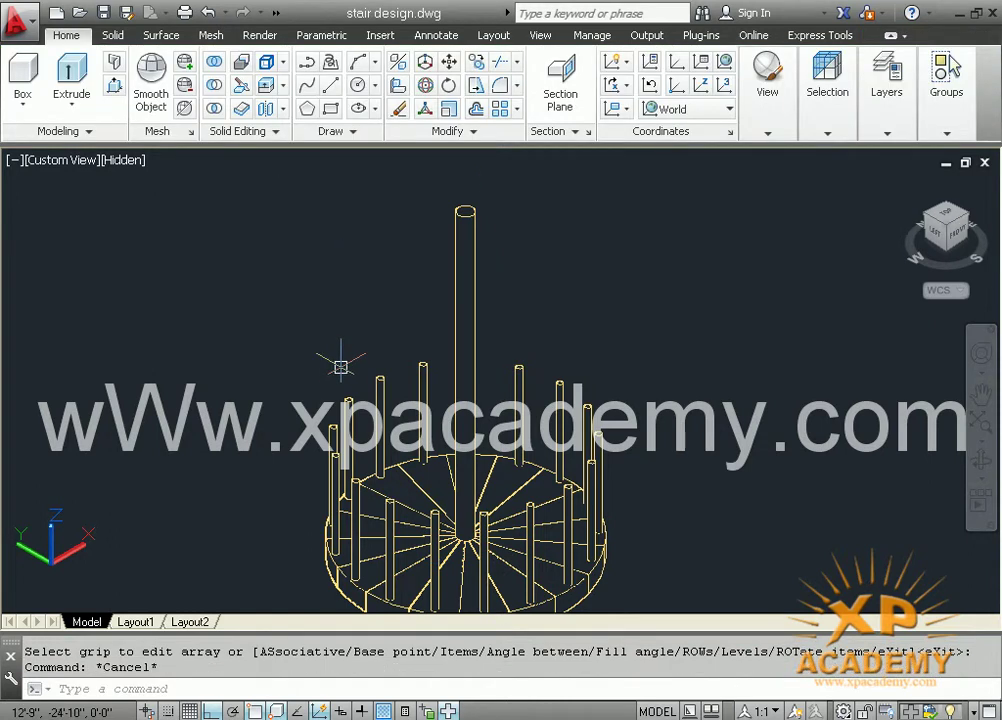
left_click(394, 370)
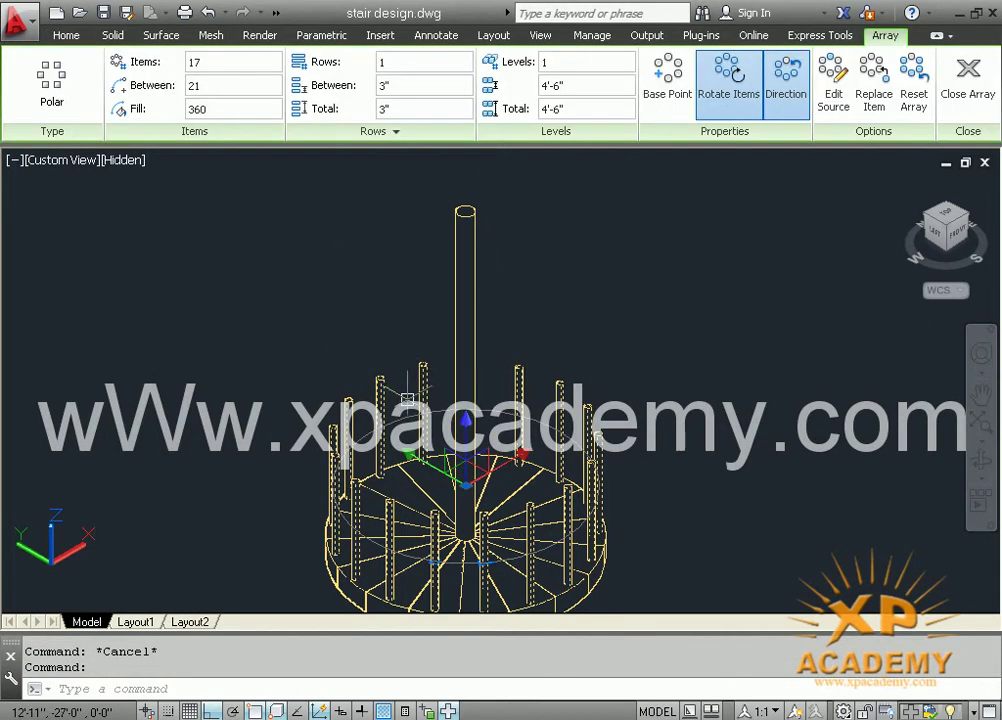
type("x")
key("Escape")
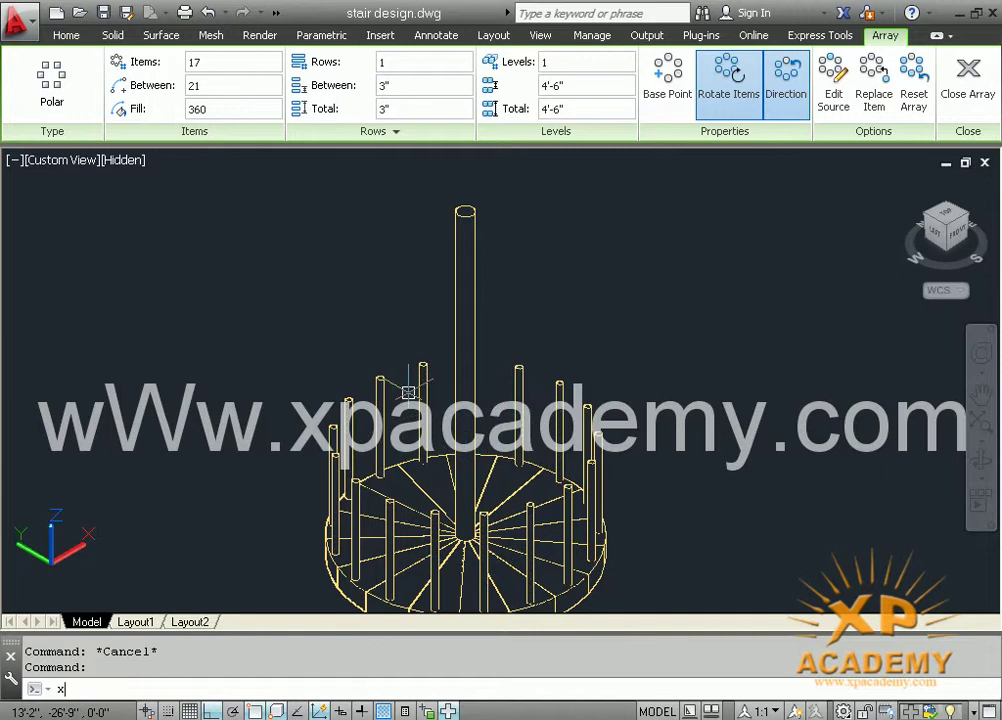
key("Return")
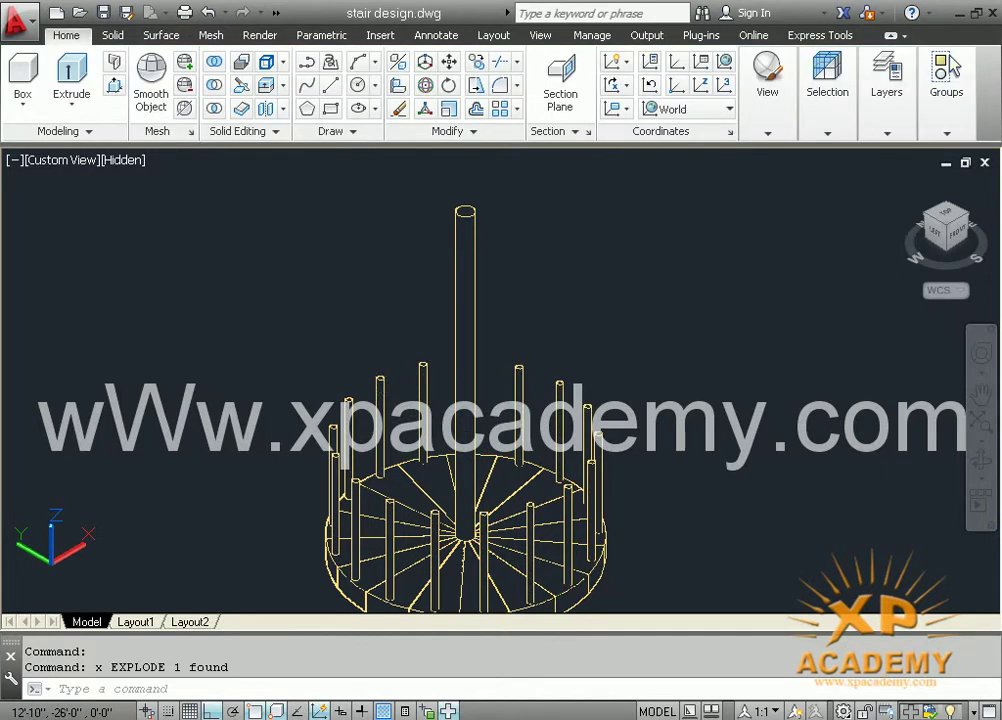
left_click(380, 384)
key("Escape")
scroll(396, 398, "up", 2)
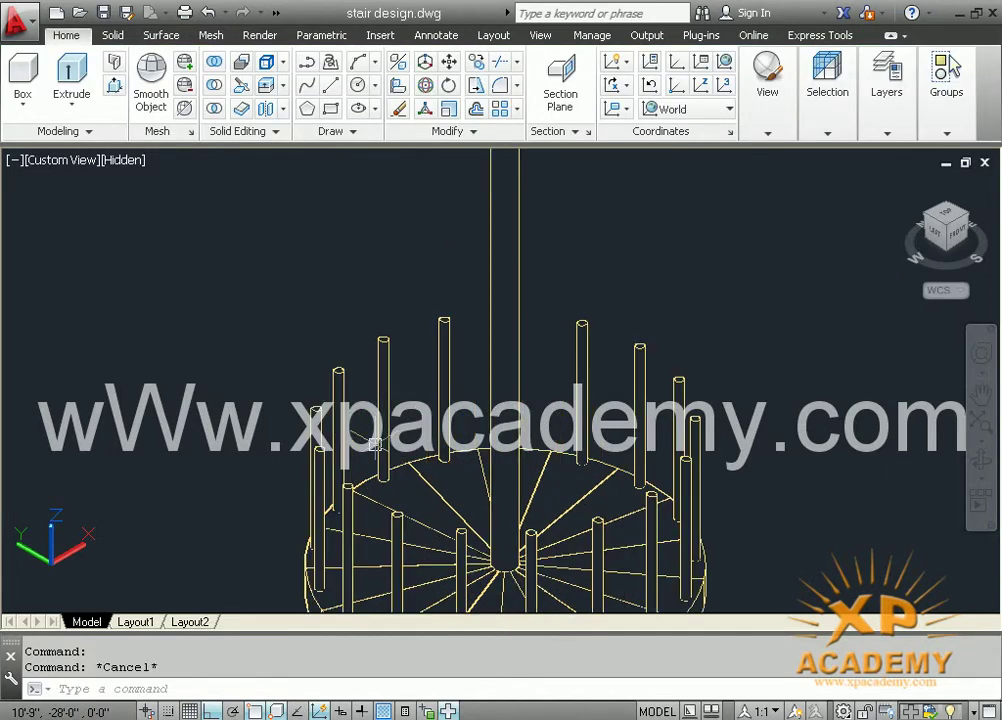
left_click(396, 398)
left_click(370, 396)
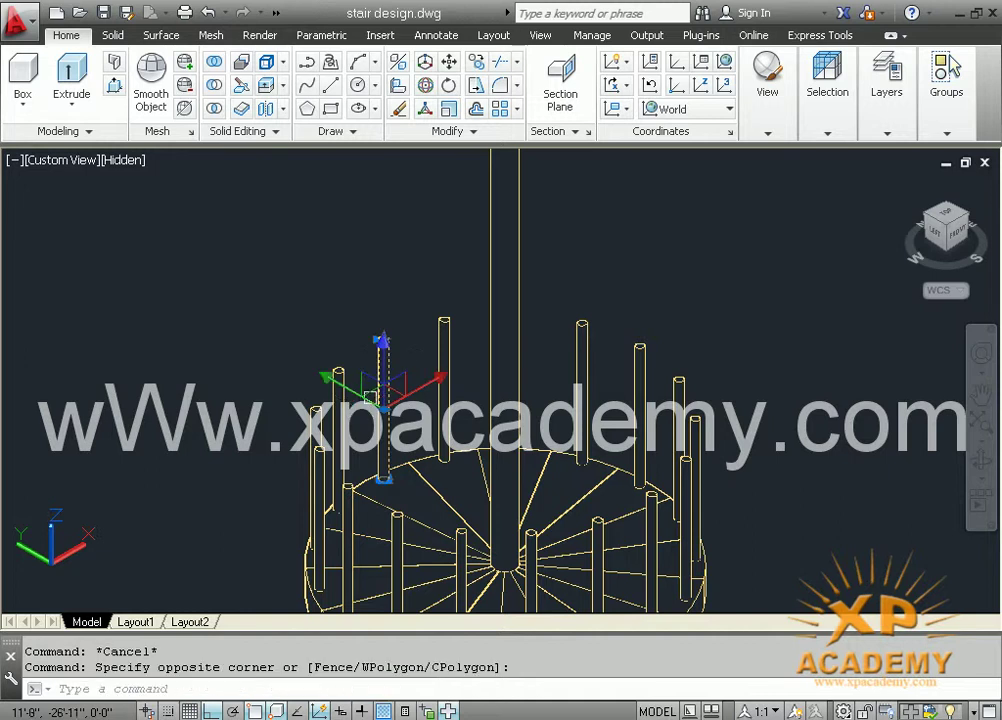
key("Escape")
scroll(400, 335, "down", 2)
scroll(405, 355, "down", 2)
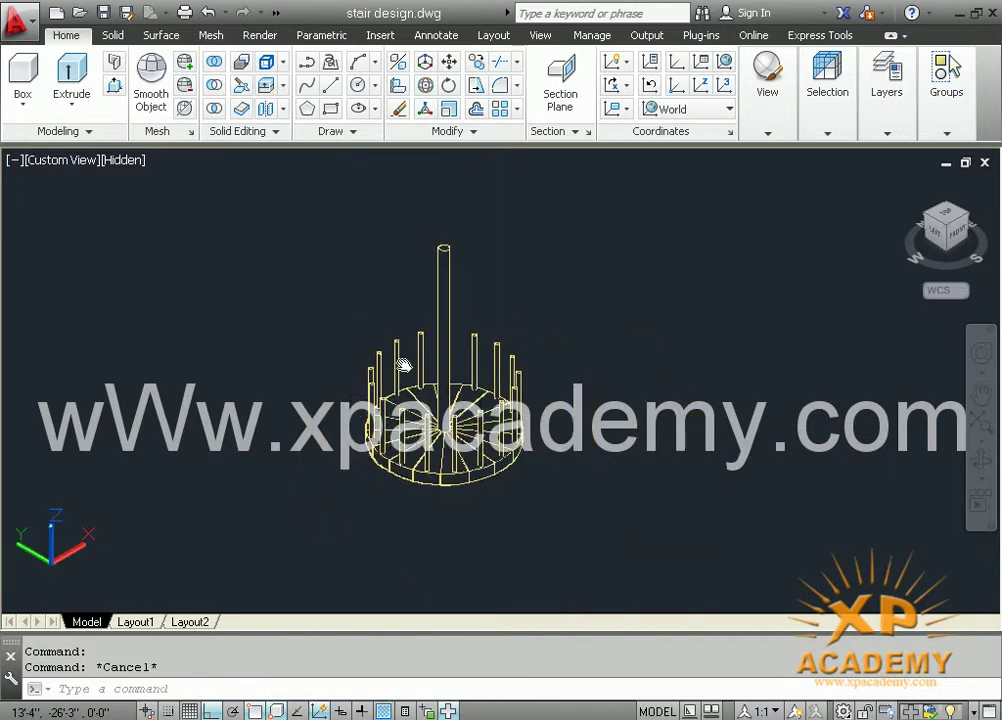
scroll(478, 342, "up", 3)
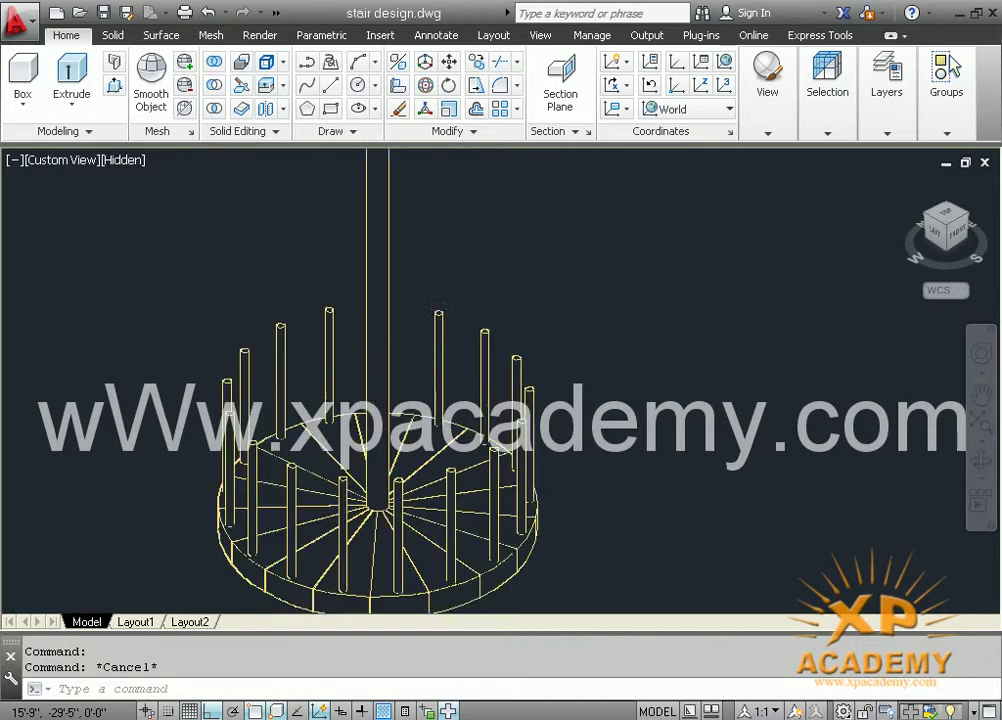
scroll(463, 343, "up", 2)
left_click(427, 339)
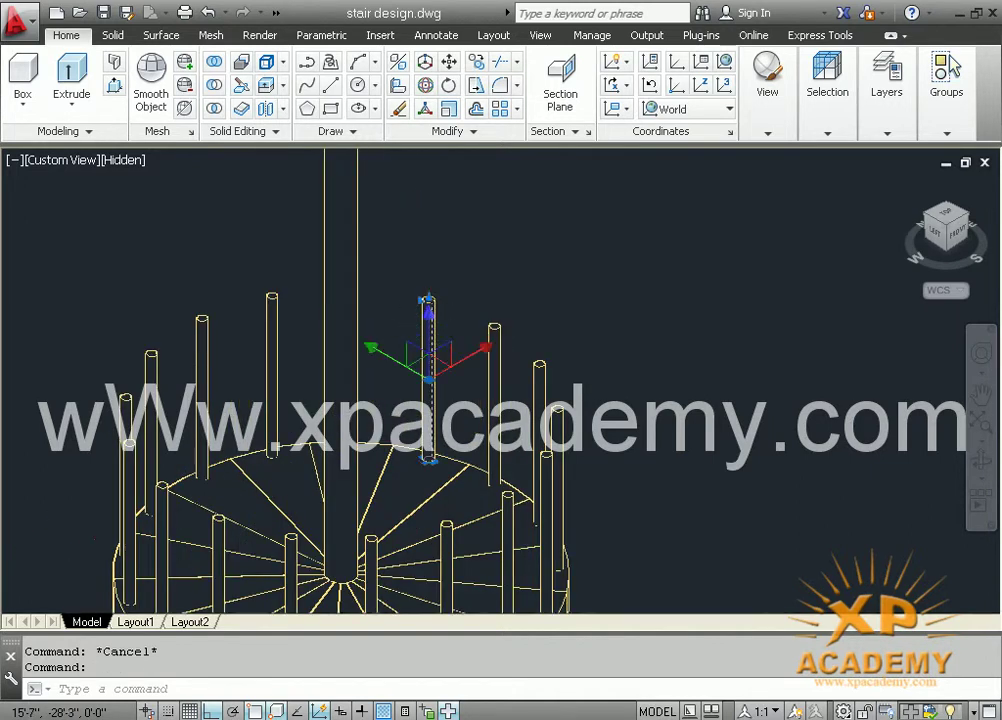
scroll(428, 345, "up", 2)
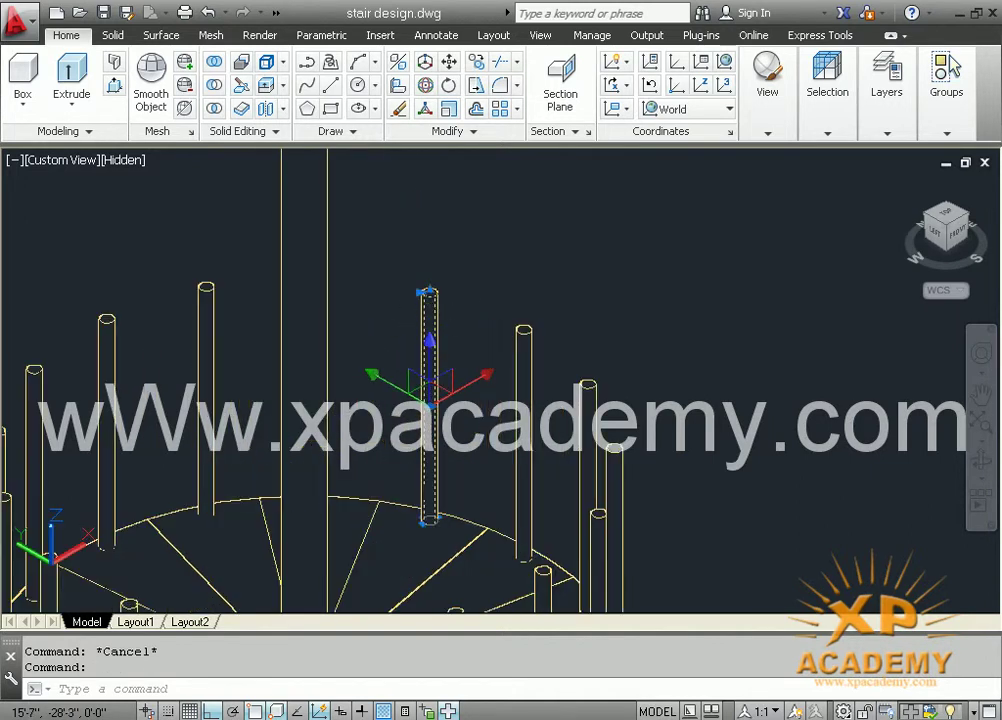
left_click(429, 342)
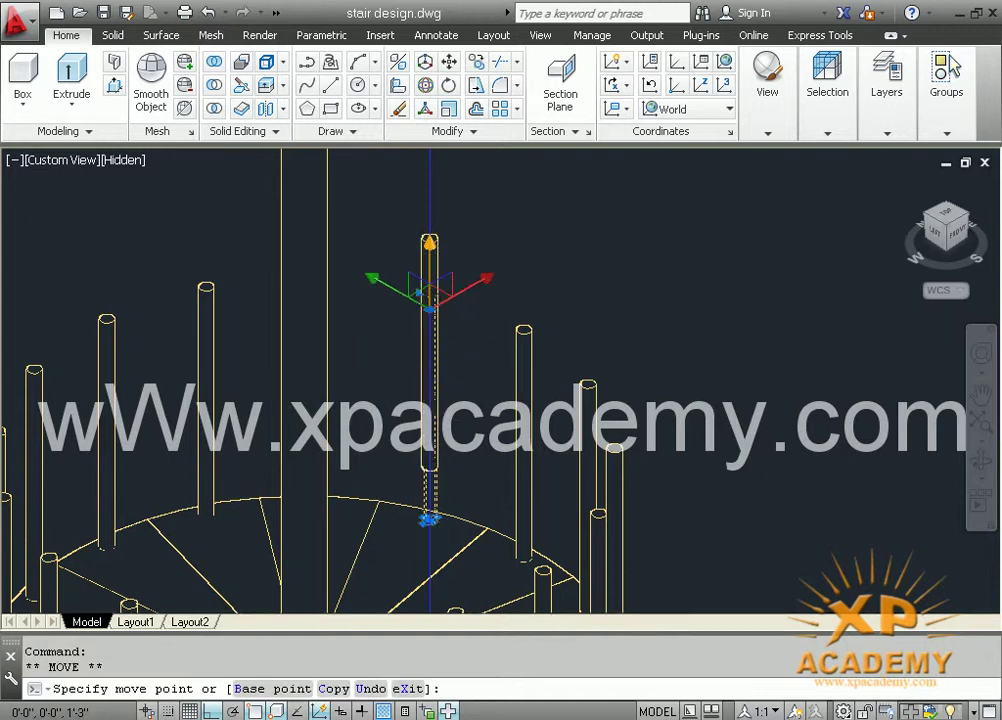
left_click(442, 302)
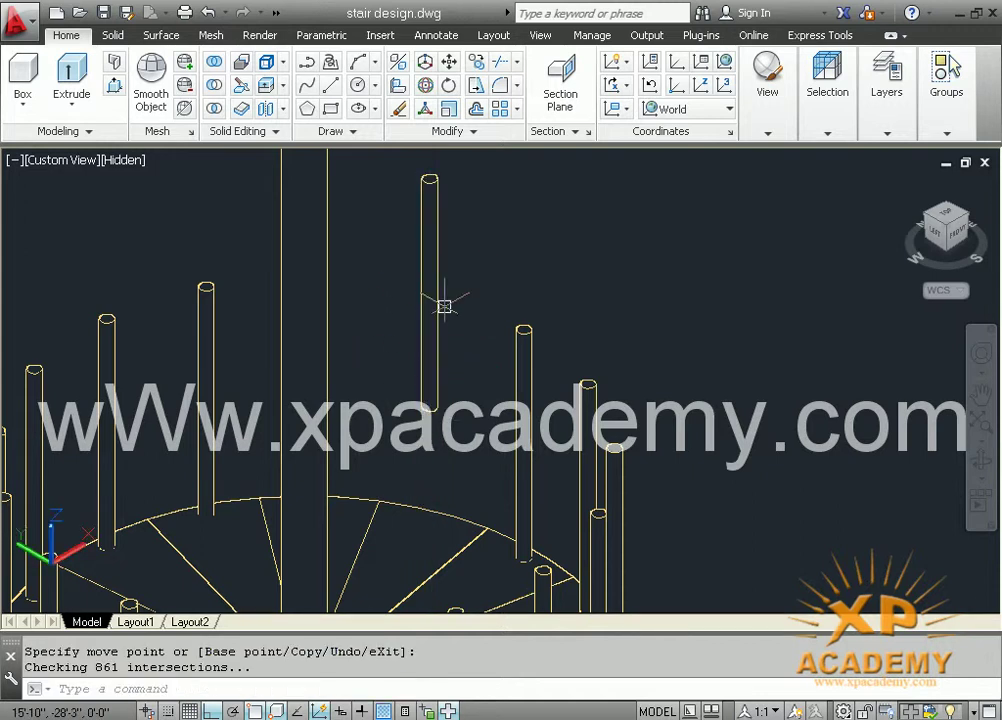
key("ctrl+z")
scroll(425, 370, "down", 5)
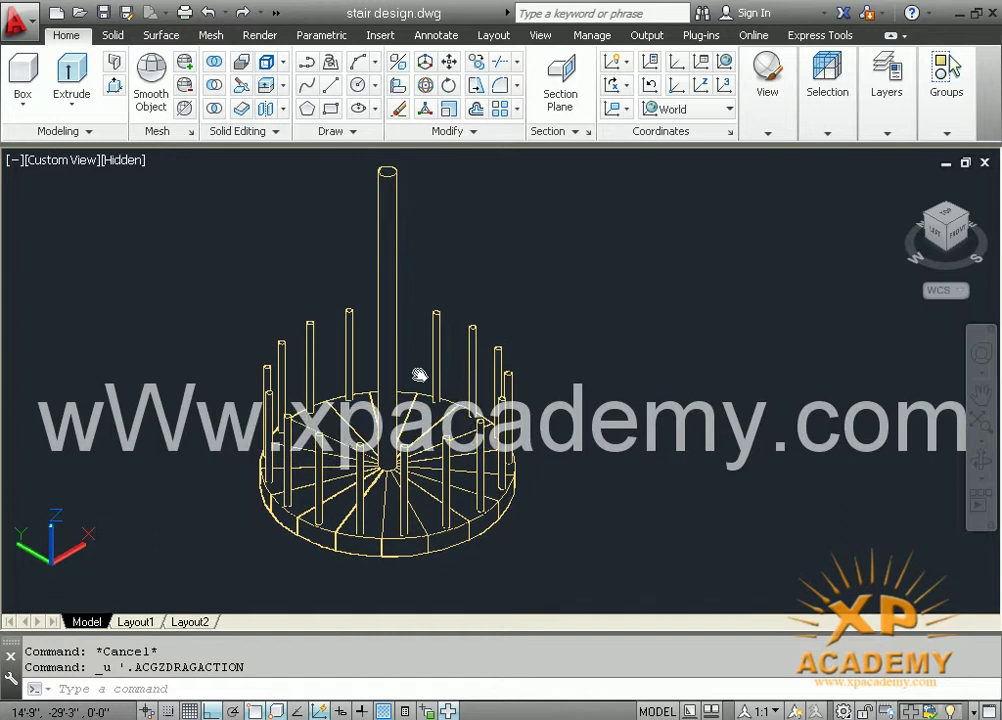
scroll(335, 545, "up", 2)
scroll(335, 545, "up", 2)
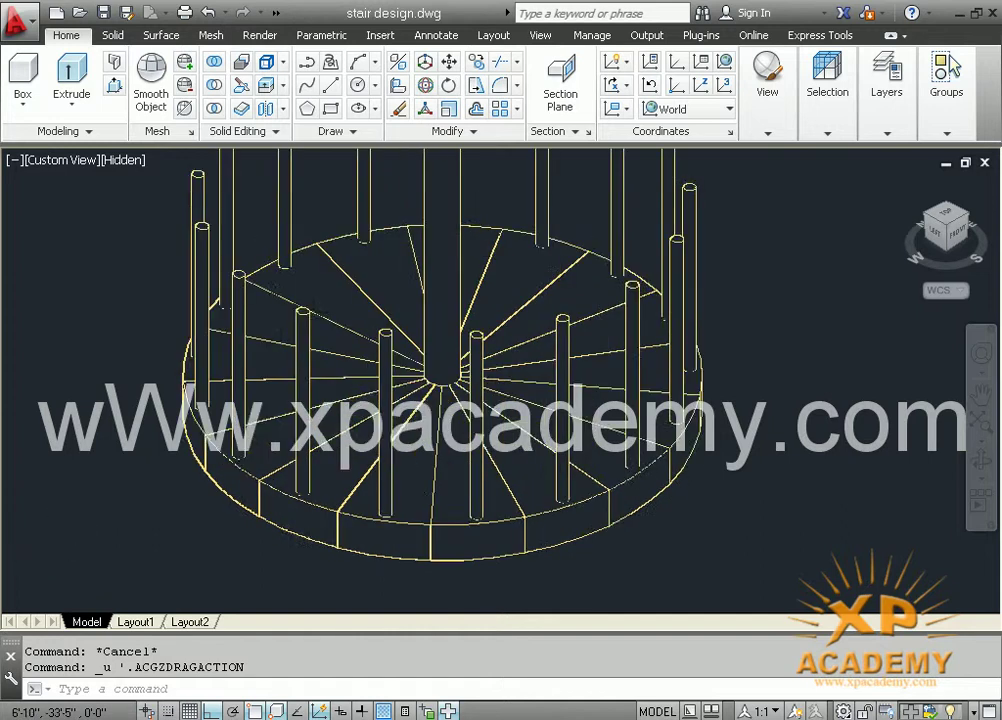
scroll(385, 545, "up", 3)
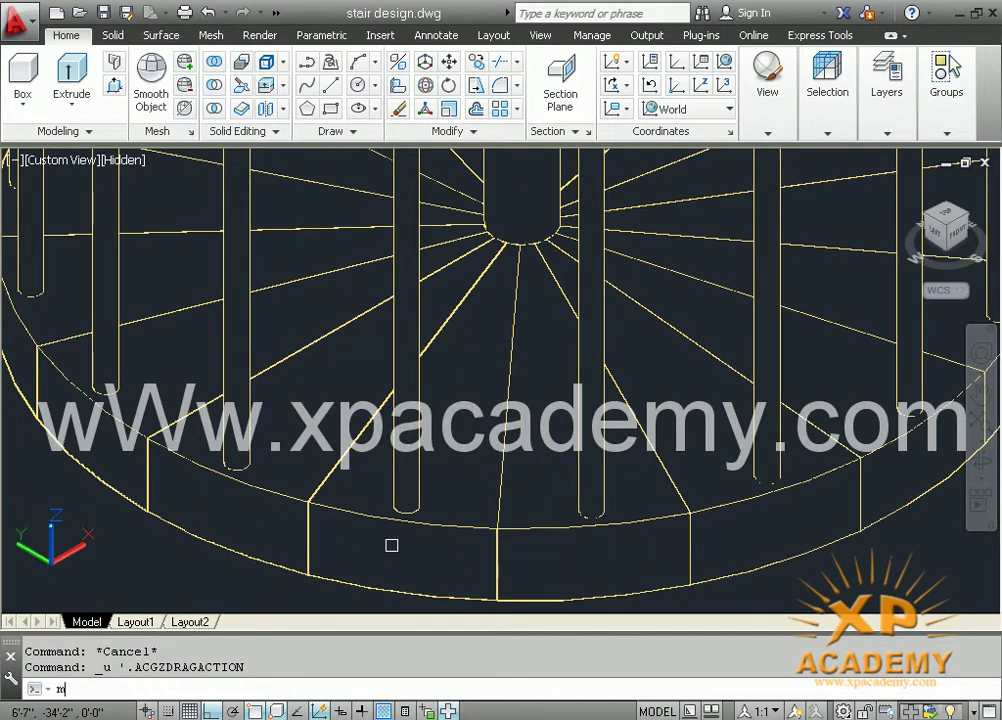
Move the front wedge tread with its post up out of the ring and zoom out
key("Return")
left_click(494, 527)
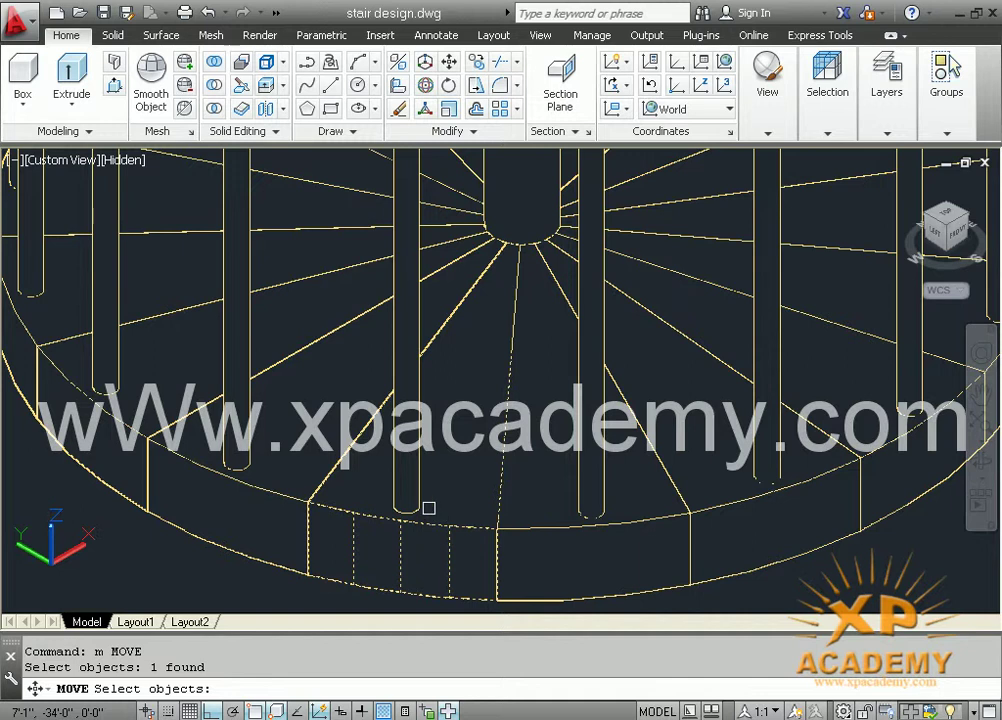
left_click(416, 509)
middle_click_drag(437, 571, 432, 543)
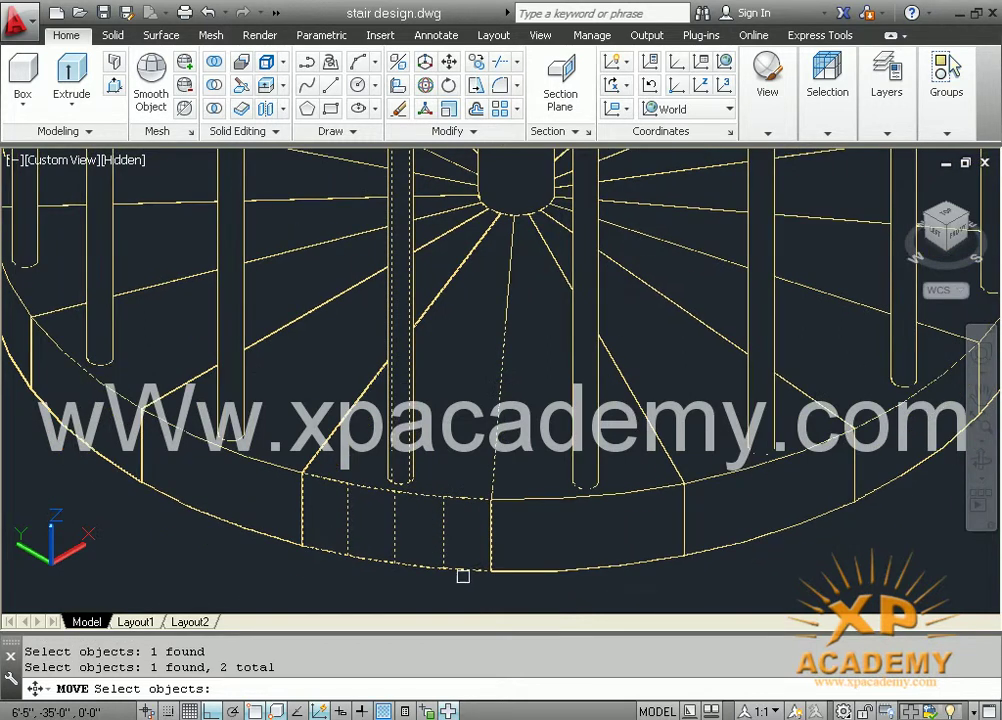
key("Return")
left_click(491, 571)
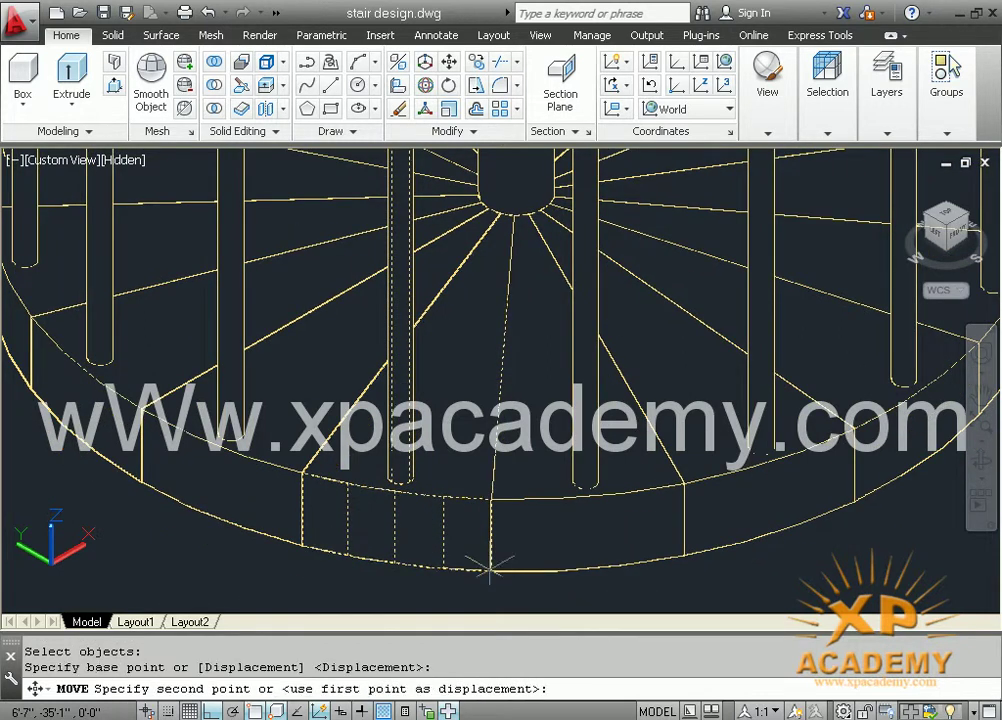
left_click(491, 496)
scroll(418, 559, "down", 2)
scroll(430, 565, "down", 2)
scroll(434, 568, "down", 2)
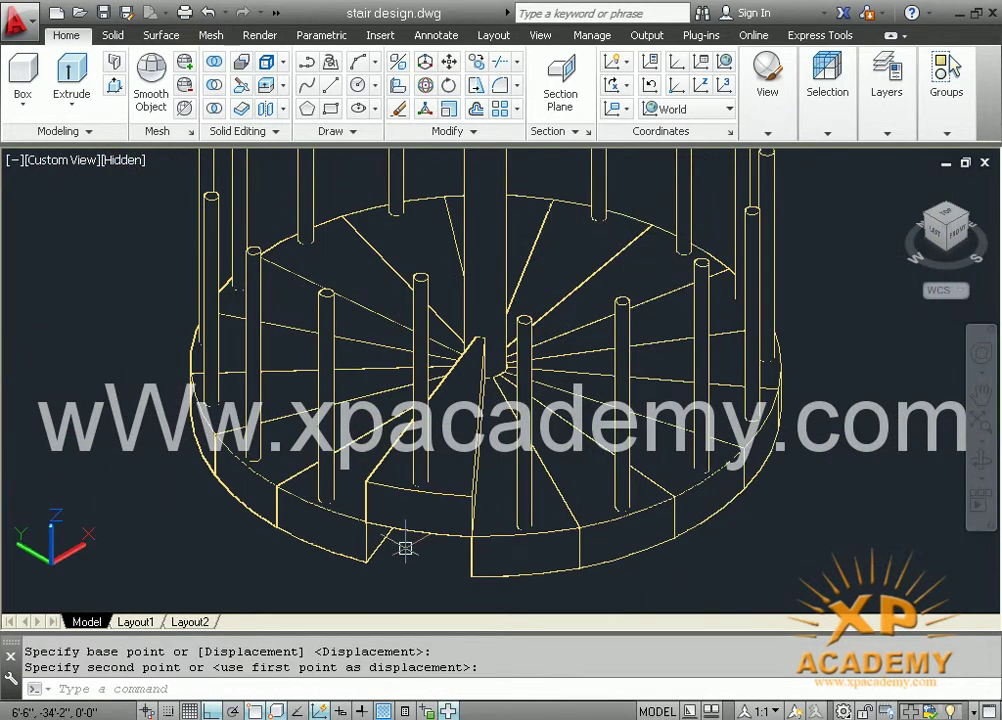
left_click(123, 160)
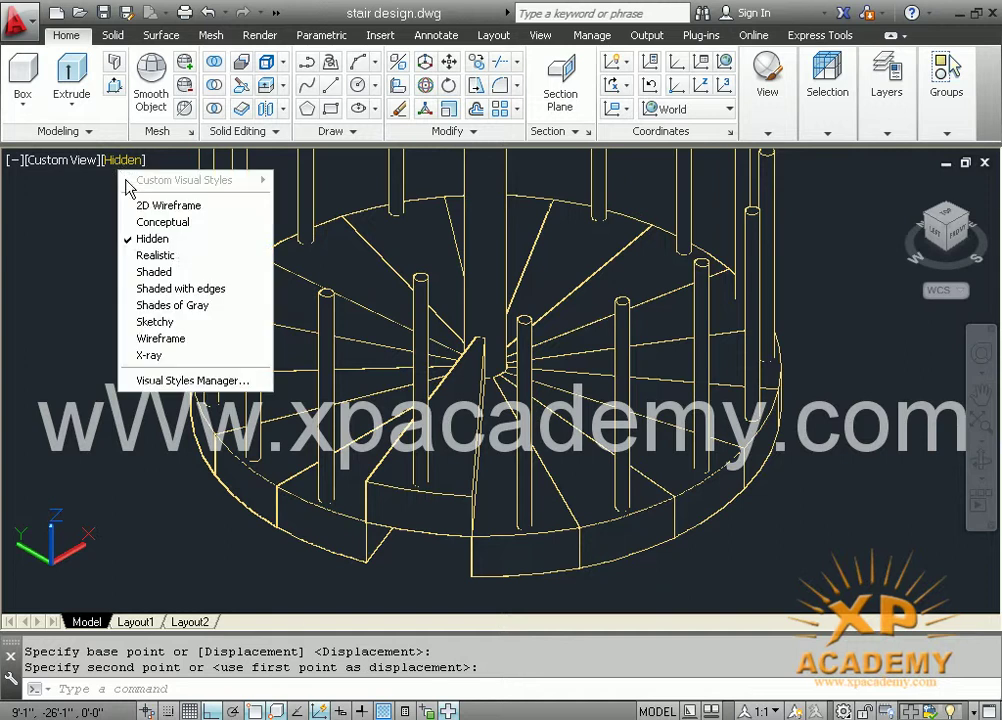
Switch to Shaded and lift the next tread with its post up one step
left_click(154, 272)
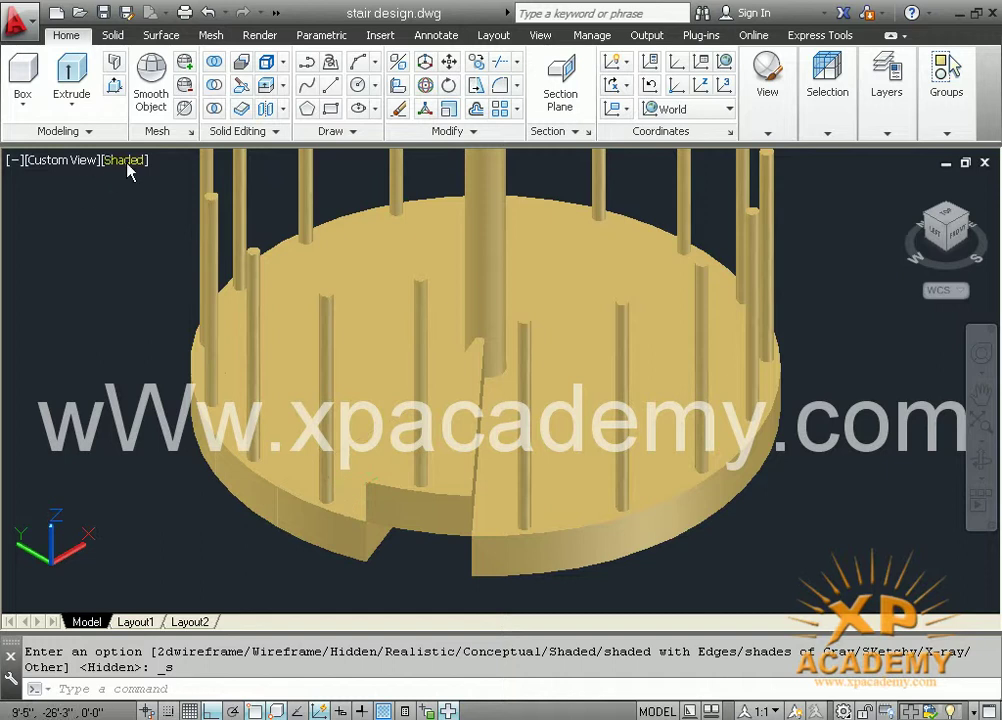
type("m")
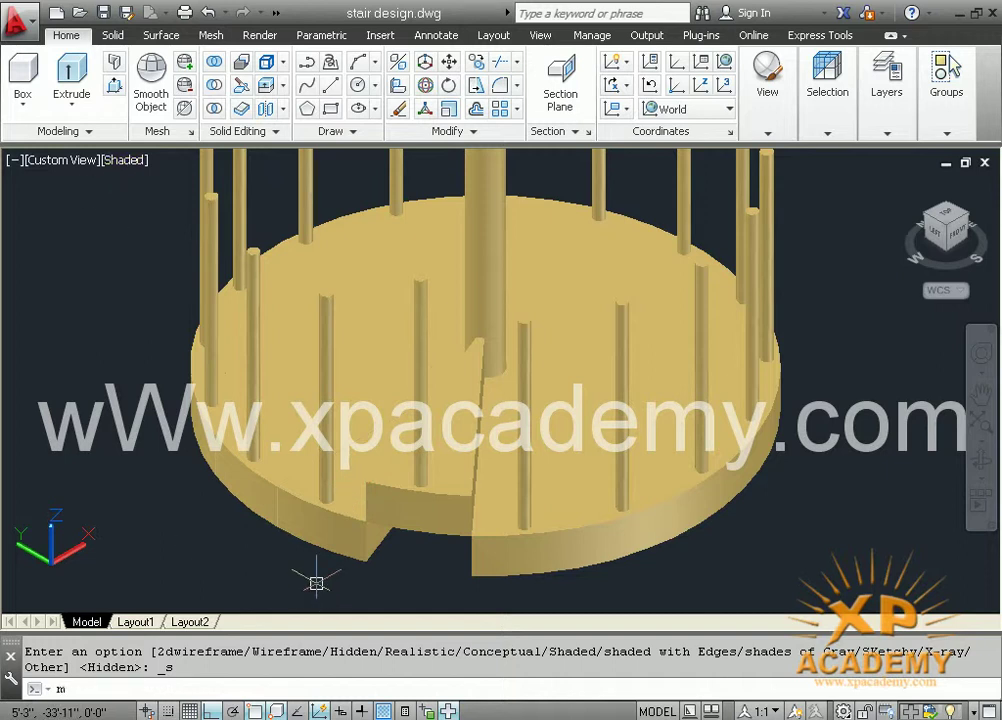
key("Return")
left_click(329, 510)
left_click(326, 505)
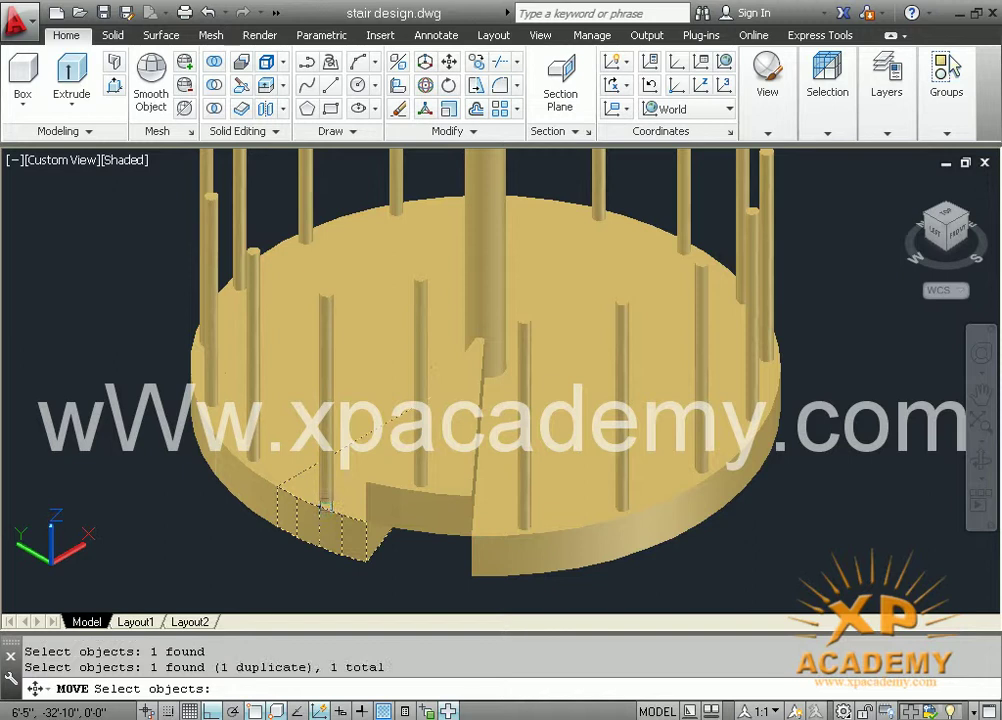
left_click(331, 494)
key("Return")
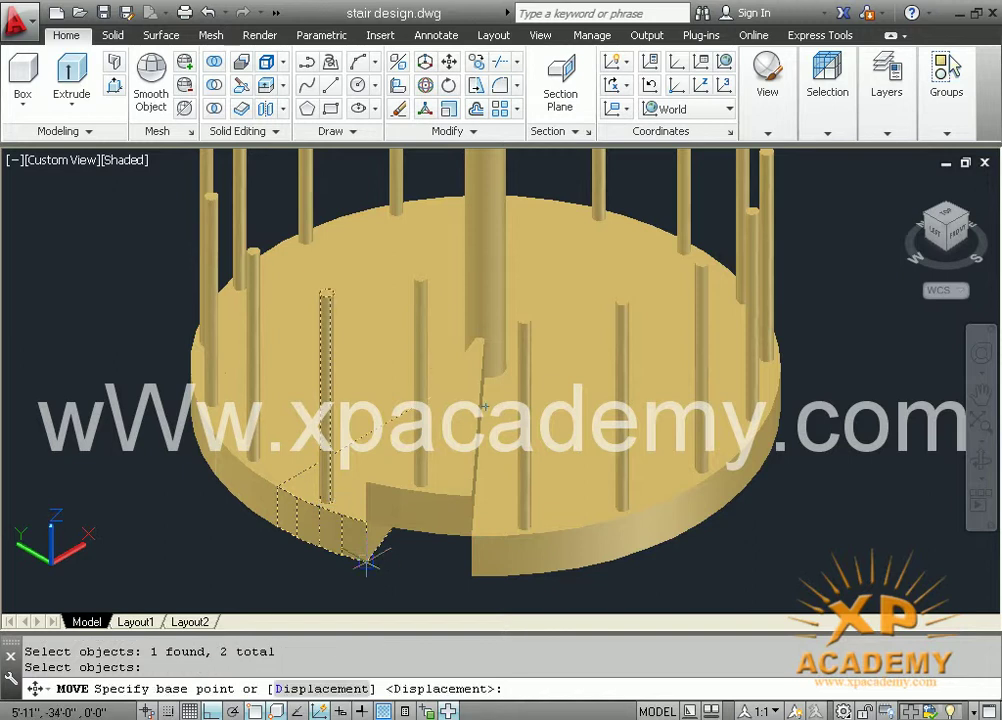
left_click(362, 565)
scroll(365, 500, "up", 3)
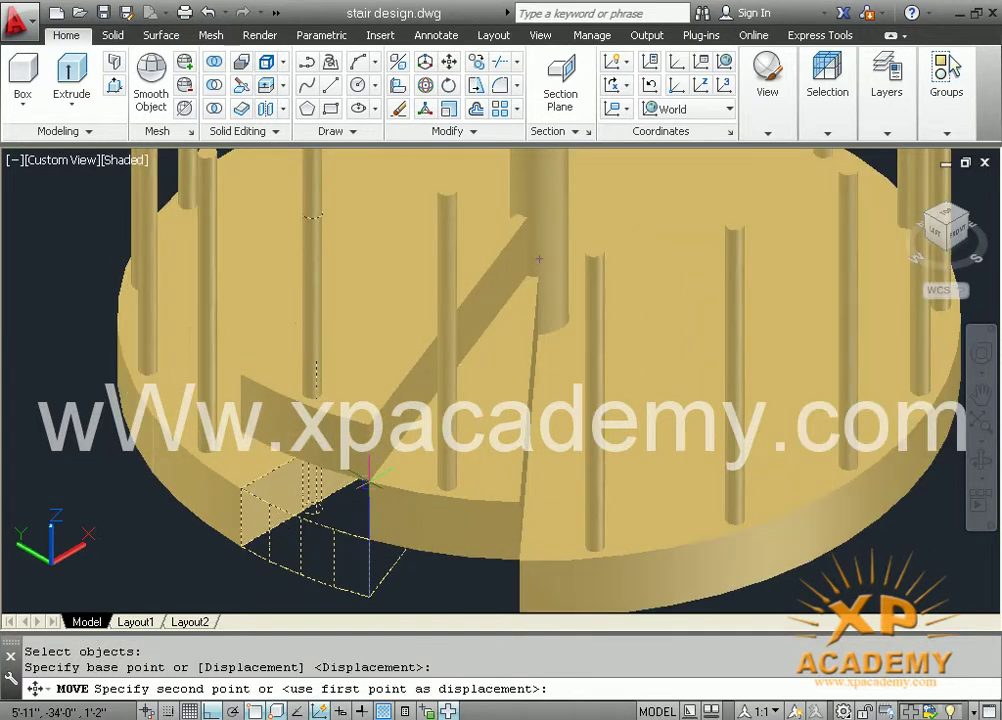
left_click(329, 548)
middle_click_drag(329, 572, 394, 577)
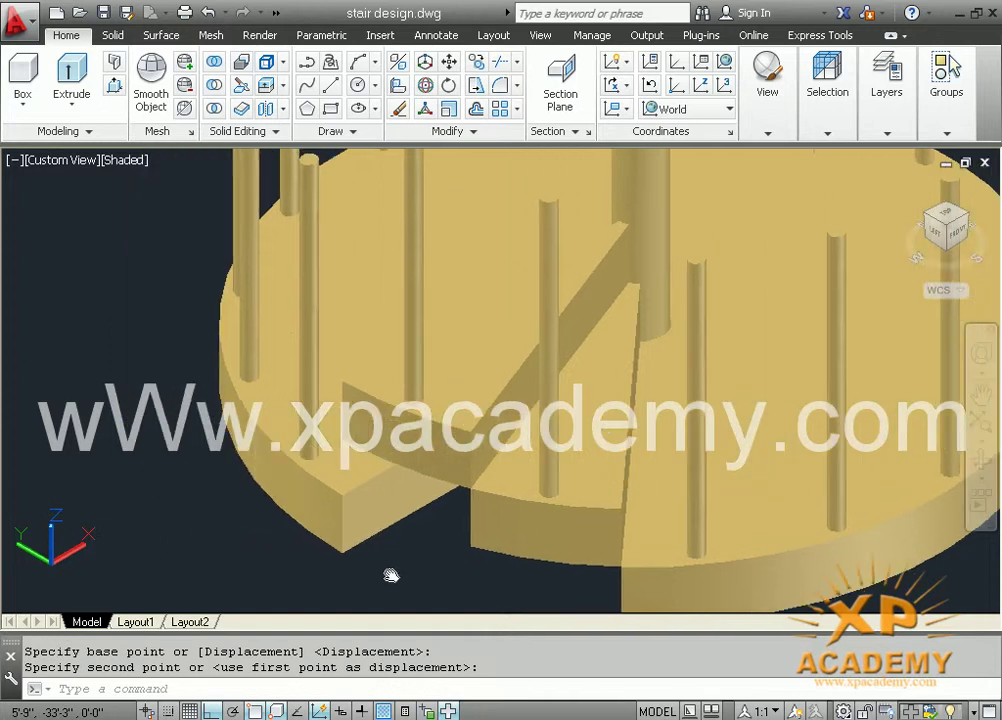
Raise the following tread and its post to the next higher level
key("Return")
left_click(324, 493)
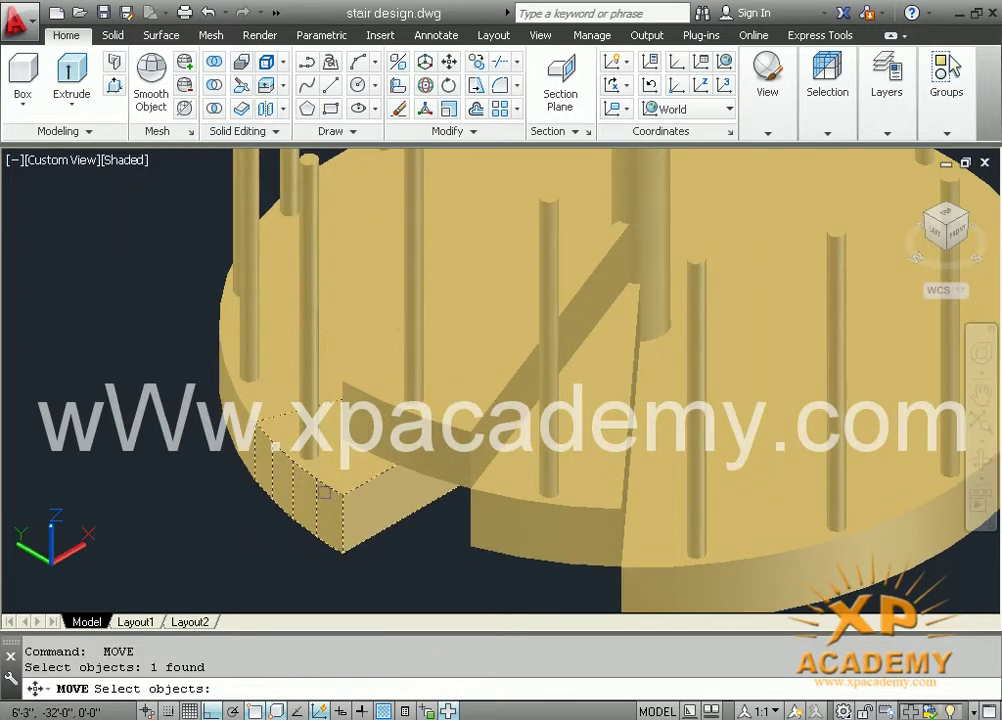
left_click(309, 457)
key("Return")
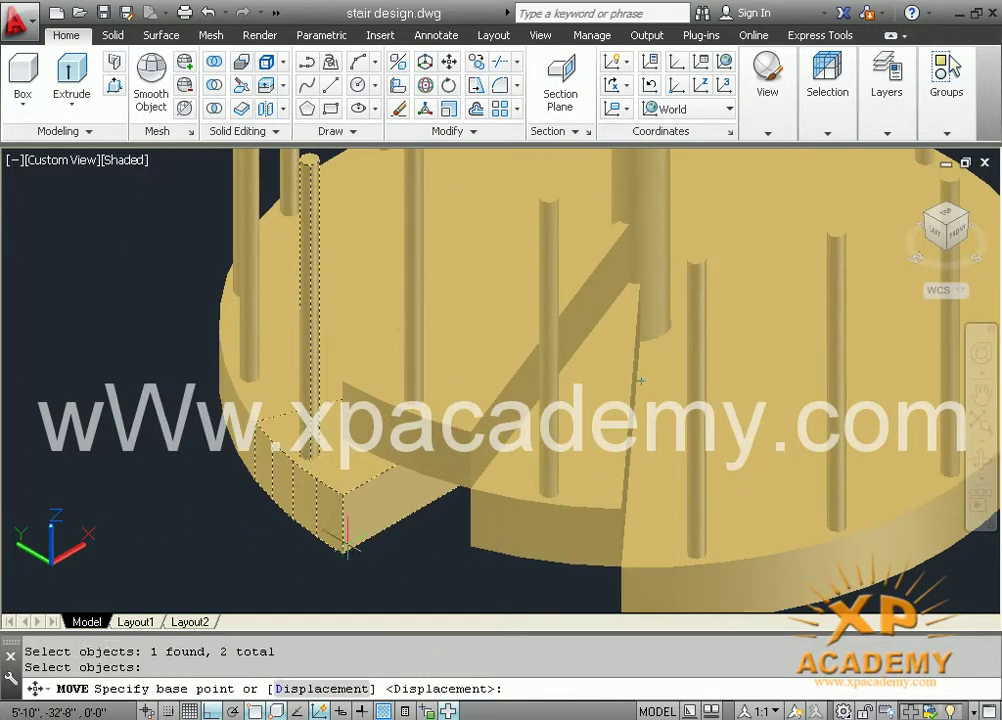
left_click(342, 555)
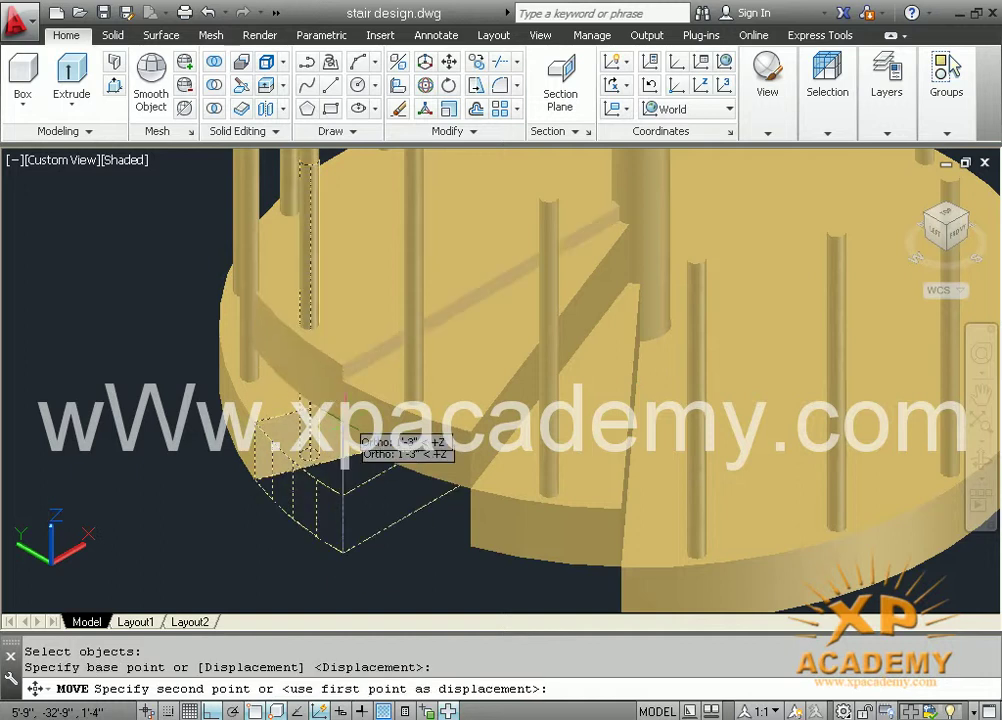
scroll(350, 440, "up", 3)
scroll(341, 332, "up", 1)
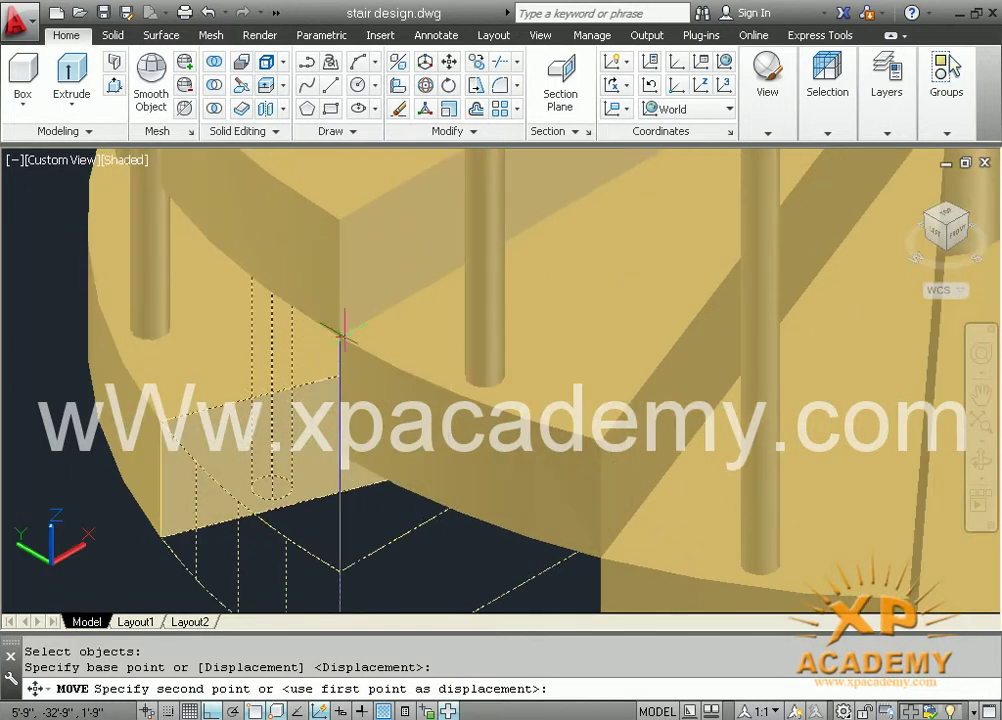
left_click(341, 332)
middle_click_drag(391, 463, 590, 470)
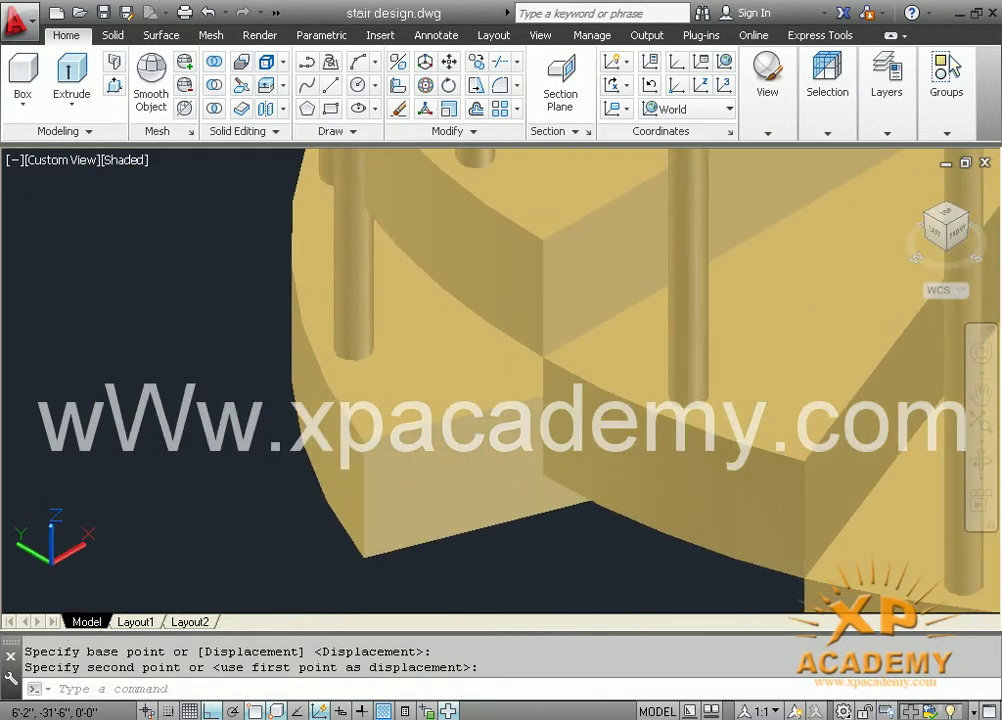
Lift a third tread with its post higher and zoom out to the whole stair
key("Return")
left_click(374, 561)
left_click(358, 384)
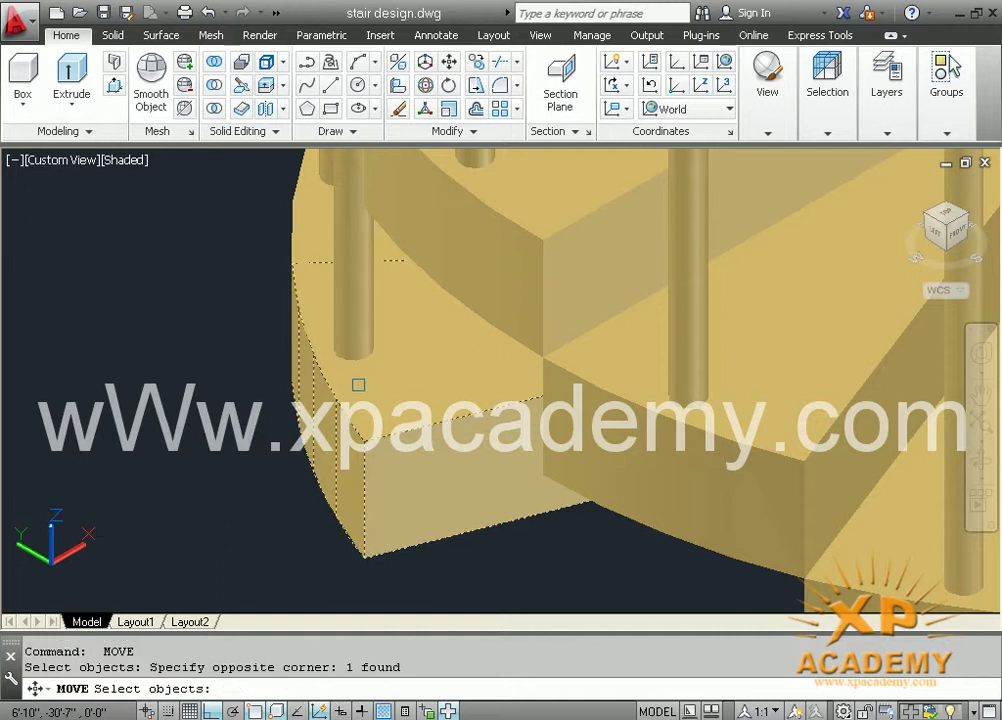
left_click(357, 363)
left_click(335, 350)
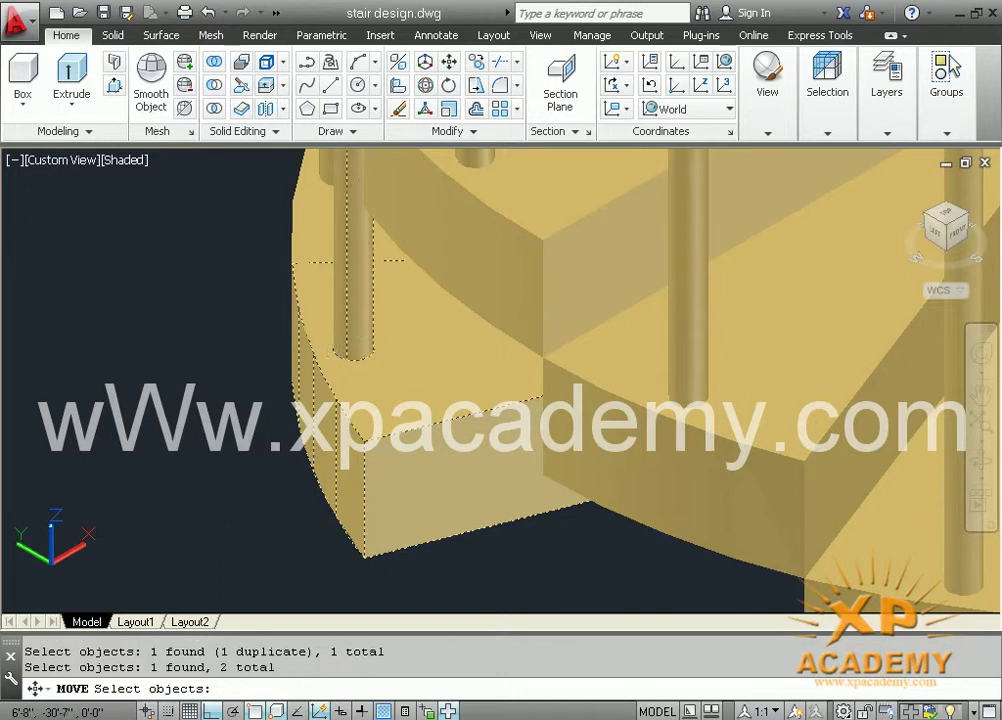
key("Return")
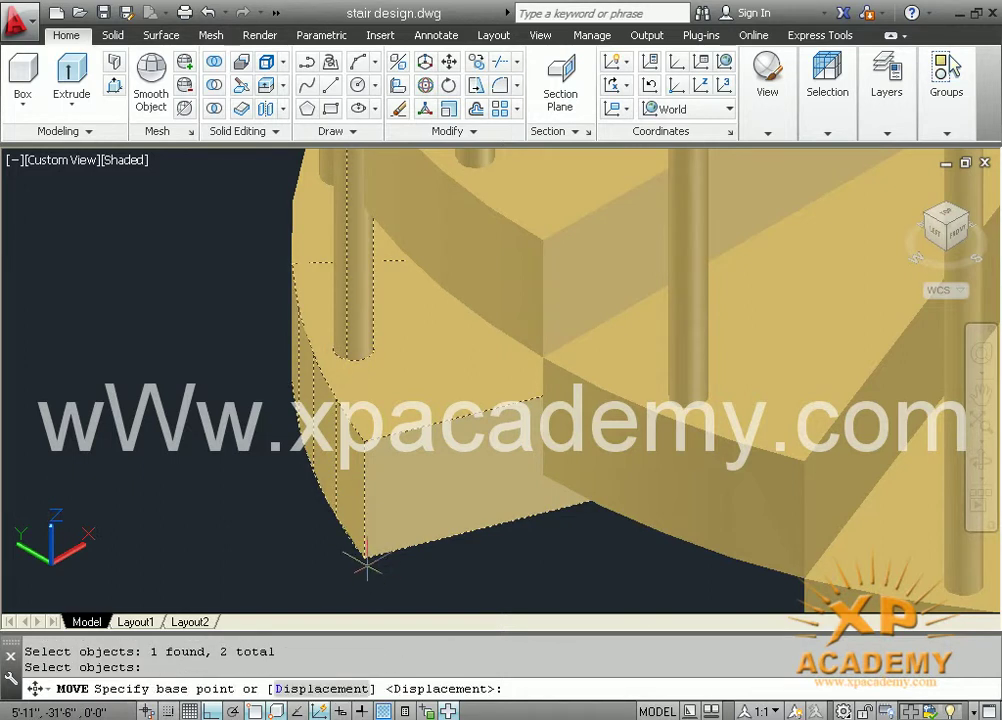
left_click(364, 557)
scroll(362, 550, "up", 2)
scroll(362, 550, "up", 2)
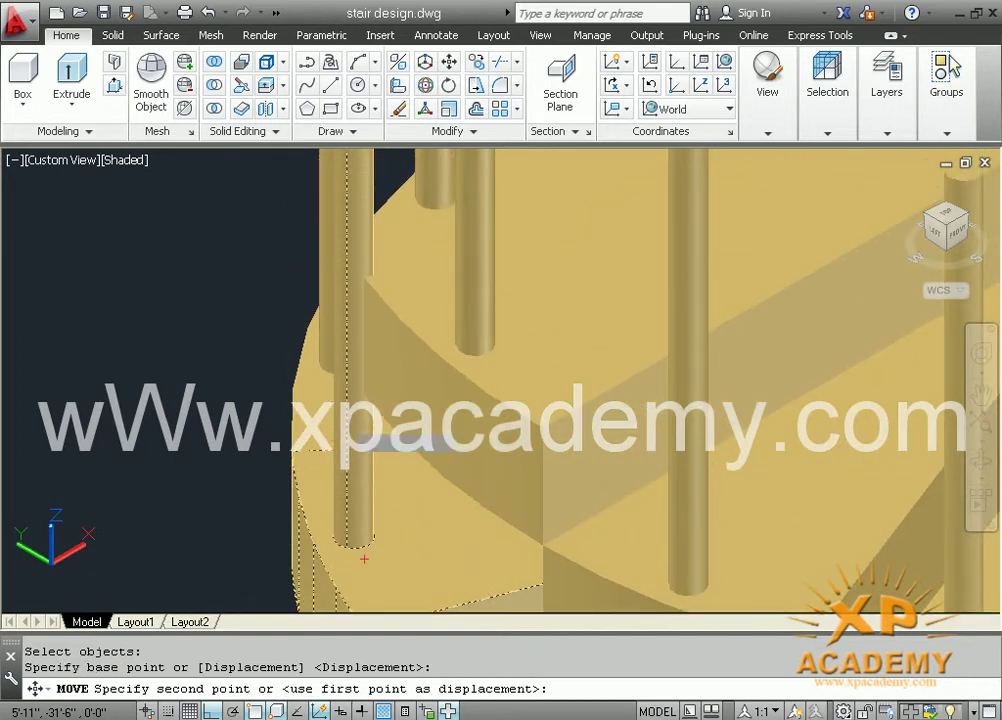
left_click(364, 279)
scroll(364, 279, "down", 2)
scroll(350, 400, "down", 1)
mouse_move(344, 463)
middle_mouse_down()
mouse_move(360, 485)
mouse_move(523, 504)
mouse_move(452, 392)
middle_mouse_up()
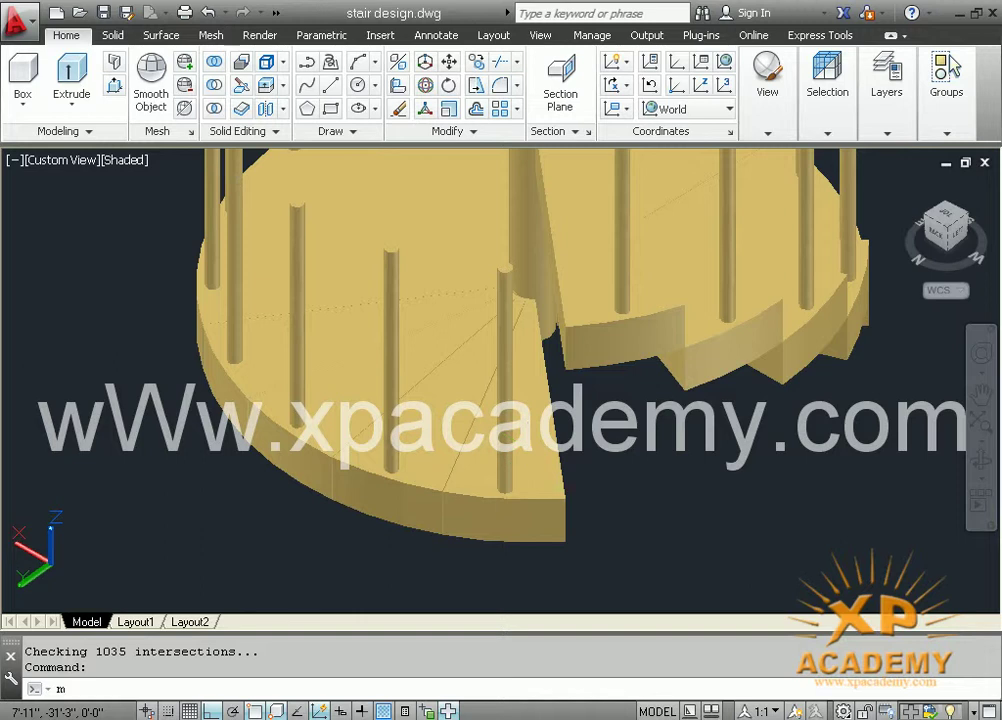
Raise the next tread and its post straight up to the next step height
key("Return")
left_click(520, 498)
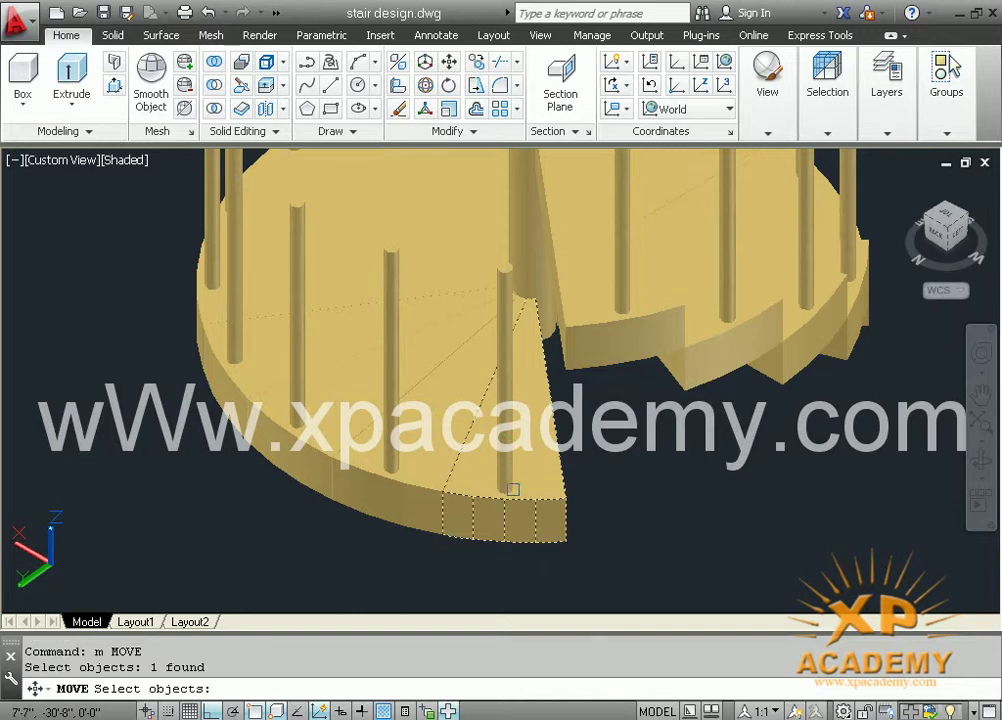
left_click(507, 482)
key("Return")
left_click(565, 542)
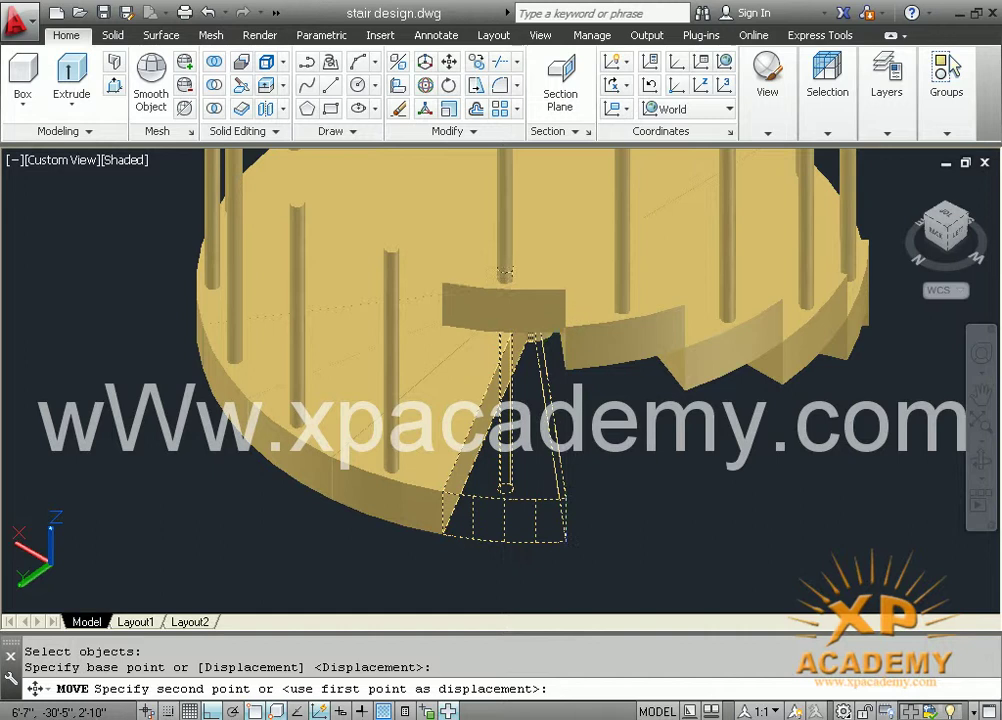
left_click(565, 320)
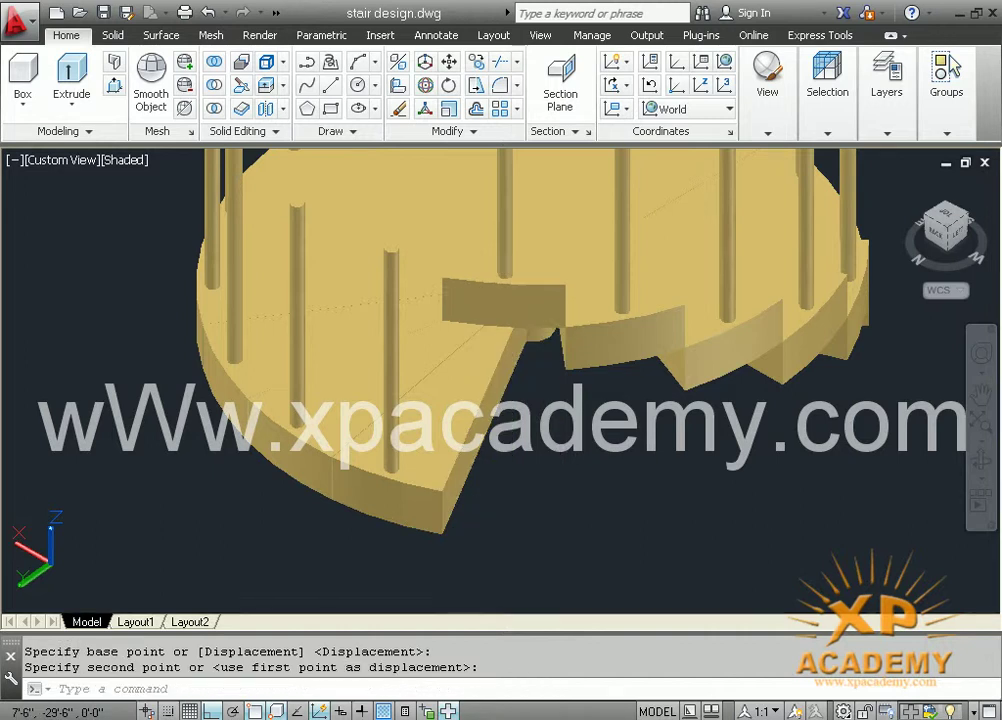
Window-select the following tread and post for a move, then cancel it
key("Return")
left_click(438, 532)
left_click(452, 532)
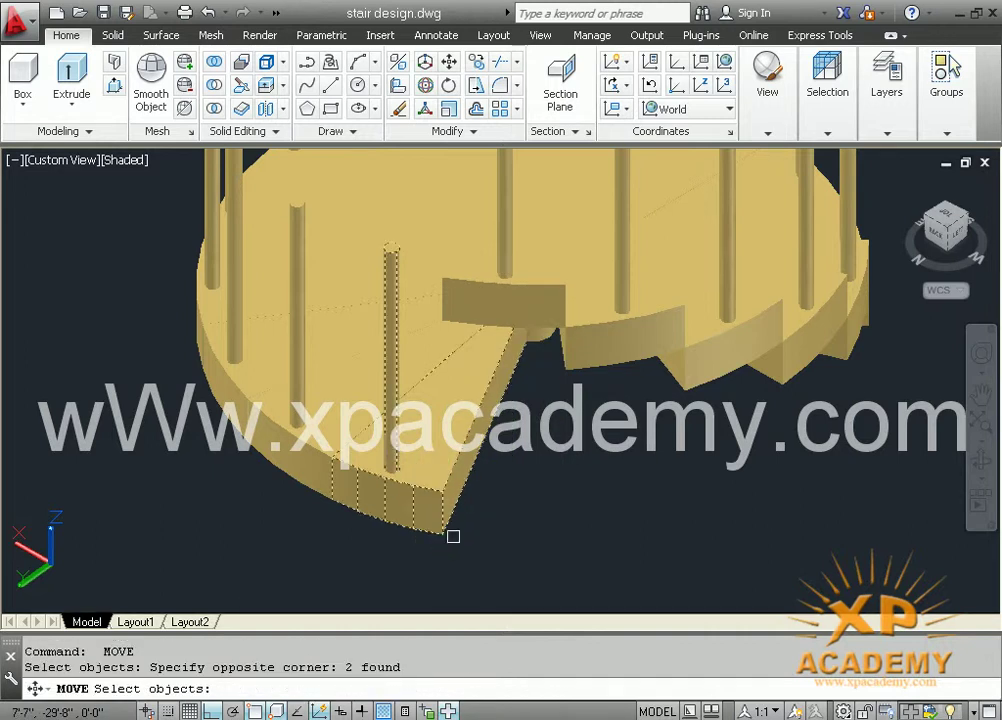
key("Return")
left_click(441, 530)
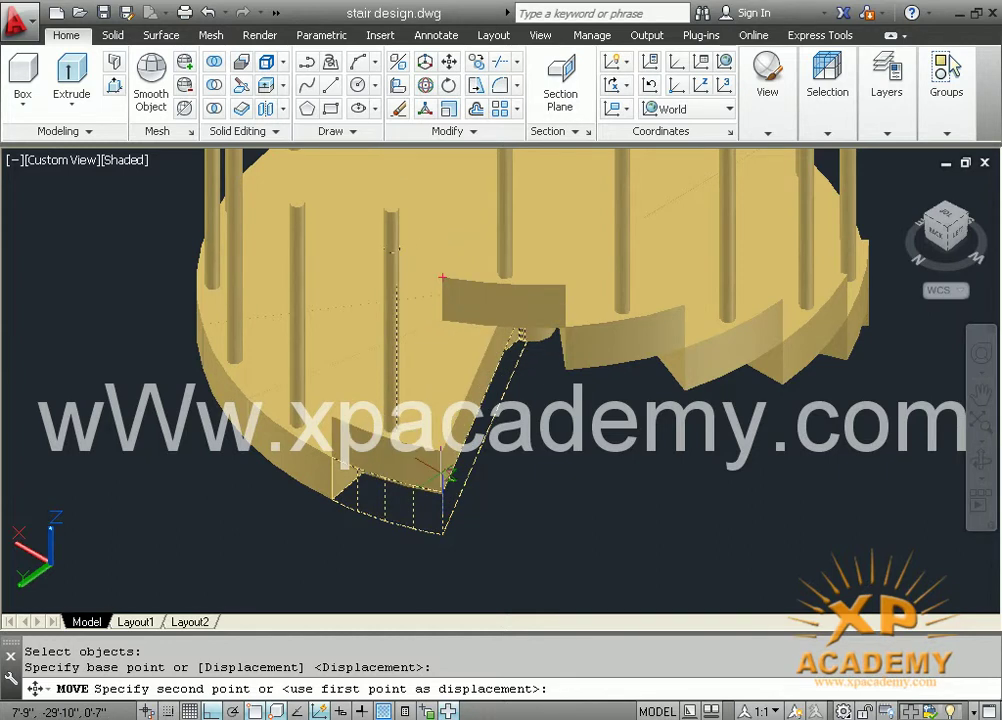
key("Escape")
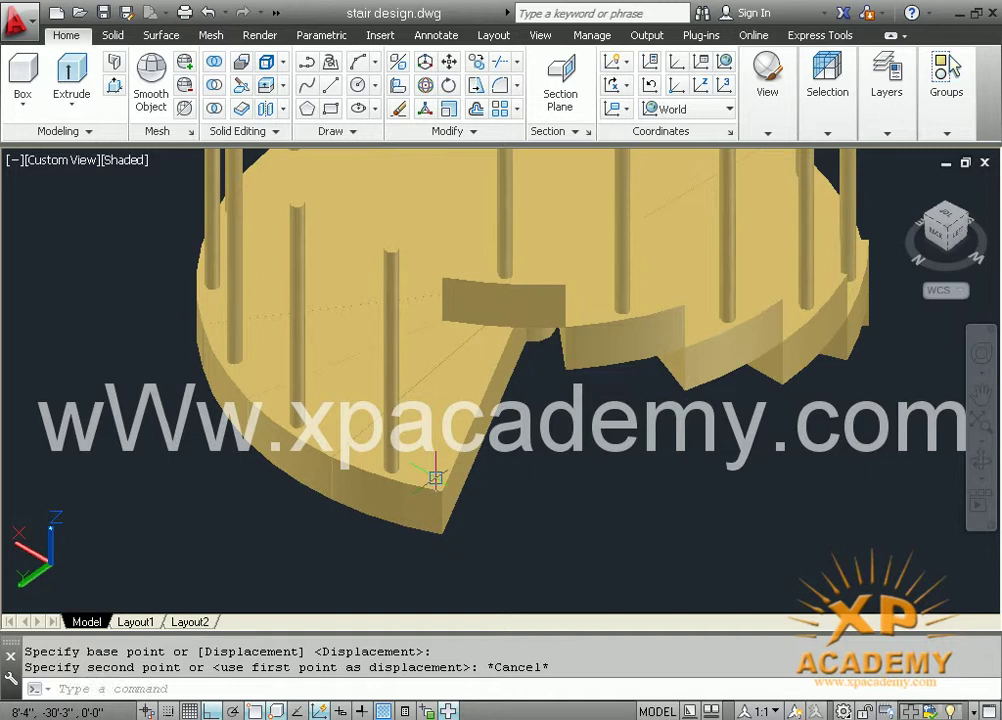
Rerun MOVE with M and lift that tread and post to the next step height
type("m")
key("Return")
left_click(446, 581)
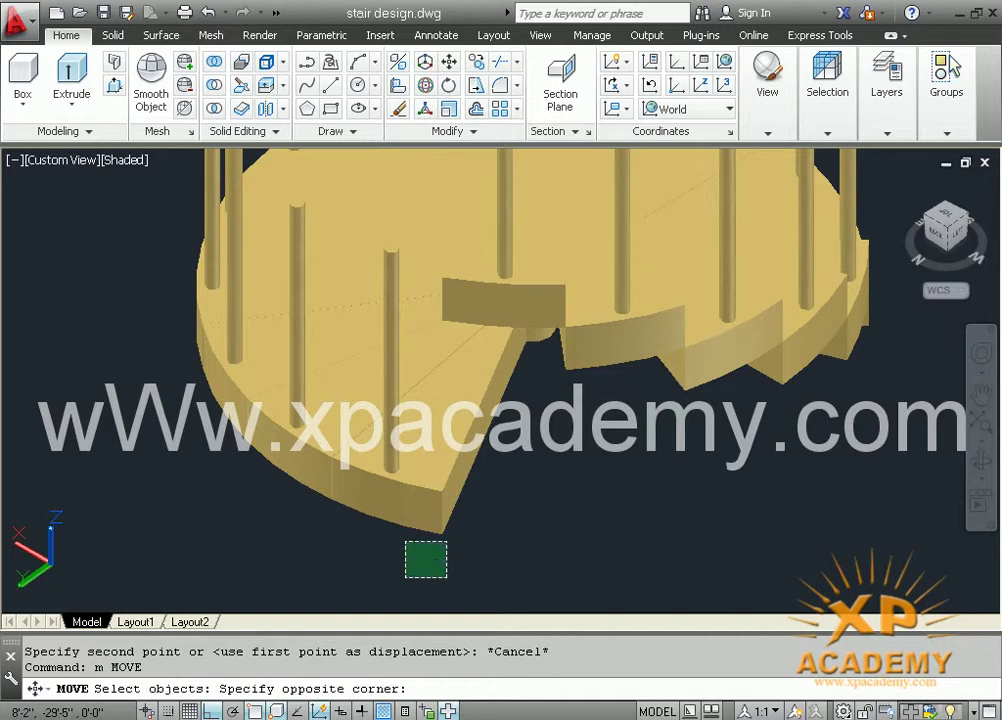
left_click(378, 462)
key("Return")
left_click(443, 537)
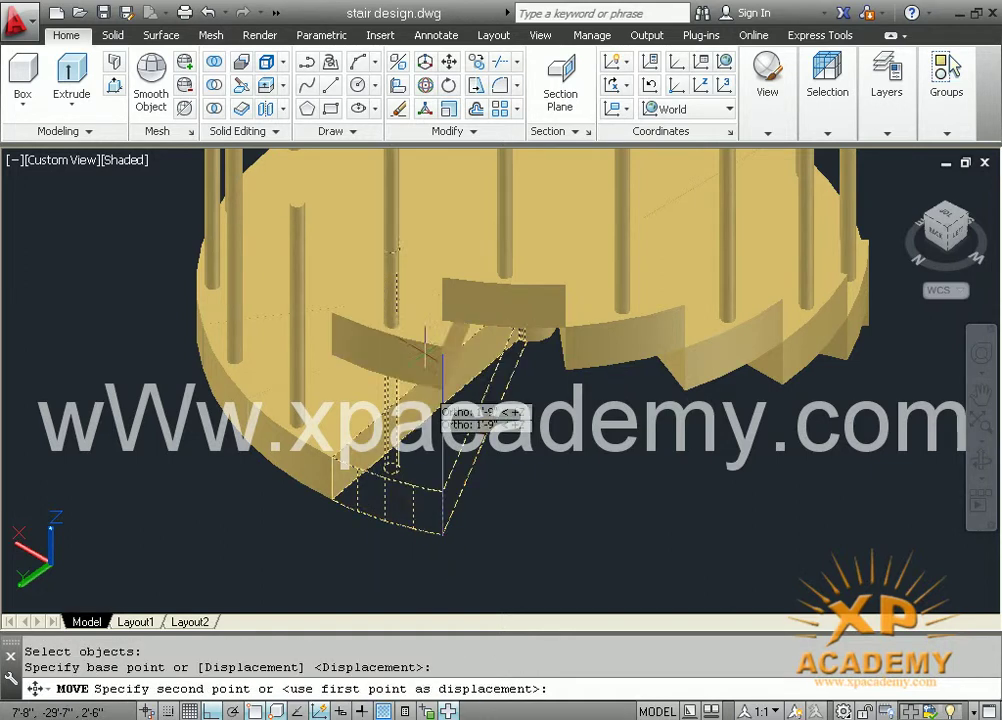
scroll(440, 302, "up", 2)
scroll(447, 268, "up", 2)
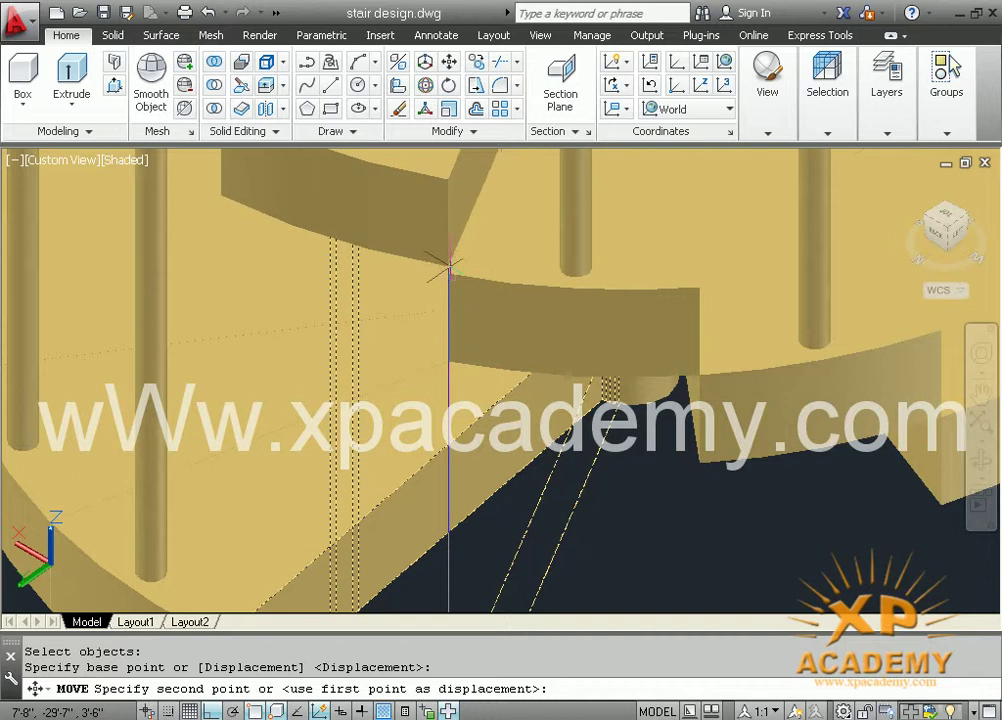
left_click(447, 268)
scroll(440, 300, "down", 3)
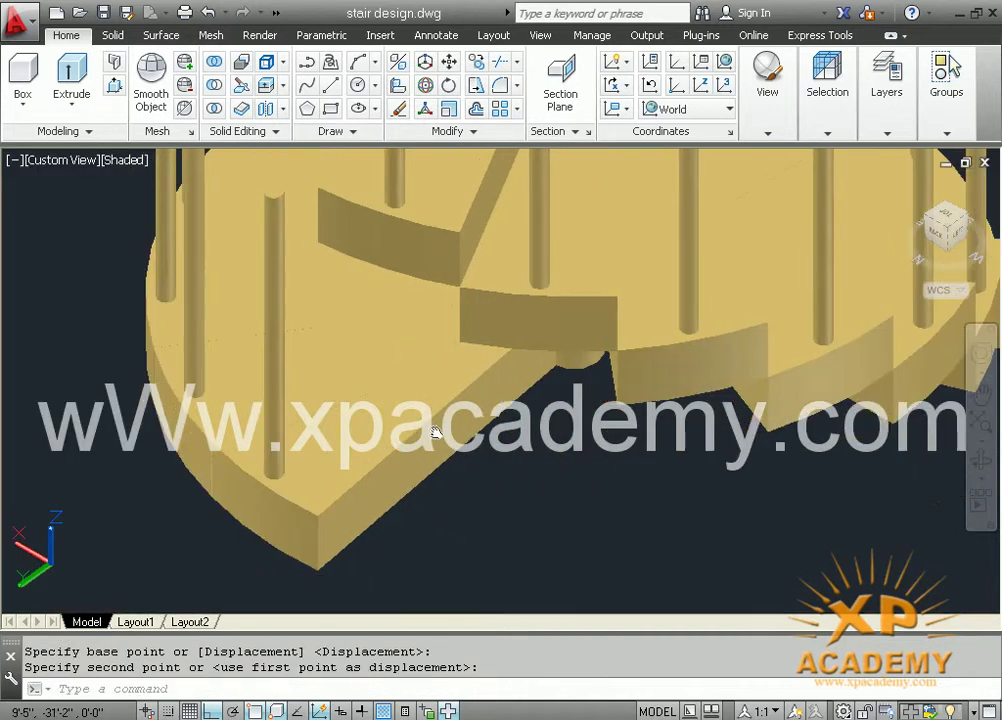
Lift the wedge-shaped tread and its post up from its bottom corner
middle_click_drag(435, 432, 425, 514)
key("Return")
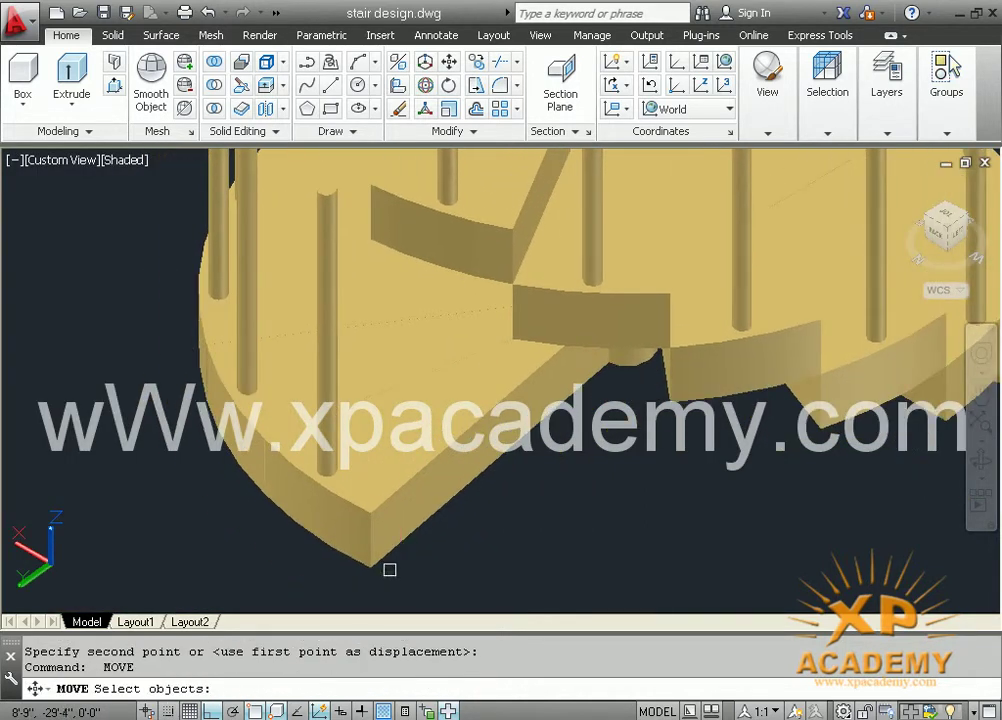
left_click(290, 428)
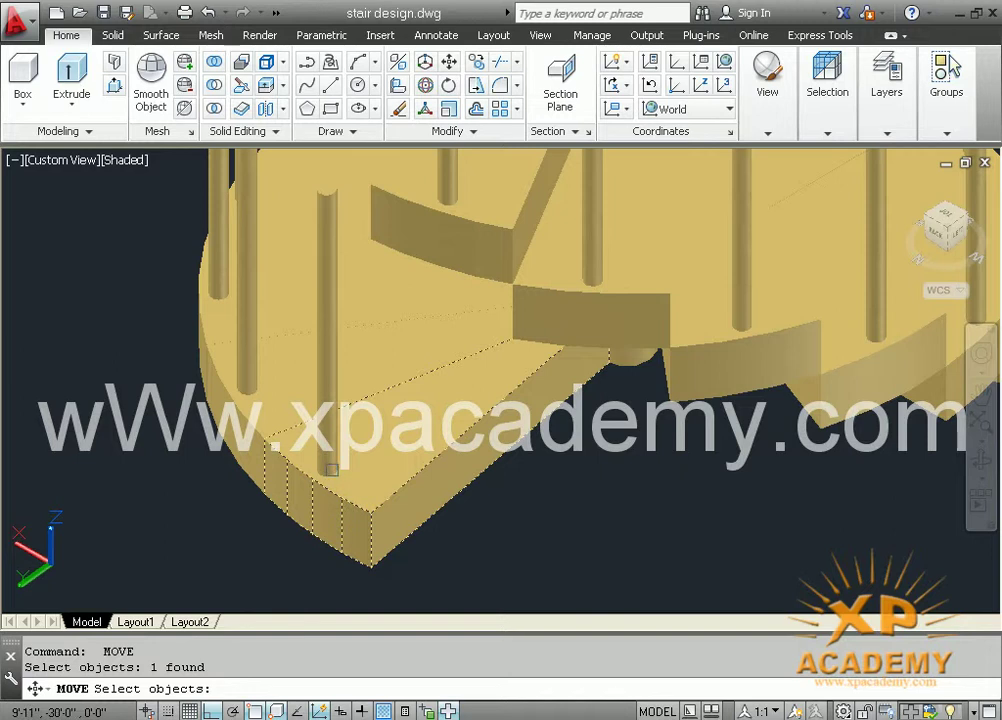
left_click(331, 469)
key("Return")
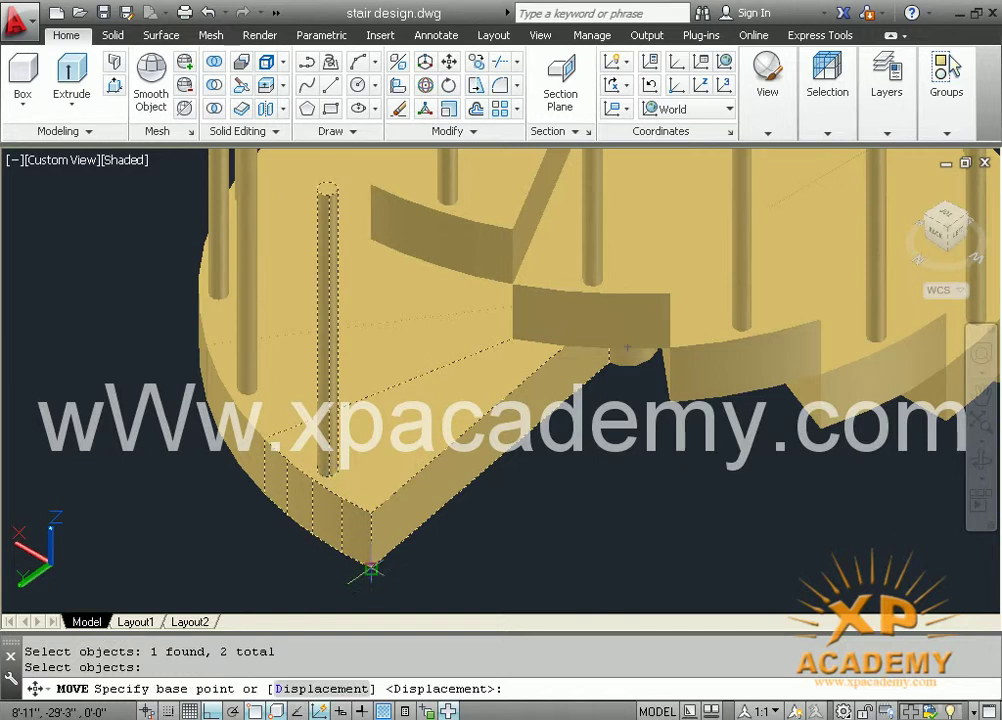
left_click(371, 568)
scroll(371, 550, "up", 5)
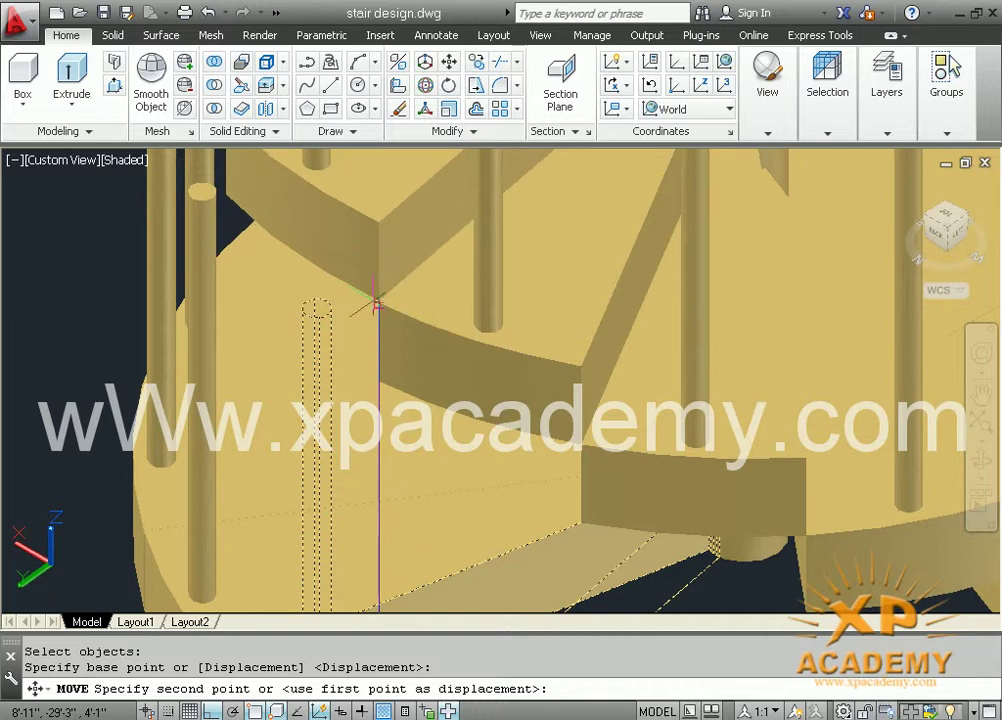
left_click(377, 302)
scroll(332, 428, "down", 3)
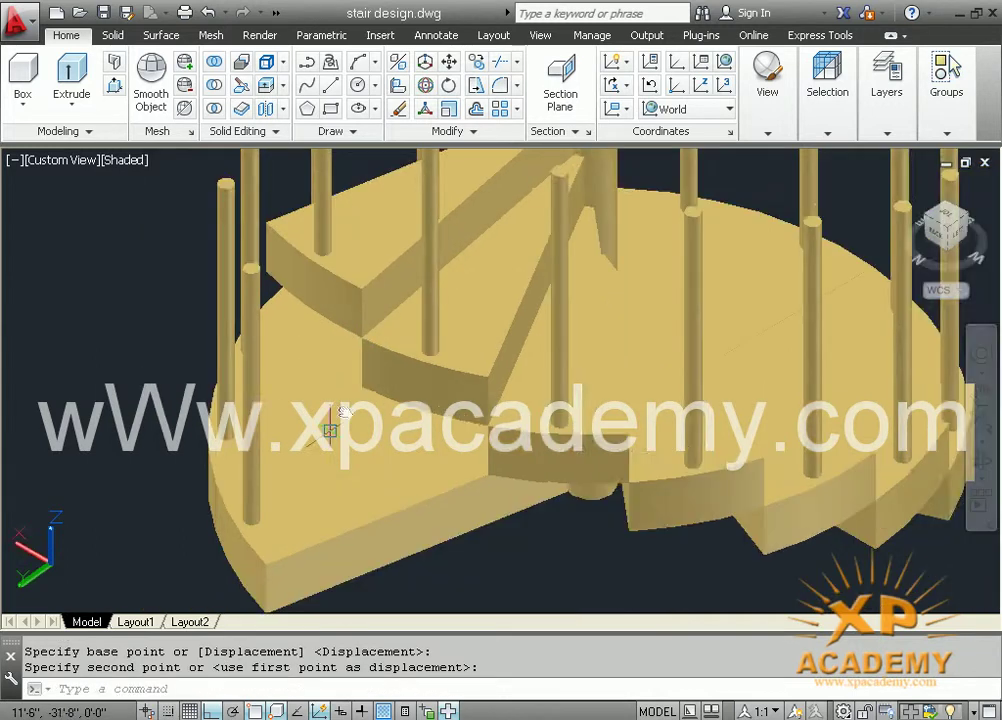
scroll(331, 430, "up", 2)
Raise another slab with its baluster post from the step corner to a new height
key("Return")
left_click(313, 565)
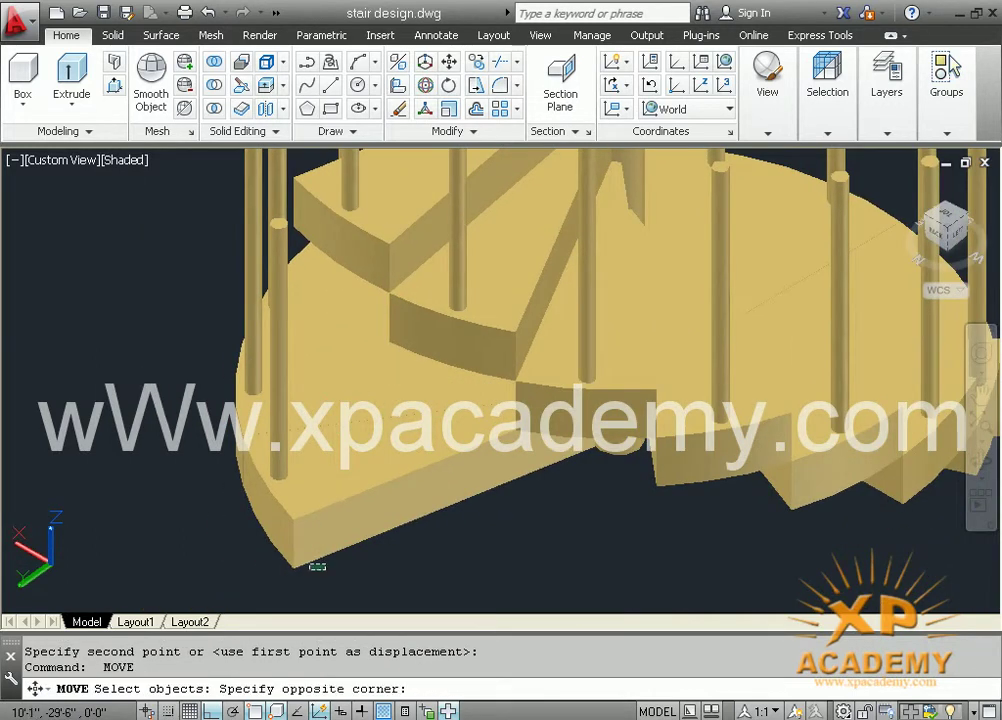
left_click(282, 561)
left_click(289, 477)
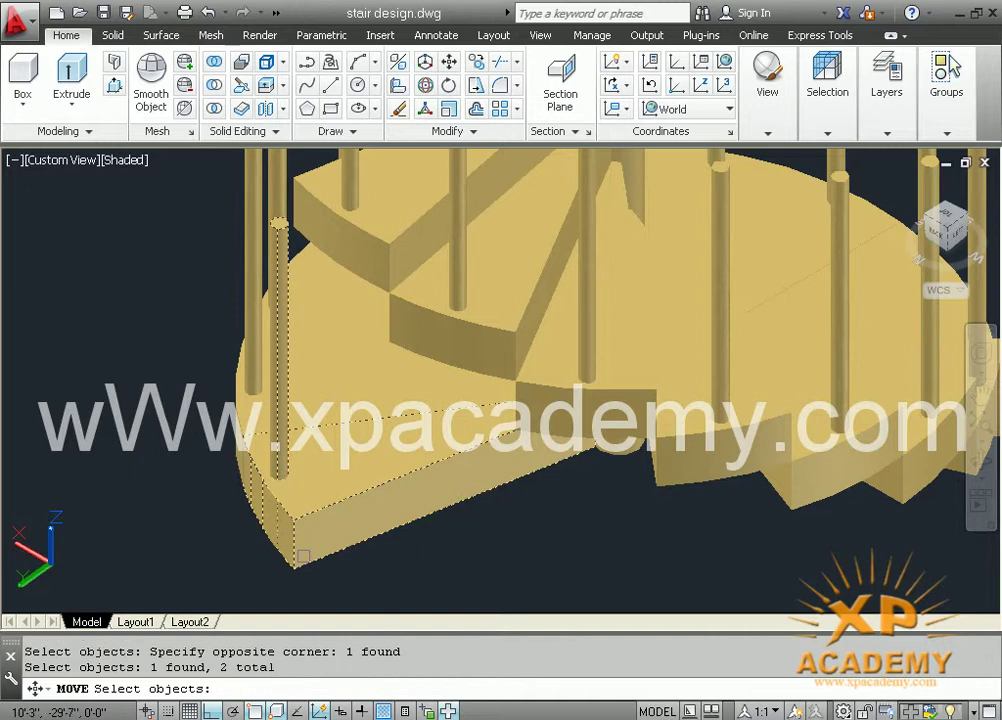
key("Return")
left_click(291, 567)
scroll(222, 398, "up", 3)
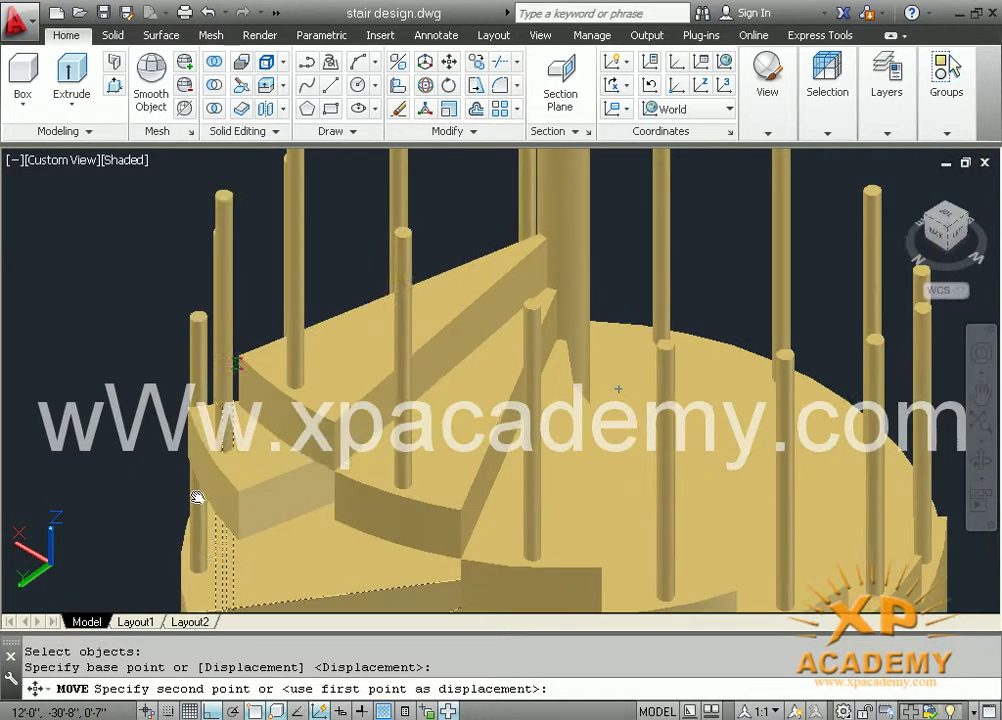
scroll(235, 360, "up", 2)
scroll(230, 314, "up", 2)
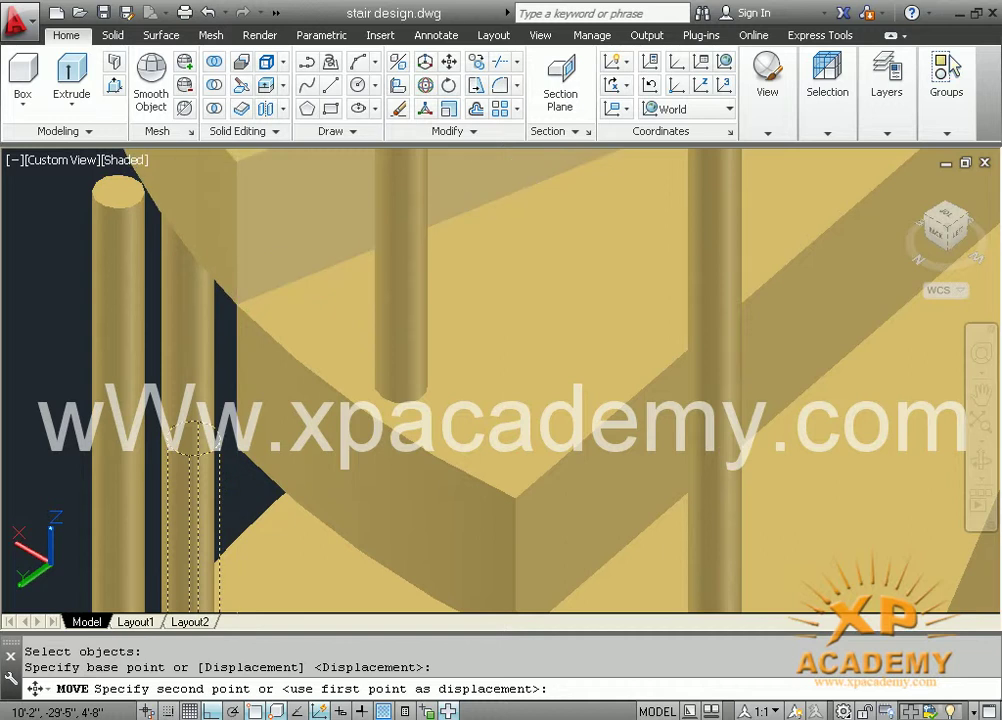
left_click(195, 440)
scroll(224, 376, "down", 2)
scroll(224, 376, "down", 2)
scroll(224, 376, "down", 1)
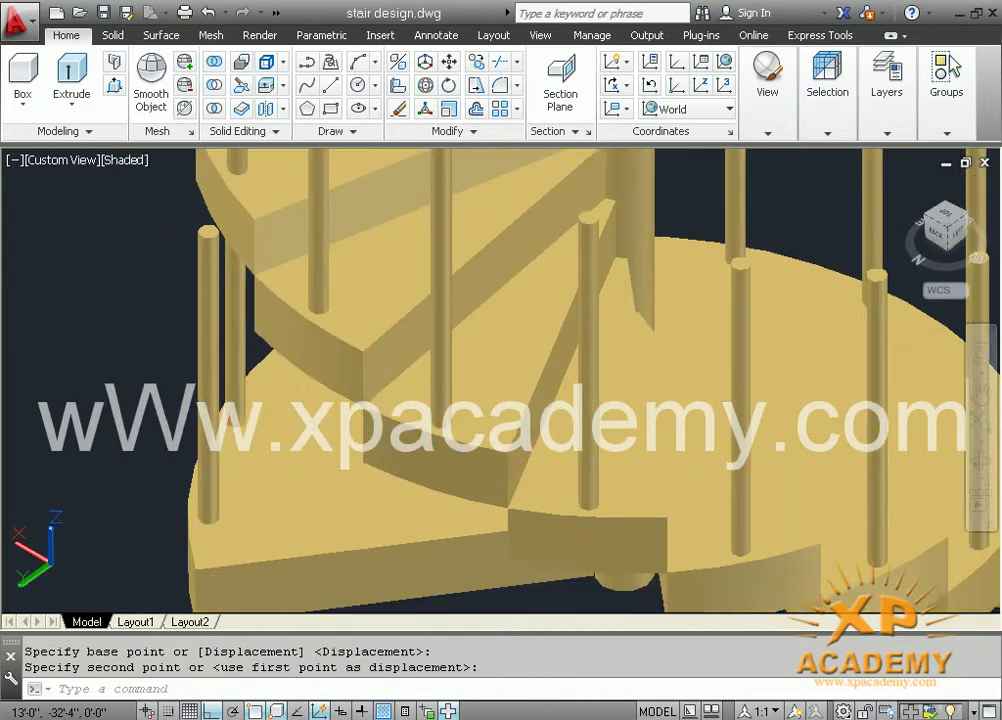
scroll(219, 485, "up", 1)
Move the bottom slab and its baluster straight up to the raised point
key("Return")
left_click(203, 549)
left_click(218, 456)
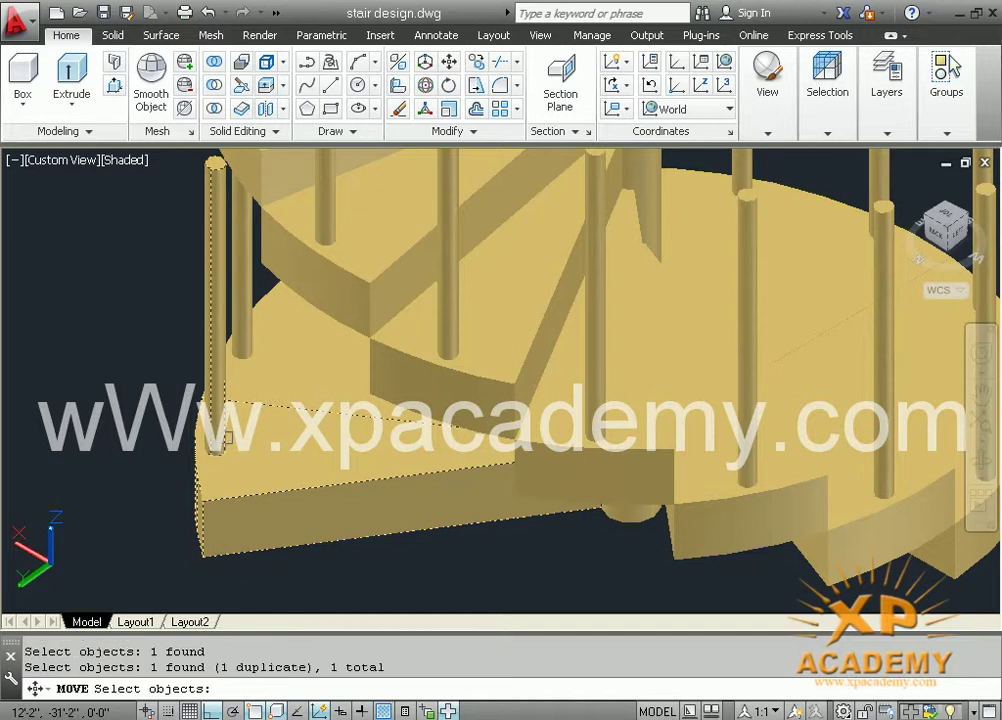
left_click(198, 487)
key("Return")
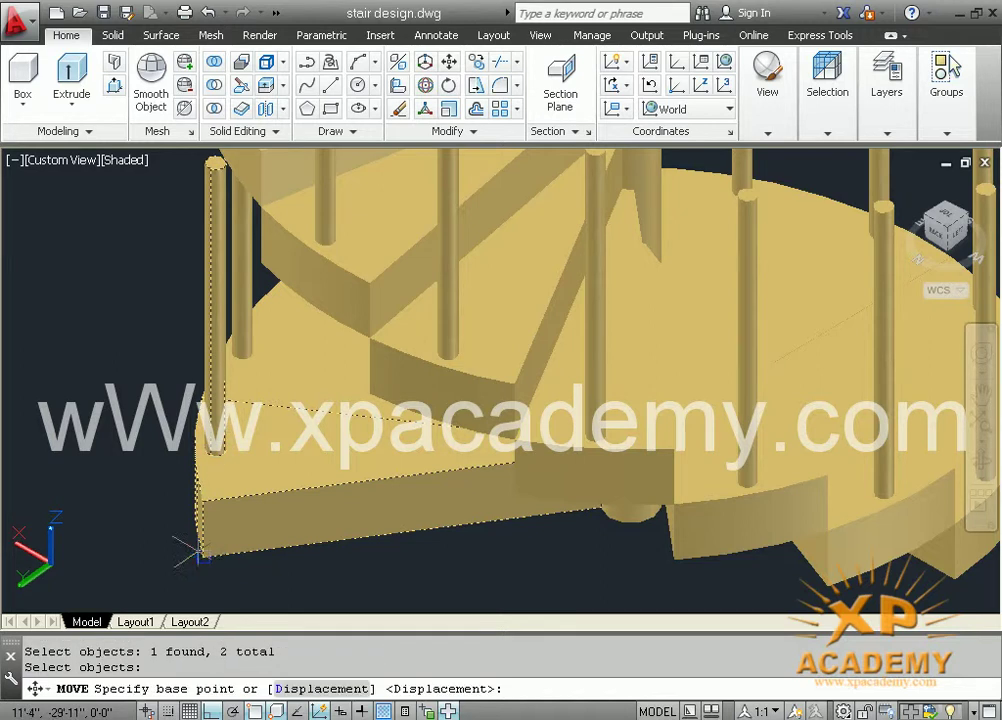
left_click(199, 552)
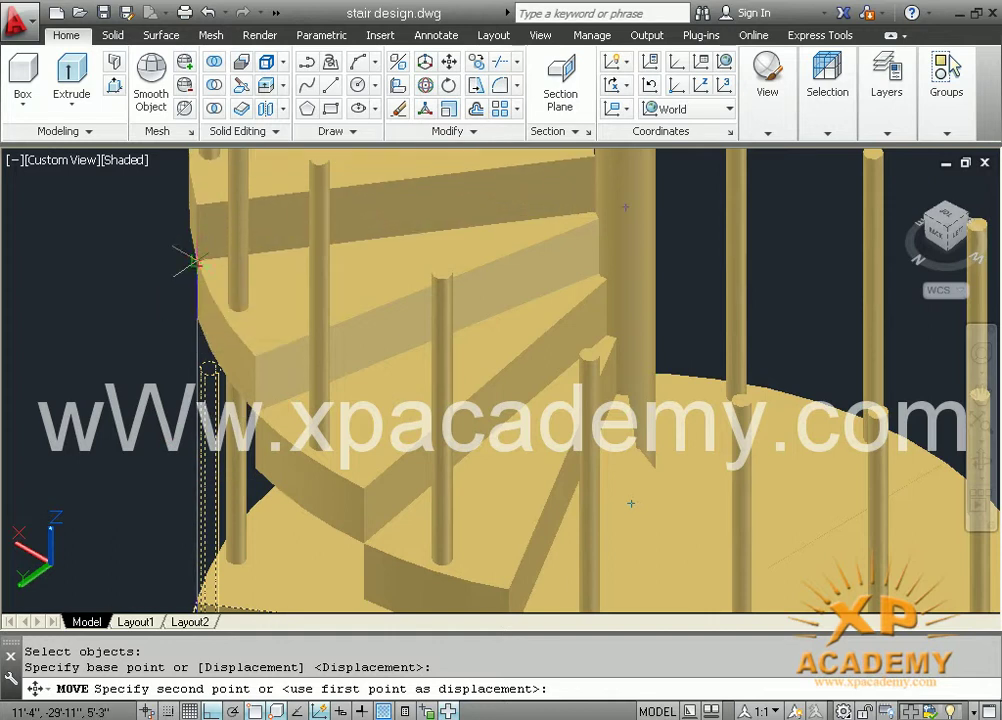
left_click(193, 262)
scroll(183, 335, "down", 3)
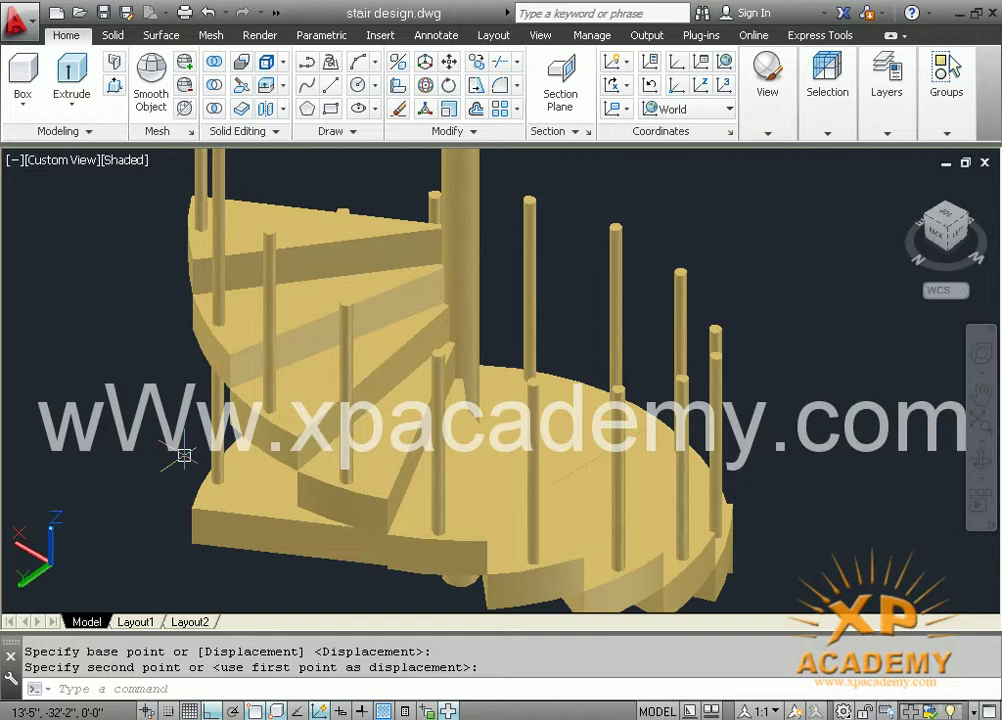
type("m")
Attempt to move the bottom step, cancelling the false MOVE starts and clearing the selection
key("Return")
left_click(214, 507)
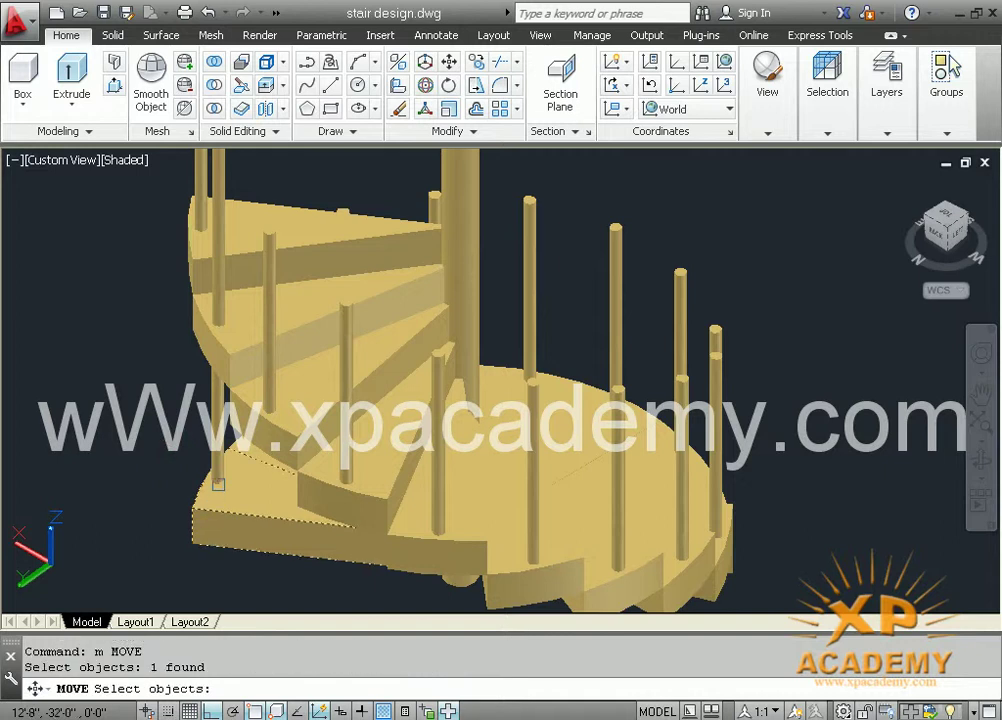
left_click(218, 484)
key("Return")
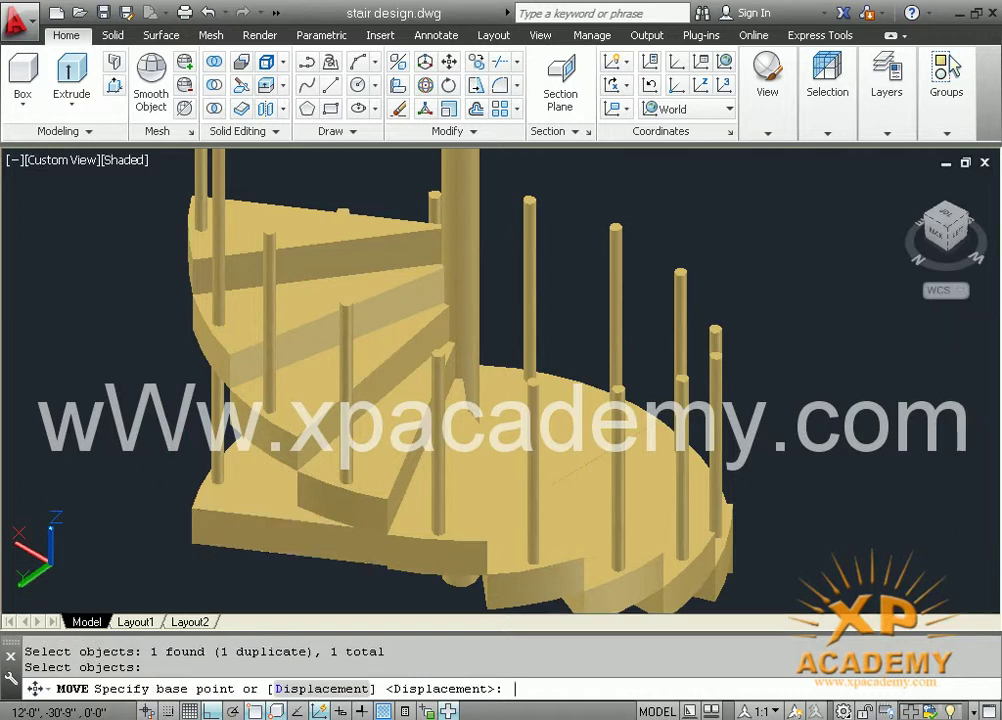
key("Escape")
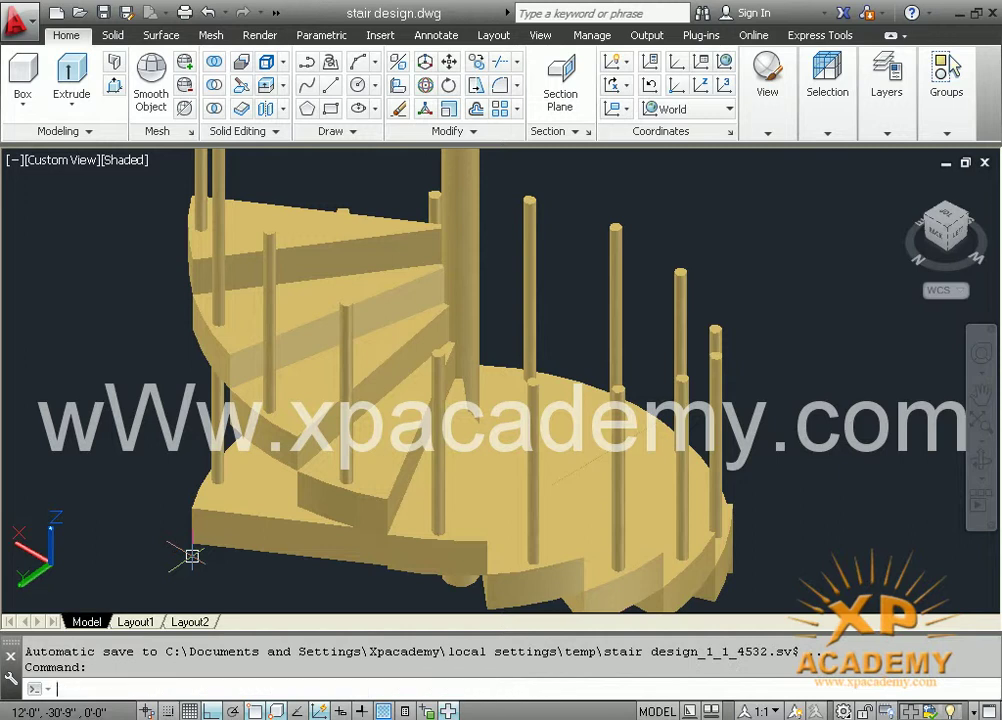
type("m")
key("Return")
type("m")
key("Return")
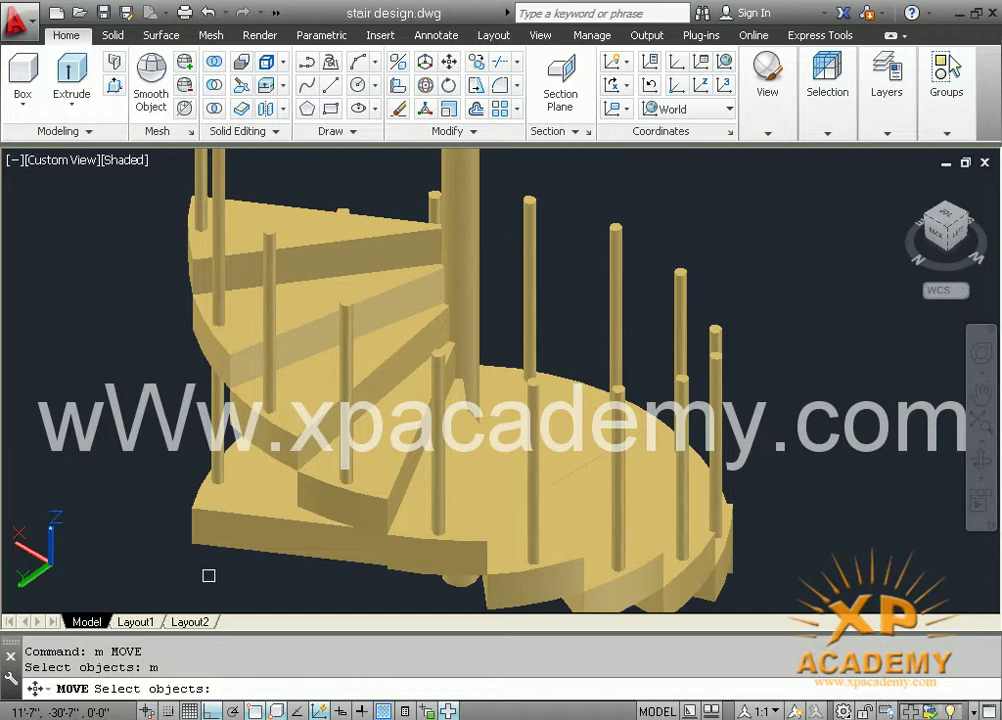
key("Escape")
key("Return")
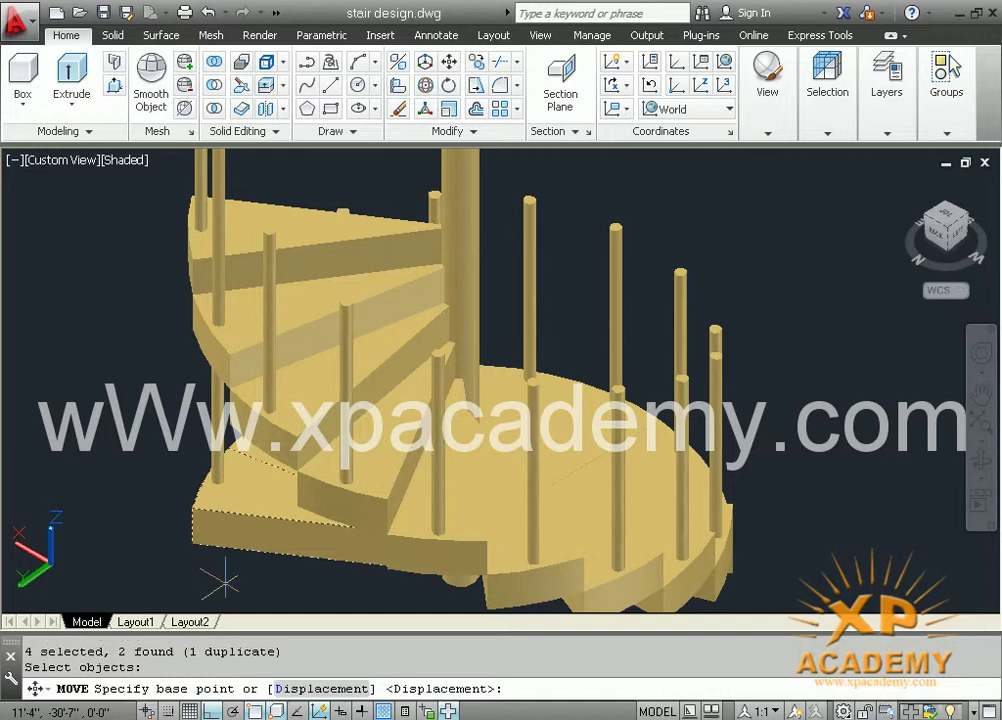
key("Escape")
key("Escape")
Window-select the bottom step's three objects and raise them to the next step height
key("Return")
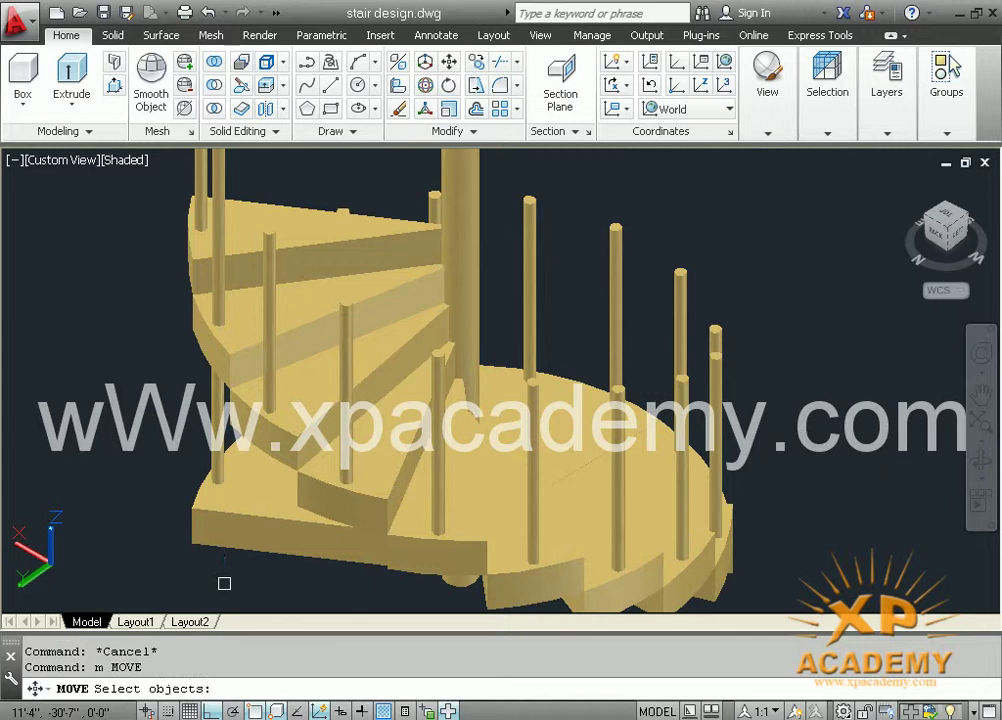
left_click(226, 586)
left_click(168, 476)
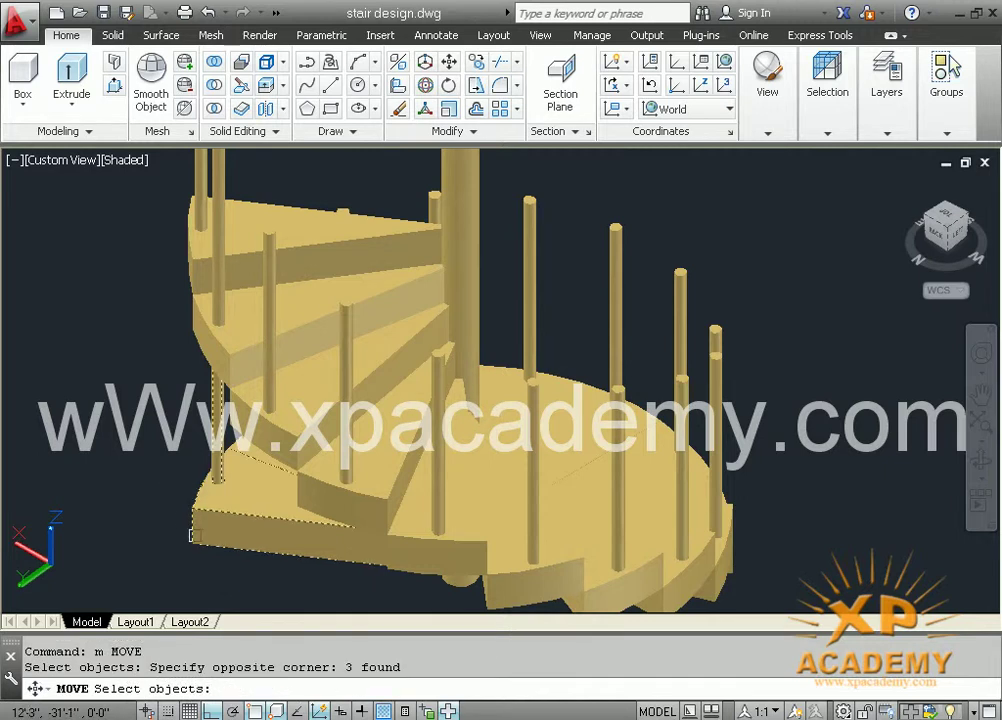
key("Return")
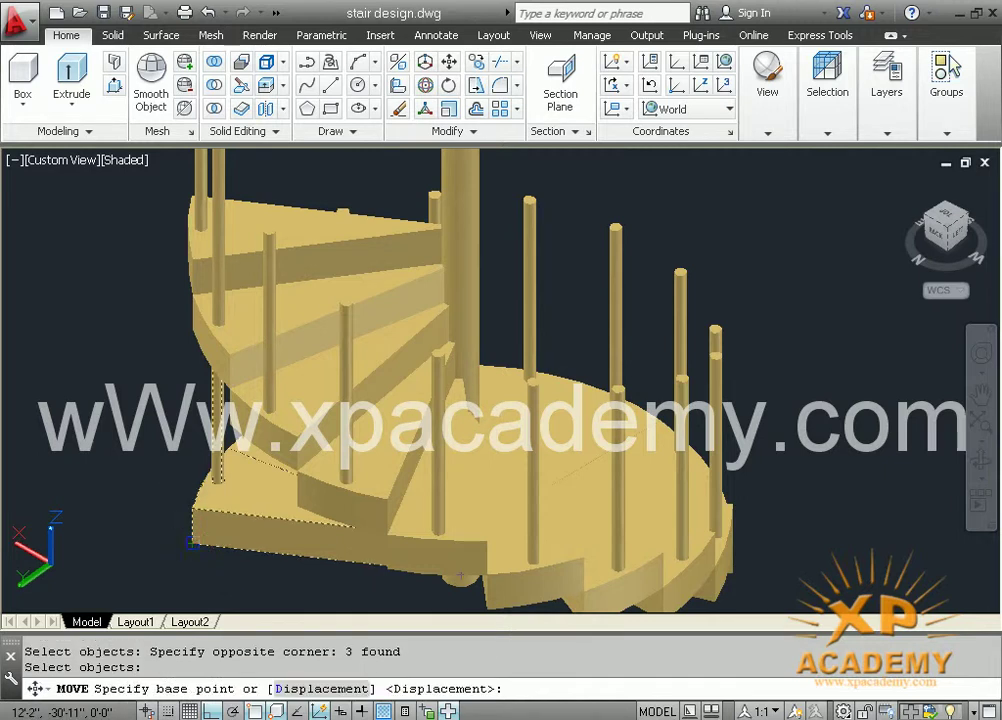
left_click(191, 541)
scroll(182, 190, "up", 2)
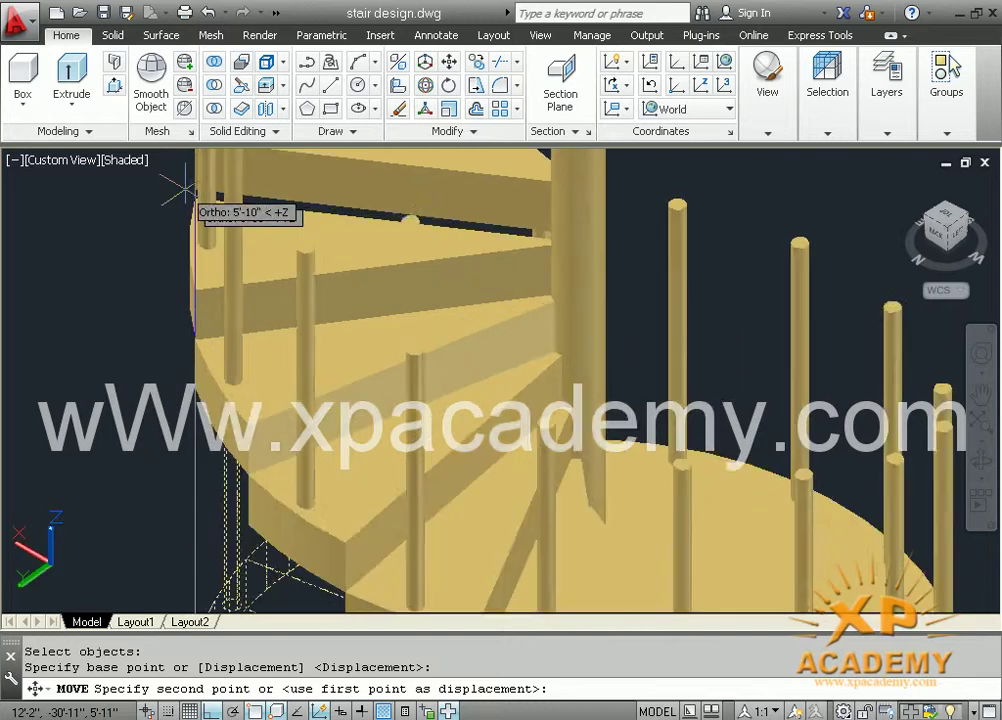
scroll(182, 190, "up", 2)
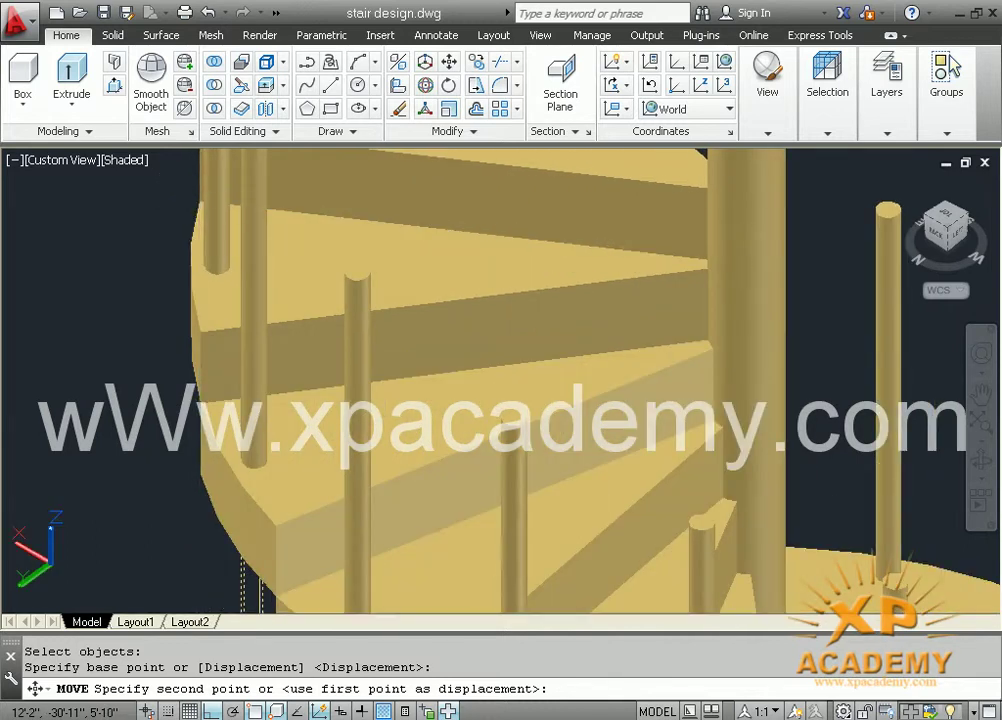
left_click(179, 279)
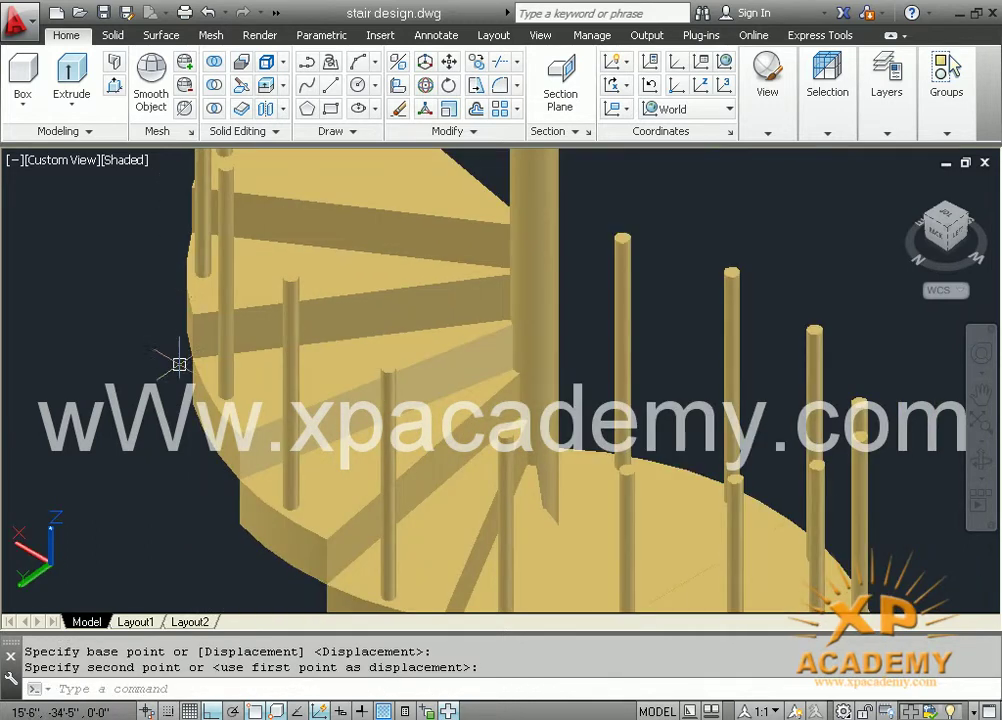
scroll(179, 364, "down", 3)
mouse_move(199, 452)
middle_mouse_down("shift")
mouse_move(206, 463)
mouse_move(271, 467)
mouse_move(391, 463)
mouse_move(456, 440)
mouse_move(376, 454)
mouse_move(245, 448)
middle_mouse_up("shift")
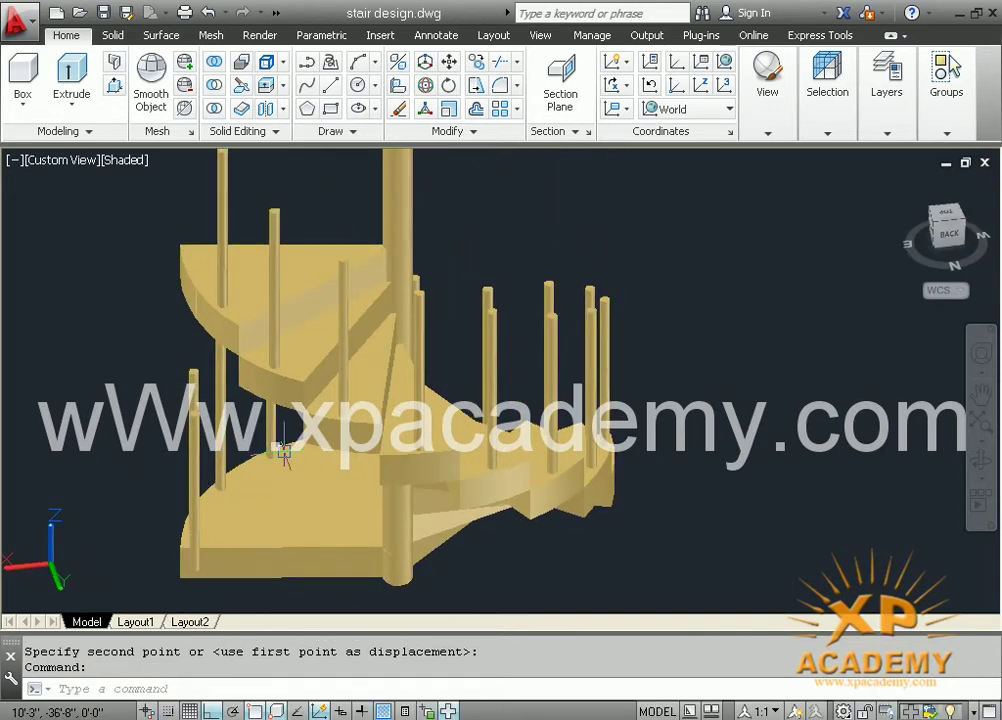
Undo the last two changes, then lift the bottom step and post to the higher point
key("ctrl+z")
key("ctrl+z")
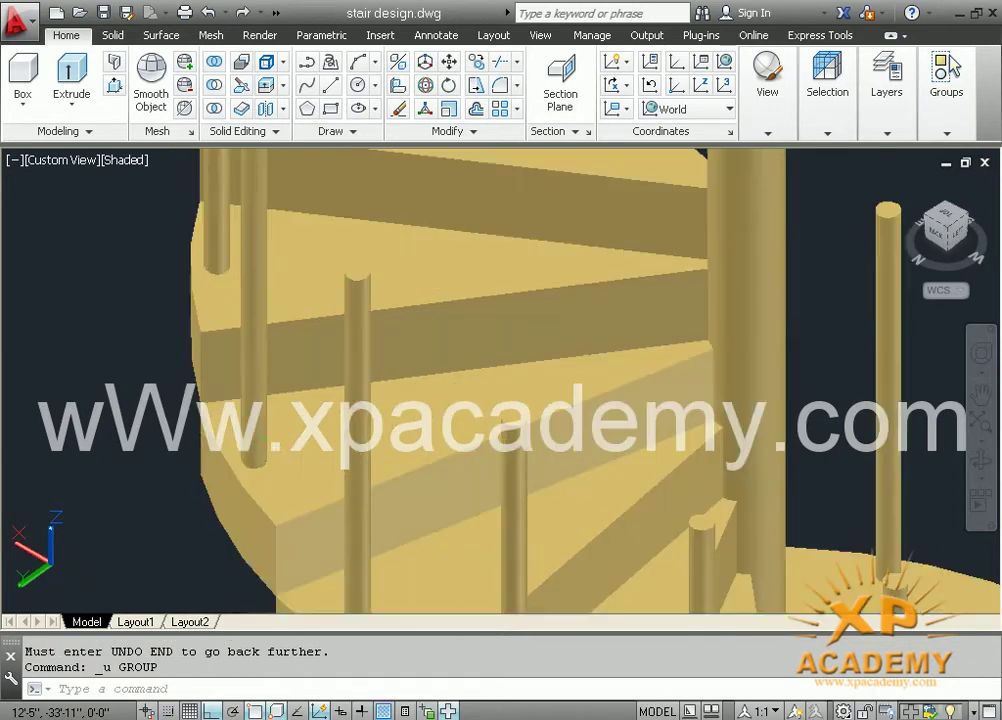
key("ctrl+z")
key("ctrl+z")
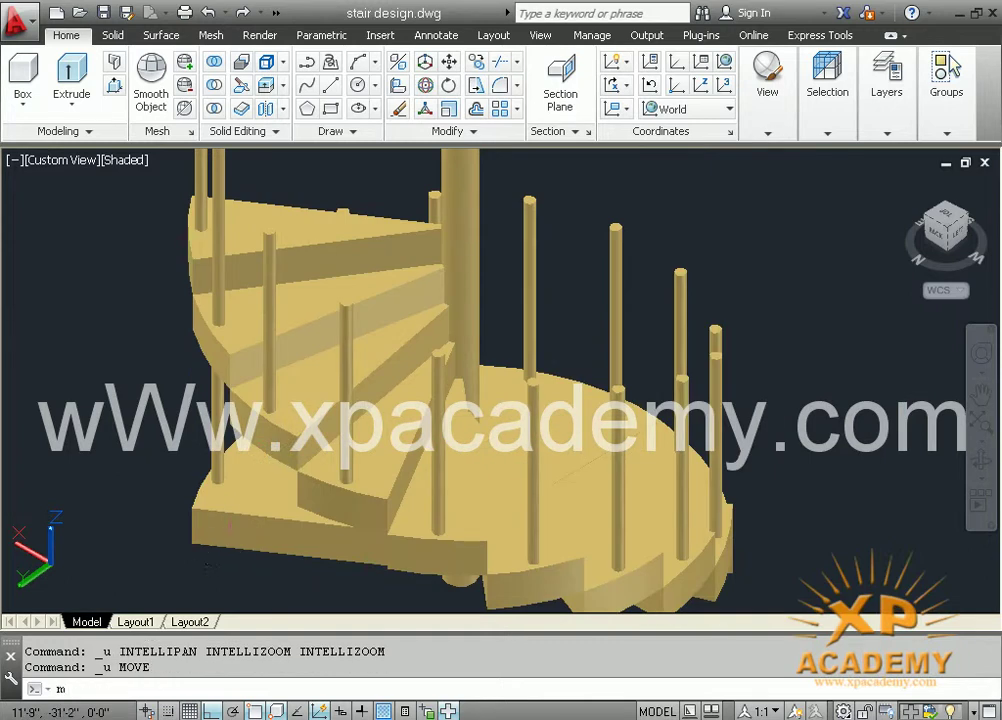
key("Return")
left_click(201, 545)
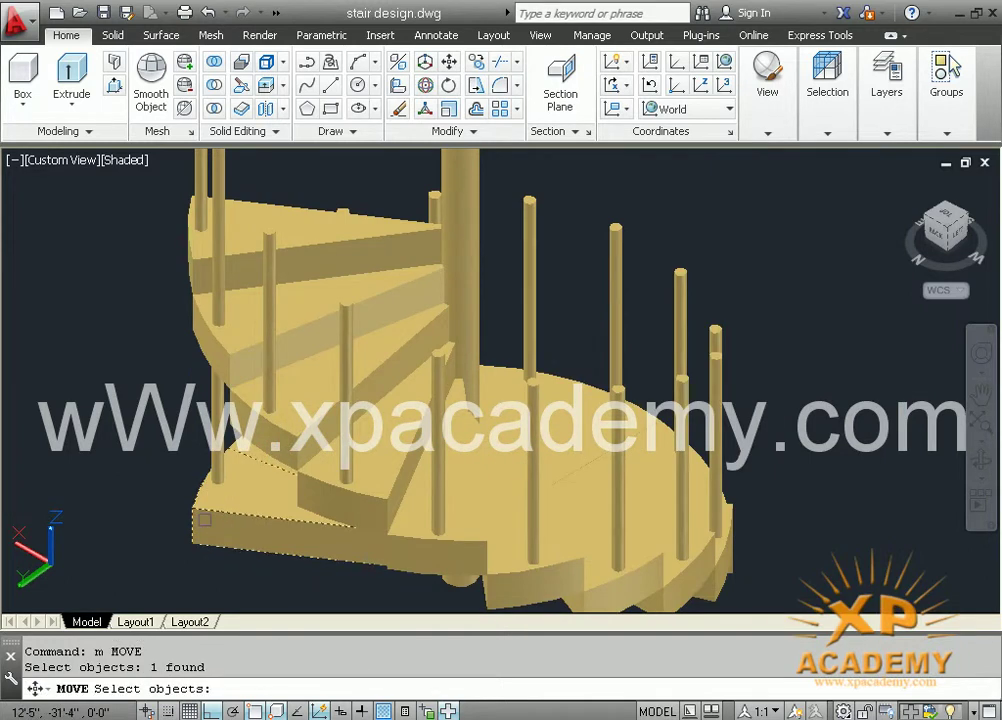
left_click(212, 409)
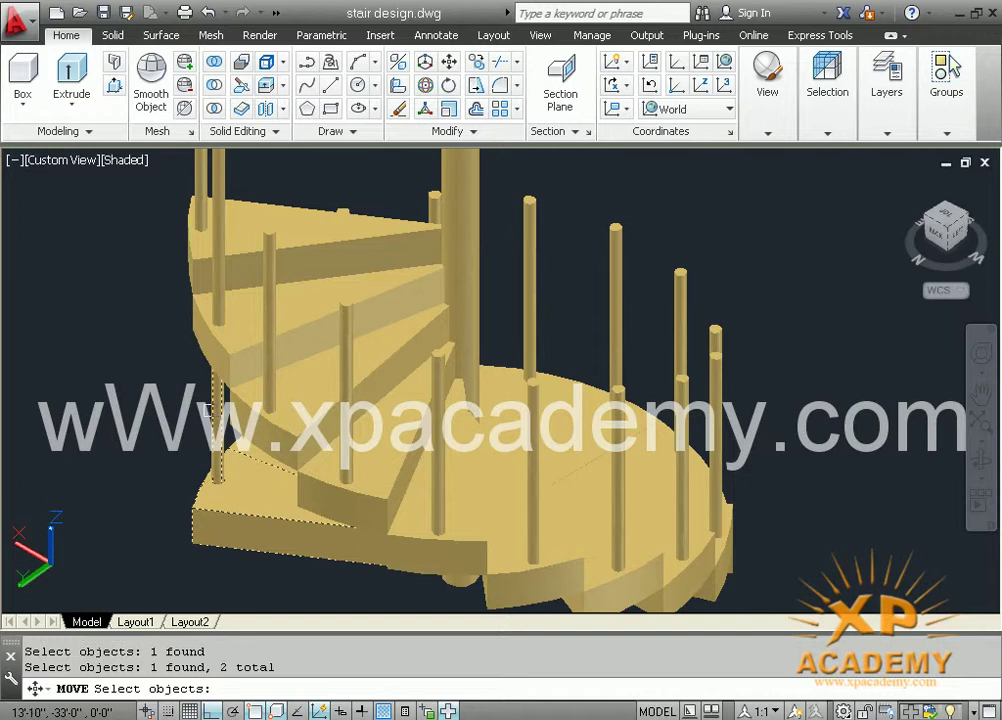
key("Return")
left_click(190, 542)
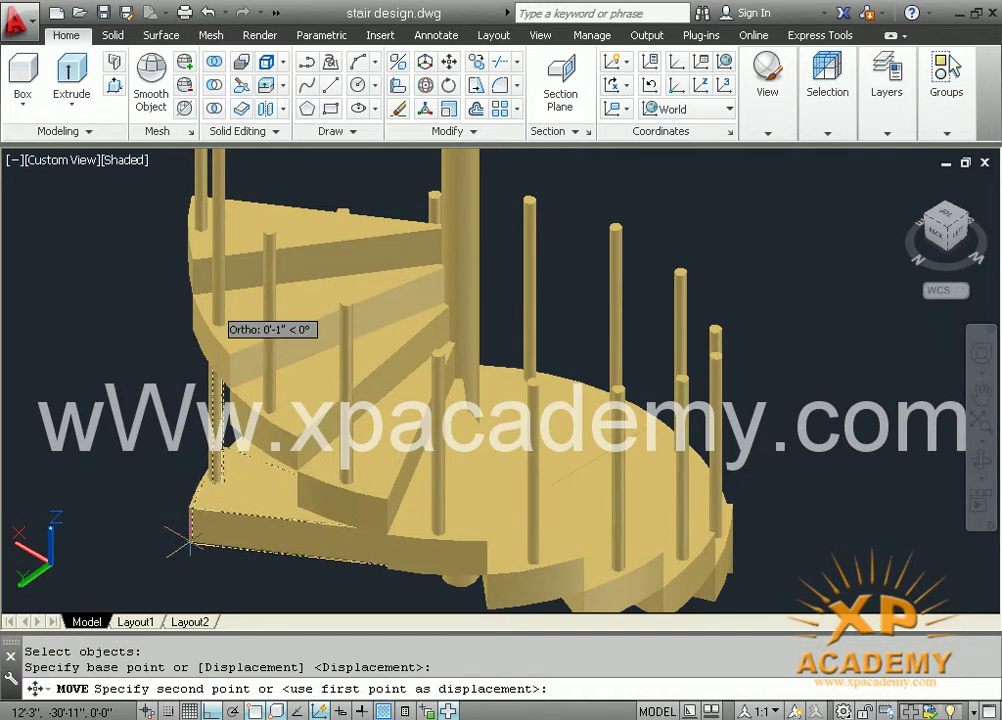
left_click(190, 191)
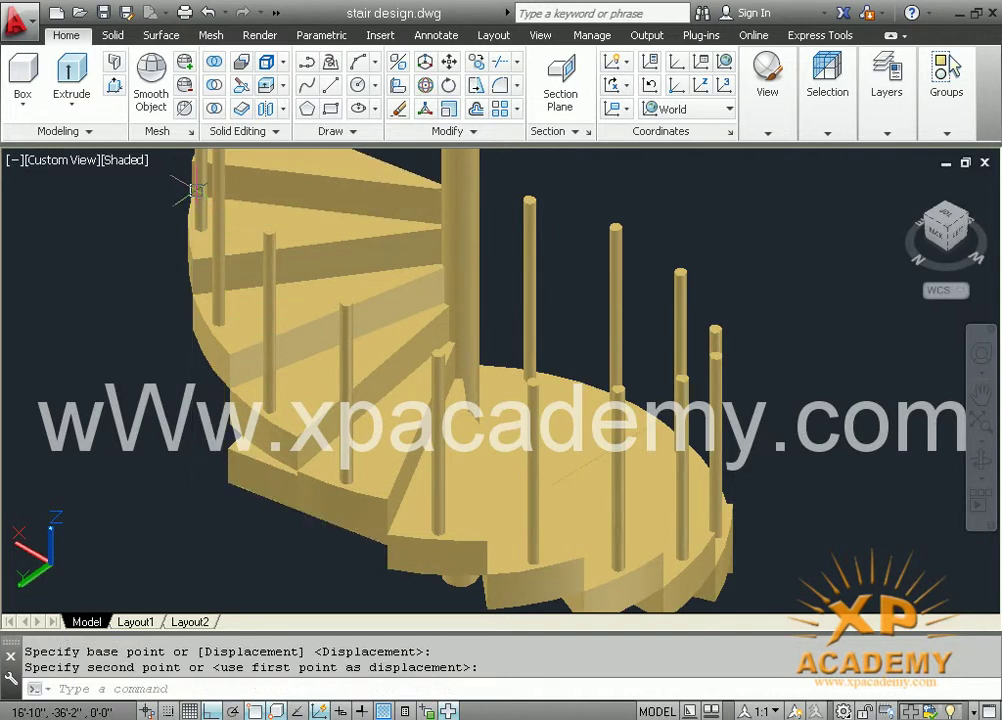
Pan and orbit the staircase until its front, with bottom landing and posts, faces the viewer
scroll(182, 376, "down", 2)
mouse_move(179, 380)
middle_mouse_down()
mouse_move(166, 416)
mouse_move(137, 443)
middle_mouse_up()
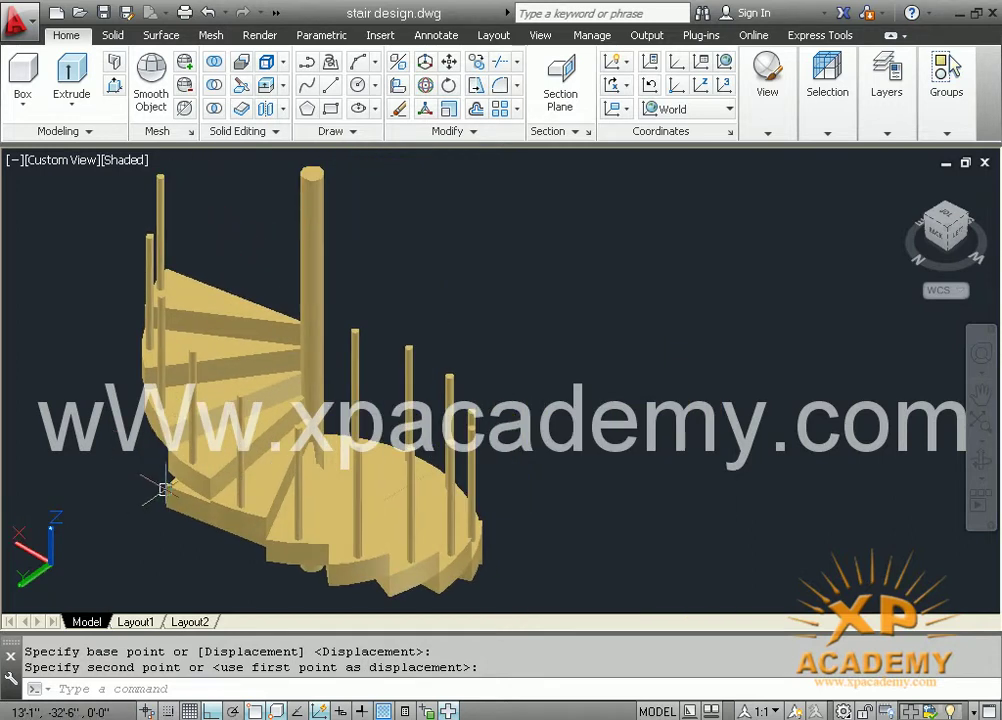
middle_click_drag(147, 483, 636, 477, "shift")
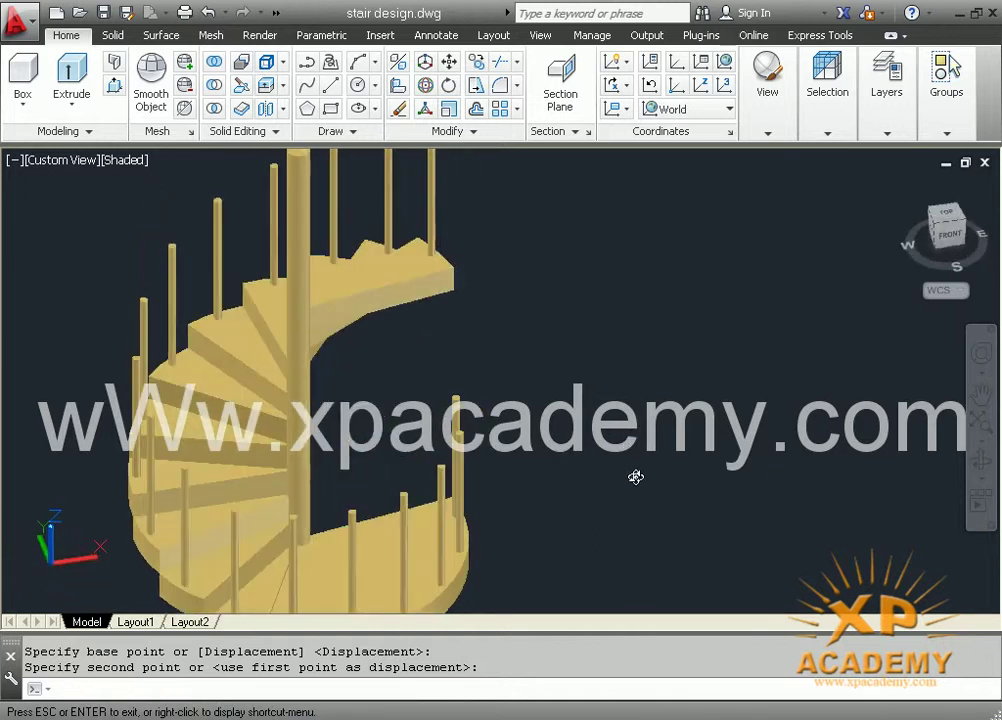
mouse_move(510, 499)
middle_mouse_down("shift")
mouse_move(430, 517)
mouse_move(420, 455)
middle_mouse_up("shift")
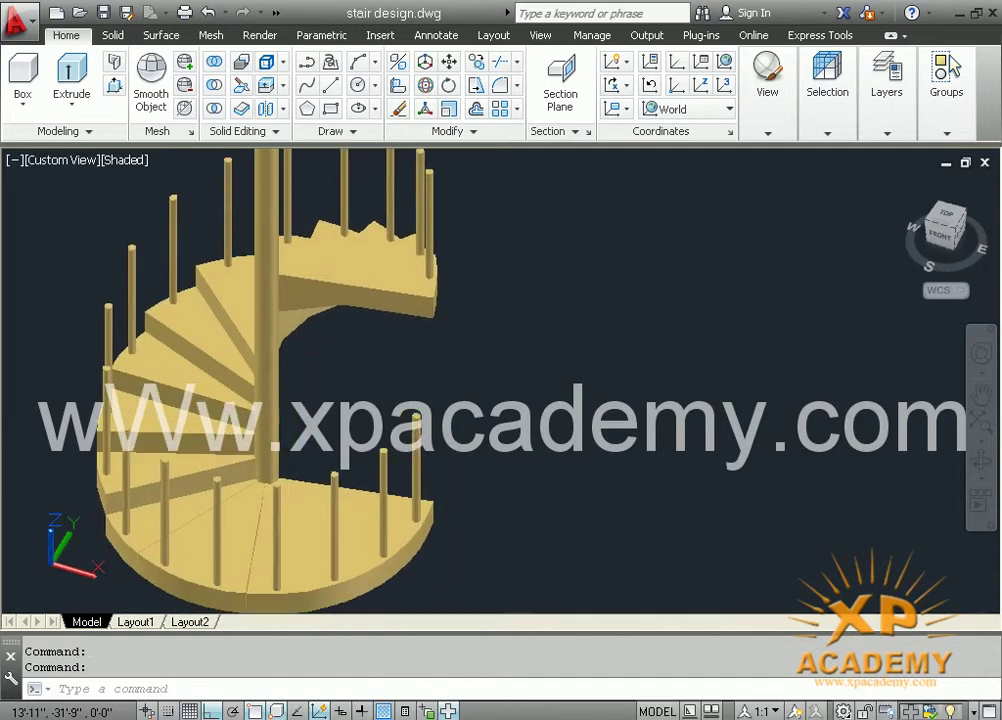
type("m")
key("Return")
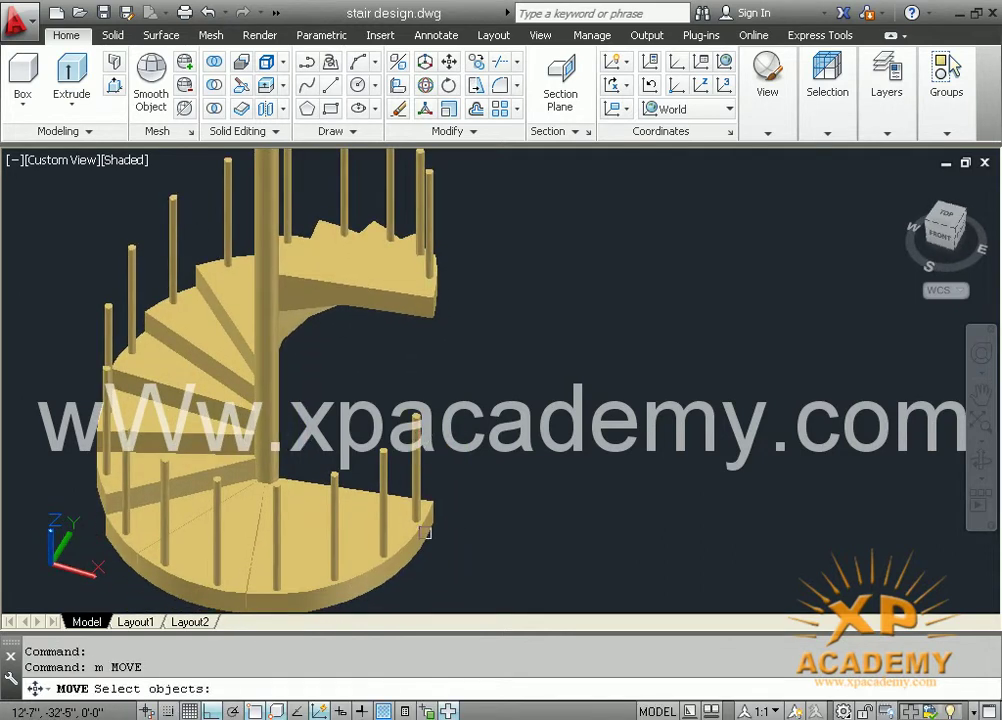
Move the bottom landing slab and its baluster post up to the top of the spiral
left_click(430, 531)
left_click(421, 492)
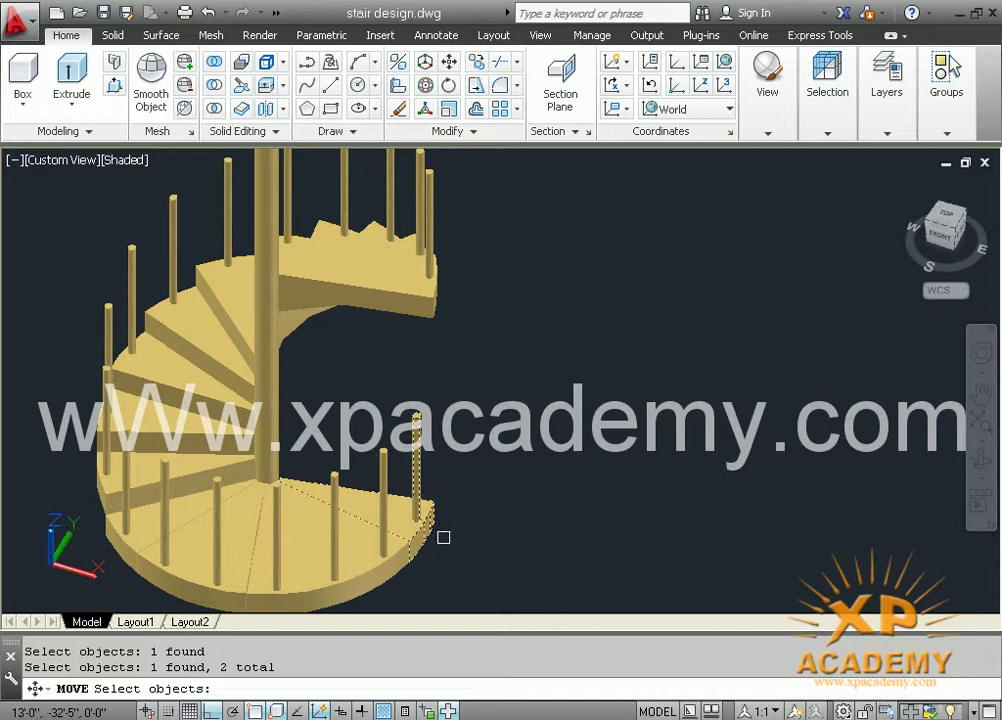
key("alt")
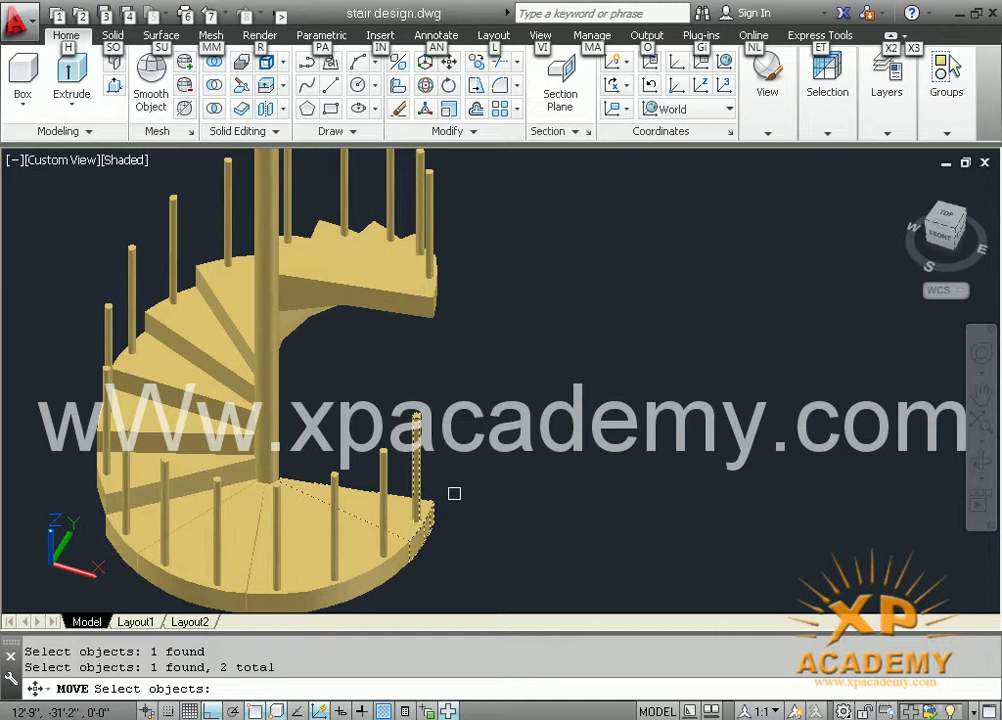
key("Return")
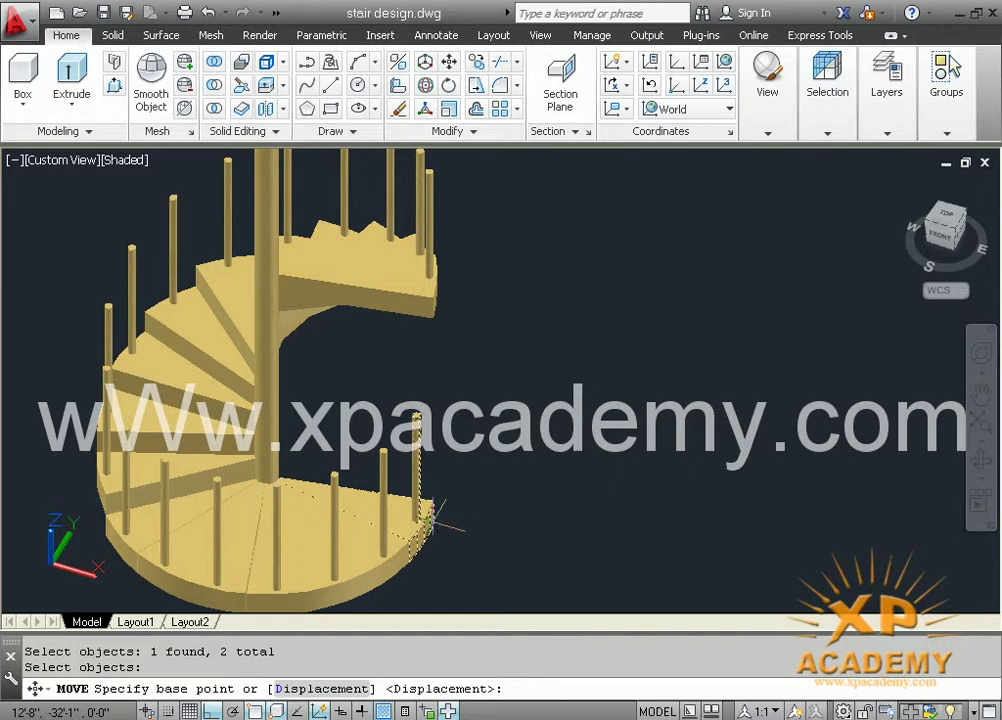
left_click(428, 522)
scroll(436, 290, "up", 4)
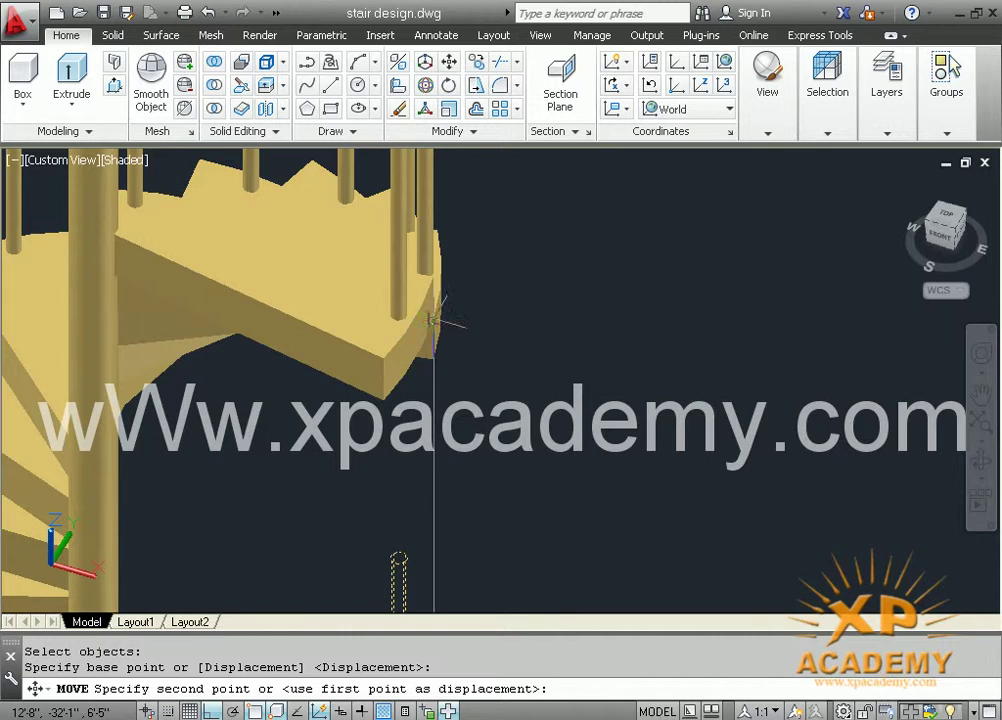
left_click(454, 420)
scroll(454, 430, "down", 2)
scroll(420, 470, "down", 2)
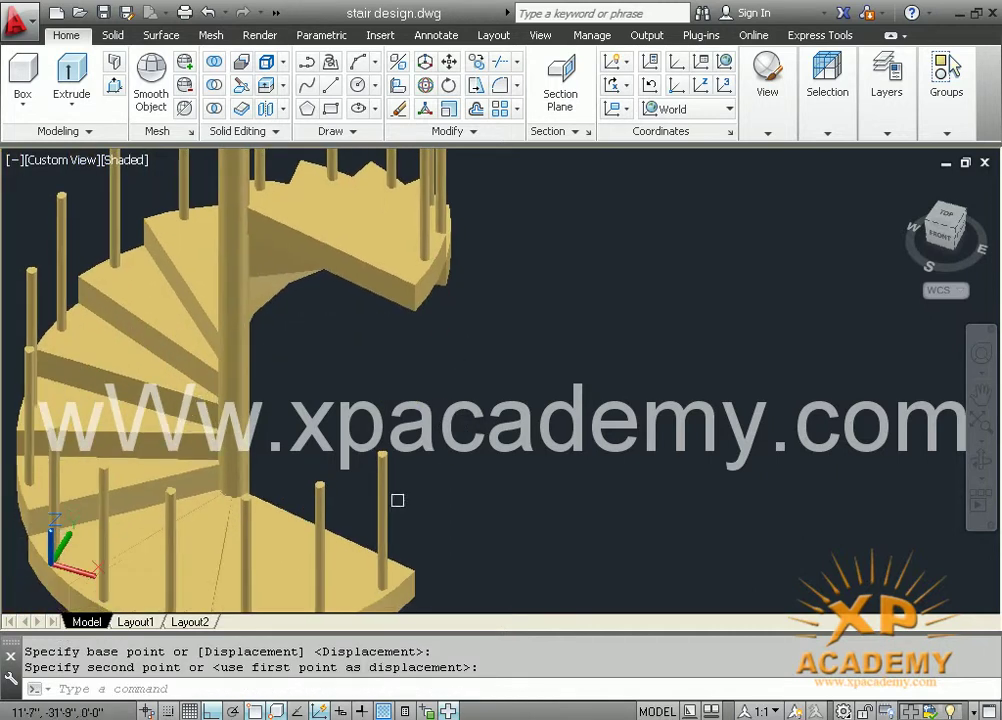
scroll(397, 500, "up", 3)
scroll(403, 496, "up", 2)
Window-select the next tread and its post and raise them to the stair top
key("Return")
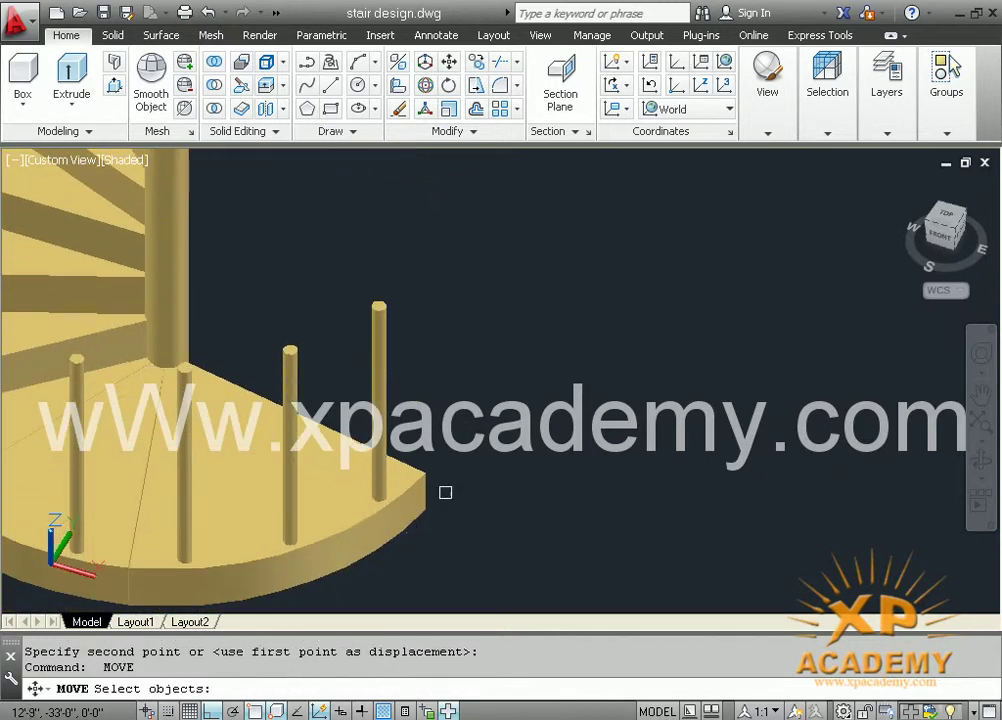
left_click(380, 485)
left_click(432, 498)
left_click(418, 510)
key("Return")
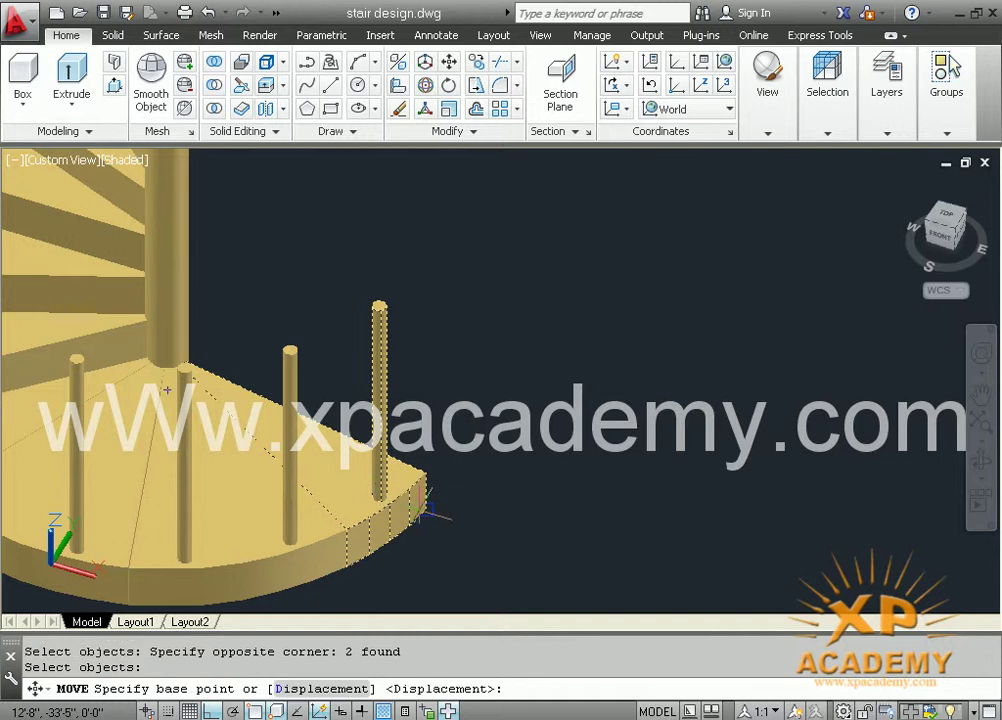
left_click(427, 510)
middle_click_drag(418, 391, 409, 604)
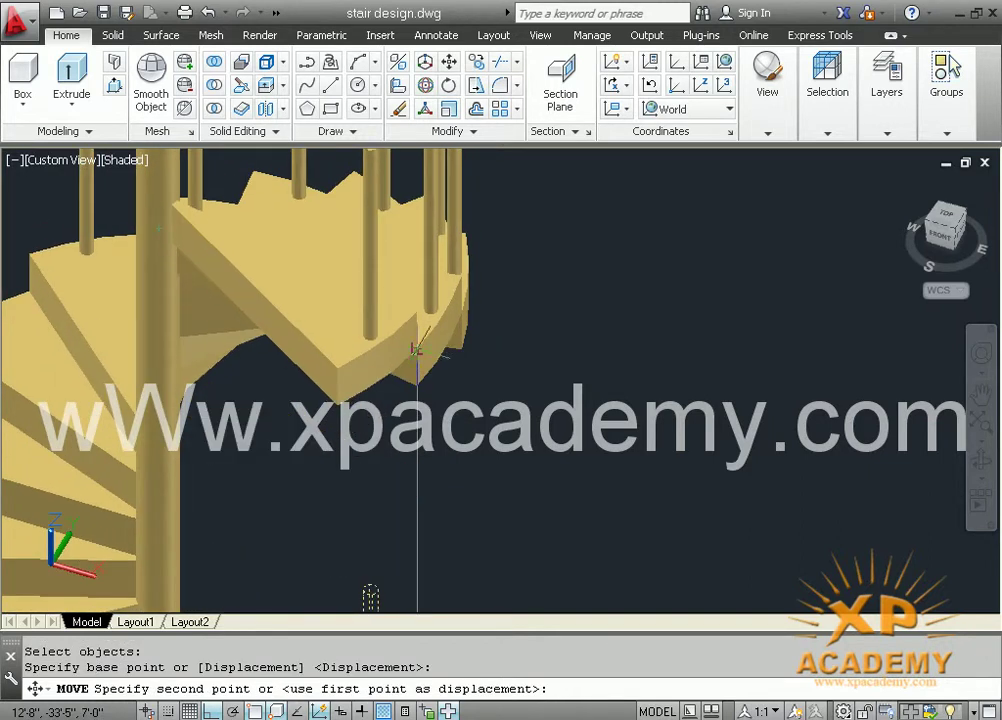
left_click(418, 346)
middle_click_drag(418, 350, 375, 505)
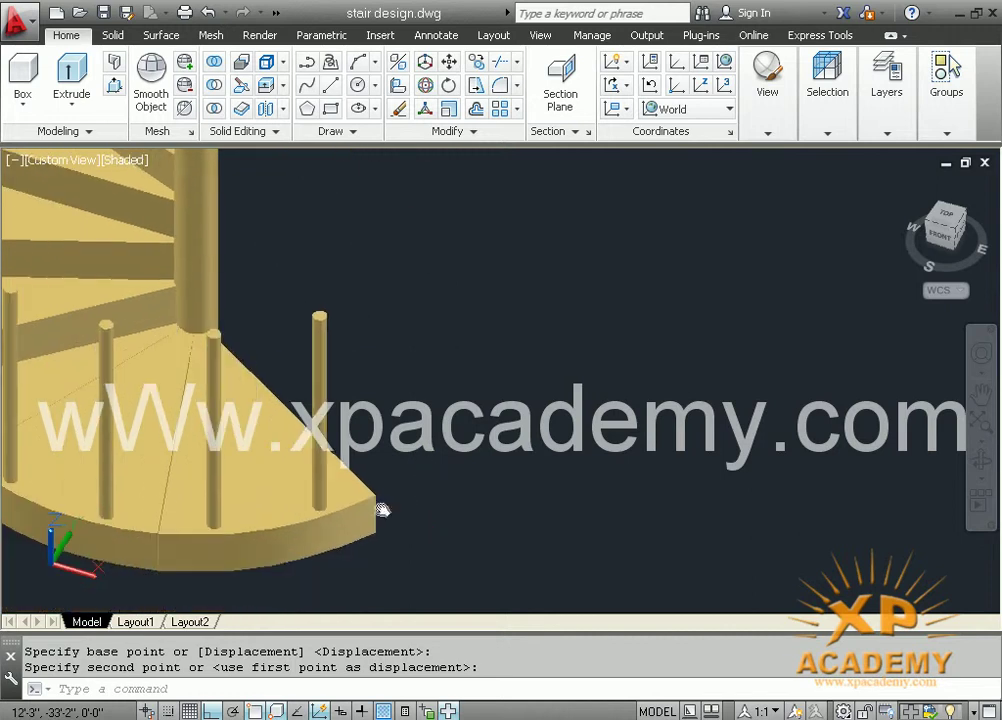
Lift the following tread with its baluster onto the new top step
key("Return")
left_click(394, 515)
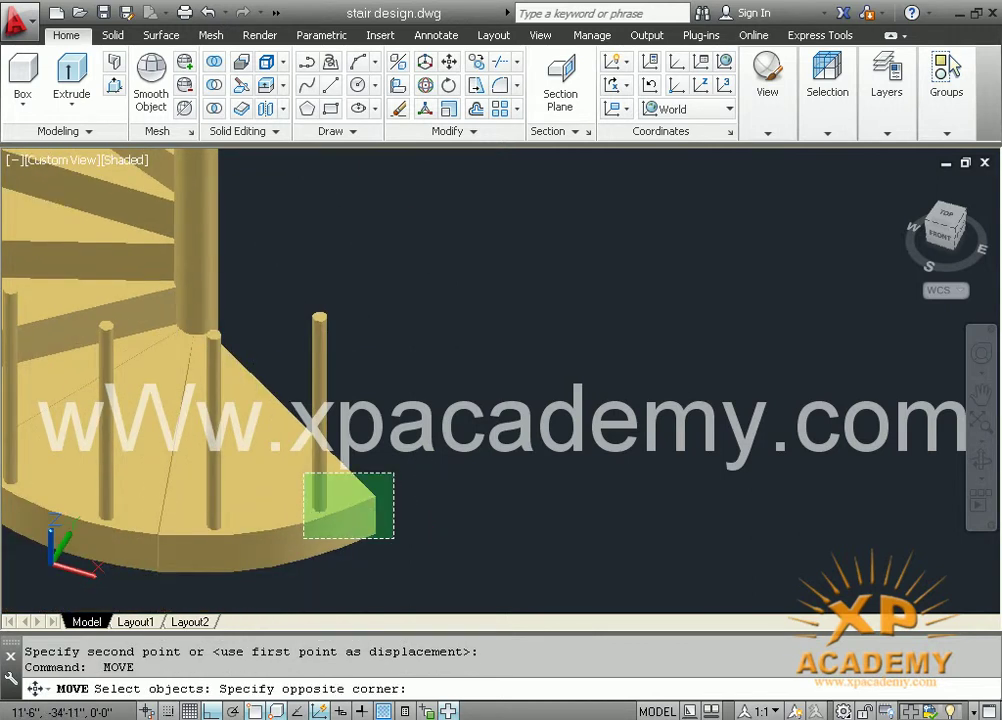
left_click(305, 537)
key("Return")
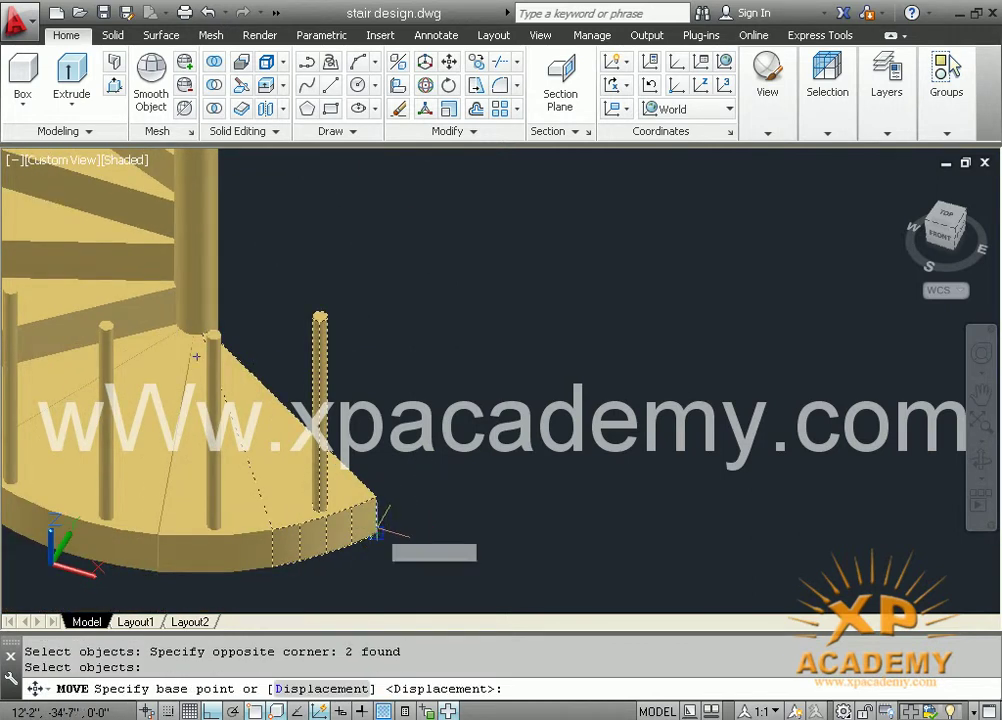
left_click(377, 532)
middle_click_drag(397, 327, 305, 603, "shift")
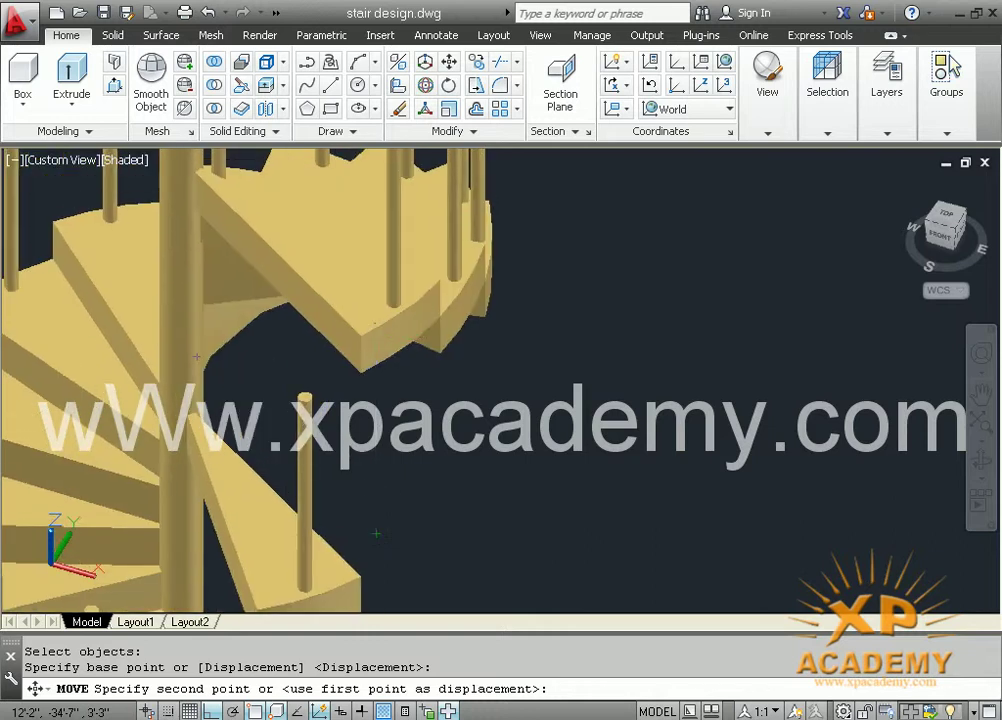
left_click(305, 603)
scroll(320, 500, "down", 3)
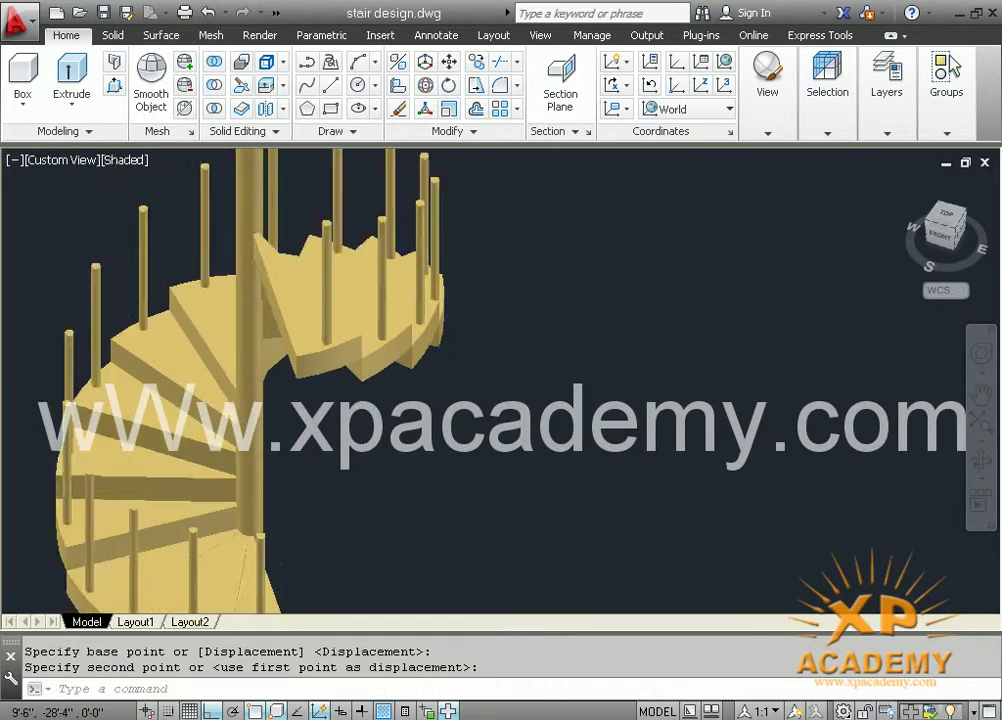
scroll(331, 471, "up", 3)
scroll(308, 500, "up", 2)
Move the next lowest tread from its outer corner up to the top of the spiral
key("Return")
left_click(248, 511)
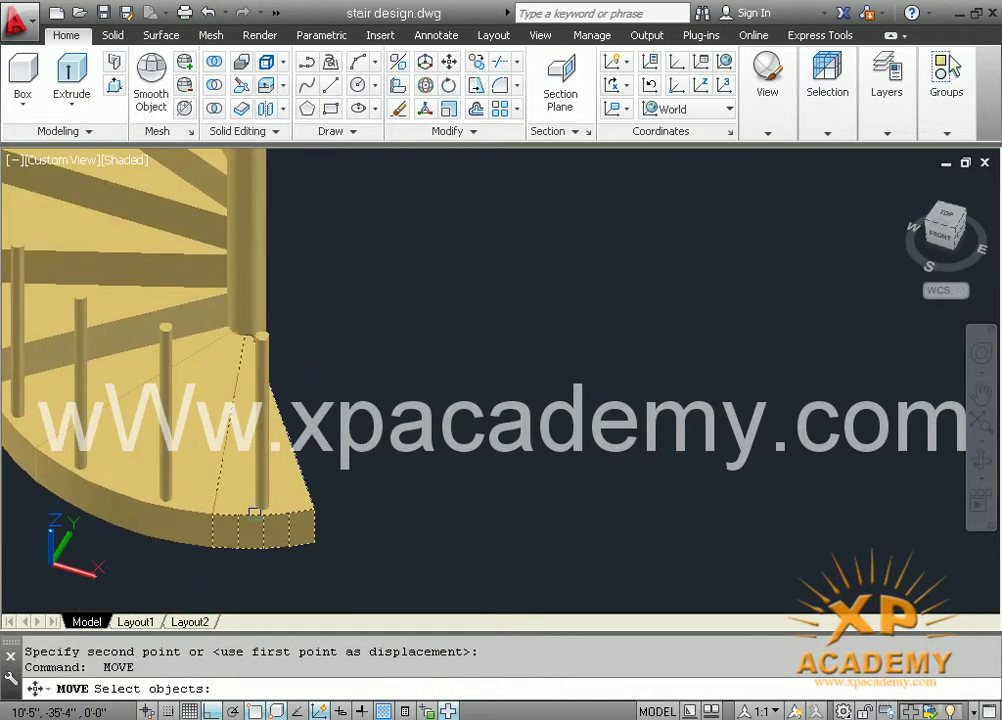
key("Return")
left_click(311, 546)
scroll(385, 372, "down", 2)
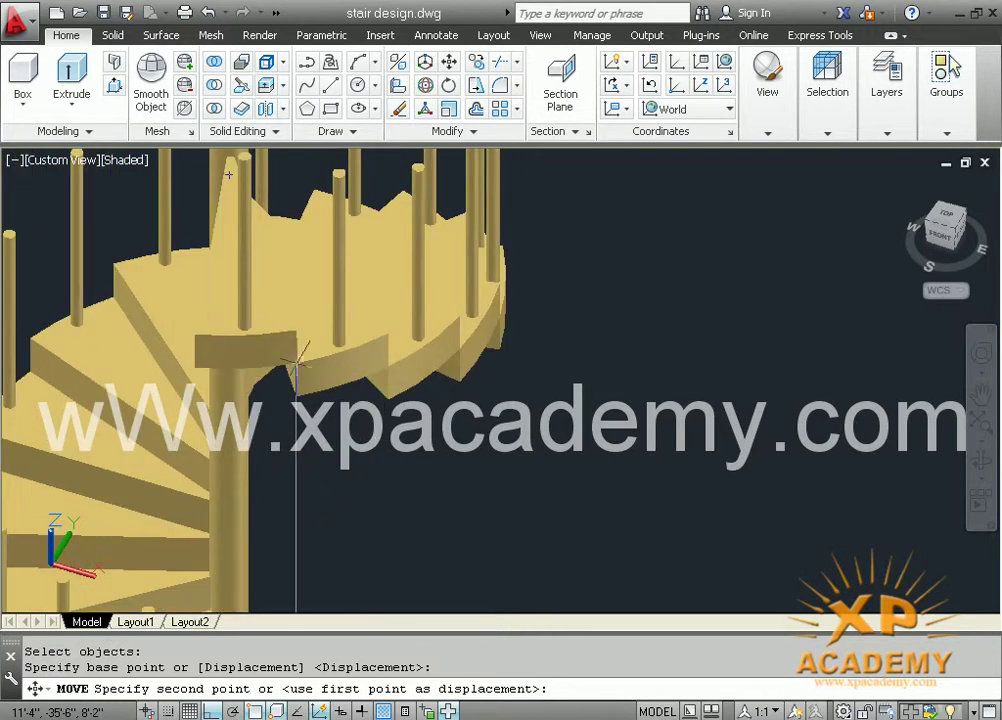
left_click(291, 476)
middle_click_drag(291, 476, 473, 270)
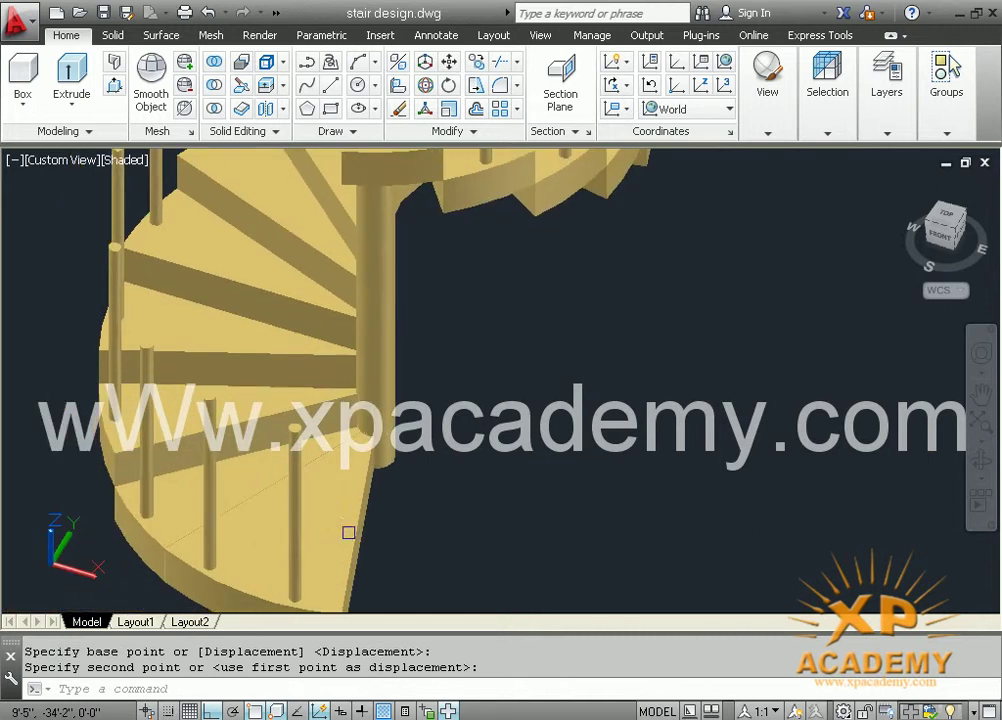
Raise another tread and its baluster post 8'-2" higher
key("Return")
middle_click_drag(348, 532, 358, 400)
left_click(349, 470)
left_click(303, 420)
key("Return")
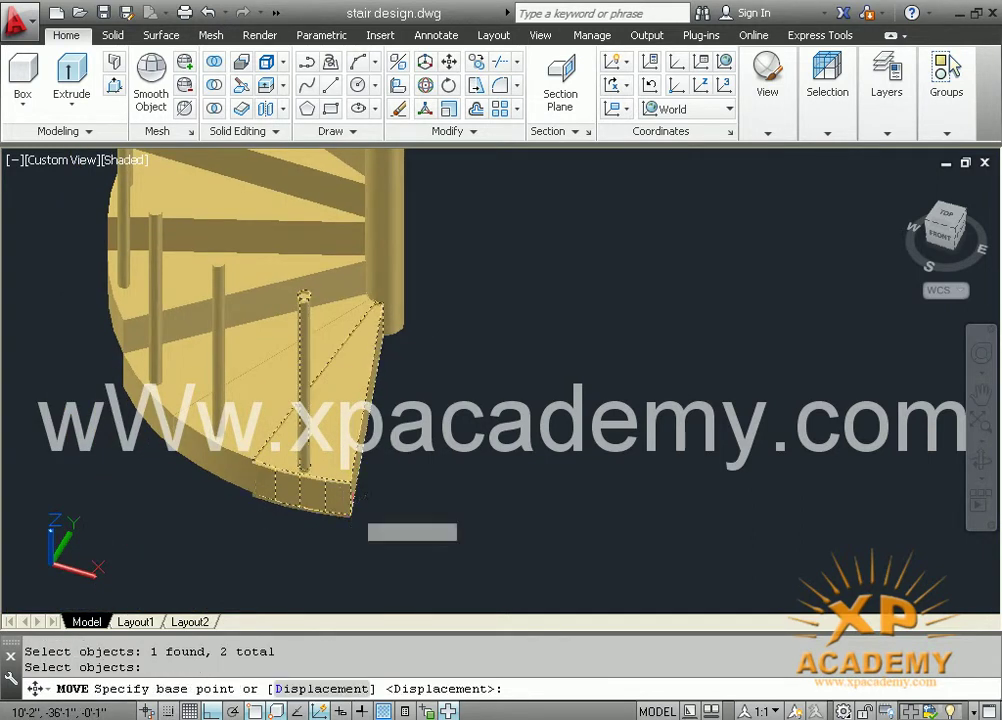
left_click(349, 516)
scroll(330, 470, "down", 3)
scroll(330, 470, "up", 3)
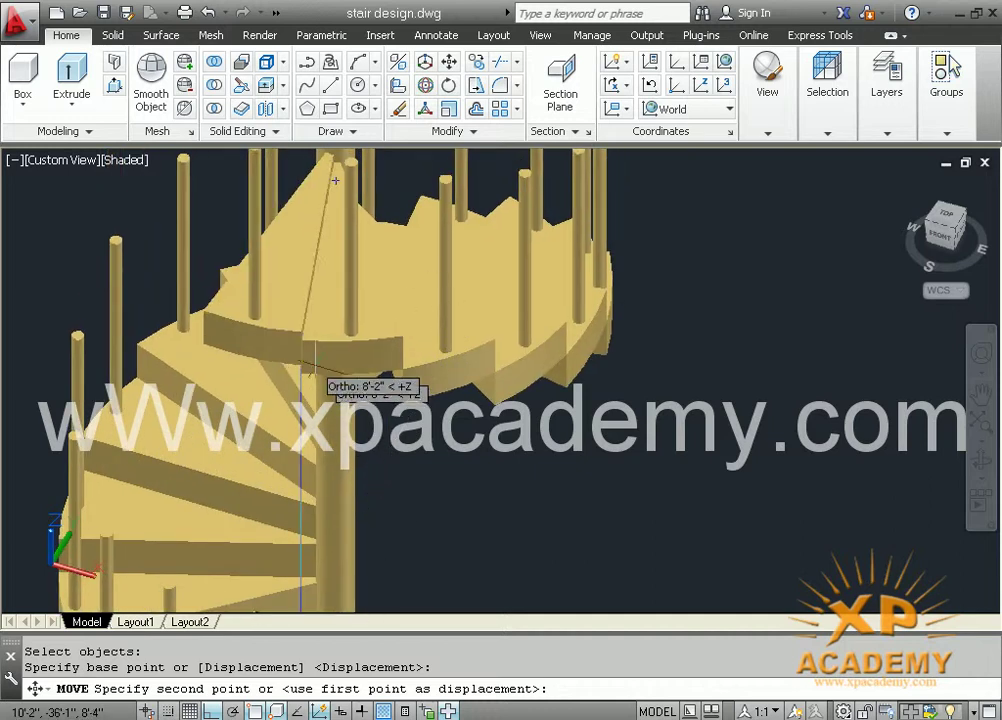
left_click(358, 458)
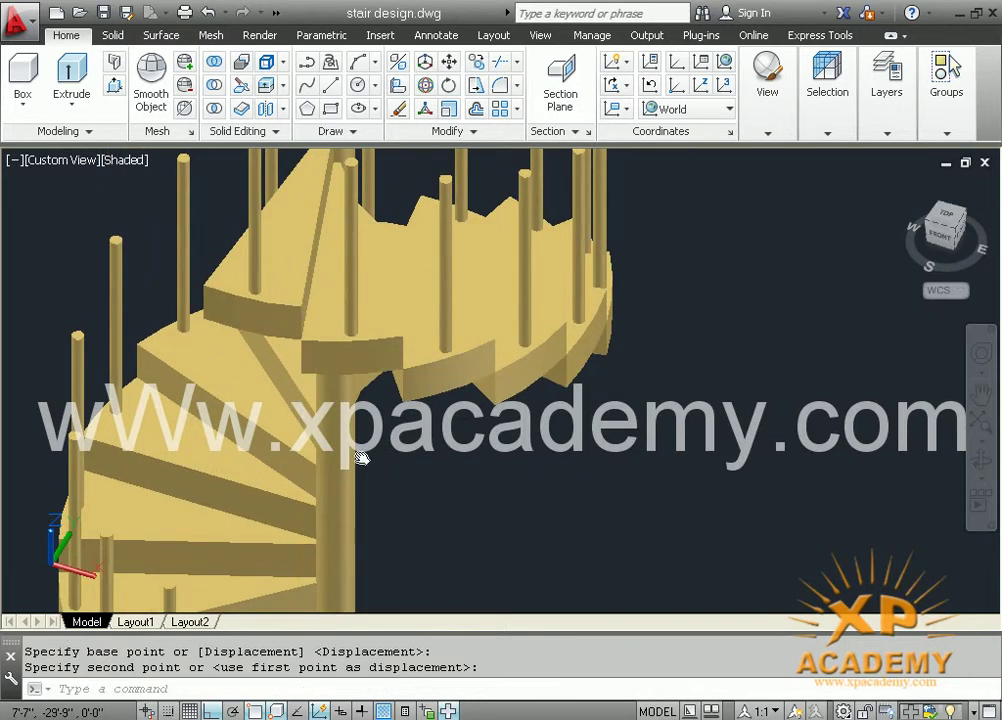
middle_click_drag(358, 458, 566, 331)
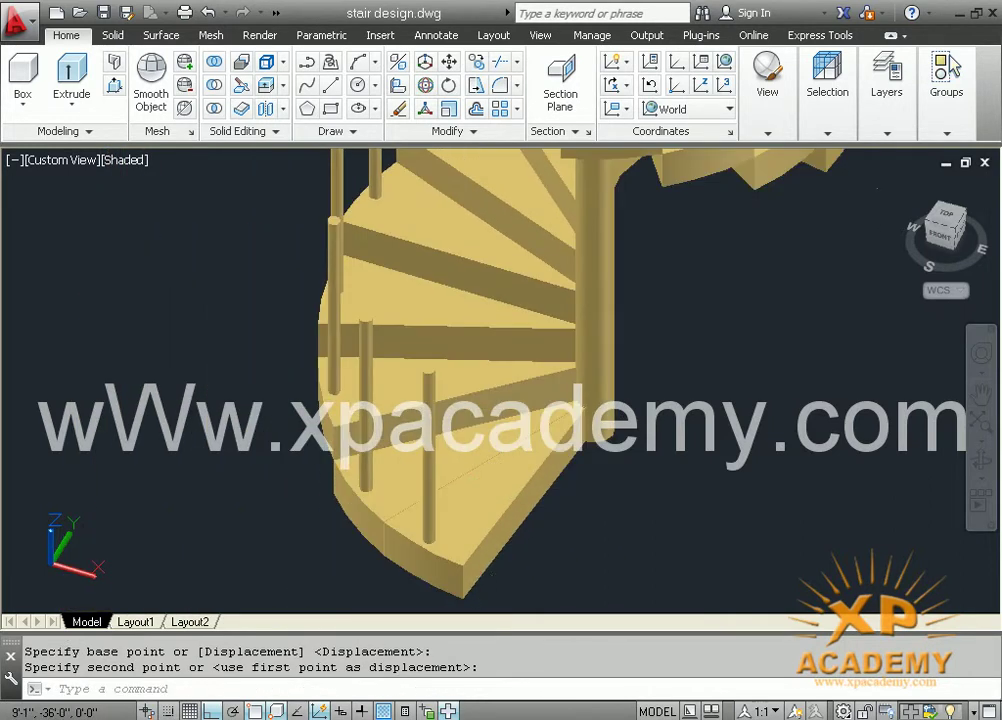
Move the last lowest tread and its post up to the top of the spiral
key("Return")
left_click(424, 550)
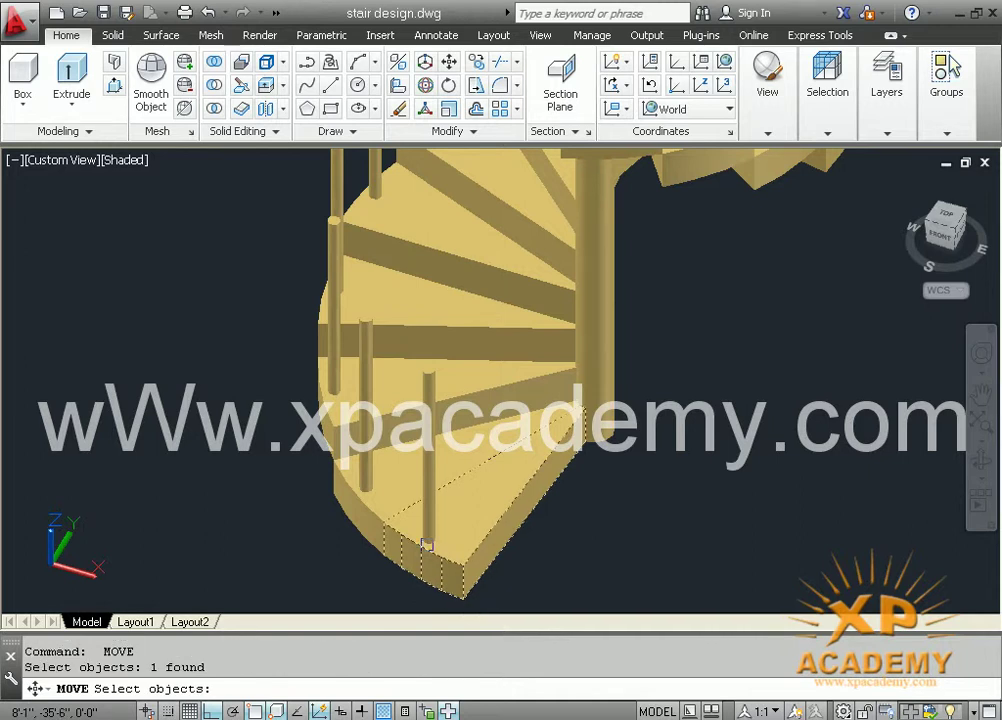
left_click(459, 577)
left_click(433, 534)
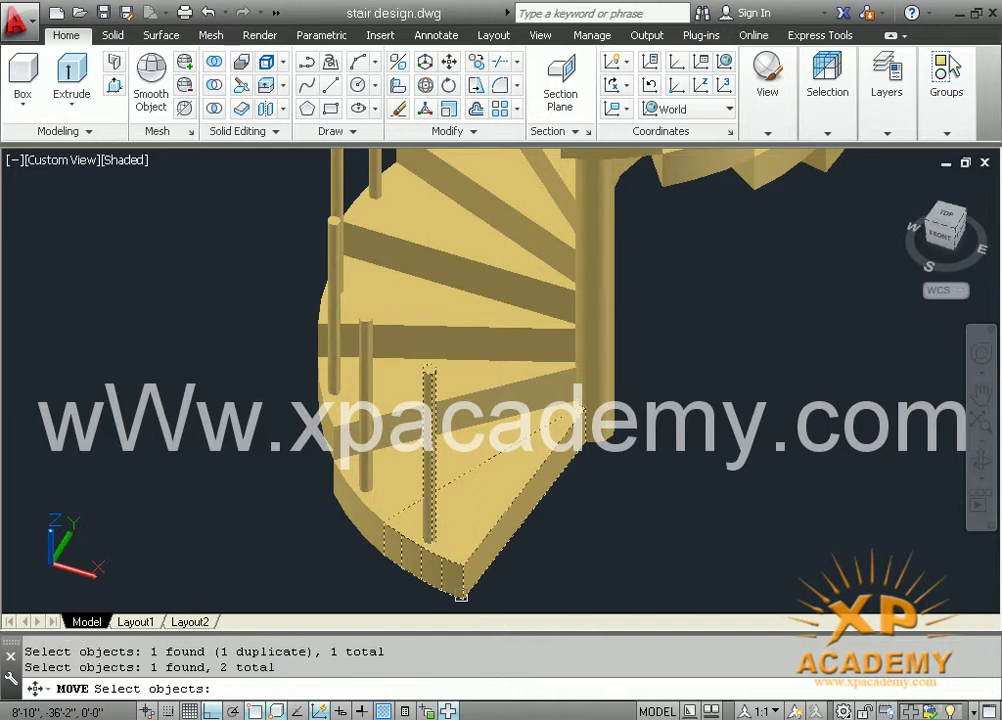
key("Return")
left_click(462, 600)
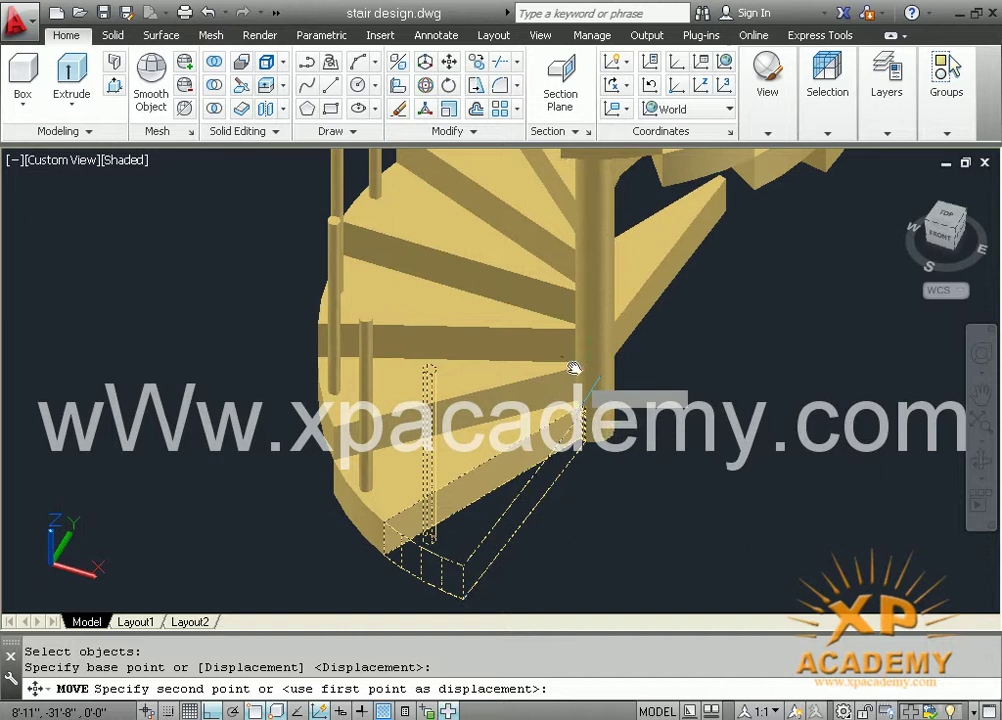
middle_click_drag(577, 369, 577, 358, "shift")
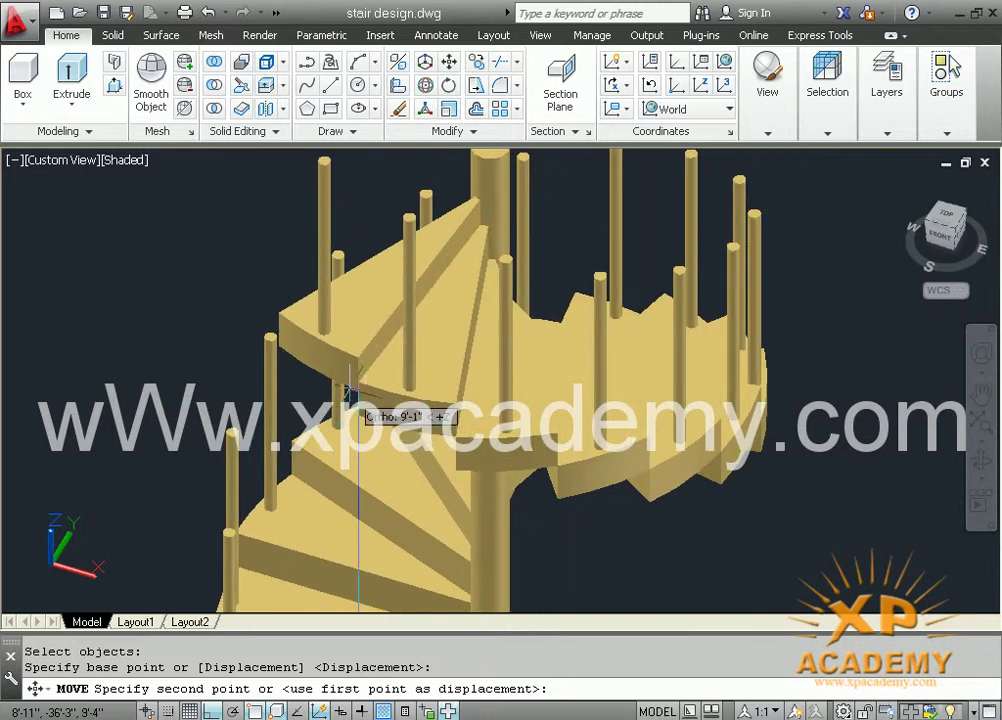
left_click(357, 383)
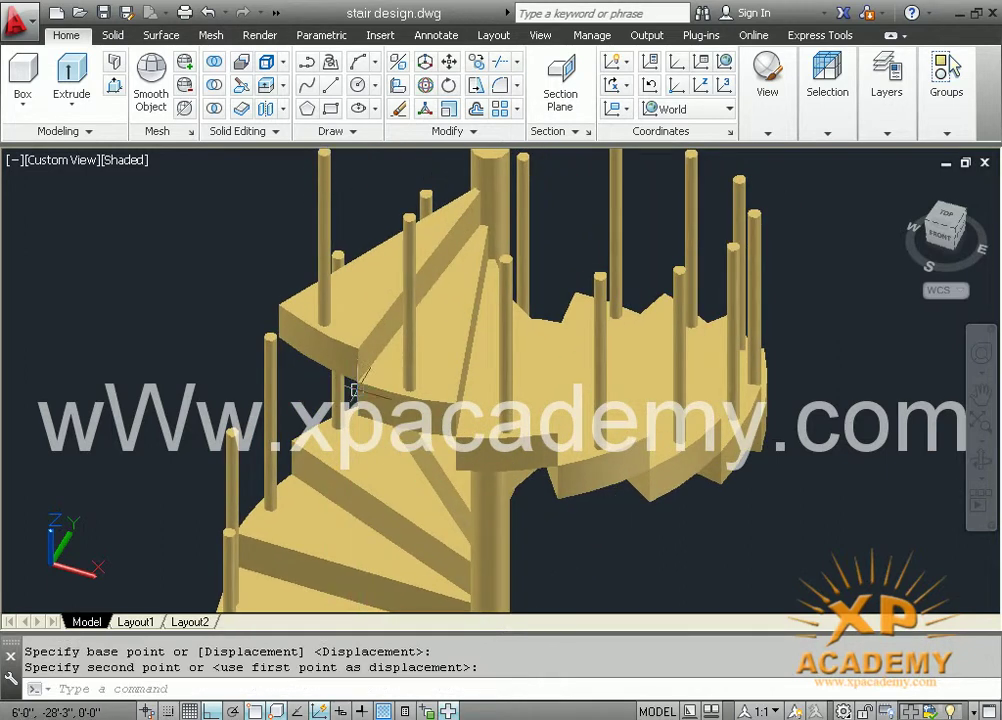
scroll(441, 470, "down", 3)
mouse_move(416, 476)
middle_mouse_down("shift")
mouse_move(395, 449)
mouse_move(409, 410)
middle_mouse_up("shift")
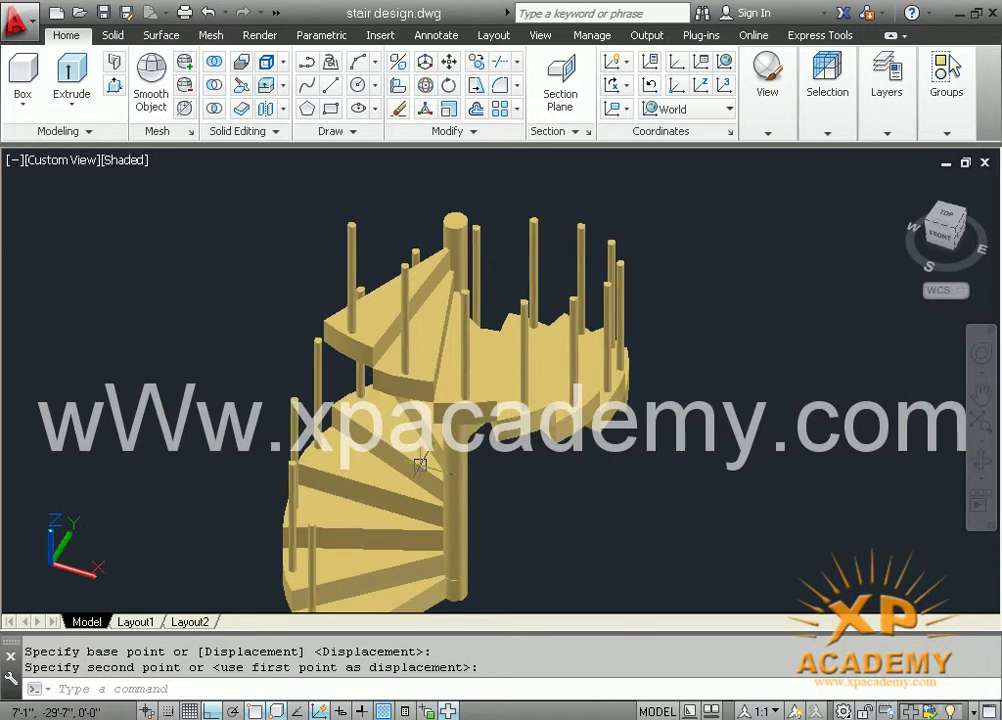
mouse_move(449, 467)
middle_mouse_down("shift")
mouse_move(451, 494)
mouse_move(494, 492)
mouse_move(548, 465)
mouse_move(629, 465)
mouse_move(653, 497)
middle_mouse_up("shift")
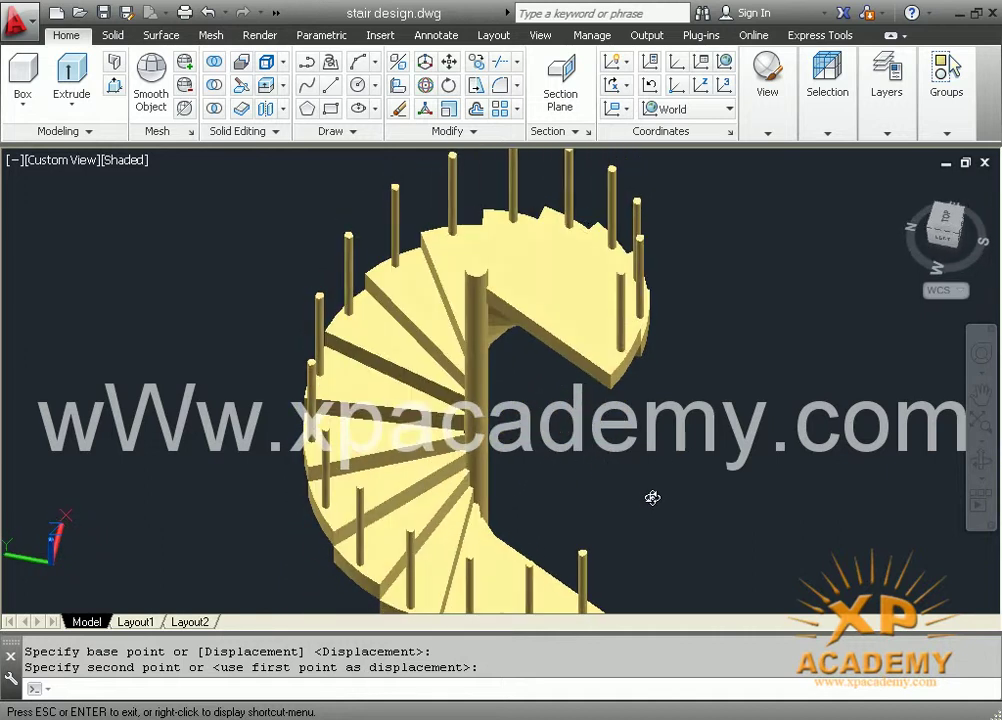
middle_click_drag(490, 474, 435, 425)
mouse_move(279, 411)
middle_mouse_down()
mouse_move(197, 416)
mouse_move(186, 490)
middle_mouse_up()
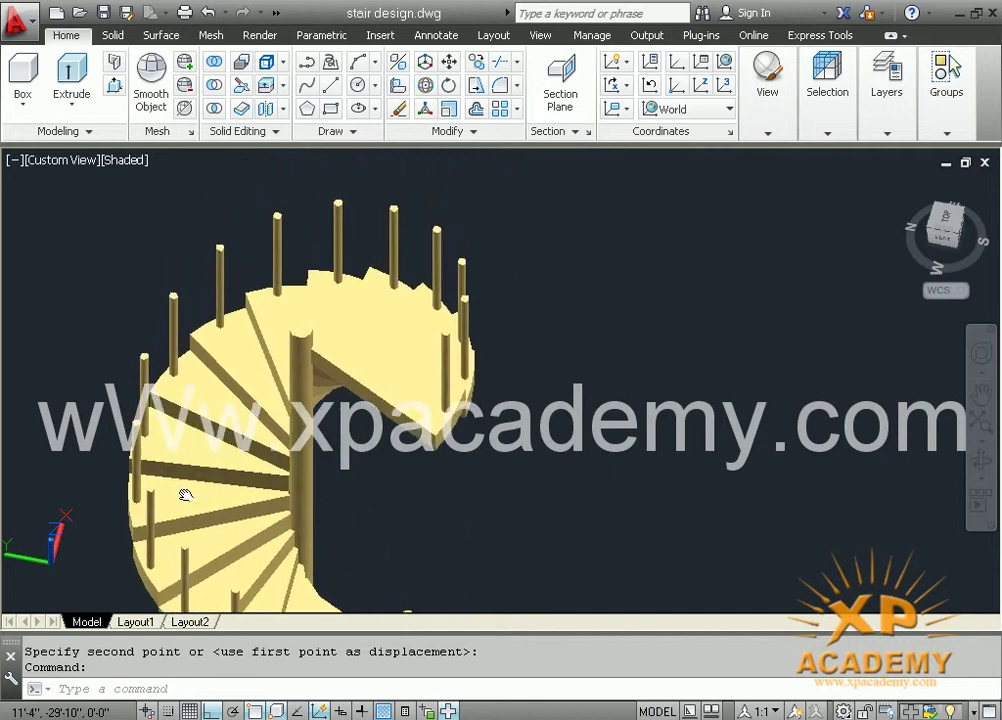
left_click(331, 86)
scroll(435, 487, "up", 3)
scroll(443, 369, "up", 3)
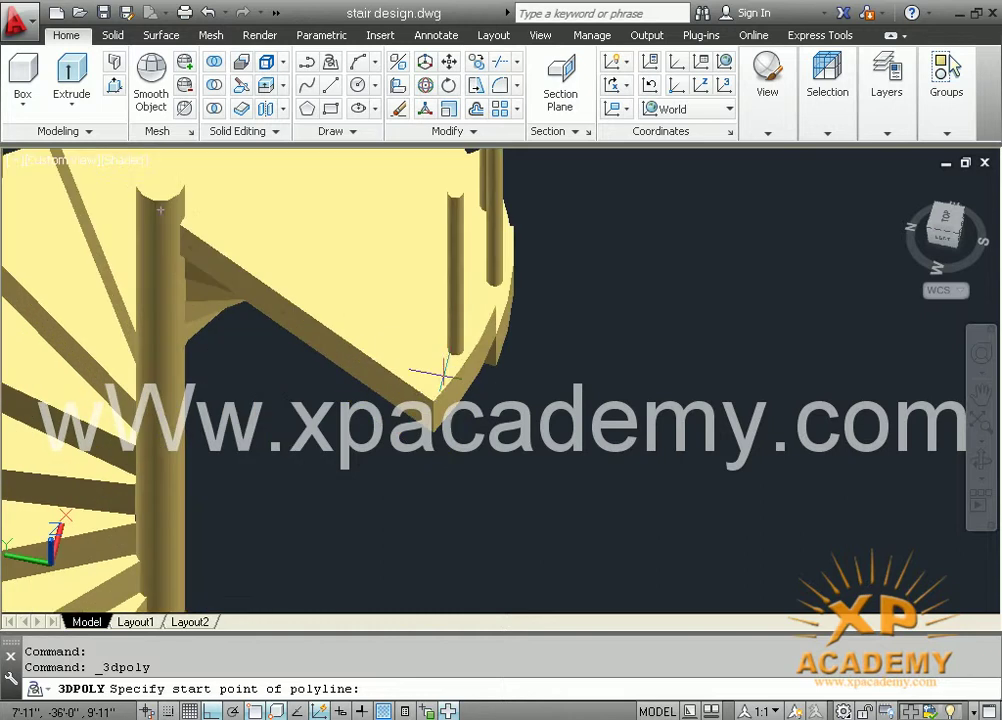
scroll(443, 369, "up", 2)
mouse_move(432, 451)
middle_mouse_down()
mouse_move(428, 460)
mouse_move(428, 430)
middle_mouse_up()
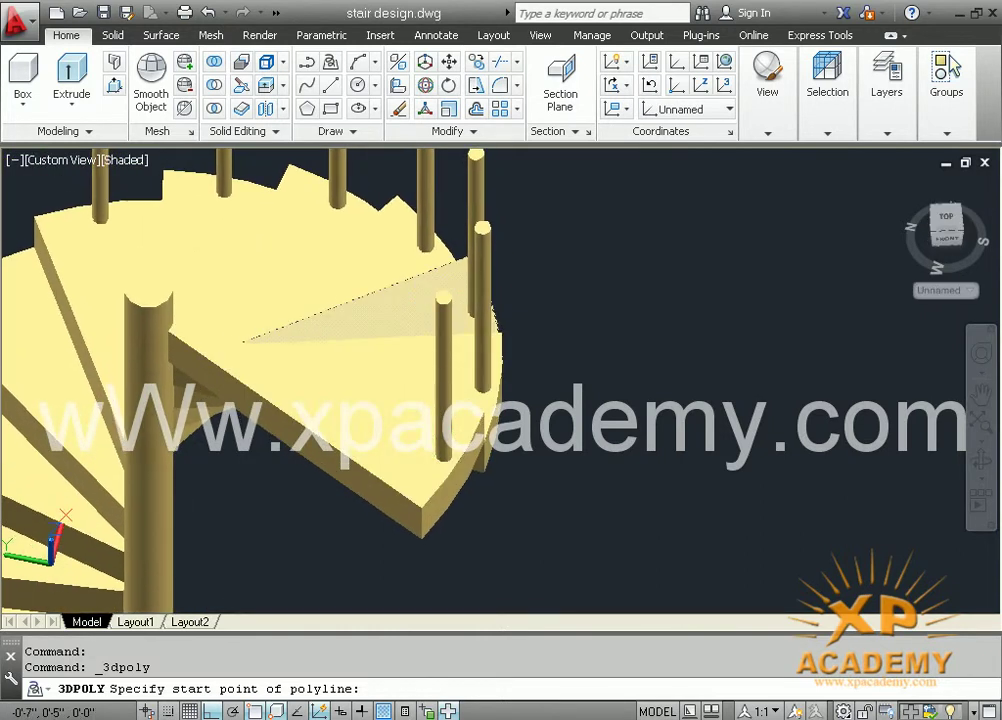
scroll(438, 300, "up", 2)
scroll(440, 295, "up", 2)
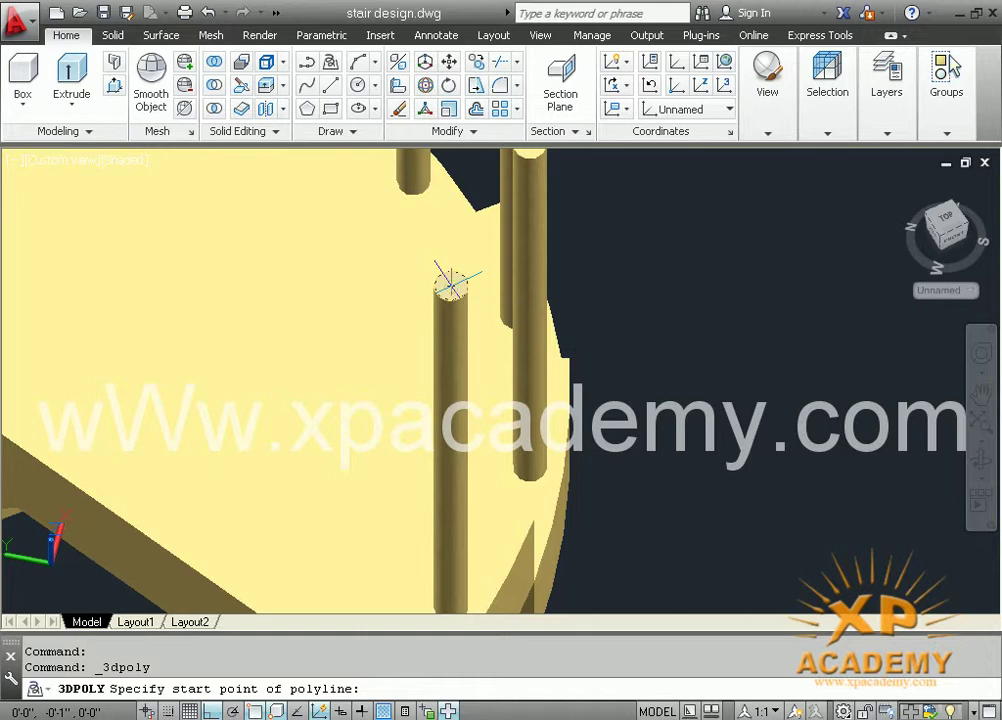
left_click(450, 284)
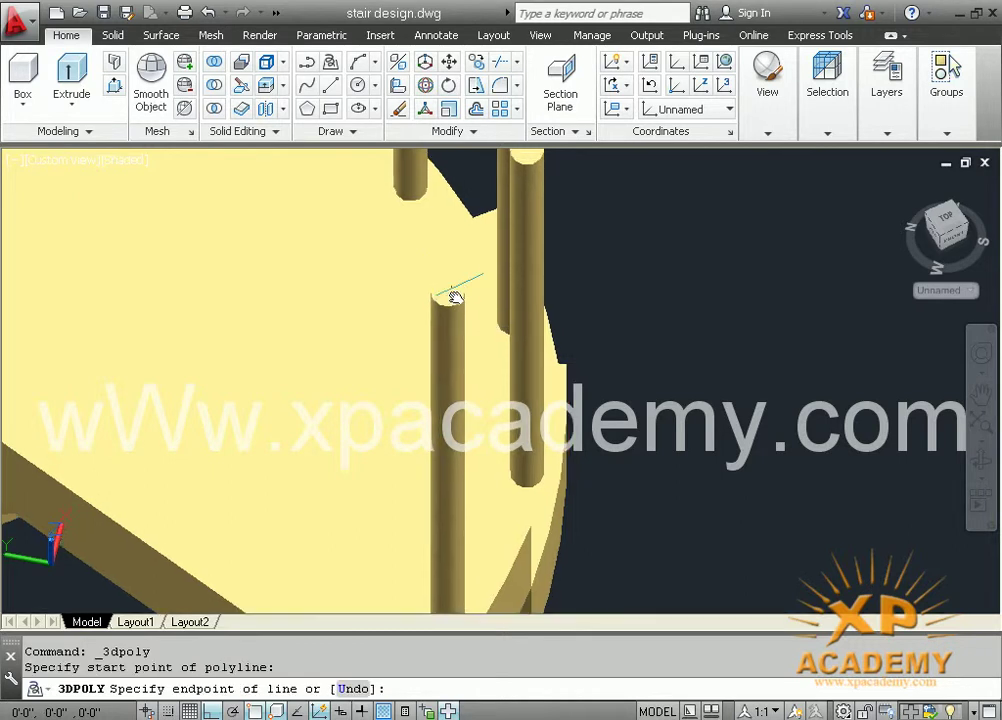
middle_click_drag(454, 291, 447, 384, "shift")
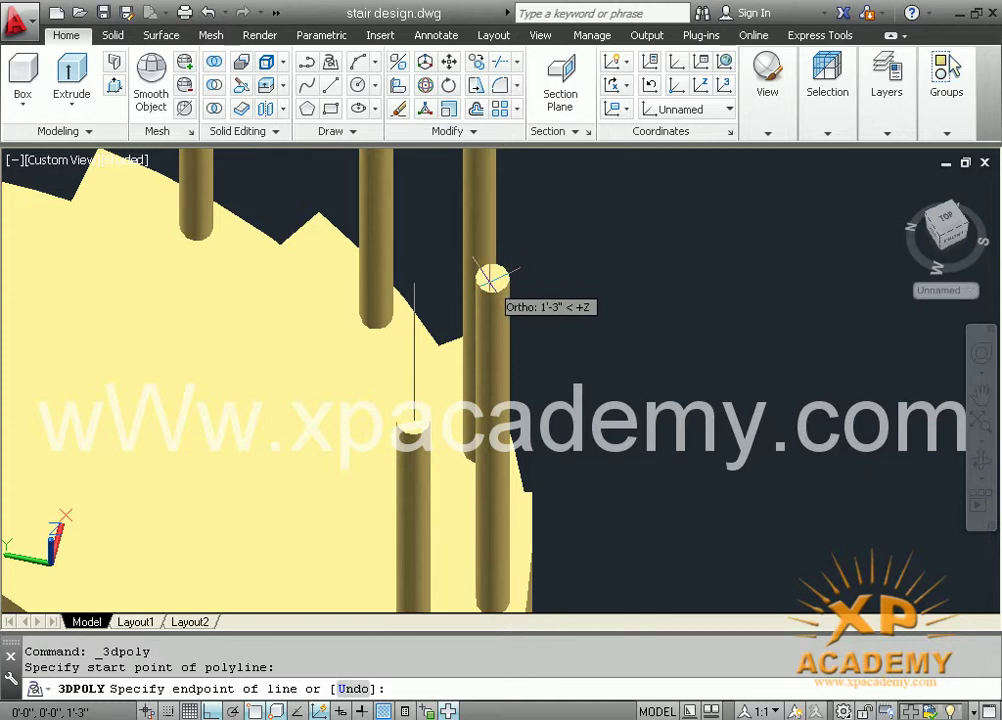
key("F8")
scroll(490, 290, "up", 2)
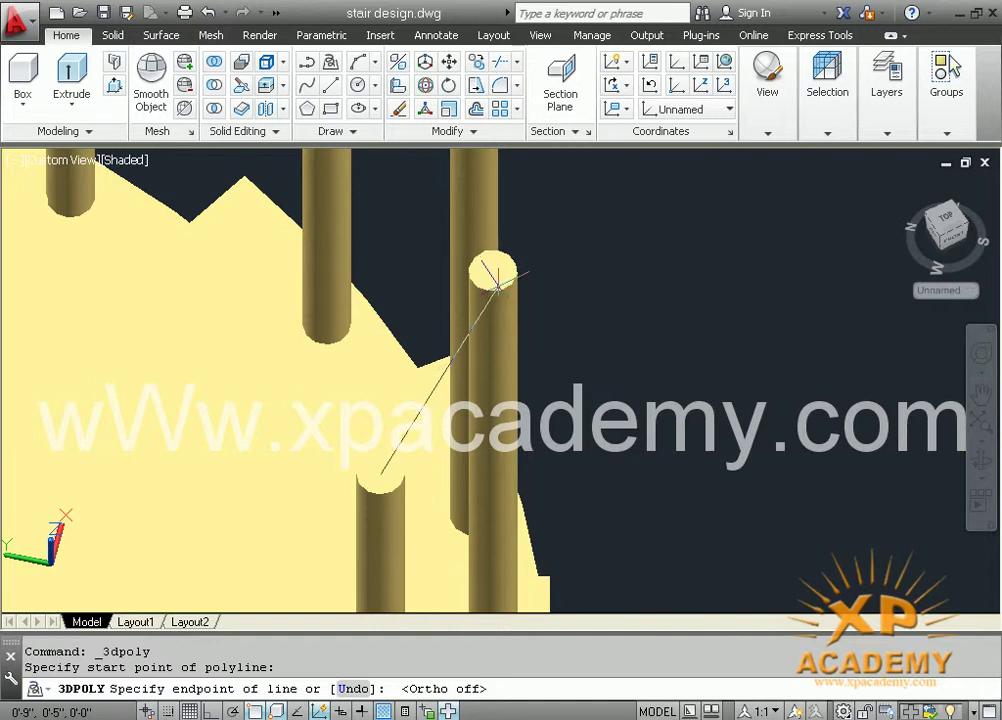
key("F8")
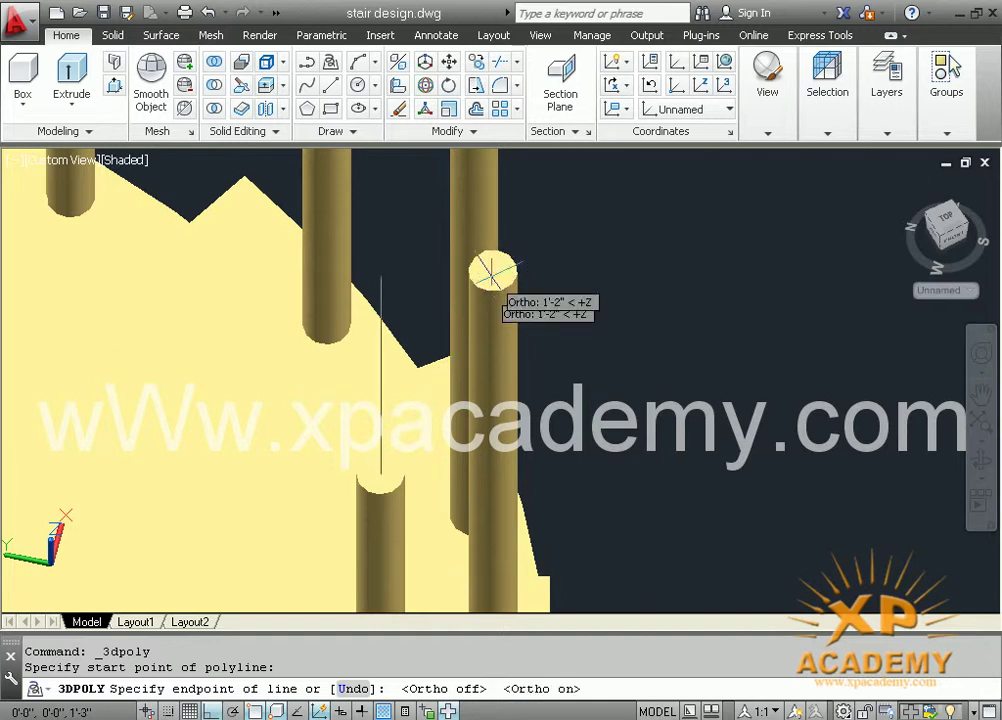
middle_click_drag(490, 362, 400, 380, "shift")
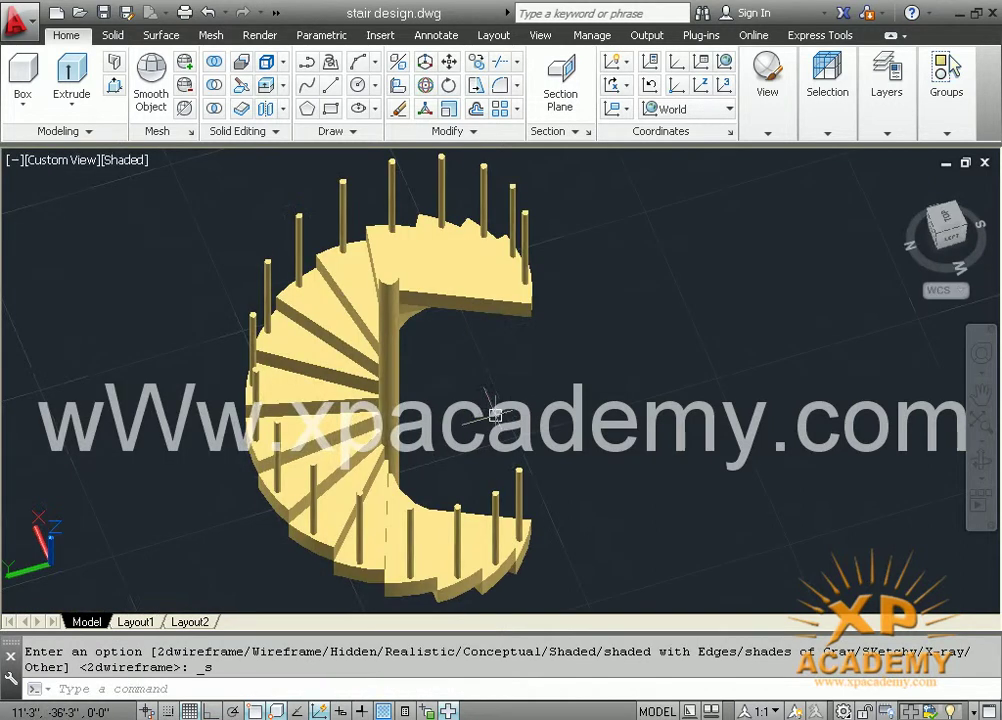
scroll(481, 358, "up", 2)
scroll(481, 370, "up", 3)
scroll(481, 400, "up", 3)
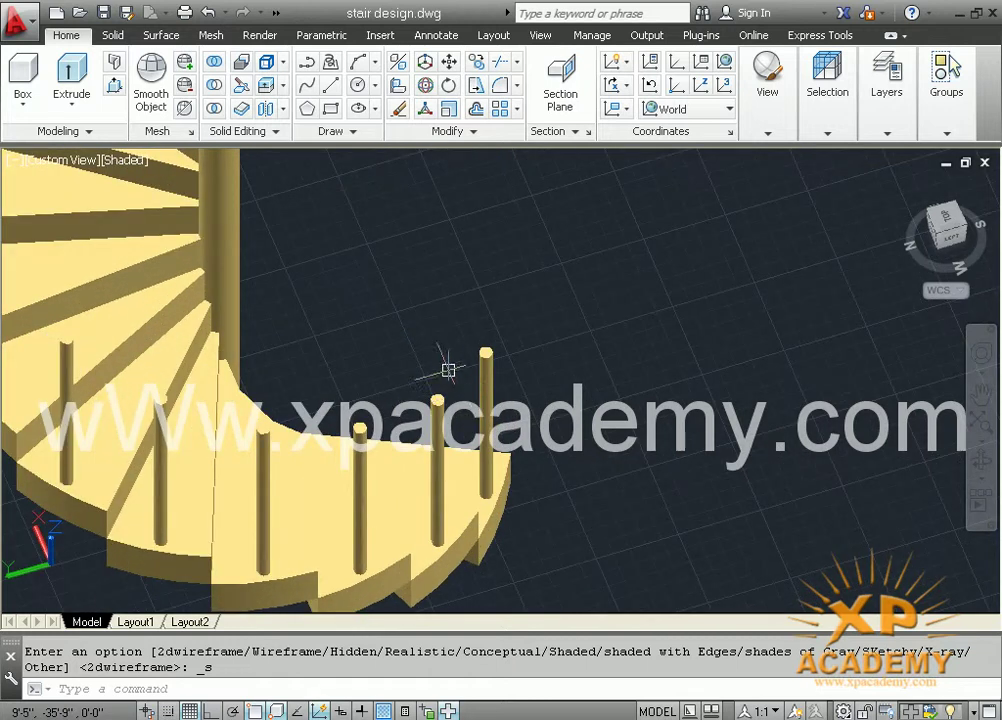
scroll(532, 362, "up", 1)
scroll(530, 313, "up", 1)
scroll(548, 316, "up", 2)
mouse_move(545, 318)
middle_mouse_down()
mouse_move(521, 347)
mouse_move(527, 330)
middle_mouse_up()
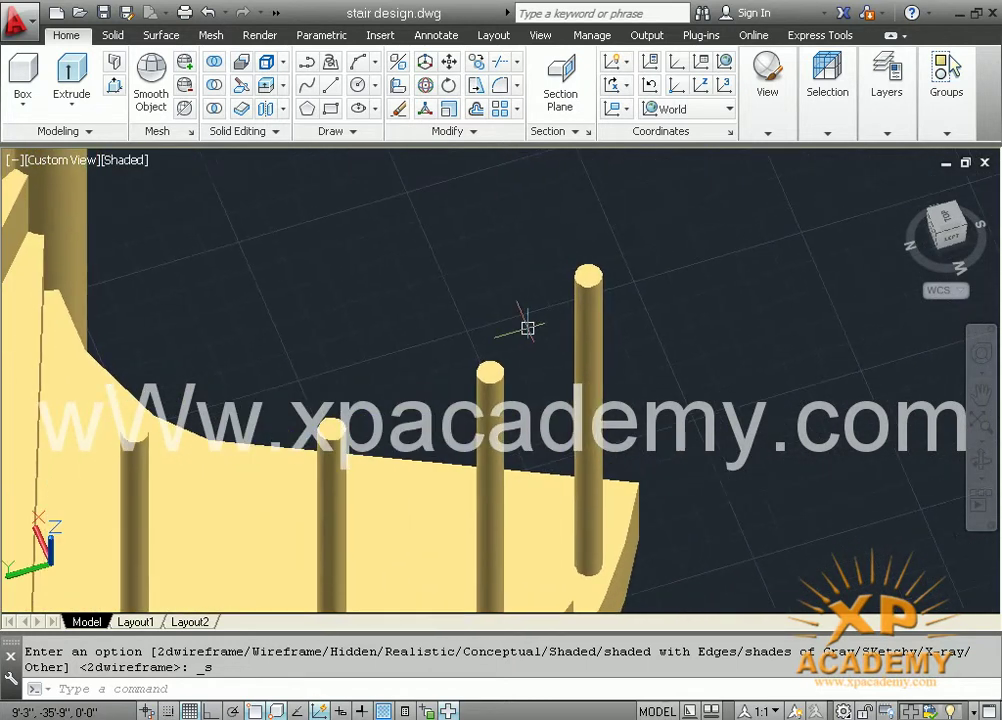
Switch the viewport from Shaded to 2D Wireframe and start a 3D polyline for the handrail
left_click(116, 162)
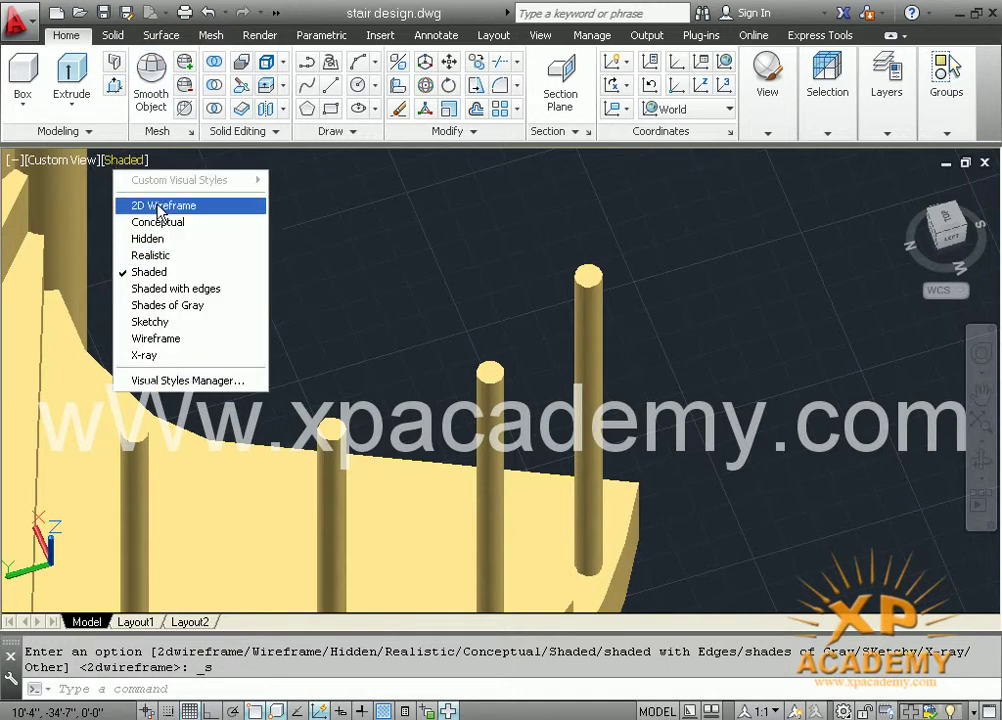
left_click(158, 207)
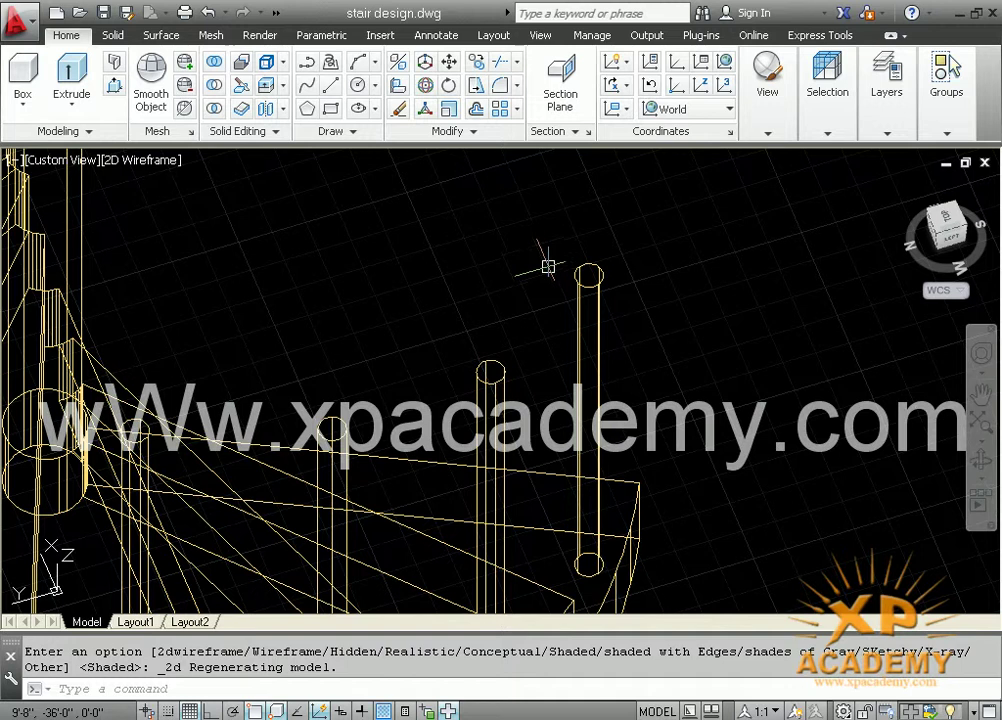
left_click(331, 68)
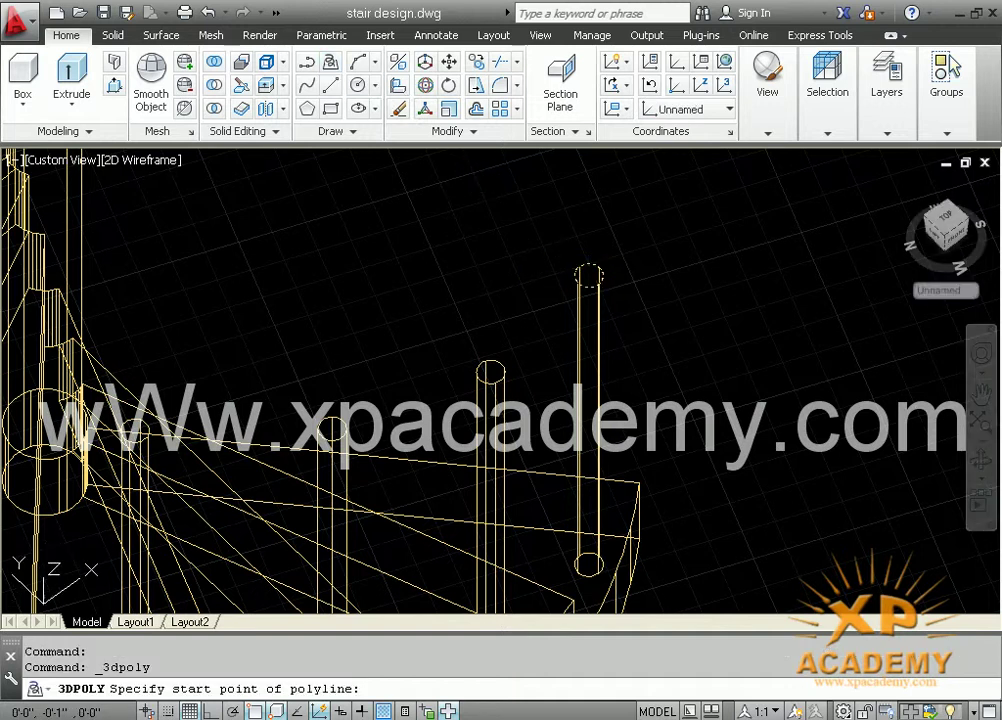
Run the handrail 3D polyline through successive baluster post tops around the stair
left_click(588, 275)
left_click(489, 371)
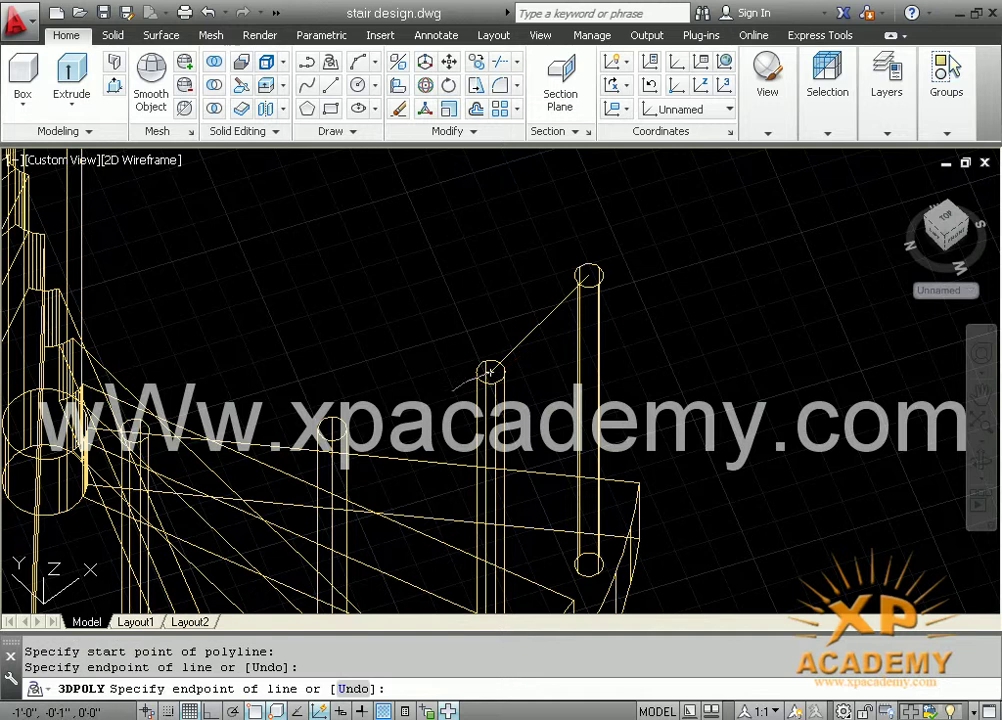
left_click(331, 428)
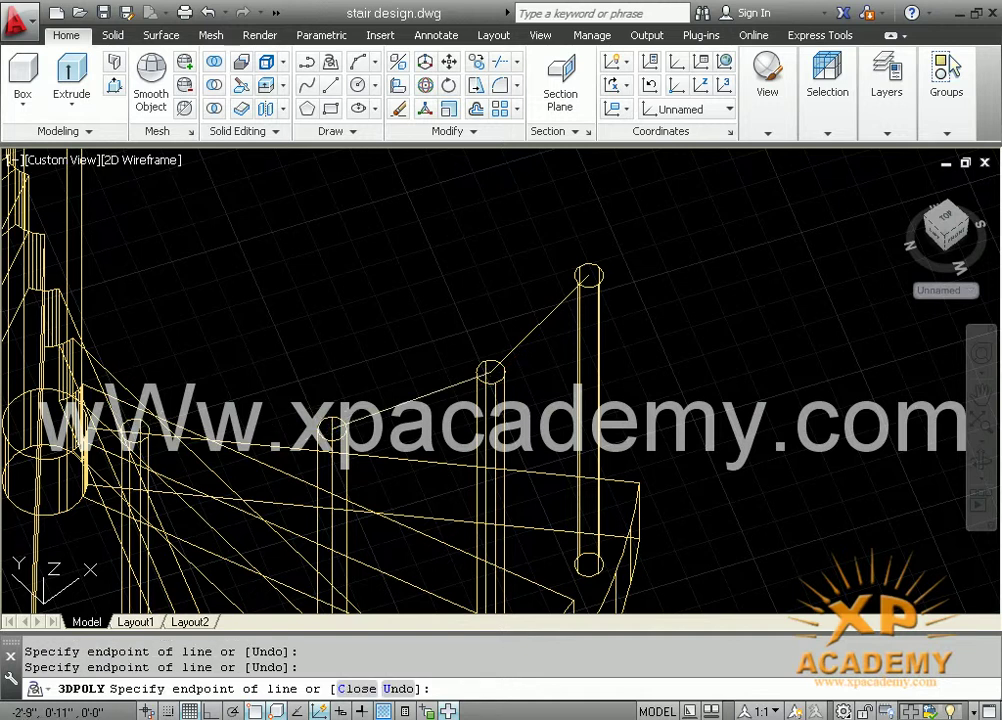
left_click(100, 328)
middle_click_drag(230, 410, 466, 403, "shift")
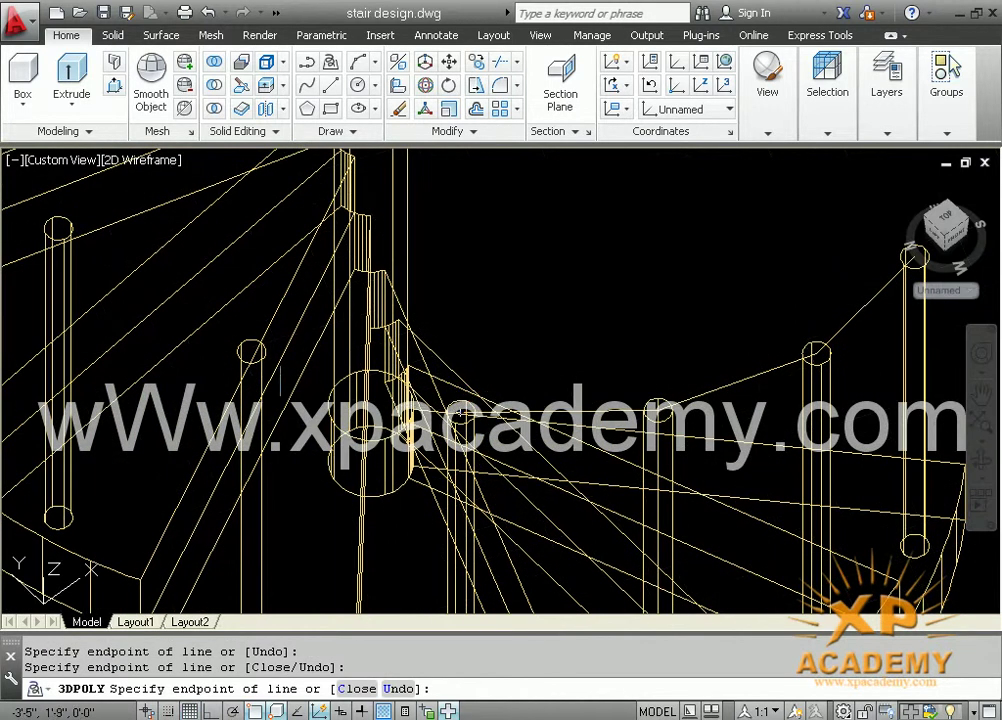
left_click(250, 351)
middle_click_drag(250, 351, 345, 395, "shift")
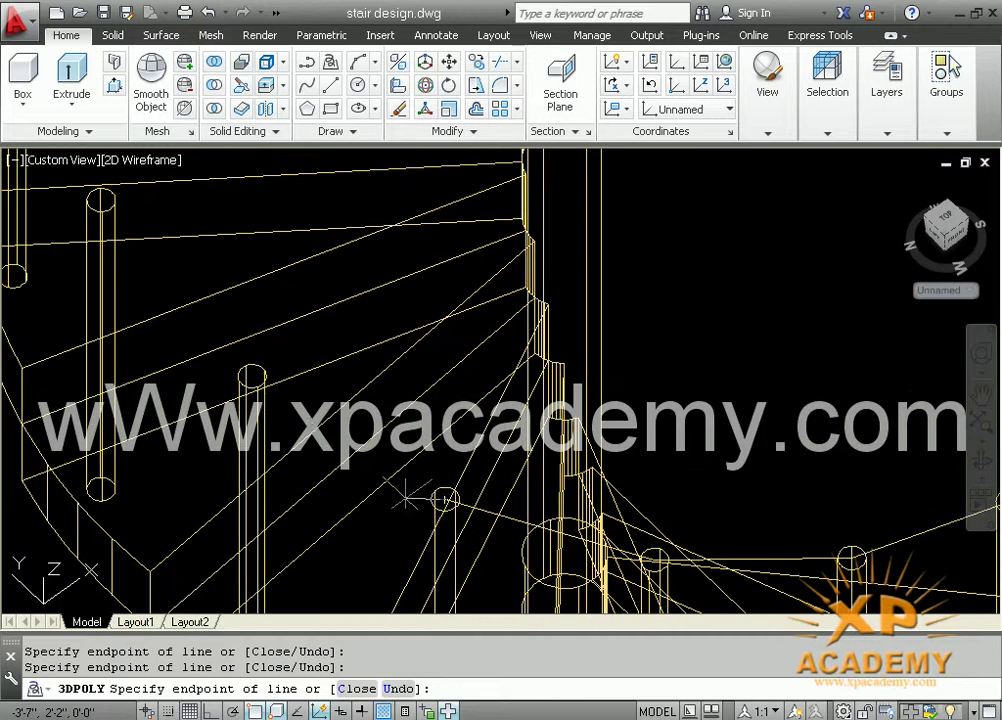
mouse_move(250, 372)
middle_mouse_down("shift")
mouse_move(181, 371)
mouse_move(219, 570)
mouse_move(259, 577)
middle_mouse_up("shift")
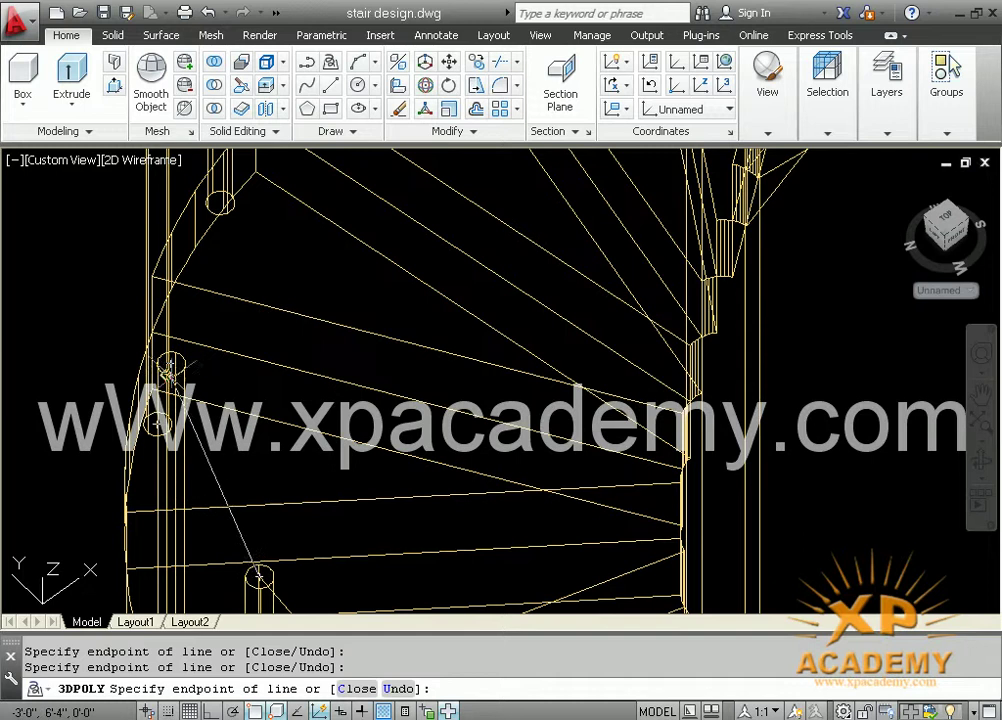
middle_click_drag(171, 363, 197, 548, "shift")
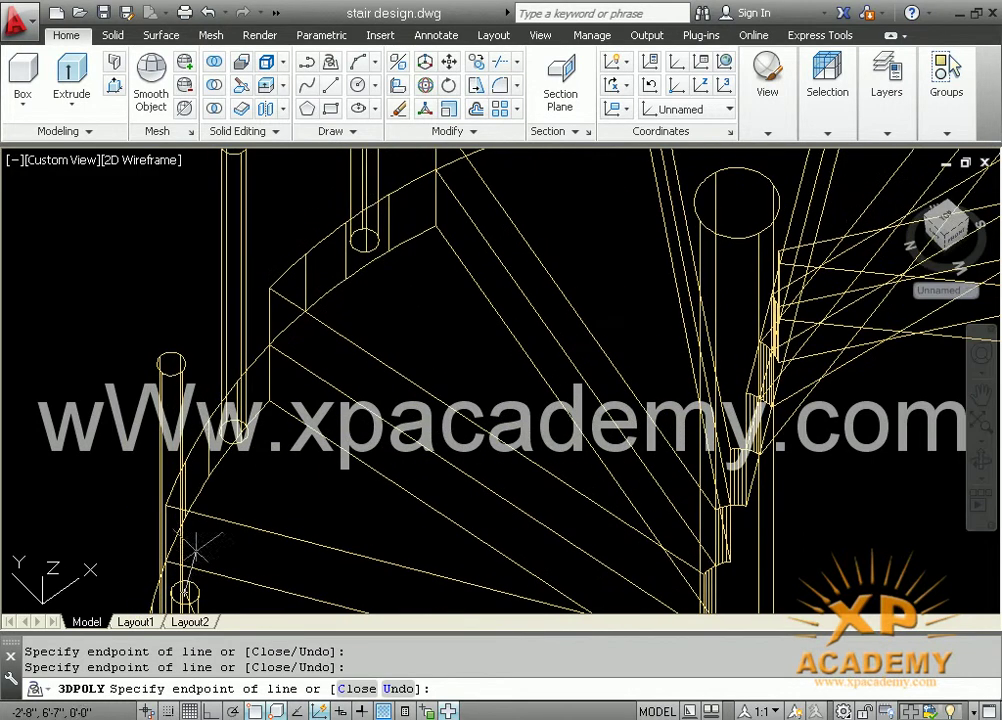
mouse_move(172, 362)
middle_mouse_down("shift")
mouse_move(175, 340)
mouse_move(195, 410)
middle_mouse_up("shift")
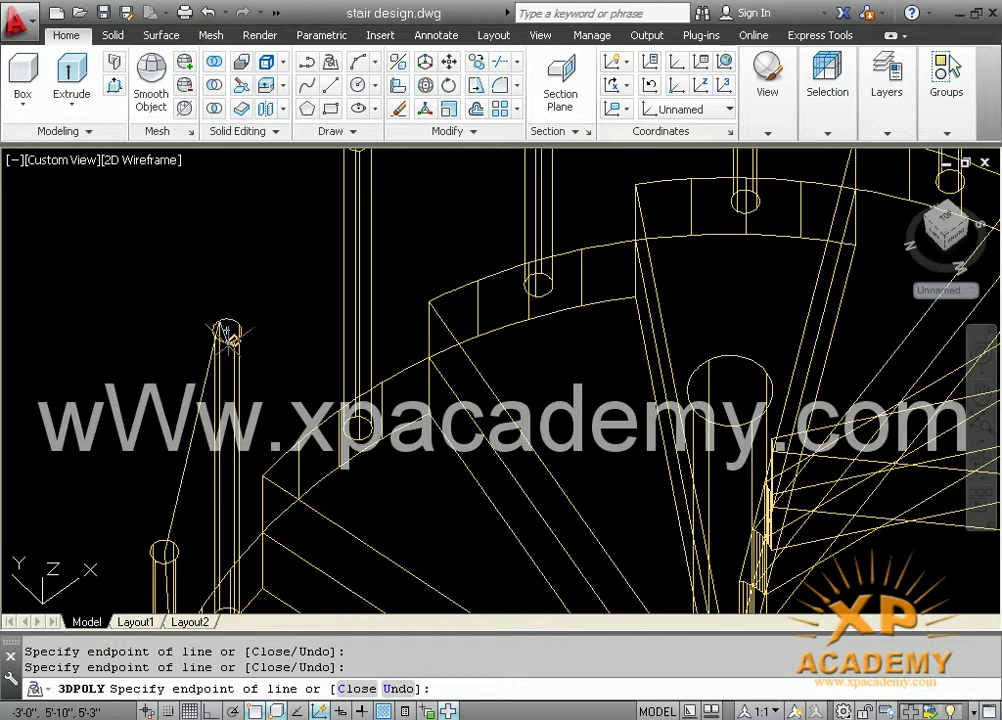
type("u")
Add the remaining post-top point and finish the rail polyline
key("Return")
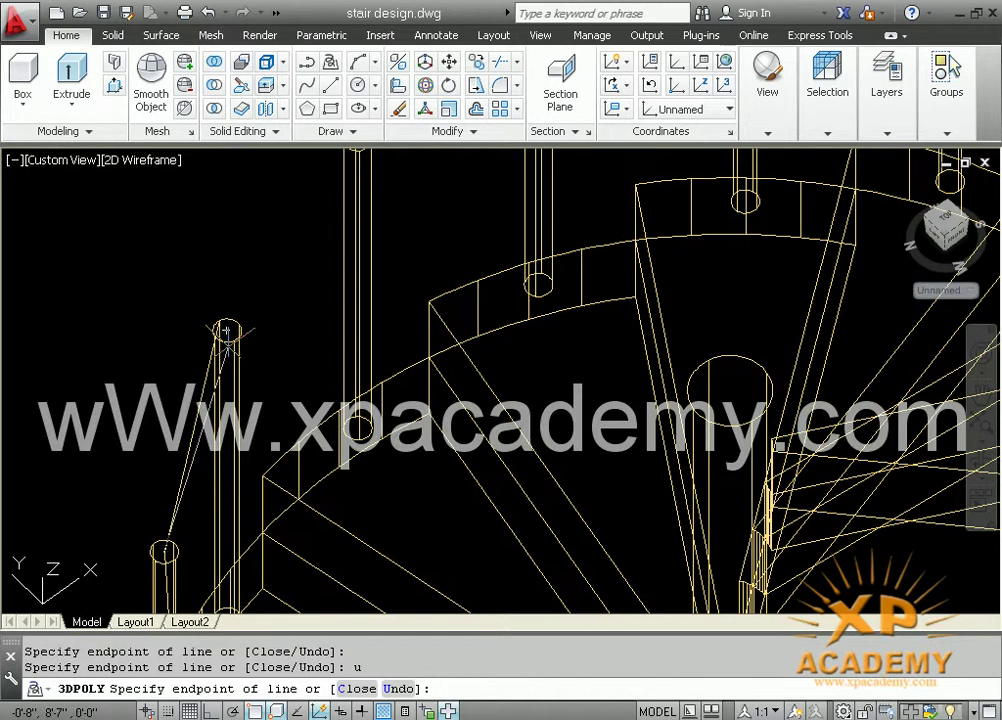
middle_click_drag(226, 329, 246, 346, "shift")
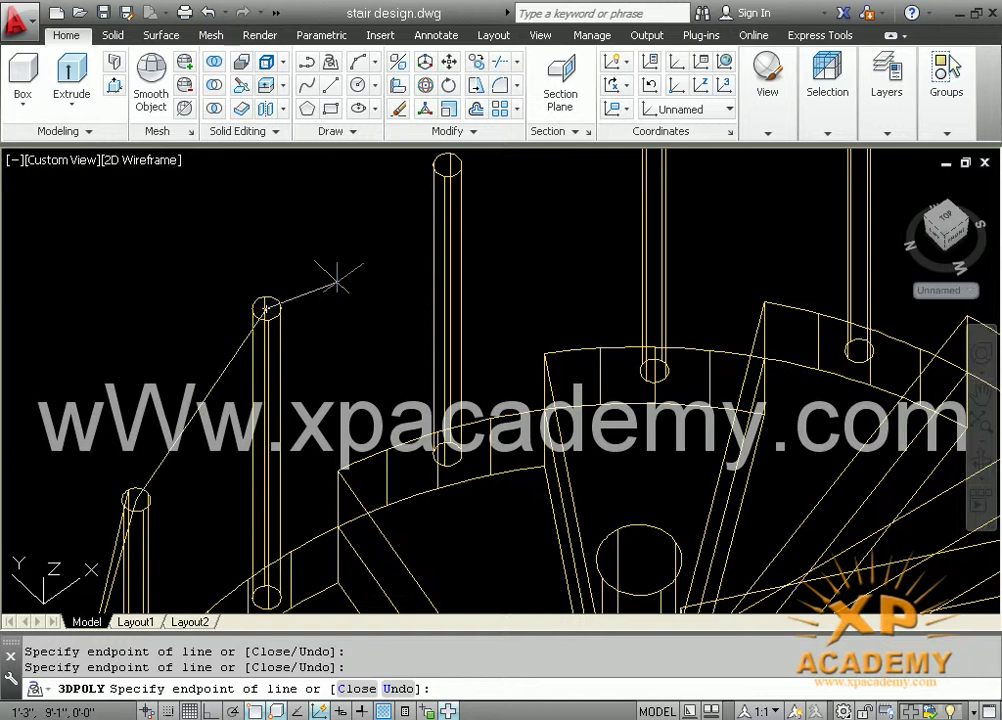
middle_click_drag(337, 278, 335, 275, "shift")
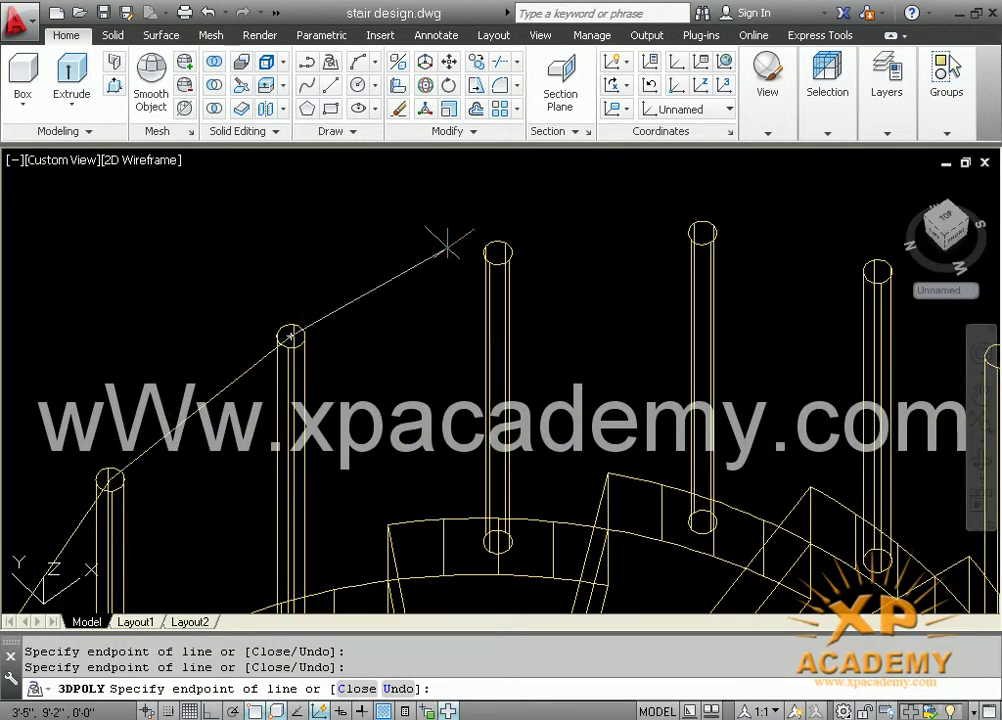
left_click(290, 336)
mouse_move(459, 264)
middle_mouse_down("shift")
mouse_move(298, 273)
mouse_move(298, 242)
middle_mouse_up("shift")
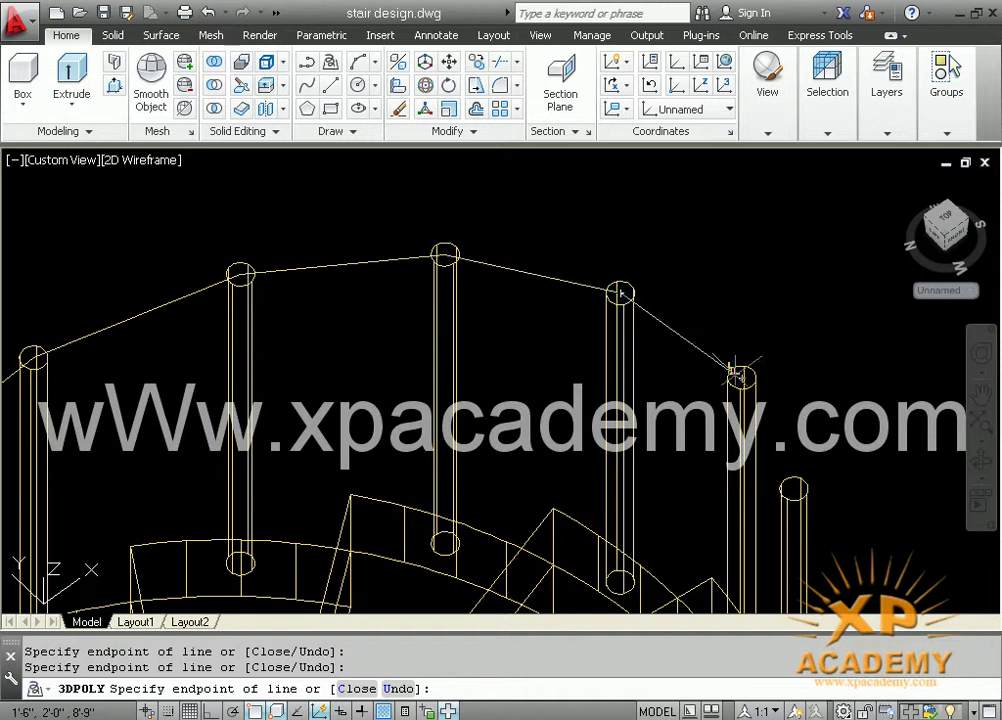
middle_click_drag(738, 382, 559, 217)
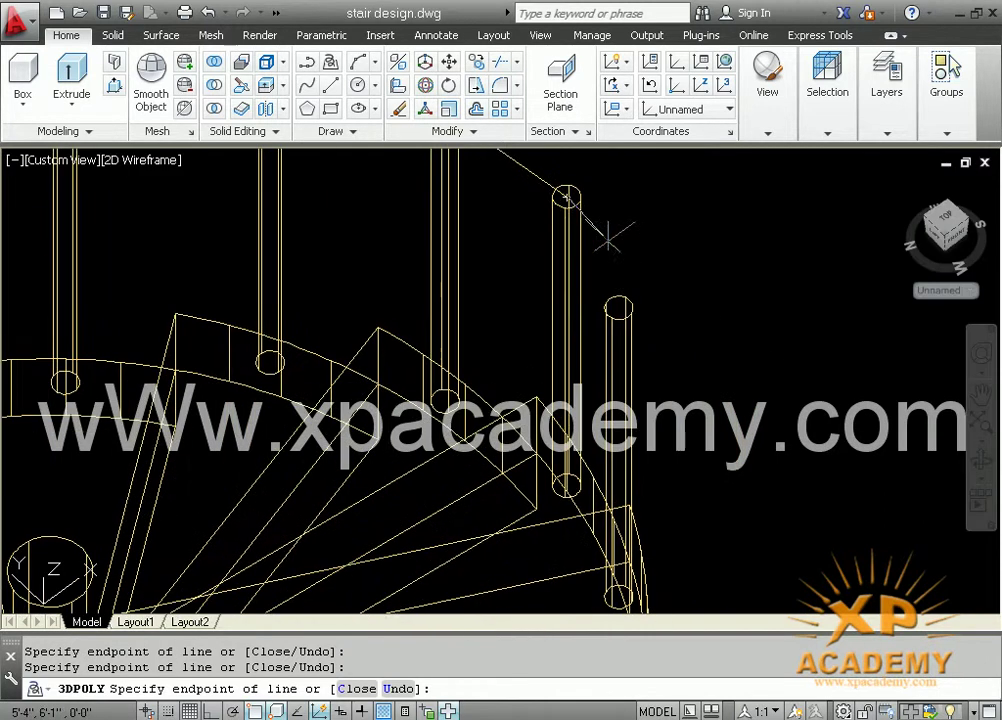
scroll(618, 308, "down", 3)
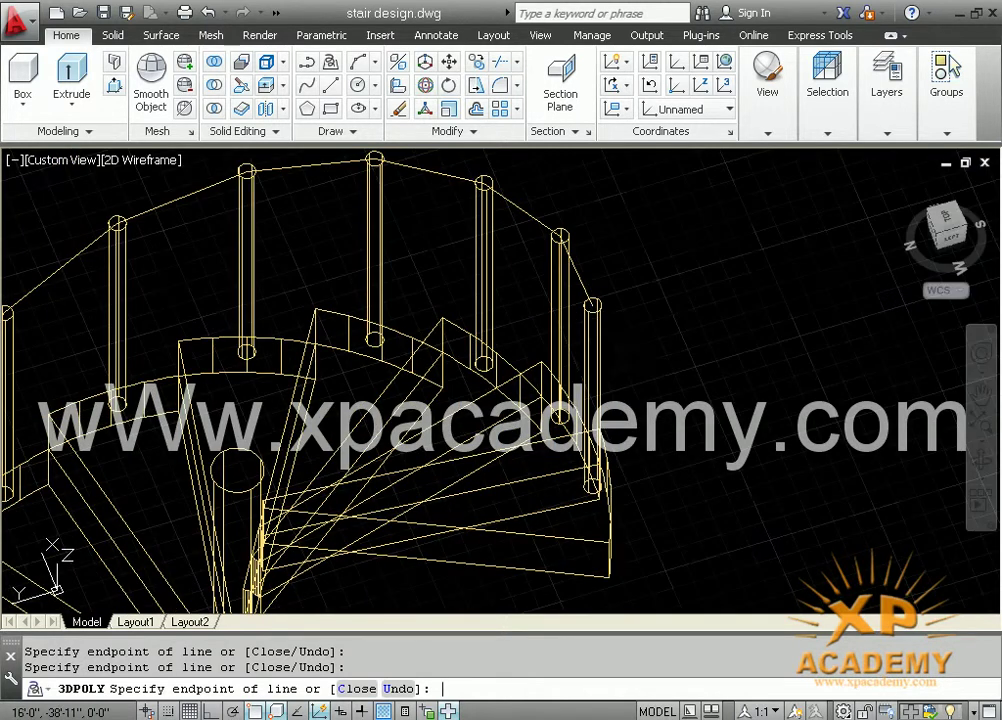
key("Return")
Orbit, zoom and pan to a side view of the whole wireframe spiral stair
mouse_move(611, 351)
middle_mouse_down("shift")
mouse_move(426, 418)
mouse_move(483, 351)
middle_mouse_up("shift")
scroll(521, 437, "down", 3)
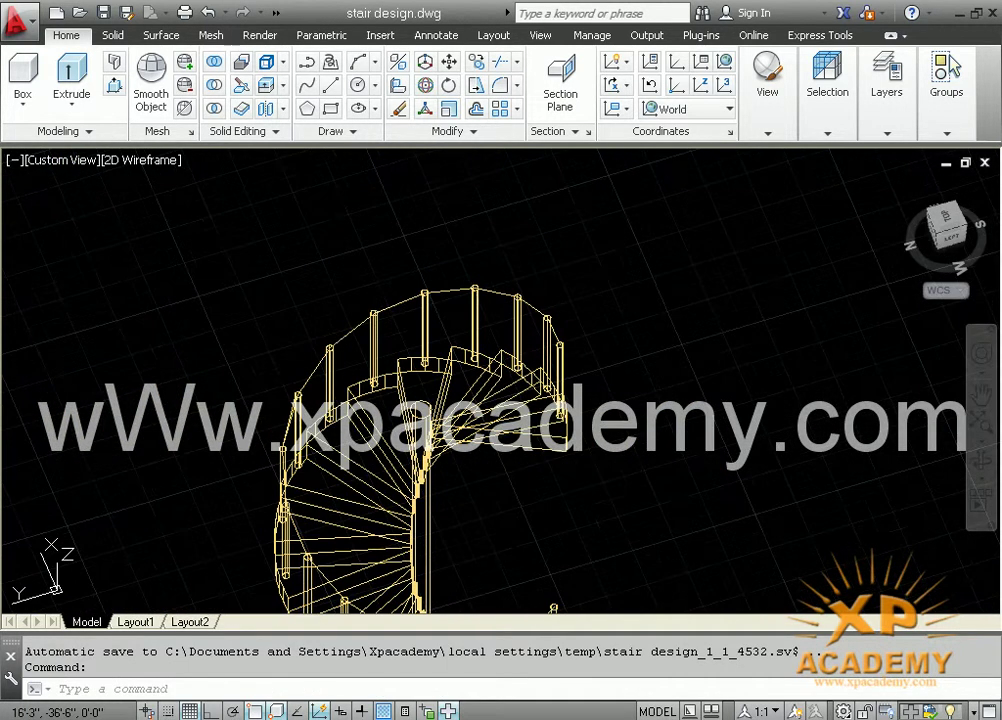
mouse_move(506, 484)
middle_mouse_down()
mouse_move(503, 398)
mouse_move(494, 436)
middle_mouse_up()
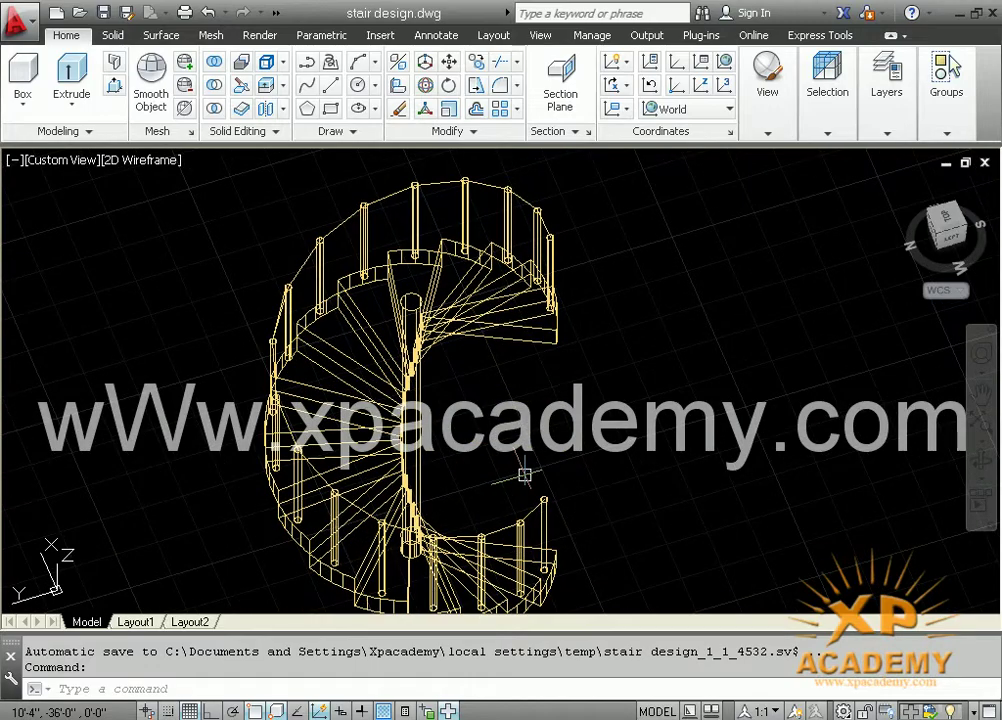
mouse_move(535, 470)
middle_mouse_down("shift")
mouse_move(548, 463)
mouse_move(573, 398)
mouse_move(611, 383)
mouse_move(690, 379)
mouse_move(302, 385)
mouse_move(503, 403)
middle_mouse_up("shift")
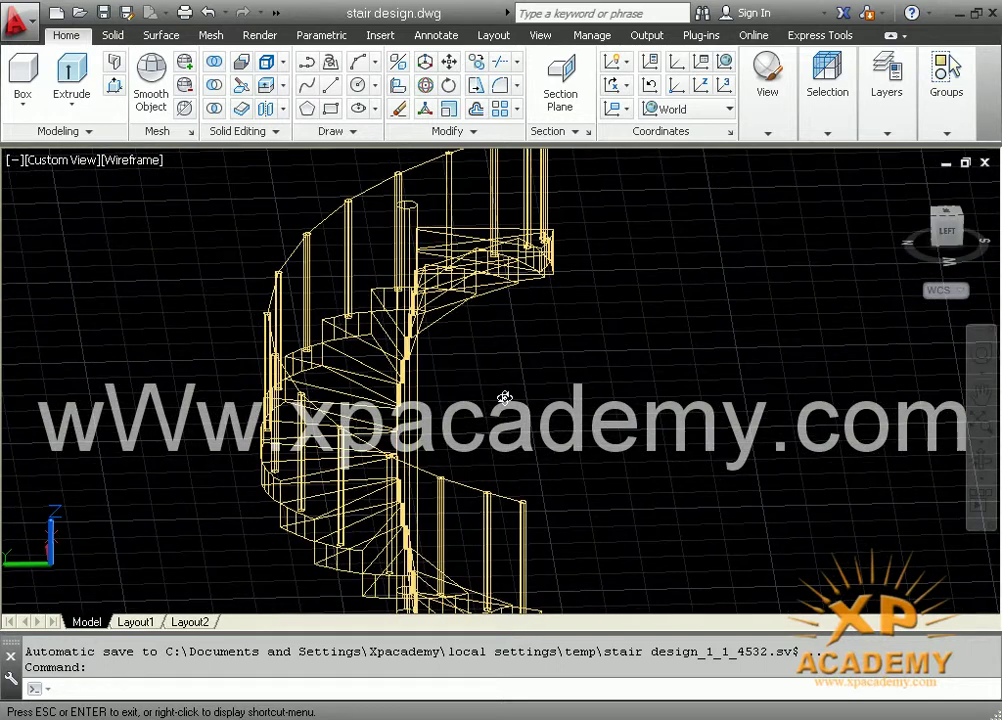
Turn off the grid and return to the home isometric view, framing the stair
scroll(397, 443, "down", 2)
middle_click_drag(397, 443, 397, 423, "shift")
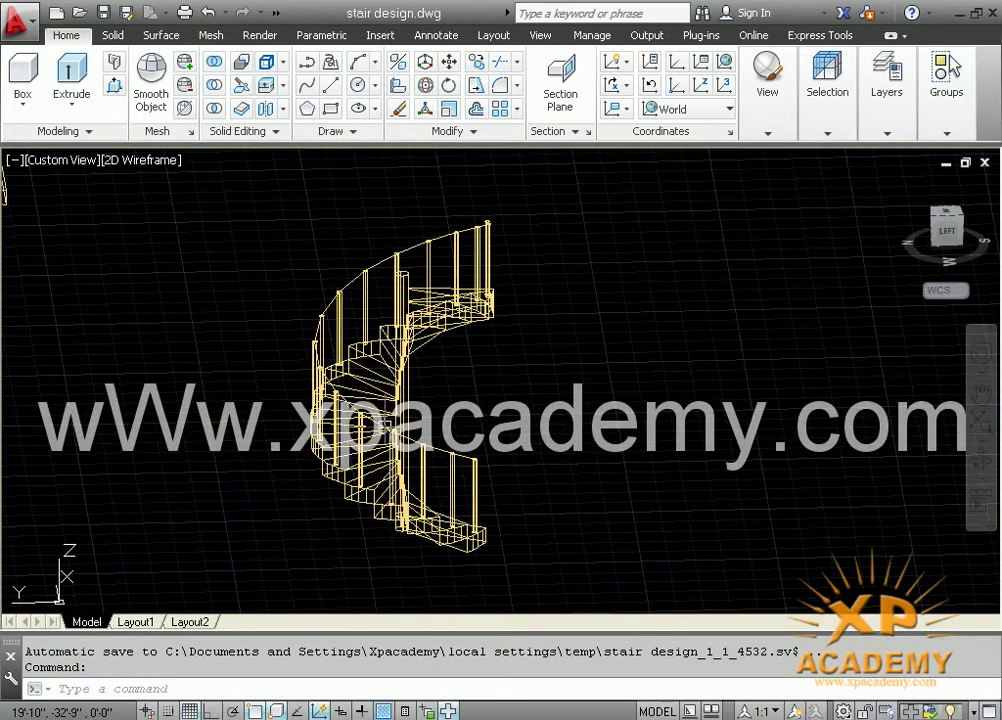
left_click(190, 711)
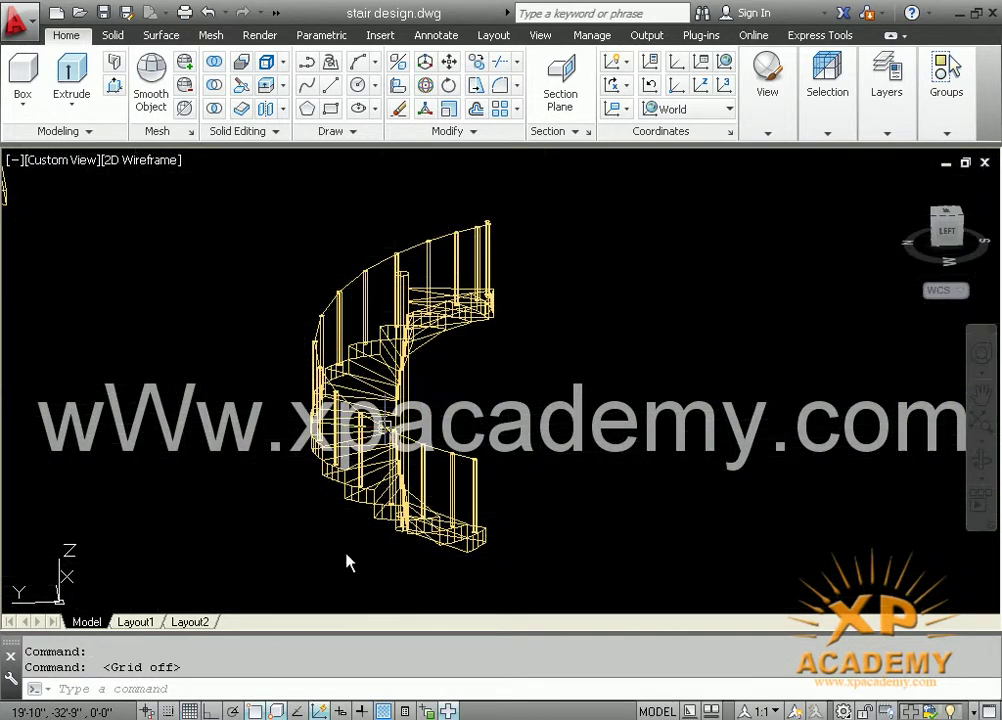
middle_click_drag(347, 563, 365, 549, "shift")
mouse_move(945, 228)
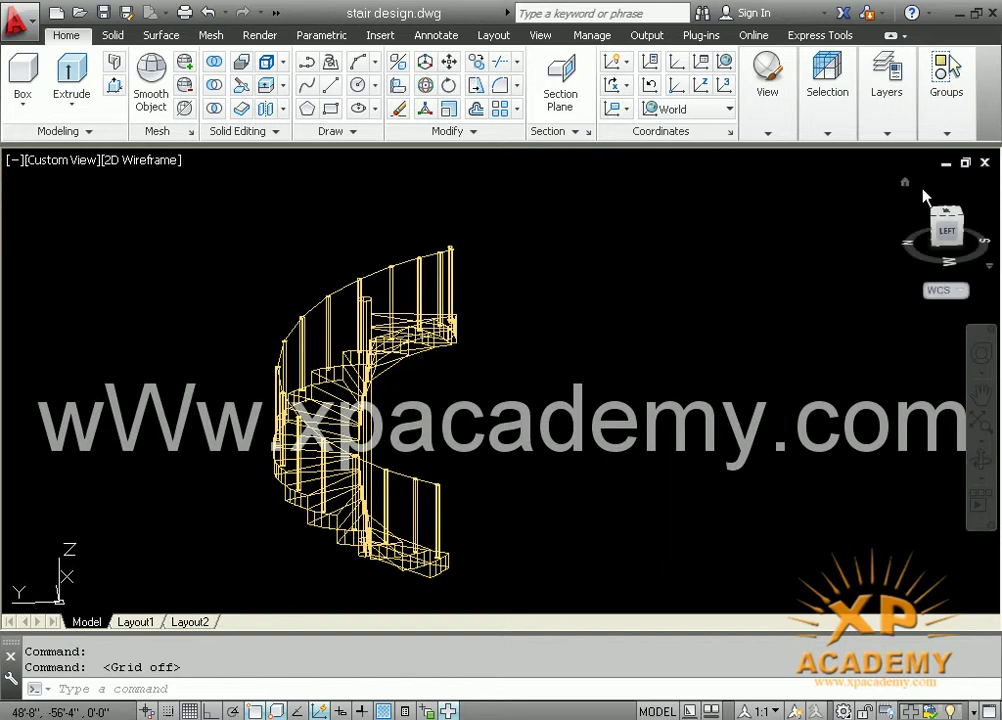
left_click(905, 183)
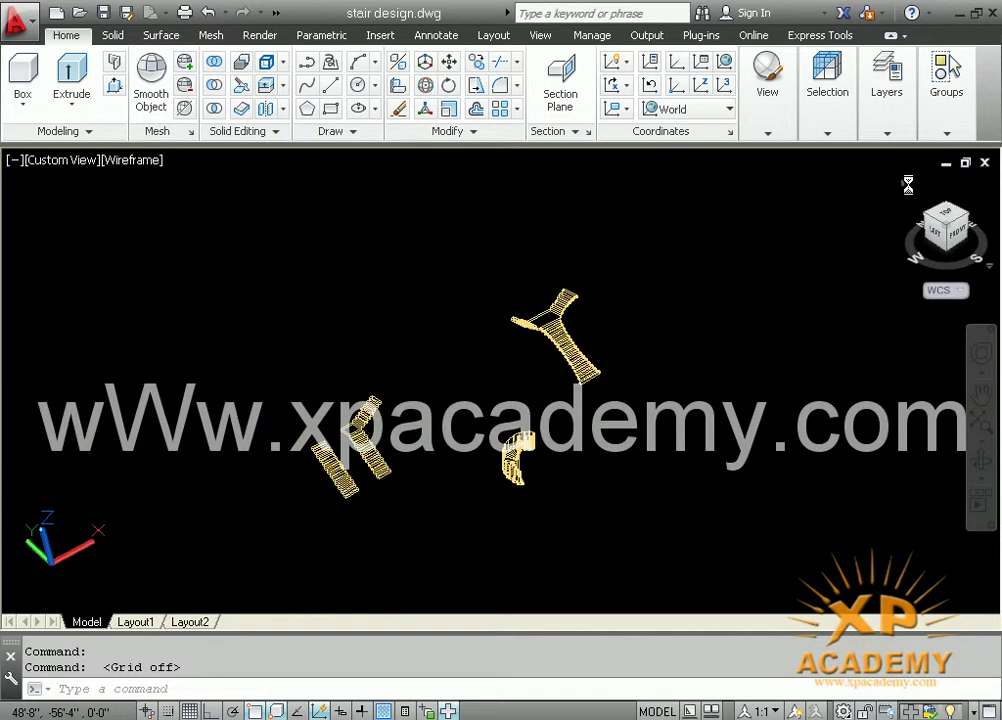
scroll(535, 503, "up", 3)
scroll(530, 480, "up", 2)
scroll(528, 455, "up", 2)
mouse_move(528, 455)
middle_mouse_down()
mouse_move(440, 568)
mouse_move(425, 463)
middle_mouse_up()
scroll(425, 463, "up", 3)
scroll(420, 456, "up", 1)
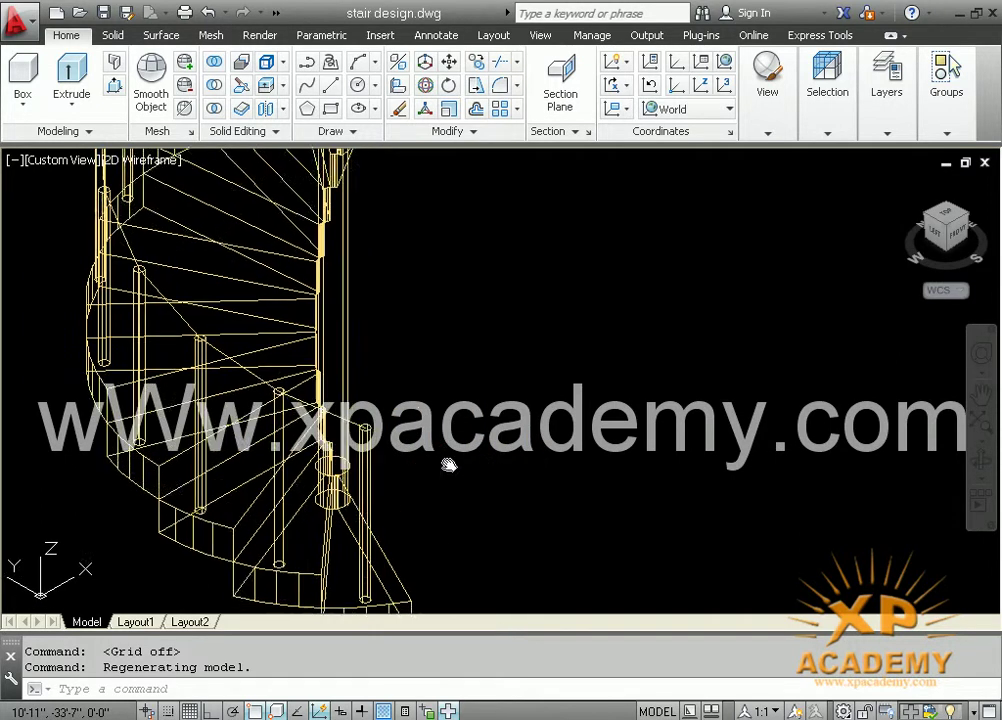
Draw a circle of radius 1 beside the stair
type("c")
key("Return")
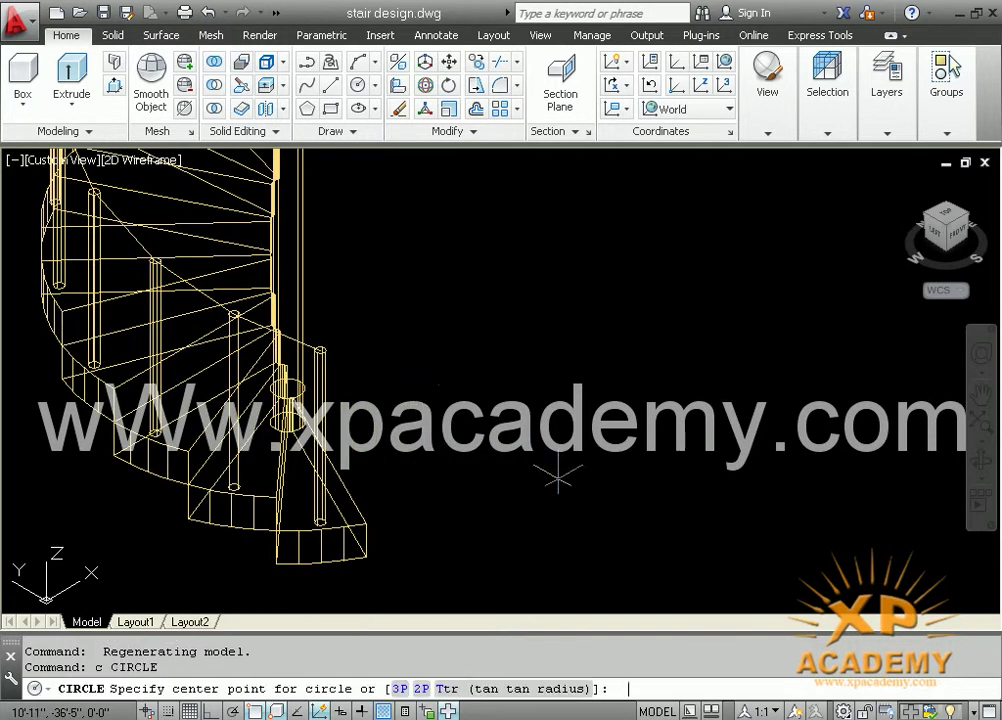
left_click(558, 478)
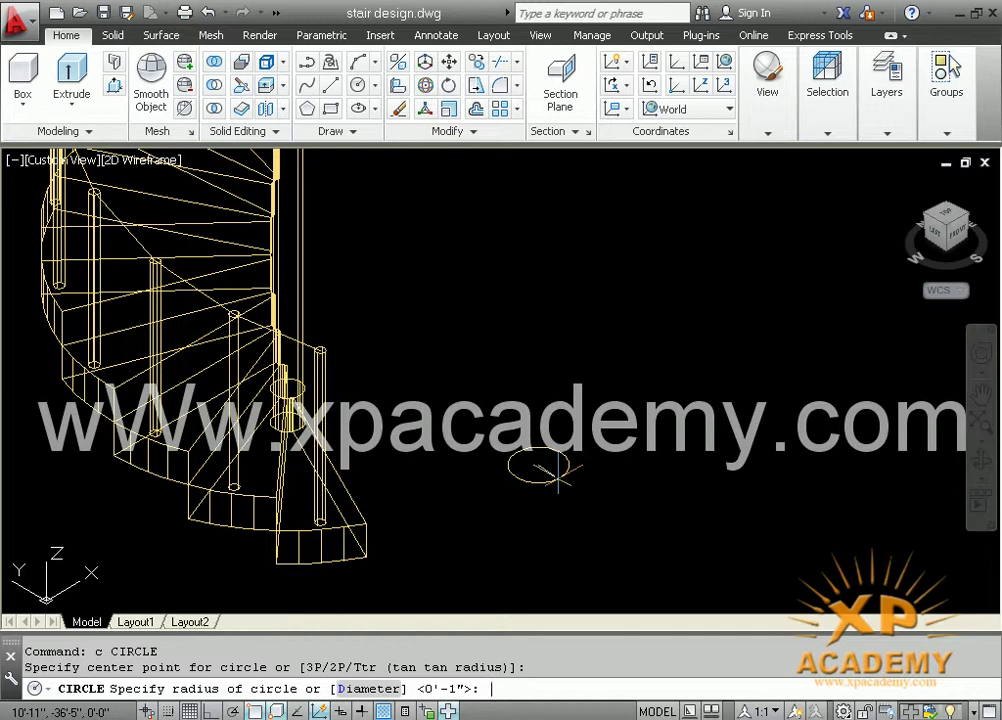
type("1")
key("Return")
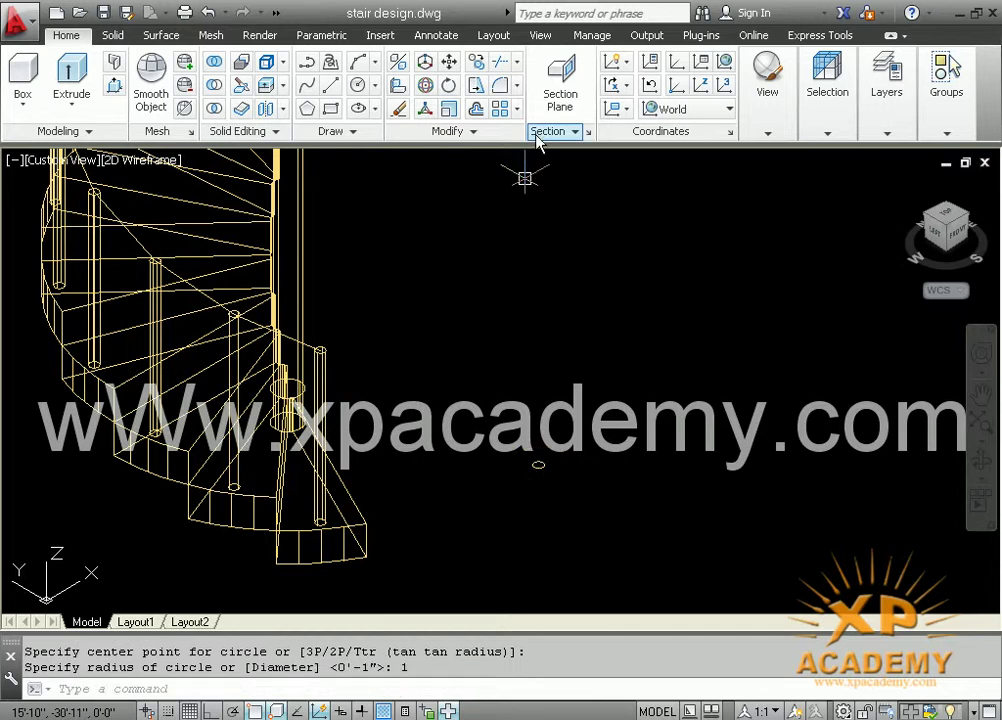
scroll(495, 520, "up", 2)
scroll(573, 455, "up", 3)
scroll(500, 400, "up", 1)
scroll(450, 320, "up", 1)
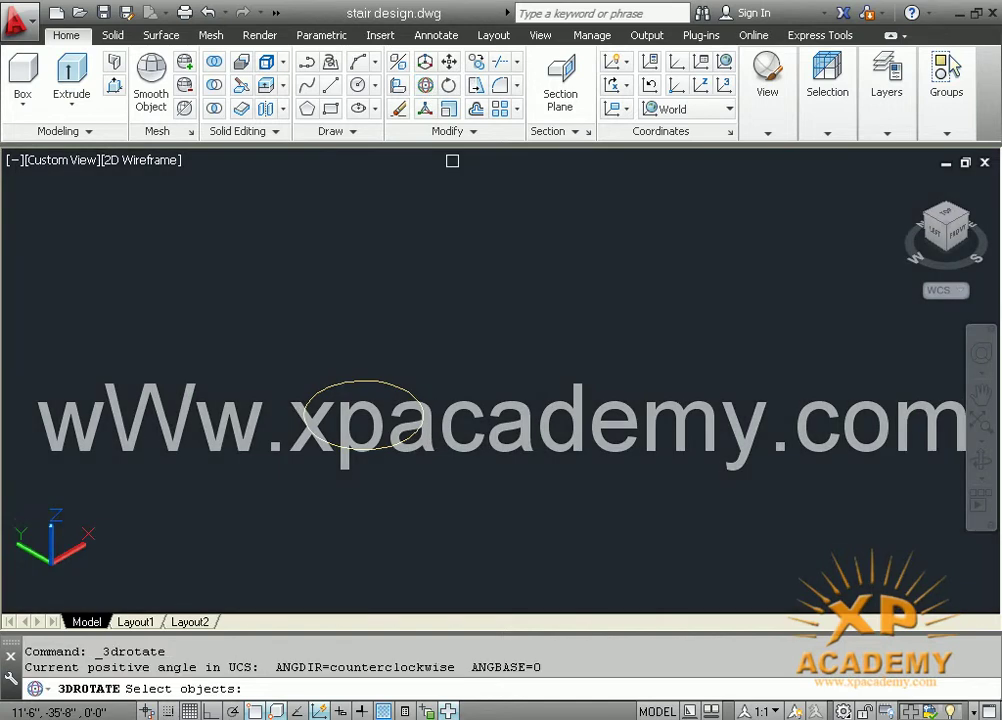
Rotate the circle 90° in 3D about an axis so it stands upright
left_click_drag(427, 337, 287, 551)
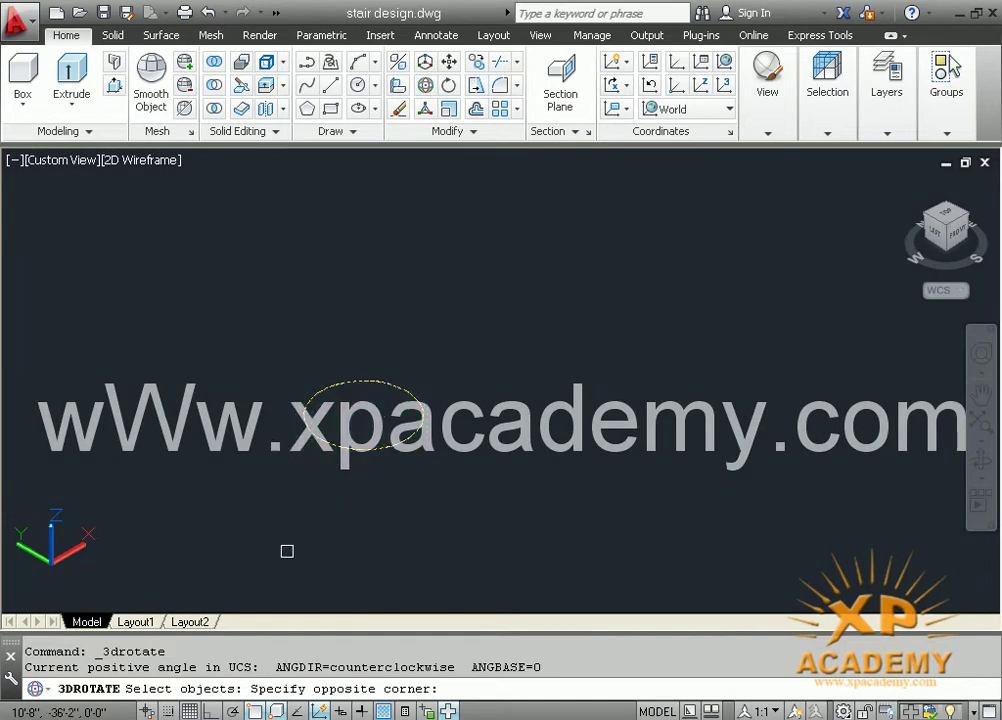
key("Return")
left_click(363, 415)
left_click(399, 413)
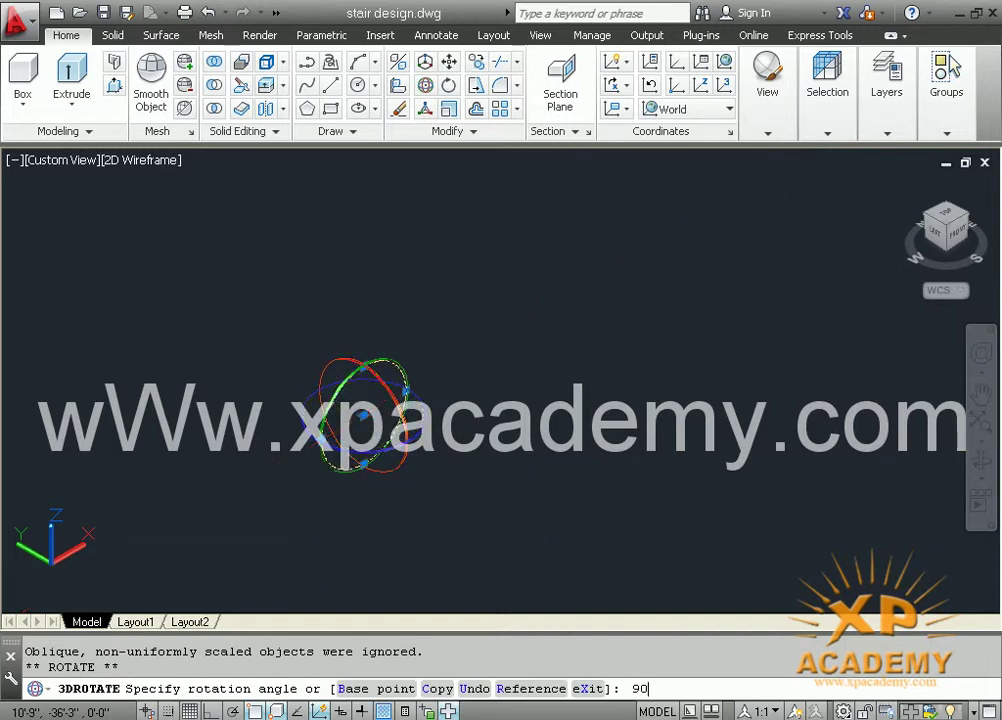
key("Return")
Move the upright circle from its centre onto the end of the slanted rail line
key("Return")
type("m")
key("Return")
left_click(394, 521)
left_click(304, 389)
key("Return")
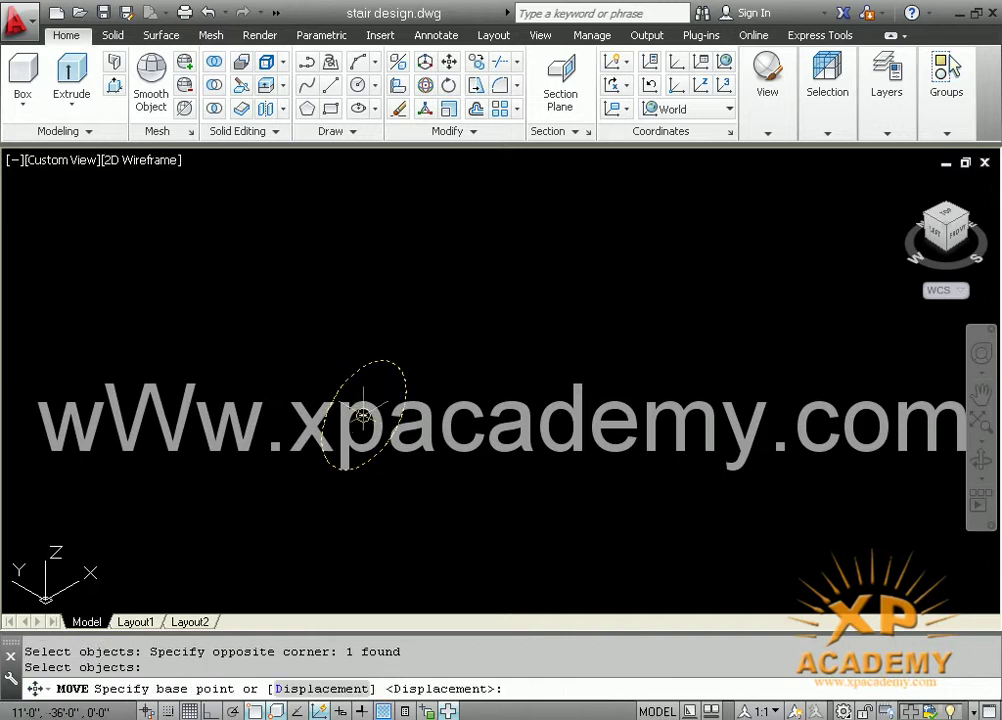
left_click(362, 416)
scroll(347, 414, "down", 3)
scroll(268, 409, "down", 2)
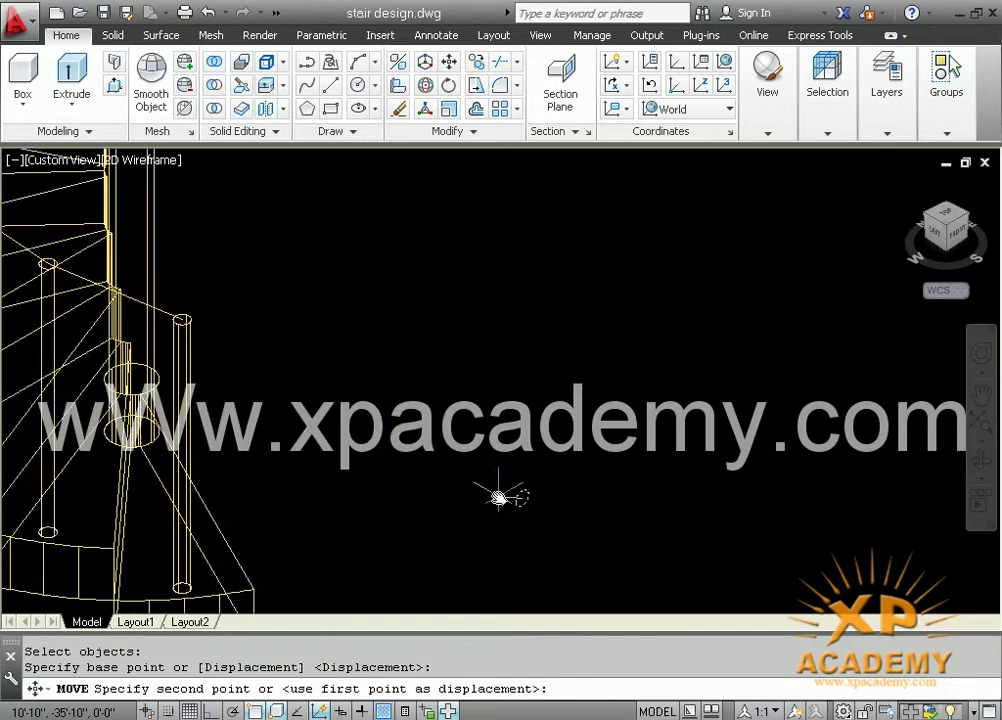
scroll(499, 497, "up", 2)
scroll(560, 573, "up", 1)
scroll(582, 577, "up", 1)
scroll(600, 590, "up", 1)
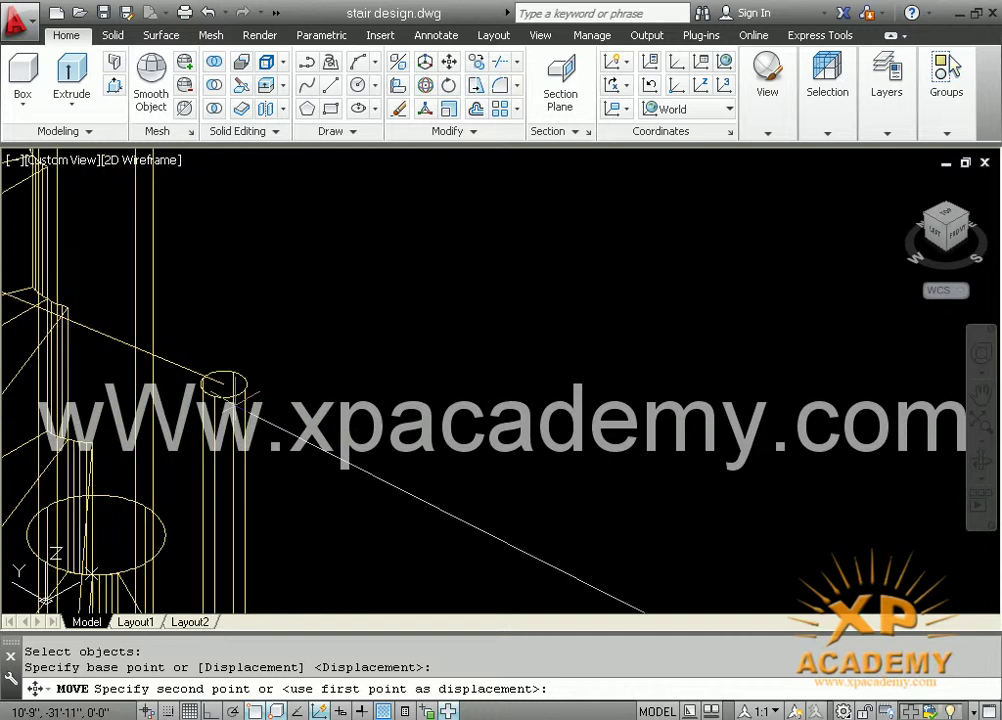
left_click(224, 384)
middle_click_drag(362, 463, 482, 494)
type("ext")
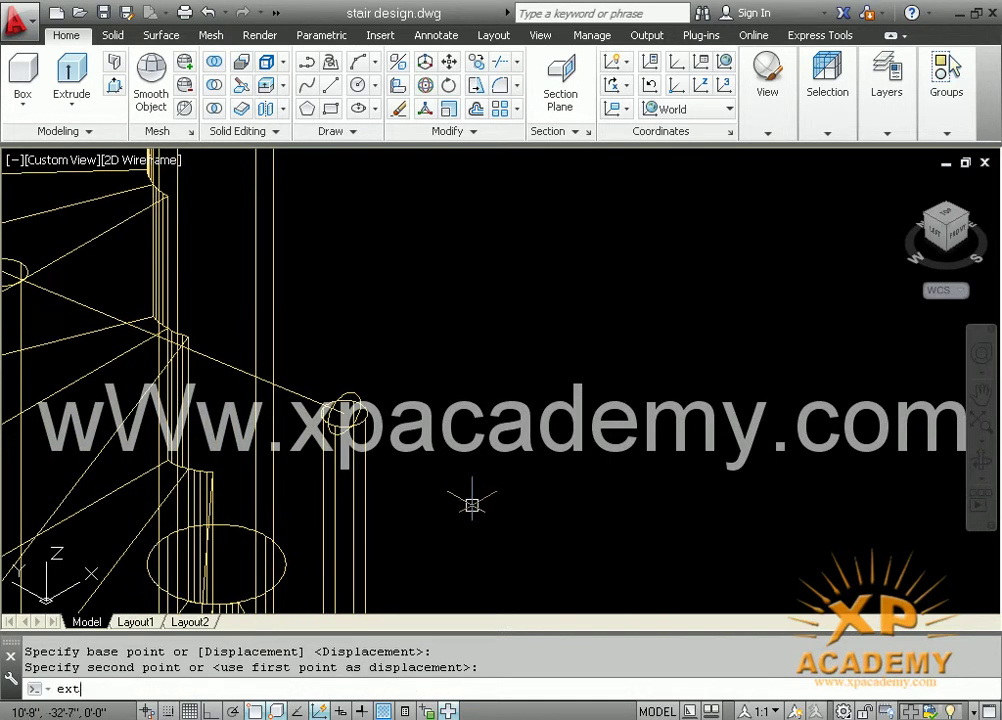
Extrude the circle along the slanted line path into a round handrail
key("Return")
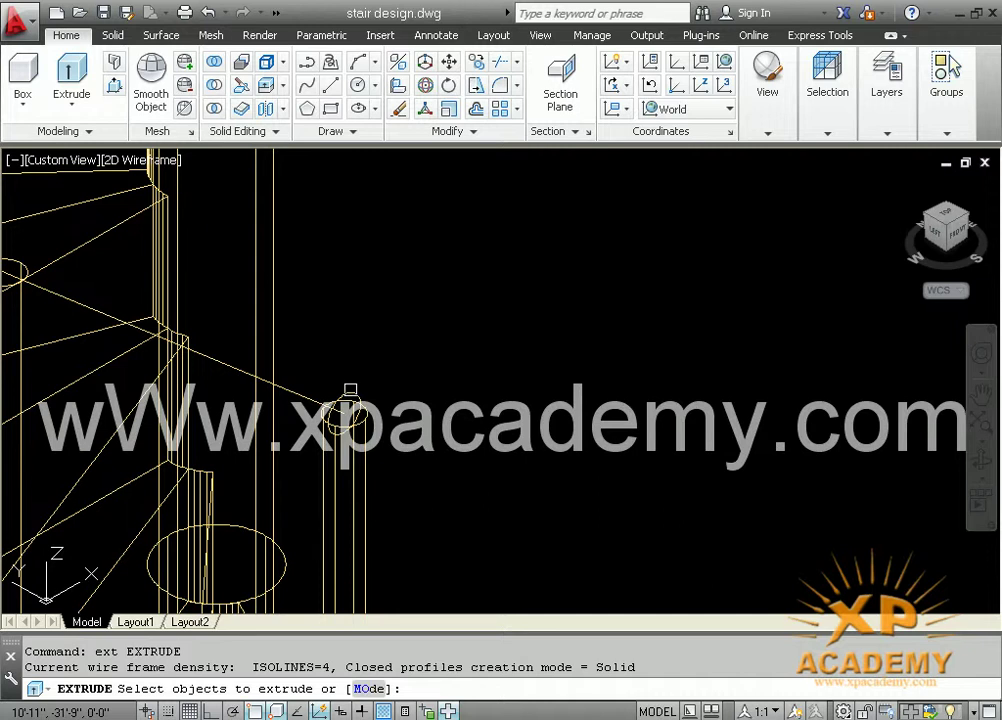
left_click(350, 392)
key("Return")
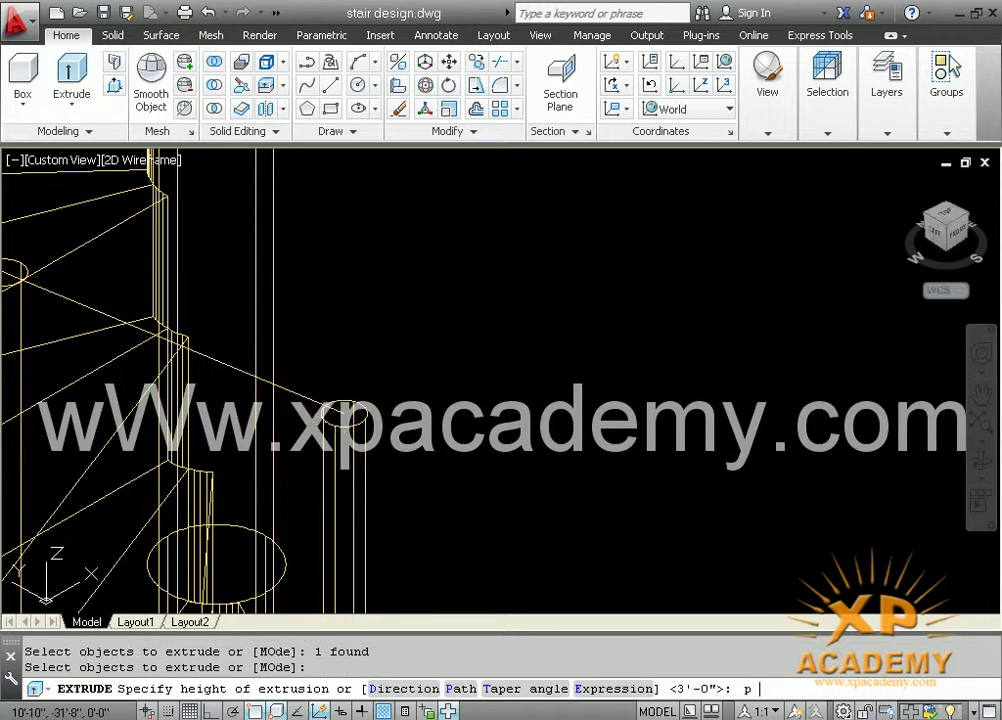
key("Return")
left_click(286, 387)
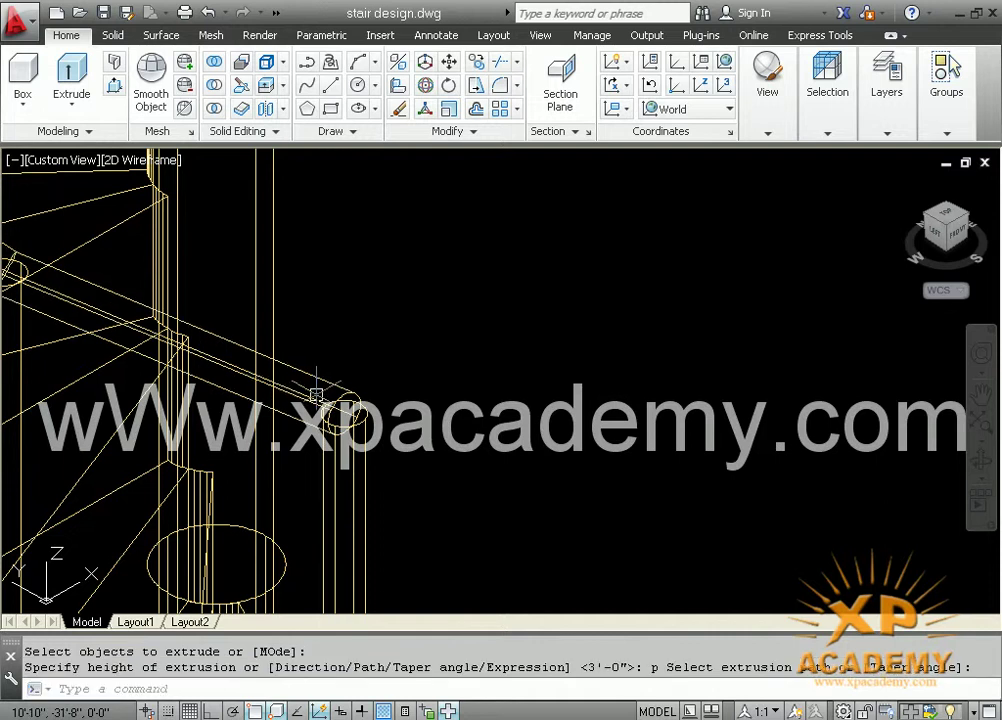
scroll(316, 395, "down", 5)
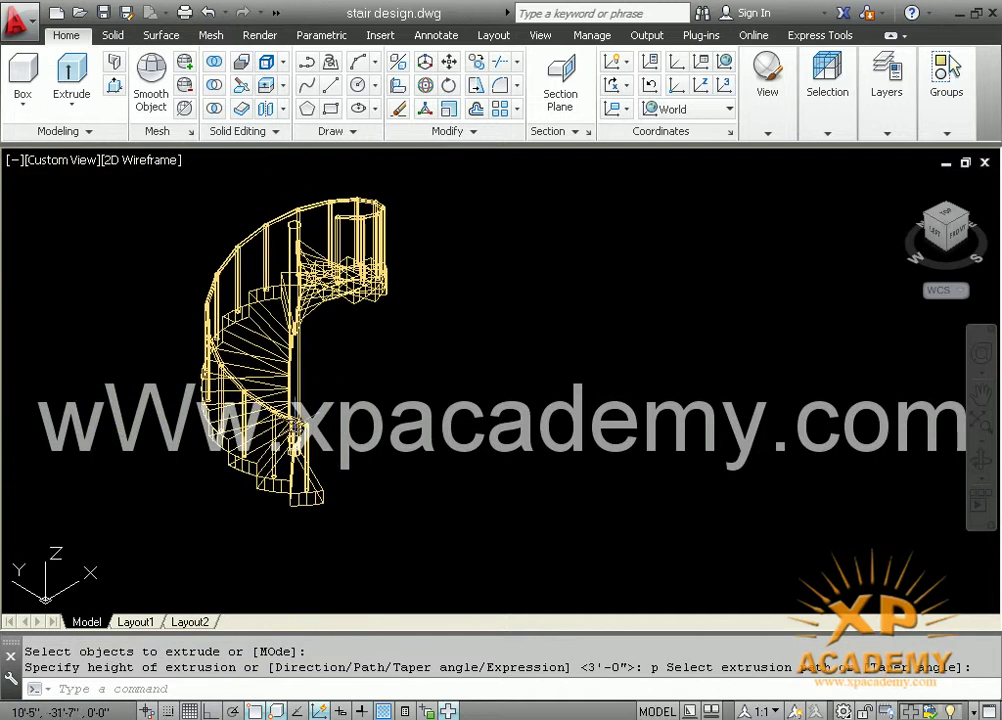
Set the visual style to Shaded and pan to view the staircase
left_click(150, 161)
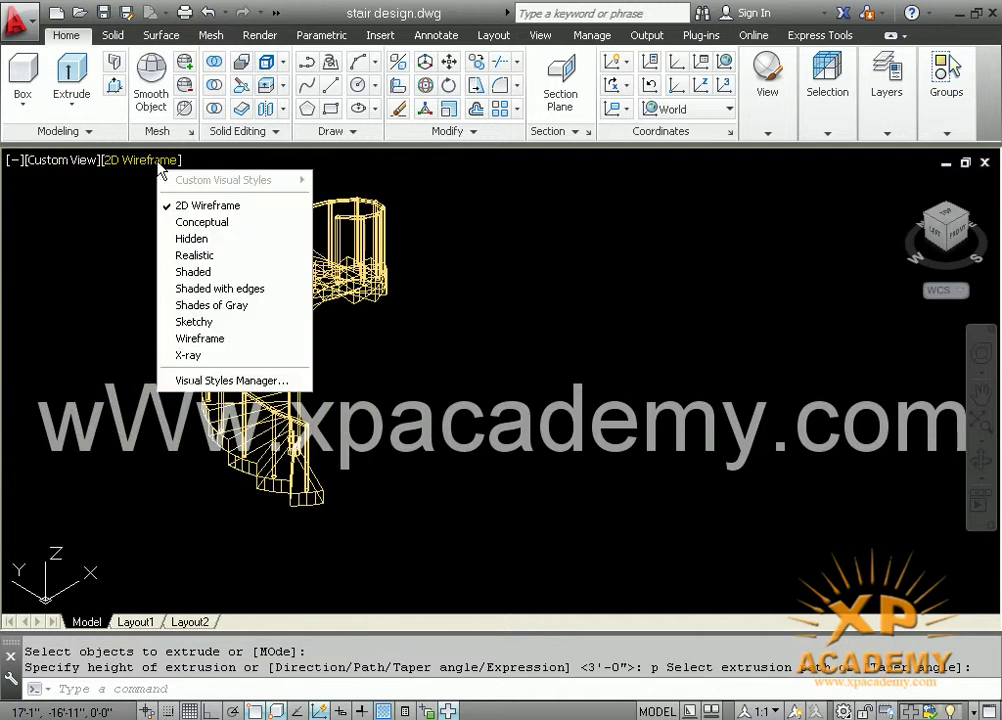
left_click(190, 270)
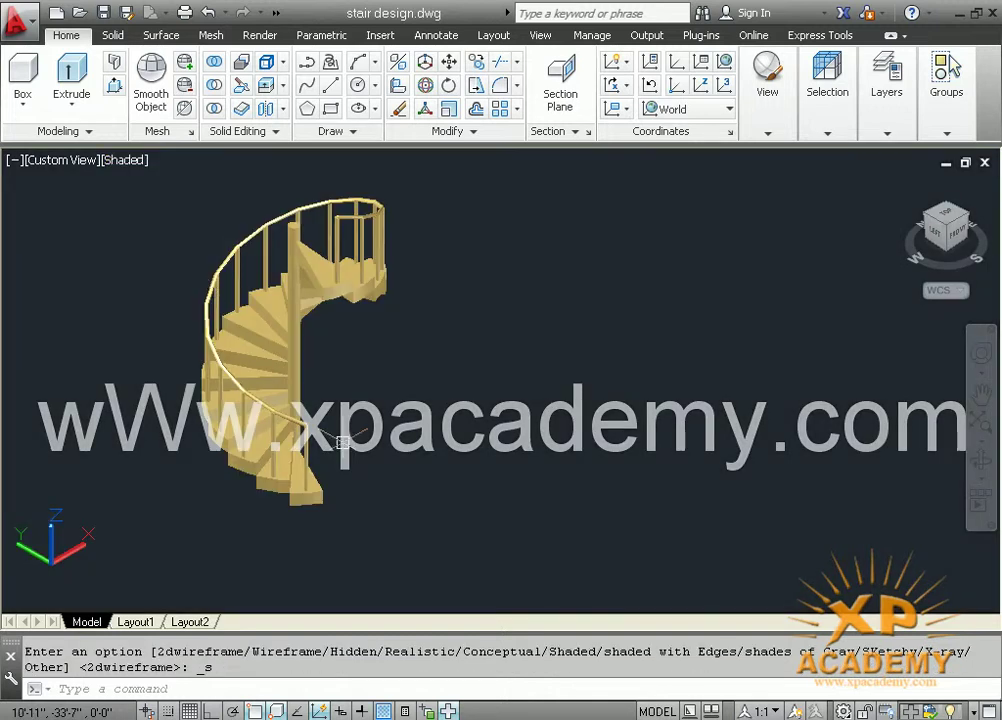
scroll(342, 441, "up", 3)
scroll(257, 380, "up", 2)
middle_click_drag(257, 380, 336, 466)
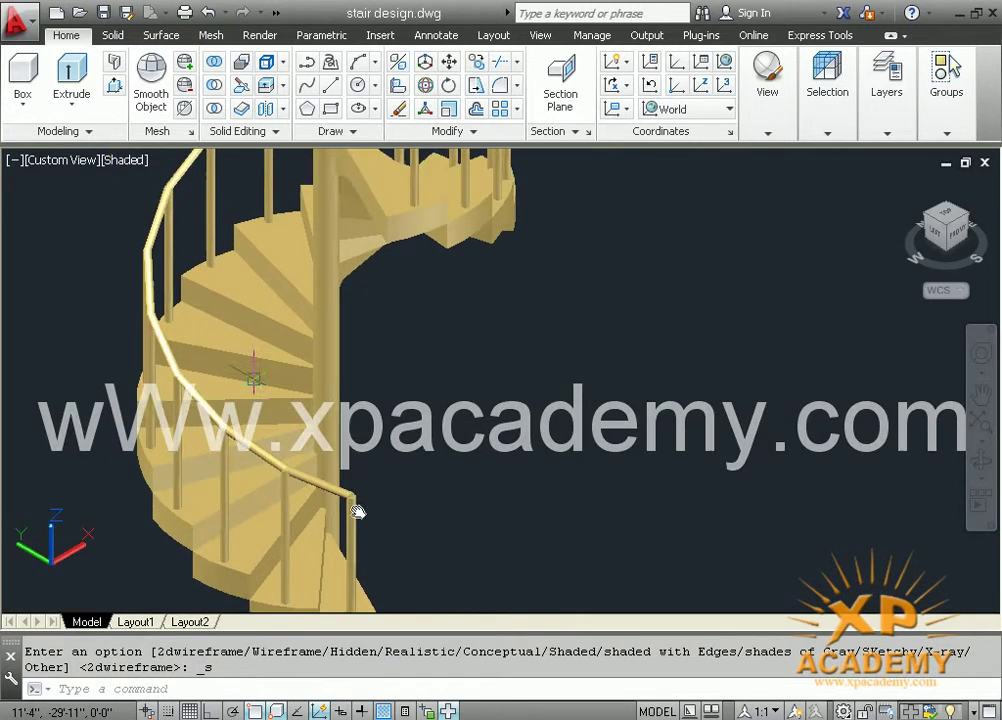
scroll(336, 466, "down", 3)
scroll(220, 357, "up", 1)
type("co")
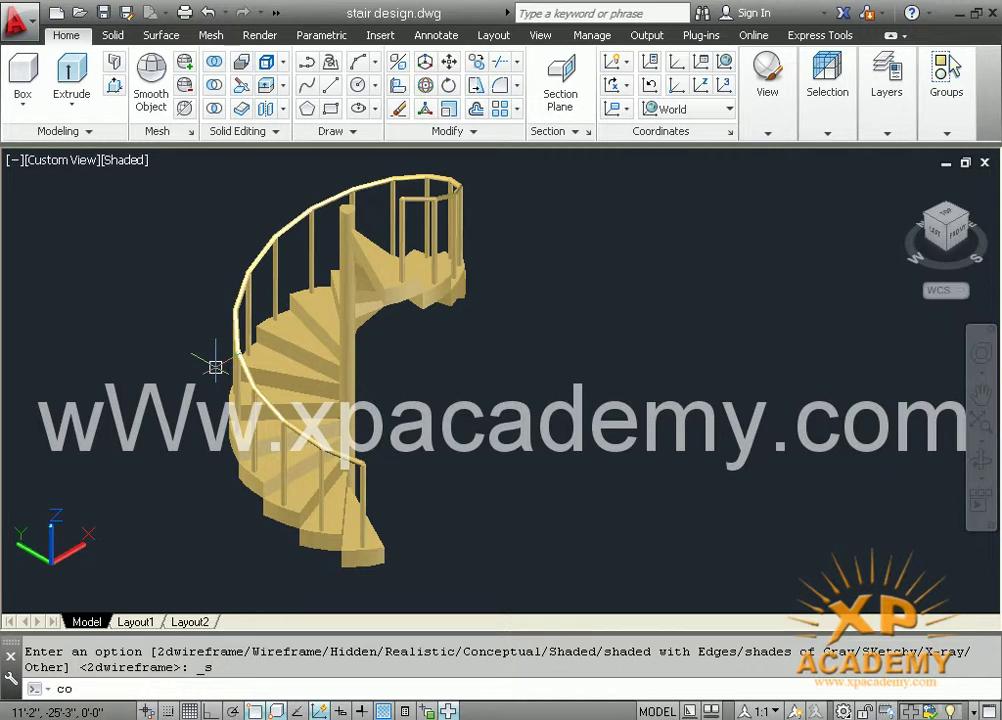
Copy the spiral handrail twice, 12 and 24 units below the original
key("Return")
scroll(290, 220, "up", 3)
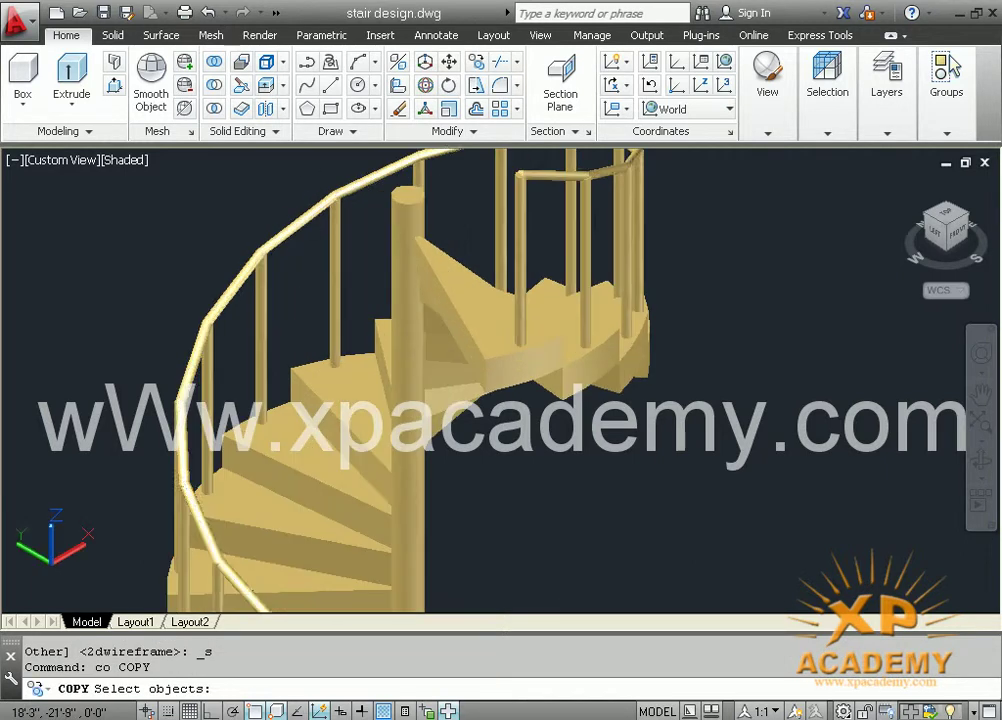
left_click(309, 220)
key("Return")
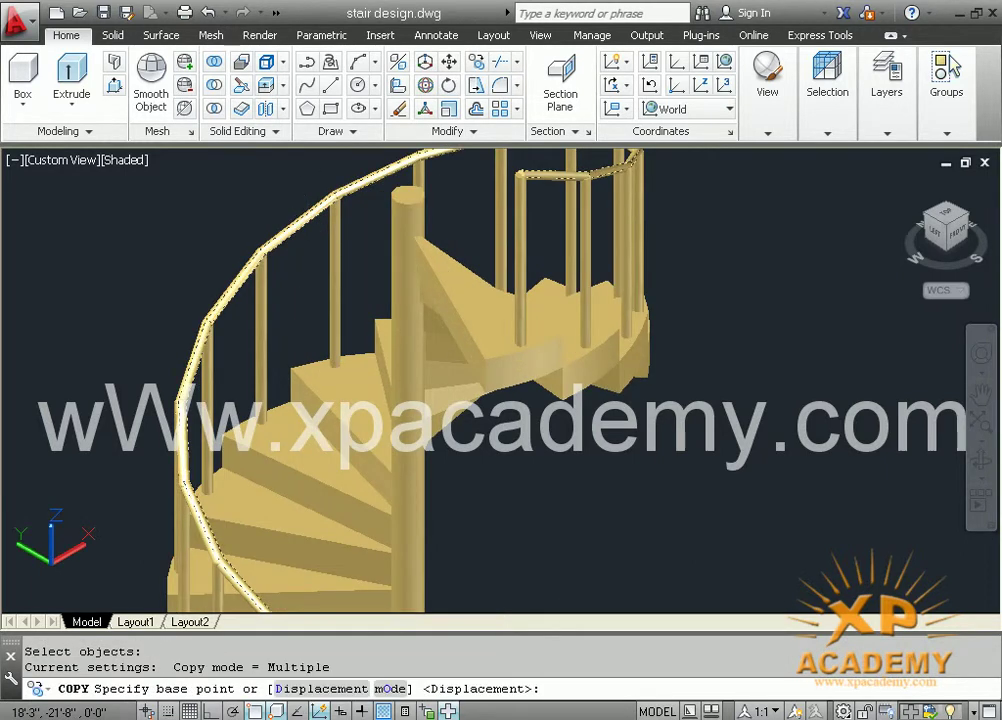
left_click(306, 222)
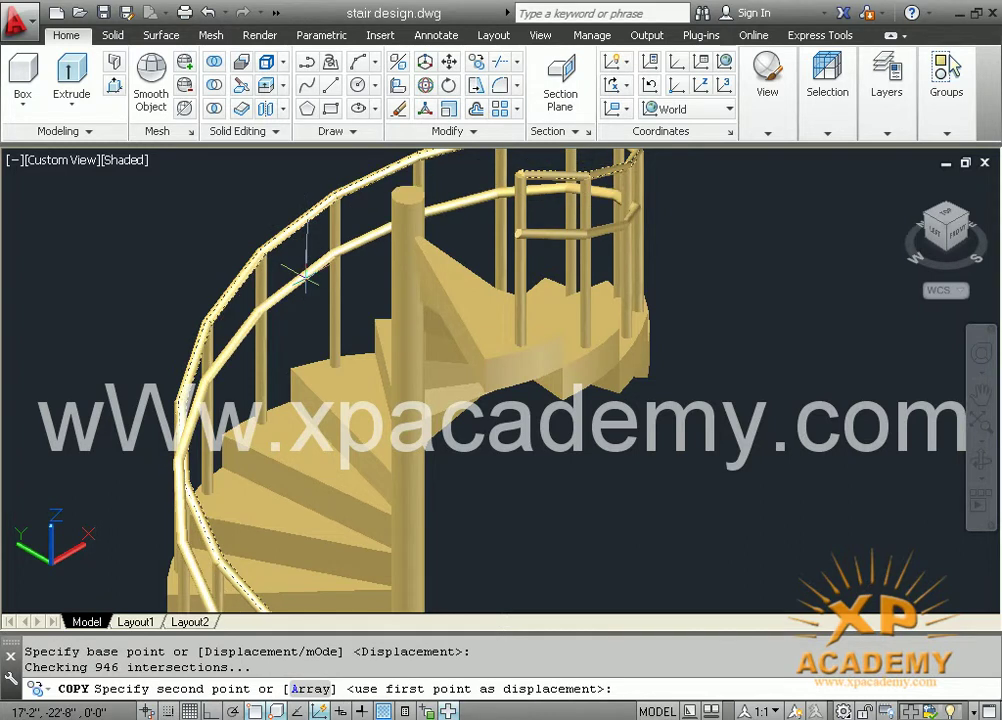
type("12")
key("Return")
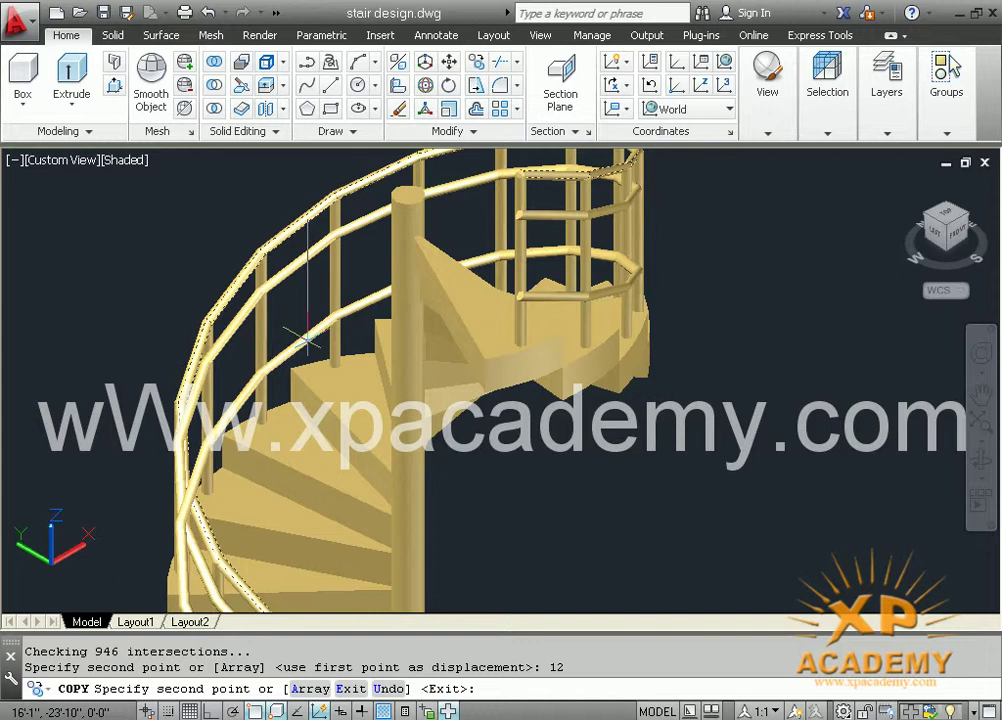
type("24")
key("Return")
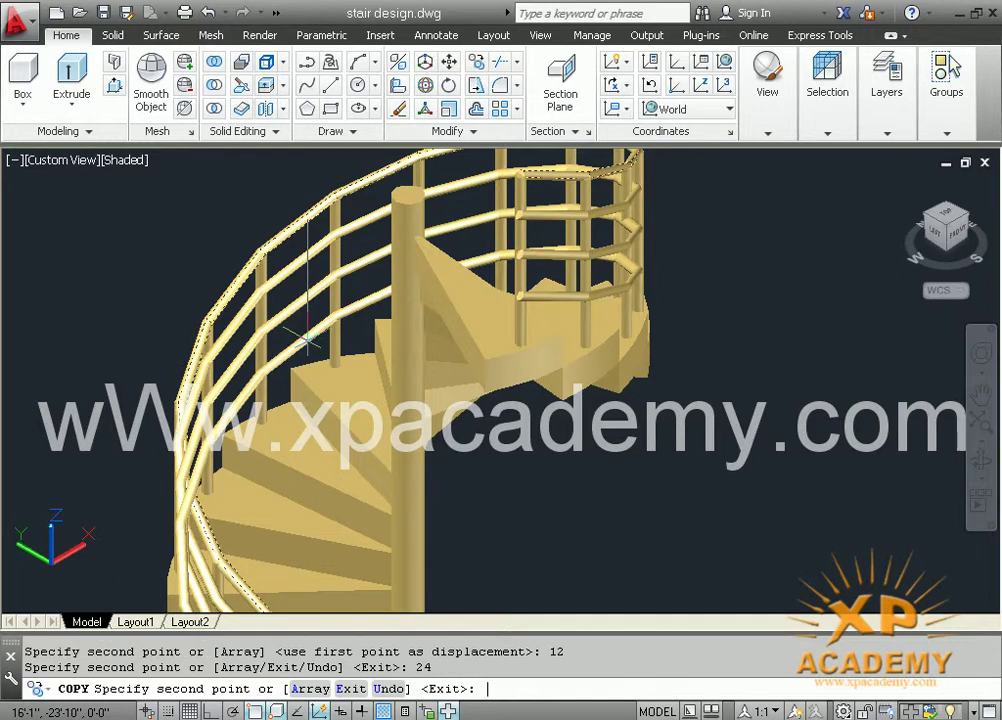
key("Return")
Erase the two copied handrails, leaving a single rail on the spiral stair
middle_click_drag(307, 341, 290, 210, "shift")
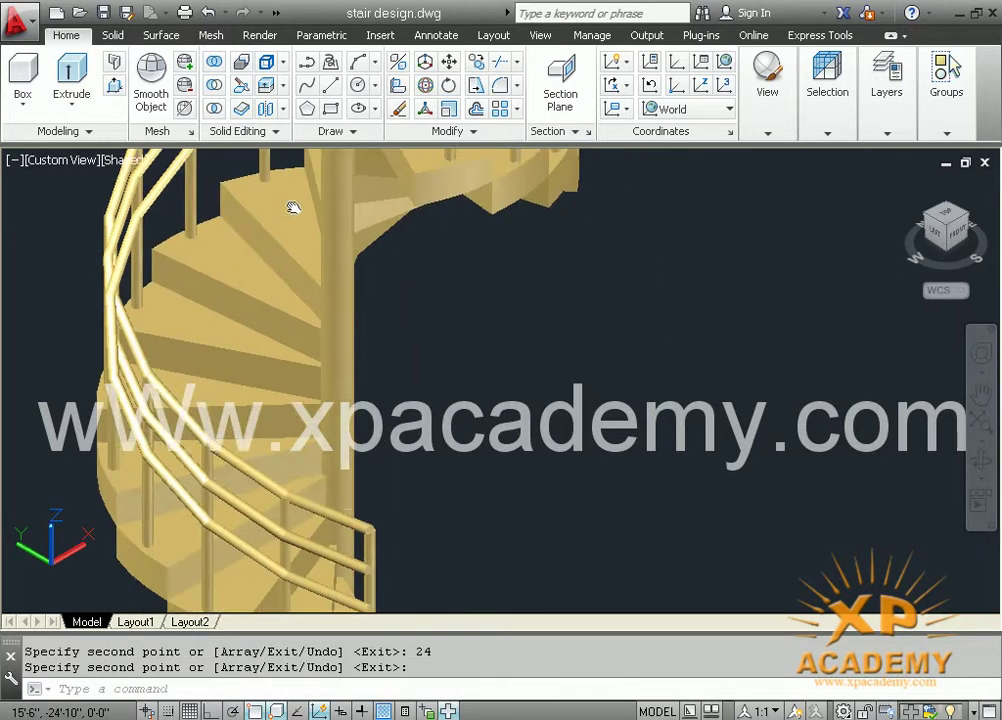
mouse_move(380, 447)
middle_mouse_down("shift")
mouse_move(228, 454)
mouse_move(333, 459)
mouse_move(254, 461)
mouse_move(188, 362)
mouse_move(345, 475)
middle_mouse_up("shift")
key("Return")
left_click(264, 461)
left_click(155, 433)
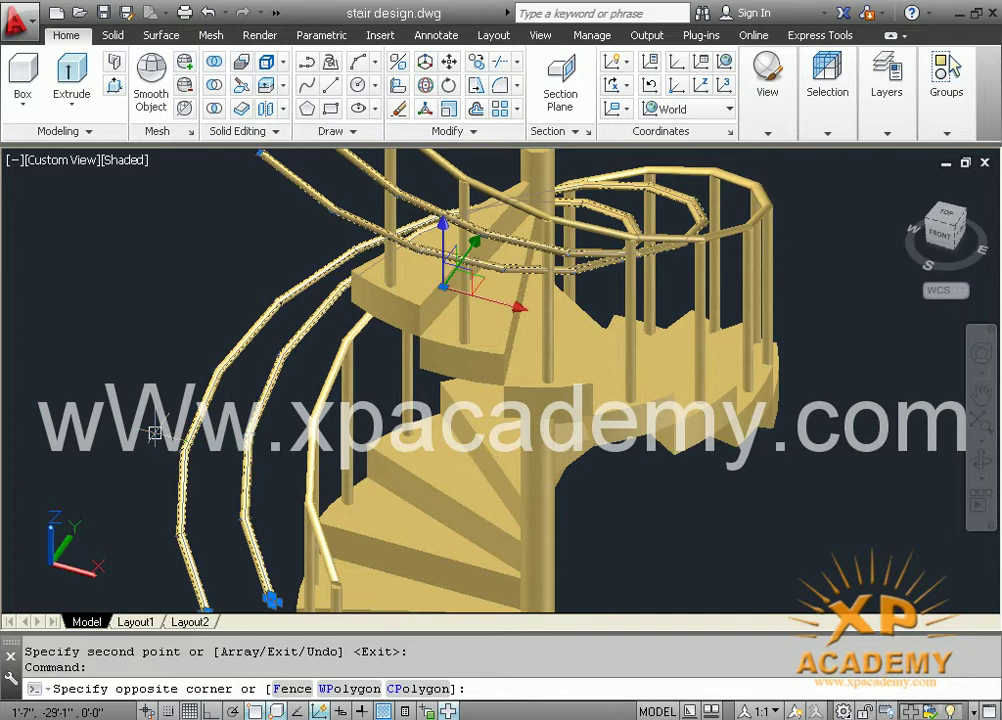
key("Delete")
scroll(200, 405, "down", 3)
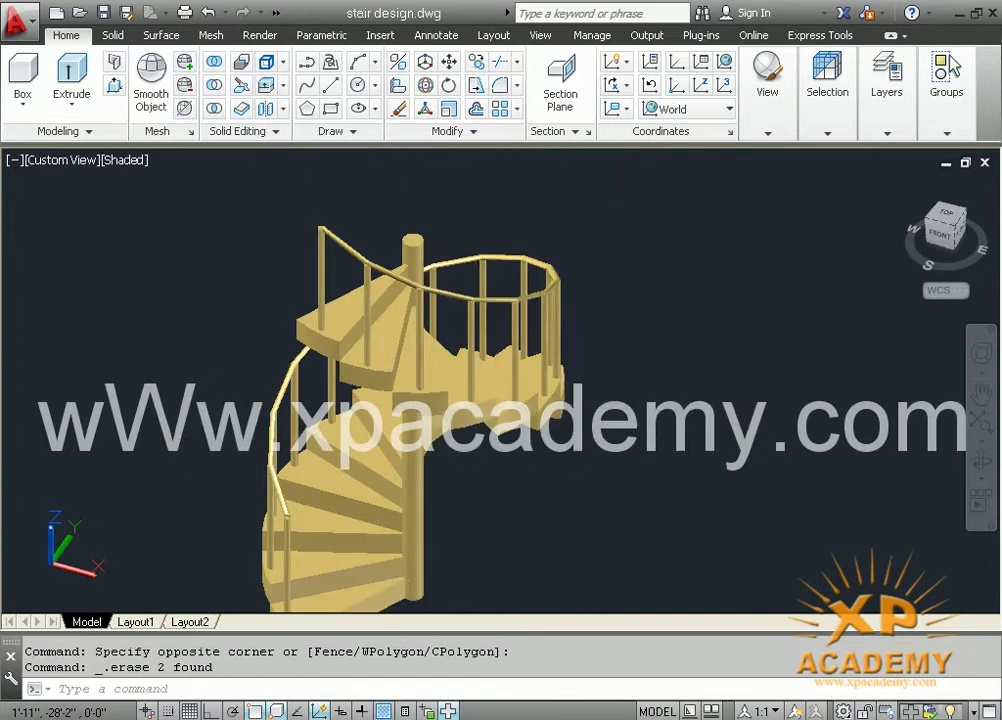
scroll(283, 355, "up", 2)
mouse_move(331, 492)
middle_mouse_down("shift")
mouse_move(719, 478)
mouse_move(805, 441)
mouse_move(640, 450)
middle_mouse_up("shift")
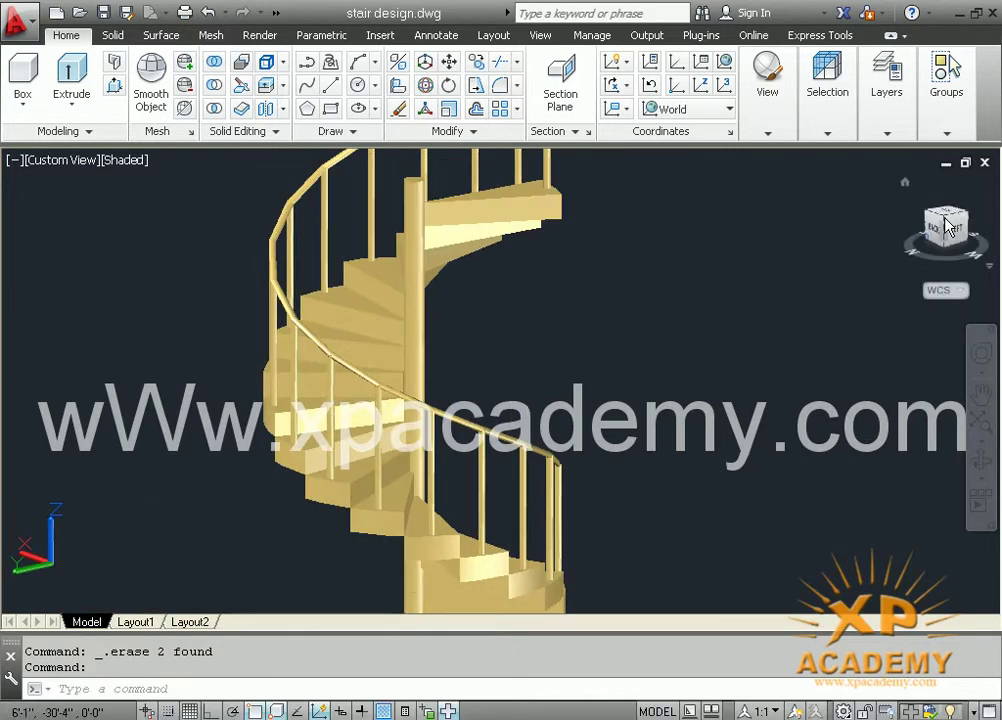
Return to the Home view of all stairs and zoom toward the spiral stair
left_click(904, 184)
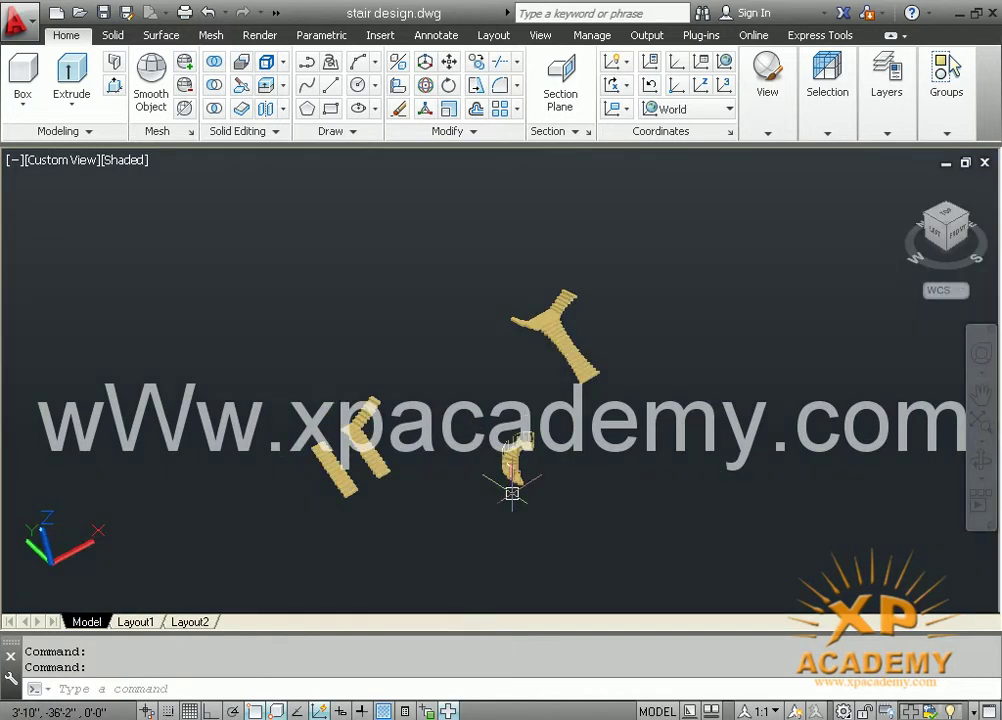
scroll(500, 480, "up", 1)
scroll(500, 480, "up", 2)
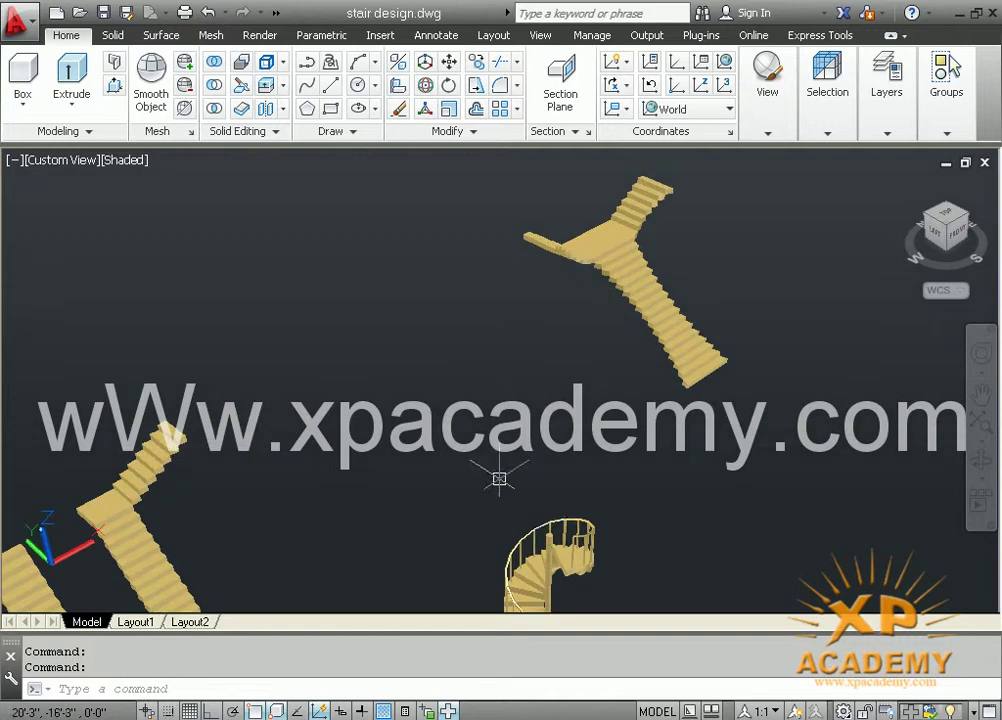
middle_click_drag(500, 480, 460, 360)
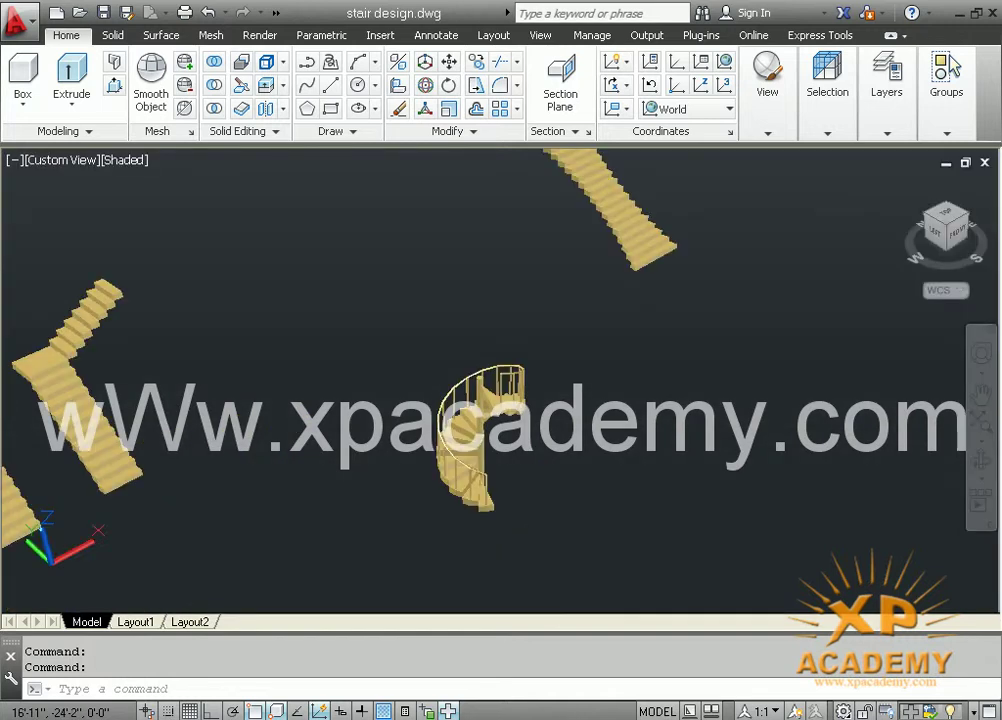
scroll(518, 467, "up", 1)
scroll(518, 467, "up", 1)
scroll(518, 467, "up", 1)
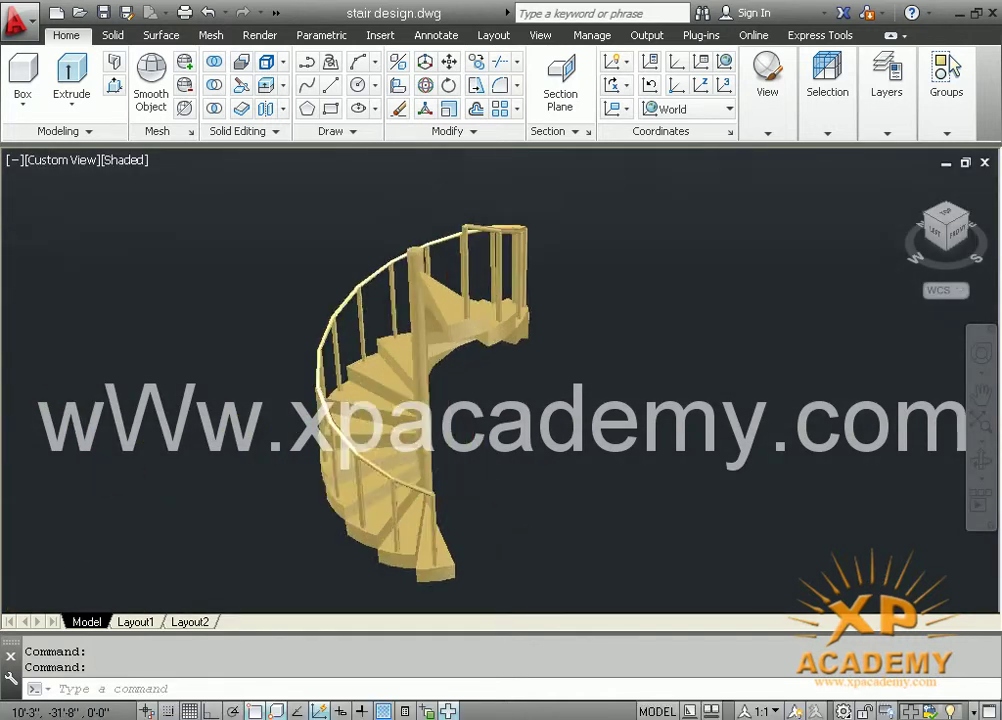
scroll(423, 456, "up", 3)
Orbit in close on the spiral stair's handrail and the steps beneath it
mouse_move(423, 456)
middle_mouse_down("shift")
mouse_move(474, 425)
mouse_move(385, 432)
middle_mouse_up("shift")
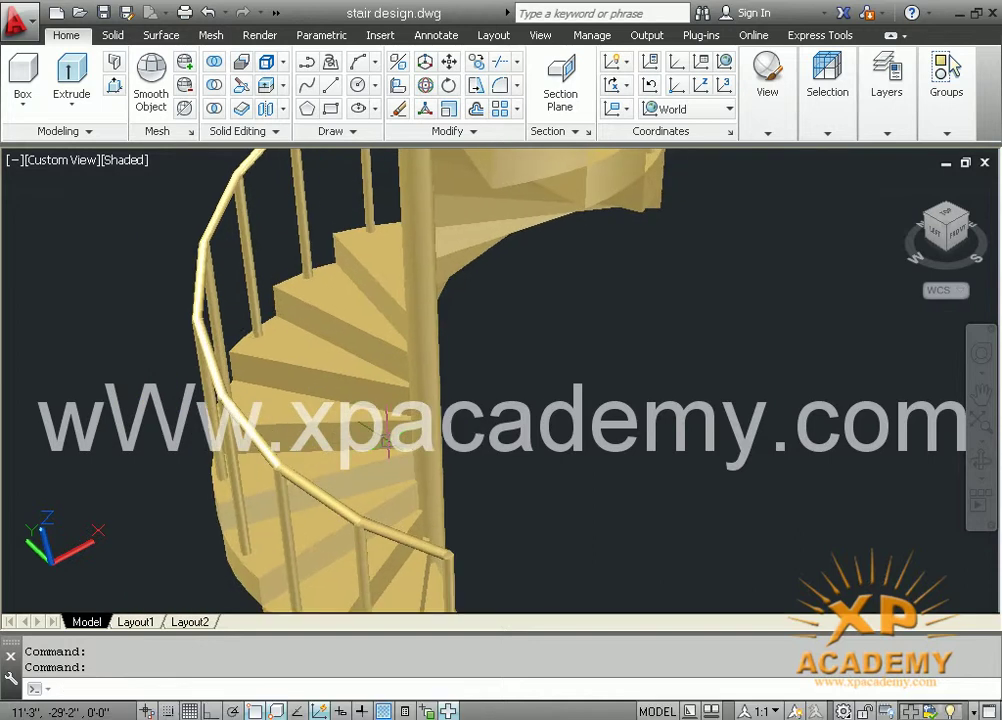
scroll(291, 409, "up", 2)
scroll(291, 409, "up", 2)
scroll(481, 465, "up", 1)
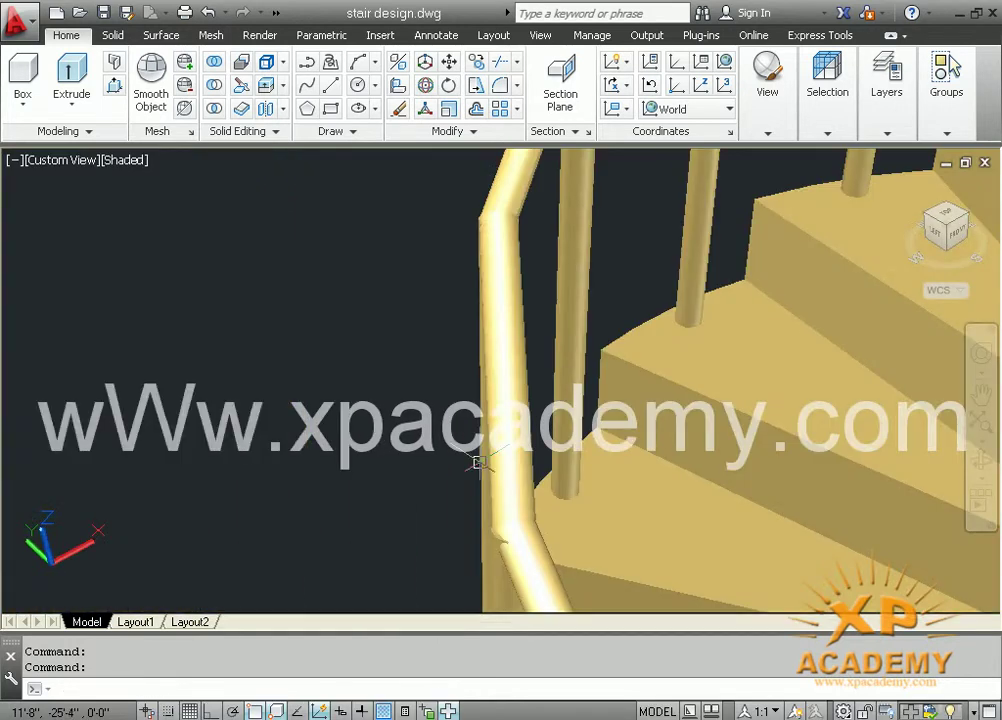
scroll(478, 463, "down", 3)
mouse_move(474, 463)
middle_mouse_down("shift")
mouse_move(235, 560)
mouse_move(264, 537)
mouse_move(306, 418)
mouse_move(304, 250)
mouse_move(304, 347)
middle_mouse_up("shift")
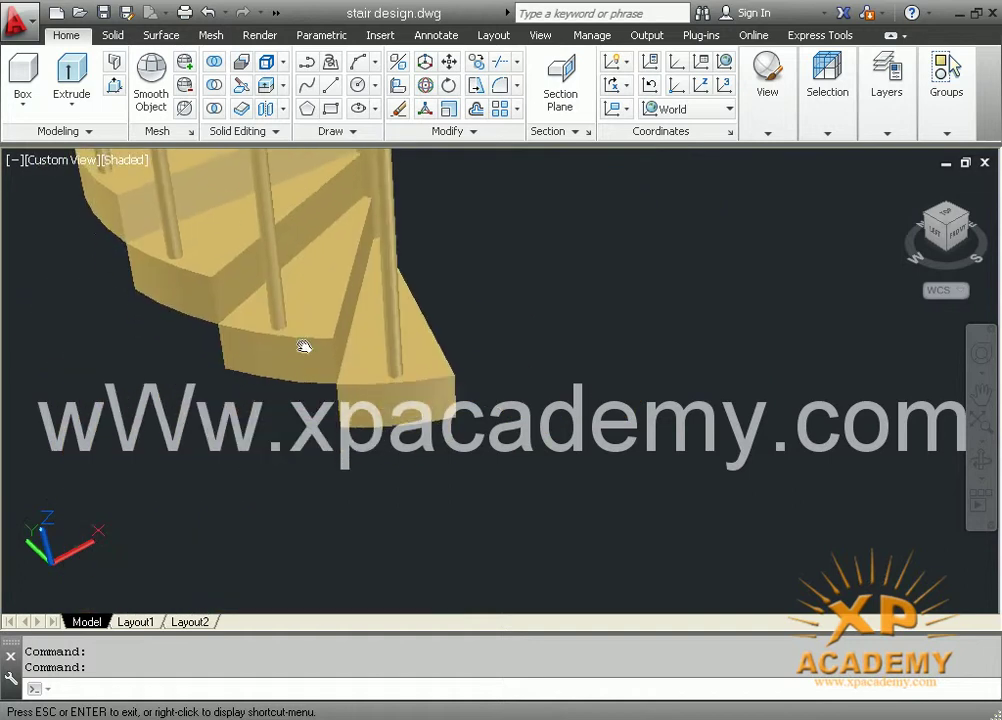
scroll(304, 347, "up", 2)
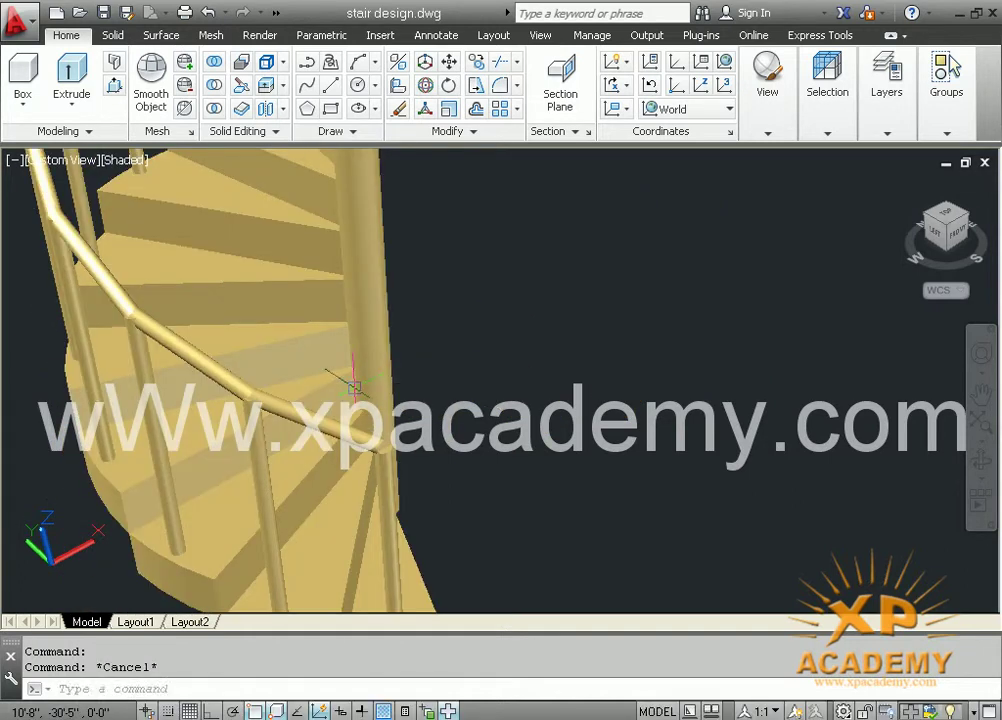
type("co")
Copy the round handrail to @0,0,-12, 12 units directly below the original
key("Return")
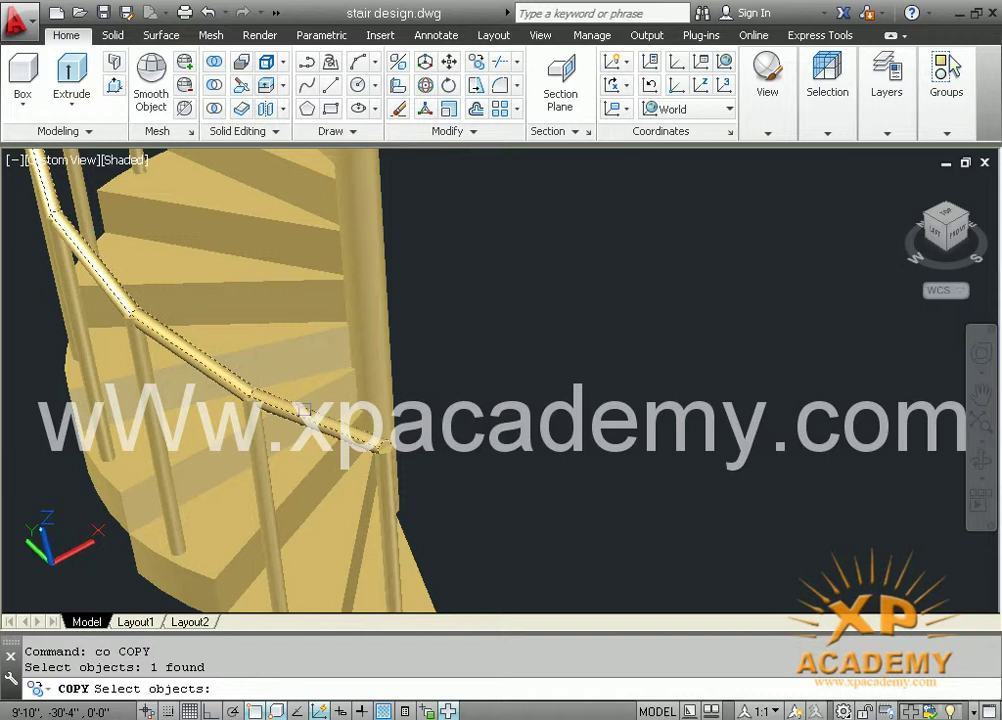
key("Return")
left_click(309, 415)
type("@0,0,-12")
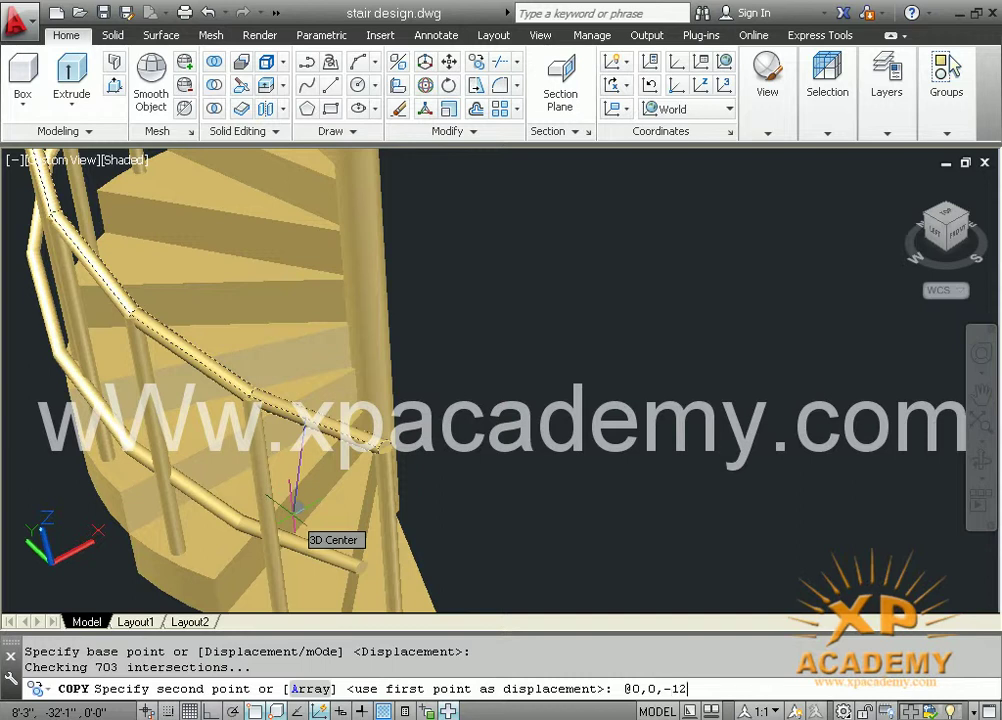
key("Return")
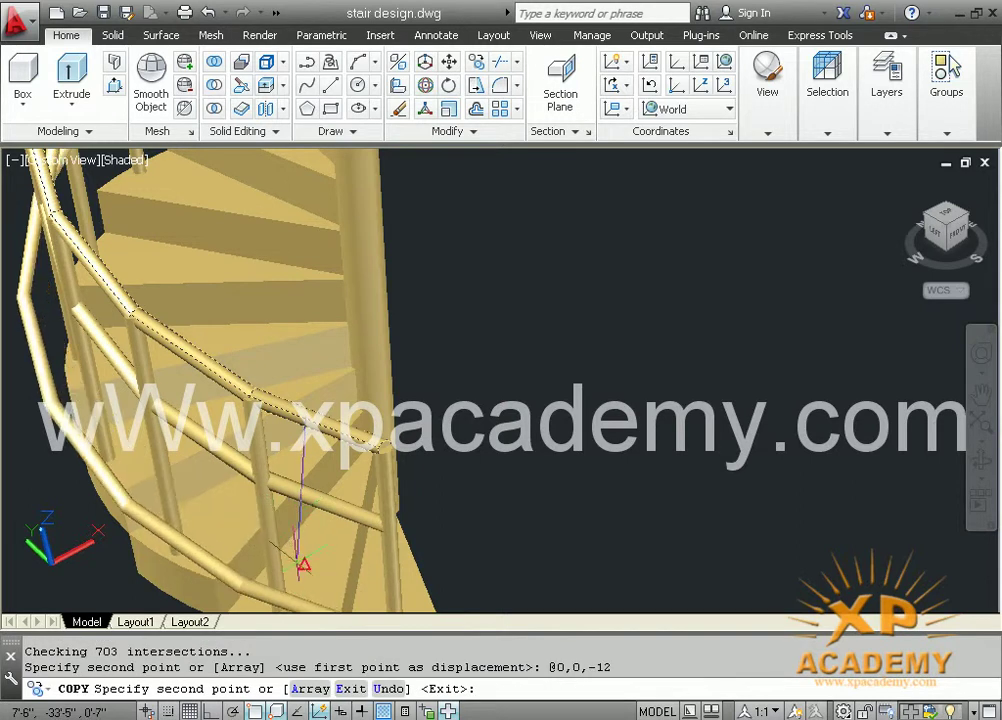
key("Escape")
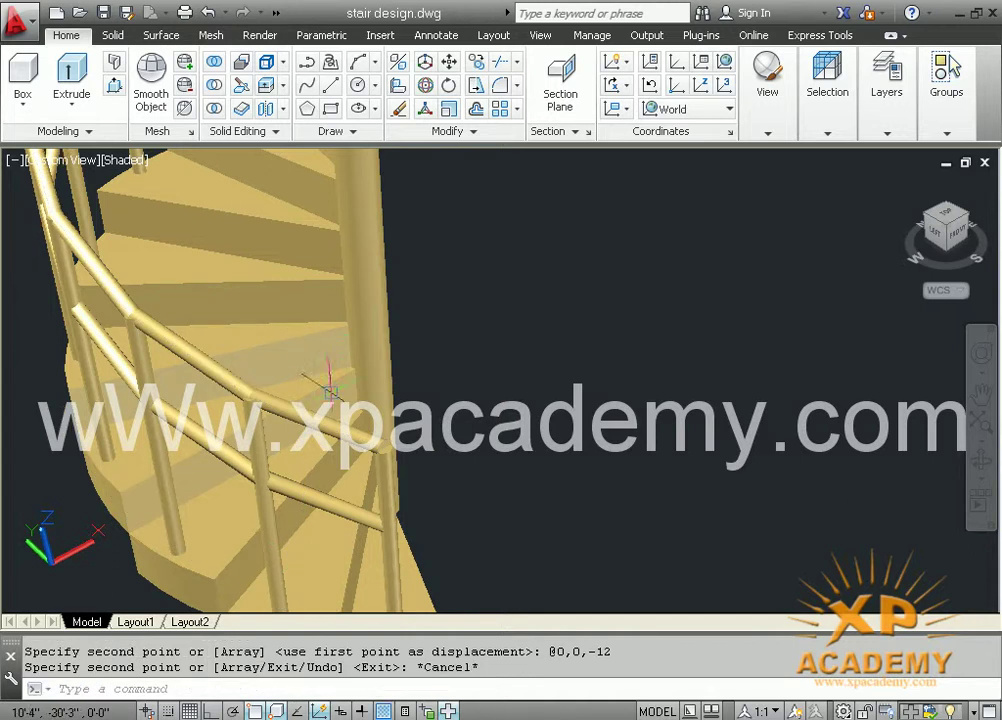
Zoom out and orbit to review the double-railed spiral staircase
scroll(330, 390, "down", 5)
mouse_move(443, 428)
middle_mouse_down("shift")
mouse_move(202, 428)
mouse_move(329, 409)
mouse_move(412, 425)
mouse_move(418, 445)
middle_mouse_up("shift")
scroll(404, 350, "up", 2)
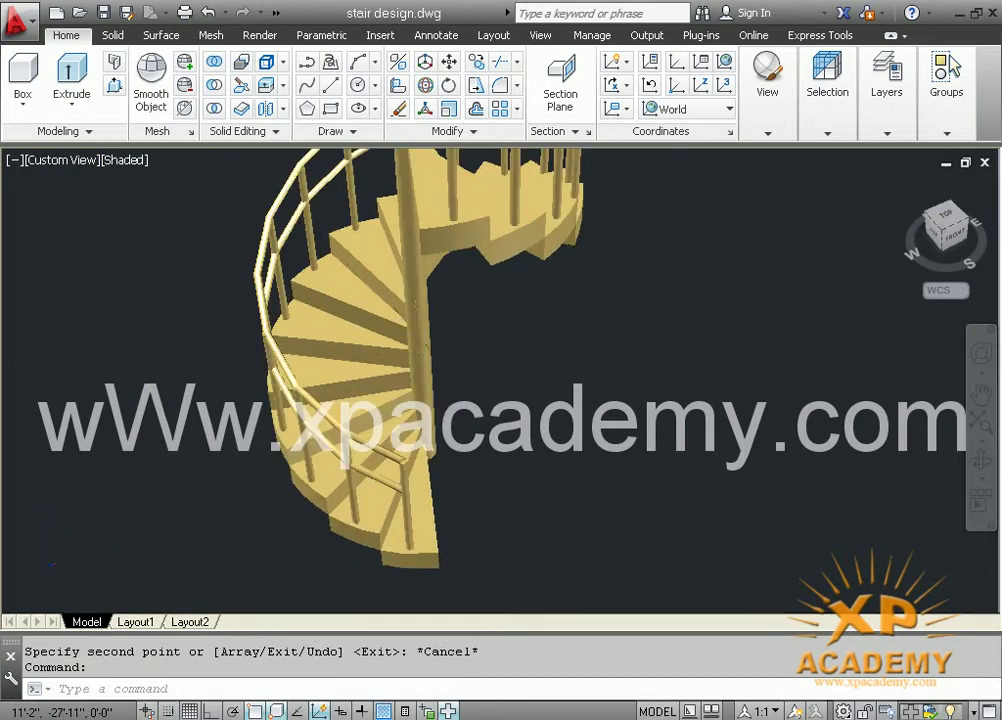
mouse_move(404, 398)
middle_mouse_down("shift")
mouse_move(335, 398)
mouse_move(262, 418)
mouse_move(544, 405)
mouse_move(228, 418)
mouse_move(298, 405)
middle_mouse_up("shift")
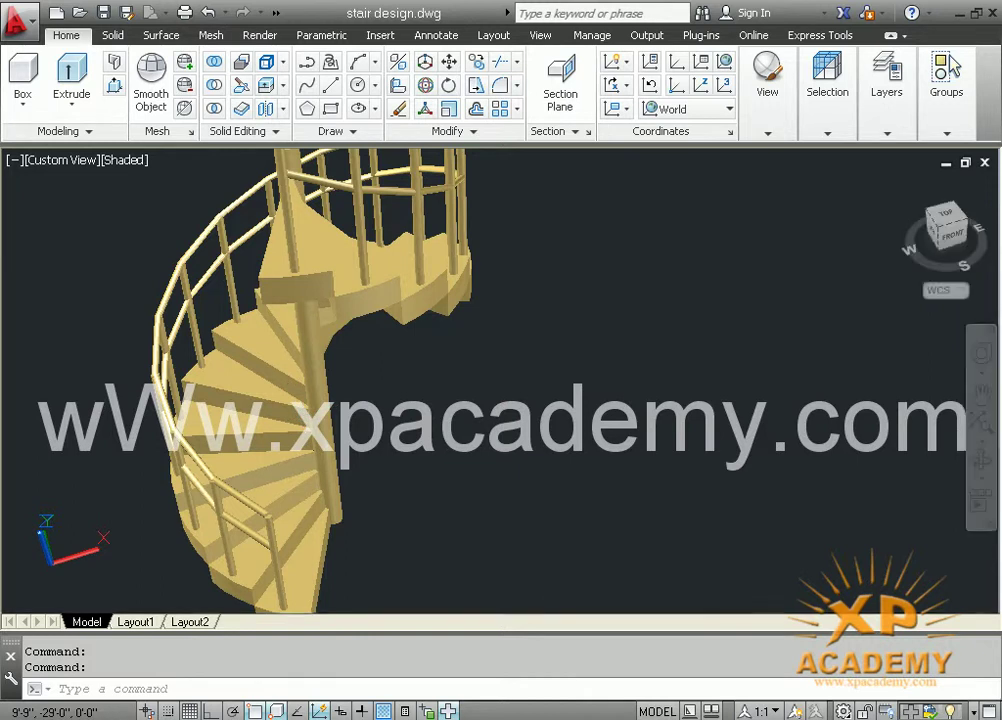
Save the drawing and zoom out to show all three staircases
key("ctrl+s")
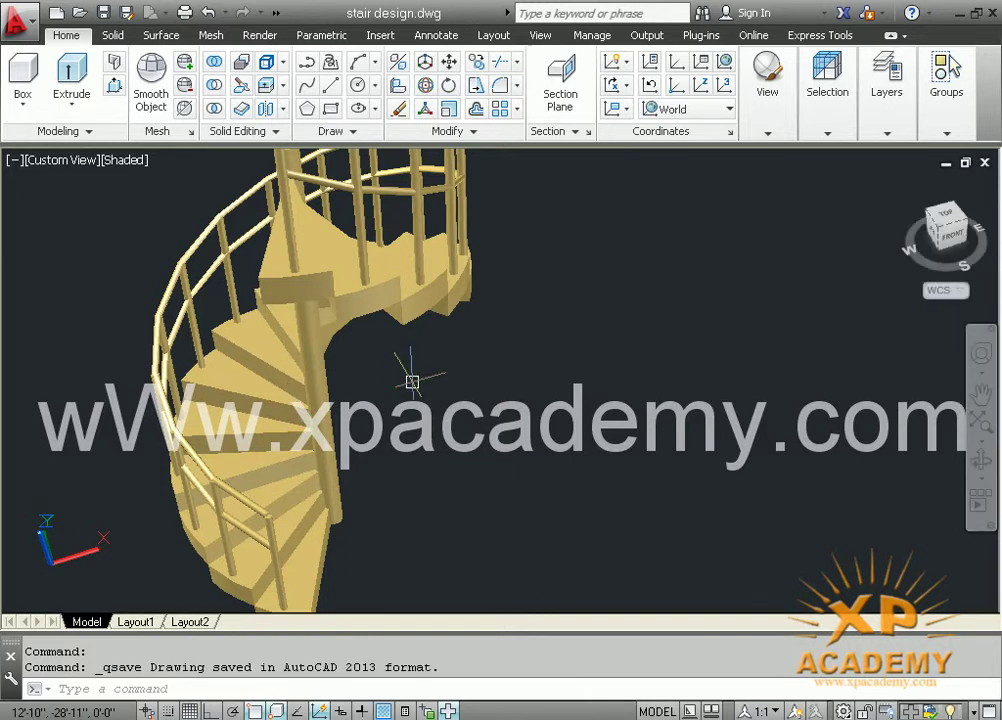
middle_click_drag(480, 465, 560, 455, "shift")
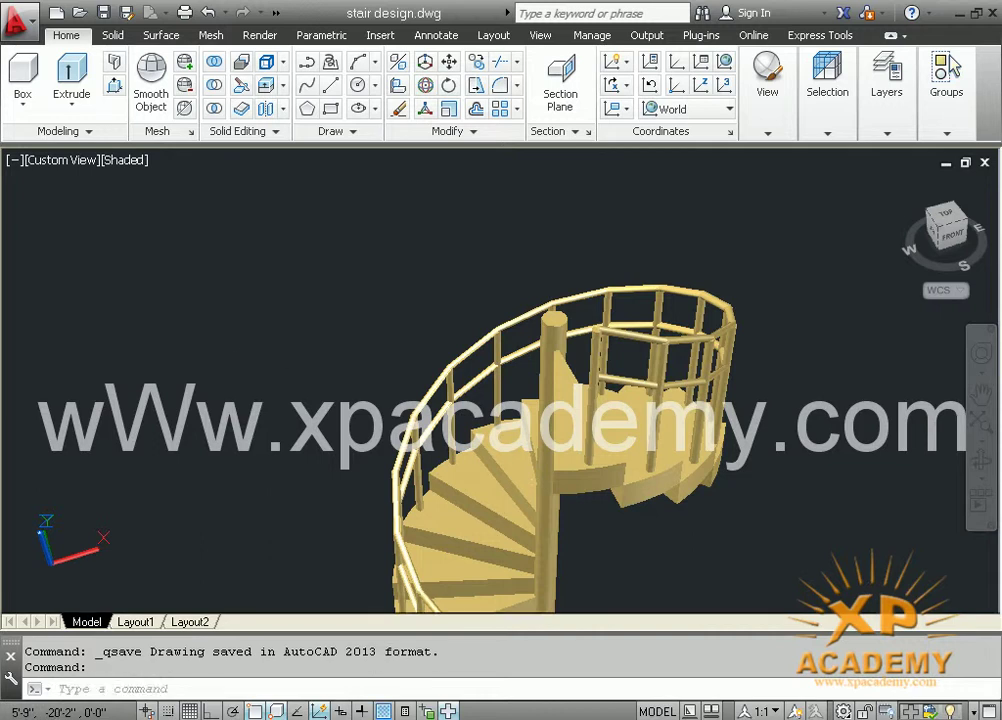
middle_click(256, 383)
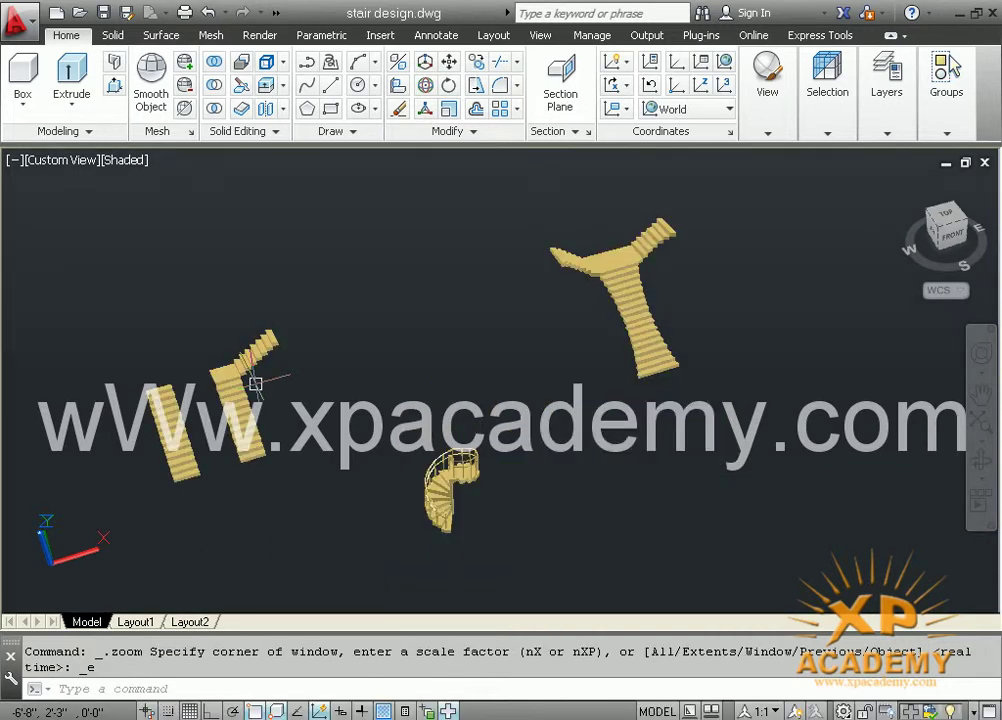
scroll(199, 359, "up", 2)
scroll(190, 447, "up", 1)
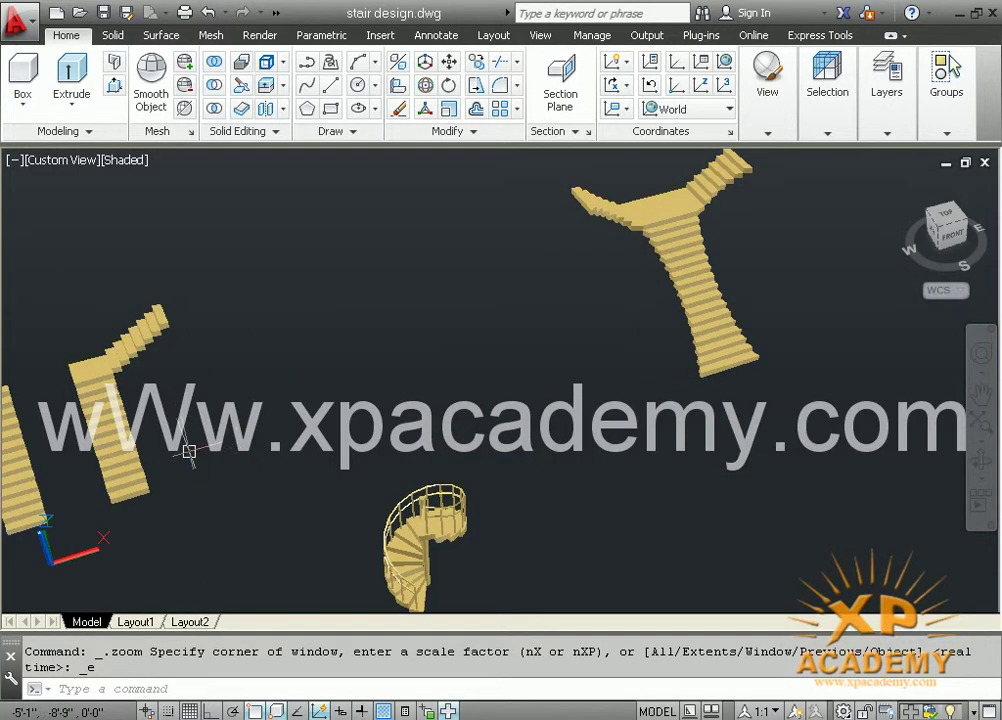
scroll(199, 465, "up", 2)
scroll(176, 470, "up", 1)
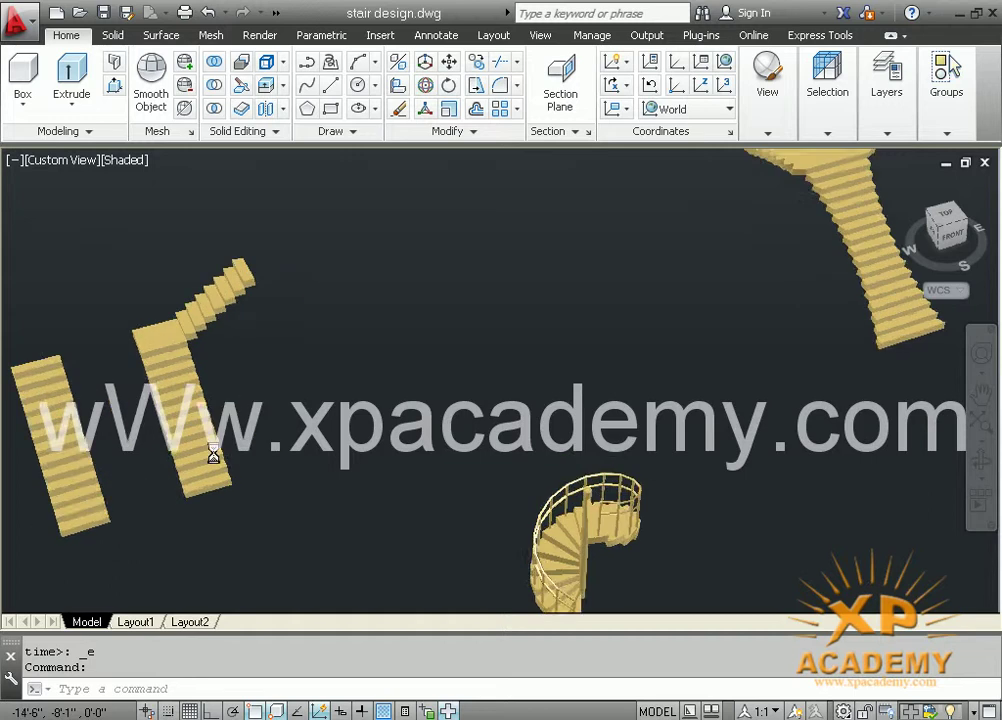
scroll(212, 454, "up", 2)
scroll(351, 440, "down", 1)
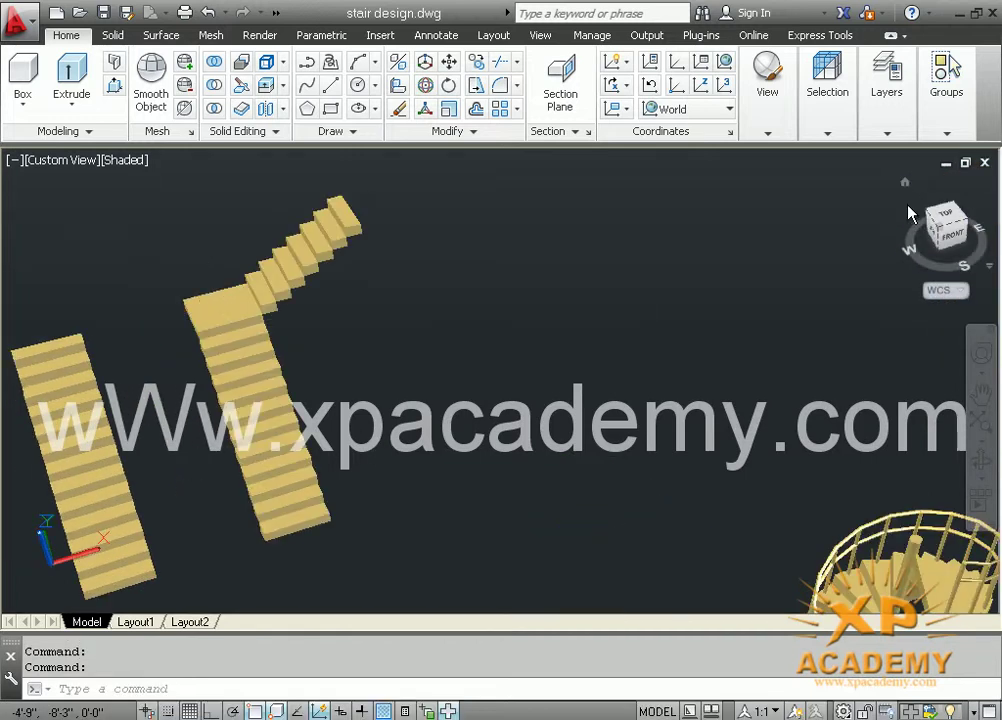
Zoom in on the bottom of the straight stair flight
left_click(905, 185)
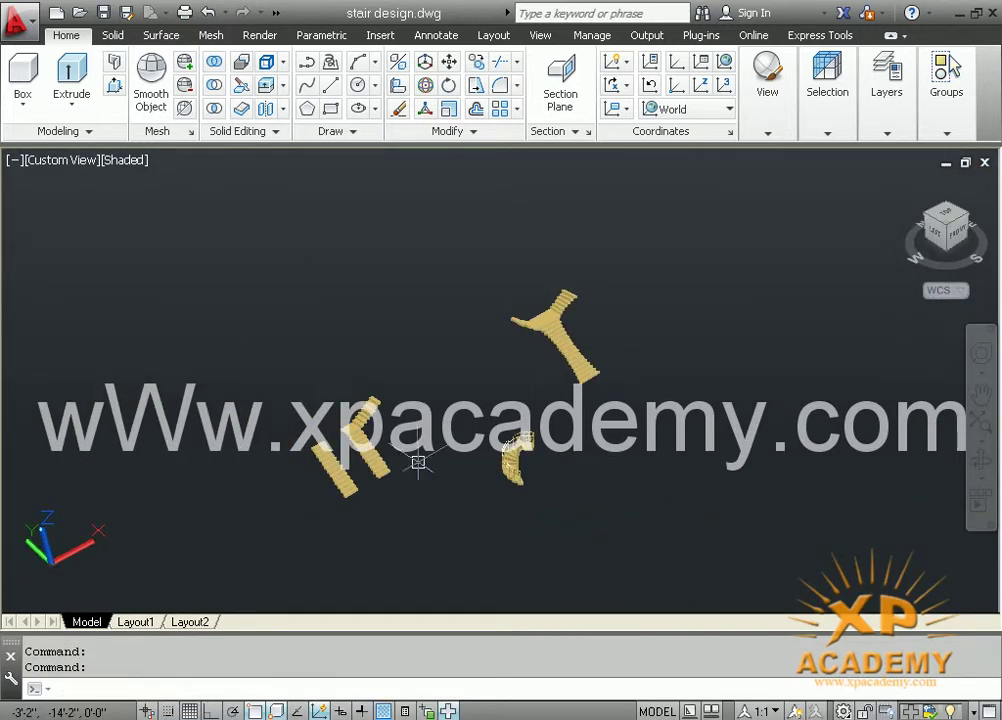
scroll(515, 443, "up", 2)
scroll(515, 443, "up", 2)
scroll(515, 443, "up", 1)
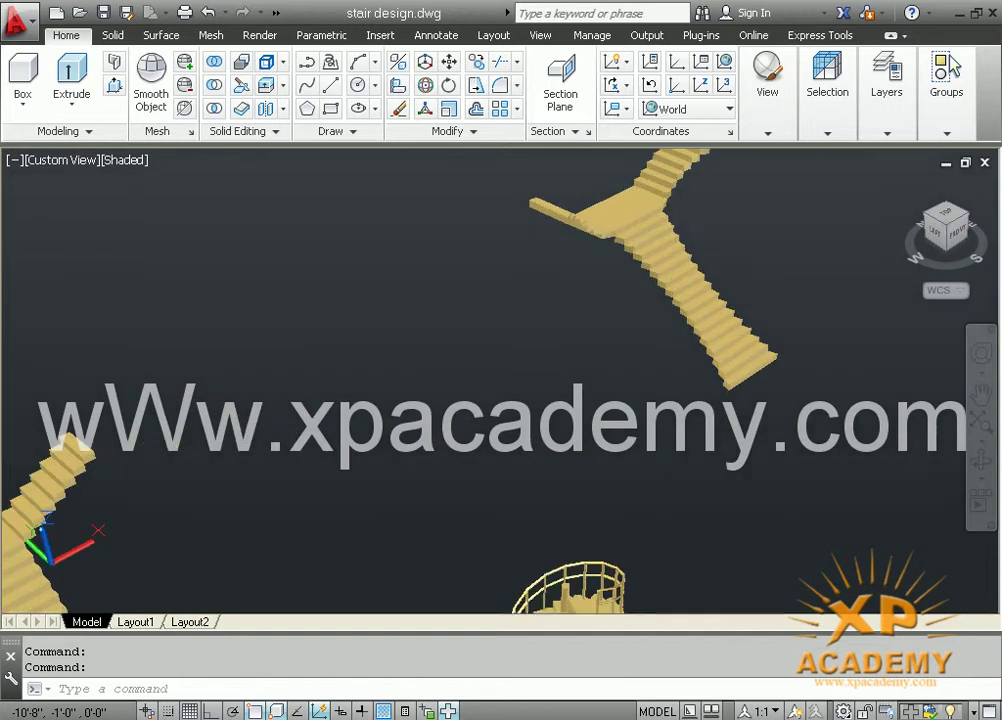
scroll(362, 385, "down", 3)
scroll(362, 385, "up", 1)
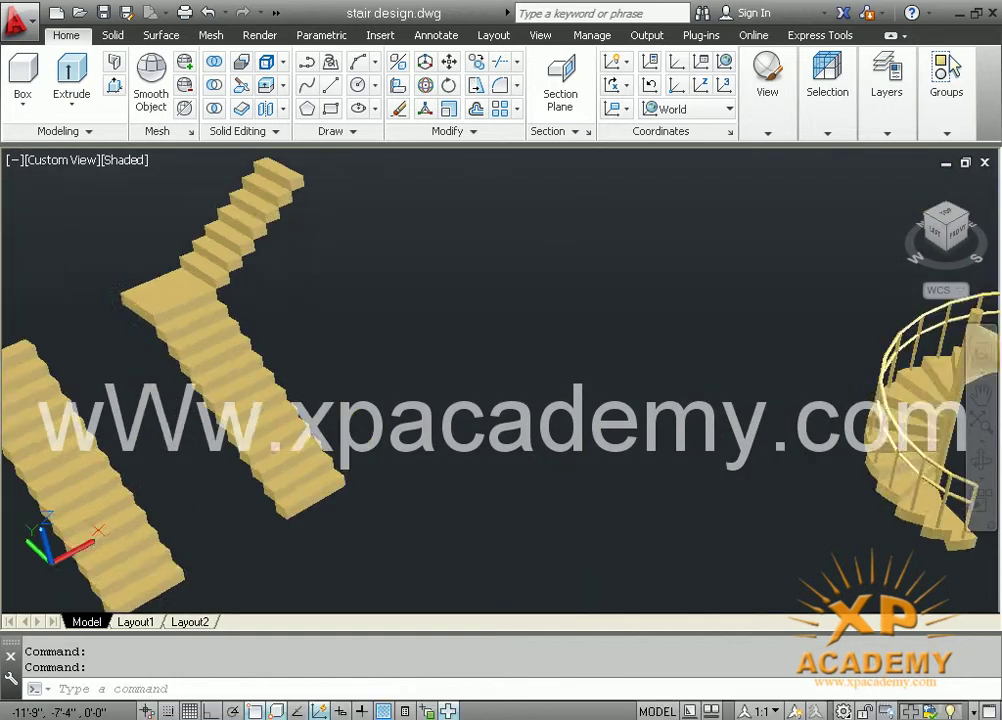
scroll(362, 385, "up", 2)
middle_click_drag(320, 416, 463, 437)
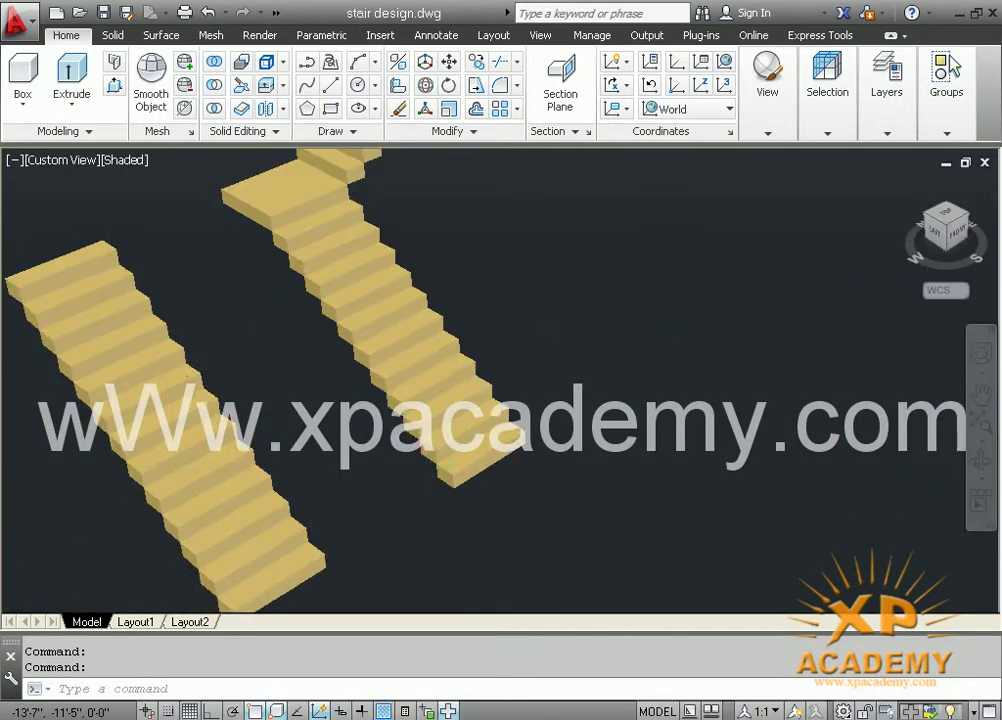
scroll(463, 437, "up", 2)
scroll(396, 380, "down", 1)
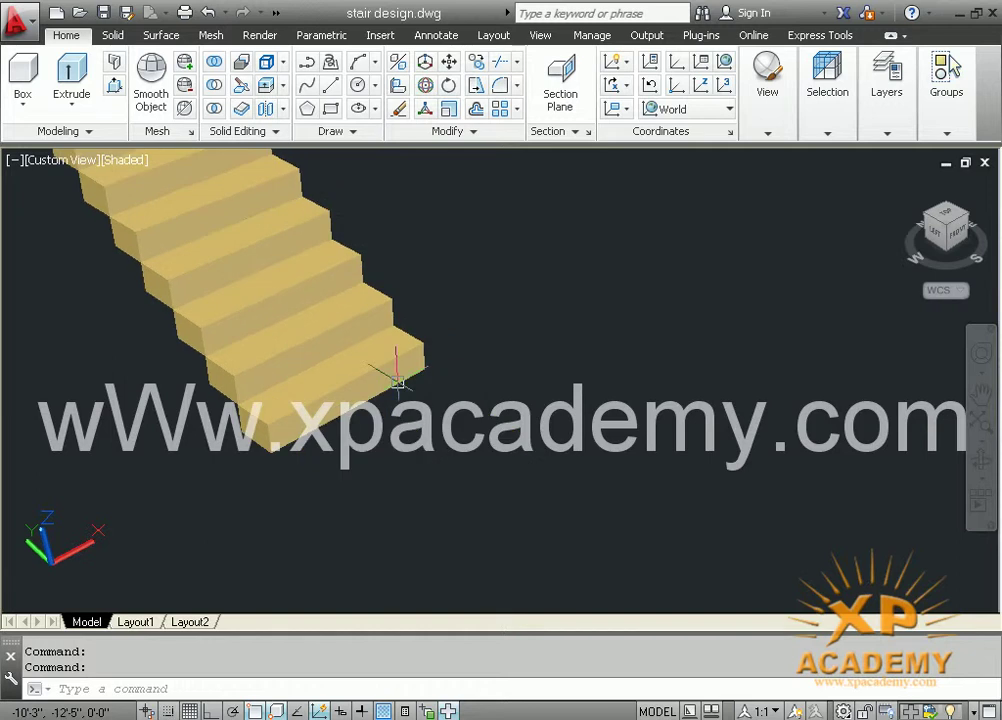
Draw a radius-1 circle beside the straight stair flight
type("c")
key("Return")
left_click(574, 503)
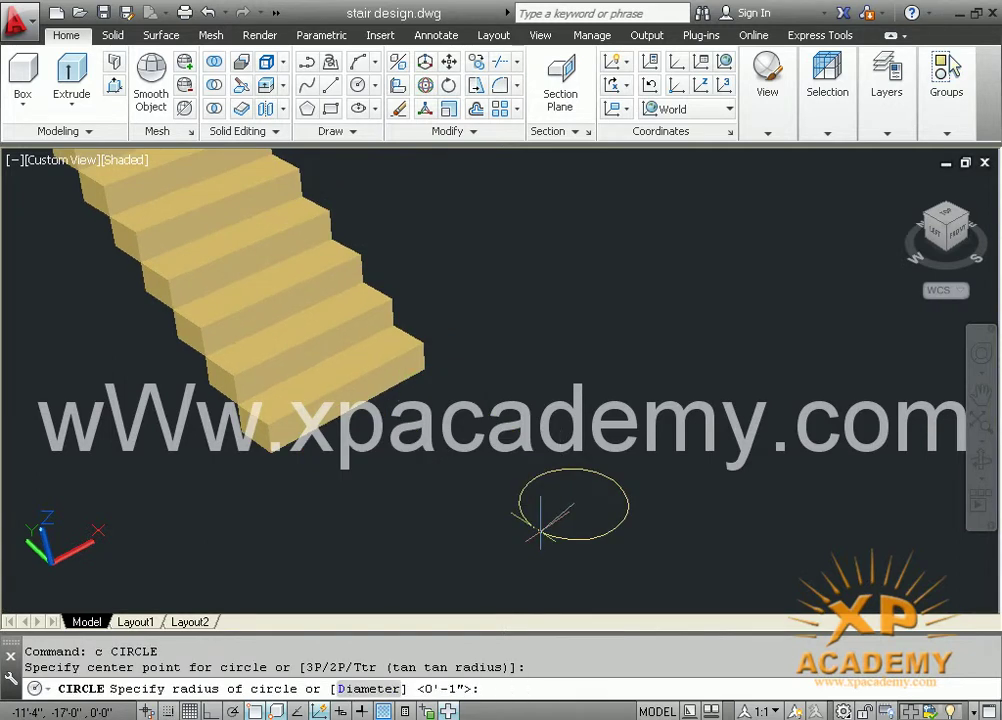
key("Return")
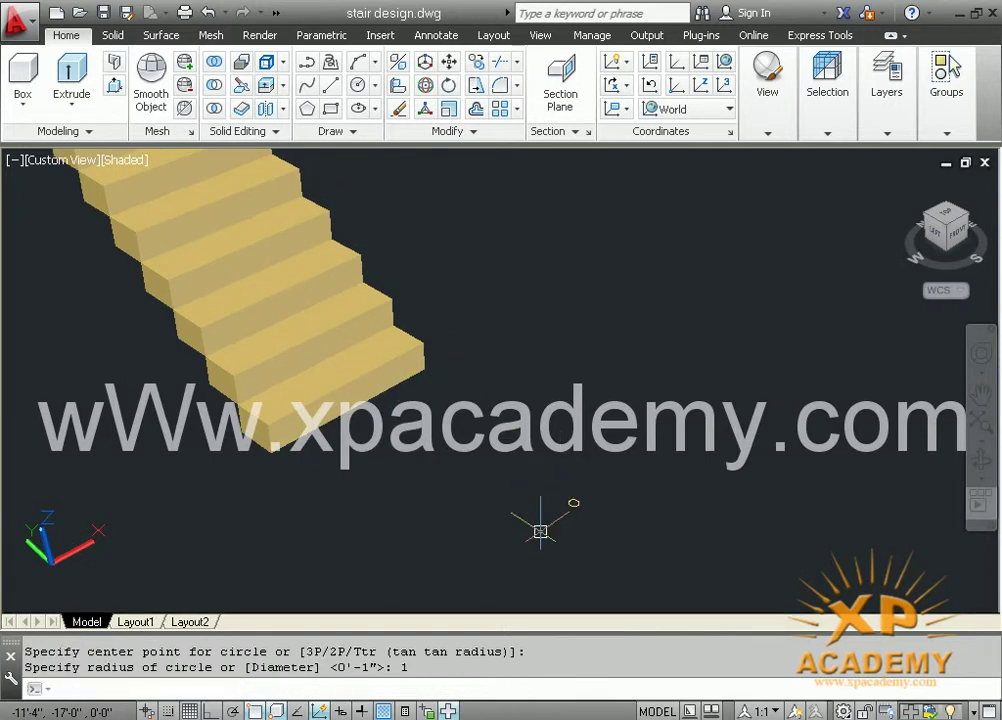
type("ext")
Extrude the circle 3' into a slender round post
key("Return")
left_click(624, 479)
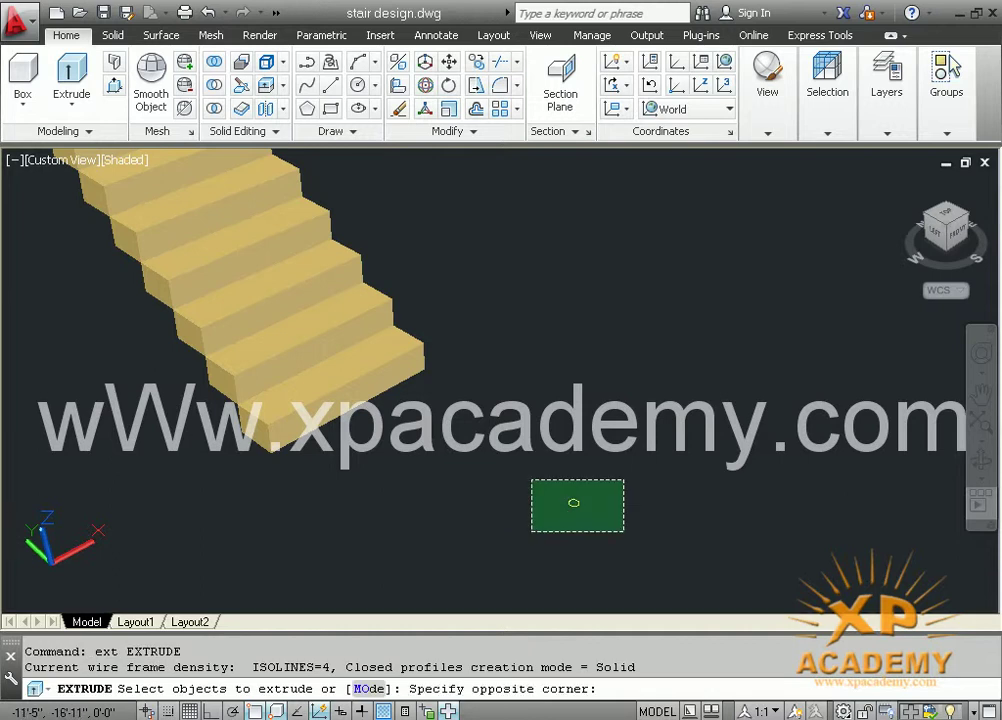
left_click(530, 528)
key("Return")
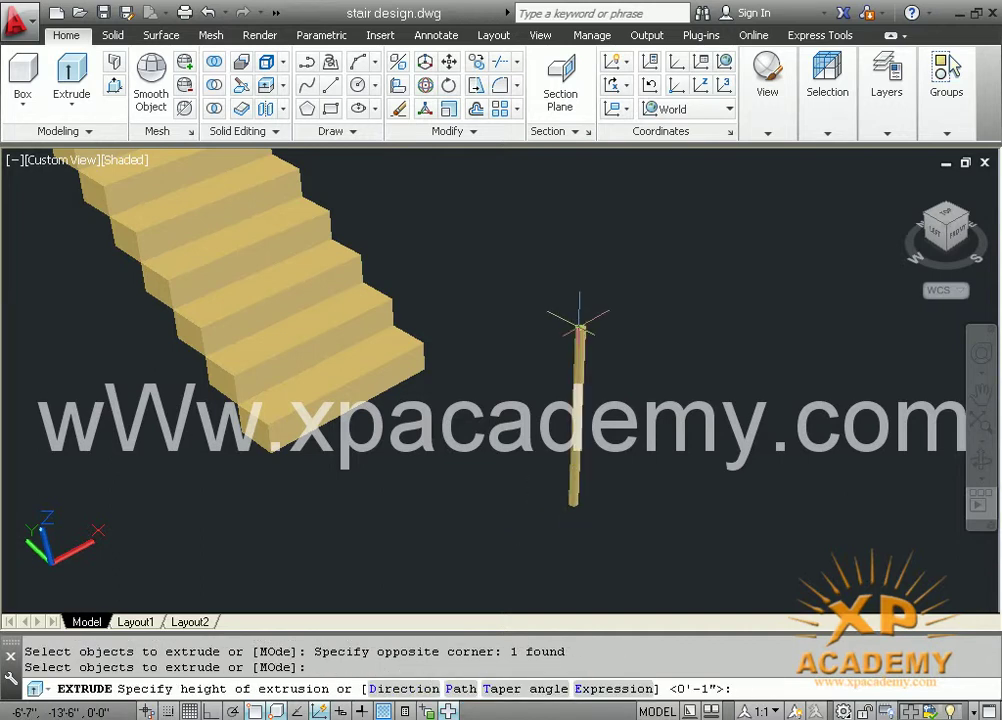
type("3'")
key("Return")
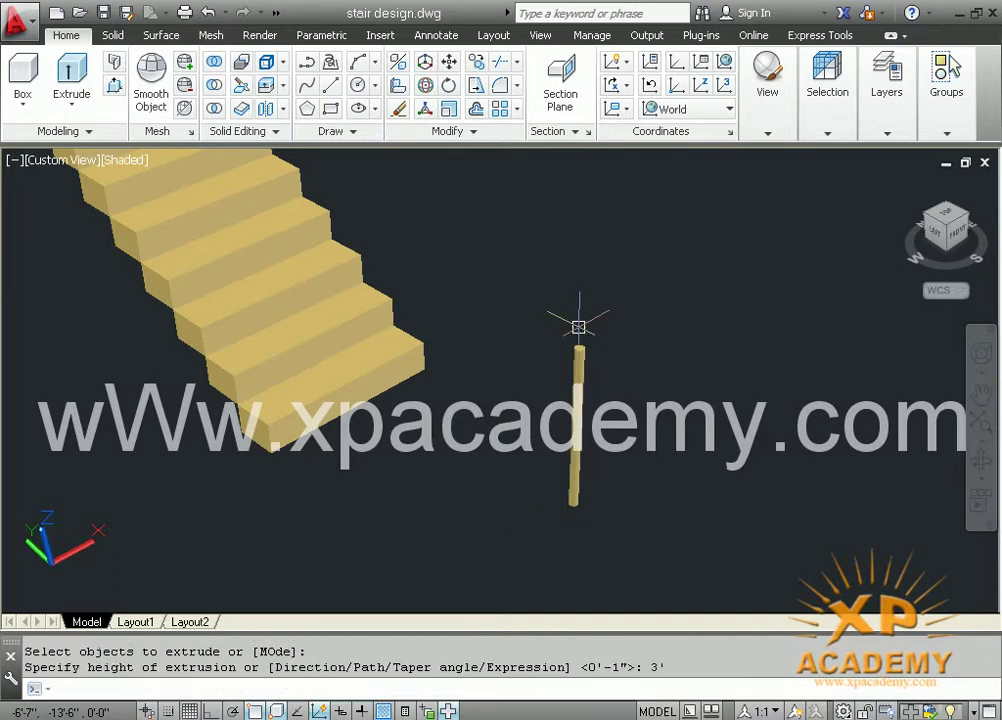
type("m")
key("Return")
left_click(670, 524)
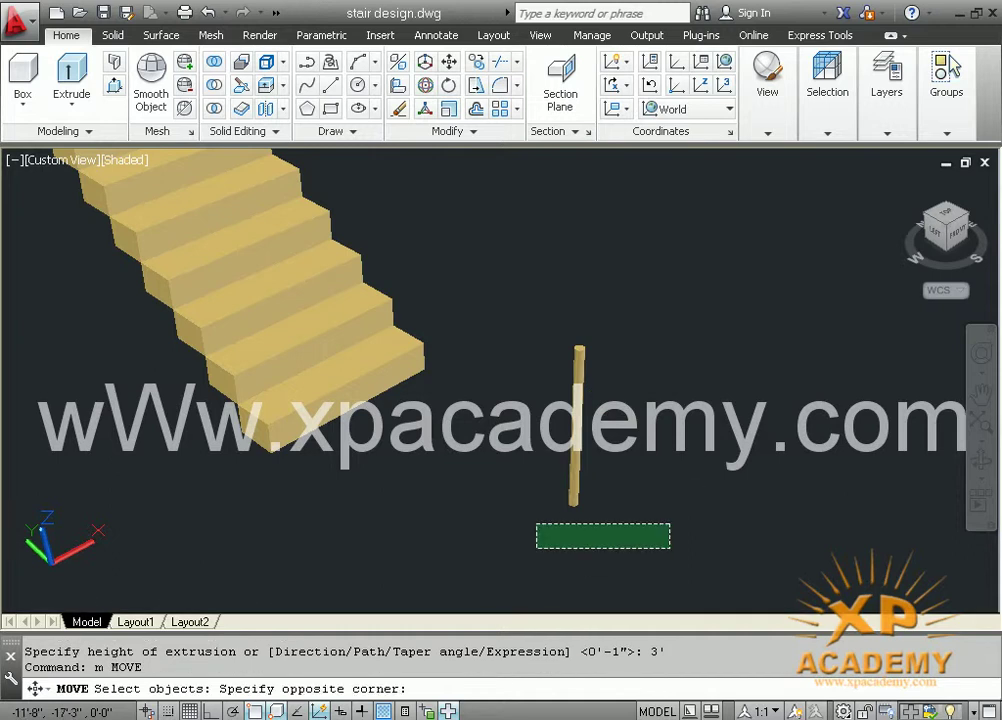
Move the post from its base onto the bottom step's front corner
left_click(537, 547)
left_click(530, 493)
left_click(678, 557)
left_click(600, 430)
left_click(532, 445)
key("Return")
scroll(535, 458, "up", 3)
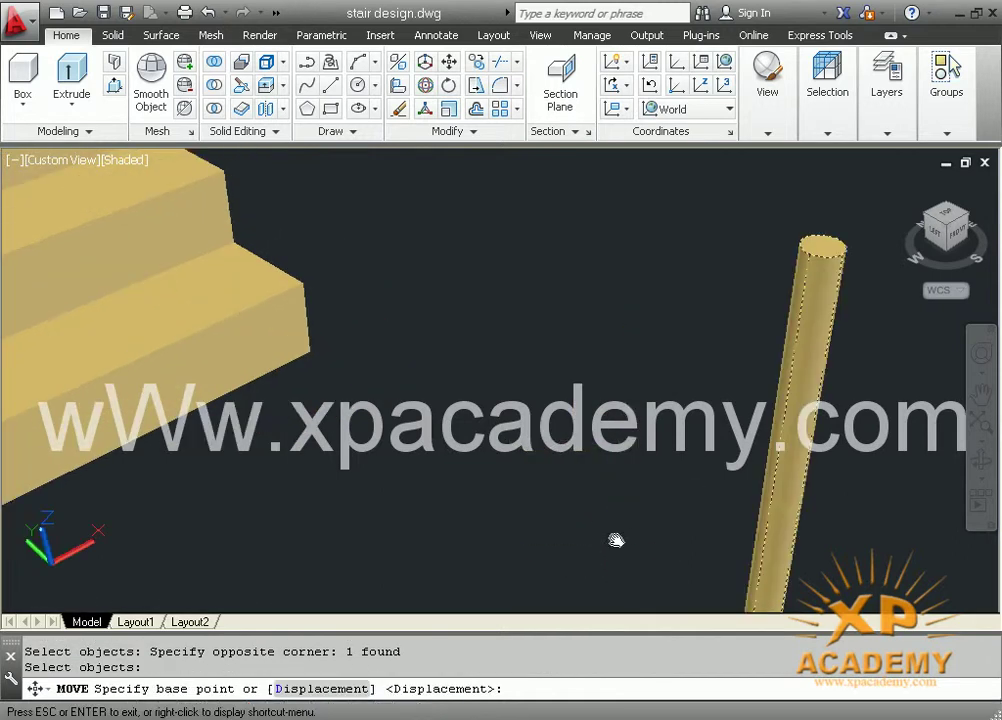
scroll(615, 539, "up", 3)
scroll(615, 324, "down", 2)
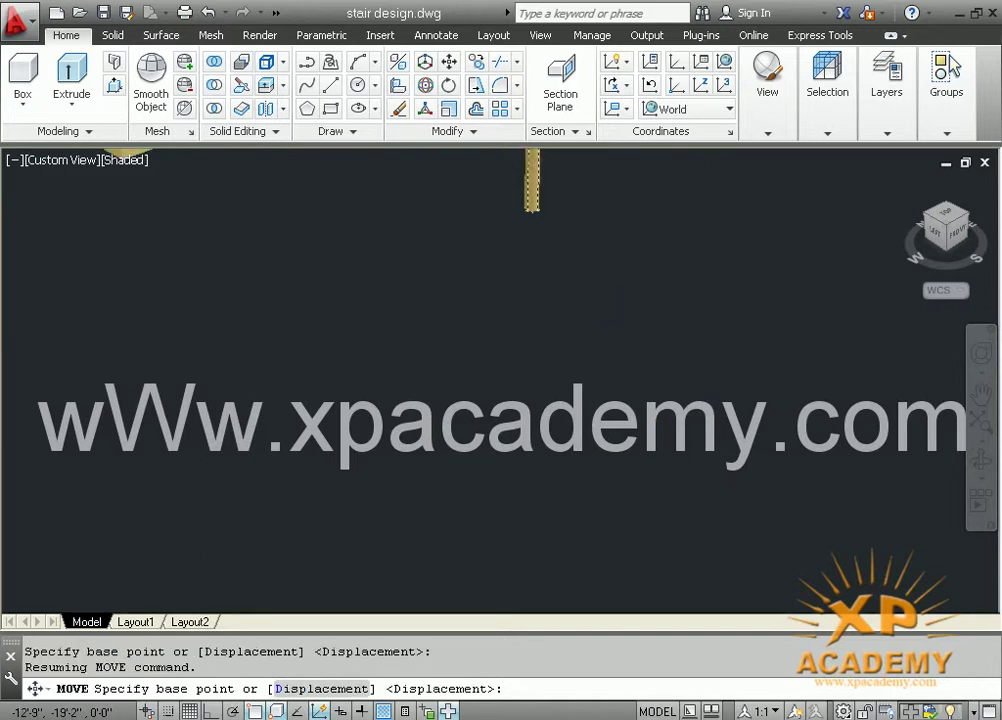
scroll(555, 273, "down", 2)
scroll(520, 232, "up", 2)
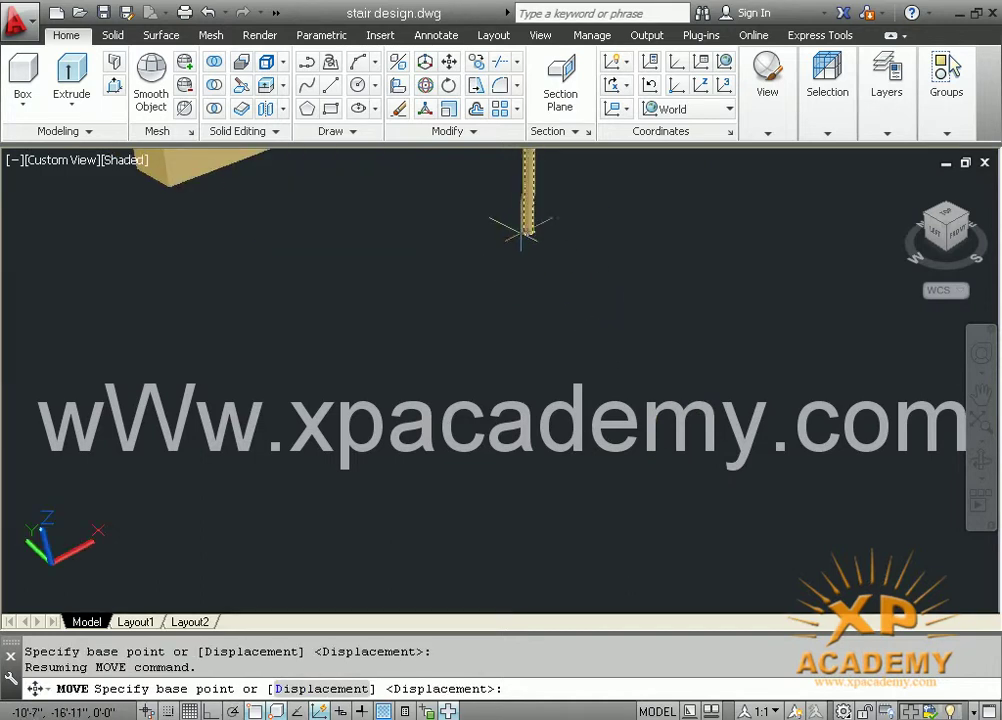
left_click(527, 228)
mouse_move(499, 398)
middle_mouse_down()
mouse_move(555, 470)
mouse_move(505, 367)
middle_mouse_up()
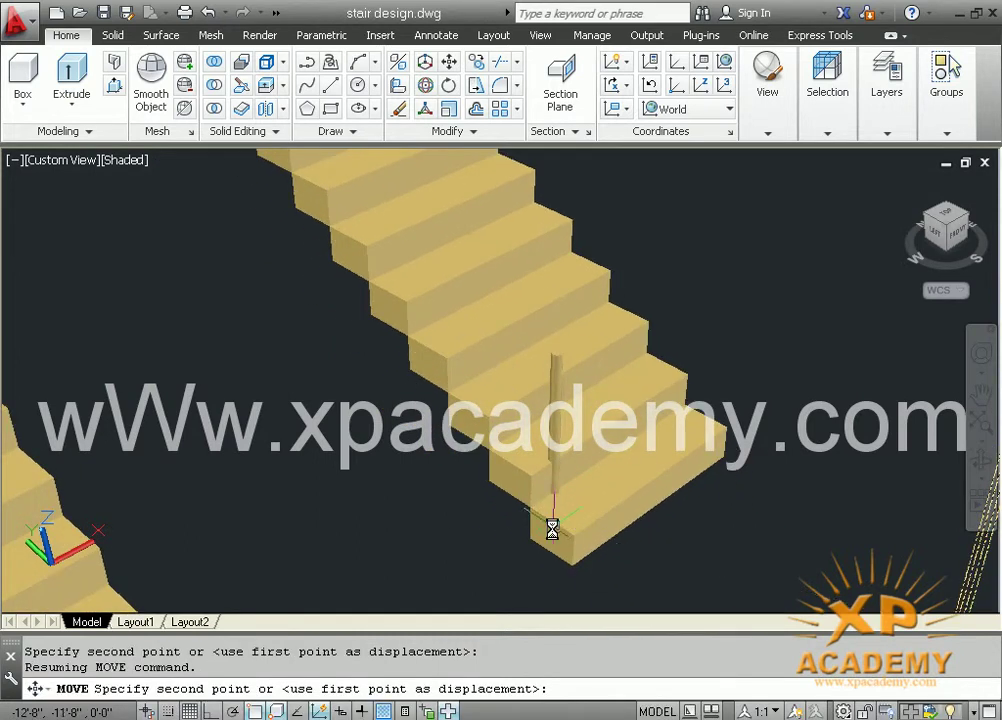
left_click(551, 530)
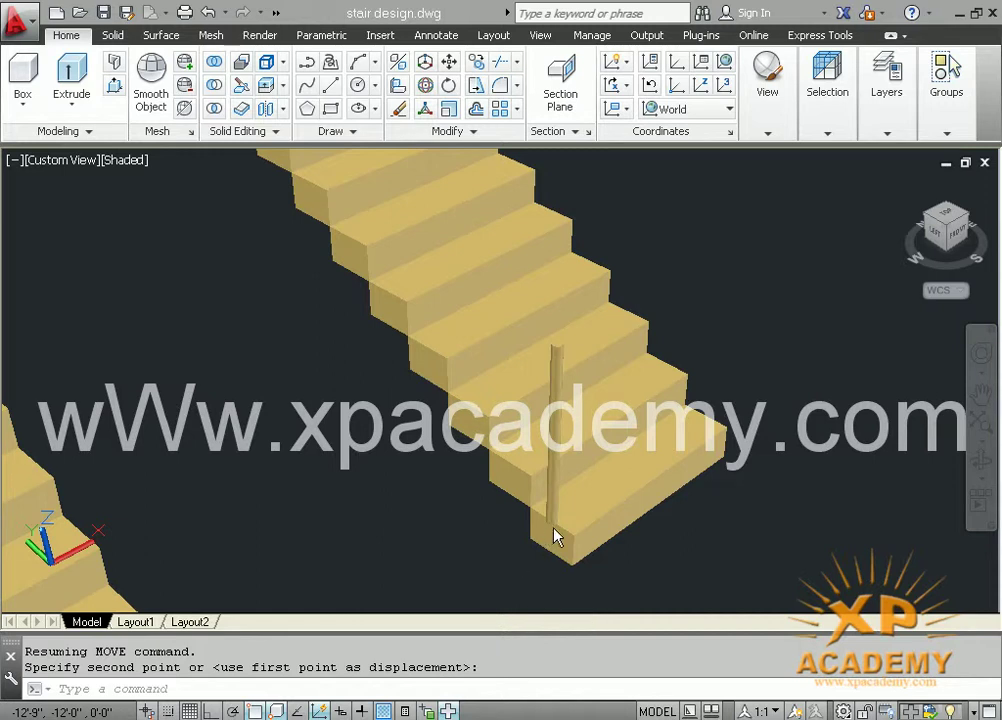
Nudge the post twice along the bottom step to its final position
scroll(522, 526, "up", 2)
mouse_move(522, 526)
middle_mouse_down()
mouse_move(414, 432)
mouse_move(470, 496)
middle_mouse_up()
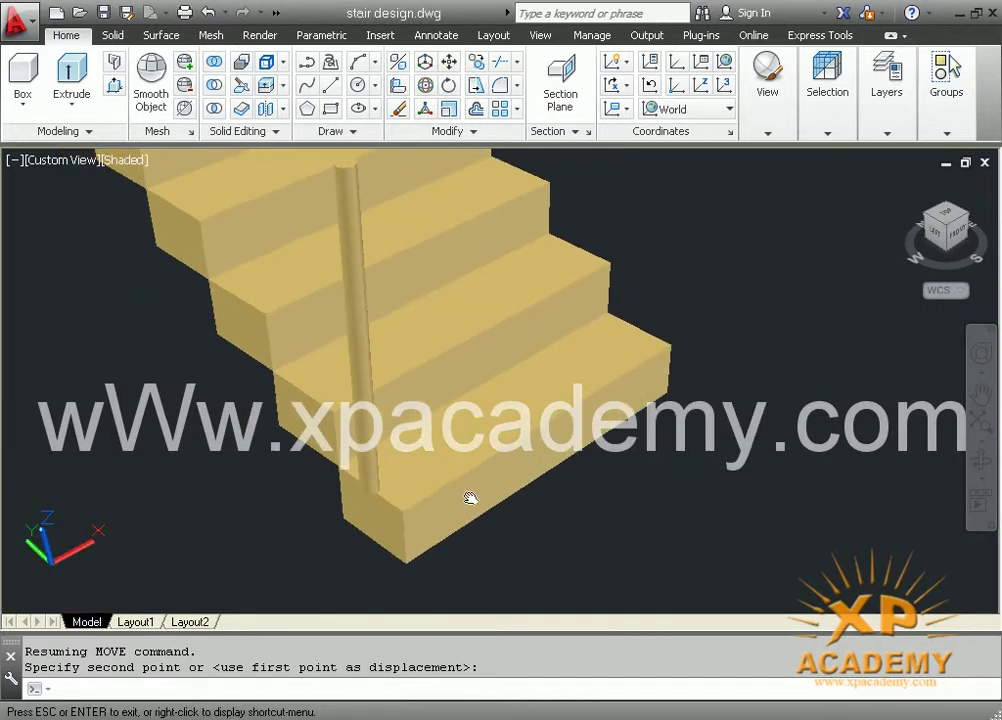
left_click(385, 511)
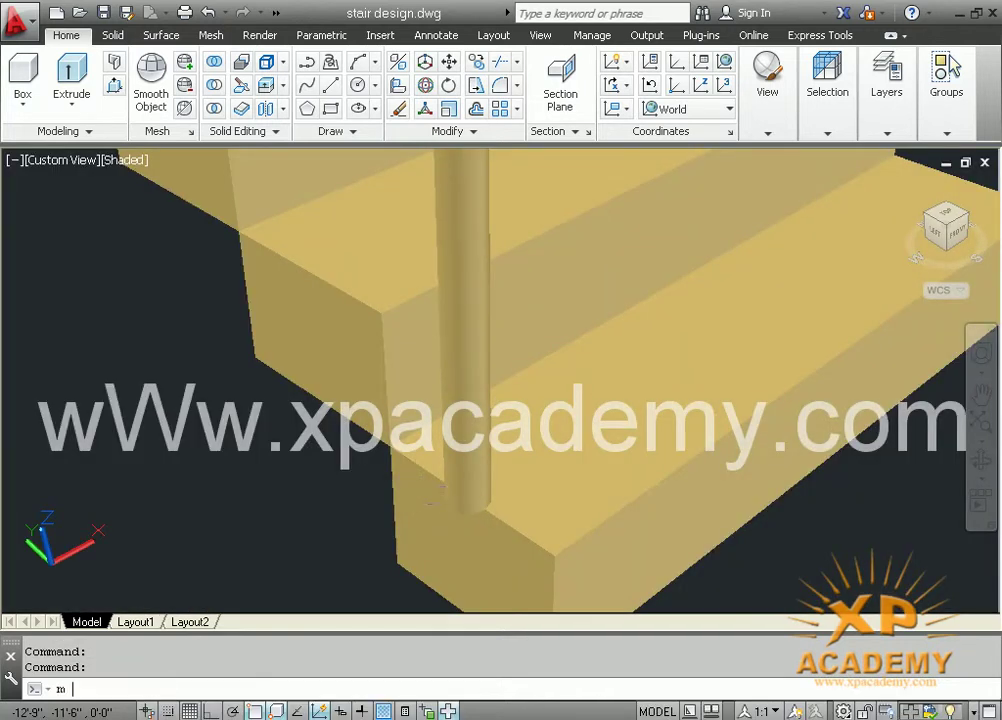
key("Return")
left_click(459, 511)
key("Return")
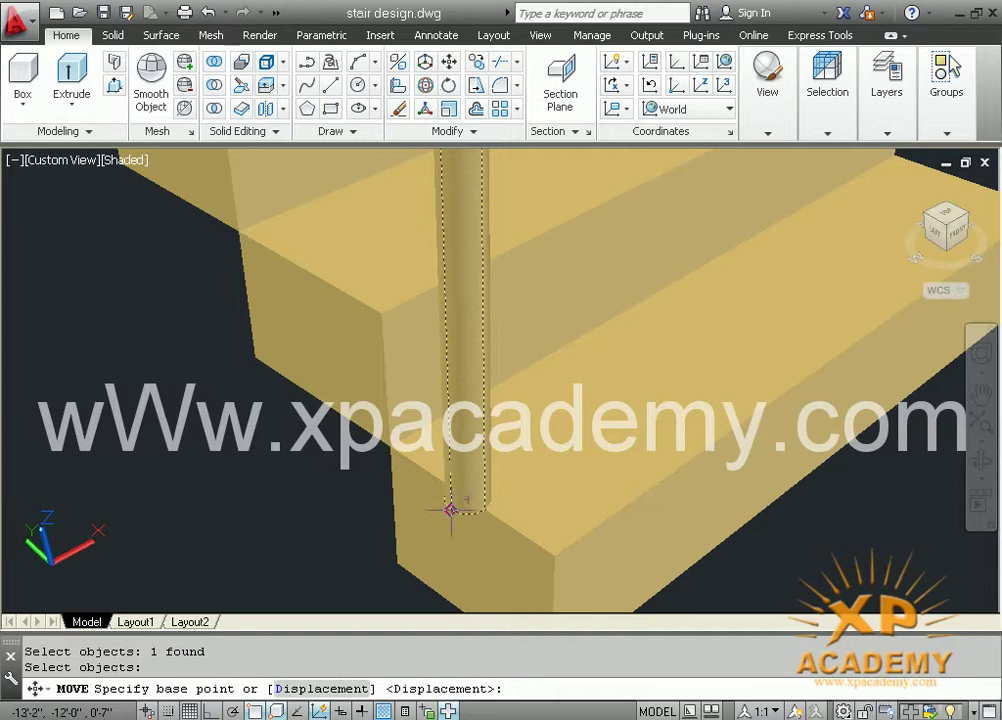
left_click(452, 512)
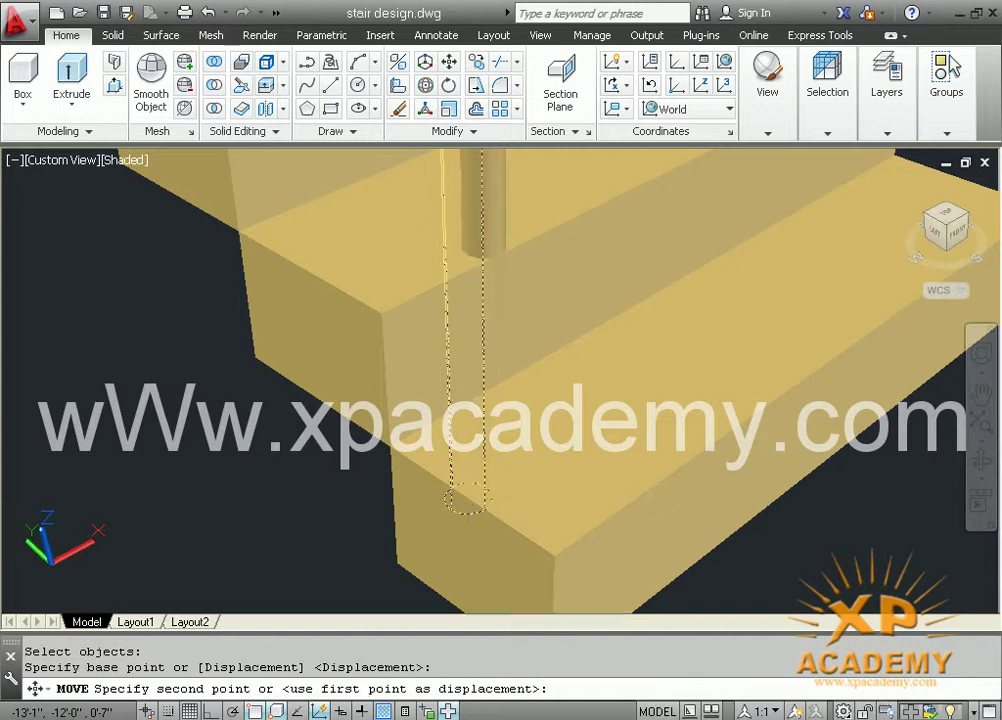
left_click(470, 500)
key("Return")
left_click(478, 497)
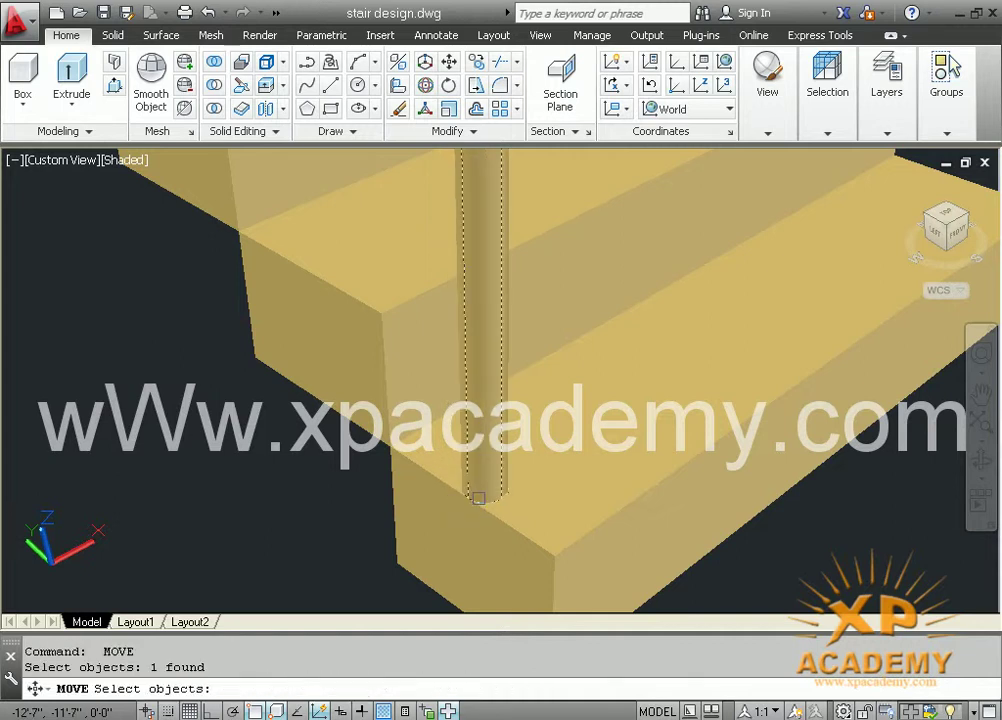
key("Return")
left_click(471, 498)
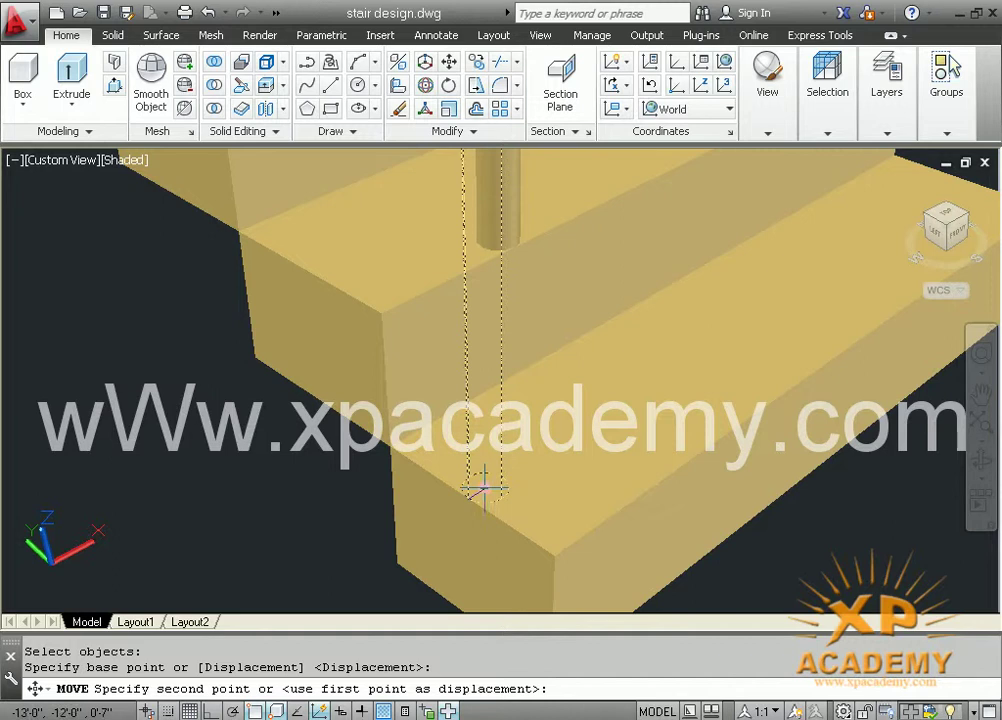
left_click(484, 490)
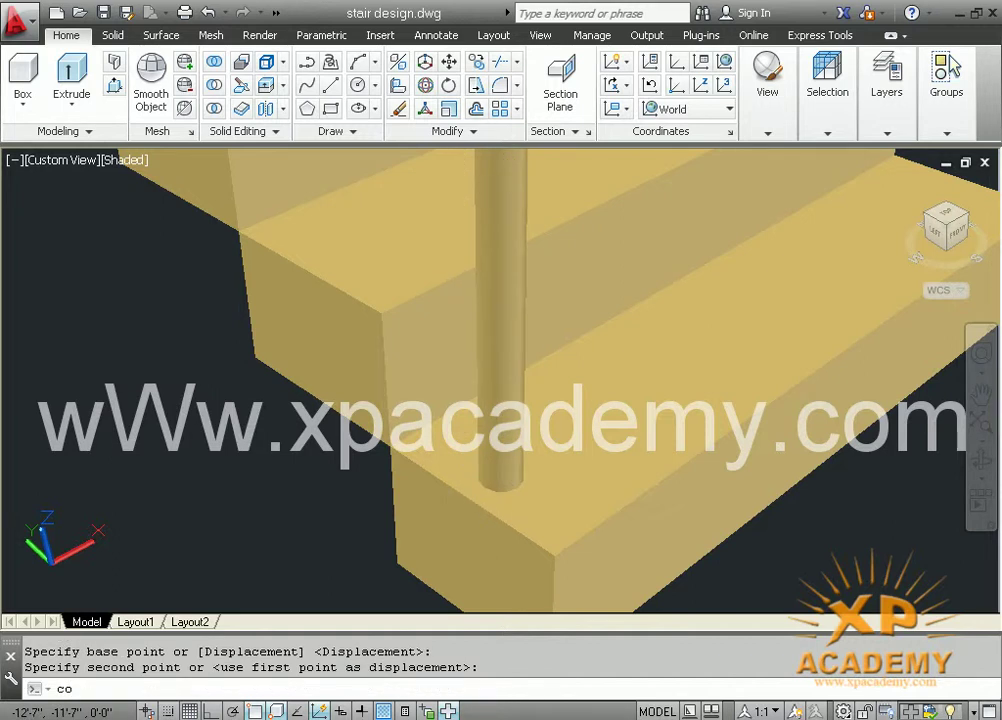
Copy the post from the bottom step corner onto the next step up
key("Return")
left_click(489, 484)
key("Return")
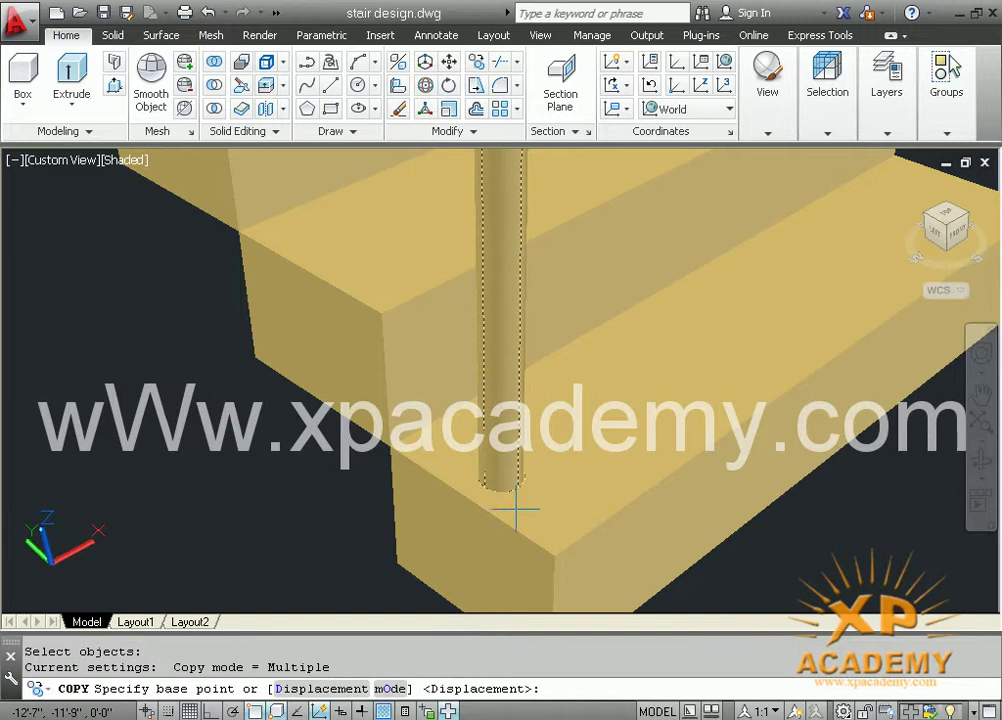
left_click(553, 553)
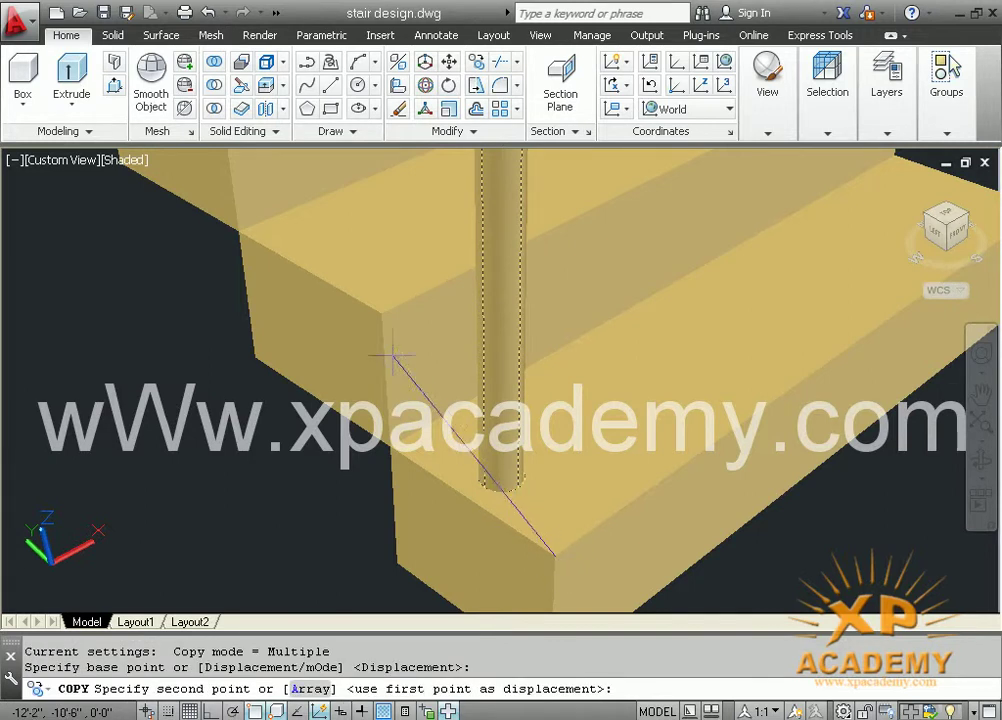
left_click(381, 305)
Place two more post copies on steps farther up the flight
scroll(454, 454, "down", 3)
middle_click_drag(467, 512, 490, 474)
scroll(492, 470, "up", 3)
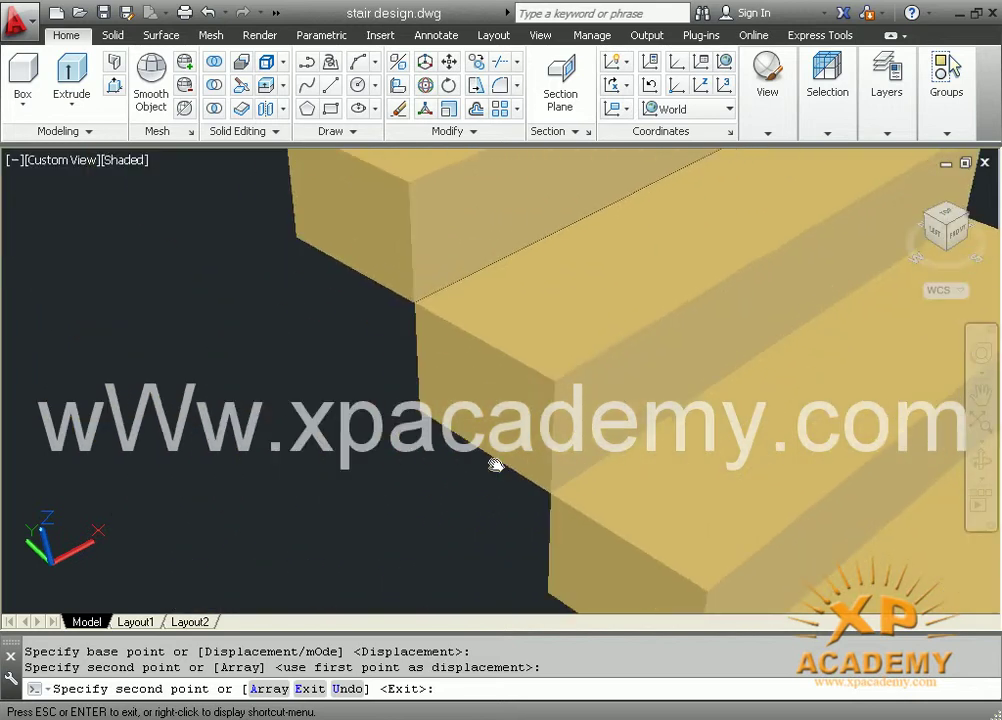
scroll(556, 378, "down", 3)
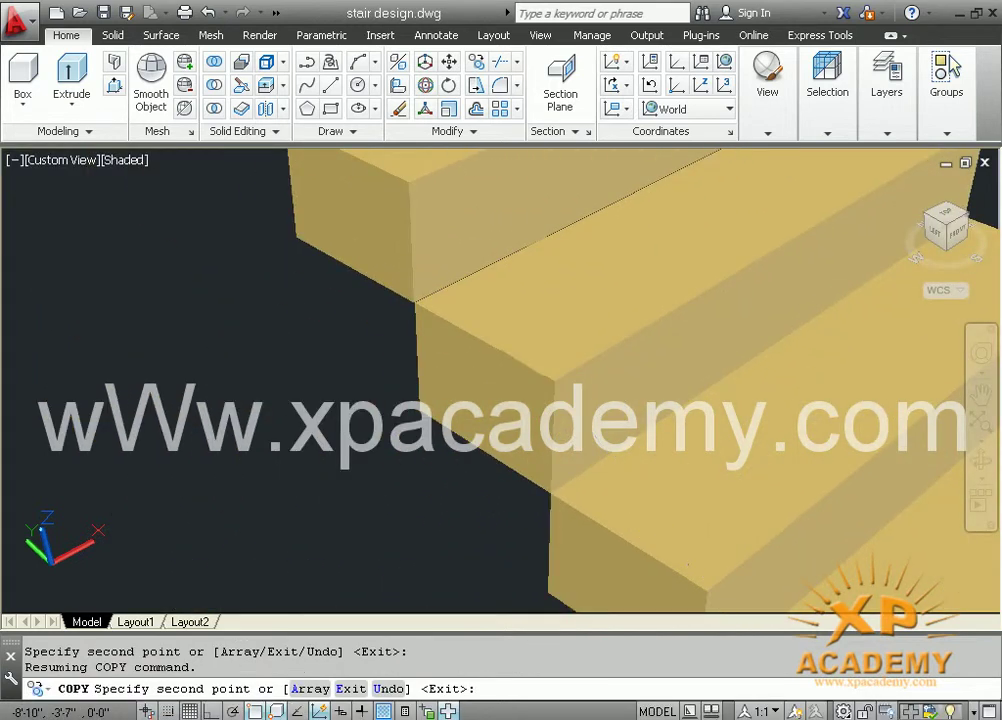
mouse_move(600, 436)
middle_mouse_down("shift")
mouse_move(519, 360)
mouse_move(560, 480)
middle_mouse_up("shift")
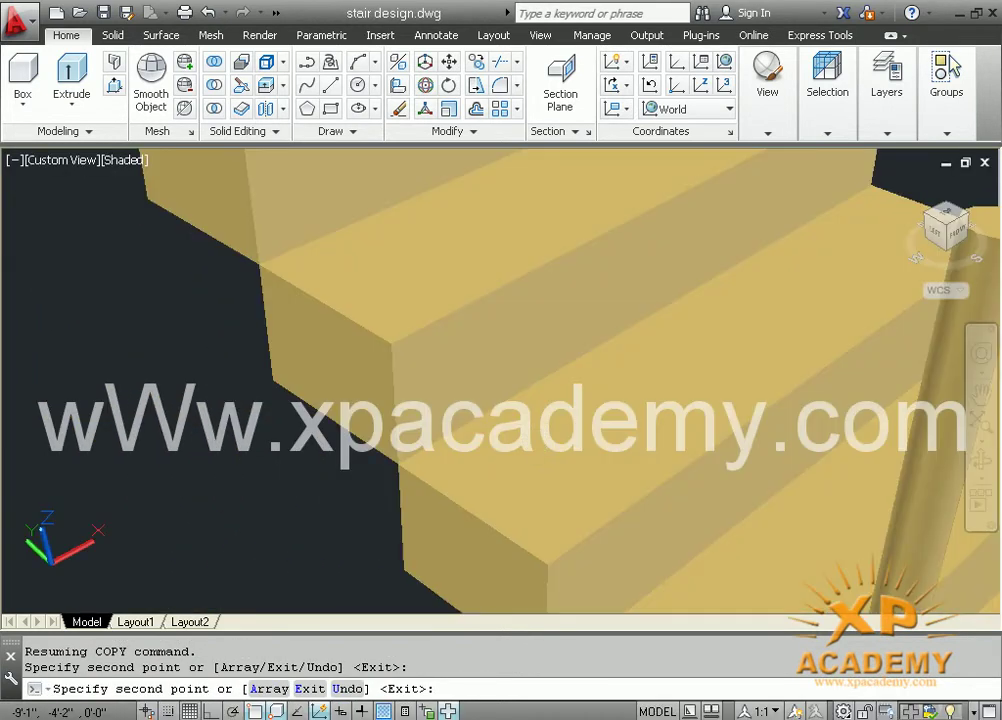
scroll(587, 543, "down", 2)
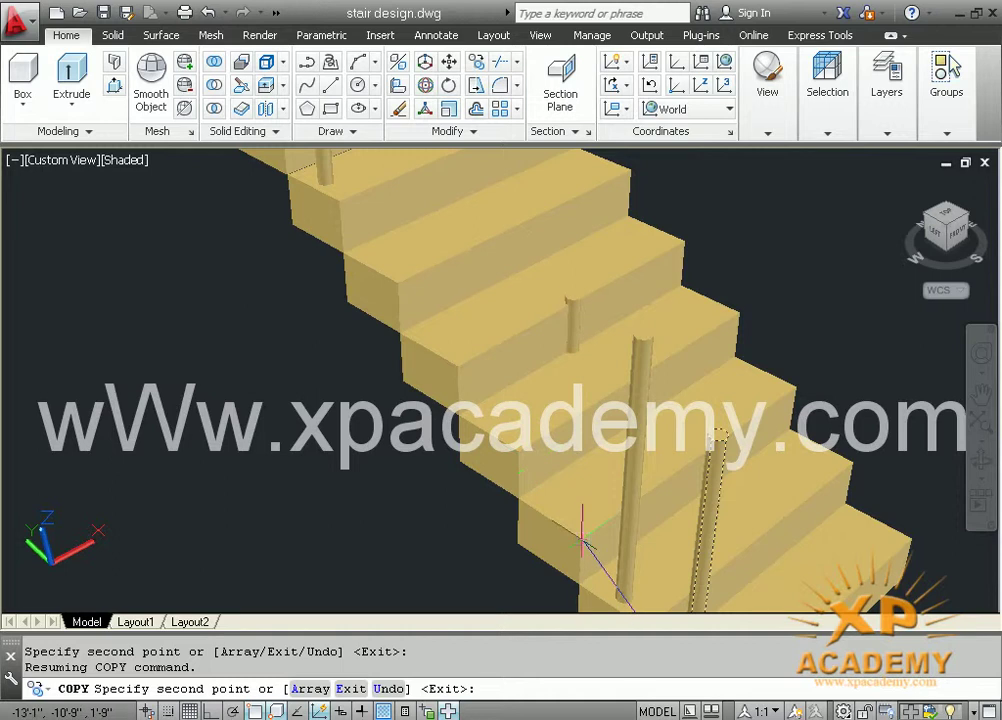
left_click(553, 502)
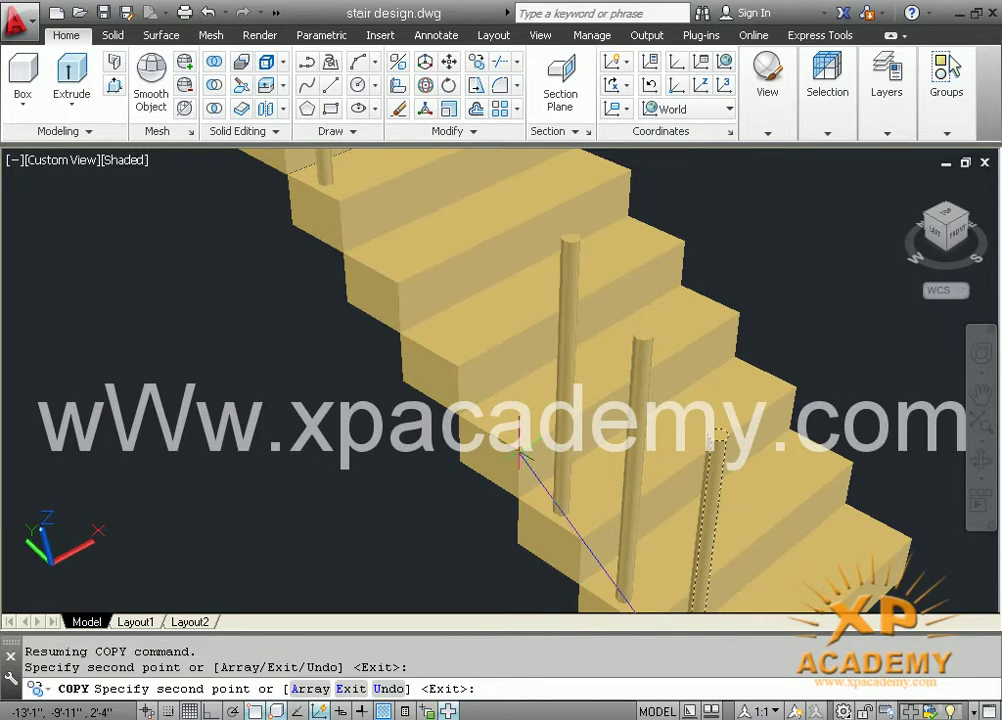
left_click(483, 395)
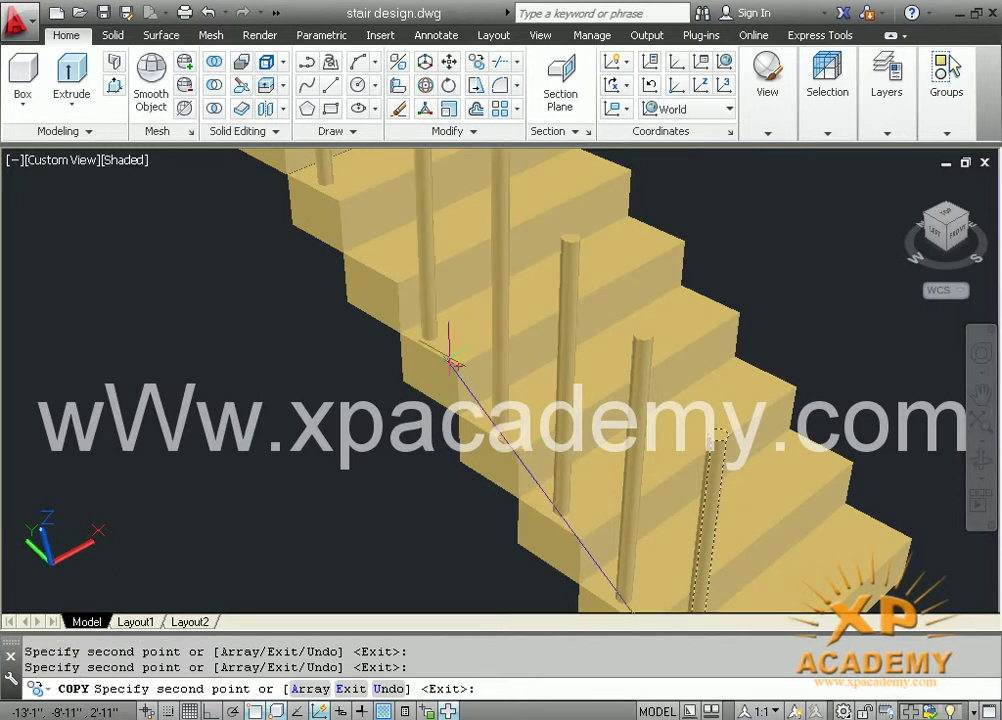
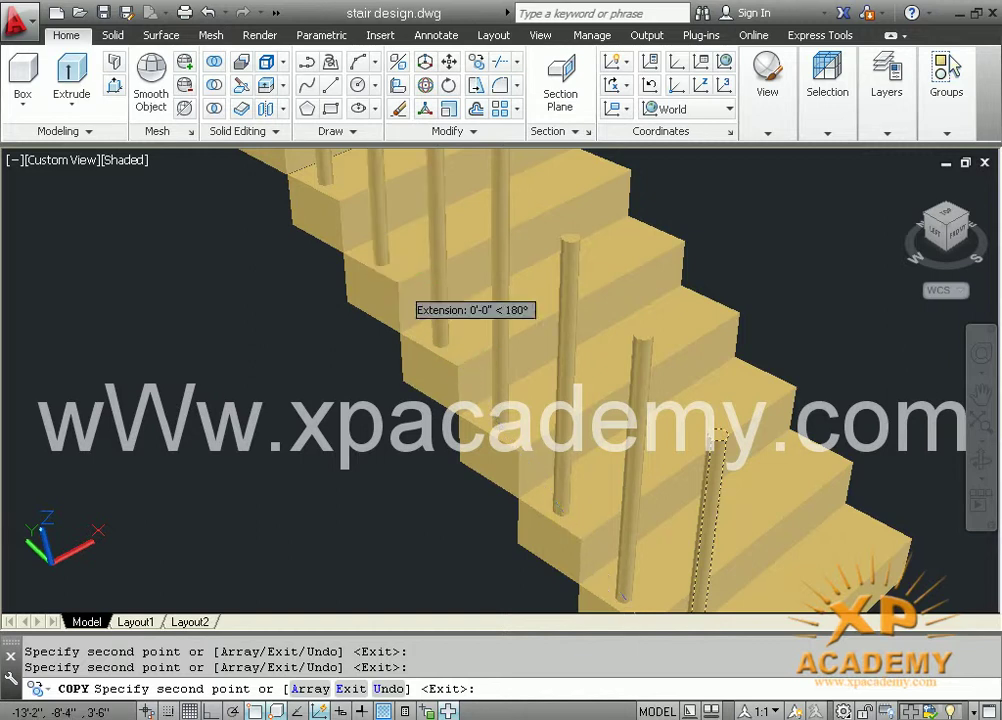
Place copied balusters on two higher steps and one on the top landing, then end COPY
middle_click_drag(399, 285, 367, 396)
key("Escape")
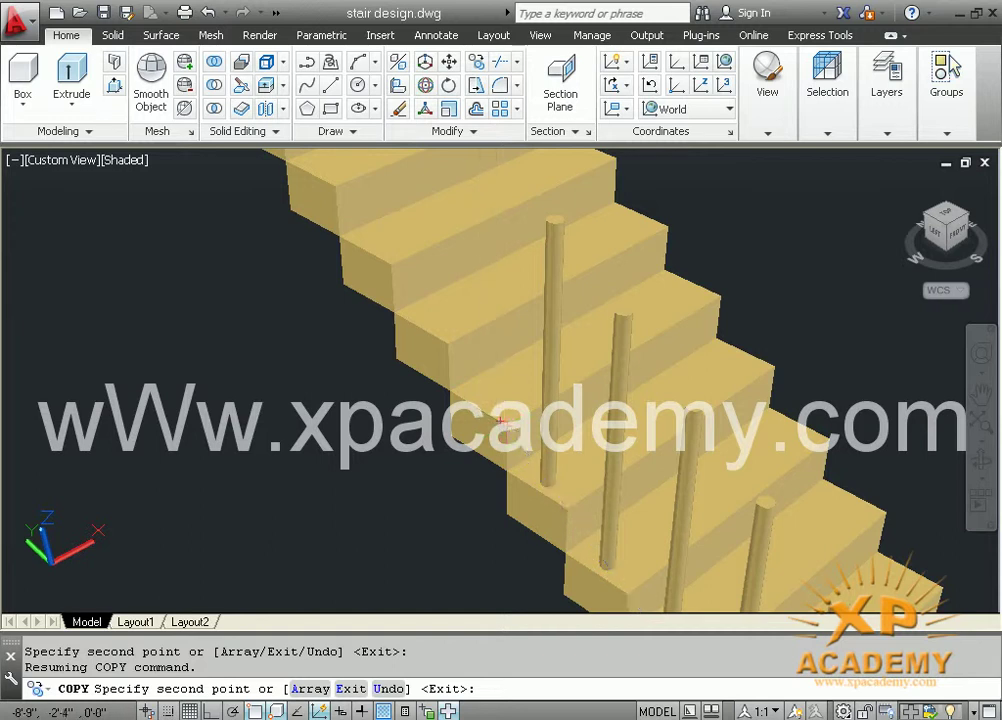
left_click(488, 398)
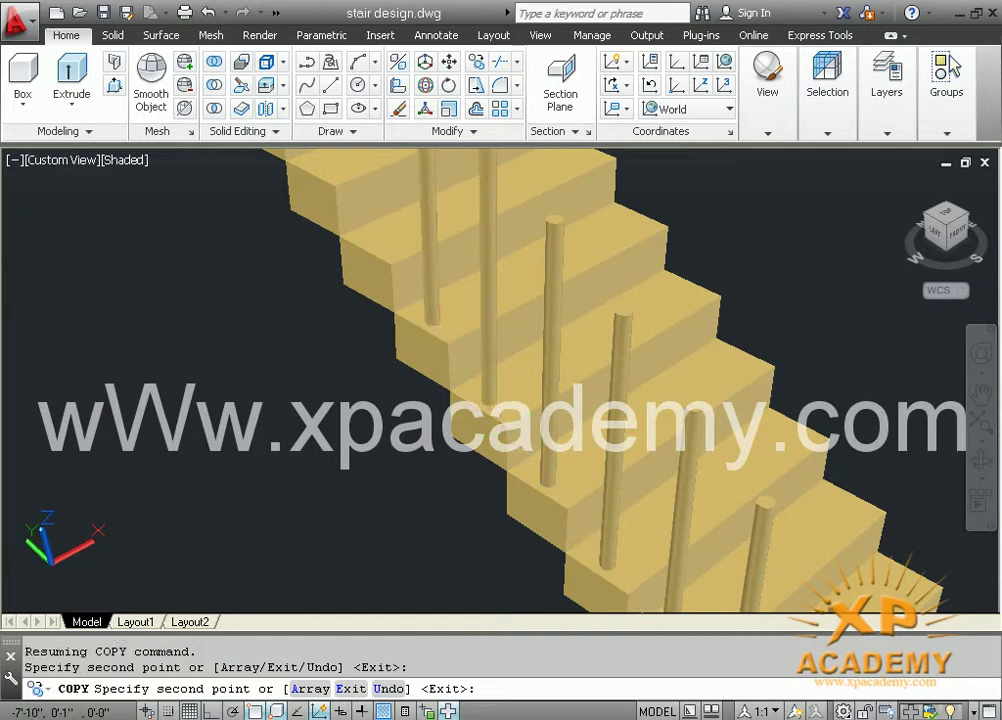
left_click(355, 270)
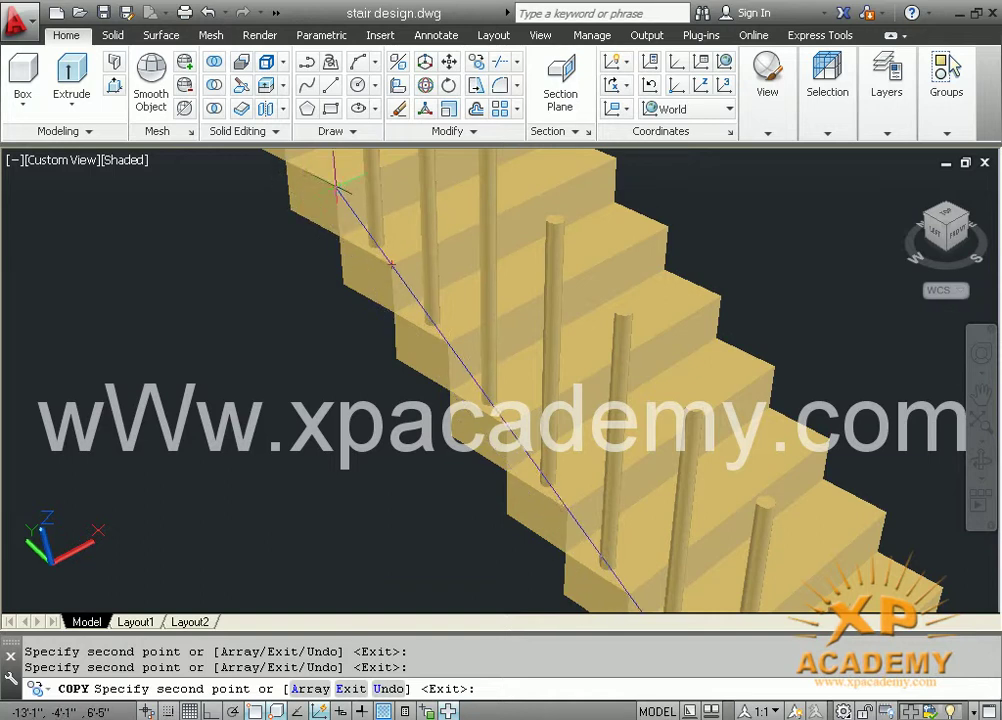
middle_click_drag(365, 259, 363, 258)
left_click_drag(363, 258, 359, 313)
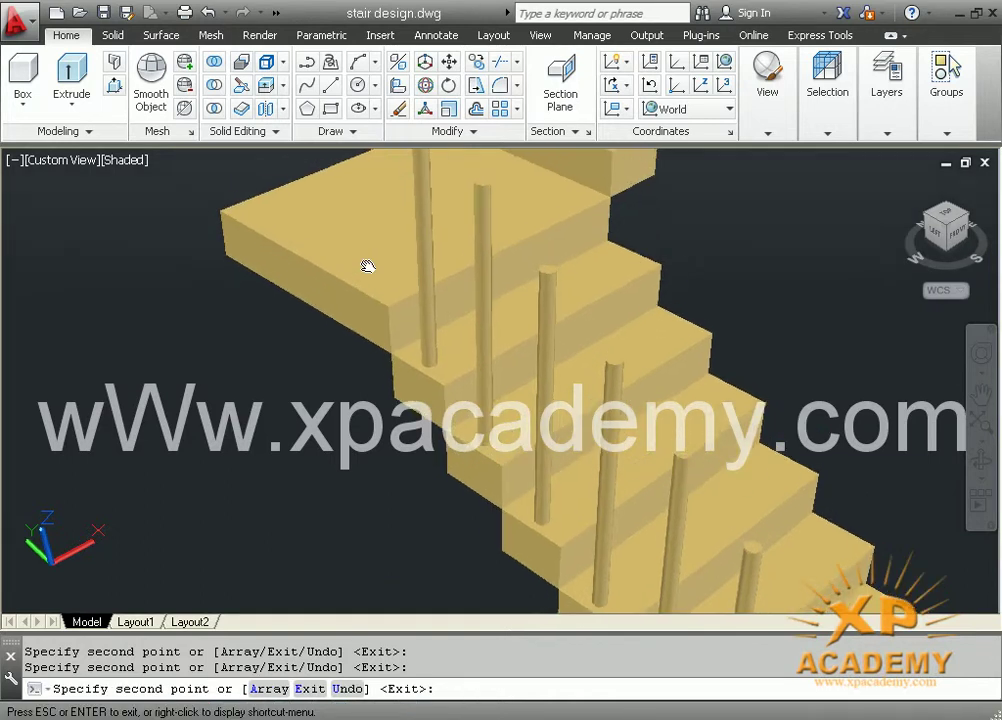
key("Escape")
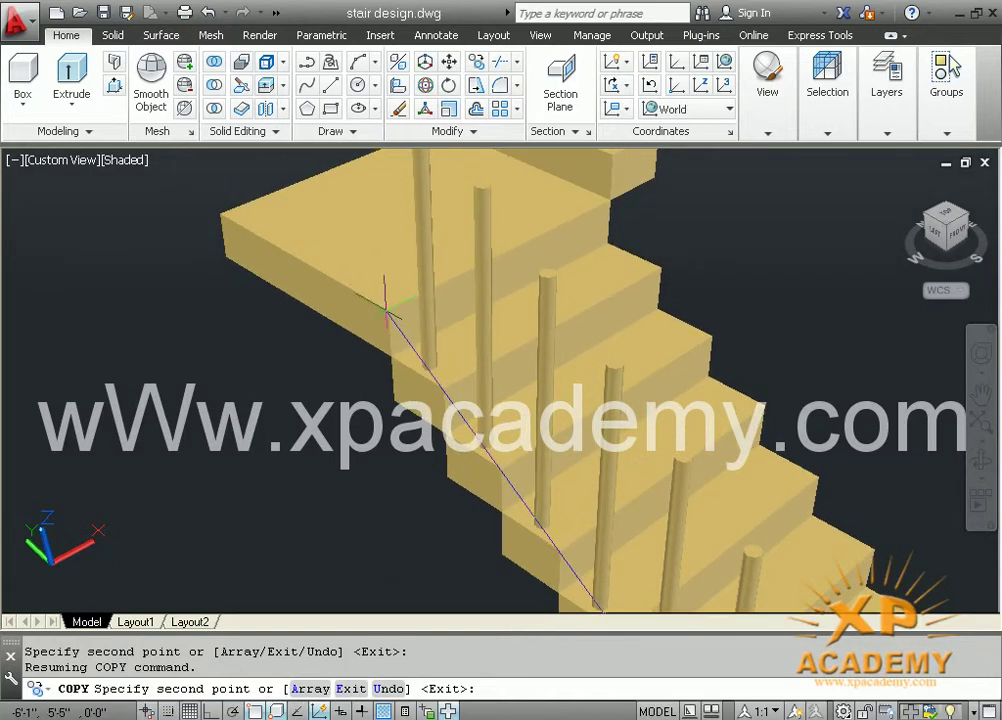
left_click(372, 290)
key("Return")
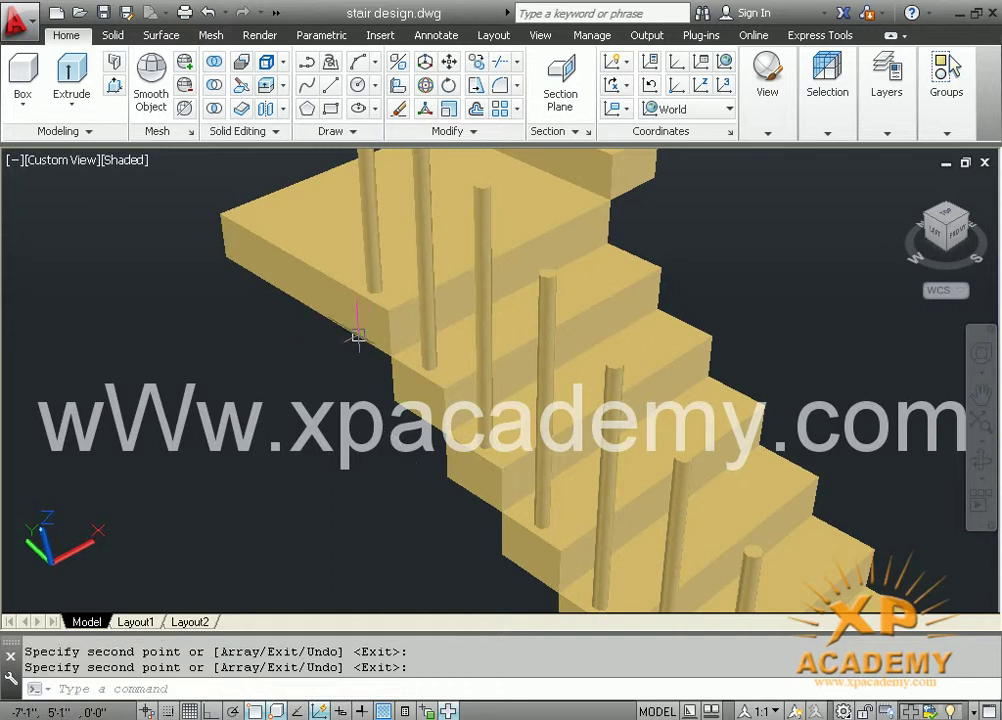
Zoom and pan to center the landing and its balusters in view
scroll(375, 305, "up", 2)
scroll(367, 300, "up", 3)
middle_click_drag(407, 327, 422, 322)
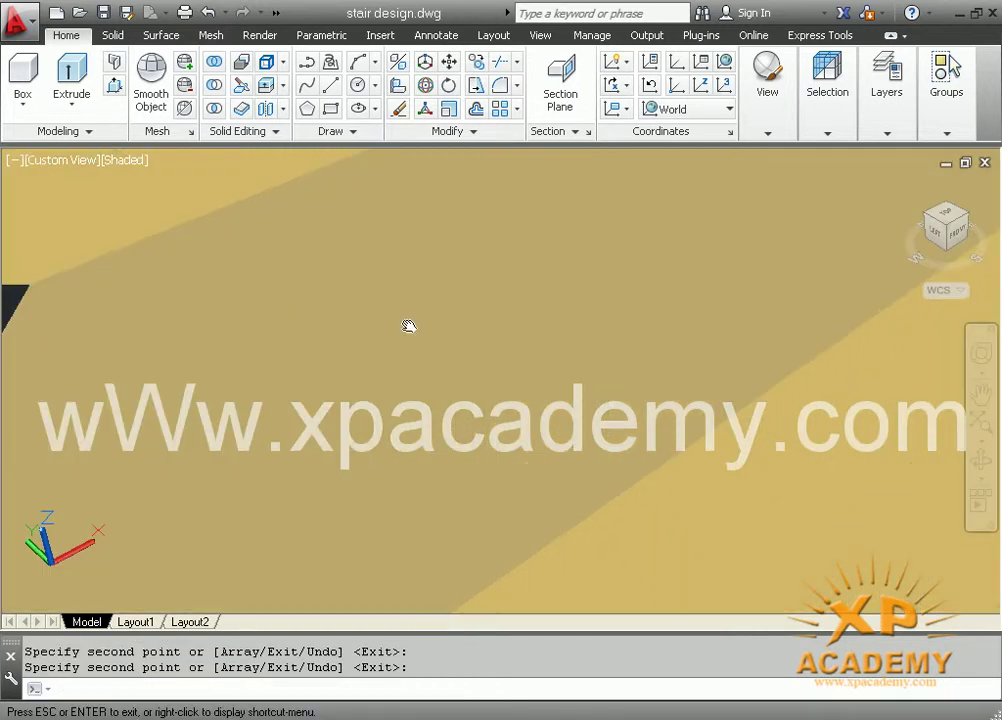
scroll(422, 322, "down", 3)
middle_click_drag(423, 378, 420, 385)
type("co")
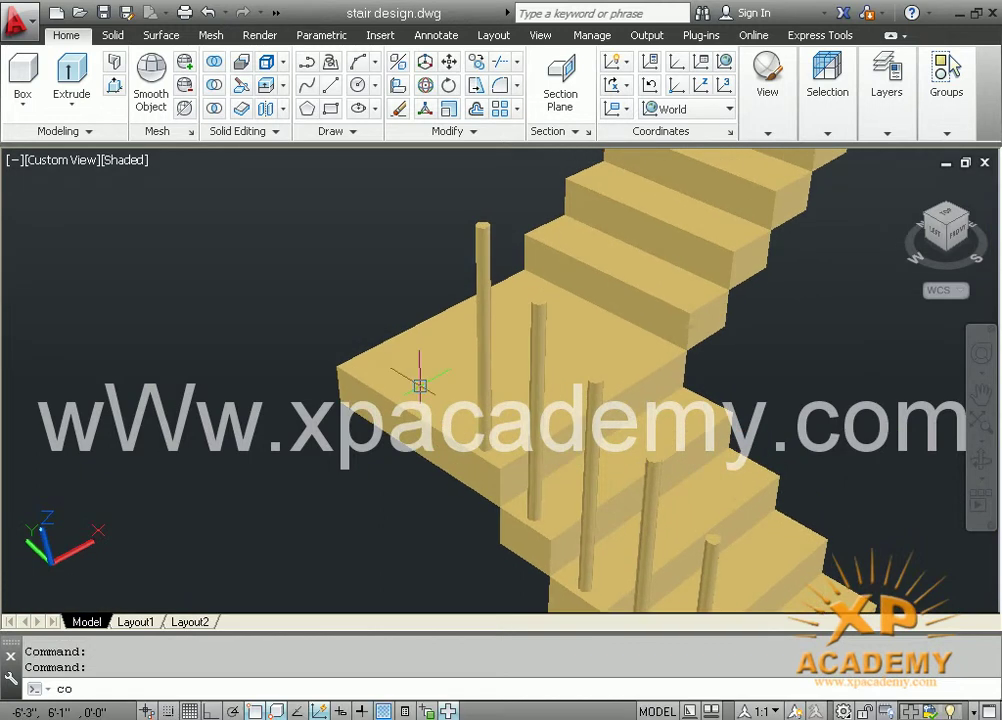
Copy the landing baluster with Ortho on at distances 7, 14, 21 and 28 along the edge
key("Return")
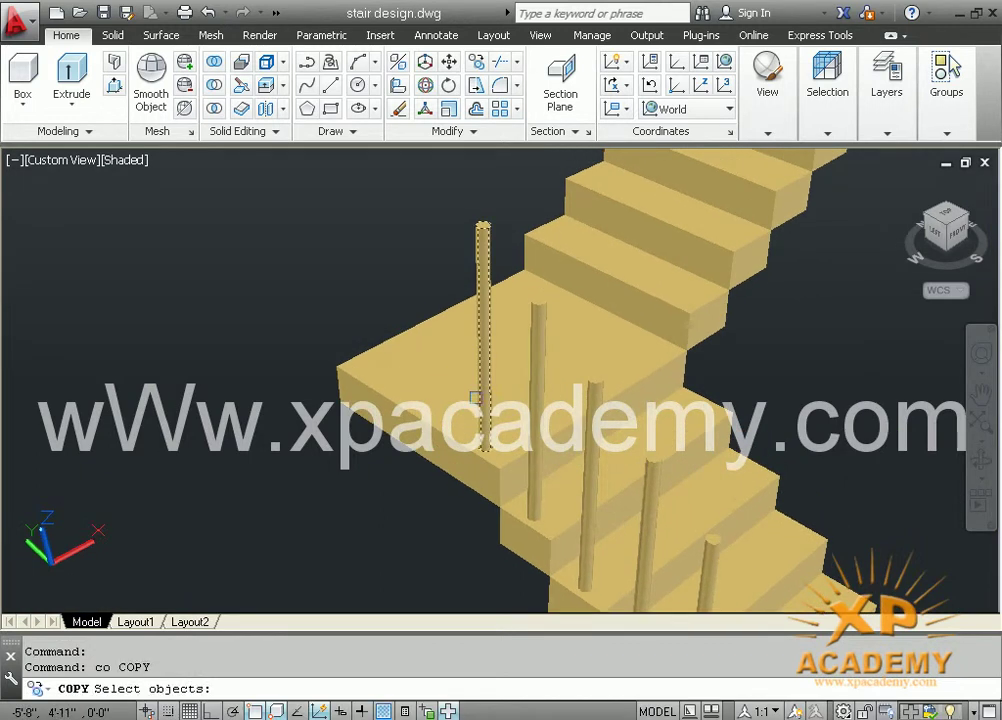
left_click(476, 398)
key("Return")
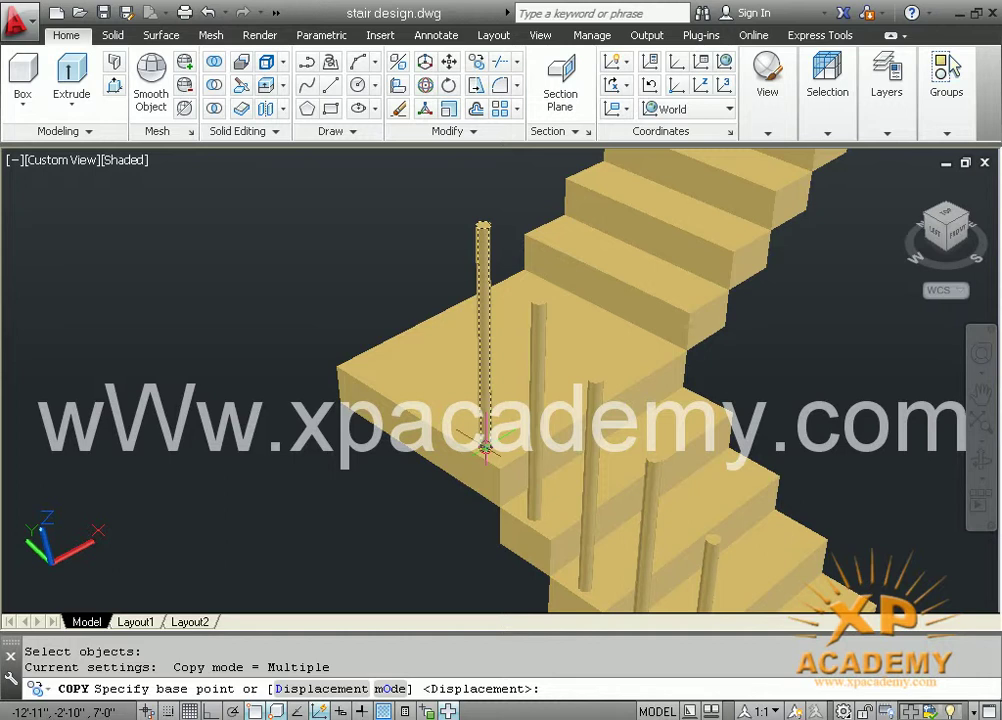
left_click(484, 446)
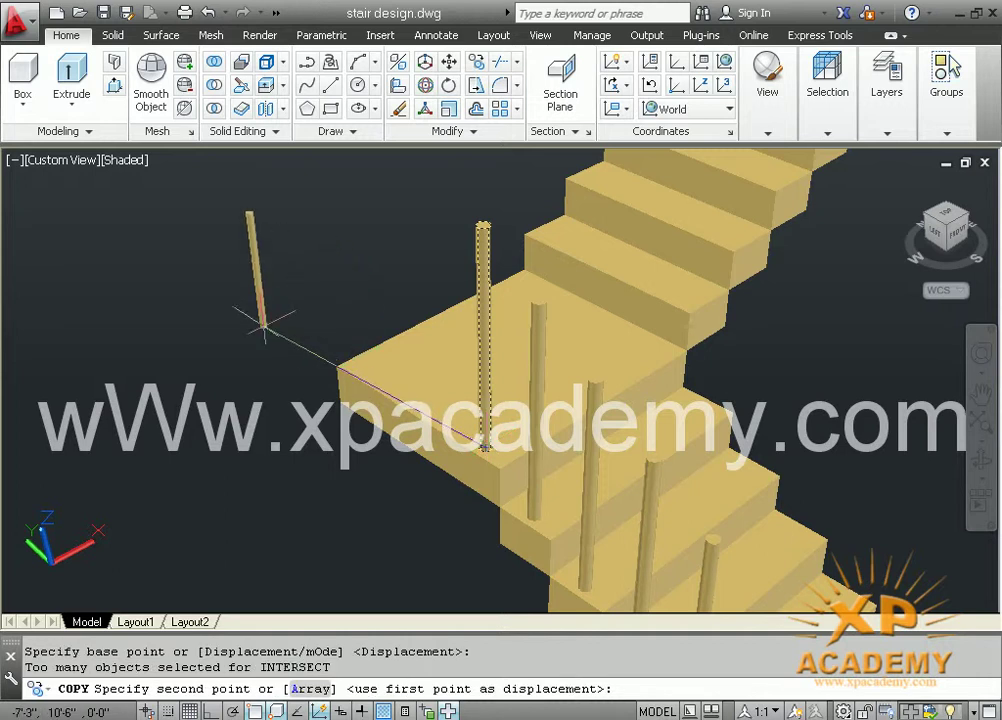
key("F8")
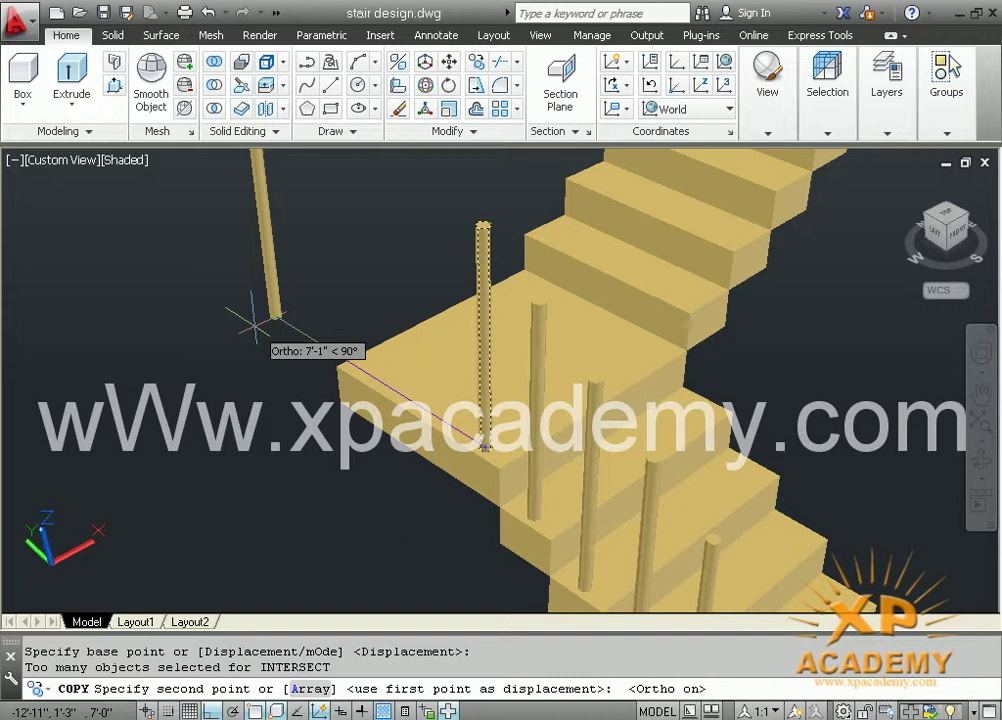
type("7")
key("Return")
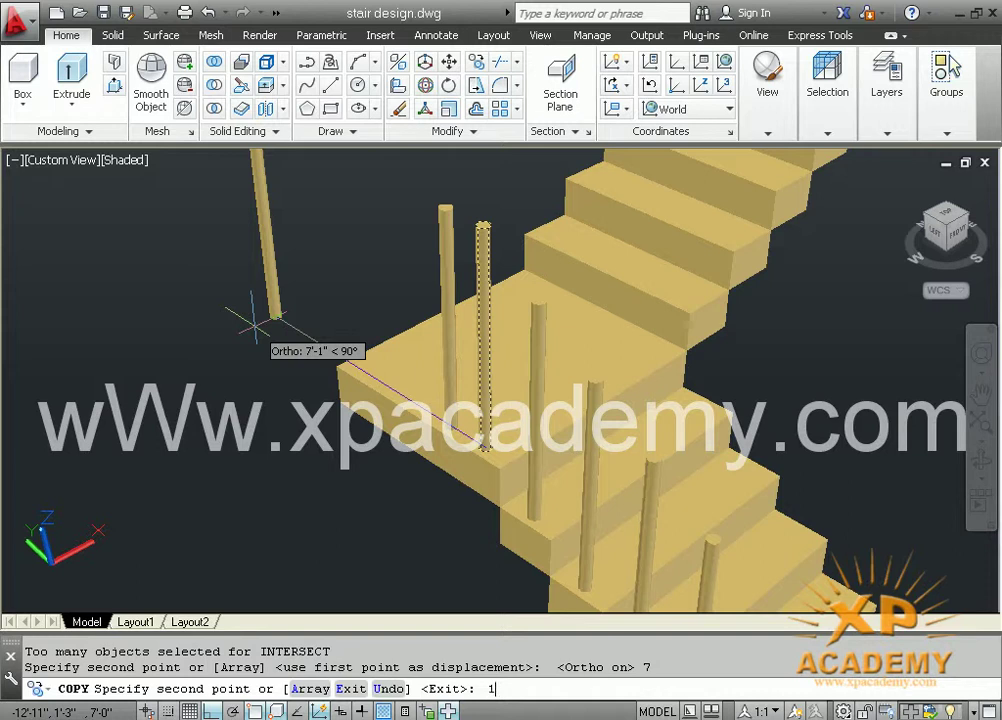
key("Return")
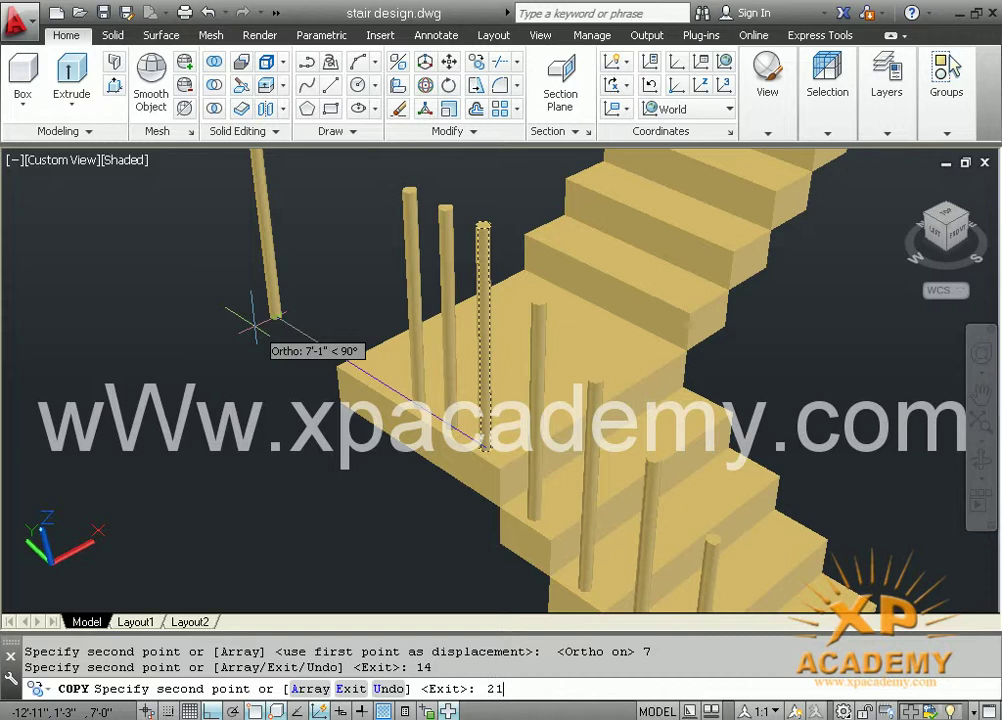
key("Return")
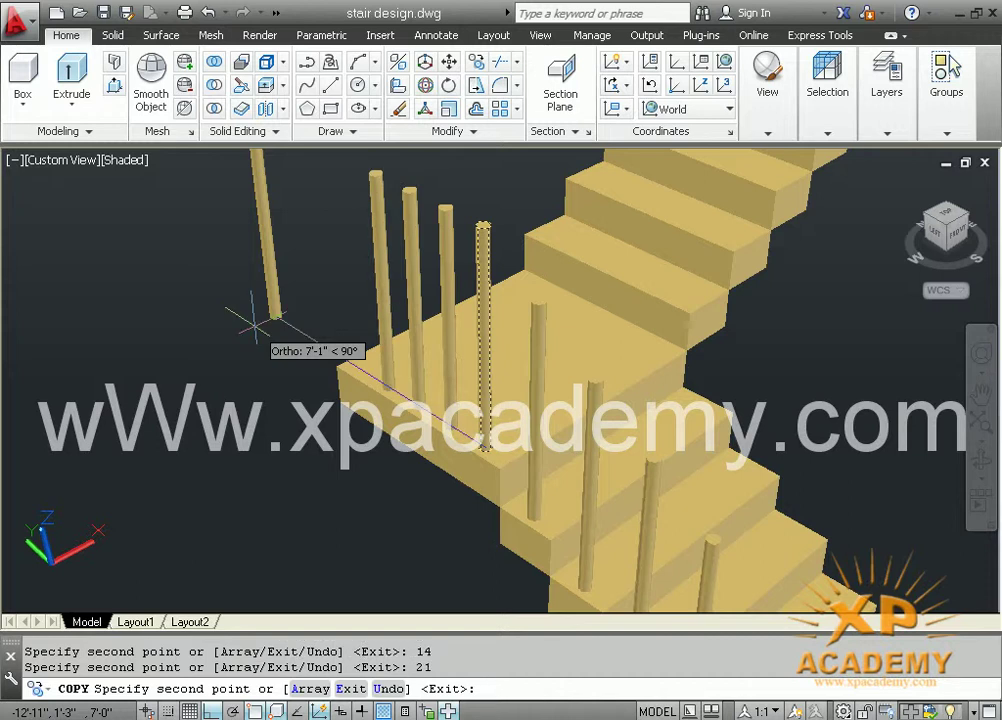
type("28")
key("Return")
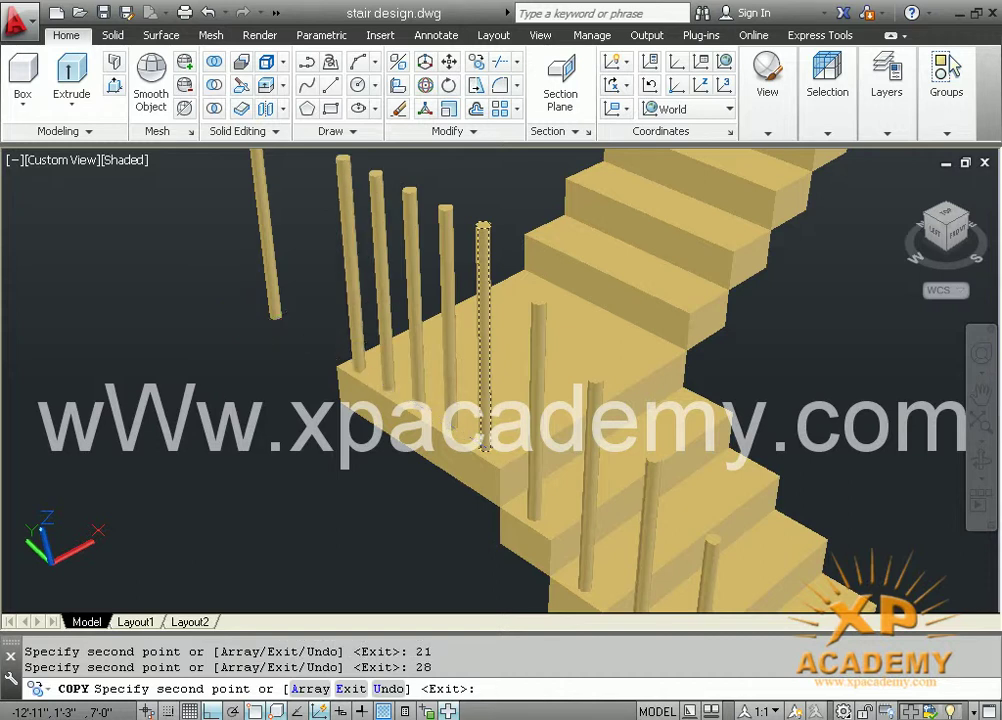
key("Return")
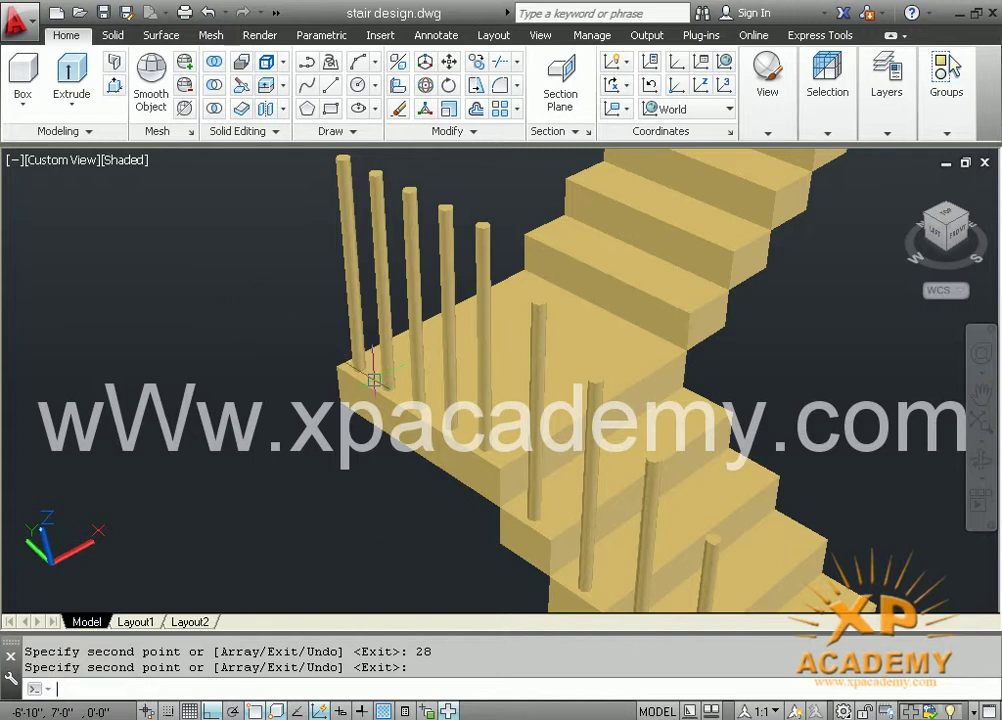
Start copying the landing row's end baluster, using its bottom as the base point
type("co")
key("Return")
left_click(350, 330)
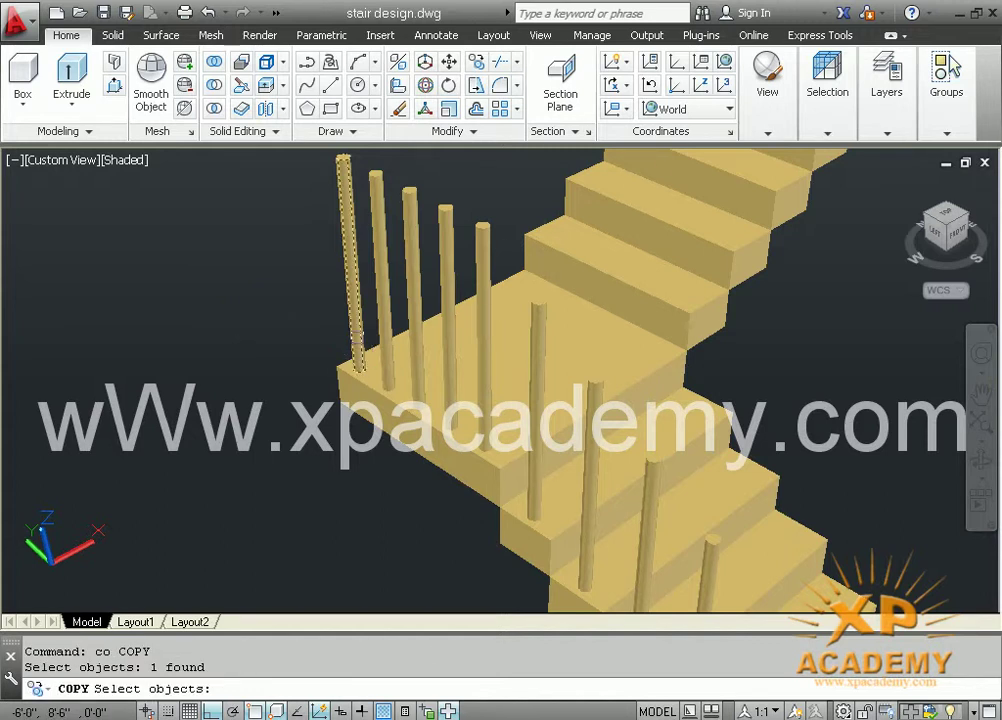
key("Return")
scroll(358, 366, "up", 2)
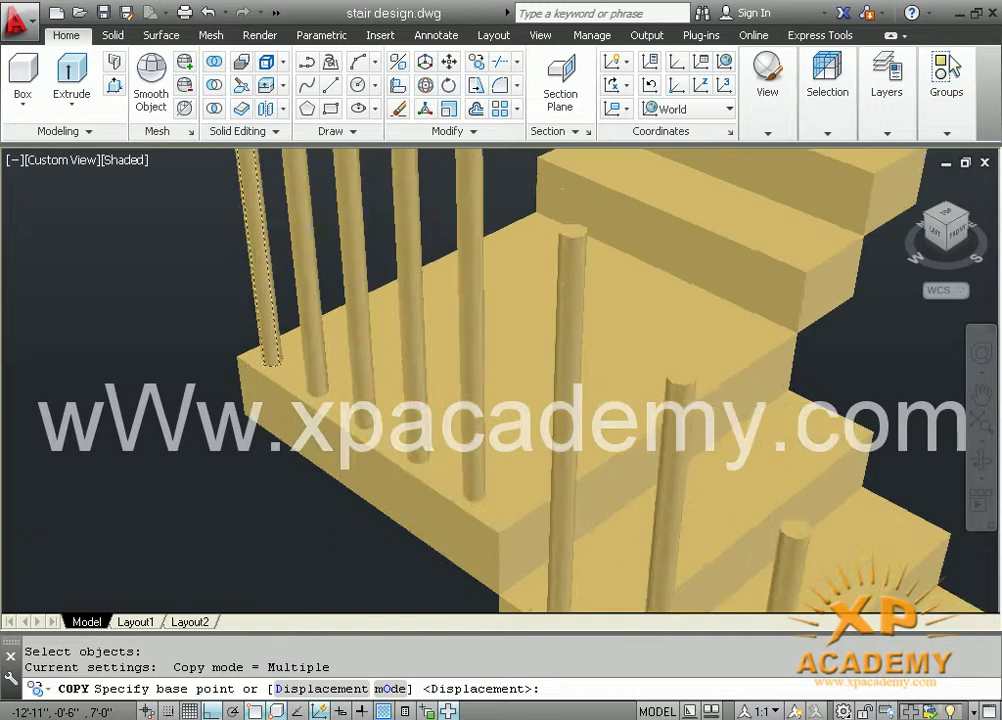
scroll(244, 385, "up", 2)
scroll(244, 385, "down", 2)
scroll(255, 387, "down", 1)
scroll(312, 393, "up", 3)
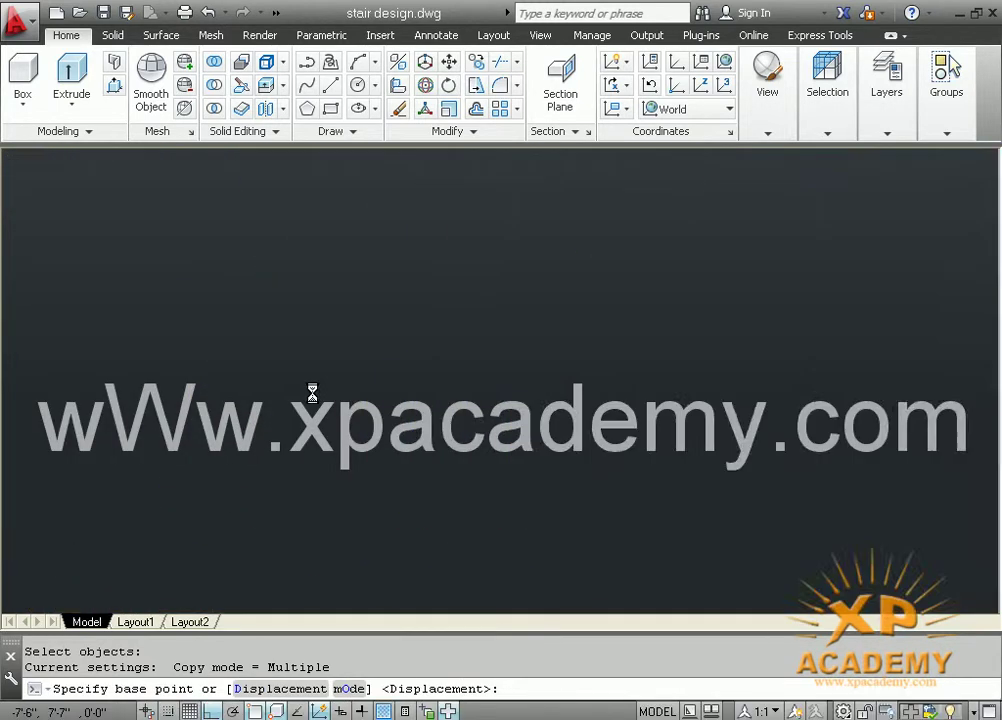
left_click(483, 377)
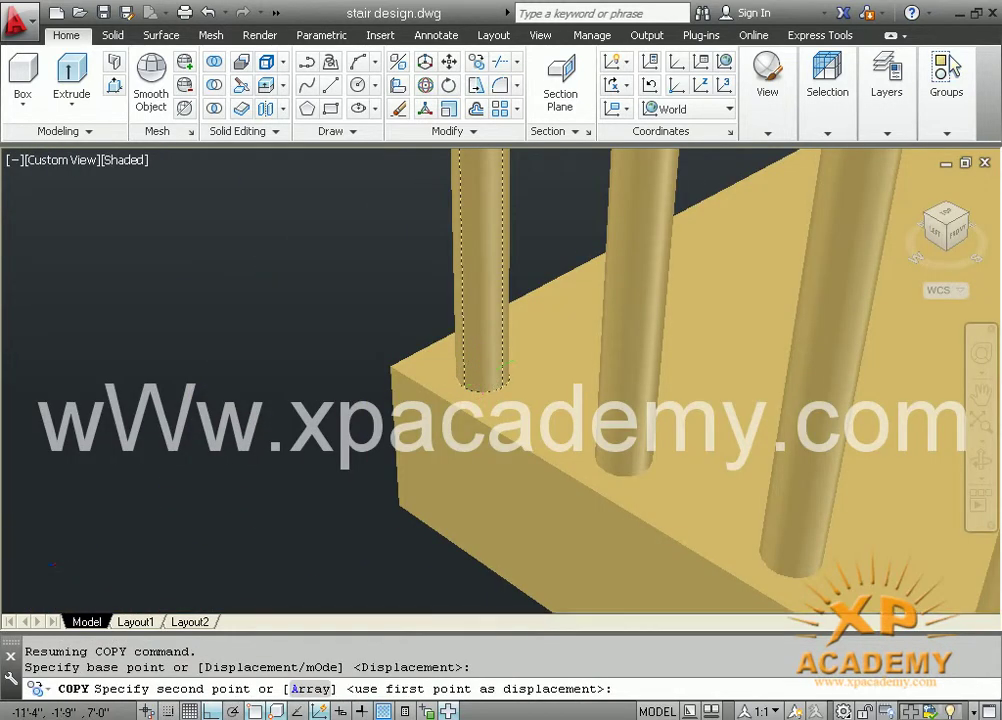
scroll(478, 377, "down", 3)
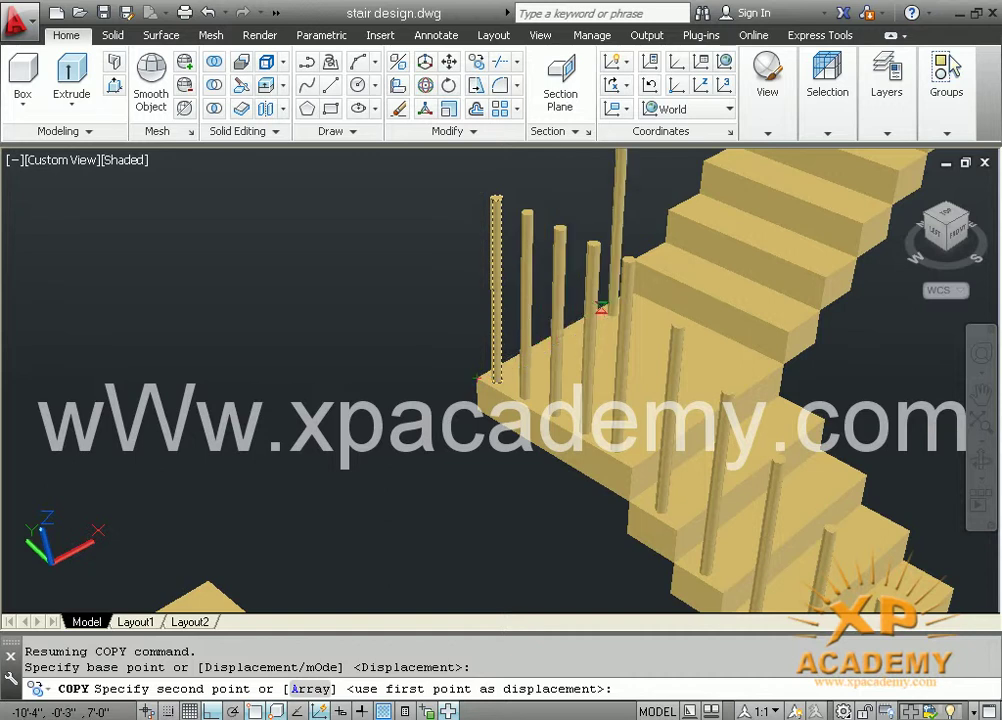
middle_click_drag(615, 335, 490, 360)
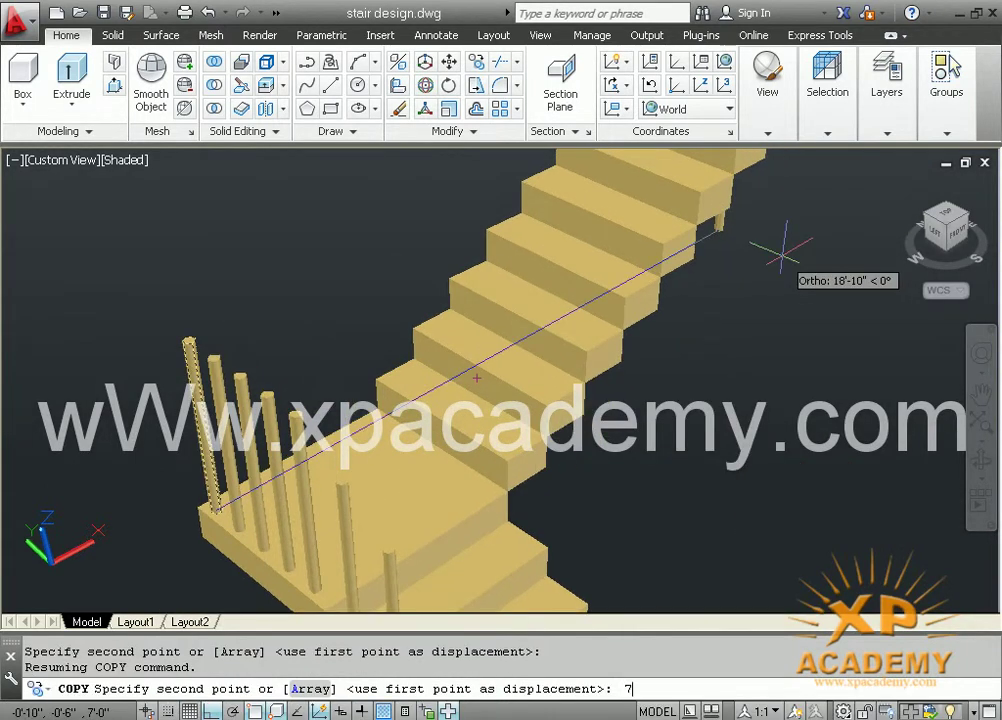
Place copies at 7, 14, 21 and 28 along the other landing edge, plus one on a step
key("Return")
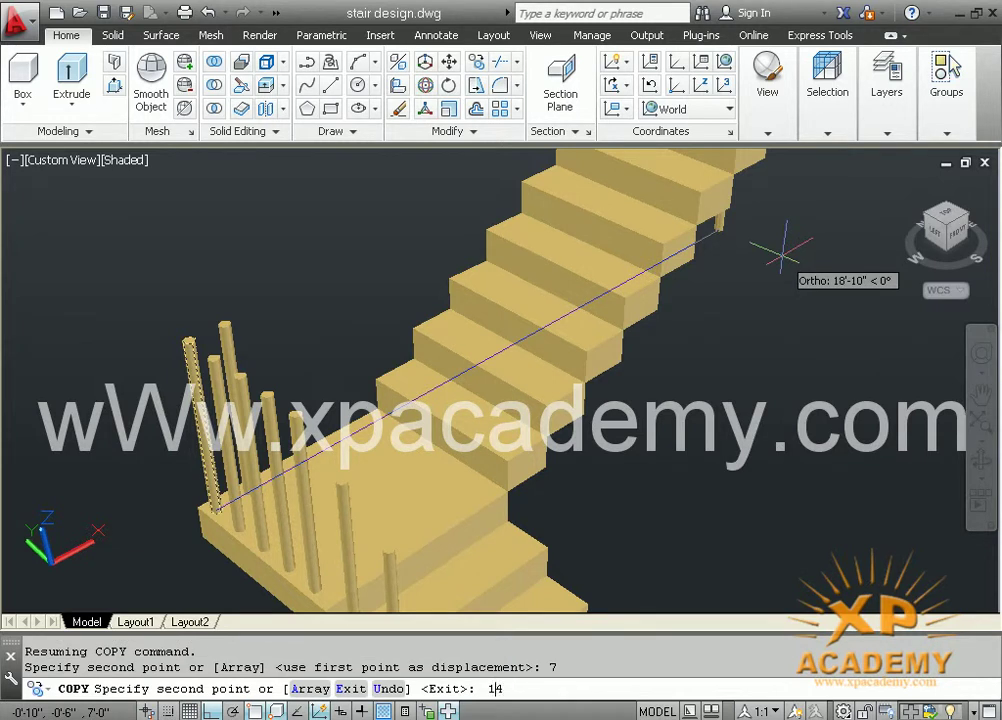
key("Return")
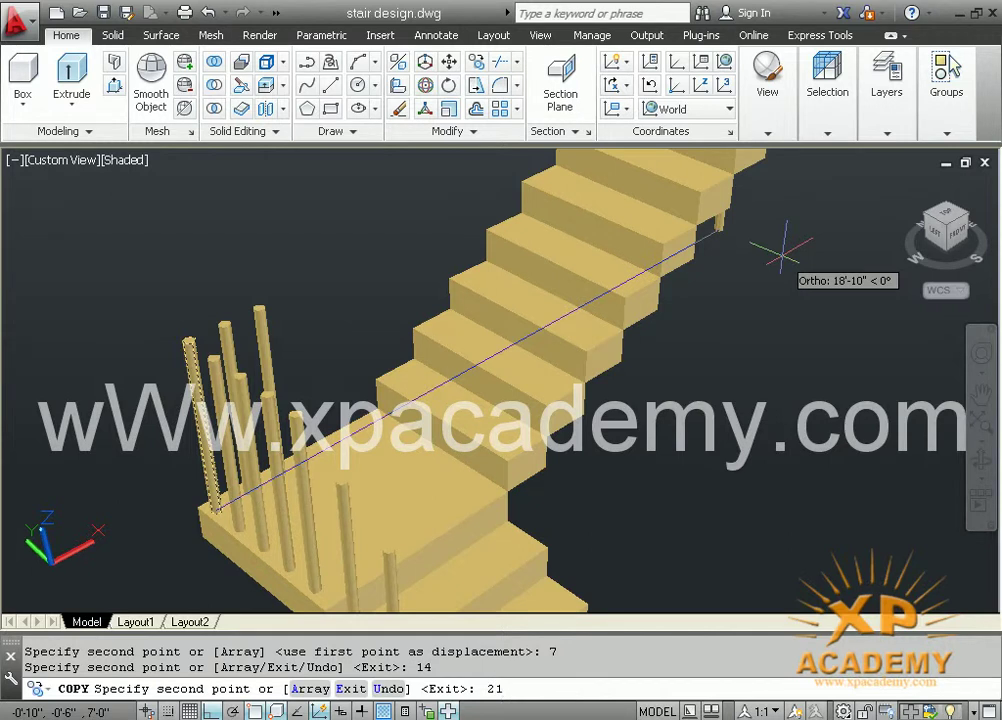
key("Return")
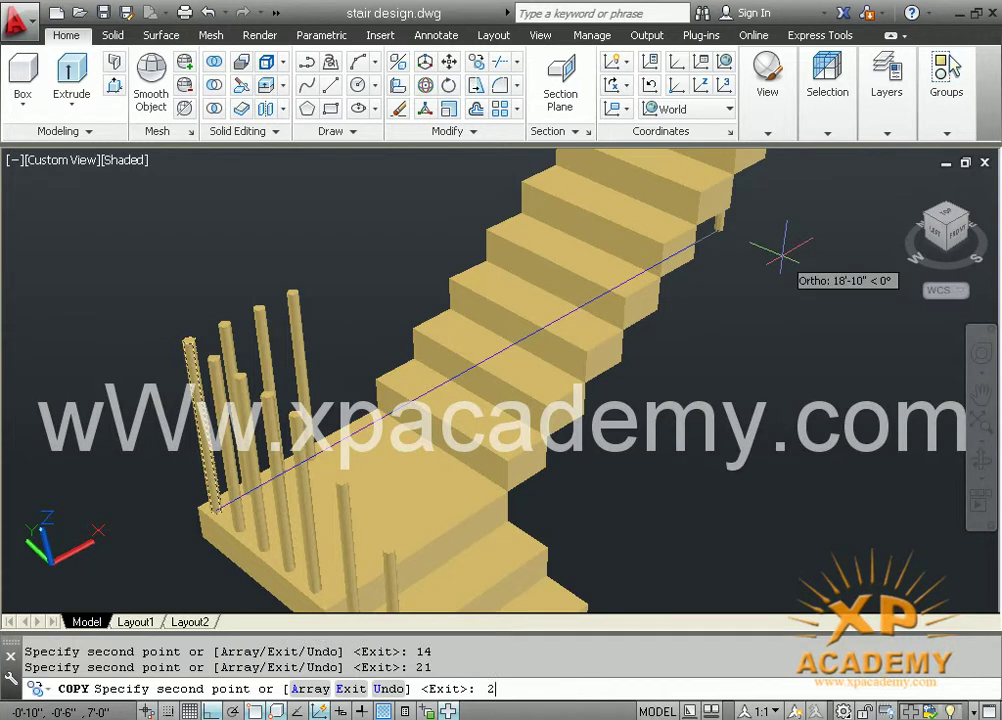
type("8")
key("Return")
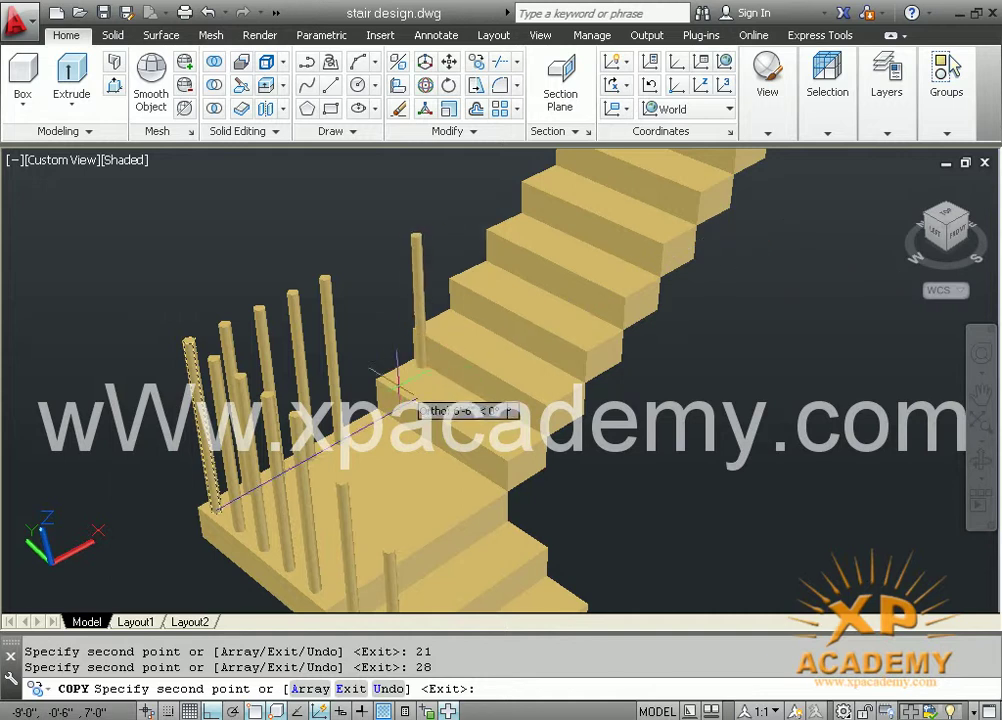
scroll(387, 377, "up", 1)
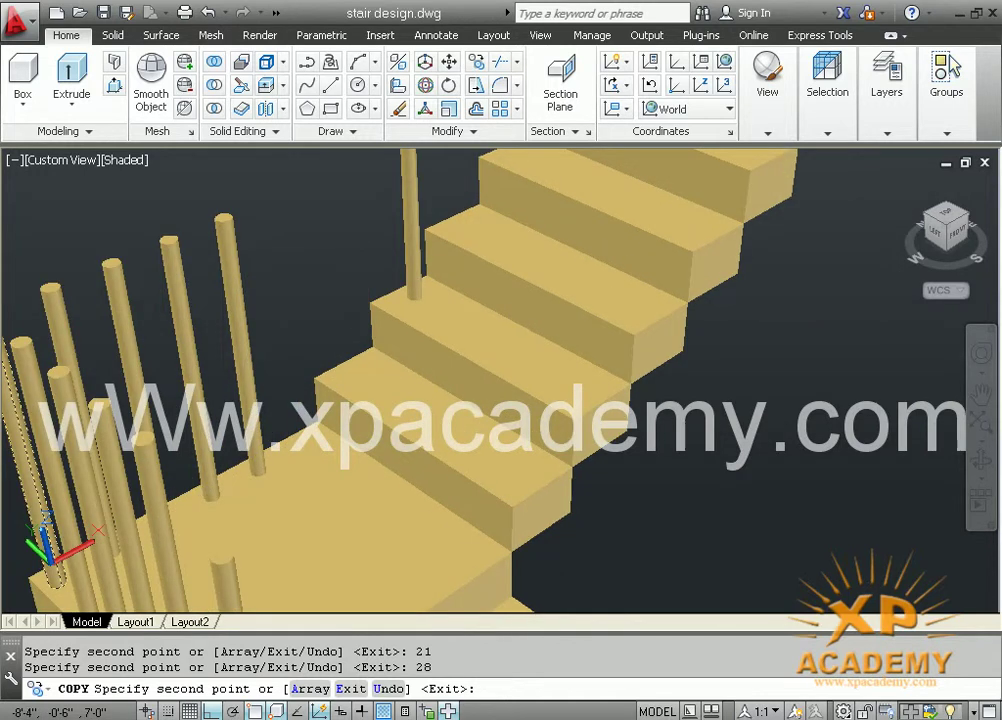
left_click(342, 363)
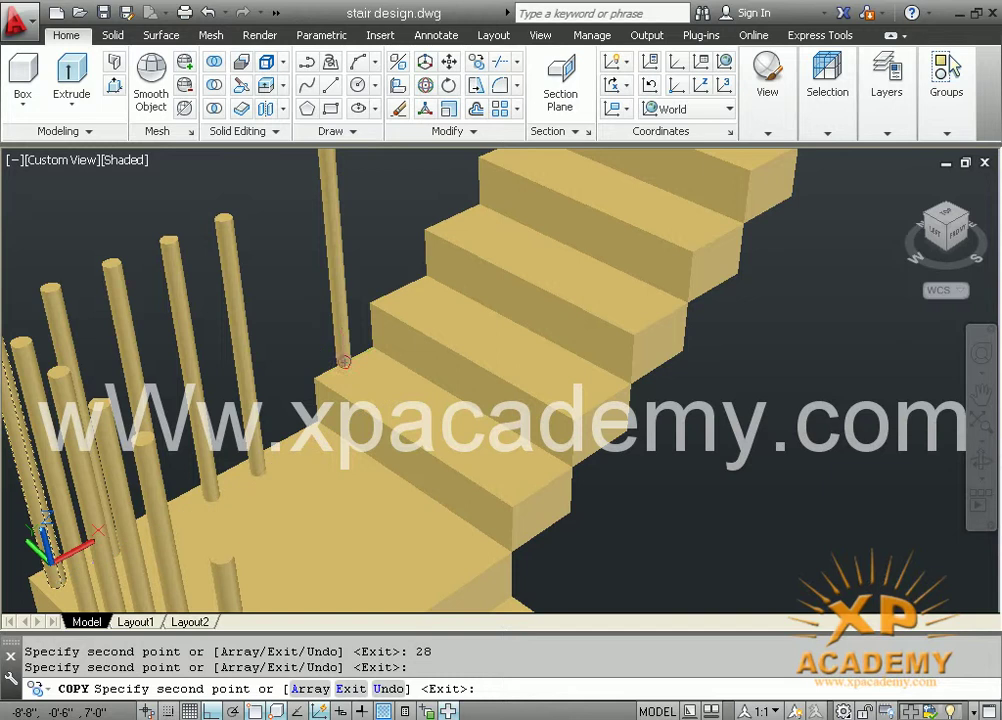
scroll(342, 378, "up", 2)
End the copy and cancel an accidentally started Circle command
key("Escape")
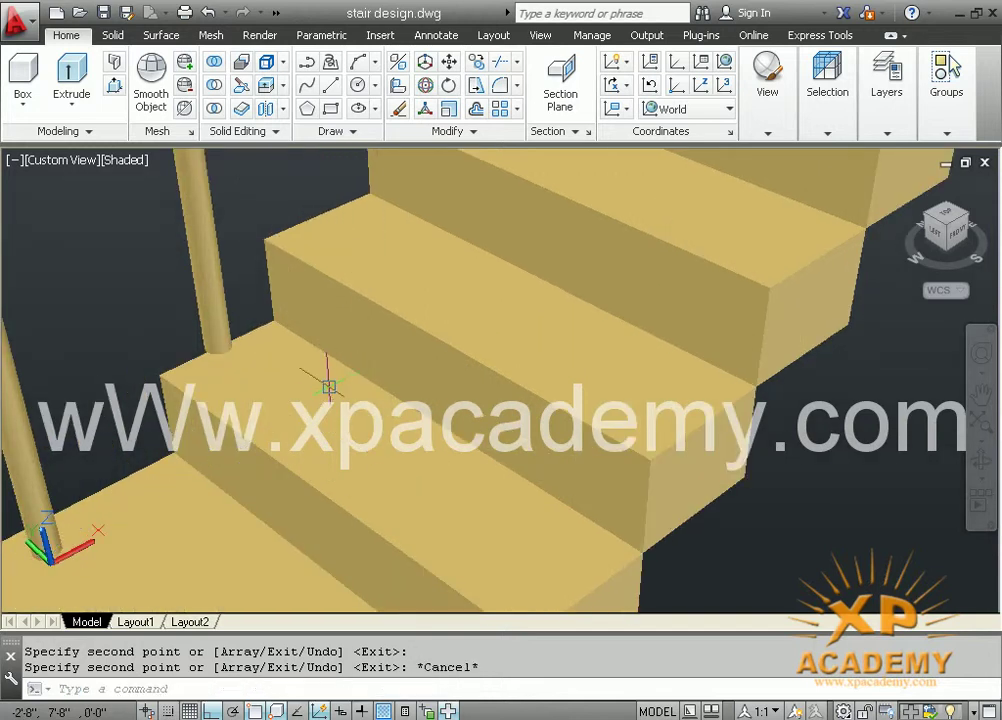
type("c")
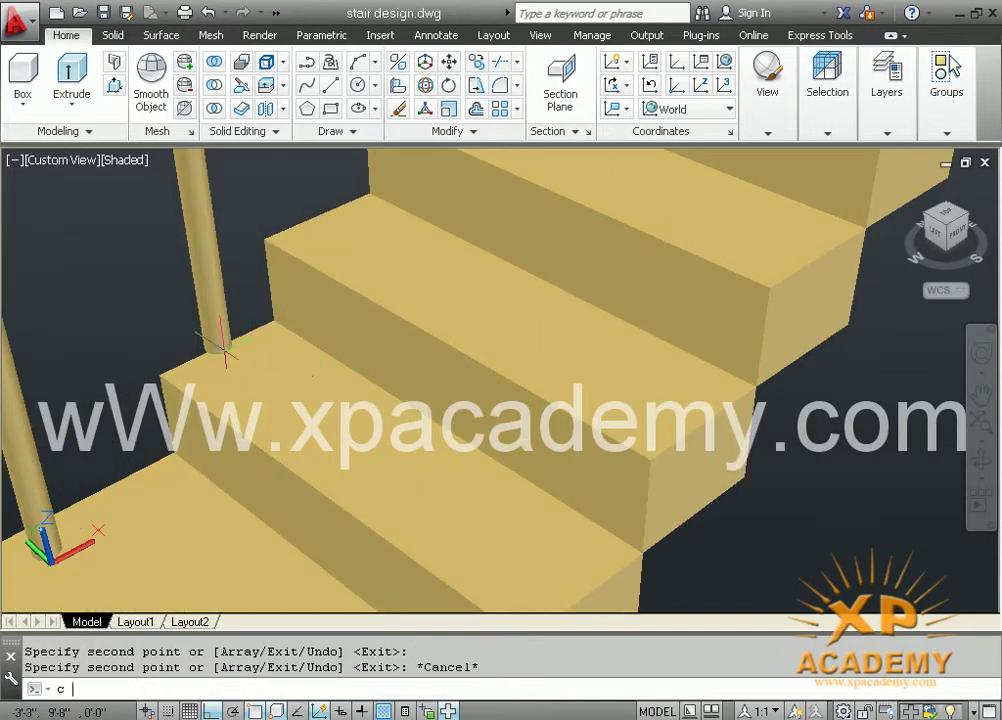
key("Return")
key("Escape")
type("m")
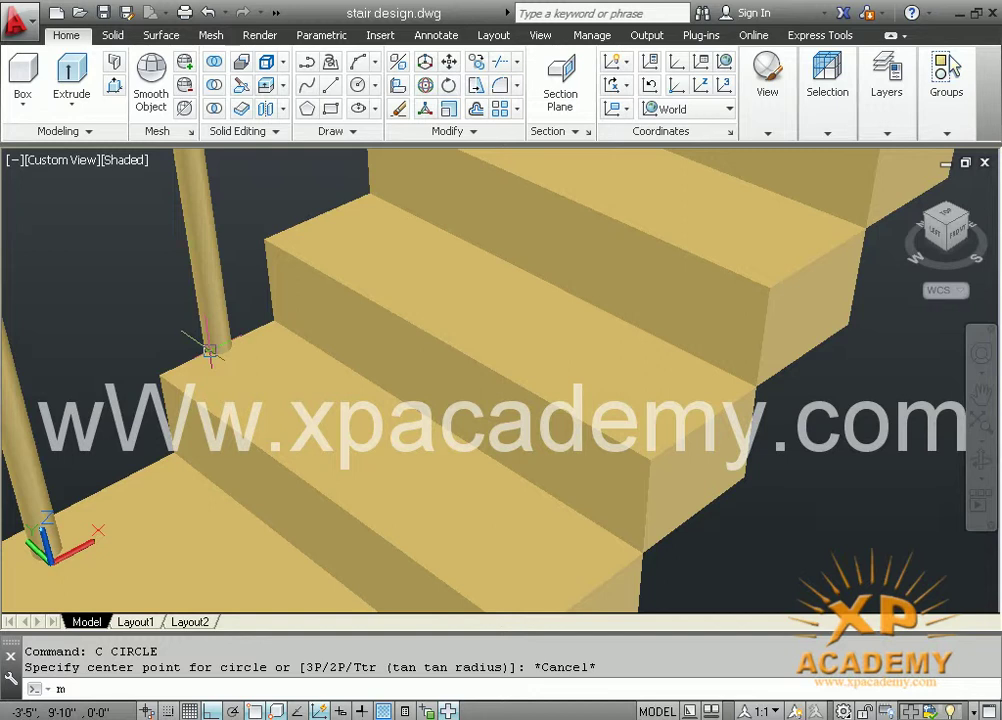
Try moving the baluster by a small offset, then undo that move
key("Return")
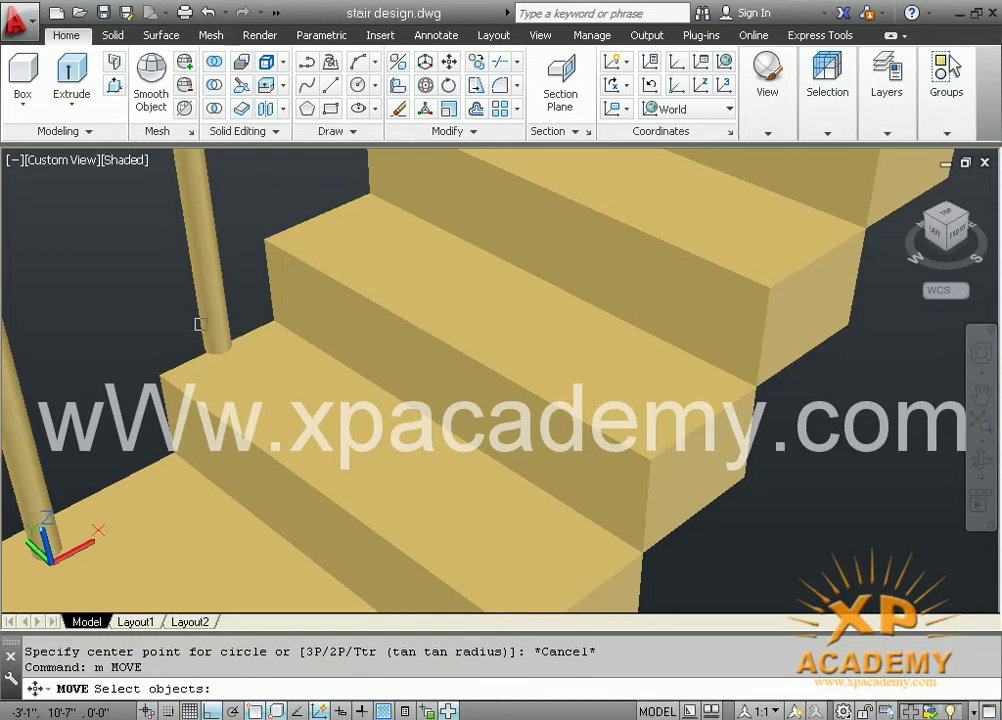
left_click(228, 240)
left_click(157, 270)
key("Return")
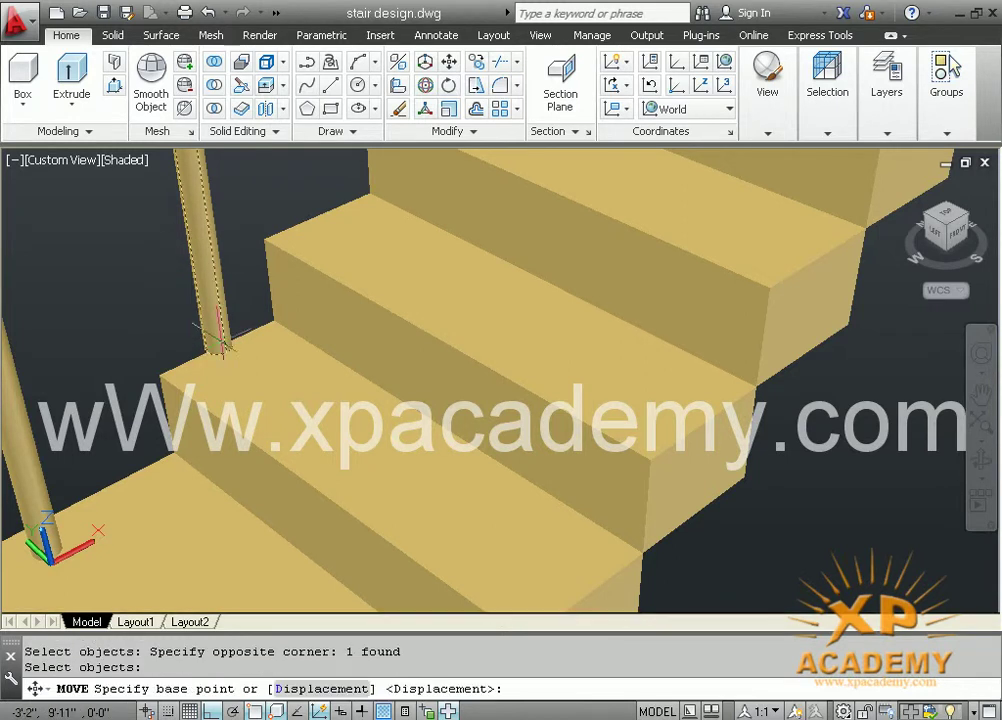
left_click(220, 344)
left_click(219, 348)
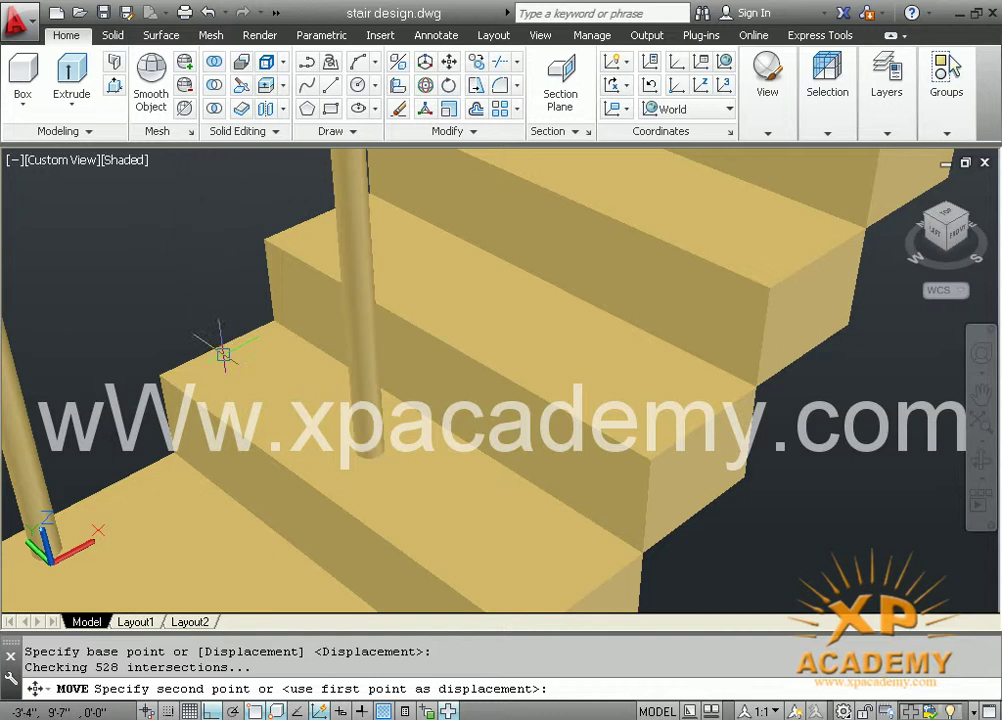
key("ctrl+z")
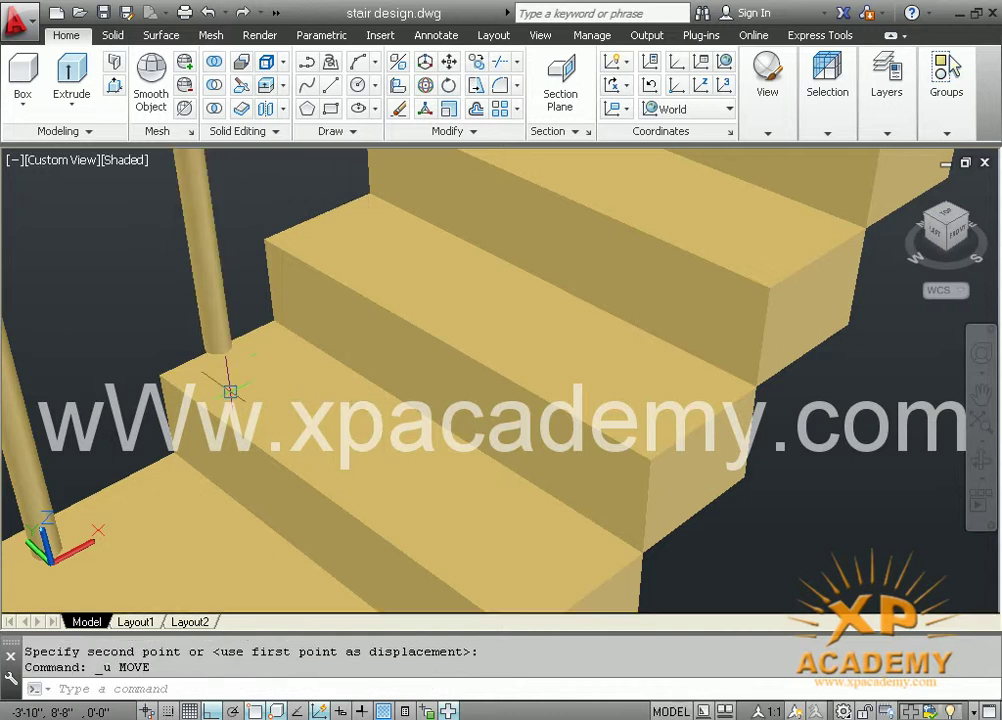
Orbit, zoom and pan to view the landing and the baluster beside it
scroll(400, 400, "down", 3)
scroll(400, 400, "down", 2)
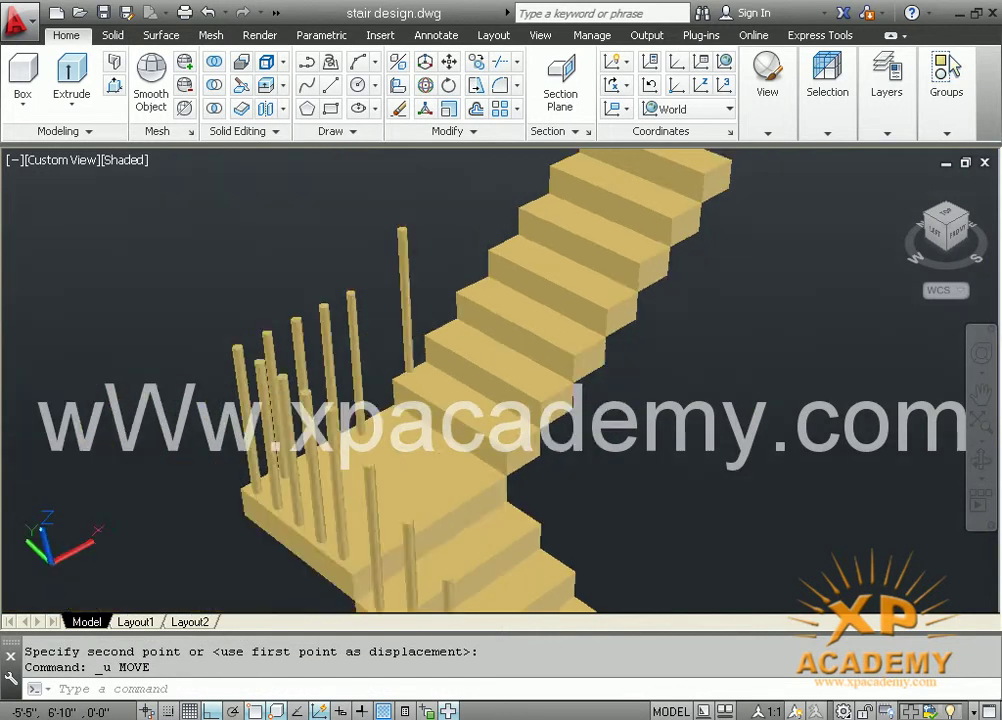
middle_click_drag(347, 458, 600, 456, "shift")
scroll(436, 340, "up", 3)
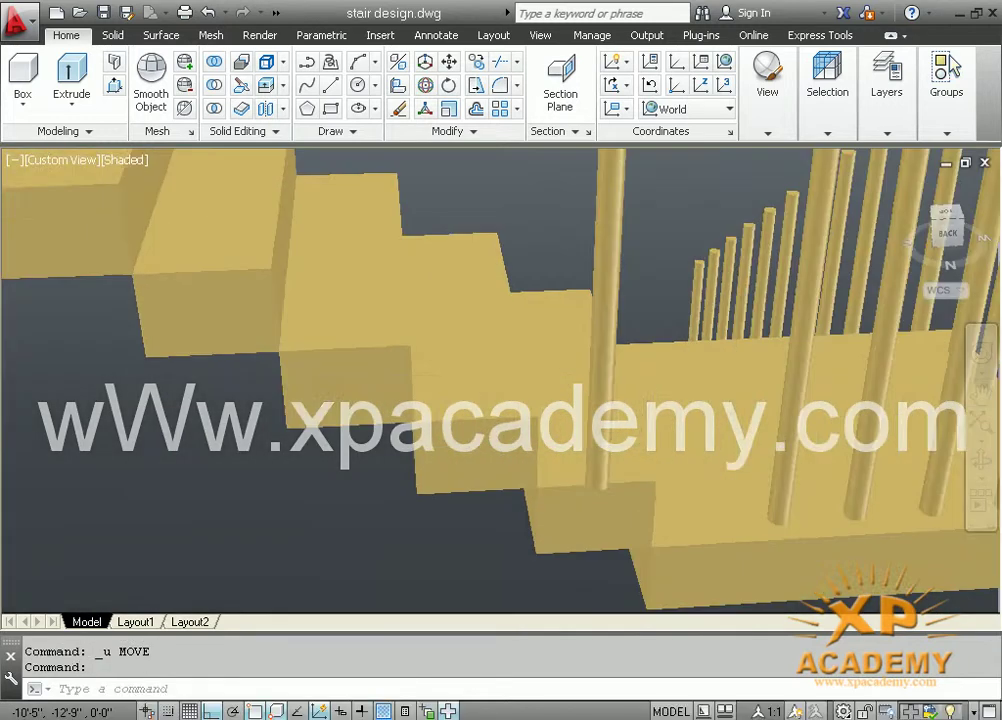
scroll(479, 333, "up", 3)
scroll(479, 333, "down", 2)
scroll(479, 333, "down", 3)
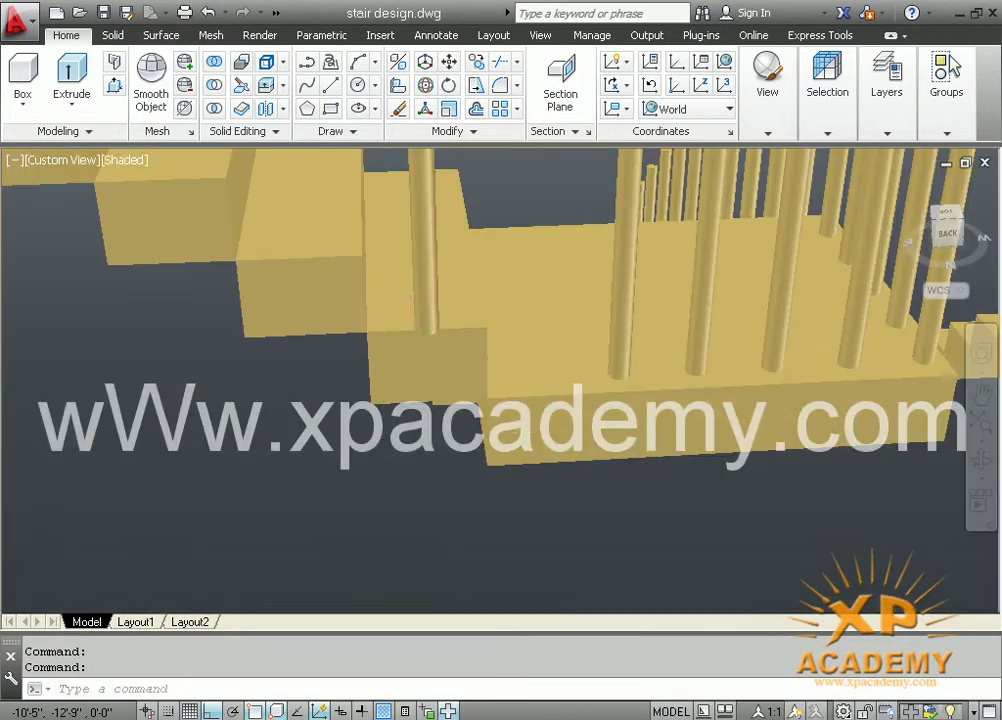
scroll(340, 300, "up", 3)
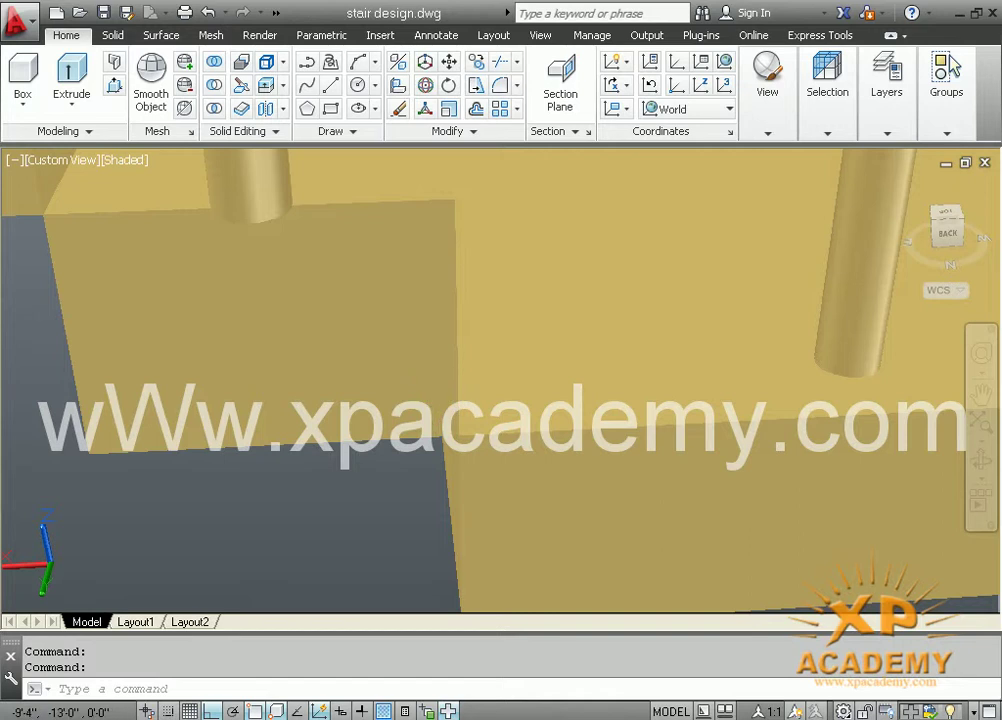
middle_click_drag(376, 376, 386, 393)
scroll(380, 362, "down", 1)
scroll(380, 358, "down", 1)
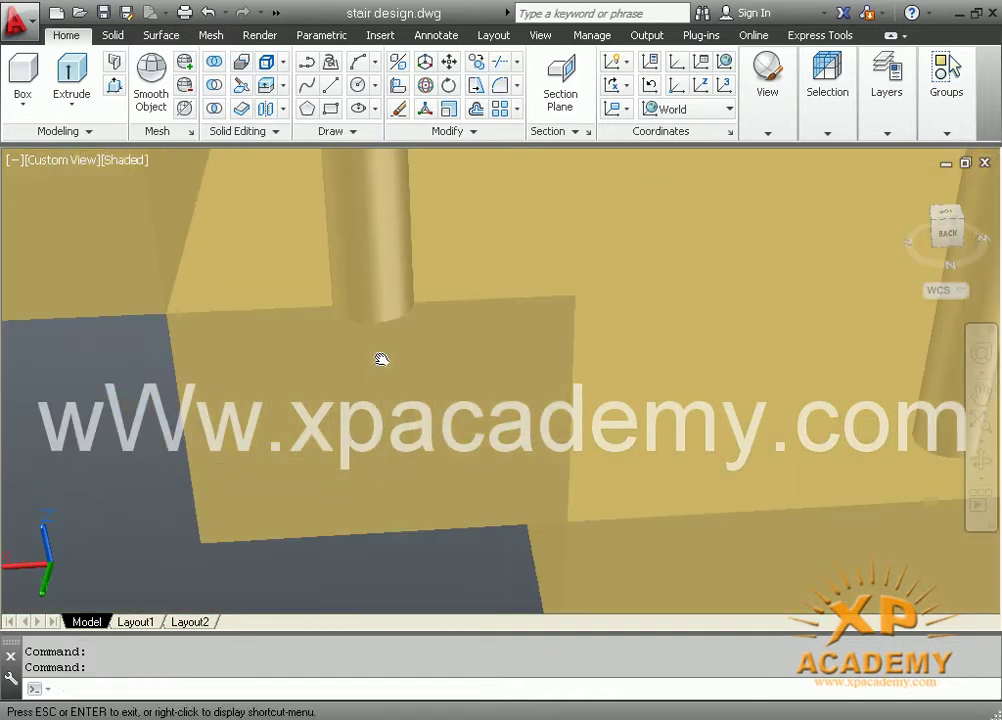
scroll(378, 360, "up", 1)
key("Escape")
Move the baluster beside the landing upward from its foot
type("m")
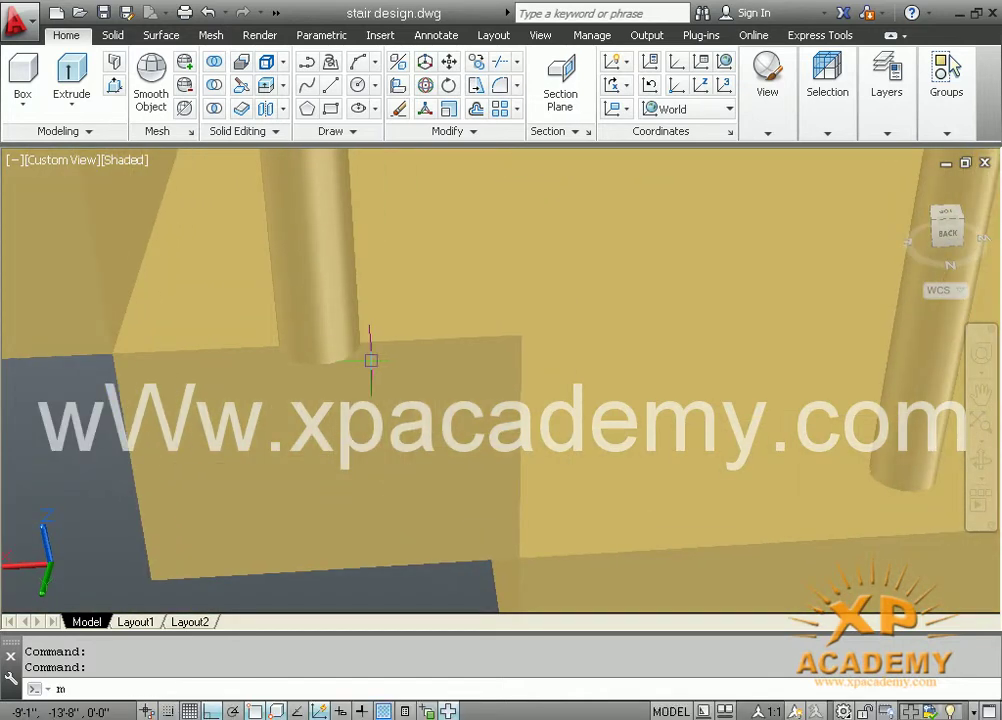
key("Return")
left_click(298, 356)
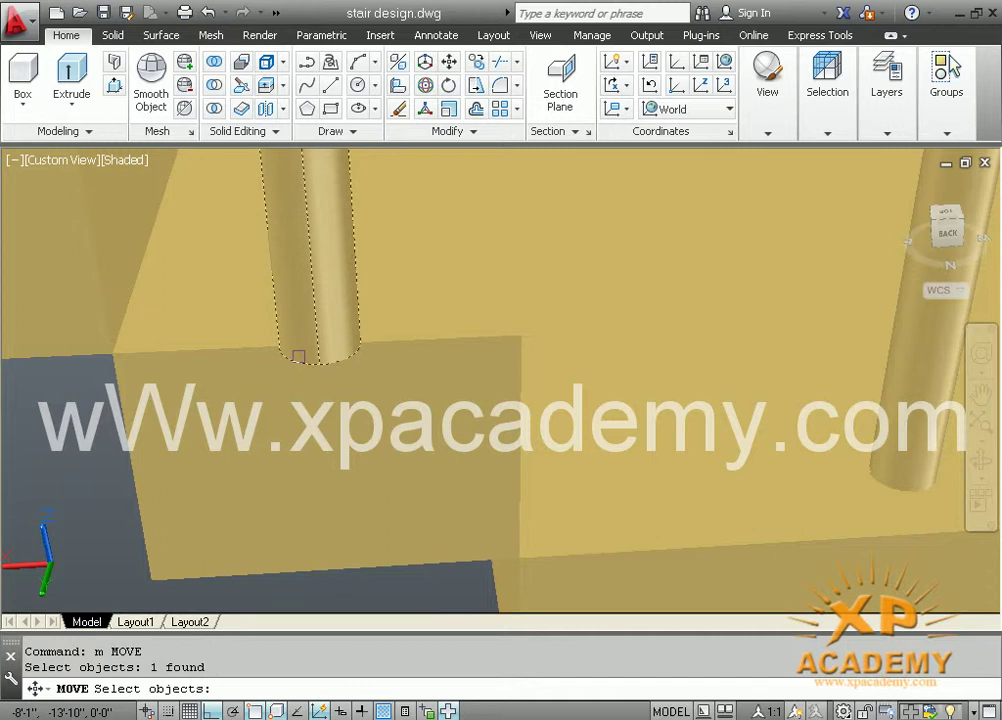
key("Return")
left_click(318, 358)
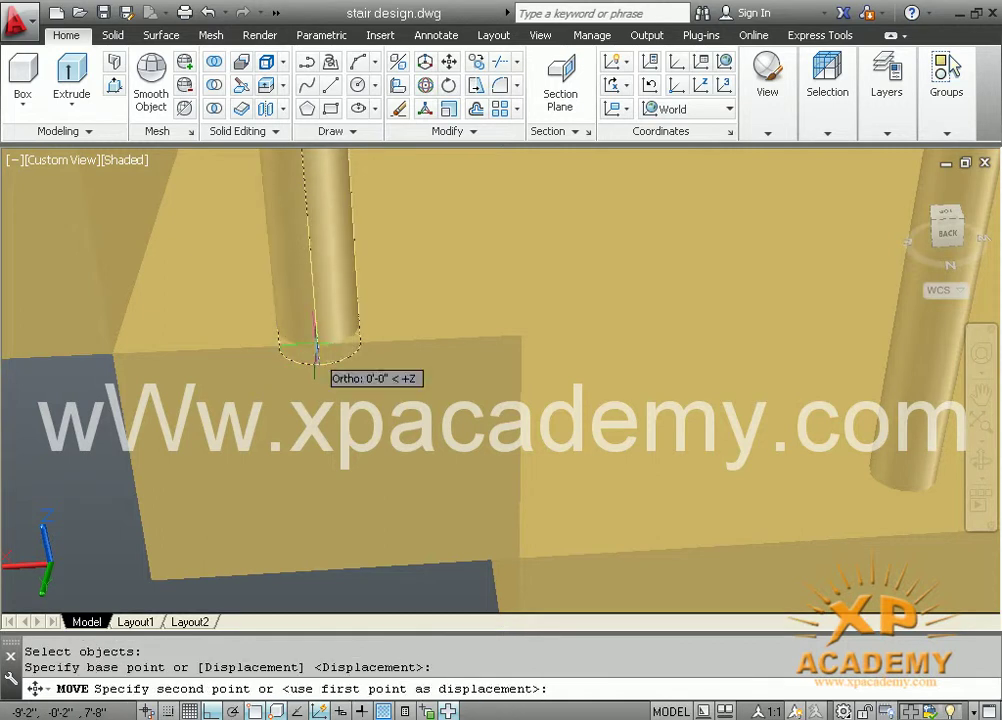
left_click(315, 342)
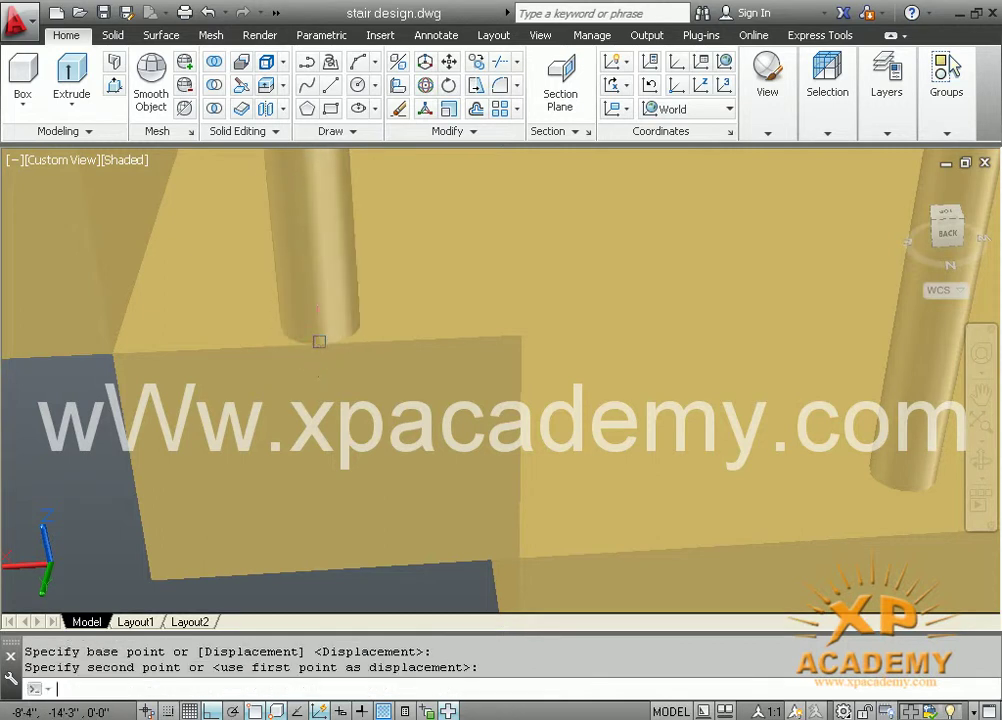
Move the baluster up again so its base sits on the landing block, checking by orbiting
key("Return")
left_click(319, 338)
key("Return")
left_click(319, 341)
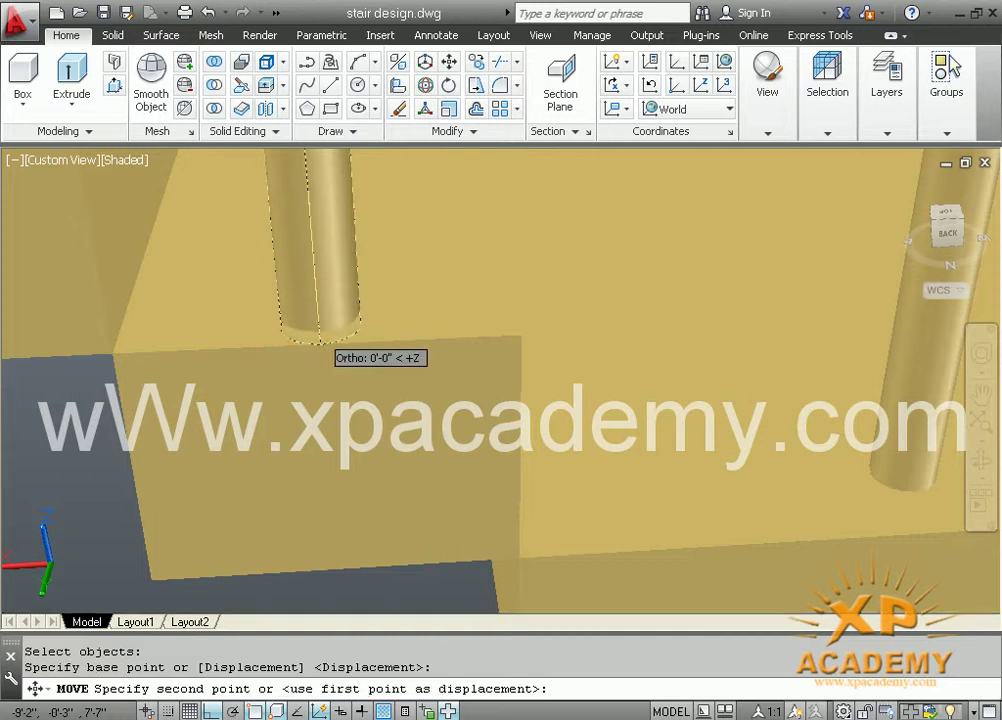
left_click(320, 333)
scroll(360, 388, "down", 3)
middle_click_drag(360, 388, 331, 398, "shift")
left_click(476, 398)
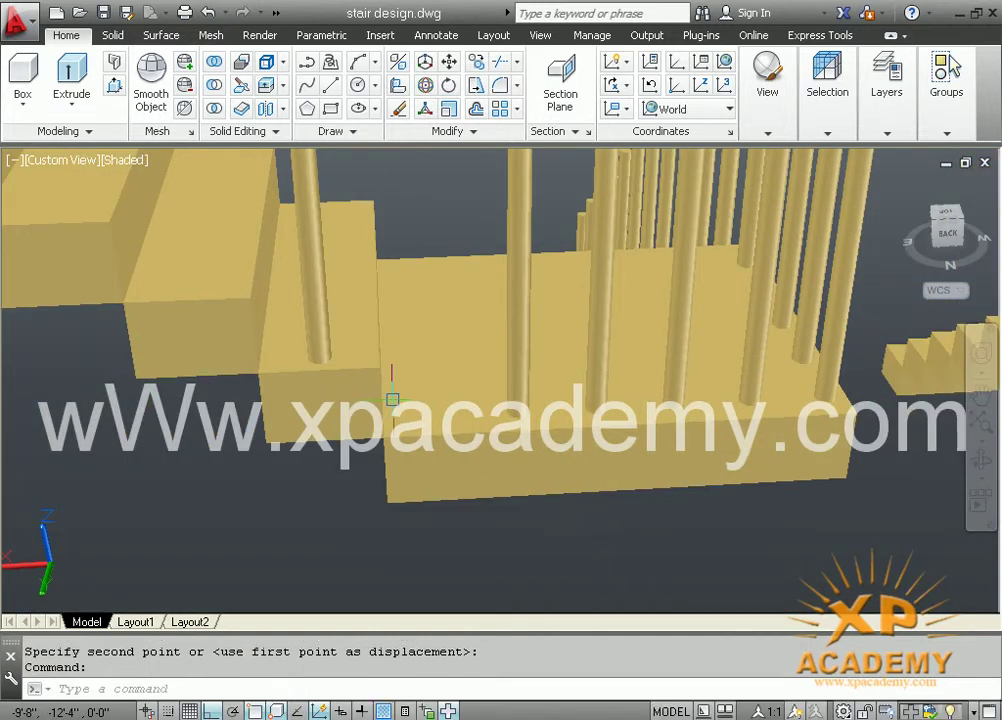
key("Escape")
type("c")
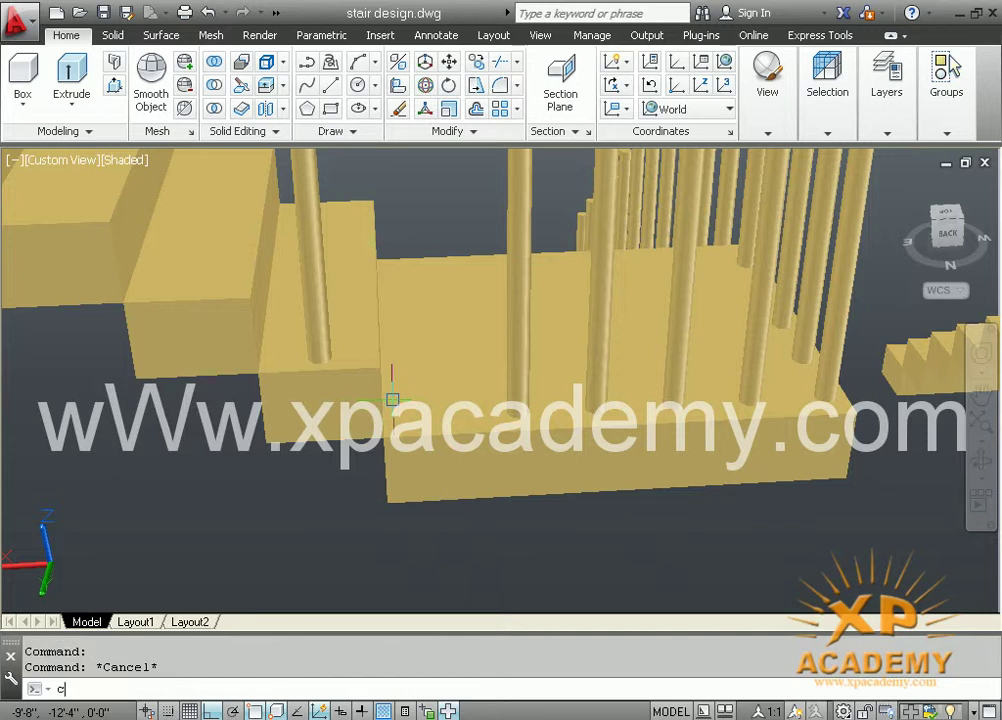
Start a copy but cancel after mistakenly picking the landing block
type("o")
key("Return")
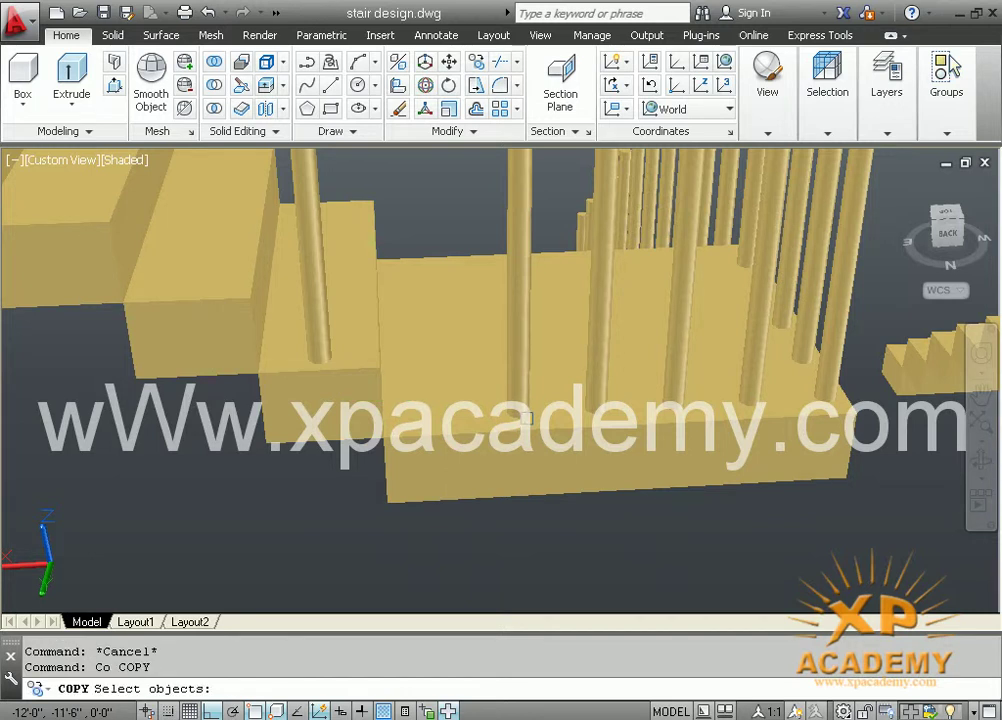
left_click(526, 418)
key("Escape")
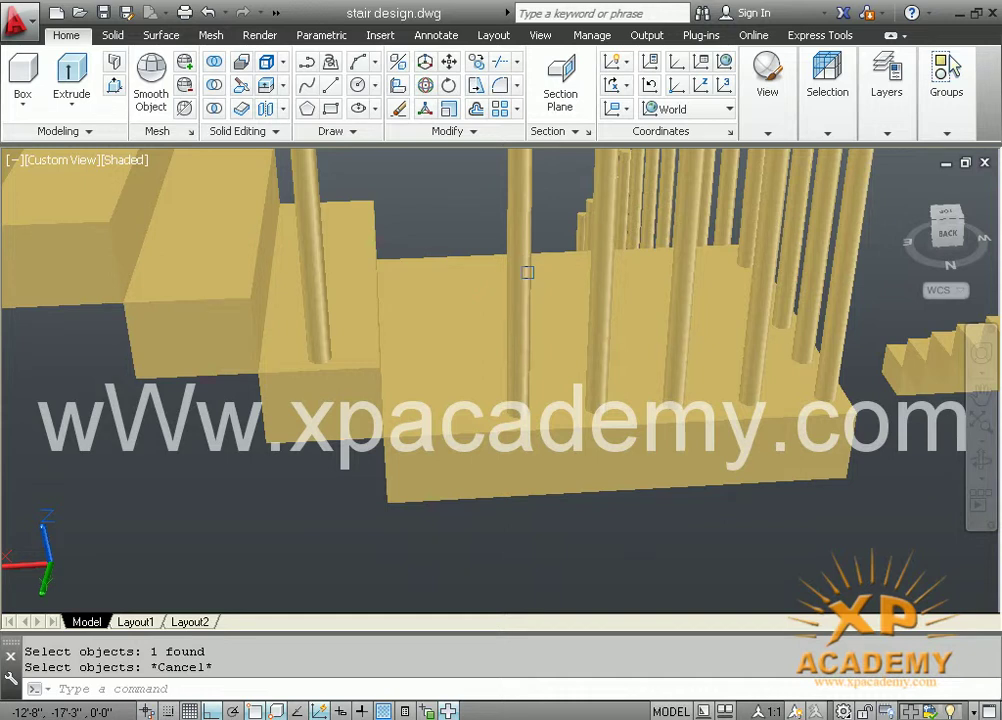
Window-select a baluster and copy it 7 units to the left
key("Return")
left_click(544, 196)
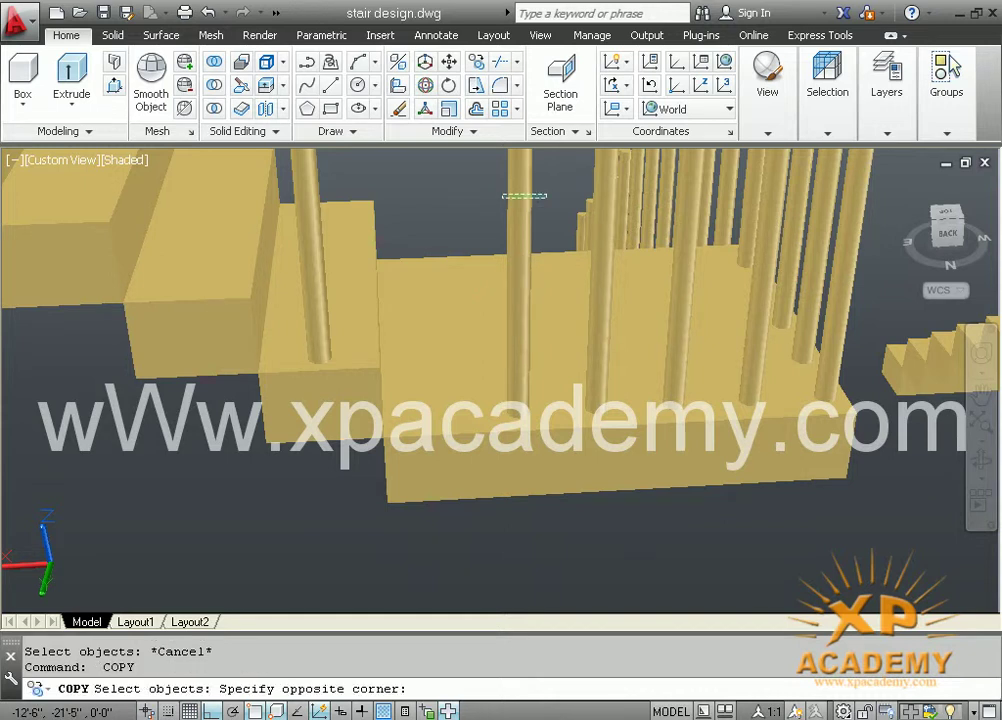
left_click(508, 190)
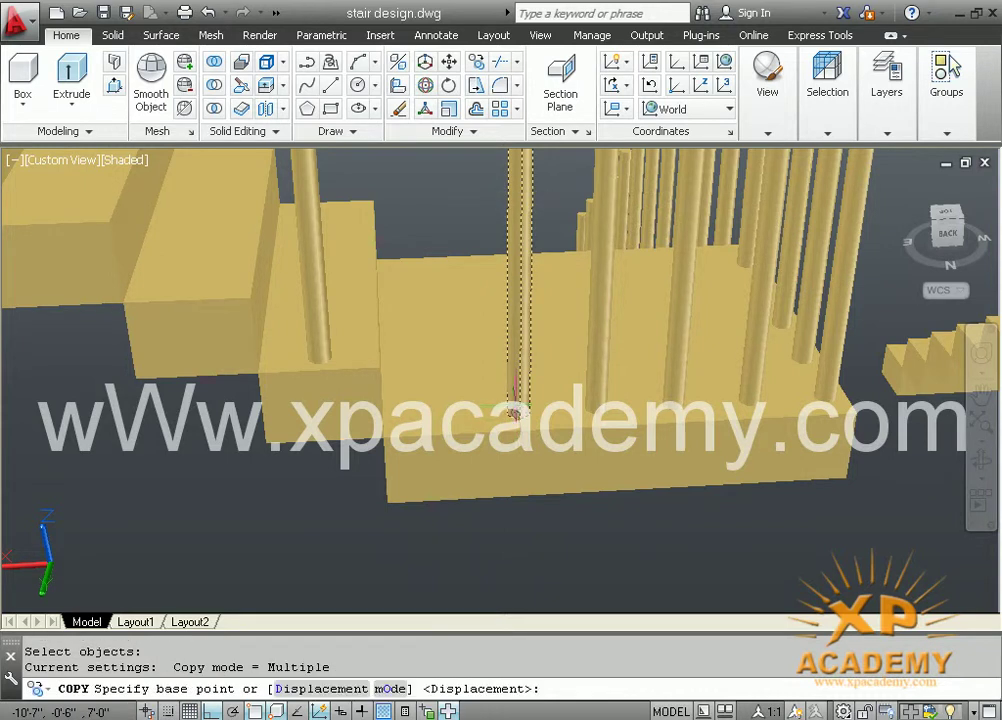
left_click(514, 410)
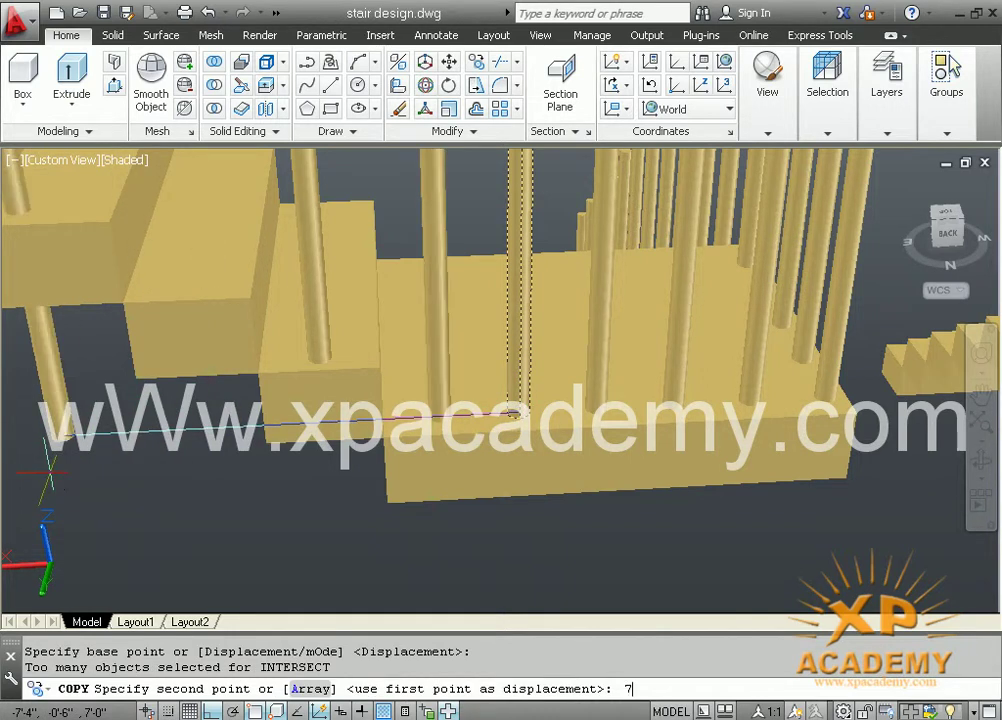
key("Return")
key("Escape")
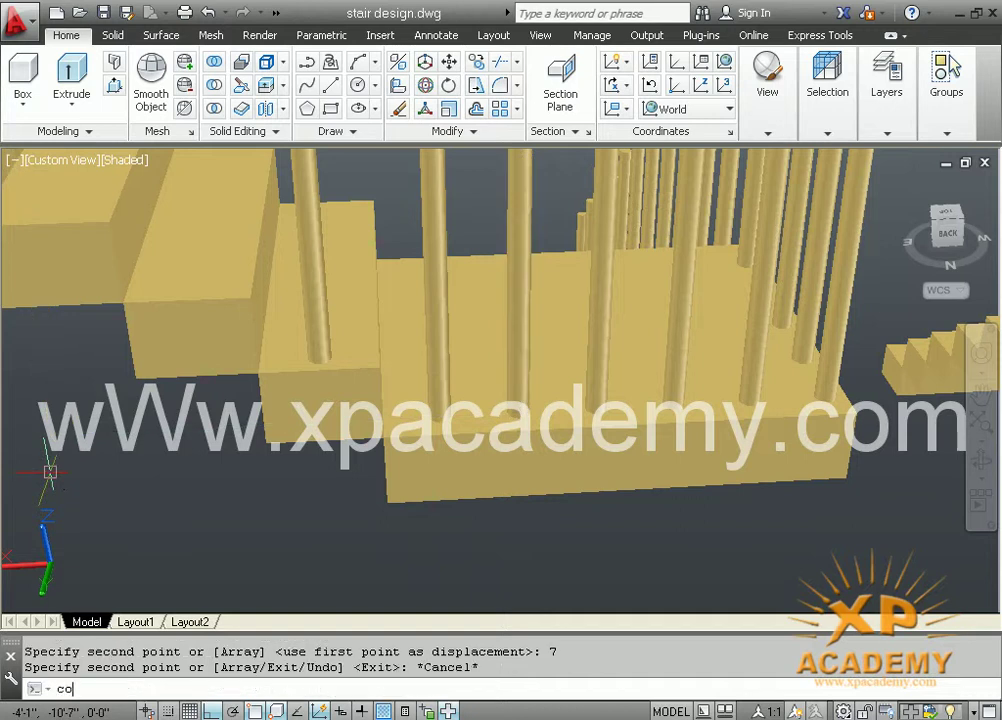
Window-select one baluster for copying and set its bottom as the base point
key("Return")
left_click(345, 167)
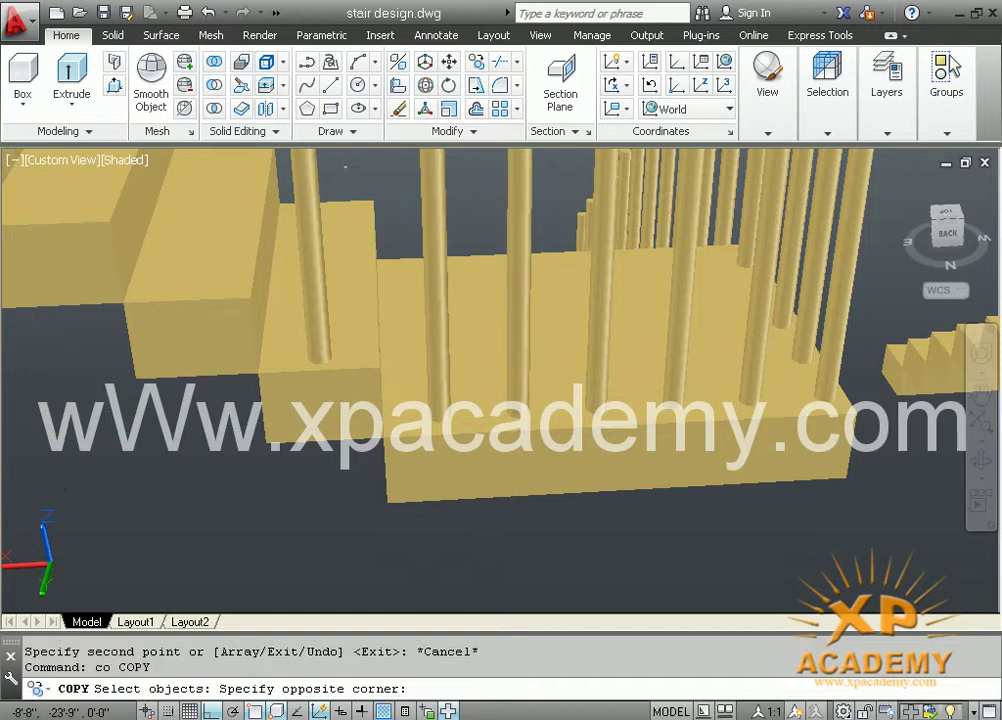
left_click(299, 173)
key("Return")
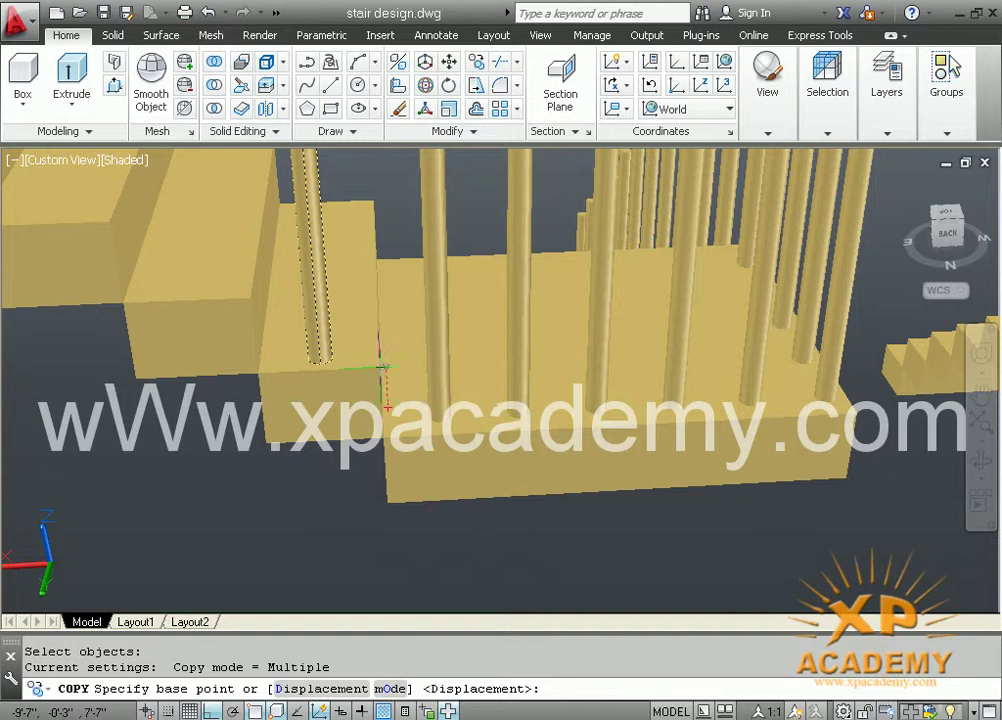
scroll(378, 375, "up", 5)
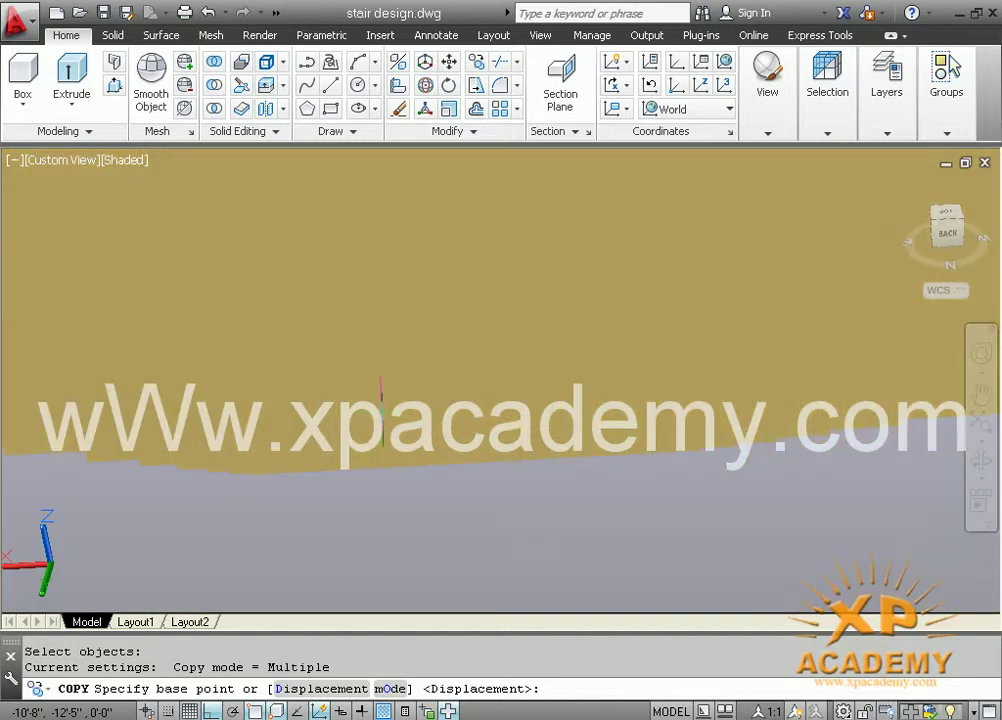
scroll(380, 410, "down", 3)
scroll(320, 467, "down", 5)
scroll(447, 479, "up", 1)
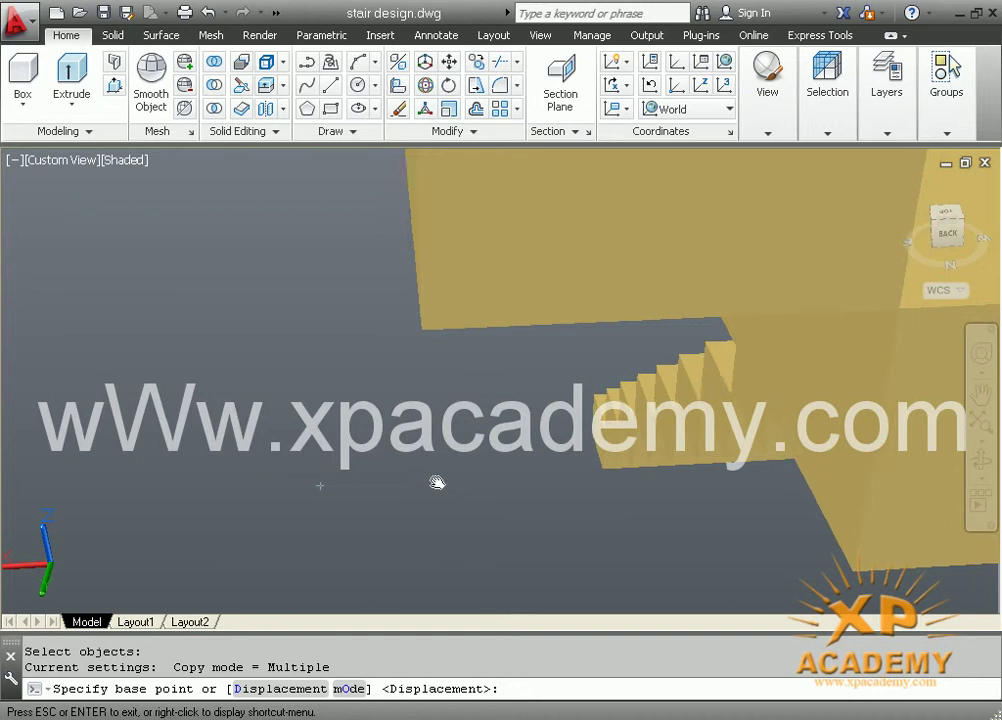
scroll(405, 481, "up", 3)
scroll(320, 486, "up", 2)
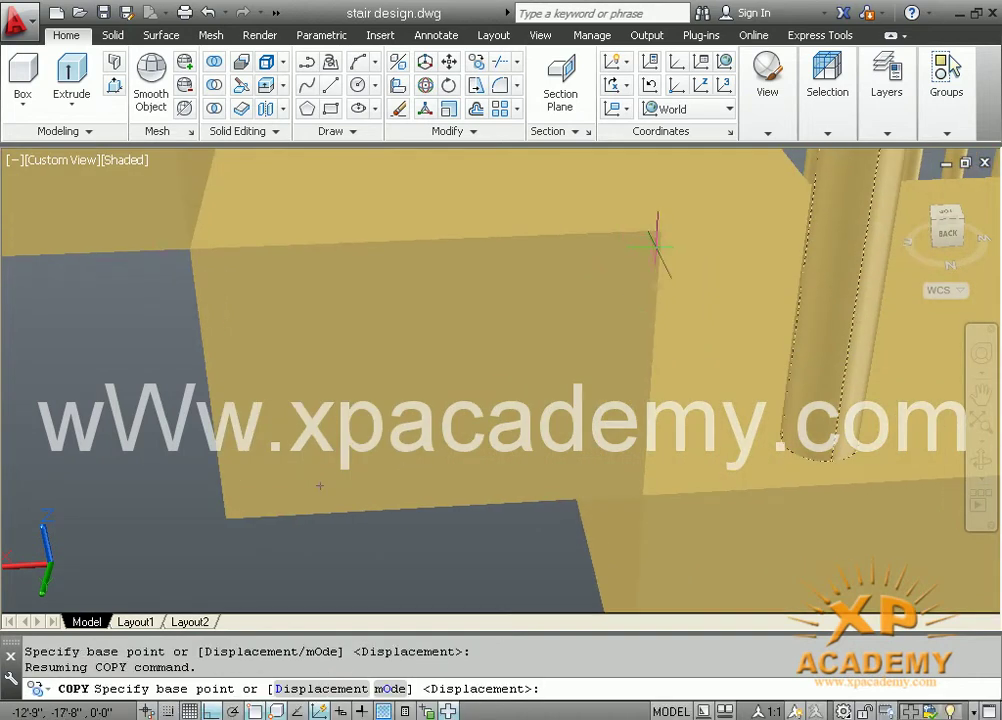
scroll(651, 262, "down", 3)
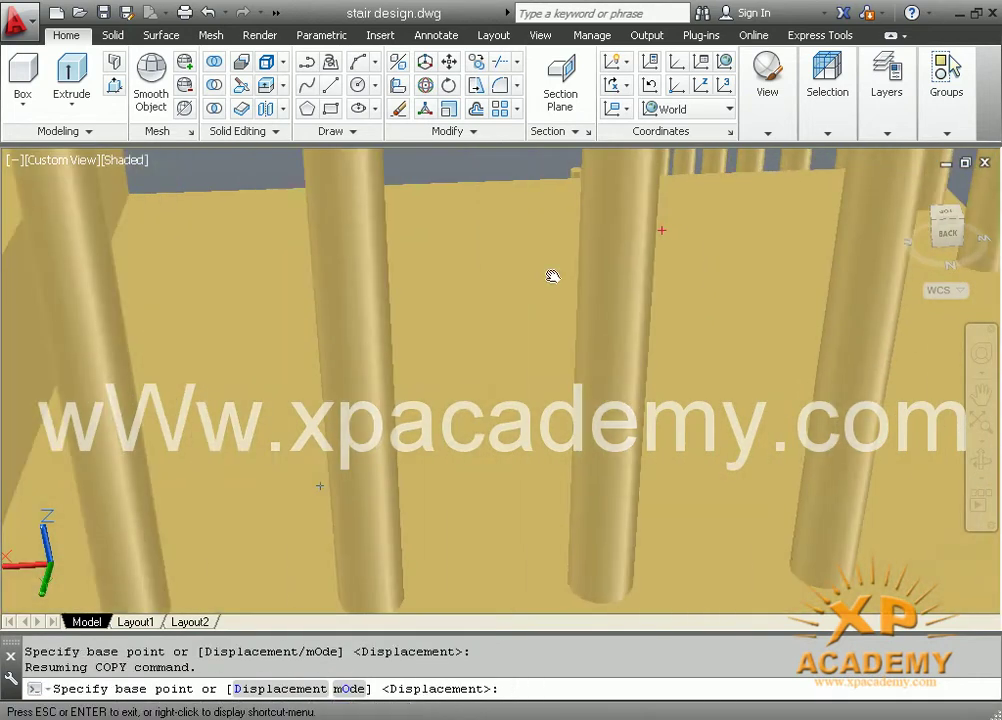
scroll(161, 403, "up", 2)
scroll(320, 486, "up", 2)
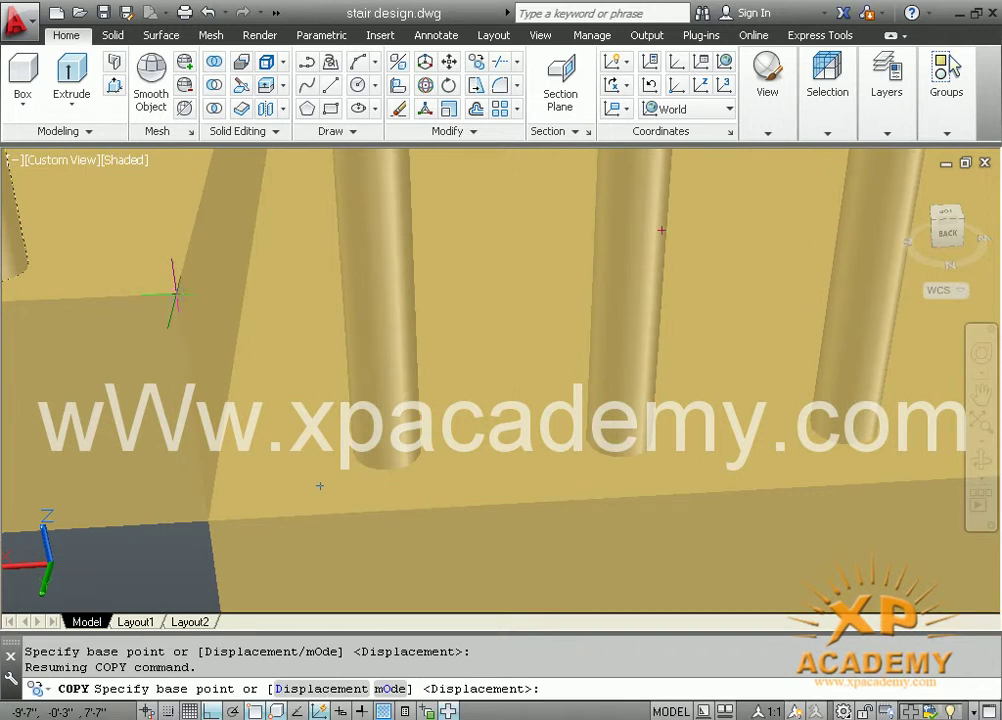
left_click(320, 486)
scroll(320, 486, "down", 5)
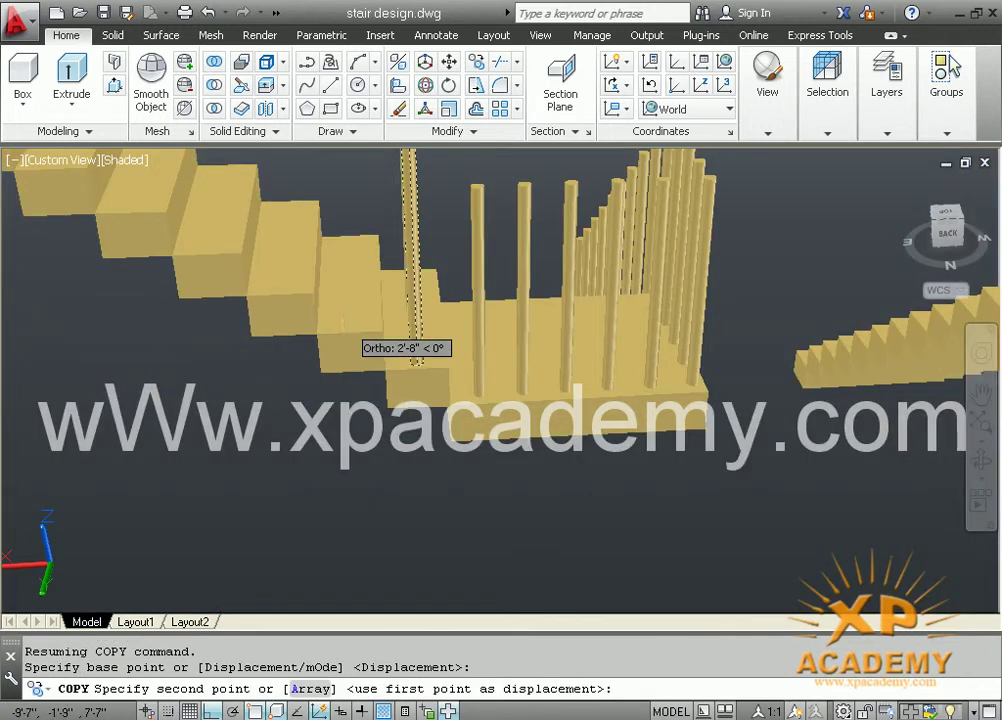
Place baluster copies on each of the next four steps up to the top step
left_click(385, 336)
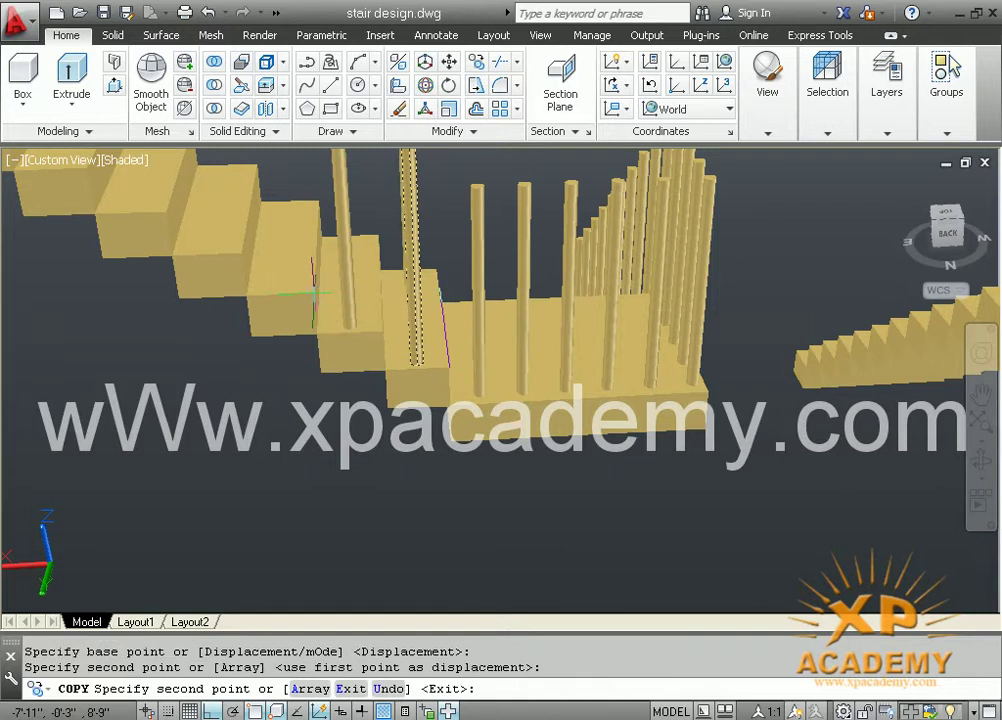
left_click(238, 254)
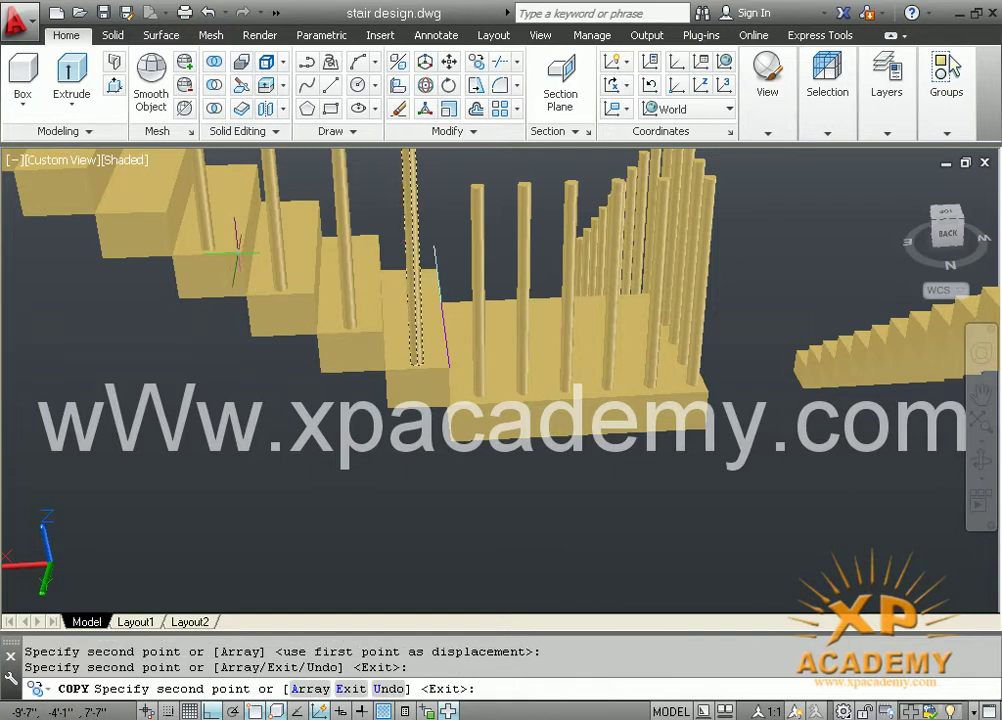
middle_click_drag(238, 254, 257, 286, "shift")
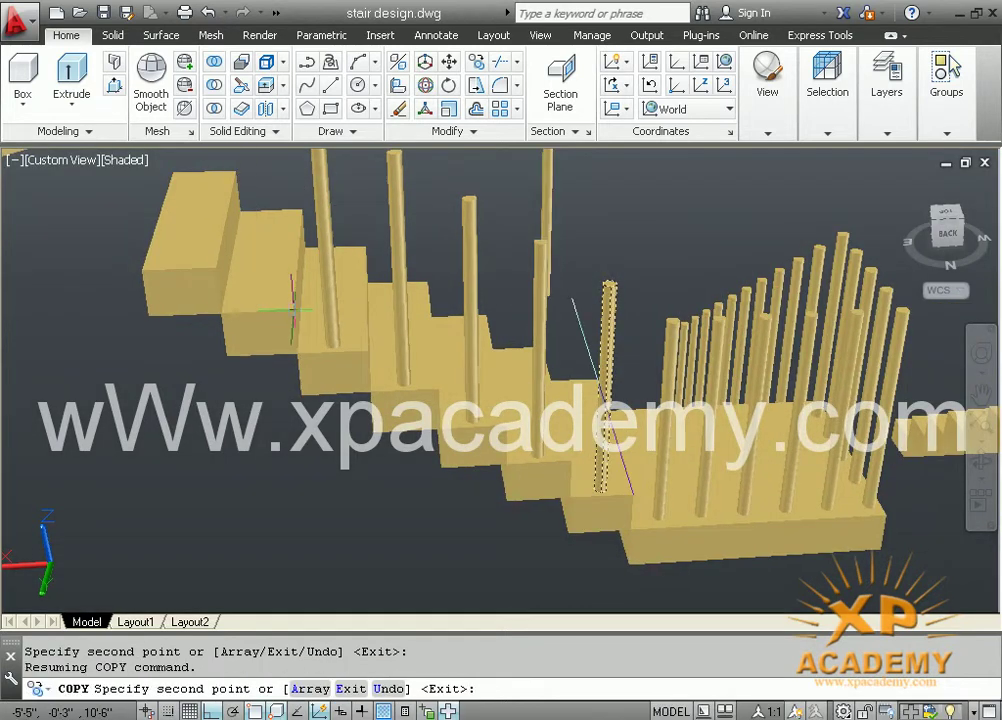
left_click(212, 272)
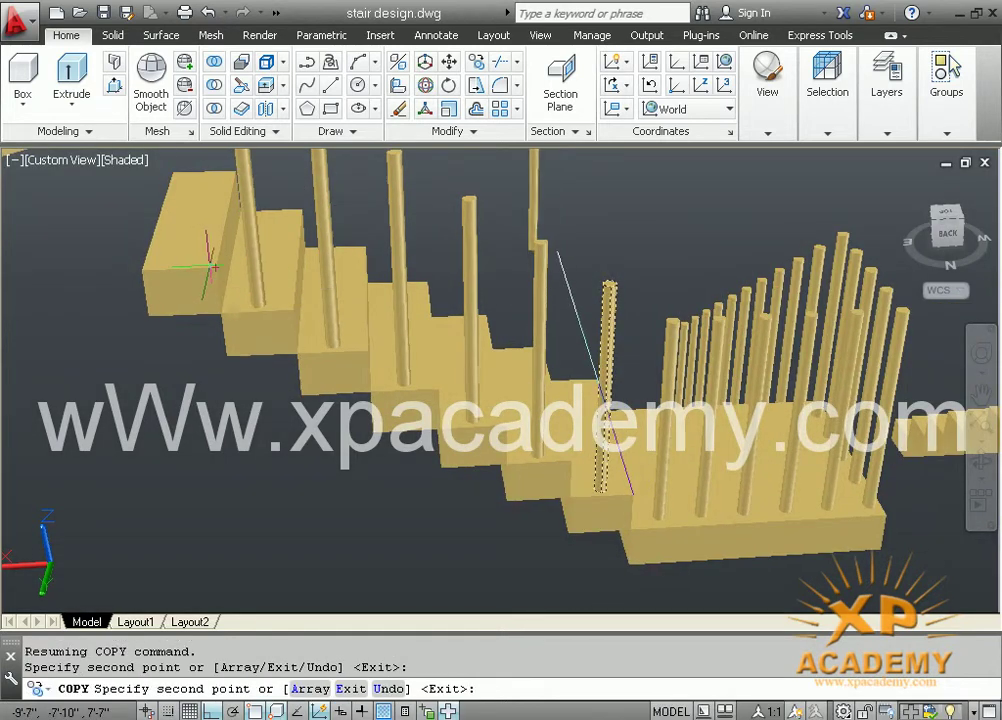
left_click(172, 262)
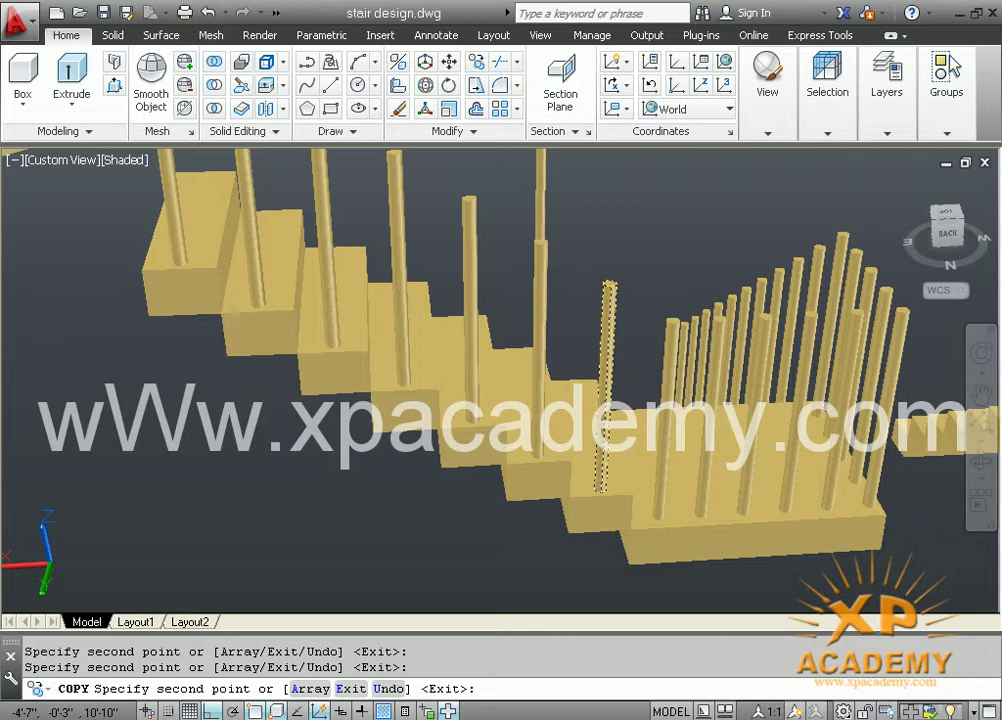
key("Escape")
scroll(216, 319, "down", 2)
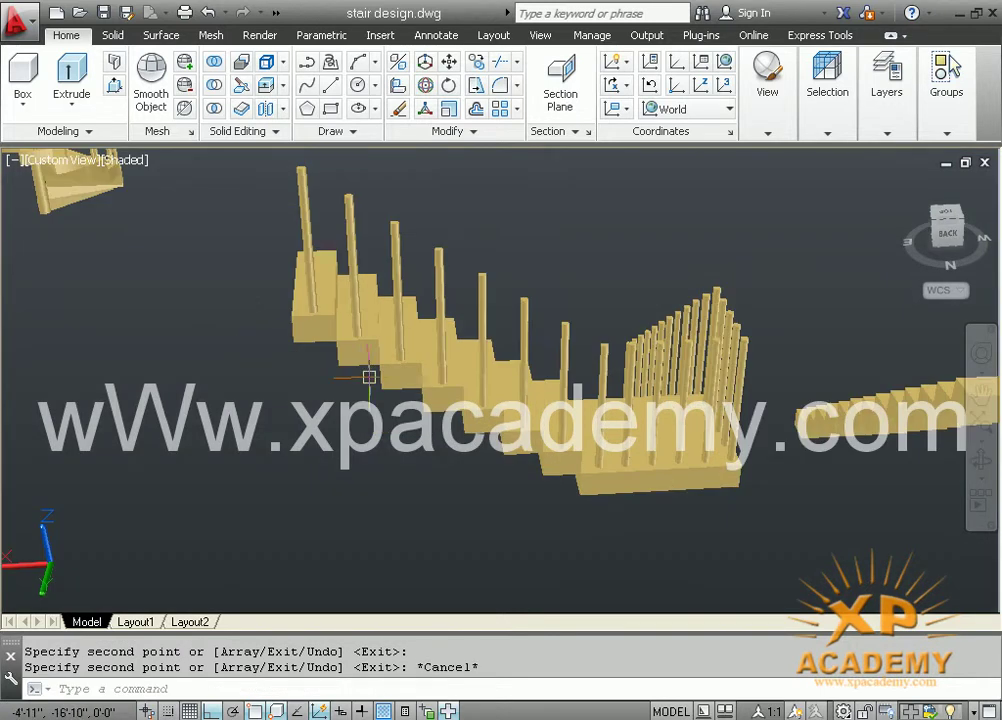
Select the stair-flight balusters for mirroring
mouse_move(404, 428)
middle_mouse_down("shift")
mouse_move(254, 426)
mouse_move(109, 408)
middle_mouse_up("shift")
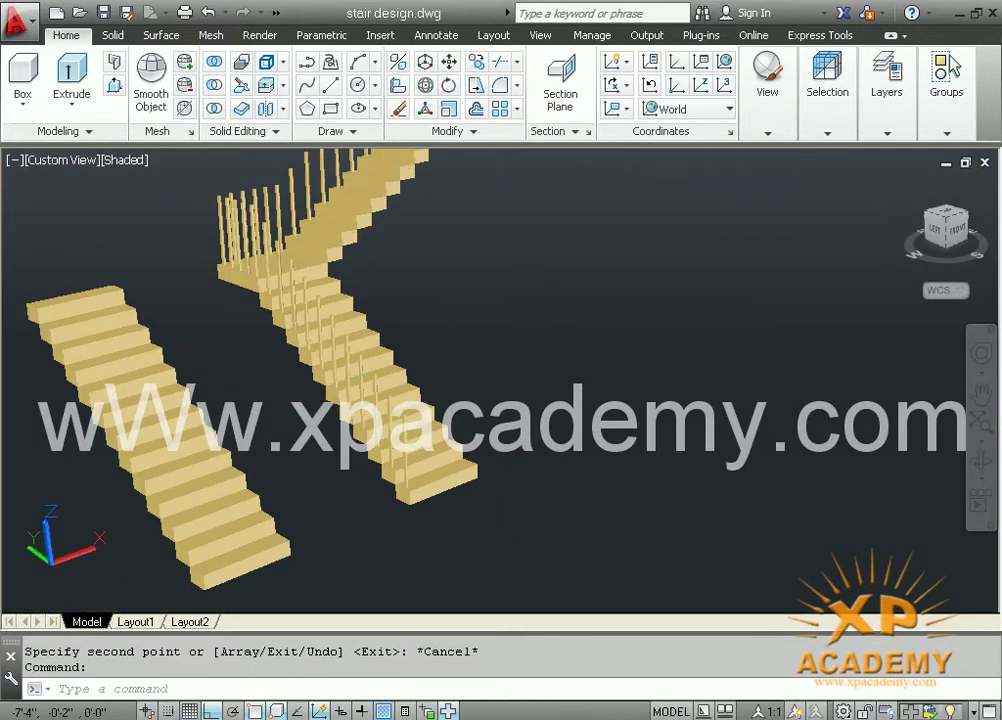
mouse_move(335, 356)
middle_mouse_down()
mouse_move(326, 426)
mouse_move(326, 412)
middle_mouse_up()
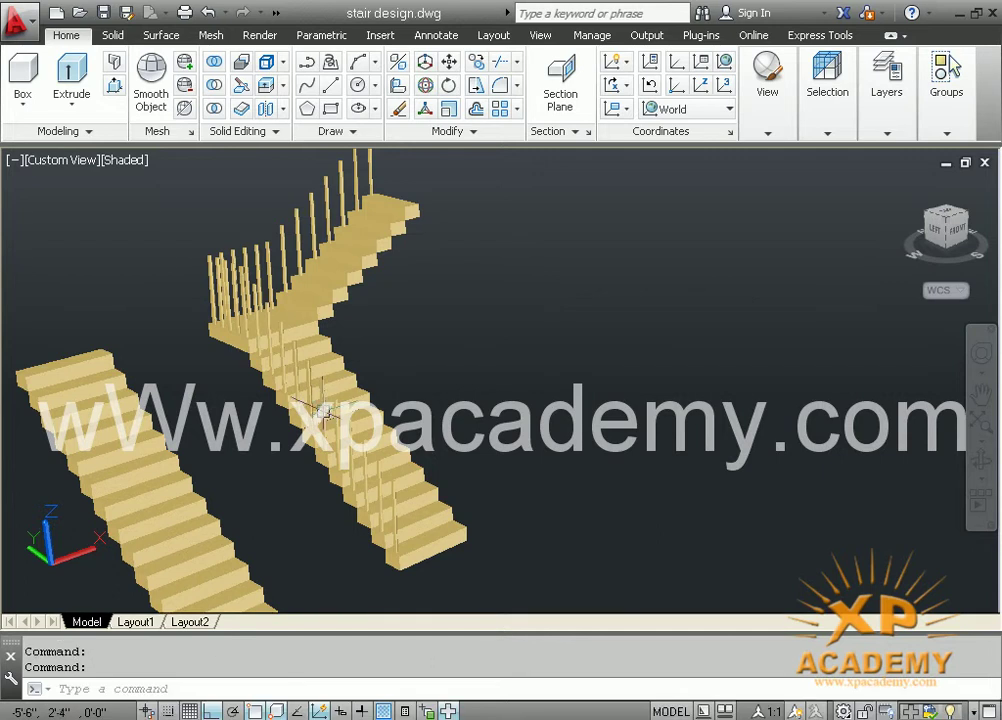
type("mi")
key("Return")
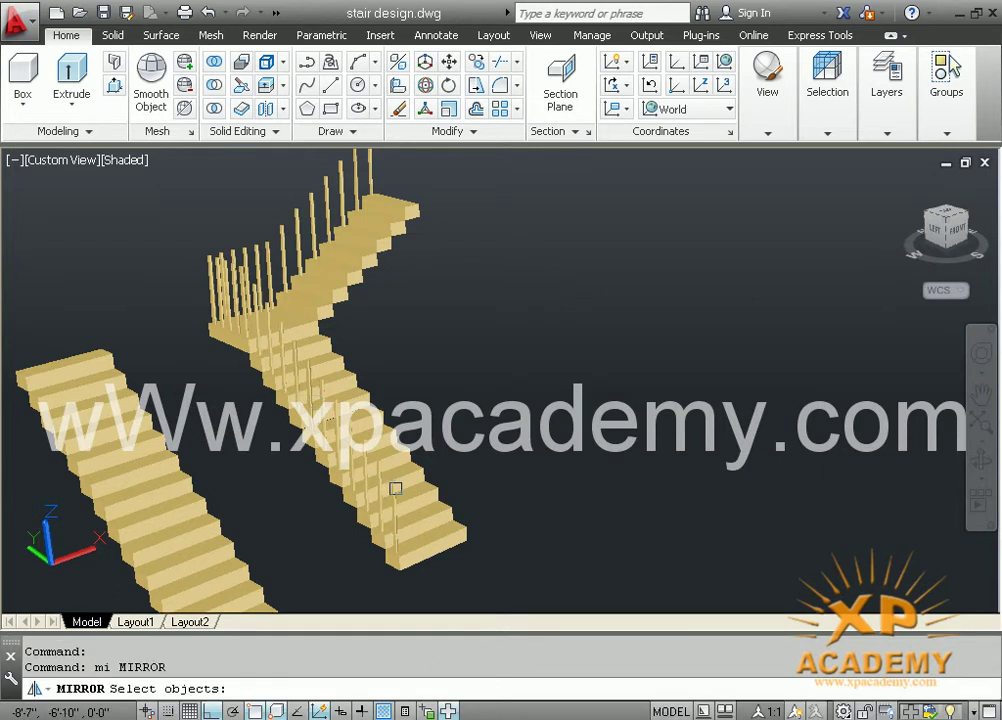
left_click(395, 486)
left_click(376, 462)
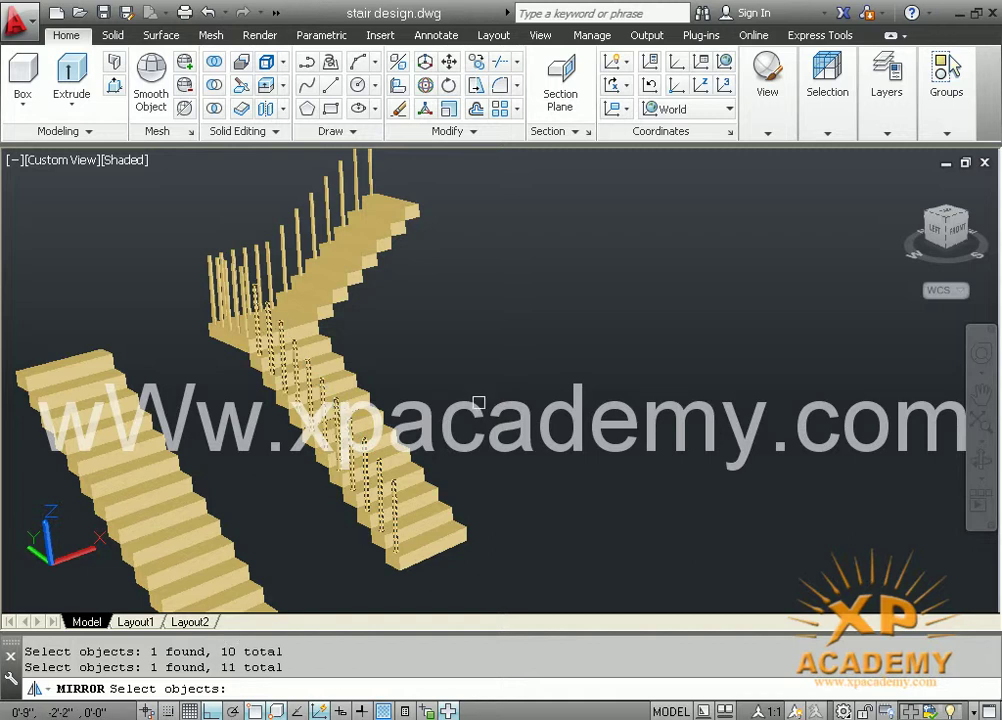
mouse_move(499, 475)
middle_mouse_down("shift")
mouse_move(497, 465)
mouse_move(514, 496)
mouse_move(514, 465)
mouse_move(508, 480)
middle_mouse_up("shift")
key("Return")
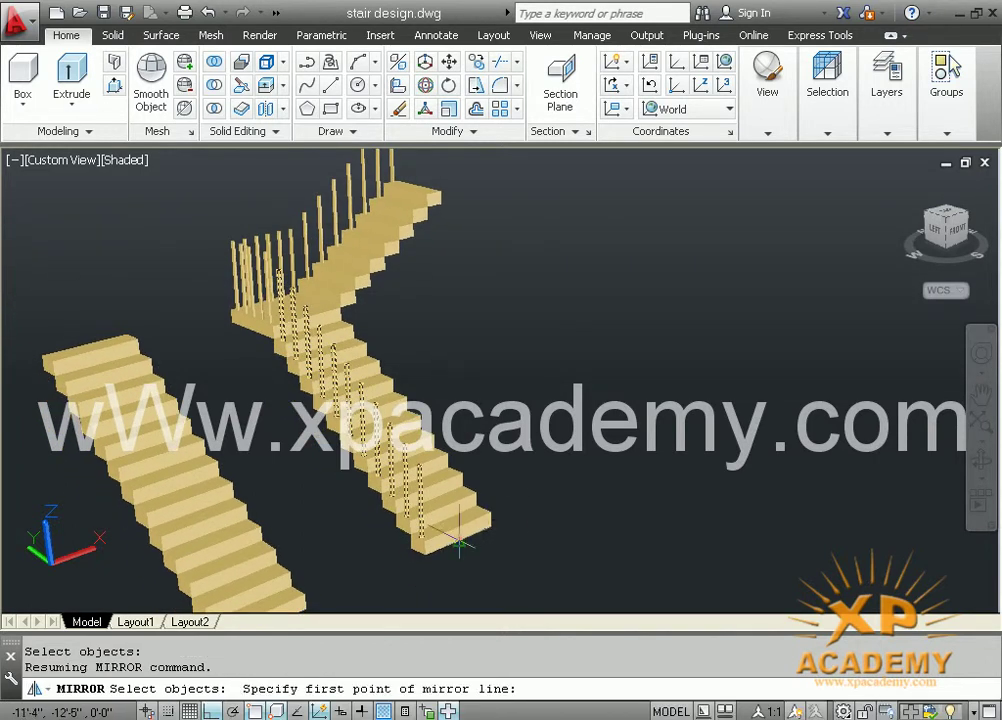
Mirror the balusters across a two-point line along the stair, keeping the originals
left_click(459, 541)
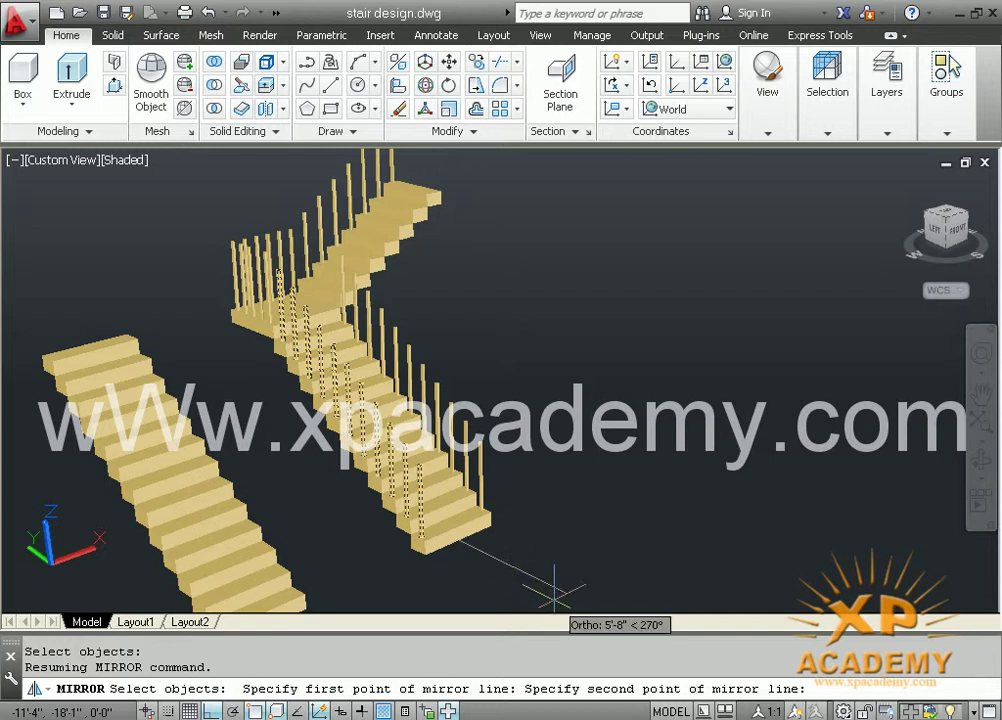
left_click(548, 590)
key("Return")
mouse_move(488, 538)
middle_mouse_down("shift")
mouse_move(331, 539)
mouse_move(472, 544)
middle_mouse_up("shift")
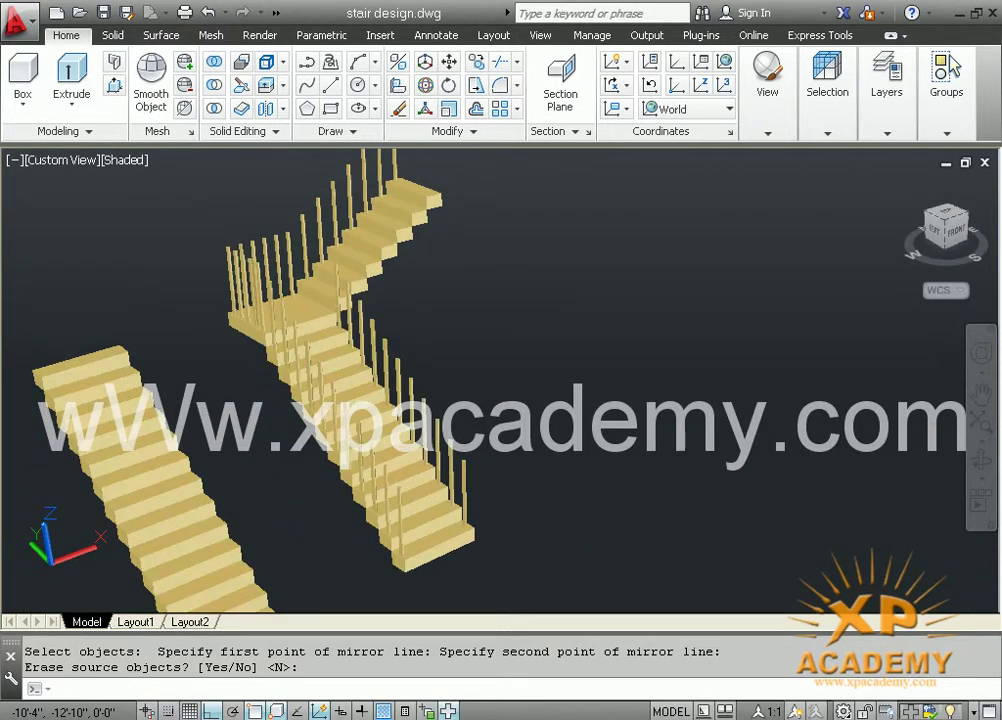
key("Return")
key("ctrl+z")
Reframe both staircases and set the visual style to 2D Wireframe
mouse_move(447, 539)
middle_mouse_down("shift")
mouse_move(459, 530)
mouse_move(510, 541)
mouse_move(459, 564)
mouse_move(418, 539)
middle_mouse_up("shift")
mouse_move(463, 380)
middle_mouse_down("shift")
mouse_move(470, 362)
mouse_move(454, 380)
mouse_move(458, 431)
middle_mouse_up("shift")
mouse_move(360, 250)
middle_mouse_down()
mouse_move(376, 532)
mouse_move(346, 339)
middle_mouse_up()
scroll(470, 382, "up", 2)
scroll(368, 300, "up", 2)
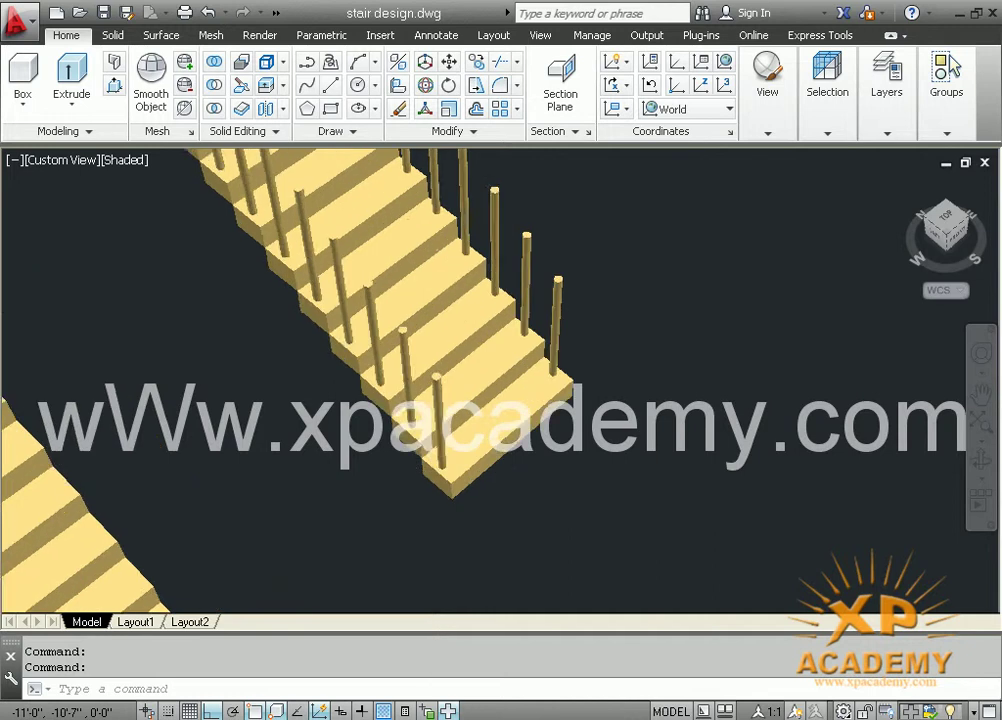
scroll(350, 308, "up", 1)
scroll(300, 320, "up", 2)
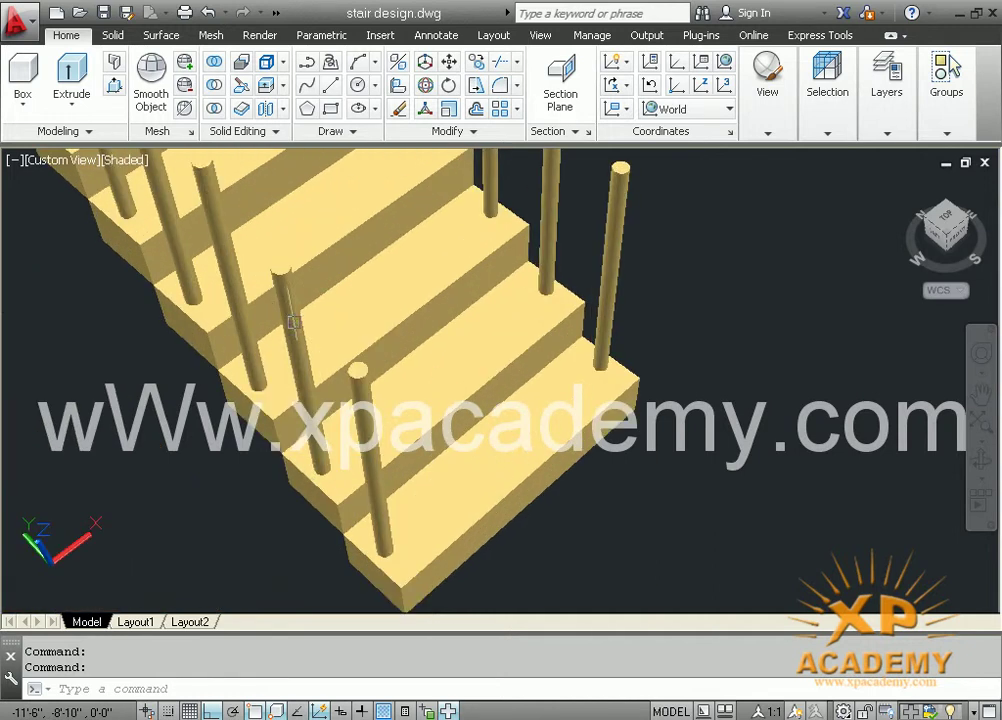
left_click(118, 160)
left_click(153, 215)
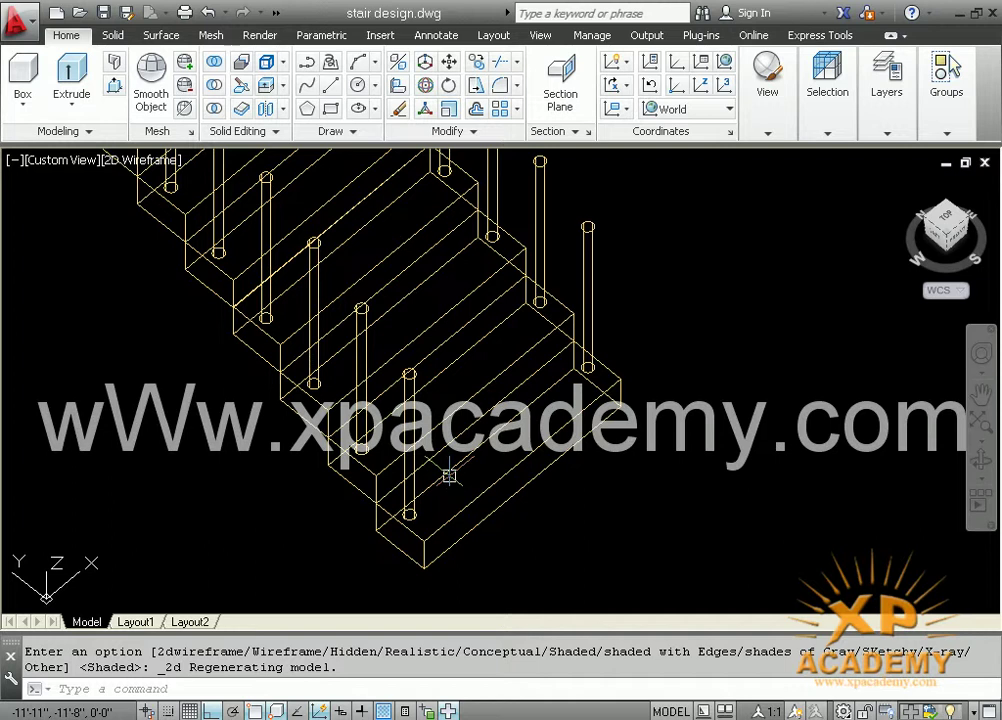
Start a 3D polyline through the first five baluster top centres
left_click(334, 64)
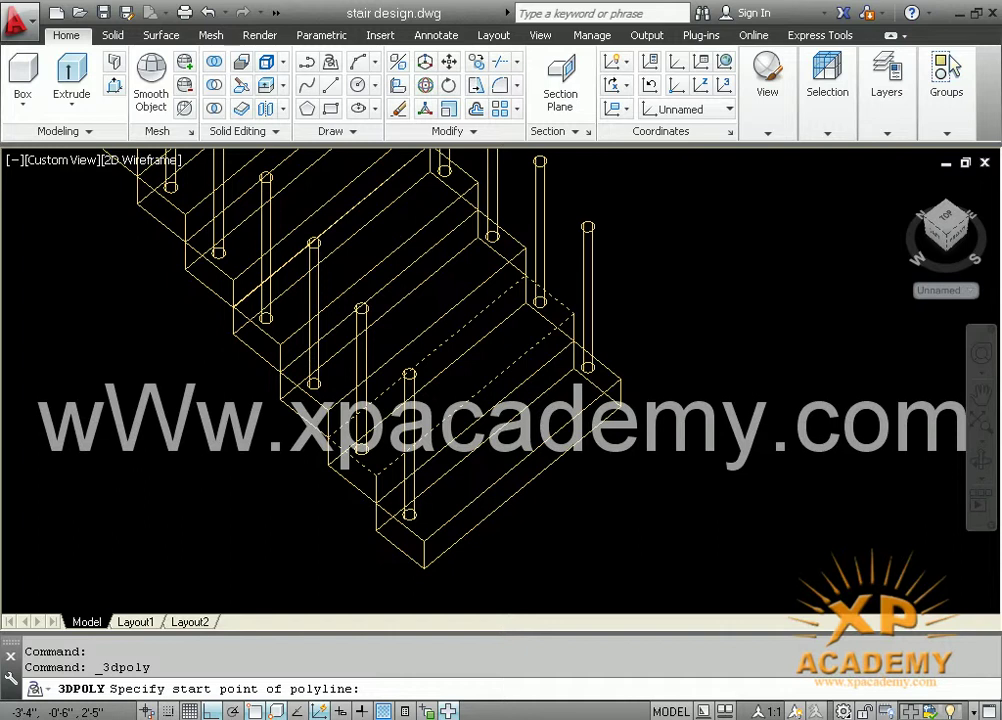
scroll(412, 388, "up", 4)
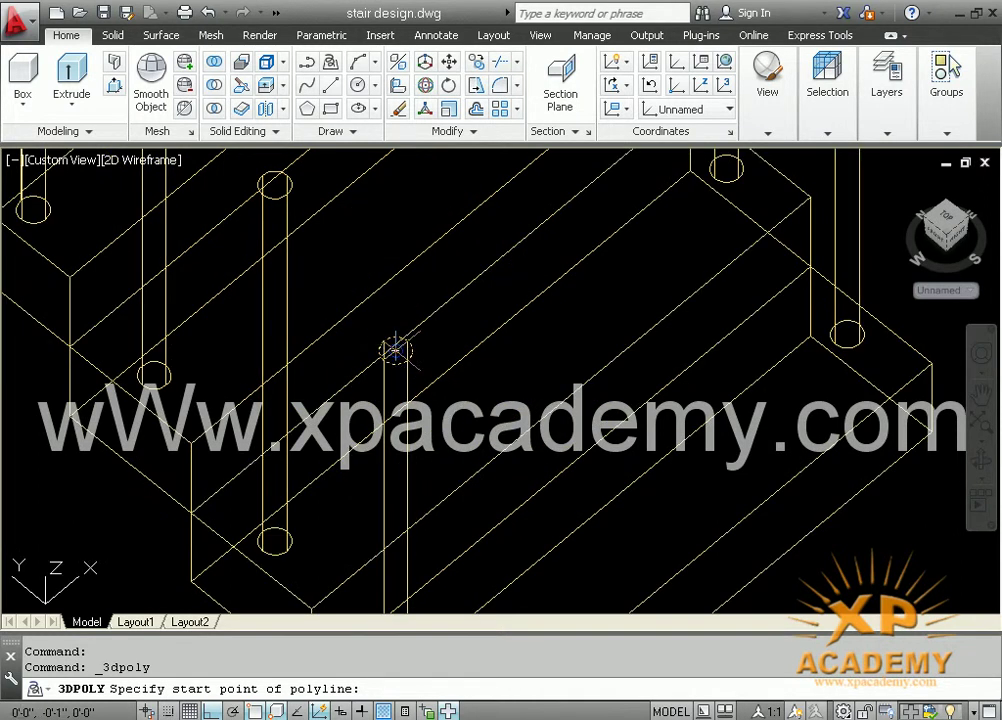
left_click(395, 350)
middle_click_drag(336, 335, 390, 497, "shift")
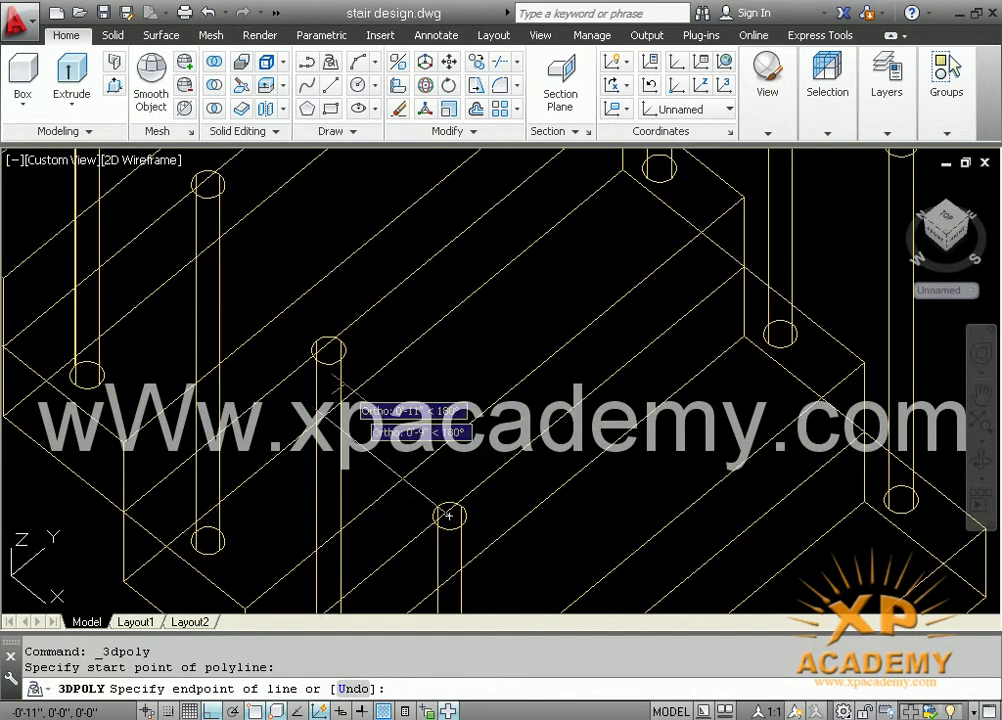
left_click(328, 350)
middle_click_drag(306, 356, 358, 525)
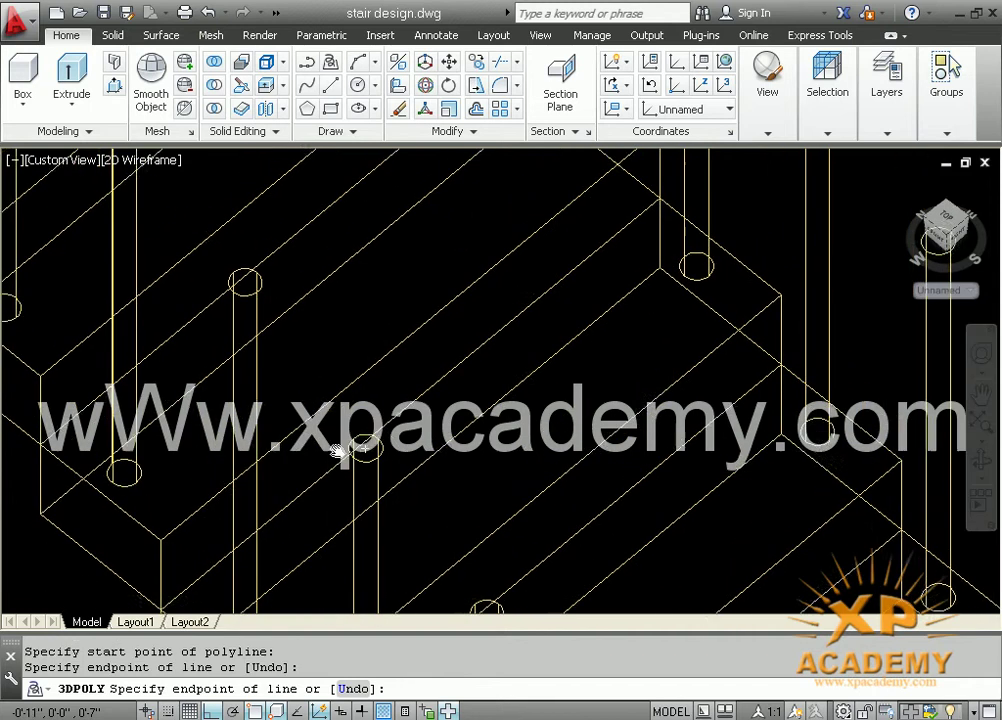
left_click(268, 358)
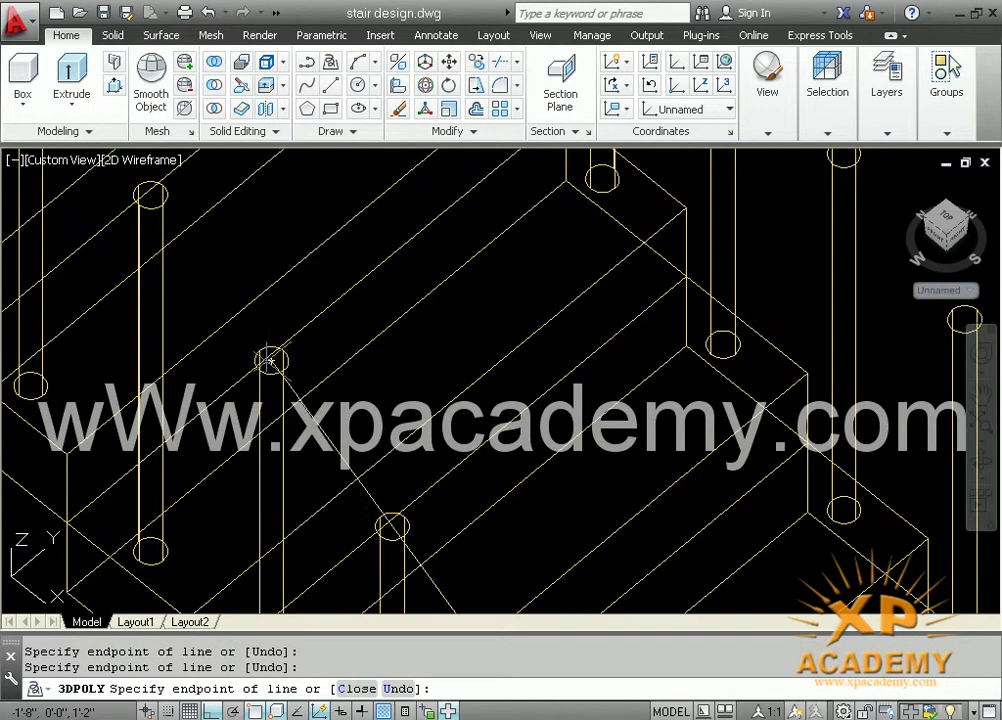
middle_click_drag(268, 358, 384, 541)
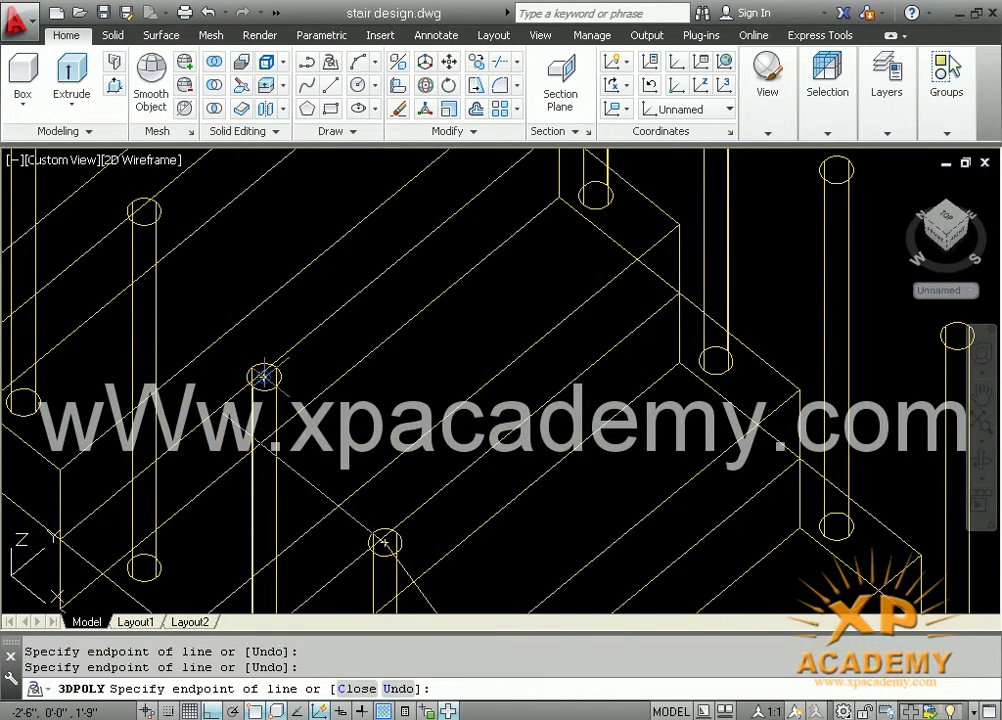
left_click(264, 376)
middle_click_drag(264, 376, 346, 438)
left_click(312, 403)
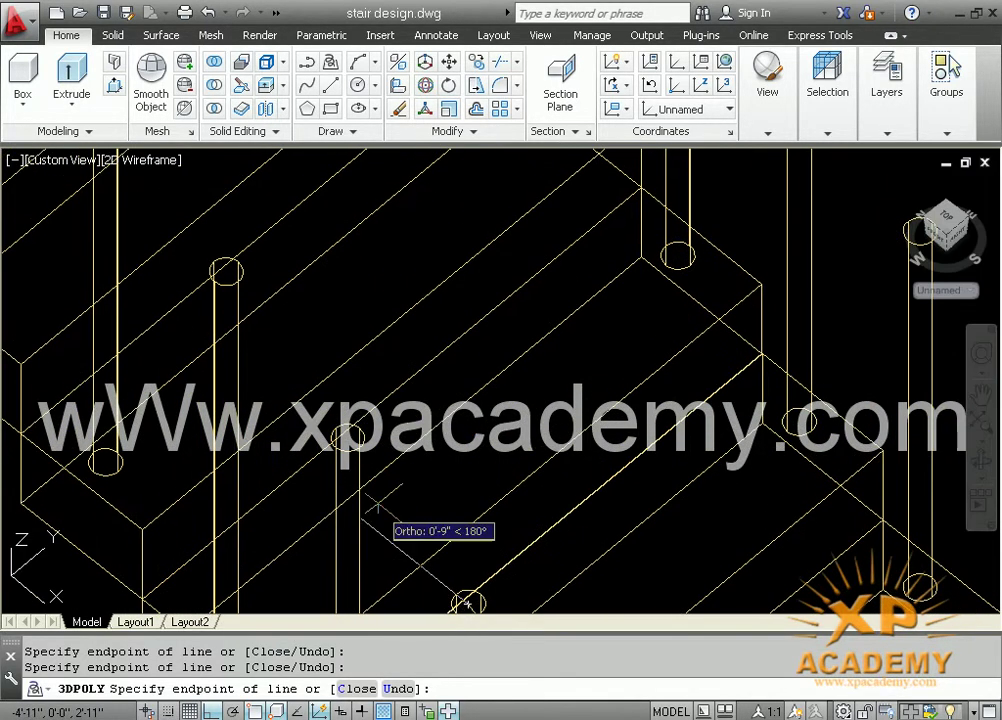
Add the next baluster top to the polyline, panning along the stair, and end it
middle_click_drag(360, 487, 338, 447)
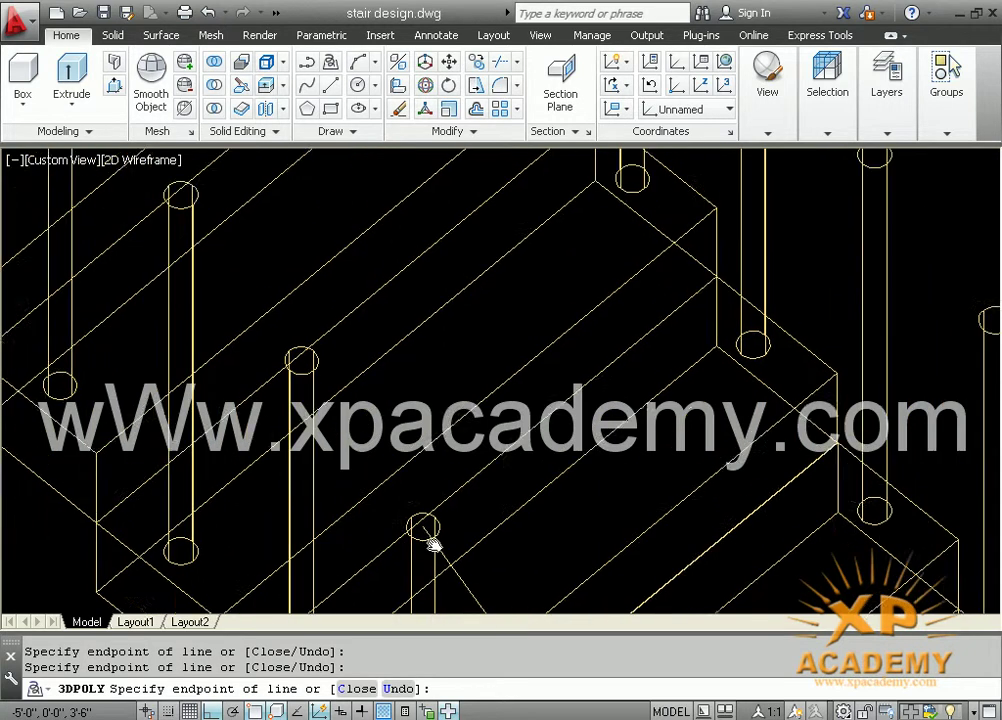
mouse_move(323, 400)
middle_mouse_down()
mouse_move(292, 351)
mouse_move(306, 363)
mouse_move(293, 384)
mouse_move(302, 369)
middle_mouse_up()
left_click(347, 407)
mouse_move(266, 342)
middle_mouse_down("shift")
mouse_move(470, 526)
mouse_move(387, 459)
middle_mouse_up("shift")
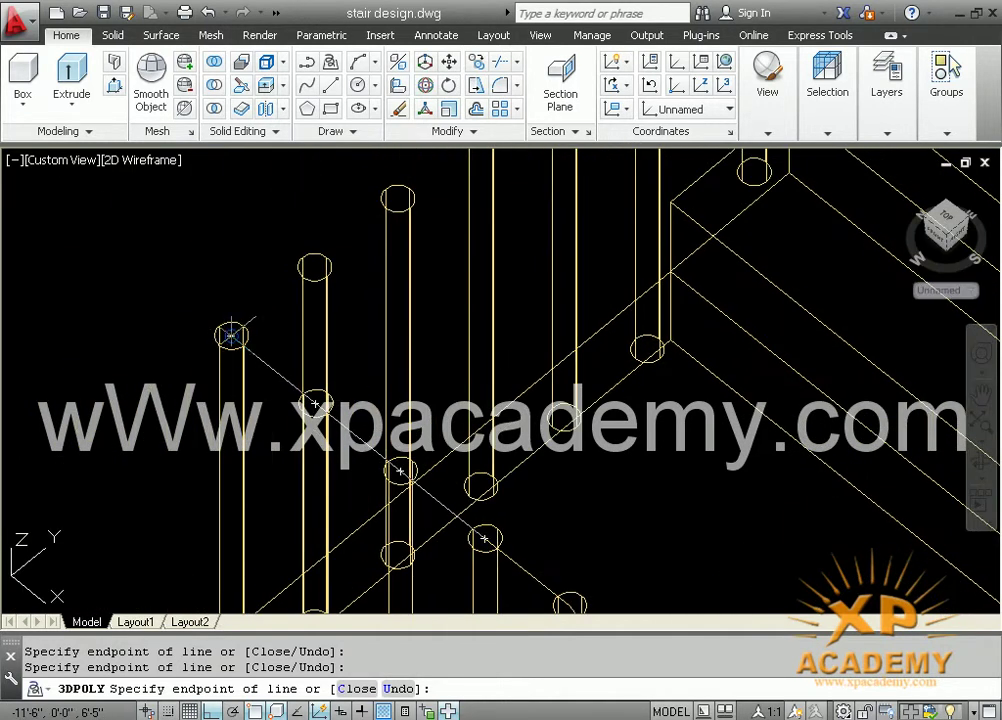
middle_click_drag(280, 329, 119, 514)
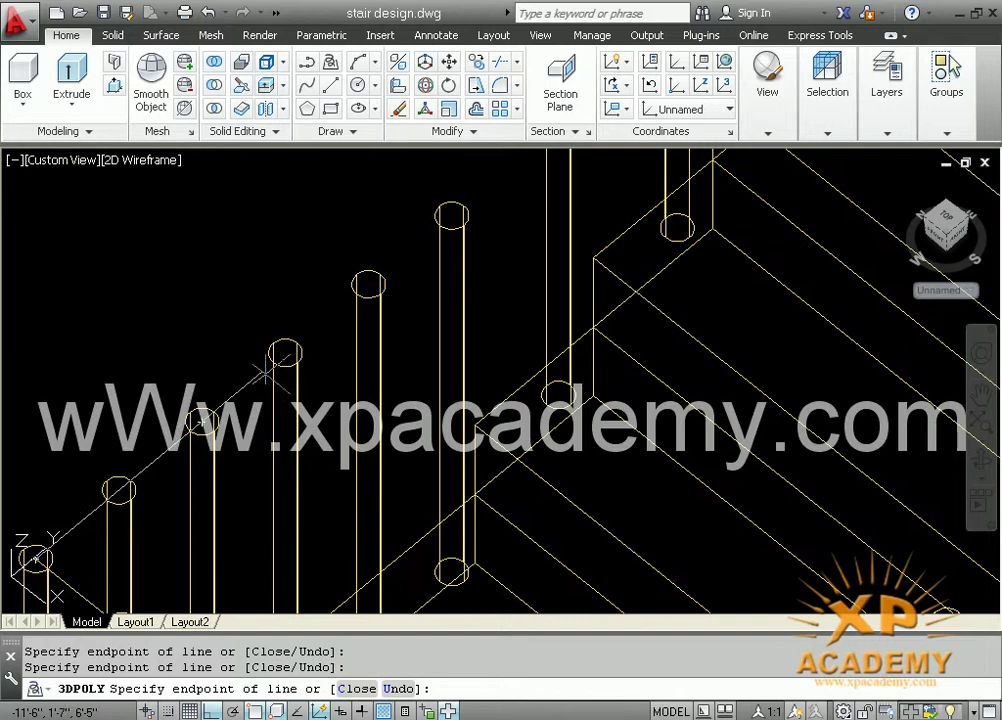
mouse_move(450, 216)
middle_mouse_down()
mouse_move(313, 418)
mouse_move(380, 300)
mouse_move(262, 459)
mouse_move(365, 345)
middle_mouse_up()
middle_click_drag(246, 485, 370, 322)
middle_click_drag(447, 224, 457, 221)
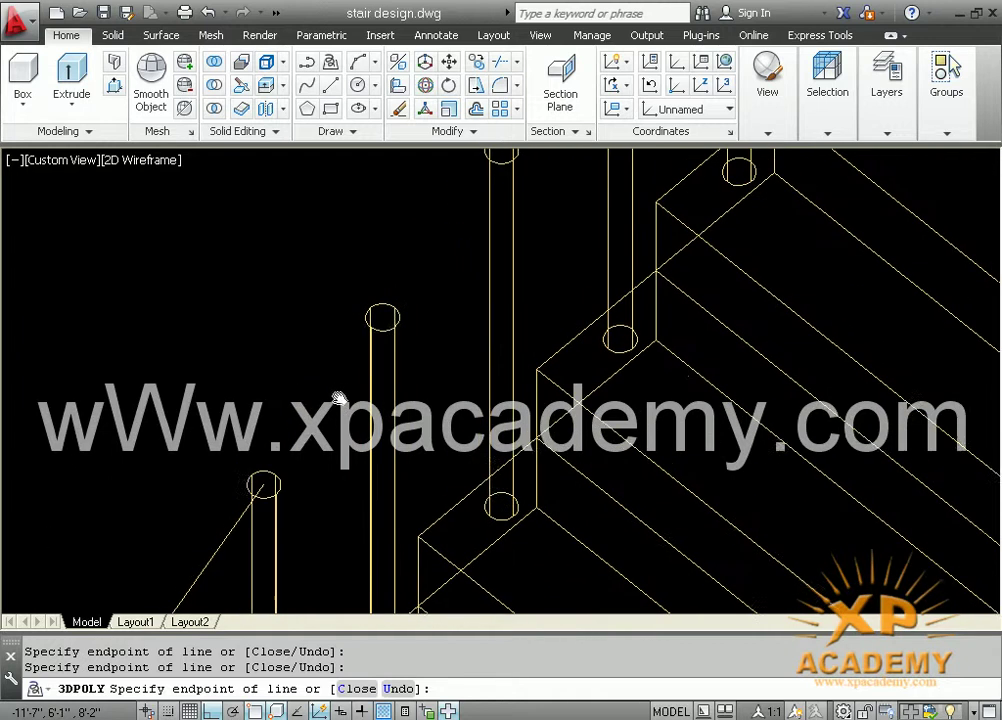
mouse_move(382, 316)
middle_mouse_down()
mouse_move(330, 318)
mouse_move(258, 467)
mouse_move(337, 347)
middle_mouse_up()
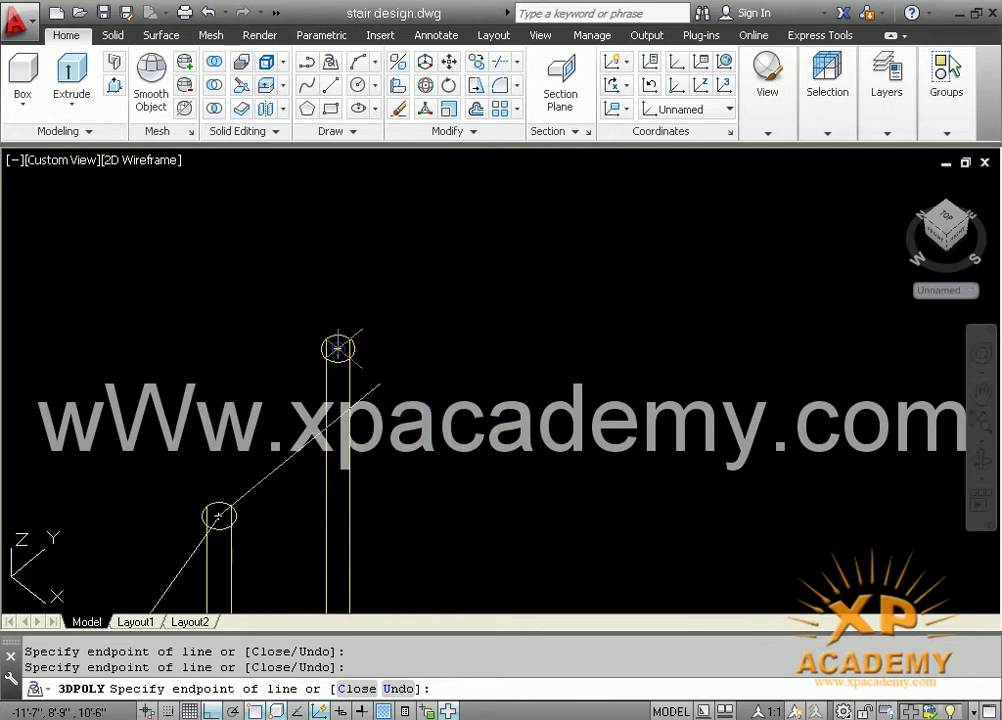
key("Return")
Zoom and pan out to show the whole stair flight
scroll(338, 348, "down", 2)
scroll(338, 348, "down", 2)
mouse_move(418, 440)
middle_mouse_down()
mouse_move(450, 220)
mouse_move(436, 447)
mouse_move(436, 365)
mouse_move(380, 206)
mouse_move(420, 455)
mouse_move(434, 257)
middle_mouse_up()
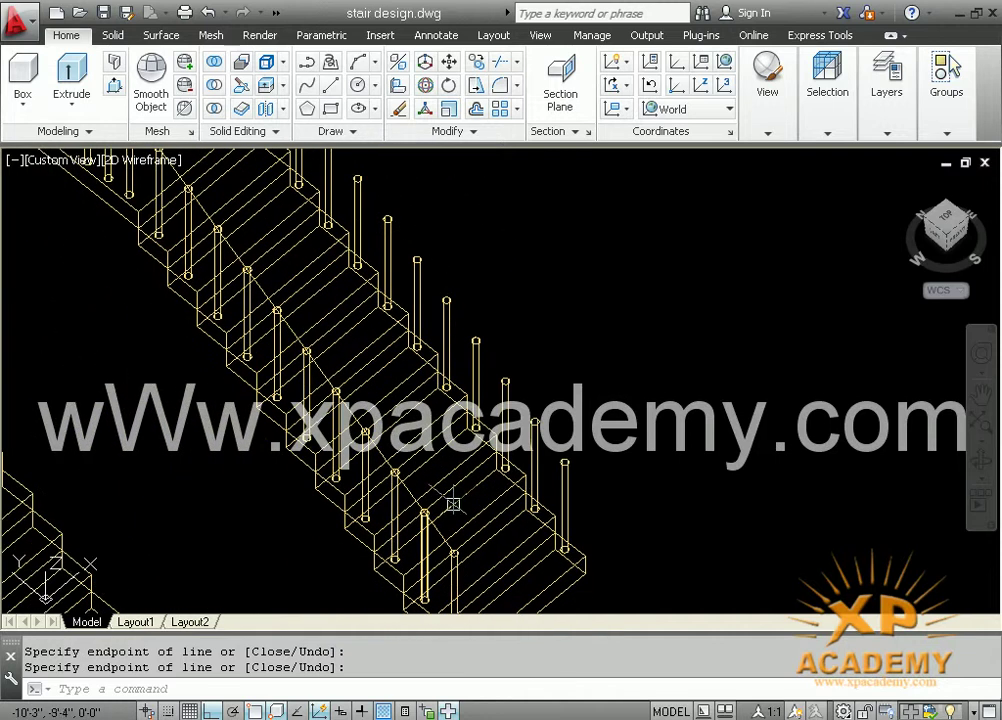
middle_click_drag(398, 470, 364, 378)
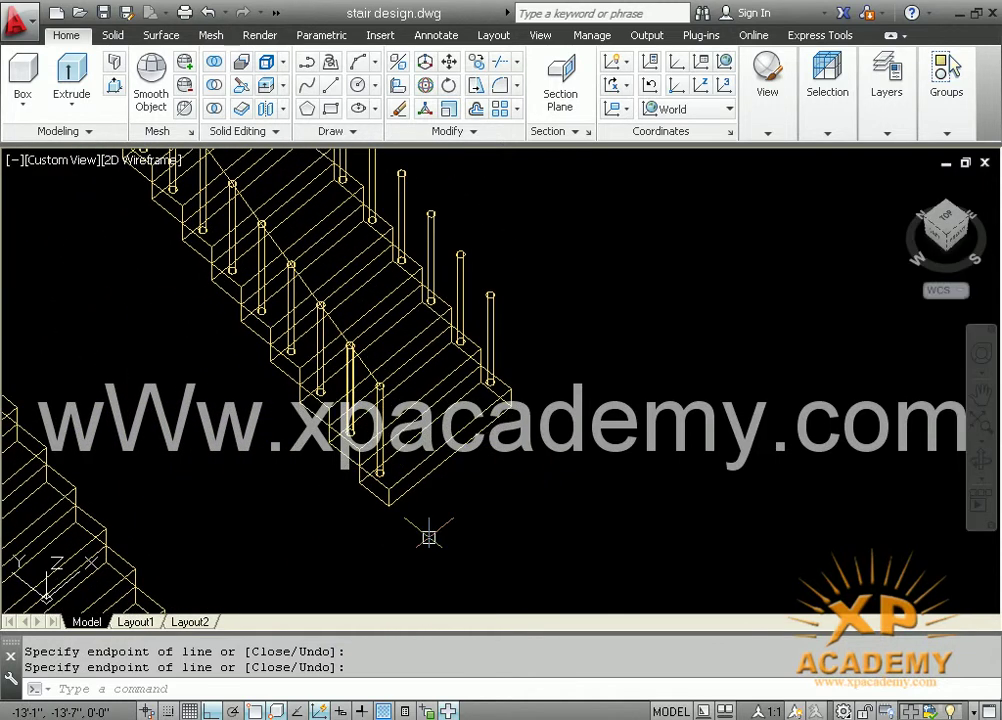
Draw a circle of radius 1 below the stair
type("c")
key("Return")
left_click(476, 533)
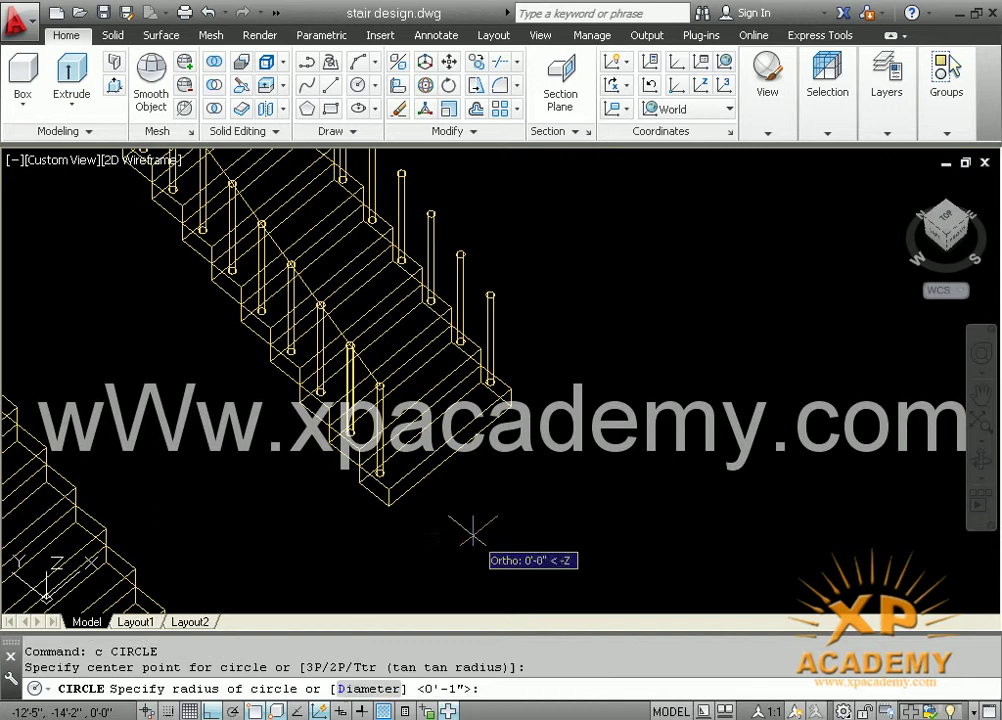
key("Return")
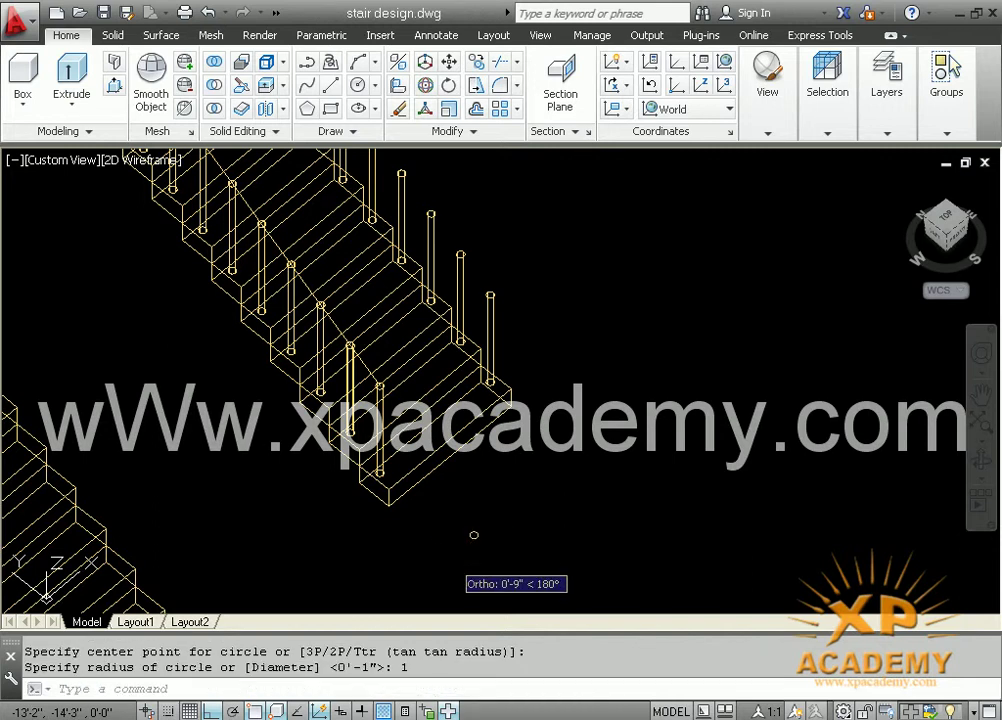
scroll(476, 541, "up", 3)
scroll(465, 521, "up", 2)
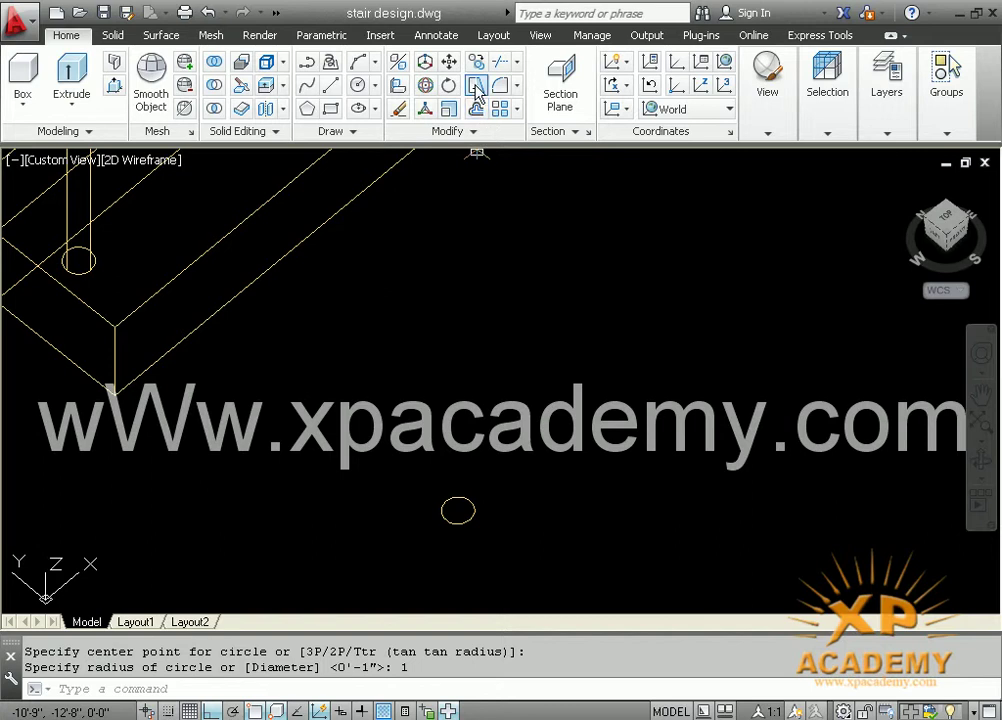
3D-rotate the circle 90° about its centre so it stands upright
left_click(428, 87)
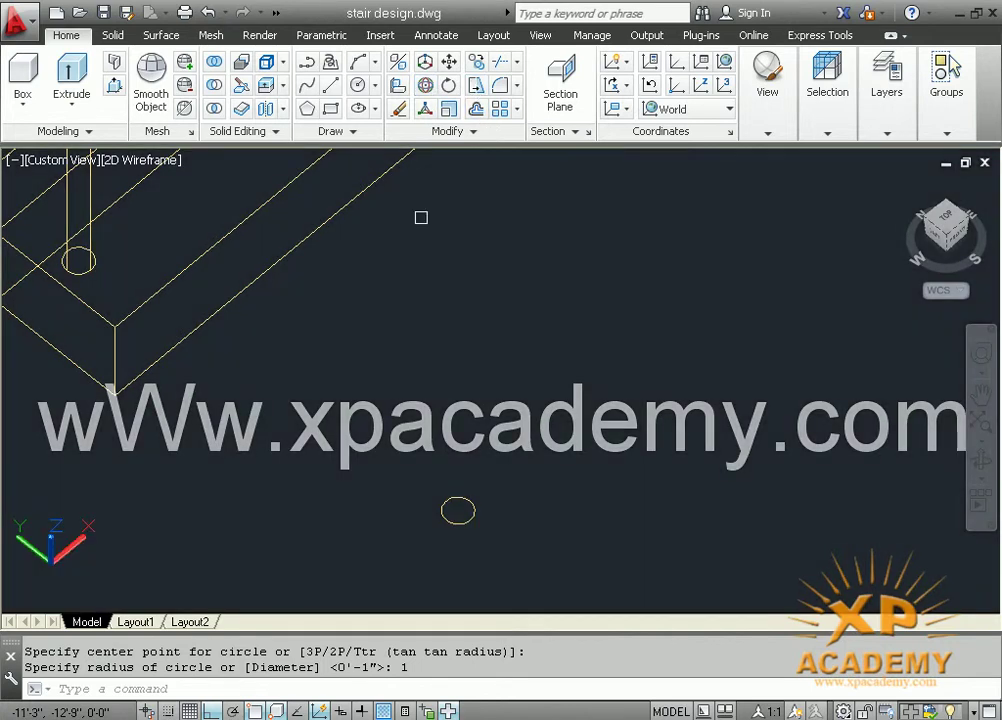
left_click(459, 522)
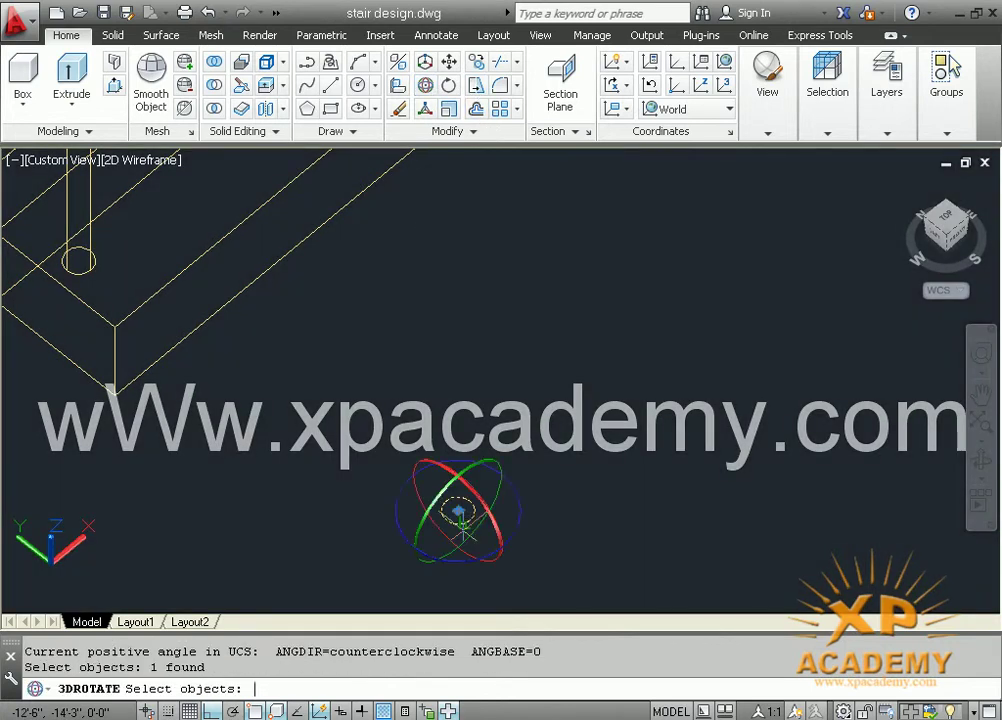
key("Return")
left_click(458, 510)
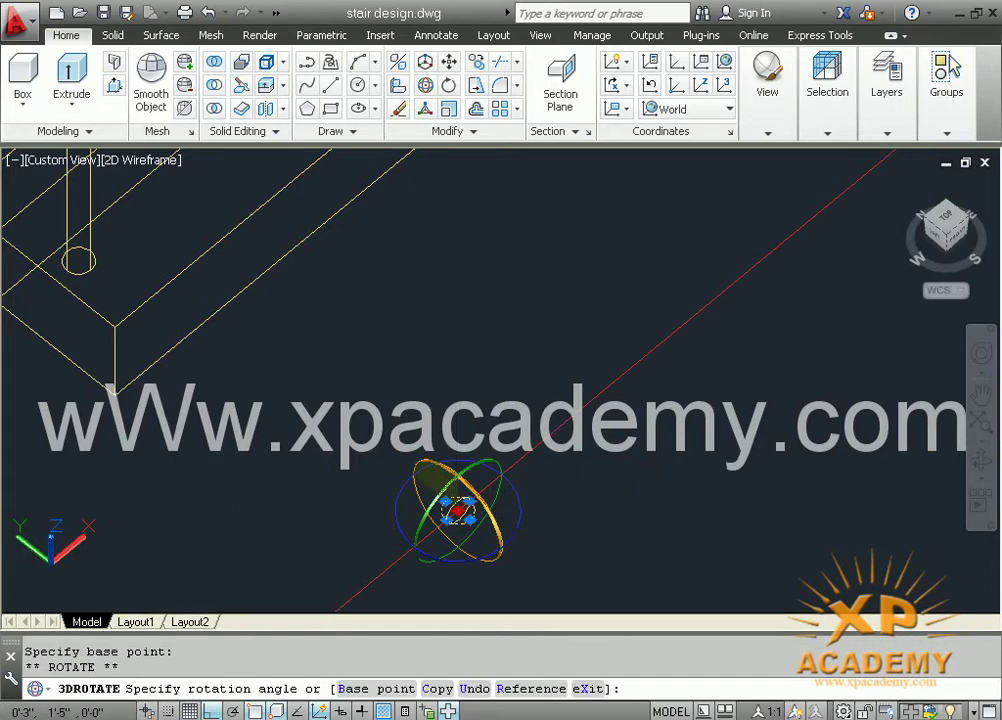
left_click(649, 467)
Attempt to move the circle, cancelling when it fails to select
type("m")
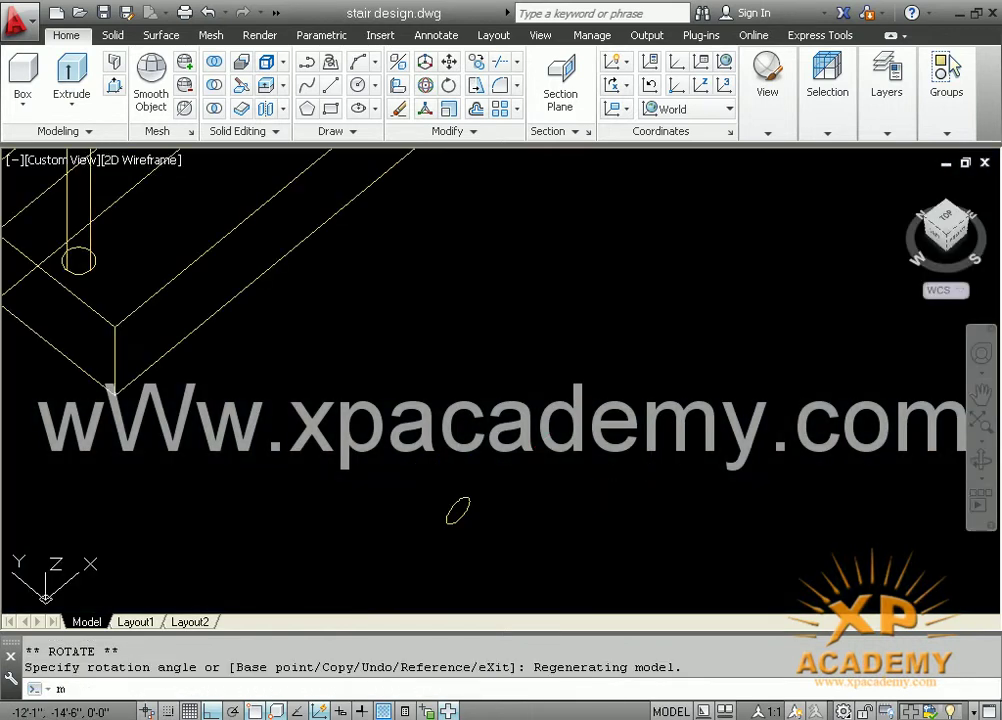
key("Return")
double_click(452, 499)
left_click(460, 542)
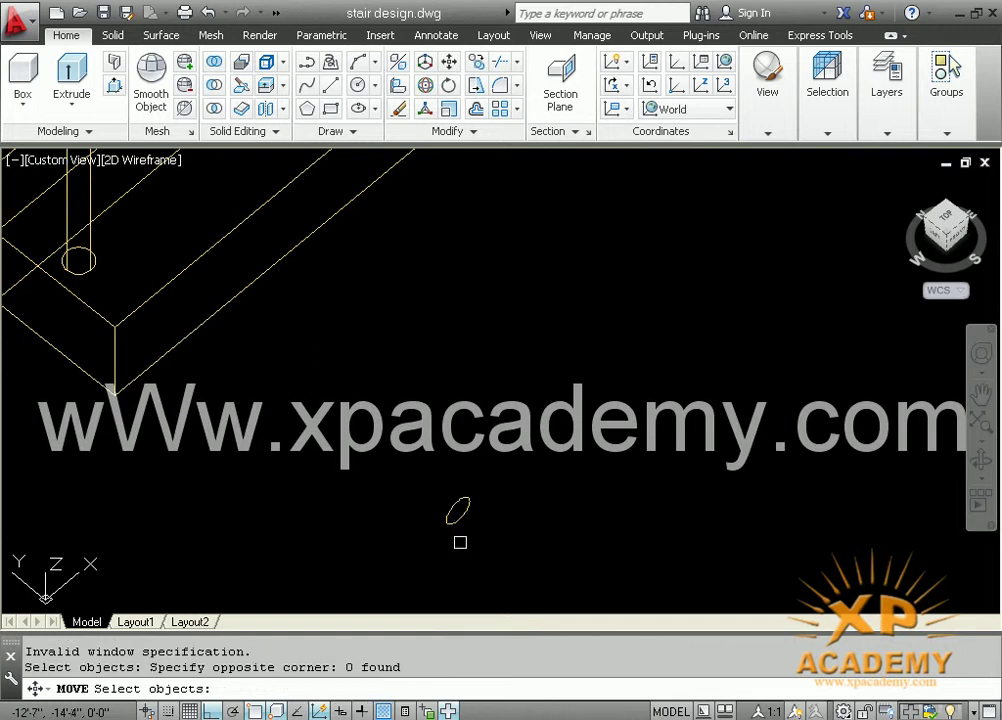
key("Return")
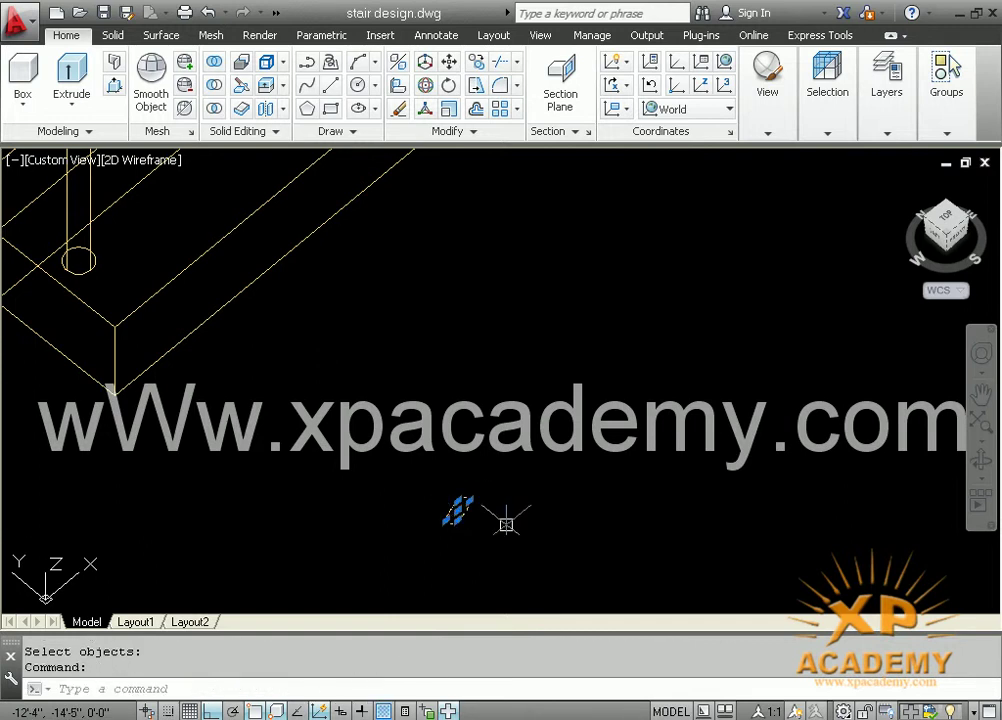
key("Escape")
Move the circle from its centre onto the first baluster's top
type("m")
key("Return")
left_click(476, 569)
left_click(403, 470)
key("Return")
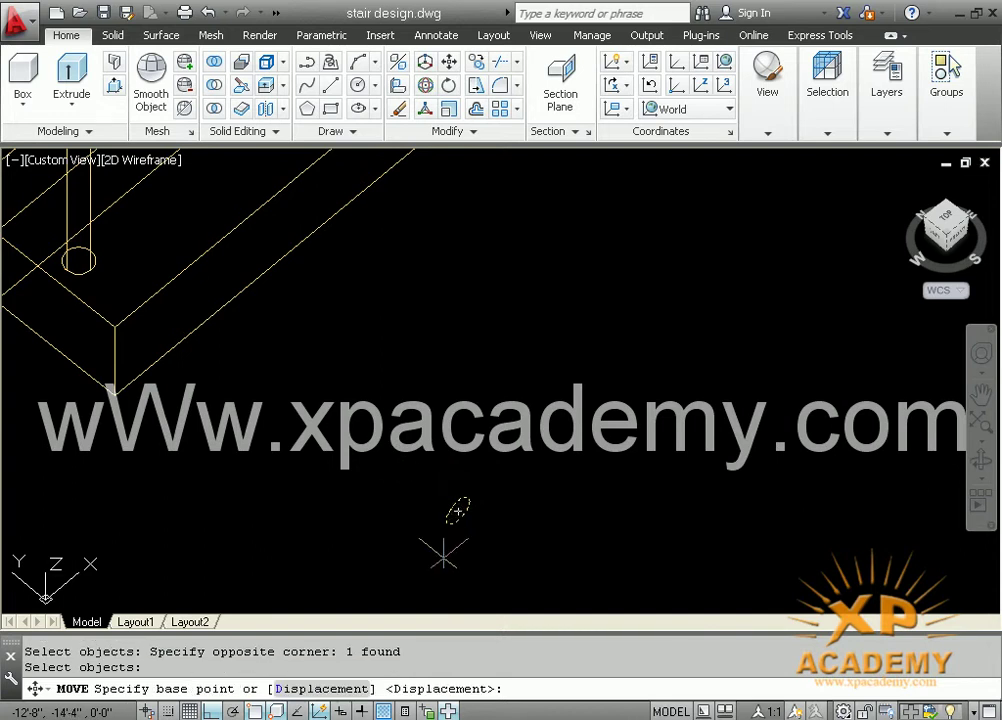
left_click(457, 508)
middle_click_drag(394, 465, 498, 605)
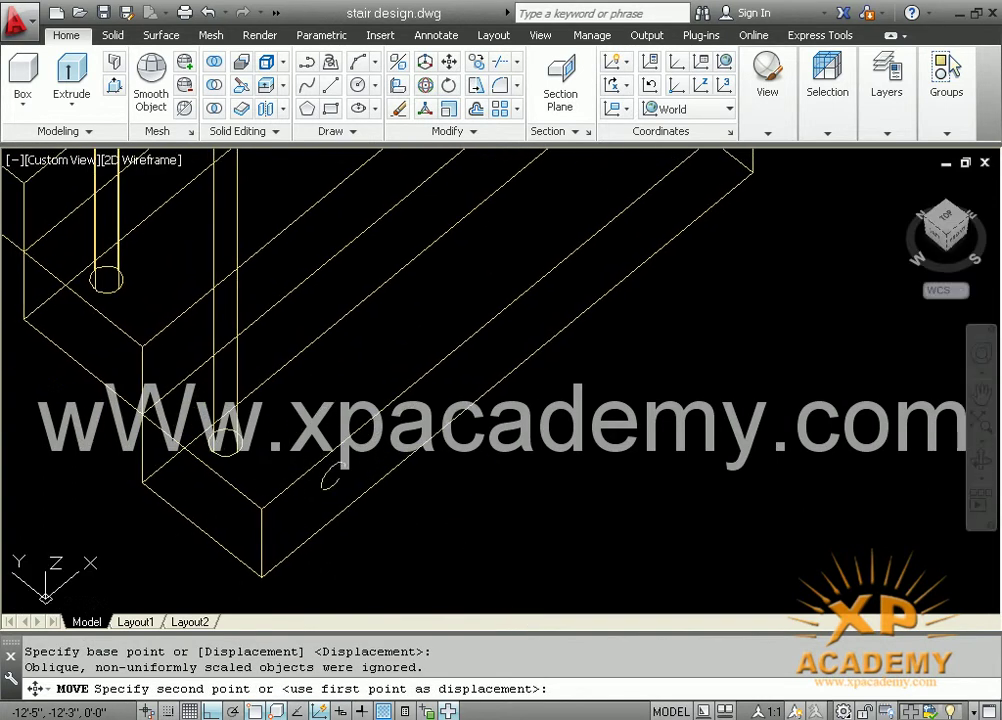
mouse_move(394, 465)
middle_mouse_down()
mouse_move(521, 640)
mouse_move(519, 697)
middle_mouse_up()
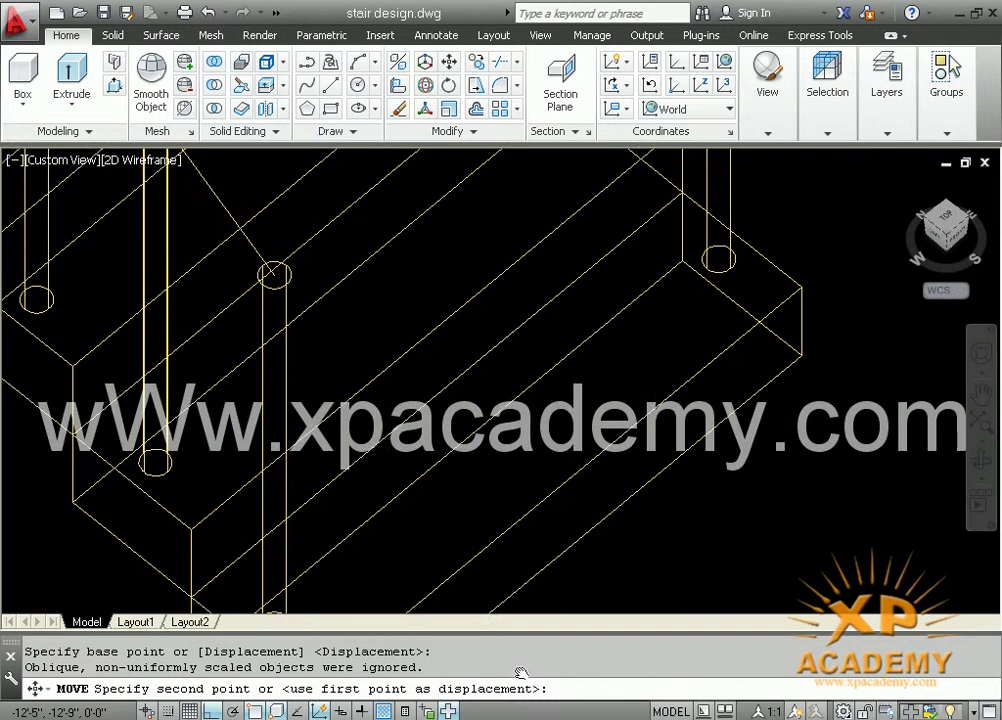
left_click(273, 286)
key("Escape")
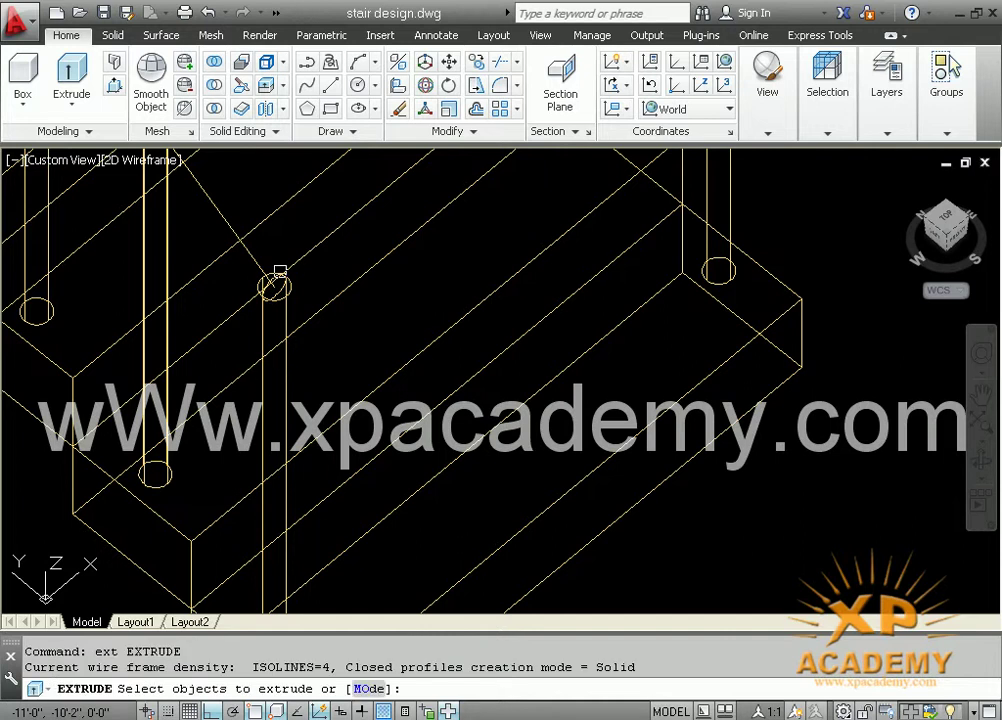
Extrude the radius-1 circle along the 3D polyline path, then orbit to review
left_click(280, 271)
key("Return")
type("p")
key("Return")
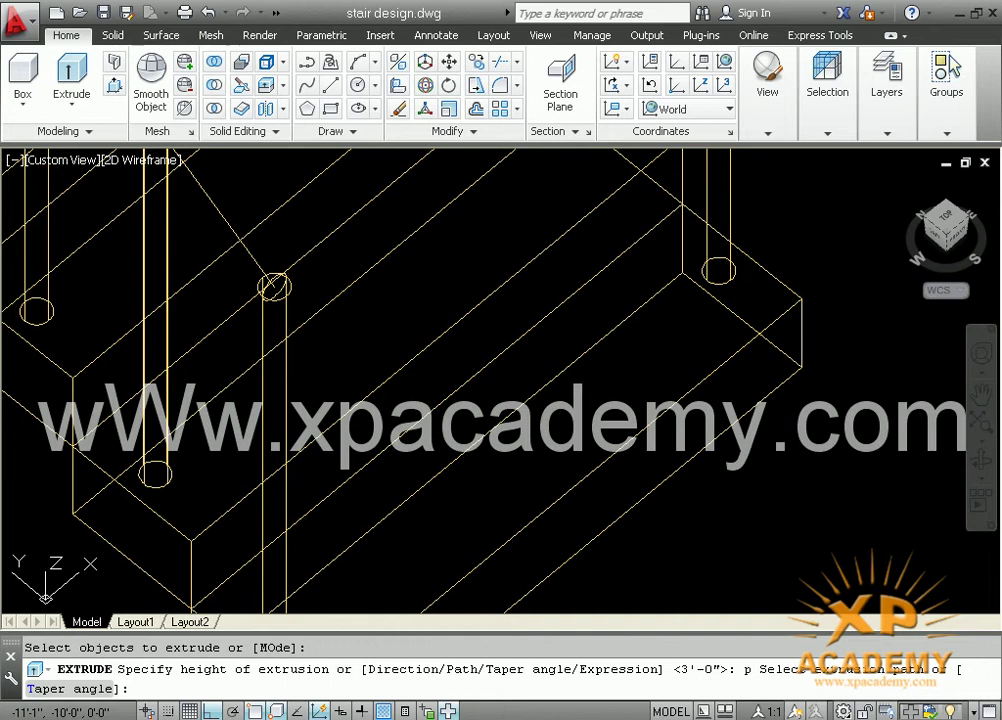
left_click(191, 196)
scroll(195, 205, "down", 3)
scroll(324, 514, "up", 2)
mouse_move(331, 555)
middle_mouse_down("shift")
mouse_move(197, 323)
mouse_move(201, 458)
mouse_move(186, 331)
middle_mouse_up("shift")
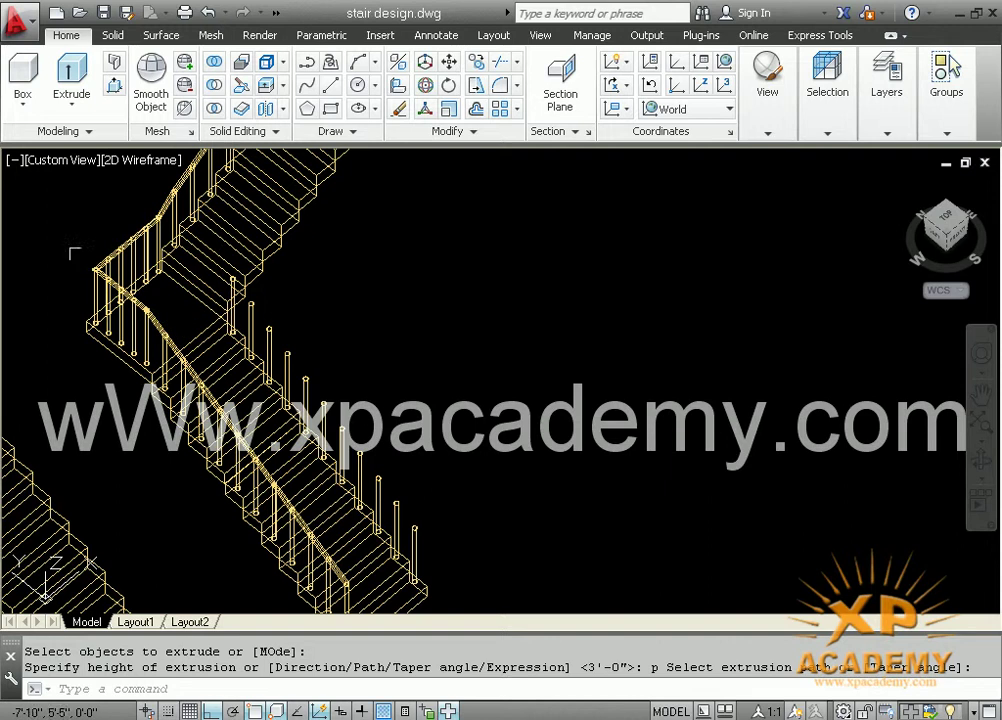
Set the viewport to the Shaded visual style, orbit, and zoom out to all four stairs
left_click(140, 163)
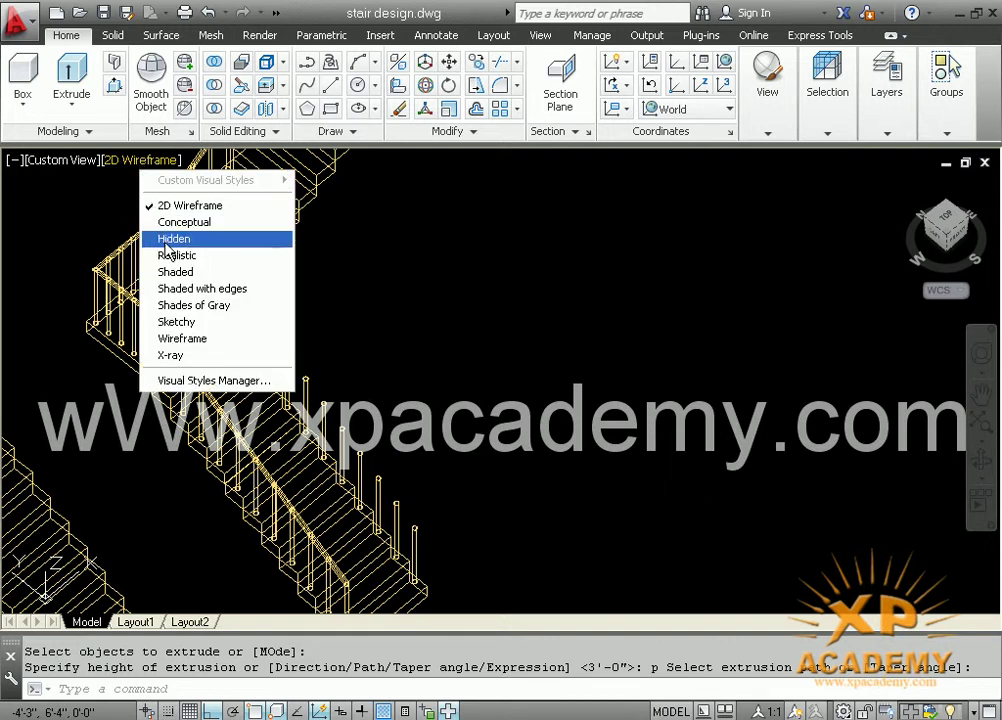
left_click(160, 274)
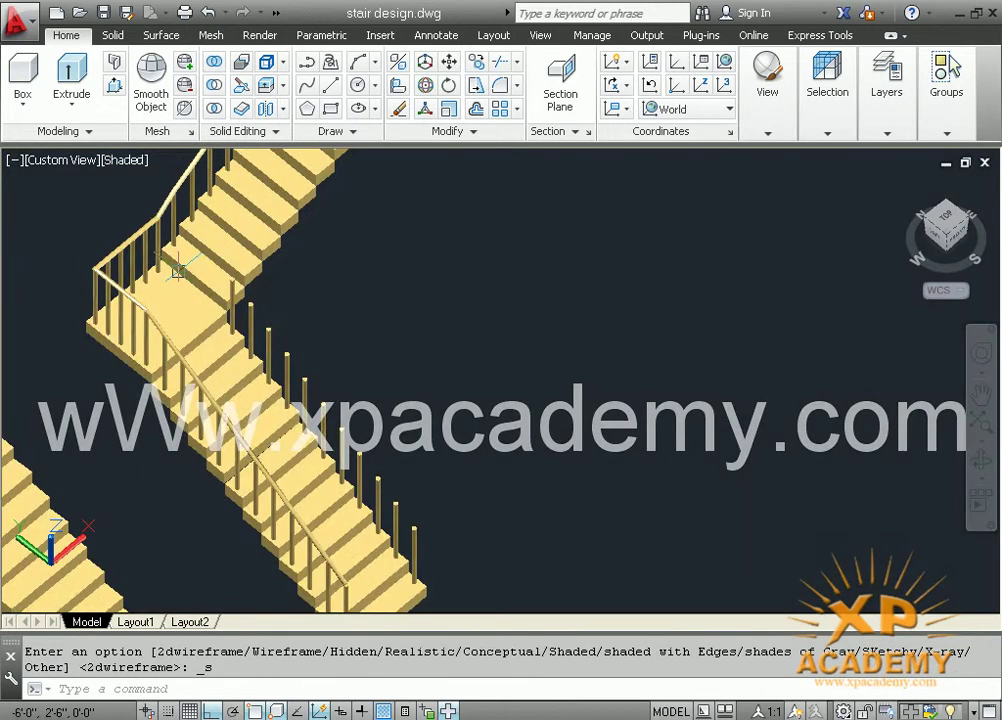
middle_click_drag(90, 290, 104, 397, "shift")
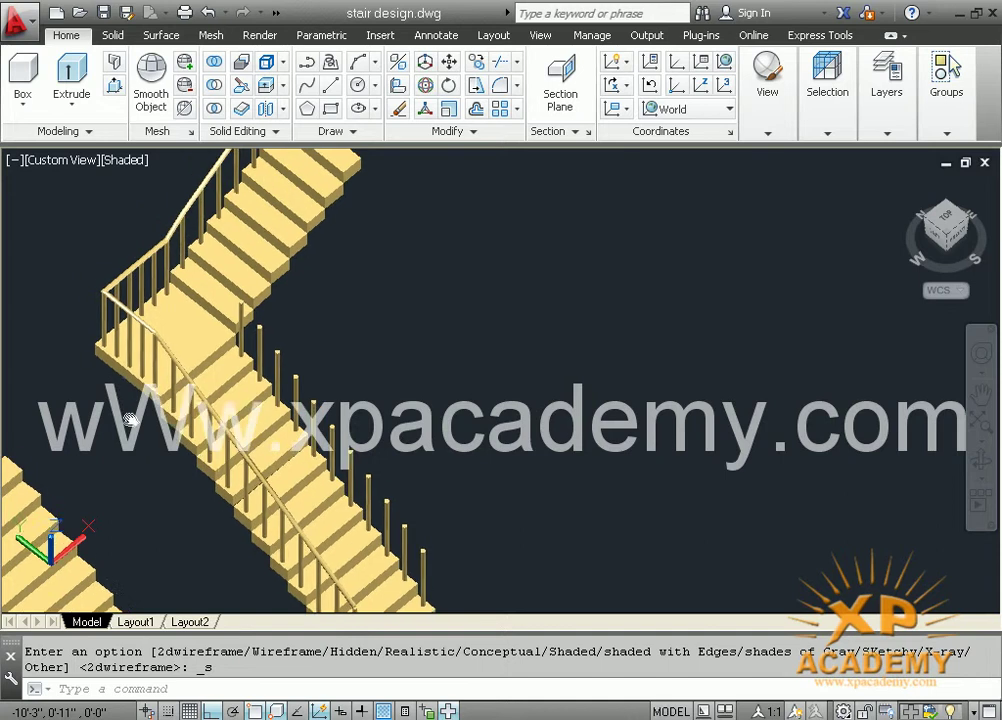
mouse_move(400, 479)
middle_mouse_down("shift")
mouse_move(400, 418)
mouse_move(242, 413)
mouse_move(436, 407)
mouse_move(297, 407)
mouse_move(163, 391)
mouse_move(389, 399)
mouse_move(280, 420)
mouse_move(300, 430)
mouse_move(309, 391)
middle_mouse_up("shift")
scroll(312, 437, "down", 3)
scroll(330, 436, "down", 2)
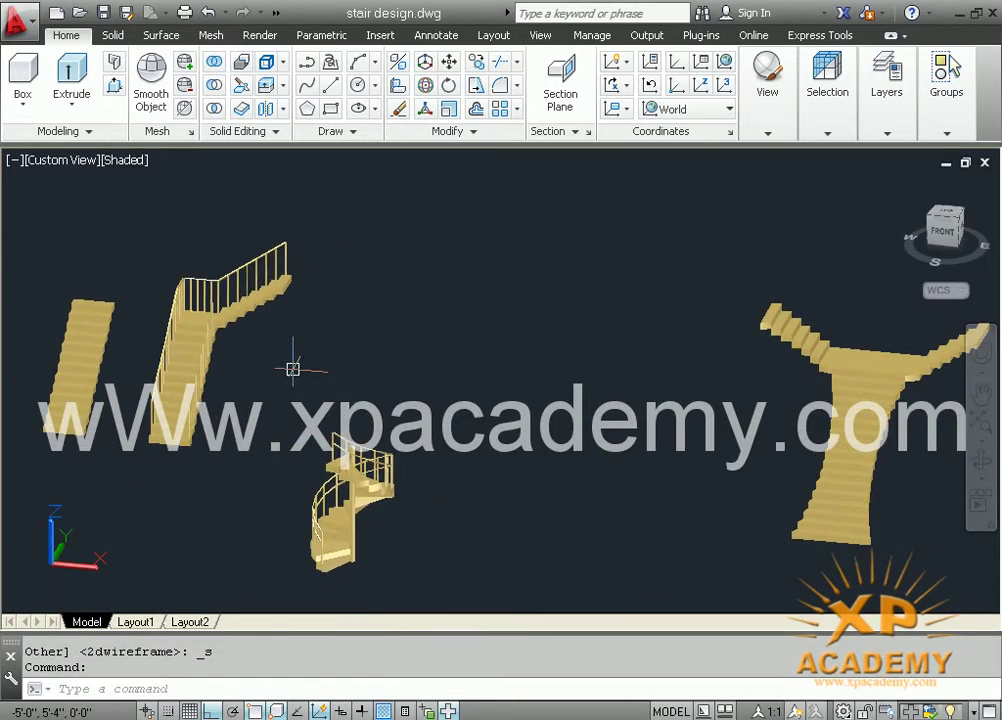